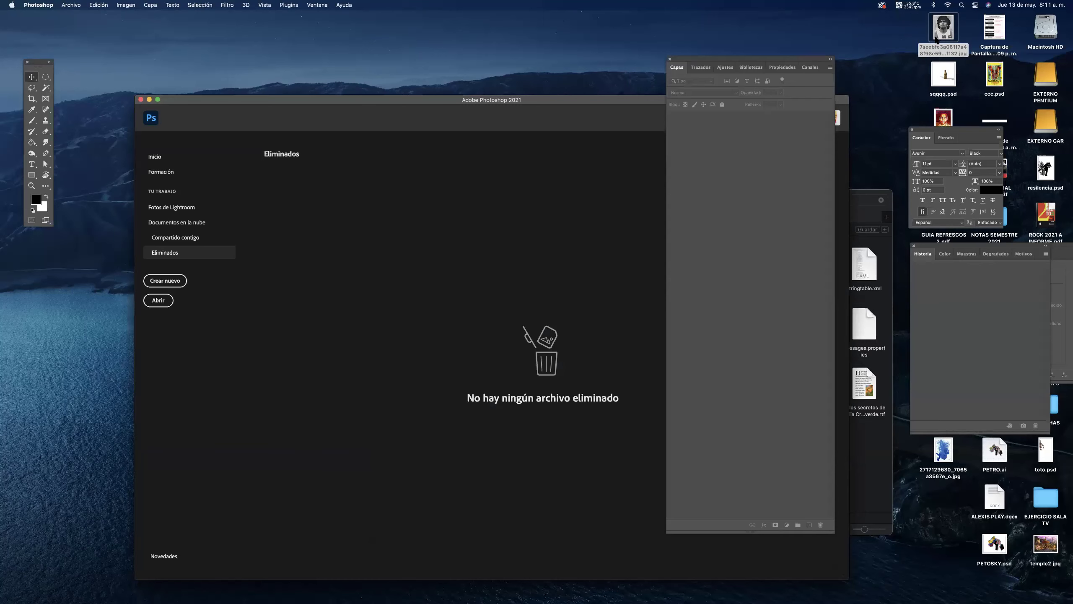
# Open the black-and-white portrait JPG from the desktop, leaving its colour profile unmodified, and reposition the enlarged document window.
pyautogui.doubleClick(937, 36)
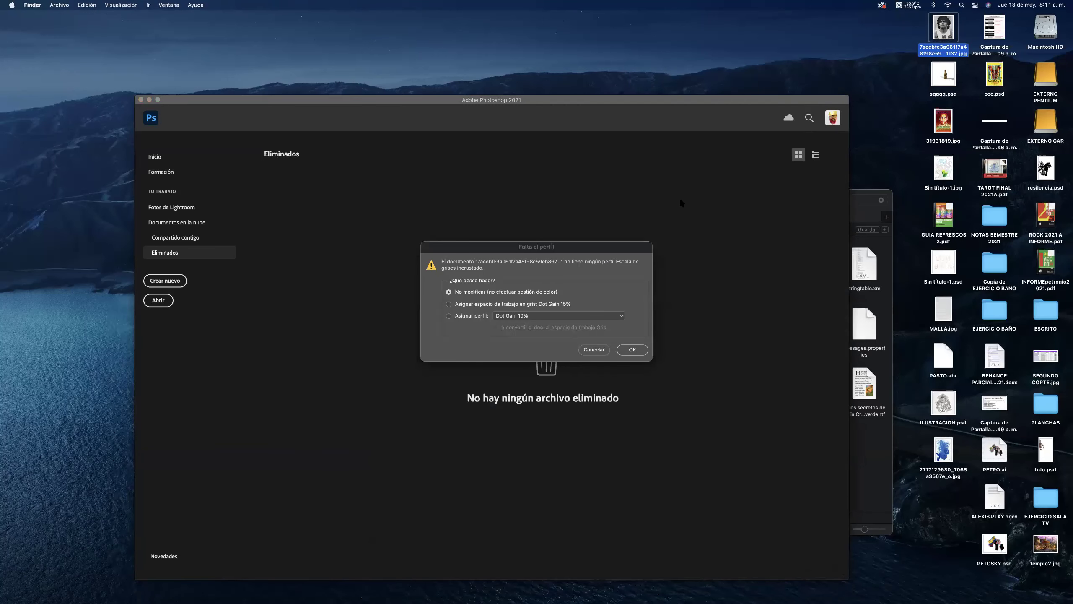
pyautogui.click(628, 351)
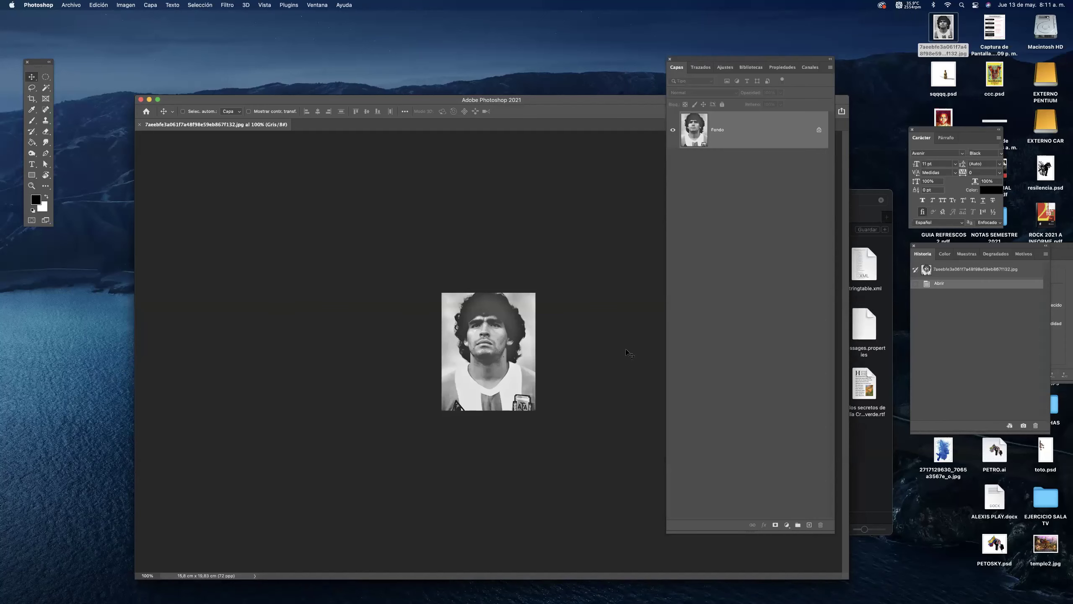
pyautogui.moveTo(523, 355)
pyautogui.mouseDown()
pyautogui.moveTo(554, 354)
pyautogui.moveTo(519, 353)
pyautogui.mouseUp()
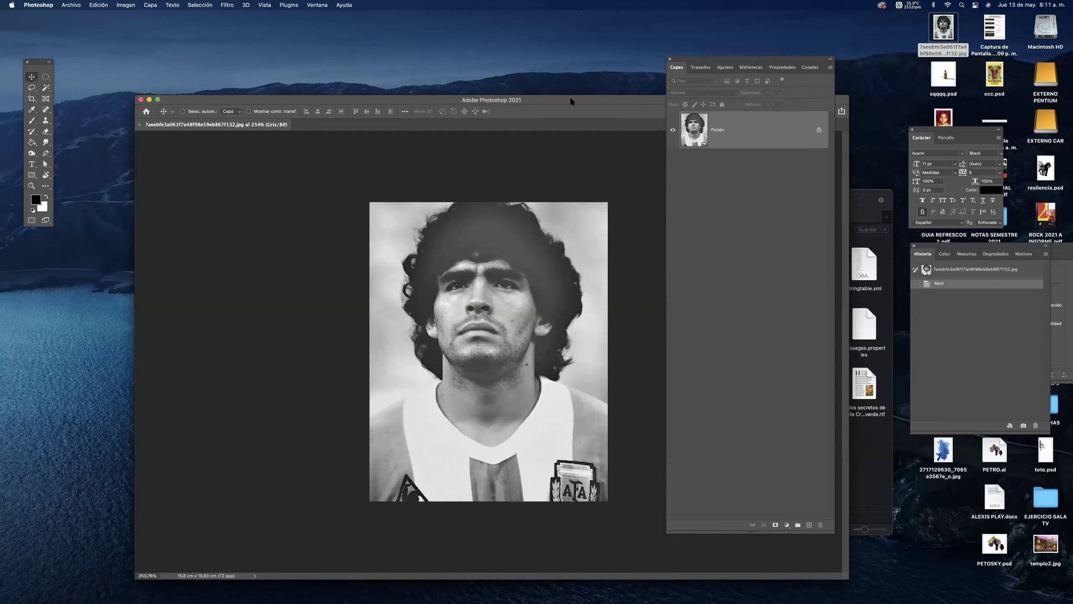
pyautogui.moveTo(565, 98); pyautogui.dragTo(571, 55)
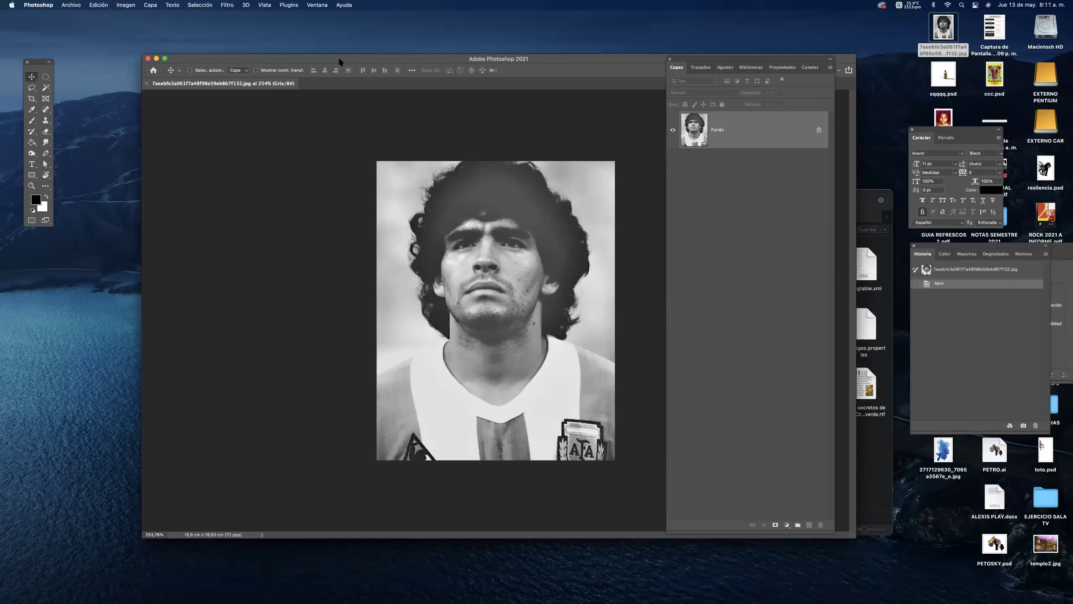
pyautogui.moveTo(340, 59); pyautogui.dragTo(303, 42)
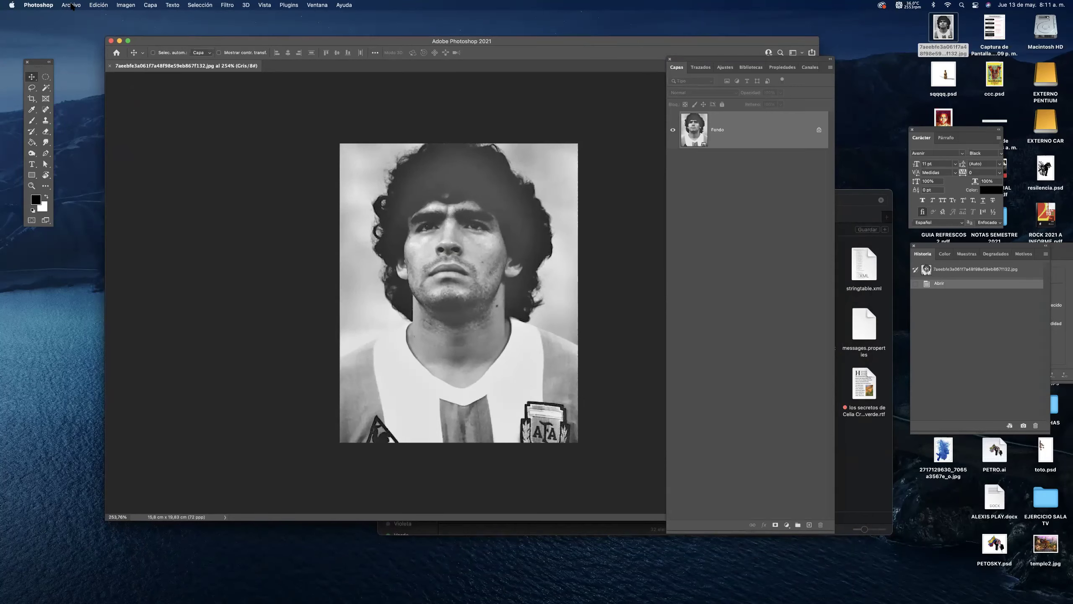
# Resample the portrait to a resolution of 300 pixels per inch.
pyautogui.click(124, 5)
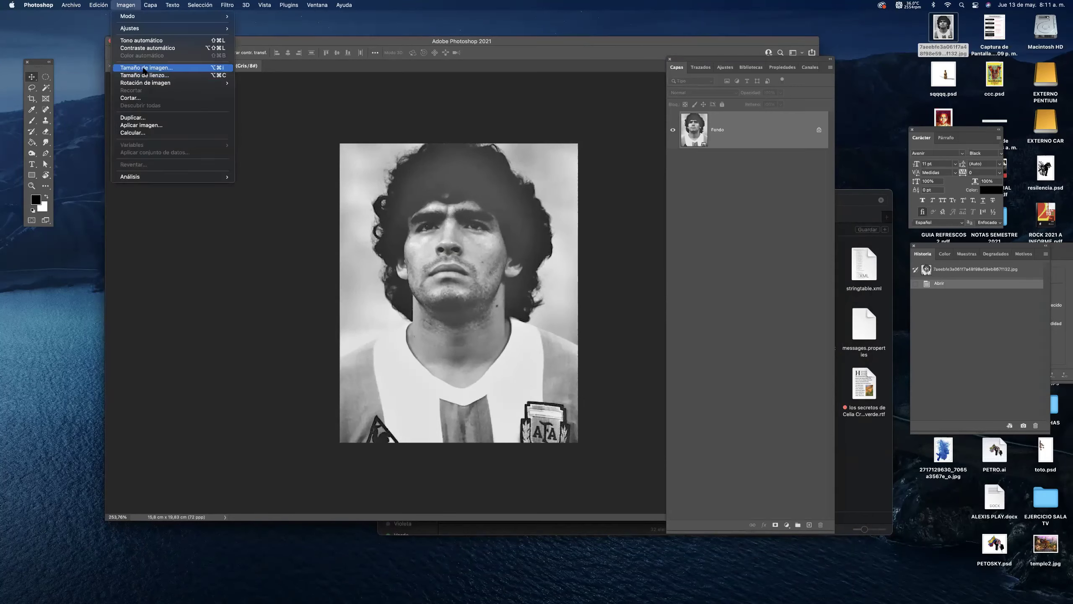
pyautogui.click(144, 69)
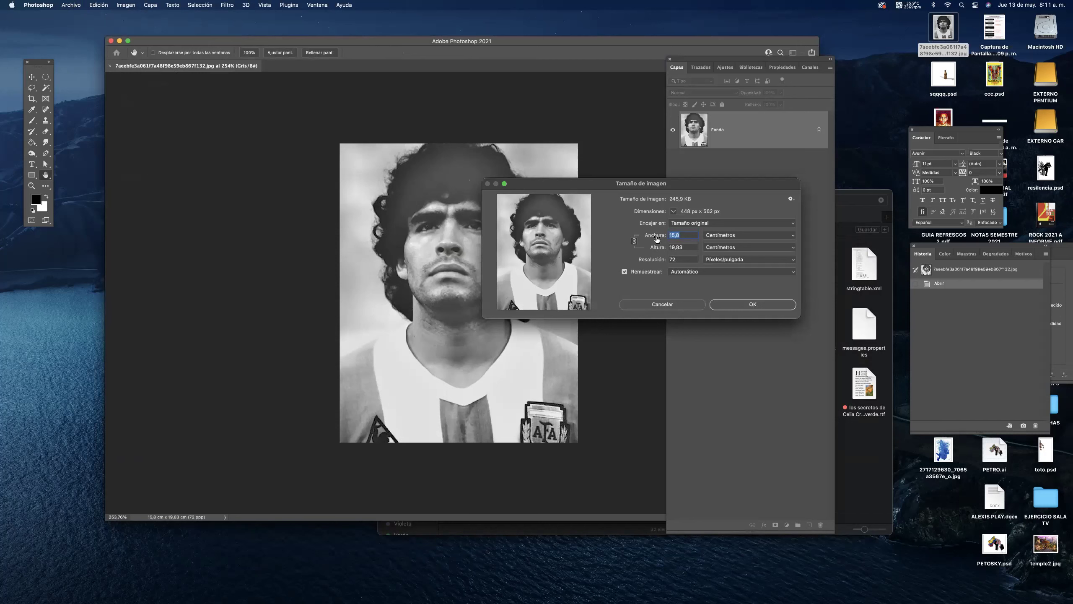
pyautogui.doubleClick(693, 256)
pyautogui.write('300')
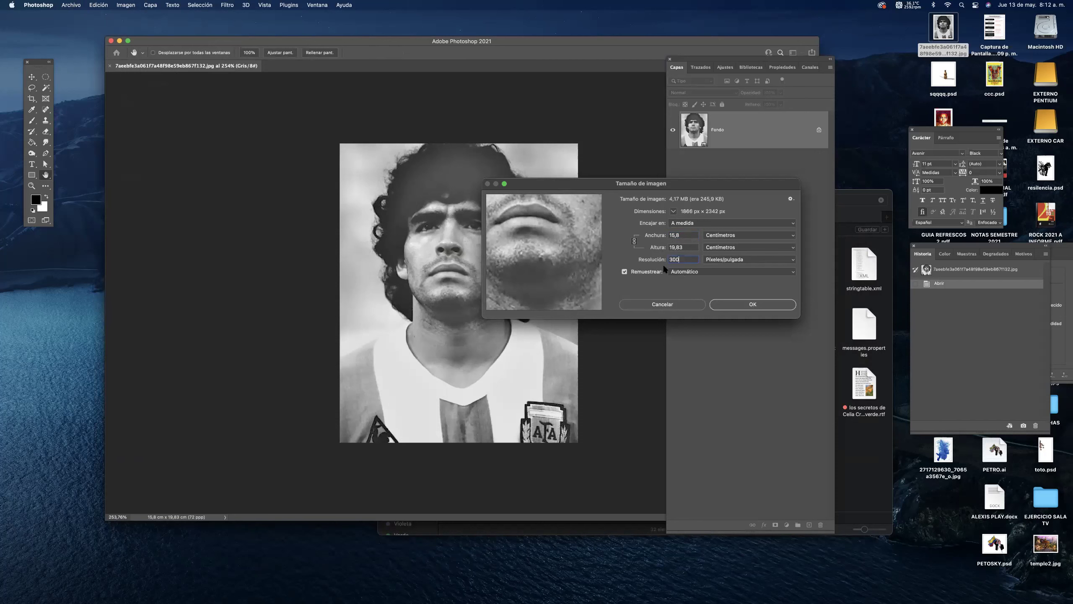
pyautogui.click(735, 307)
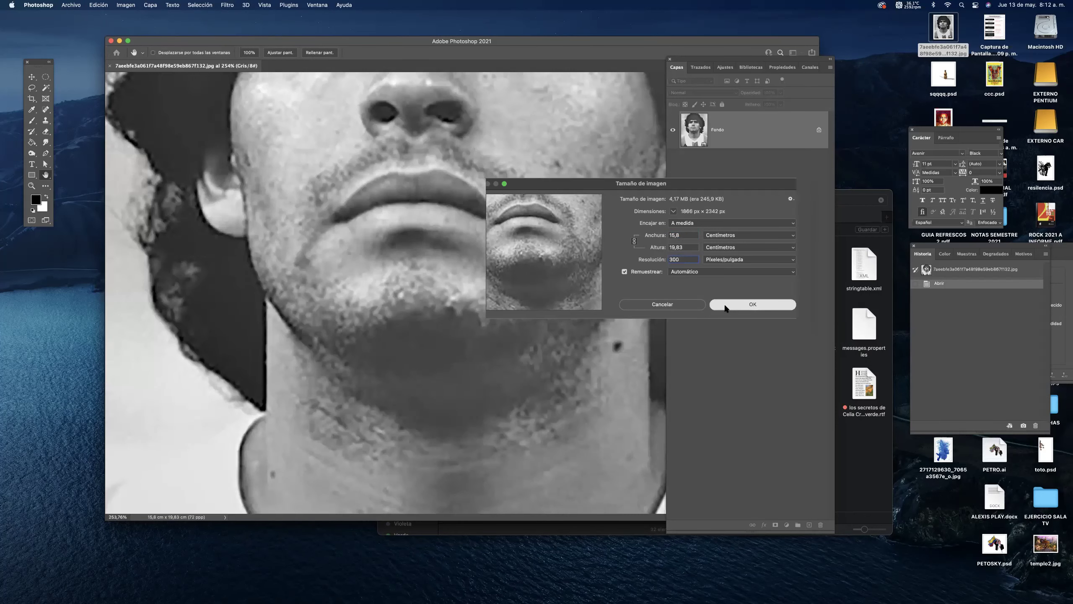
# Examine the resampled portrait's quality in the full-screen modes, as a whole and close up on the face.
pyautogui.scroll(-2, 528, 287)
pyautogui.press('v')
pyautogui.press('f')
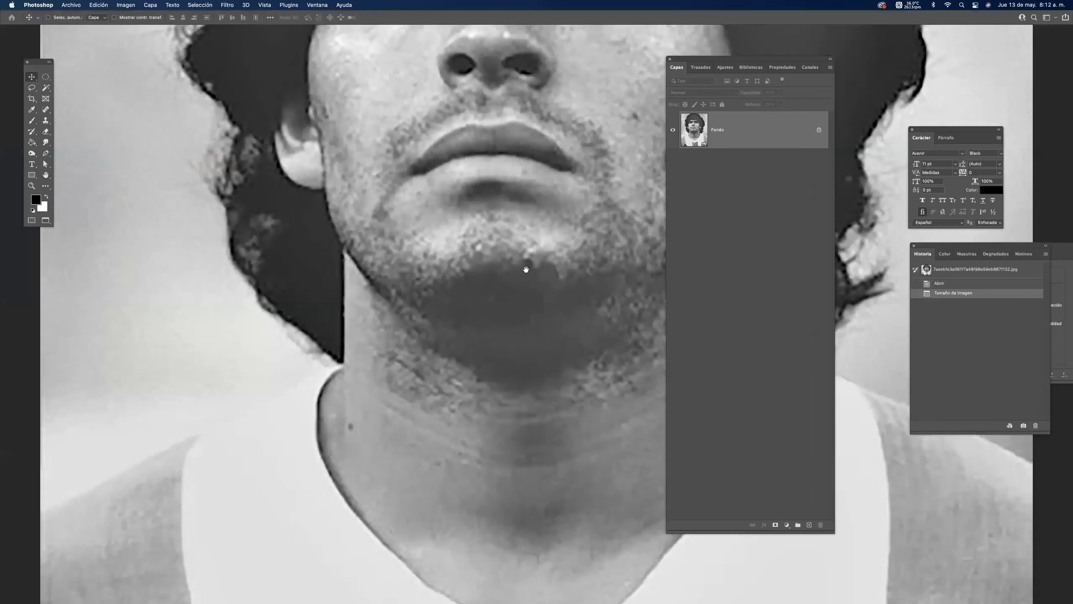
pyautogui.scroll(6, 525, 269)
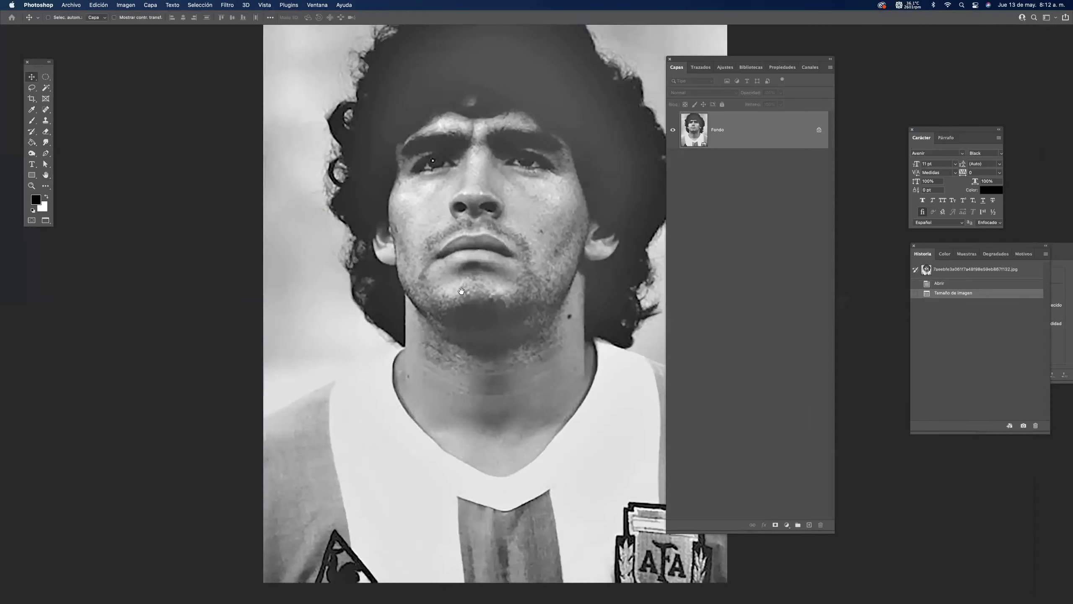
pyautogui.scroll(-5, 461, 291)
pyautogui.scroll(5, 486, 262)
pyautogui.scroll(-2, 503, 235)
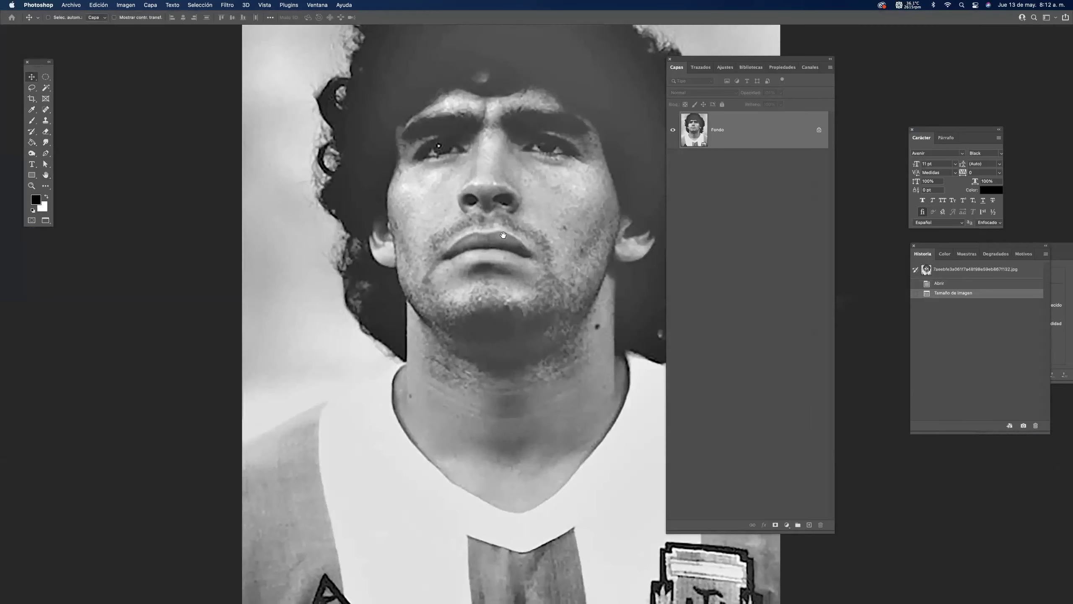
pyautogui.moveTo(503, 235); pyautogui.dragTo(424, 256)
pyautogui.press('f')
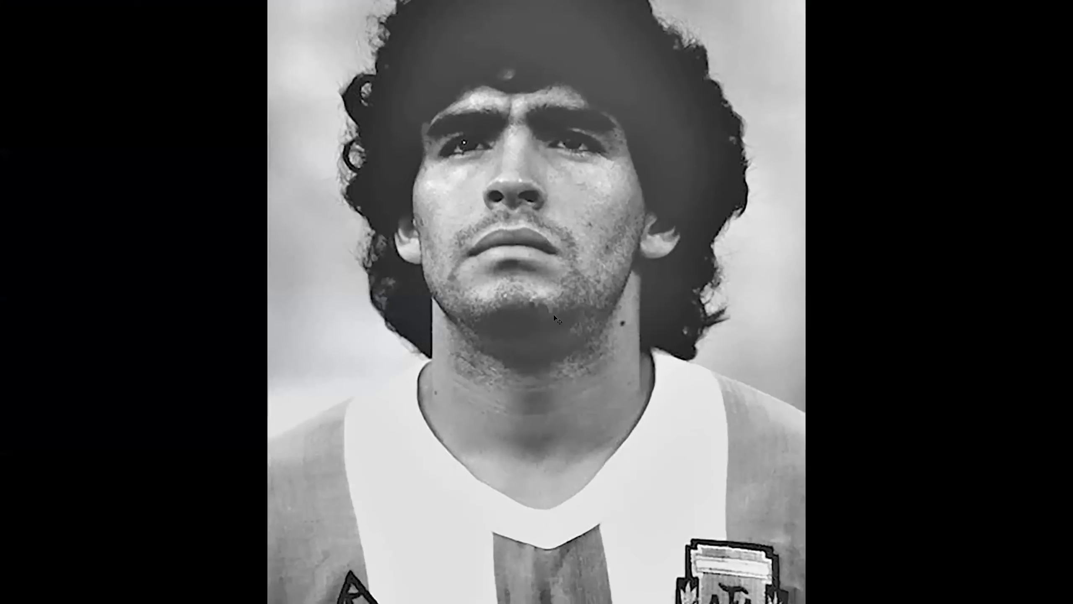
pyautogui.moveTo(584, 130); pyautogui.dragTo(584, 242)
pyautogui.scroll(-2, 570, 239)
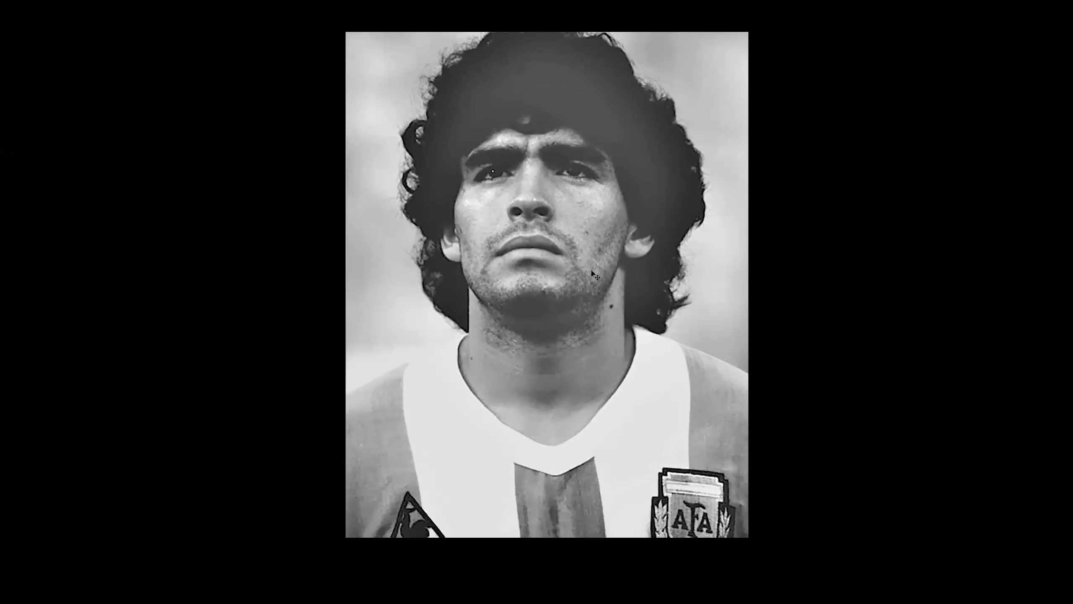
pyautogui.scroll(-1, 524, 239)
pyautogui.scroll(-1, 527, 247)
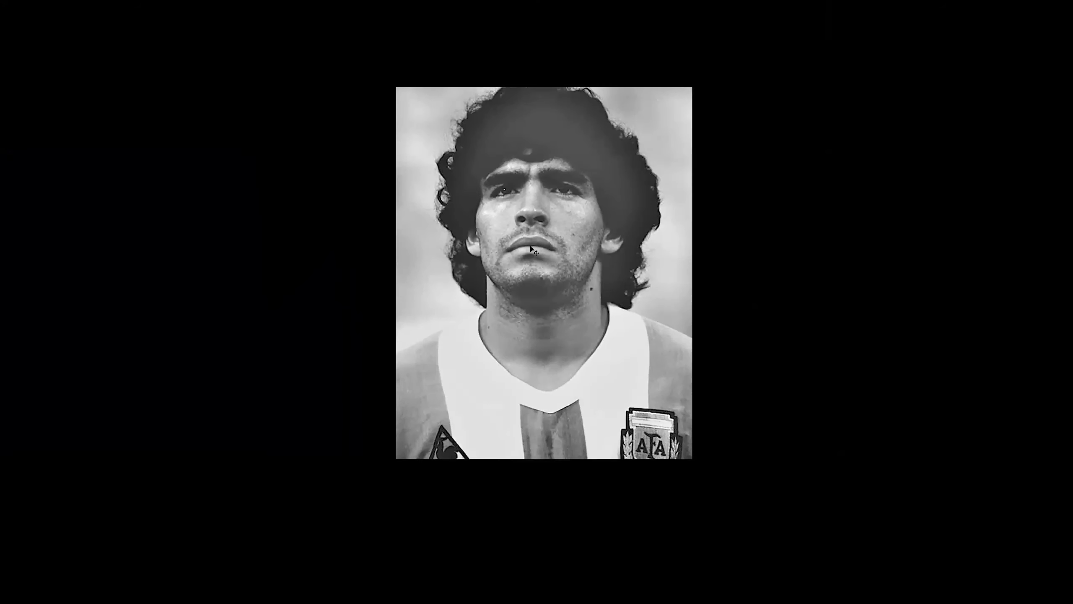
pyautogui.press('f')
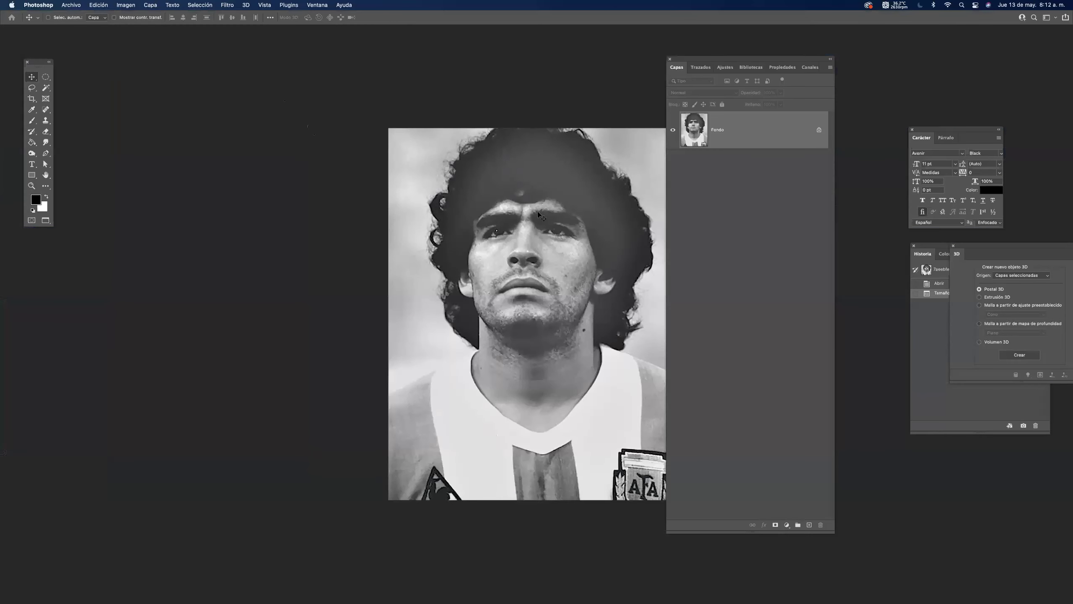
pyautogui.scroll(-3, 574, 254)
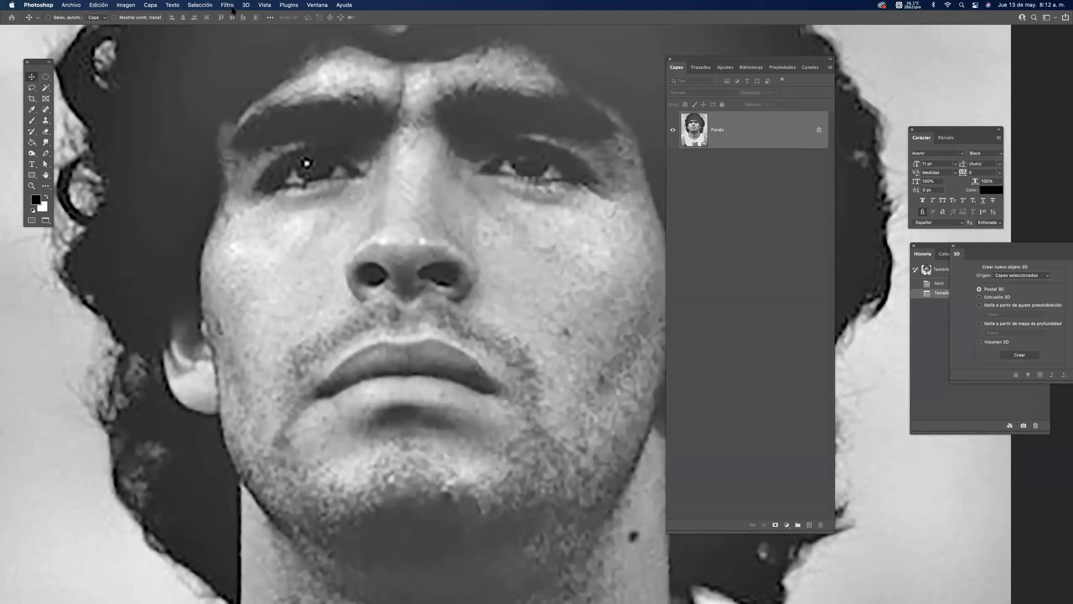
# Start the Smart Sharpen filter (Enfoque suavizado) on the portrait with an amount of 301% and a radius of 4.5 px.
pyautogui.click(226, 6)
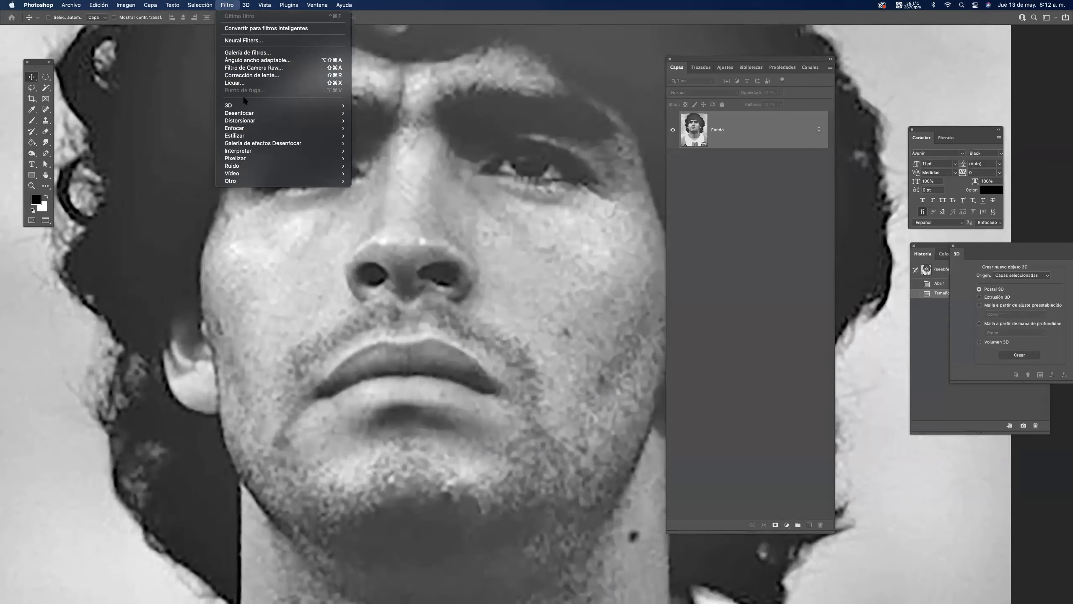
pyautogui.moveTo(240, 152)
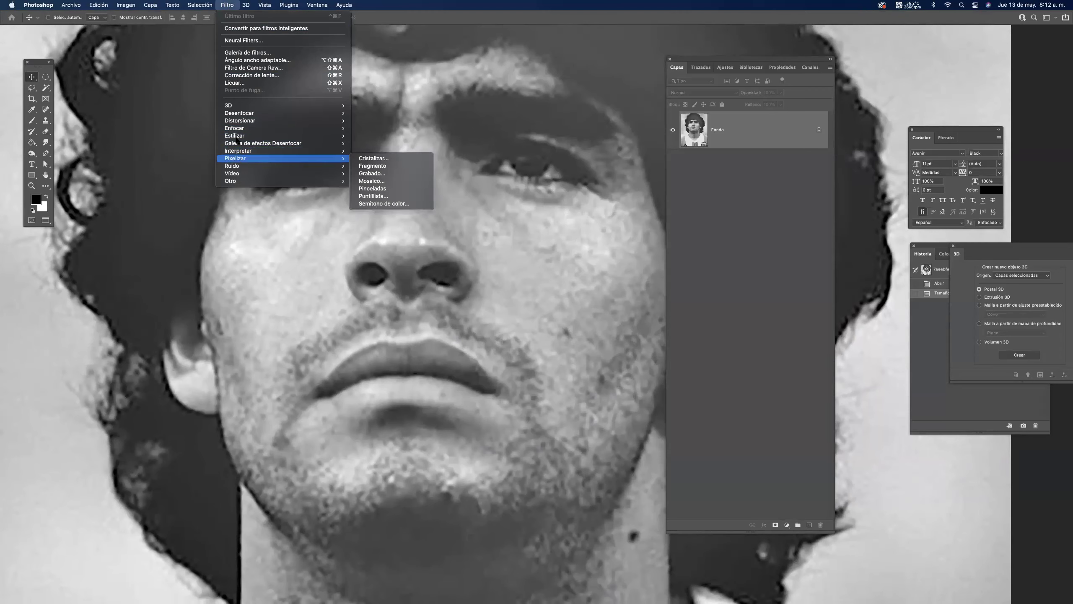
pyautogui.moveTo(275, 128)
pyautogui.click(392, 151)
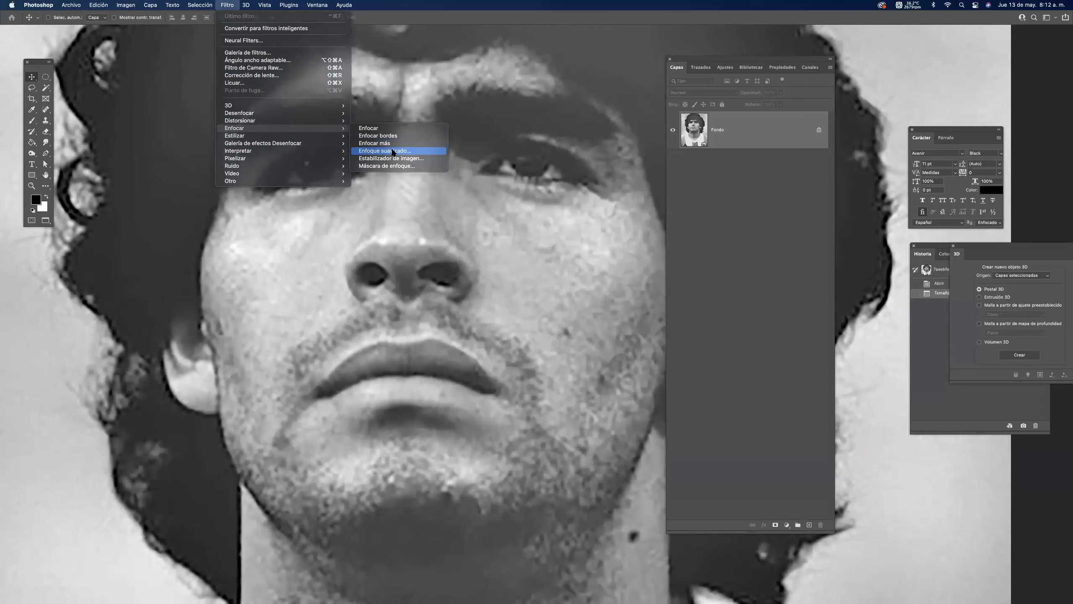
pyautogui.moveTo(573, 161); pyautogui.dragTo(758, 172)
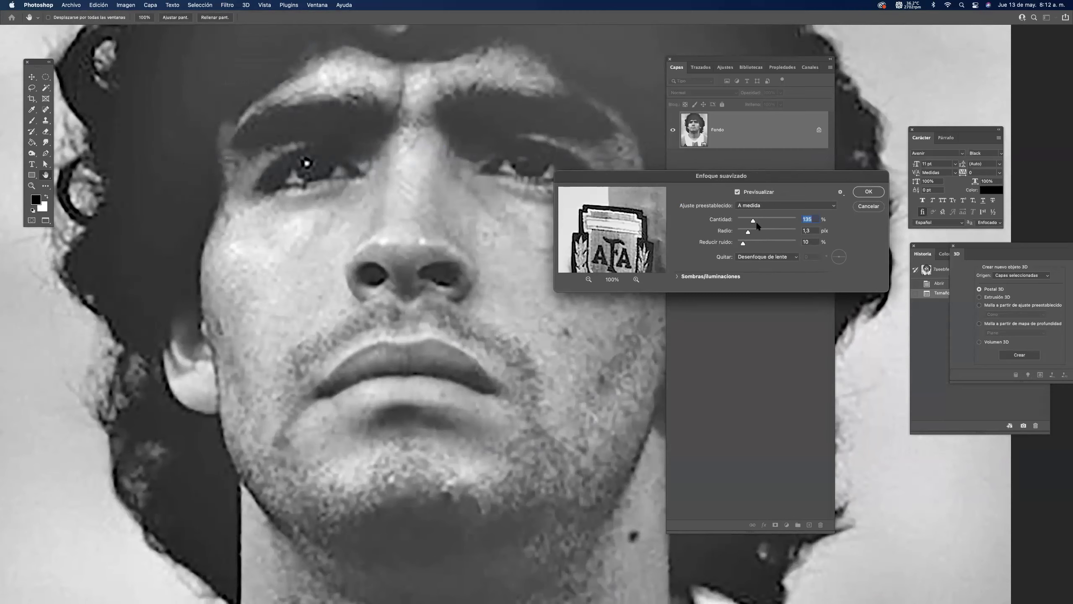
pyautogui.moveTo(755, 221); pyautogui.dragTo(776, 220)
pyautogui.moveTo(756, 232); pyautogui.dragTo(761, 233)
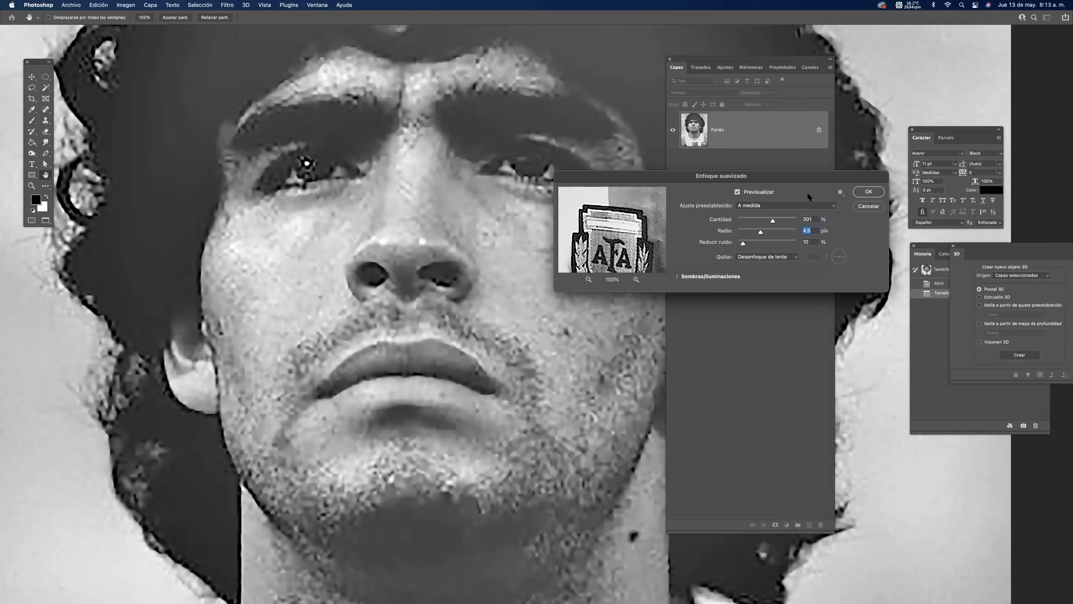
pyautogui.moveTo(788, 179); pyautogui.dragTo(871, 195)
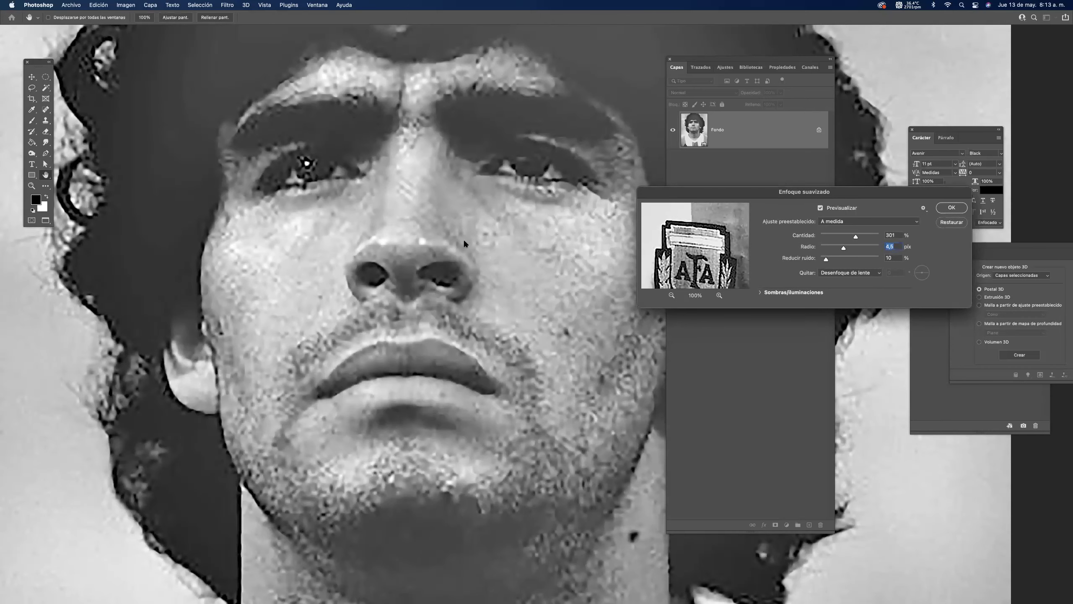
pyautogui.scroll(-2, 461, 245)
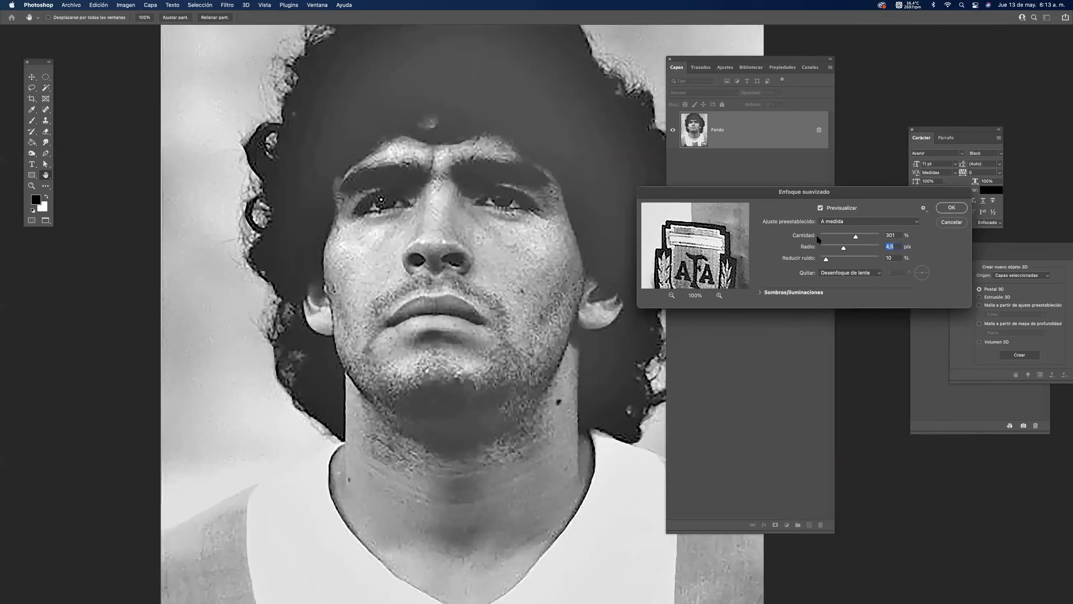
# Compare the portrait with and without sharpening by switching the filter preview off and on repeatedly.
pyautogui.click(820, 207)
pyautogui.click(820, 207)
pyautogui.click(820, 207)
pyautogui.click(819, 207)
pyautogui.click(819, 207)
pyautogui.click(819, 207)
pyautogui.click(819, 207)
pyautogui.click(819, 207)
pyautogui.click(819, 207)
pyautogui.click(820, 207)
pyautogui.click(820, 208)
pyautogui.click(819, 207)
# Set the Smart Sharpen radius to 7.2 px and apply the filter to the portrait.
pyautogui.click(861, 247)
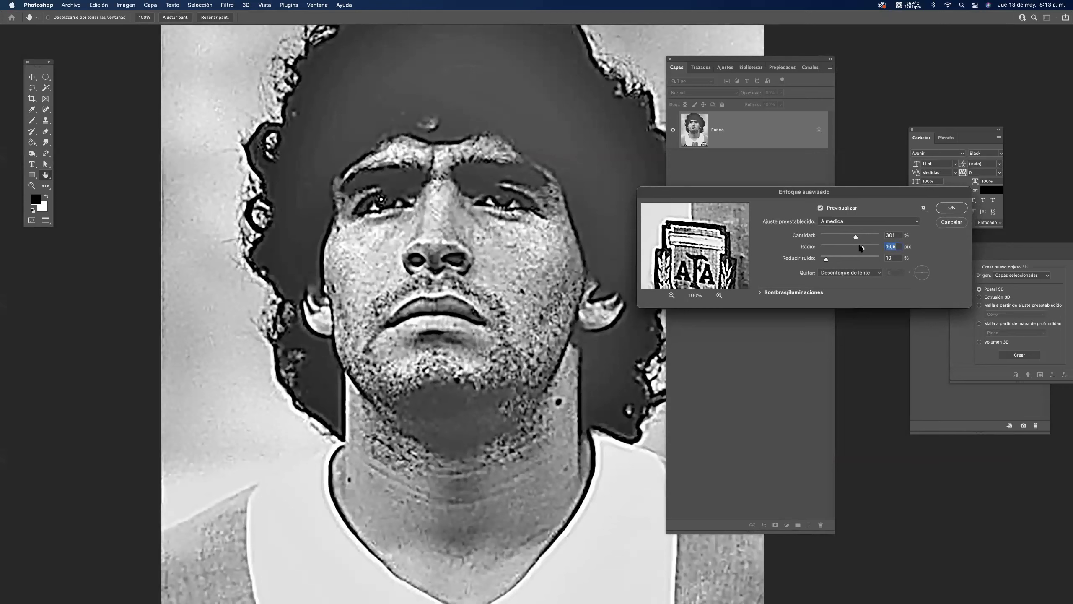
pyautogui.click(855, 249)
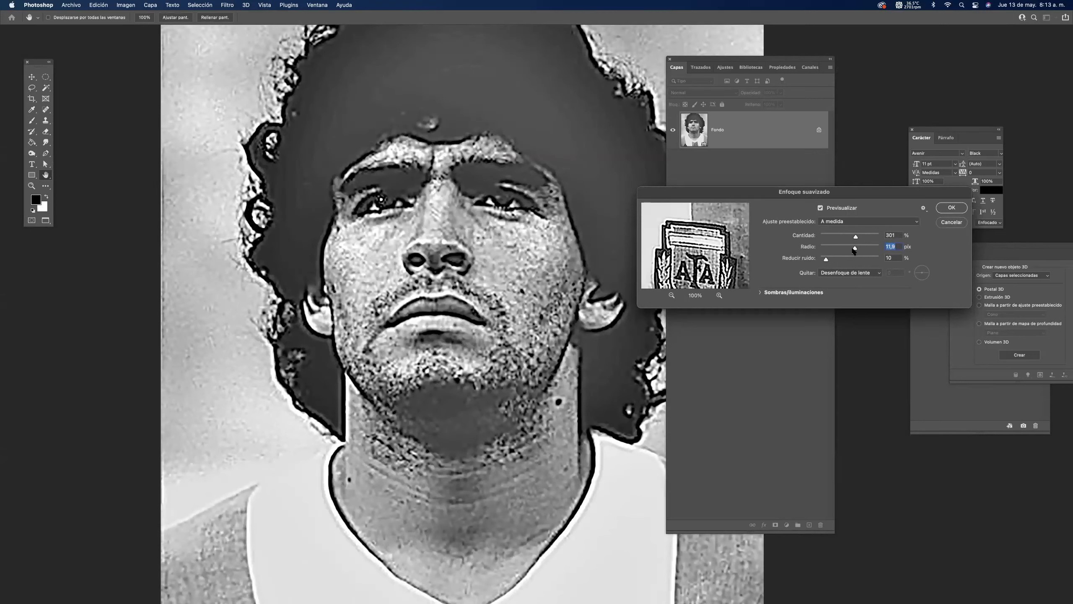
pyautogui.click(848, 248)
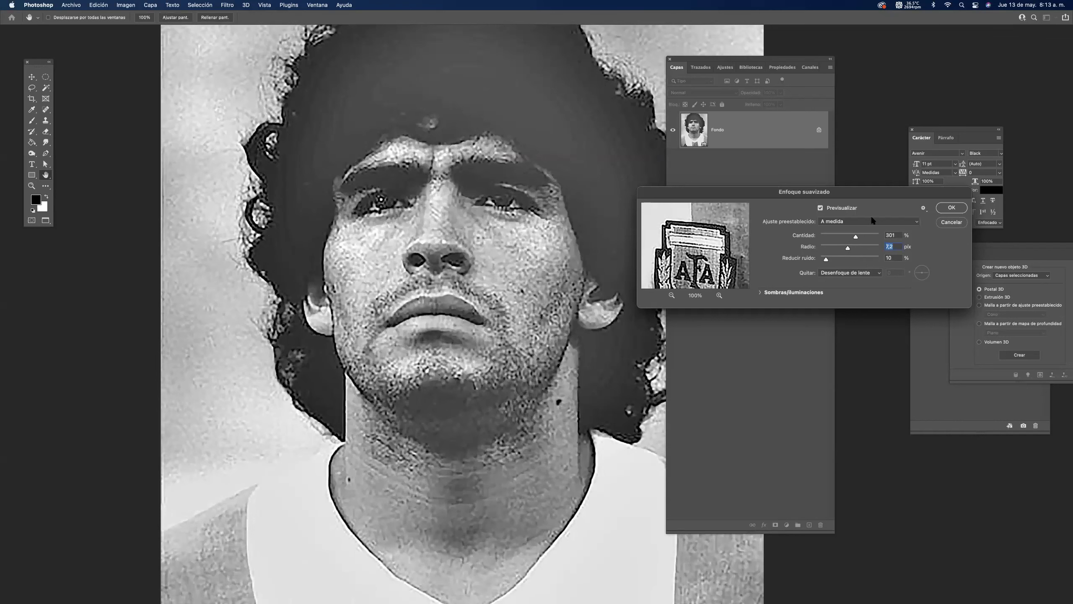
pyautogui.click(952, 207)
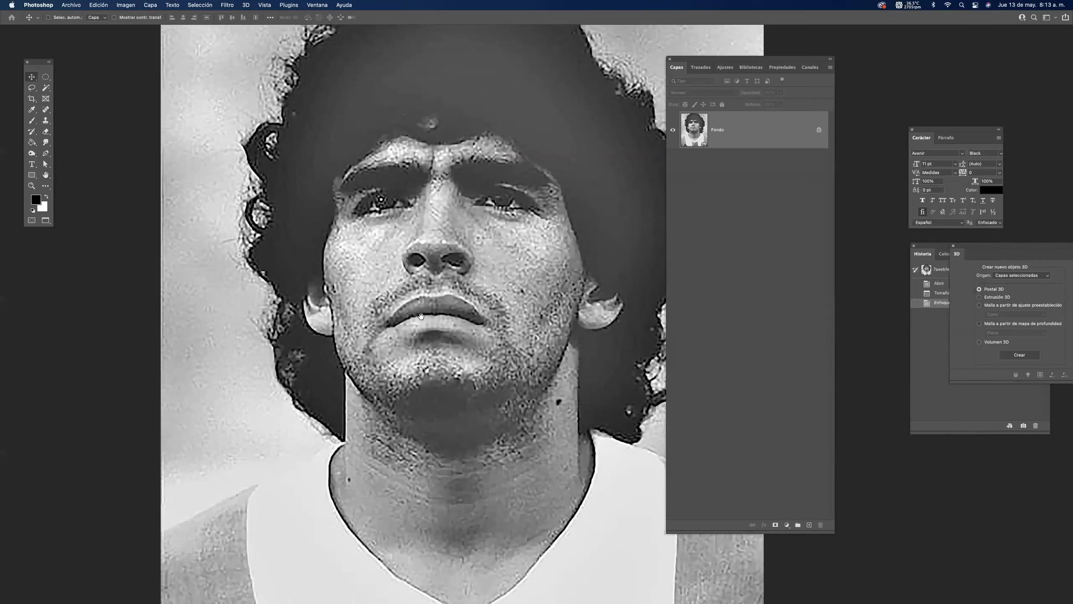
# Return to the standard screen mode and reposition the document window with the whole sharpened portrait in view.
pyautogui.scroll(-5, 417, 312)
pyautogui.scroll(2, 416, 312)
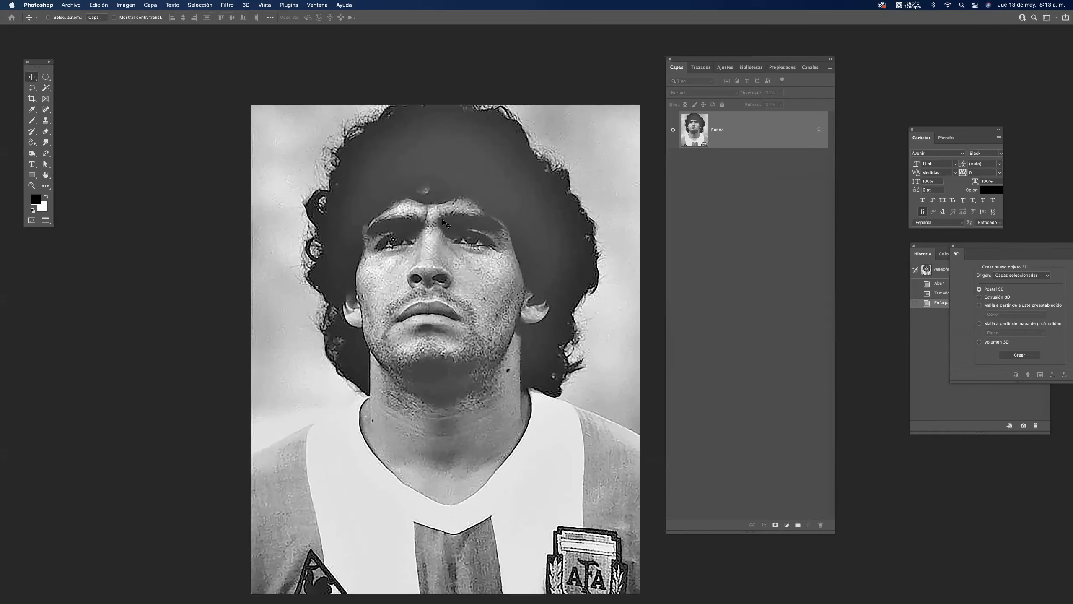
pyautogui.press('f')
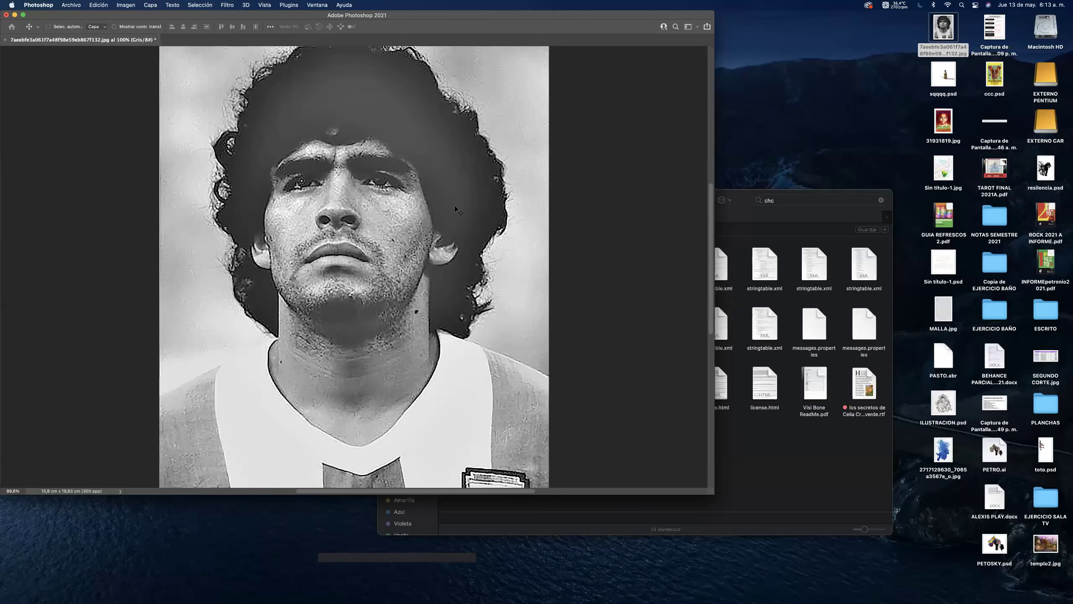
pyautogui.moveTo(392, 205); pyautogui.dragTo(388, 205)
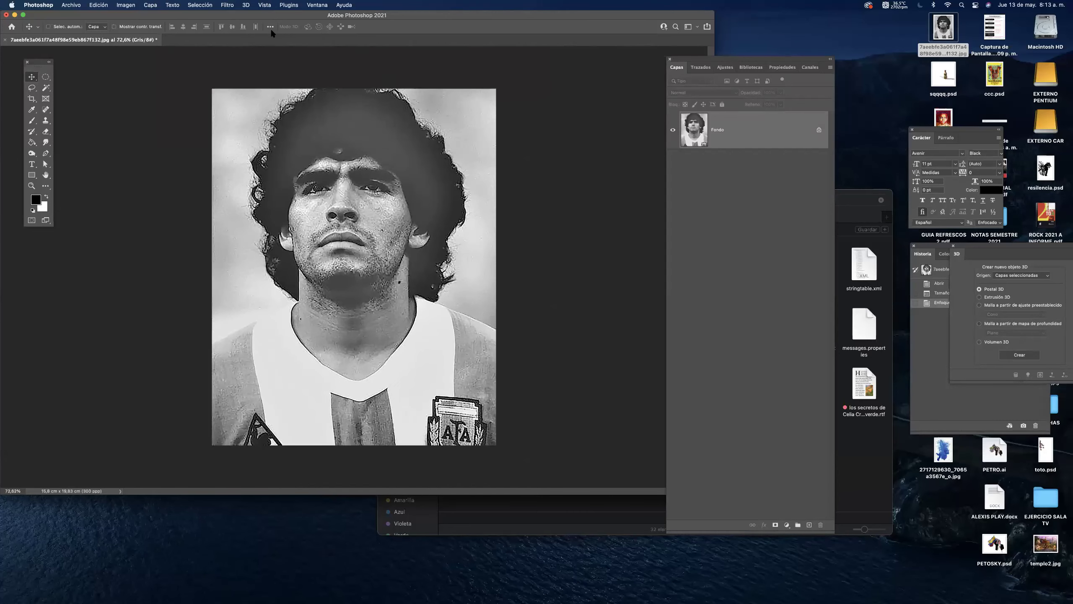
pyautogui.moveTo(215, 15); pyautogui.dragTo(277, 26)
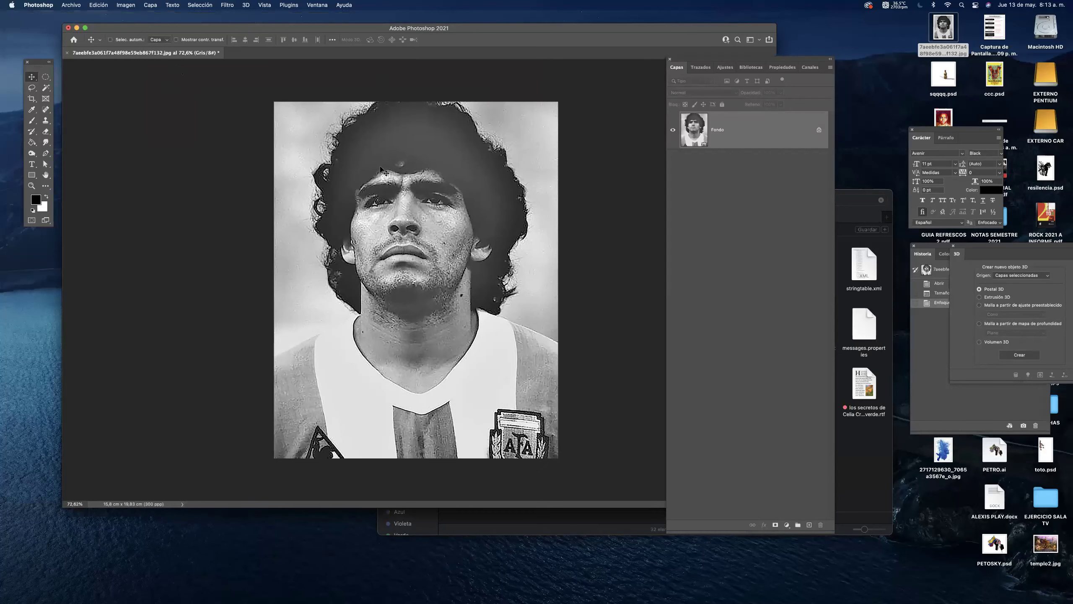
# Start a new document from the print presets and set its units to centimetres.
pyautogui.click(70, 4)
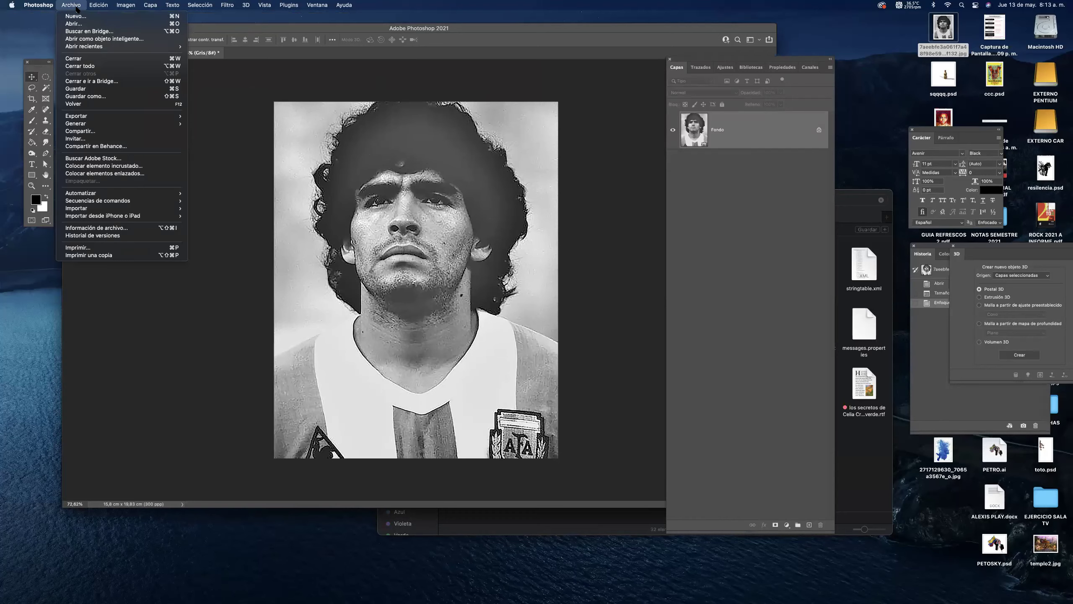
pyautogui.click(80, 16)
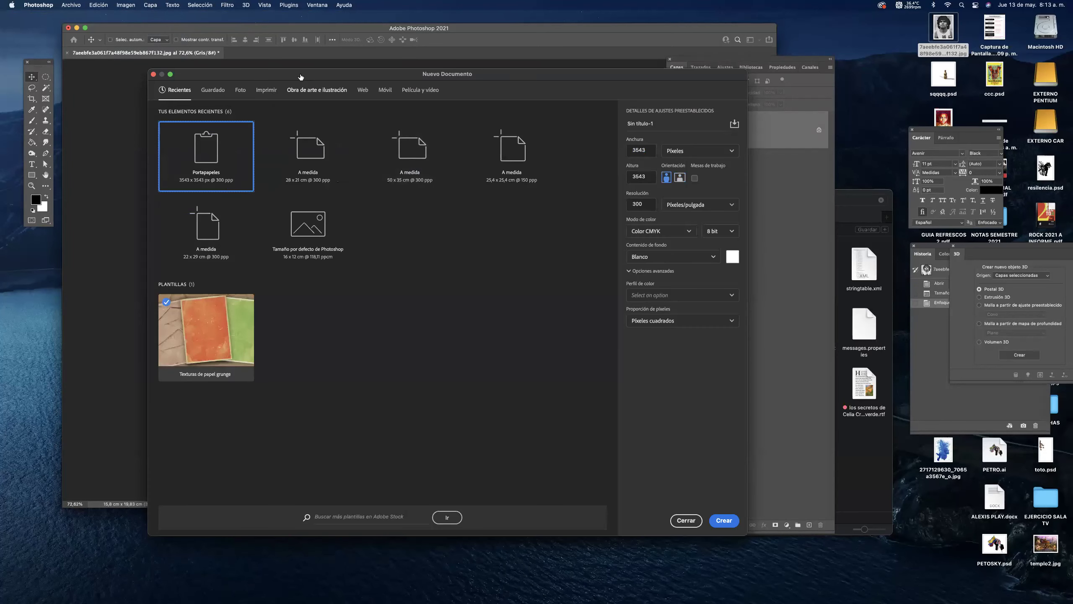
pyautogui.click(263, 96)
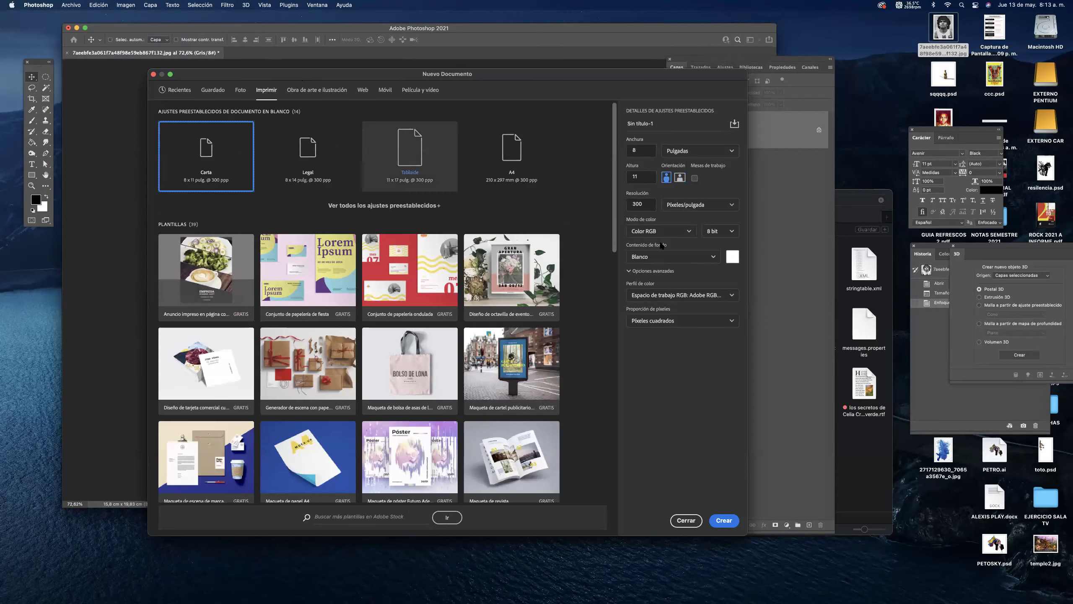
pyautogui.moveTo(583, 77); pyautogui.dragTo(669, 88)
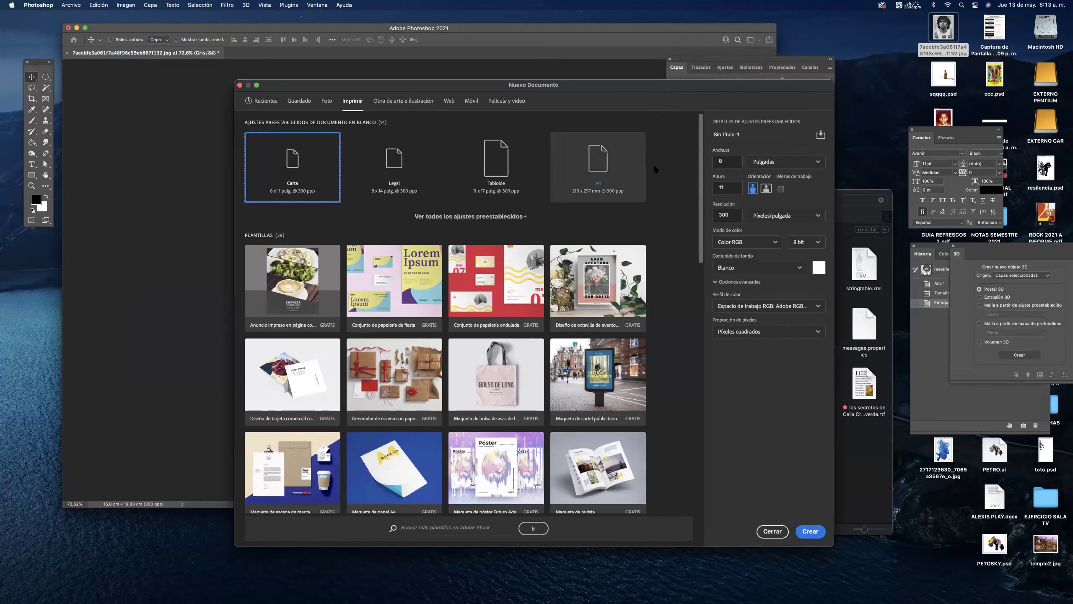
pyautogui.click(817, 161)
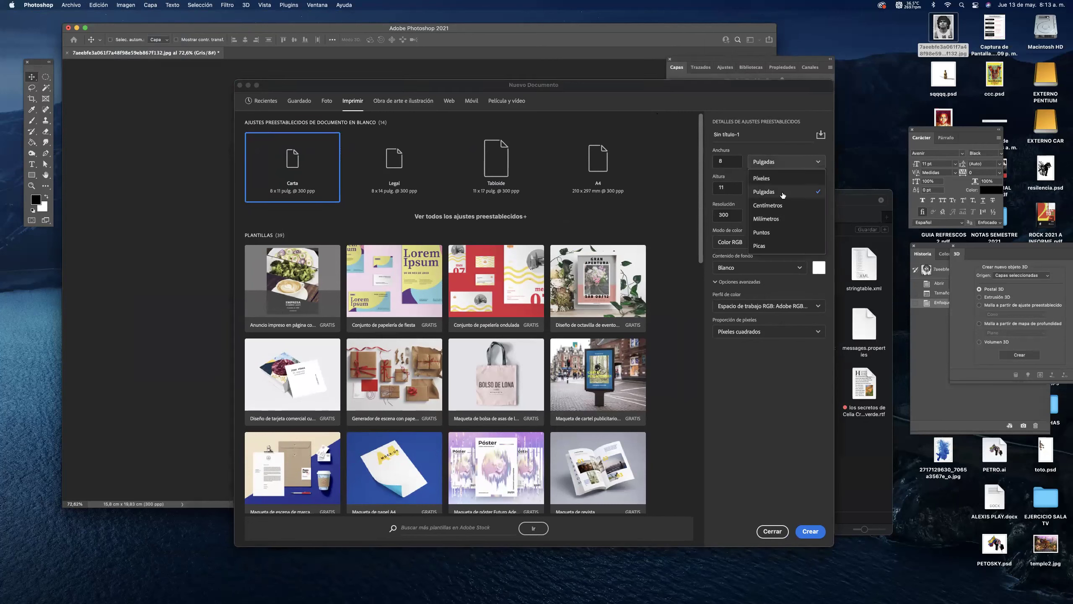
pyautogui.click(766, 205)
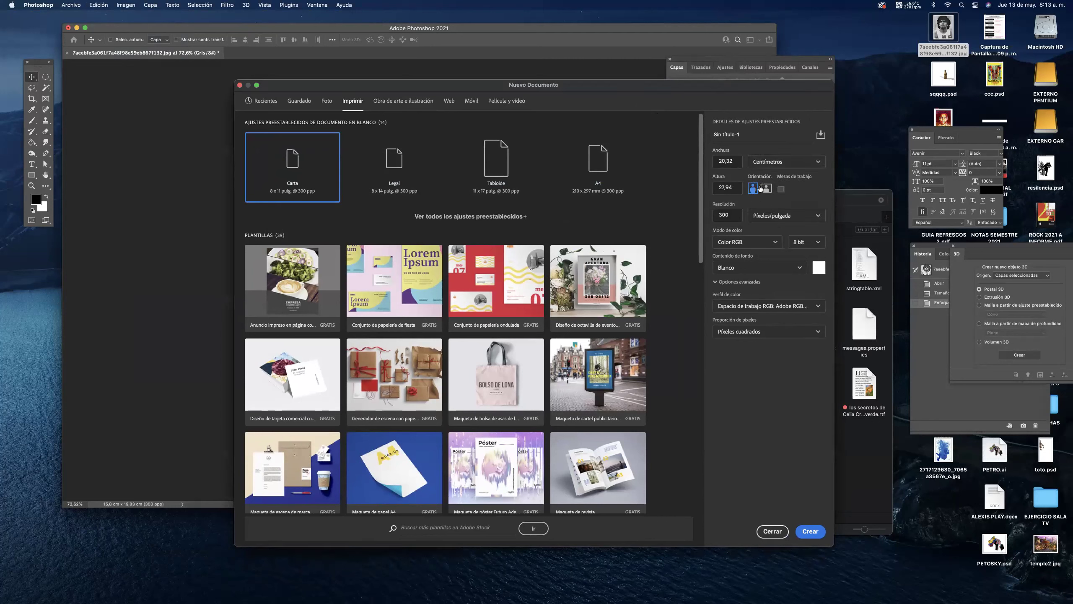
# Create the document with a width of 20 cm and a height of 34 cm at 300 ppi.
pyautogui.click(735, 158)
pyautogui.write('10')
pyautogui.click(736, 186)
pyautogui.write('17')
pyautogui.doubleClick(724, 186)
pyautogui.click(712, 162)
pyautogui.click(807, 533)
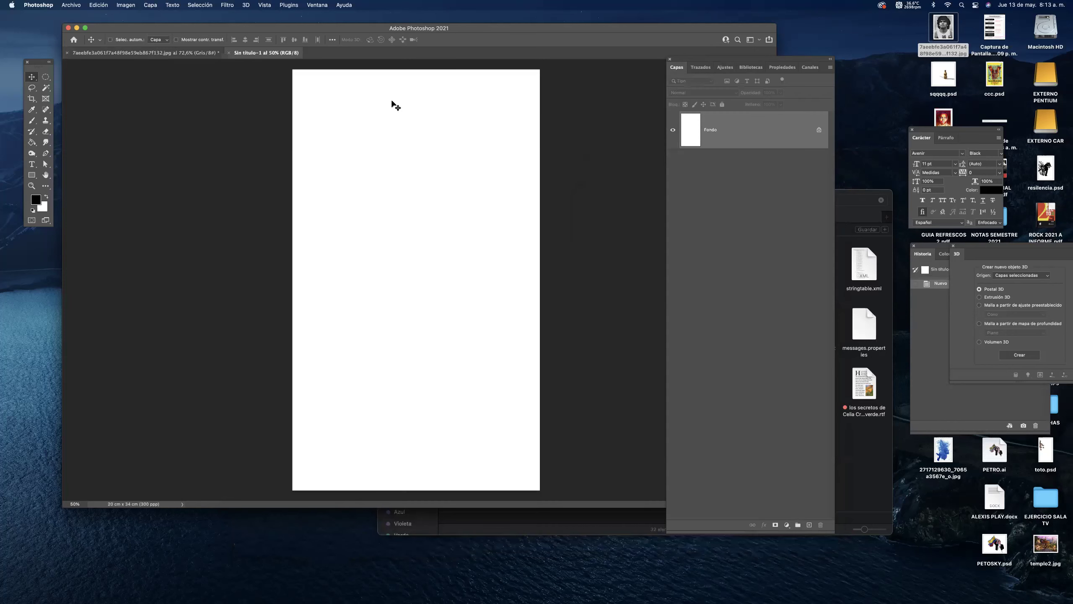
# Return to the portrait and lasso a loose selection around the man's hair, shoulders and jersey.
pyautogui.click(198, 52)
pyautogui.click(31, 88)
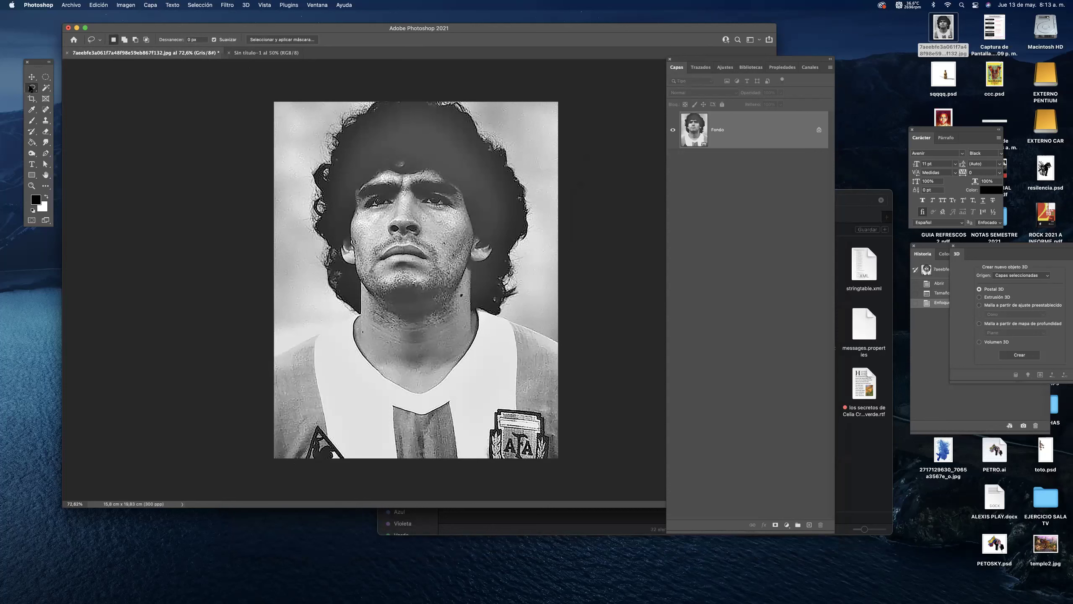
pyautogui.moveTo(269, 358)
pyautogui.mouseDown()
pyautogui.moveTo(343, 313)
pyautogui.moveTo(321, 288)
pyautogui.moveTo(304, 205)
pyautogui.moveTo(305, 170)
pyautogui.moveTo(351, 112)
pyautogui.mouseUp()
pyautogui.moveTo(376, 97)
pyautogui.mouseDown()
pyautogui.moveTo(433, 88)
pyautogui.moveTo(453, 103)
pyautogui.mouseUp()
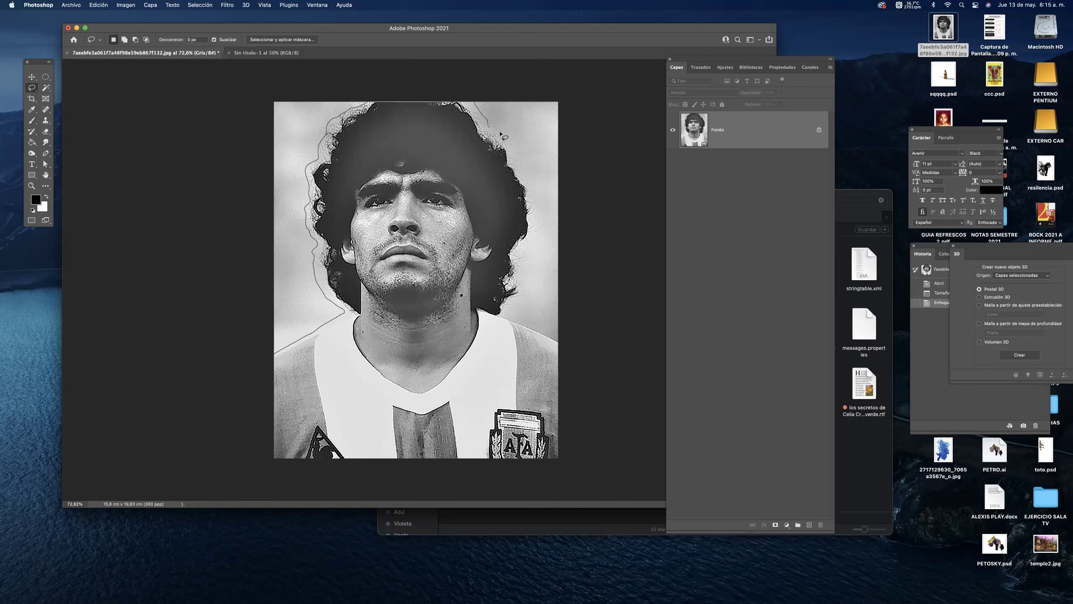
pyautogui.moveTo(501, 134)
pyautogui.mouseDown()
pyautogui.moveTo(535, 209)
pyautogui.moveTo(516, 252)
pyautogui.moveTo(514, 320)
pyautogui.mouseUp()
pyautogui.moveTo(584, 396); pyautogui.dragTo(571, 475)
pyautogui.moveTo(421, 485); pyautogui.dragTo(254, 433)
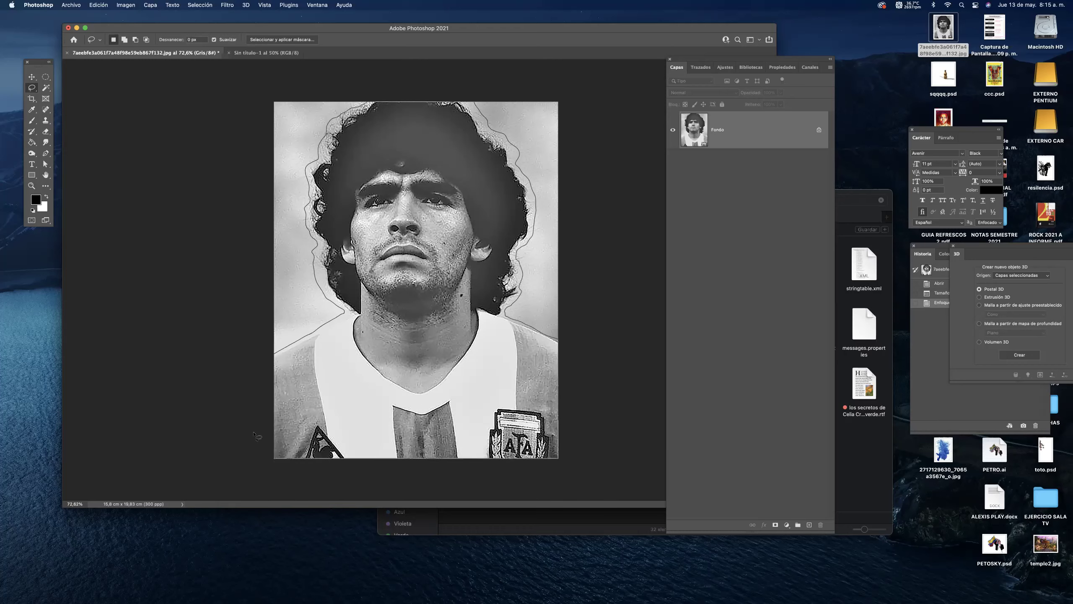
pyautogui.moveTo(247, 364); pyautogui.dragTo(248, 365)
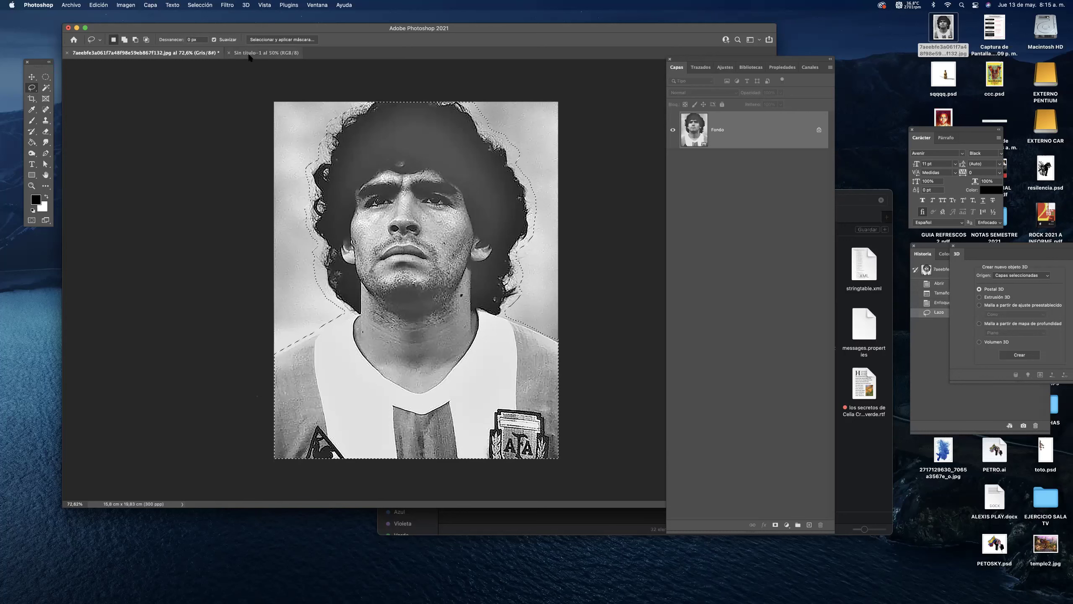
# Copy the selected figure into the new 20 x 34 cm document and move it higher on the page.
pyautogui.click(266, 52)
pyautogui.press('super+v')
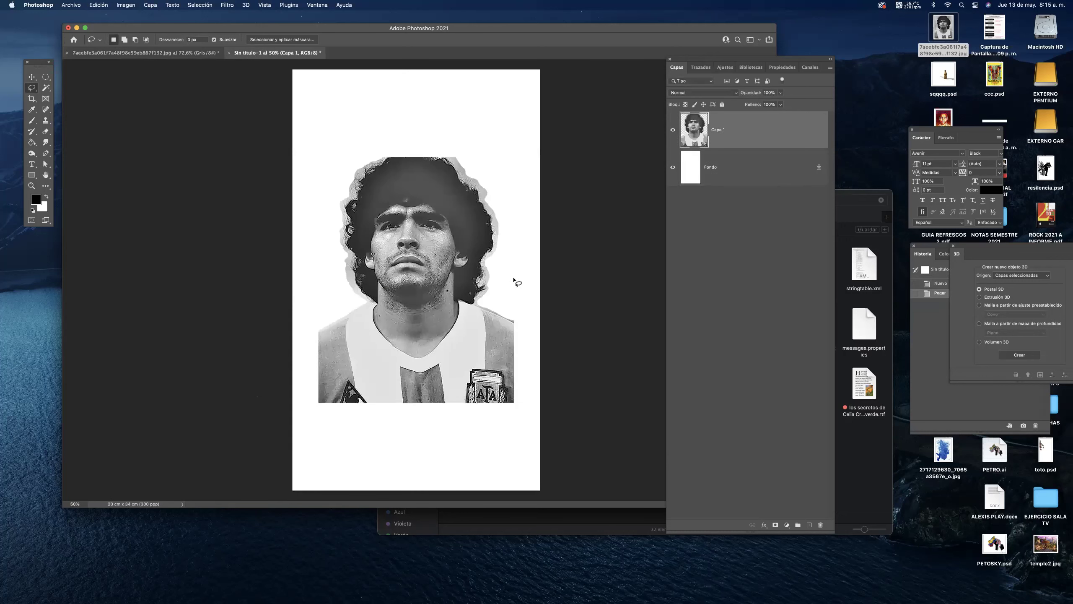
pyautogui.press('v')
pyautogui.moveTo(449, 294); pyautogui.dragTo(449, 257)
pyautogui.press('super+t')
pyautogui.press('Return')
# Set up the Mixer Brush (Pincel mezclador) for the cropped hair, with loading after each stroke turned off.
pyautogui.moveTo(423, 100); pyautogui.dragTo(453, 139)
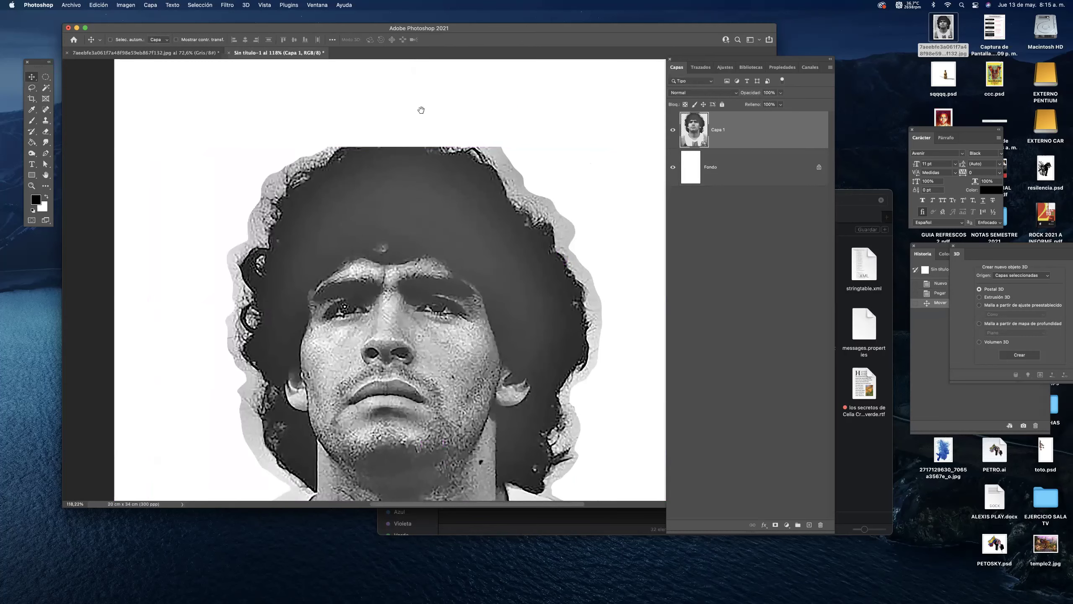
pyautogui.scroll(3, 423, 110)
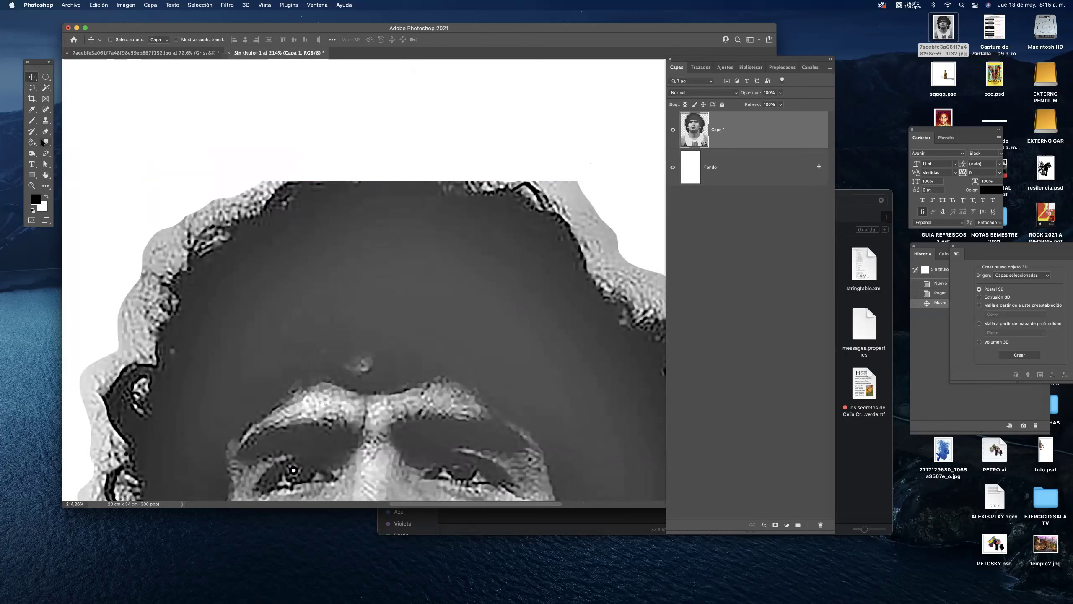
pyautogui.moveTo(32, 121); pyautogui.dragTo(50, 134)
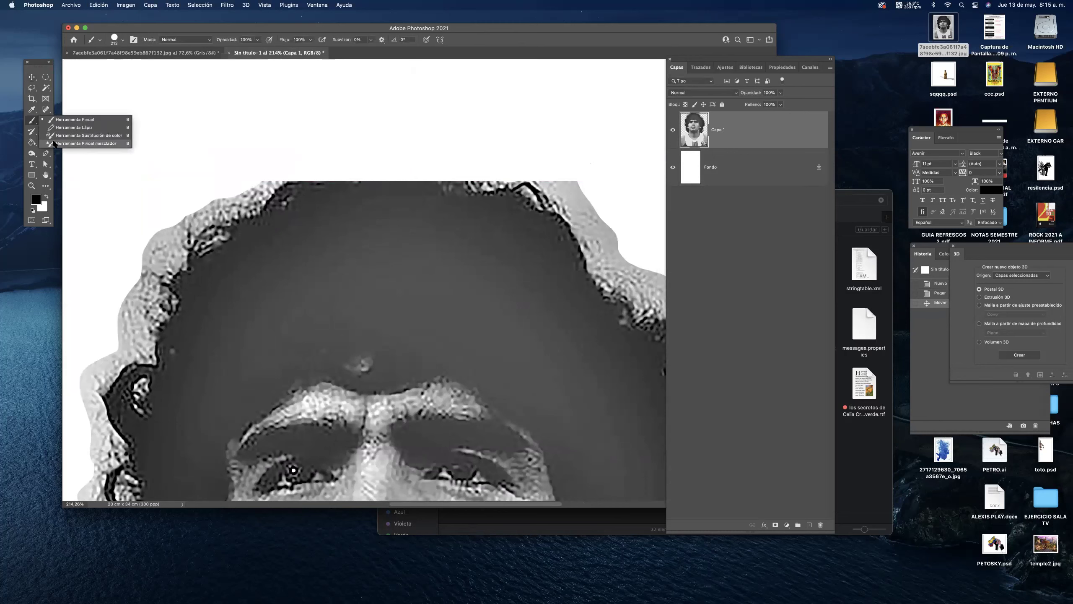
pyautogui.click(74, 142)
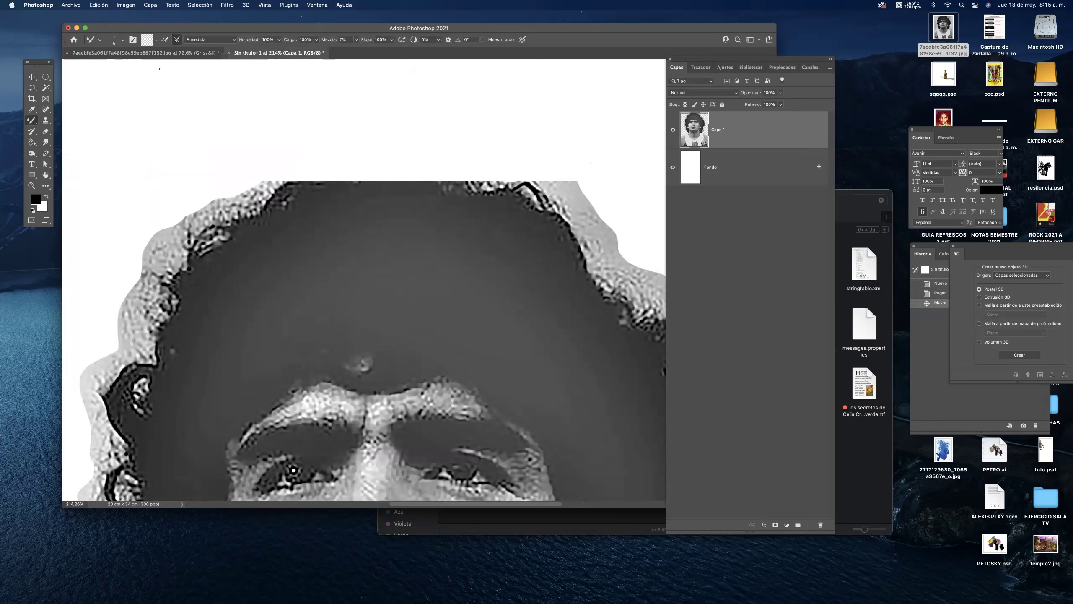
pyautogui.click(165, 39)
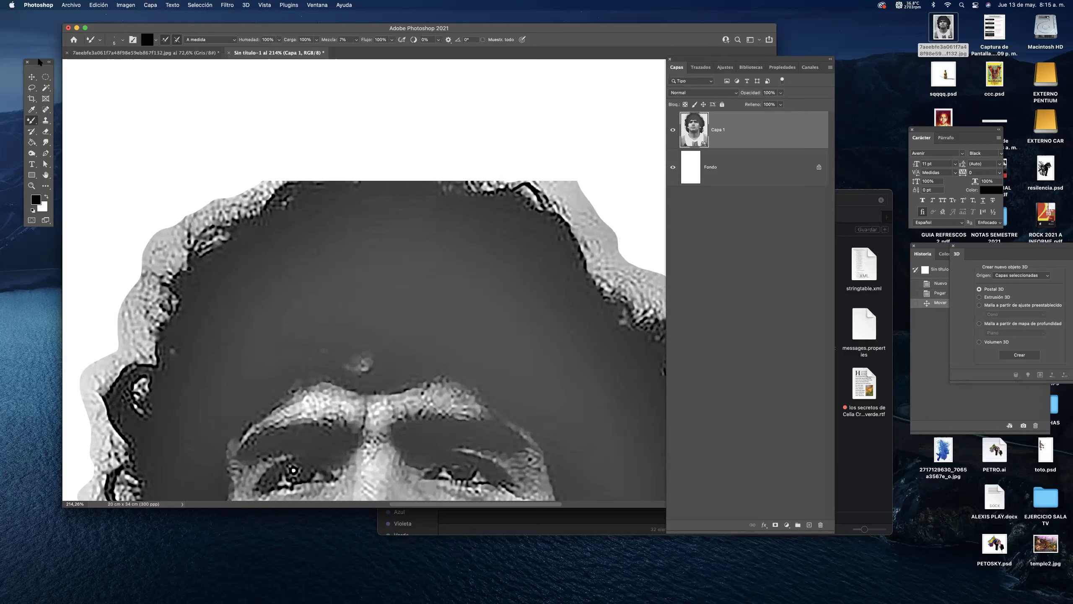
pyautogui.moveTo(44, 64); pyautogui.dragTo(119, 82)
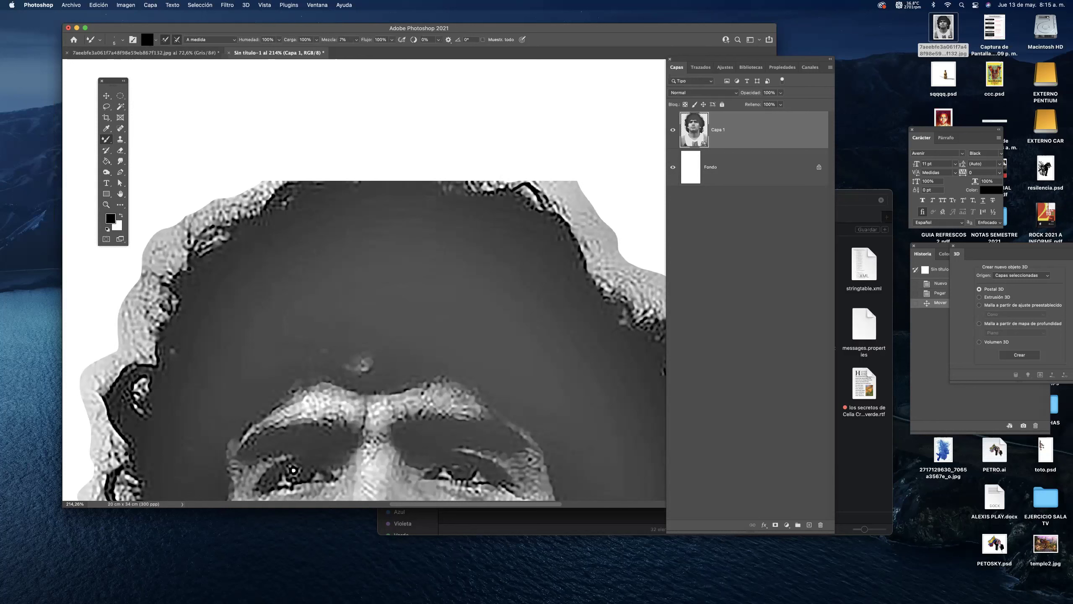
pyautogui.click(165, 43)
# Smear the hair upward past the flat cropped edge with the Mixer Brush to round off the top of the head.
pyautogui.moveTo(342, 175); pyautogui.dragTo(350, 178)
pyautogui.moveTo(287, 188); pyautogui.dragTo(330, 169)
pyautogui.moveTo(299, 180); pyautogui.dragTo(334, 168)
pyautogui.moveTo(288, 184); pyautogui.dragTo(348, 170)
pyautogui.moveTo(311, 182); pyautogui.dragTo(355, 169)
pyautogui.moveTo(319, 188); pyautogui.dragTo(387, 173)
pyautogui.moveTo(338, 180); pyautogui.dragTo(393, 175)
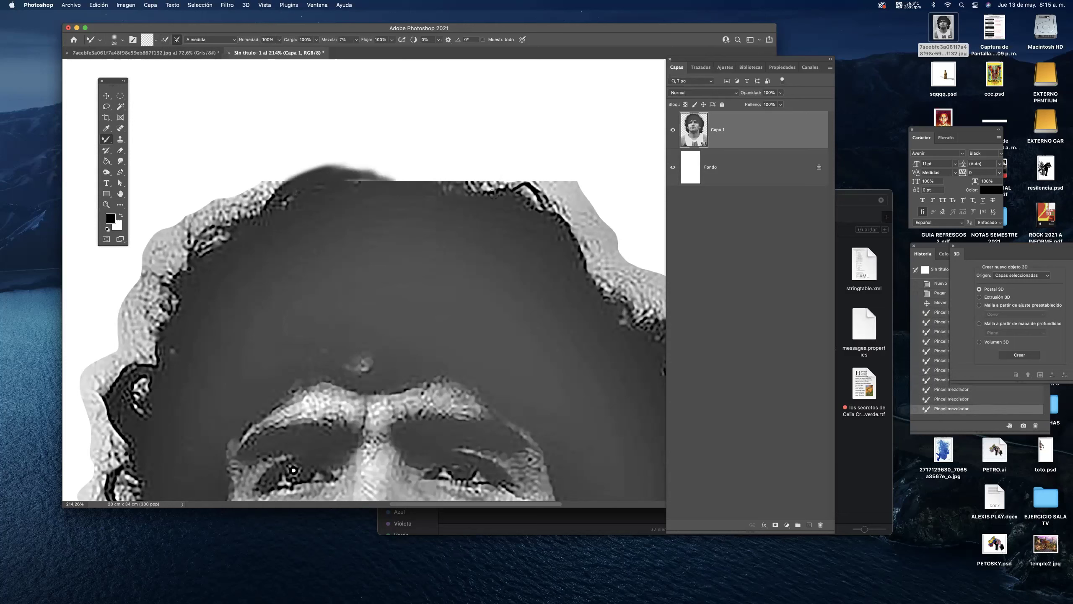
pyautogui.moveTo(469, 193)
pyautogui.mouseDown()
pyautogui.moveTo(394, 167)
pyautogui.moveTo(414, 175)
pyautogui.moveTo(356, 180)
pyautogui.moveTo(414, 179)
pyautogui.moveTo(344, 184)
pyautogui.moveTo(425, 185)
pyautogui.moveTo(330, 187)
pyautogui.moveTo(430, 184)
pyautogui.moveTo(320, 172)
pyautogui.mouseUp()
pyautogui.moveTo(296, 176)
pyautogui.mouseDown()
pyautogui.moveTo(342, 162)
pyautogui.moveTo(426, 165)
pyautogui.moveTo(463, 181)
pyautogui.moveTo(355, 166)
pyautogui.moveTo(478, 195)
pyautogui.mouseUp()
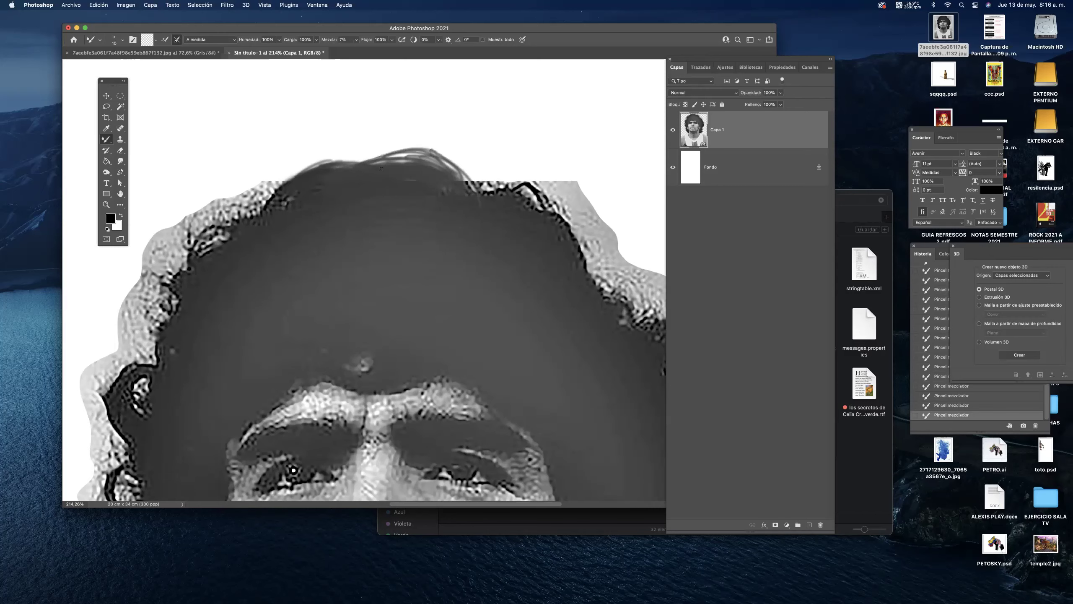
pyautogui.moveTo(344, 160)
pyautogui.mouseDown()
pyautogui.moveTo(382, 160)
pyautogui.moveTo(335, 182)
pyautogui.mouseUp()
# Smear the left shoulder, sleeve and lower left edge of the jersey outward and downward with the Mixer Brush.
pyautogui.moveTo(433, 290); pyautogui.dragTo(477, 178)
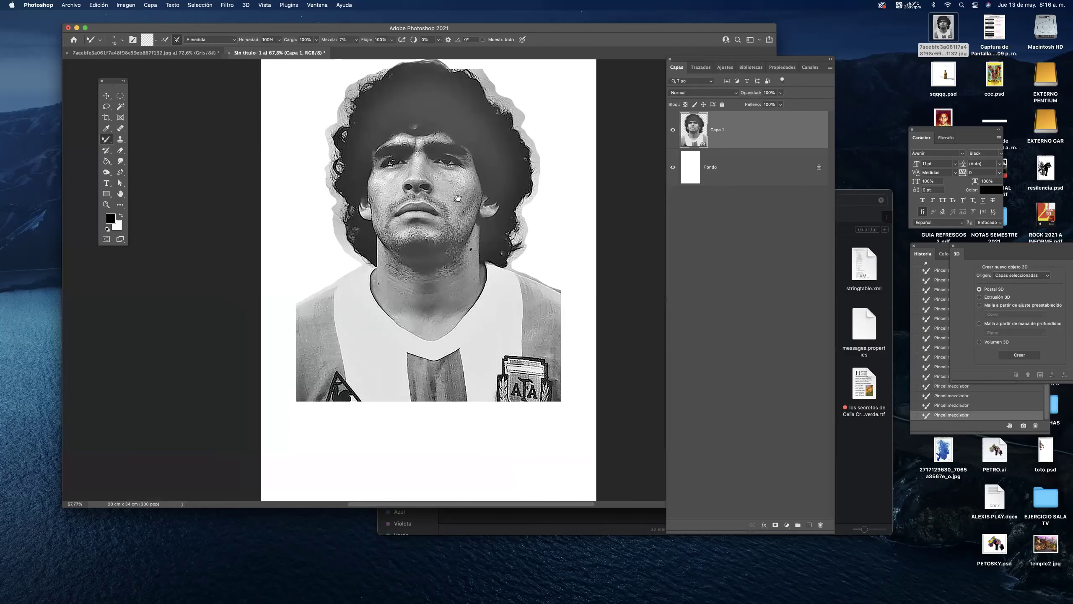
pyautogui.moveTo(304, 387); pyautogui.dragTo(317, 387)
pyautogui.moveTo(277, 276)
pyautogui.mouseDown()
pyautogui.moveTo(349, 267)
pyautogui.moveTo(342, 254)
pyautogui.moveTo(309, 258)
pyautogui.moveTo(265, 284)
pyautogui.mouseUp()
pyautogui.moveTo(369, 234)
pyautogui.mouseDown()
pyautogui.moveTo(319, 273)
pyautogui.moveTo(321, 259)
pyautogui.moveTo(330, 318)
pyautogui.mouseUp()
pyautogui.moveTo(301, 275)
pyautogui.mouseDown()
pyautogui.moveTo(318, 283)
pyautogui.moveTo(309, 440)
pyautogui.mouseUp()
pyautogui.moveTo(332, 304); pyautogui.dragTo(328, 319)
pyautogui.moveTo(327, 360)
pyautogui.mouseDown()
pyautogui.moveTo(343, 352)
pyautogui.moveTo(338, 245)
pyautogui.moveTo(321, 307)
pyautogui.moveTo(324, 369)
pyautogui.mouseUp()
pyautogui.moveTo(325, 325)
pyautogui.mouseDown()
pyautogui.moveTo(321, 380)
pyautogui.moveTo(333, 300)
pyautogui.moveTo(331, 369)
pyautogui.moveTo(363, 284)
pyautogui.moveTo(334, 340)
pyautogui.moveTo(371, 325)
pyautogui.moveTo(312, 173)
pyautogui.moveTo(322, 157)
pyautogui.moveTo(304, 245)
pyautogui.moveTo(313, 215)
pyautogui.moveTo(302, 161)
pyautogui.moveTo(369, 281)
pyautogui.mouseUp()
pyautogui.moveTo(371, 333)
pyautogui.mouseDown()
pyautogui.moveTo(380, 355)
pyautogui.moveTo(384, 292)
pyautogui.moveTo(431, 309)
pyautogui.mouseUp()
pyautogui.moveTo(417, 256)
pyautogui.mouseDown()
pyautogui.moveTo(435, 353)
pyautogui.moveTo(424, 238)
pyautogui.moveTo(437, 256)
pyautogui.moveTo(433, 291)
pyautogui.moveTo(411, 246)
pyautogui.moveTo(408, 329)
pyautogui.moveTo(398, 232)
pyautogui.moveTo(417, 325)
pyautogui.moveTo(412, 264)
pyautogui.moveTo(407, 359)
pyautogui.moveTo(385, 253)
pyautogui.moveTo(400, 345)
pyautogui.moveTo(380, 302)
pyautogui.moveTo(394, 416)
pyautogui.moveTo(377, 419)
pyautogui.moveTo(380, 265)
pyautogui.mouseUp()
pyautogui.moveTo(429, 292); pyautogui.dragTo(430, 292)
pyautogui.moveTo(426, 296); pyautogui.dragTo(438, 366)
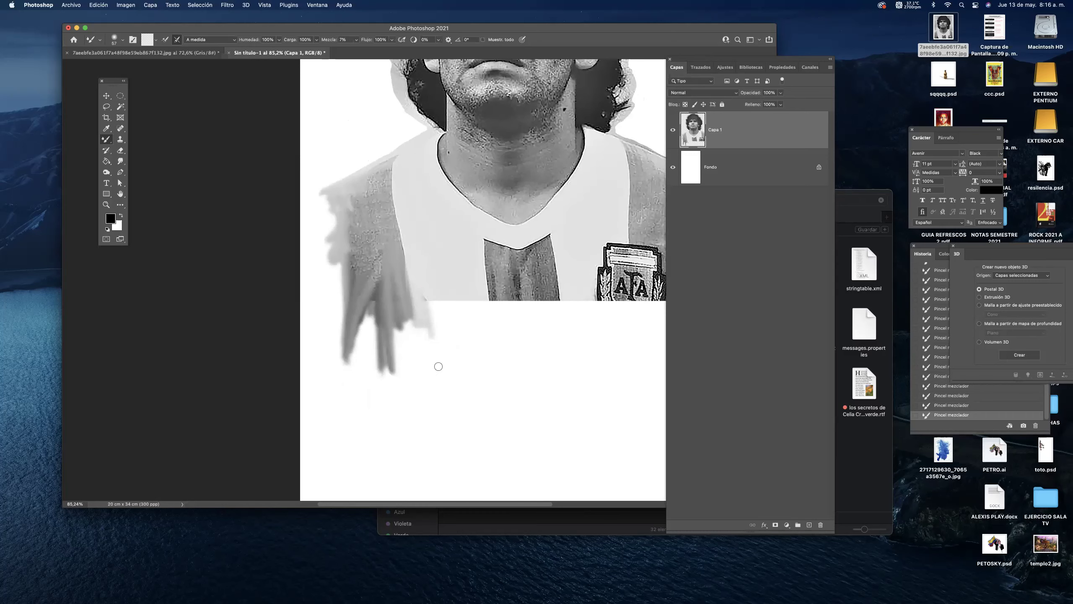
# Pull the bottom edge of the jersey's white and dark central stripes downward in ragged Mixer Brush strokes.
pyautogui.moveTo(422, 273); pyautogui.dragTo(433, 383)
pyautogui.moveTo(426, 297)
pyautogui.mouseDown()
pyautogui.moveTo(437, 338)
pyautogui.moveTo(436, 272)
pyautogui.moveTo(445, 317)
pyautogui.moveTo(447, 275)
pyautogui.moveTo(456, 321)
pyautogui.moveTo(463, 285)
pyautogui.moveTo(449, 290)
pyautogui.moveTo(458, 315)
pyautogui.moveTo(469, 293)
pyautogui.moveTo(468, 318)
pyautogui.moveTo(452, 298)
pyautogui.moveTo(478, 312)
pyautogui.moveTo(483, 350)
pyautogui.moveTo(470, 309)
pyautogui.moveTo(474, 329)
pyautogui.moveTo(498, 366)
pyautogui.moveTo(491, 282)
pyautogui.moveTo(499, 366)
pyautogui.moveTo(504, 282)
pyautogui.moveTo(506, 334)
pyautogui.moveTo(495, 288)
pyautogui.moveTo(500, 279)
pyautogui.moveTo(509, 302)
pyautogui.moveTo(515, 274)
pyautogui.moveTo(525, 332)
pyautogui.moveTo(527, 276)
pyautogui.moveTo(522, 324)
pyautogui.moveTo(509, 301)
pyautogui.moveTo(531, 292)
pyautogui.moveTo(532, 273)
pyautogui.moveTo(529, 308)
pyautogui.moveTo(544, 284)
pyautogui.moveTo(553, 328)
pyautogui.moveTo(559, 300)
pyautogui.moveTo(566, 374)
pyautogui.mouseUp()
pyautogui.moveTo(566, 306)
pyautogui.mouseDown()
pyautogui.moveTo(410, 296)
pyautogui.moveTo(420, 325)
pyautogui.mouseUp()
pyautogui.moveTo(419, 271); pyautogui.dragTo(422, 340)
pyautogui.moveTo(422, 260); pyautogui.dragTo(436, 346)
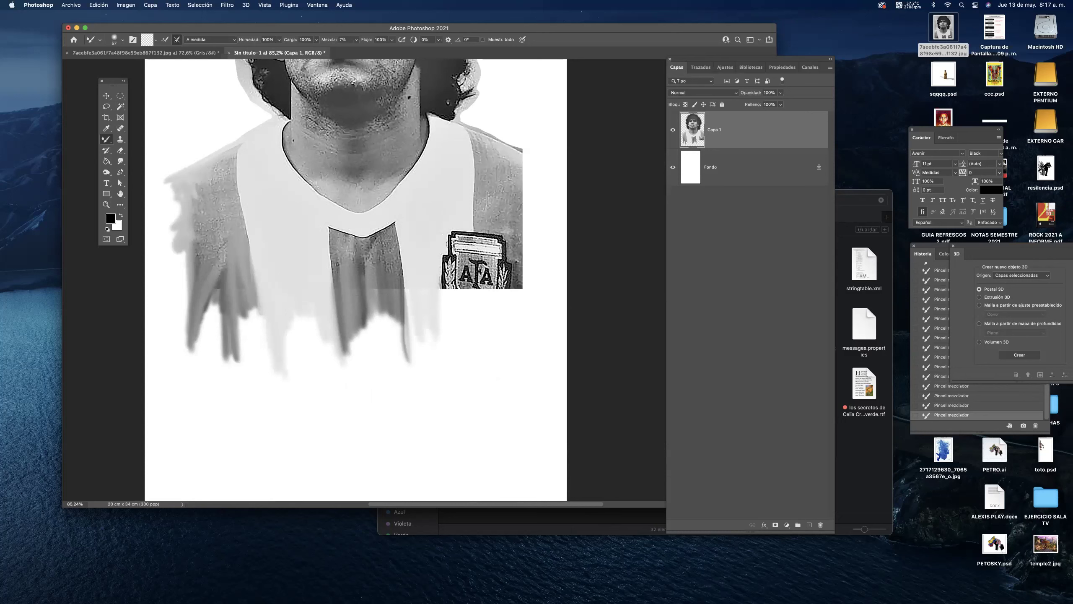
# Smear the jersey's straight right edge and the remaining lower edge downward with the Mixer Brush.
pyautogui.moveTo(519, 271); pyautogui.dragTo(520, 355)
pyautogui.moveTo(517, 151)
pyautogui.mouseDown()
pyautogui.moveTo(552, 165)
pyautogui.moveTo(525, 203)
pyautogui.moveTo(528, 325)
pyautogui.moveTo(512, 282)
pyautogui.moveTo(509, 304)
pyautogui.mouseUp()
pyautogui.moveTo(415, 311); pyautogui.dragTo(414, 338)
pyautogui.moveTo(396, 266); pyautogui.dragTo(404, 355)
pyautogui.moveTo(384, 294); pyautogui.dragTo(395, 354)
pyautogui.moveTo(374, 294); pyautogui.dragTo(374, 339)
pyautogui.moveTo(407, 222); pyautogui.dragTo(391, 220)
pyautogui.scroll(1, 392, 220)
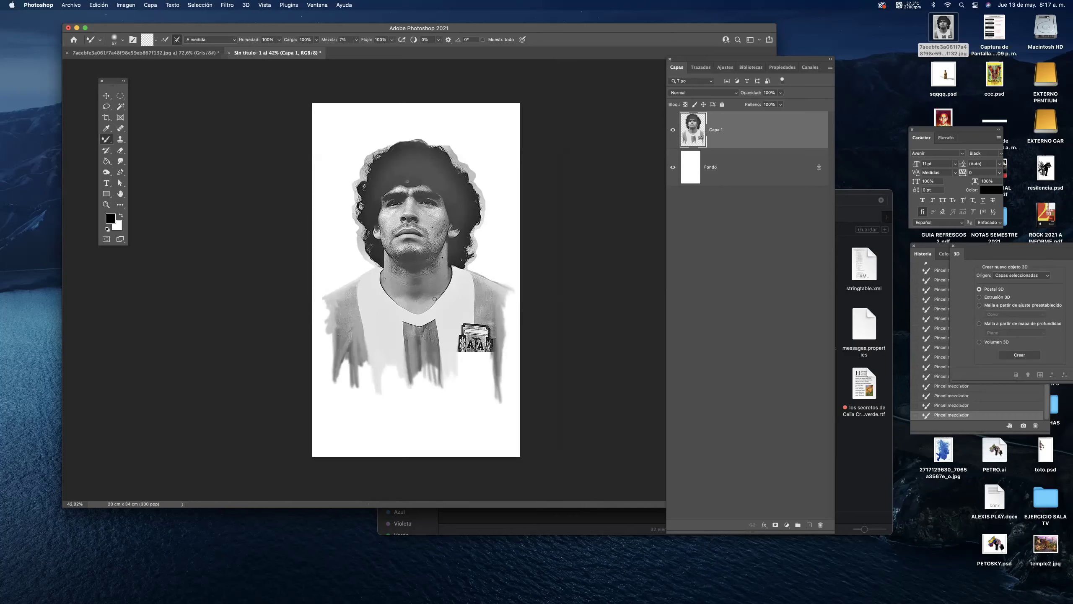
# Move the painted figure slightly higher on the page.
pyautogui.press('v')
pyautogui.moveTo(427, 334); pyautogui.dragTo(425, 303)
pyautogui.scroll(2, 412, 286)
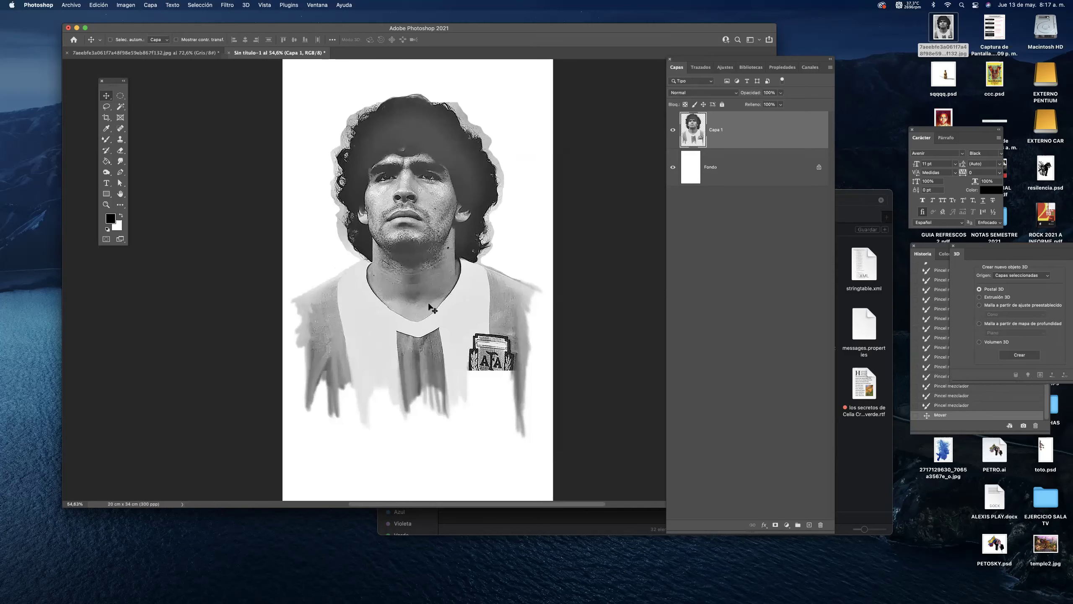
pyautogui.scroll(-2, 460, 265)
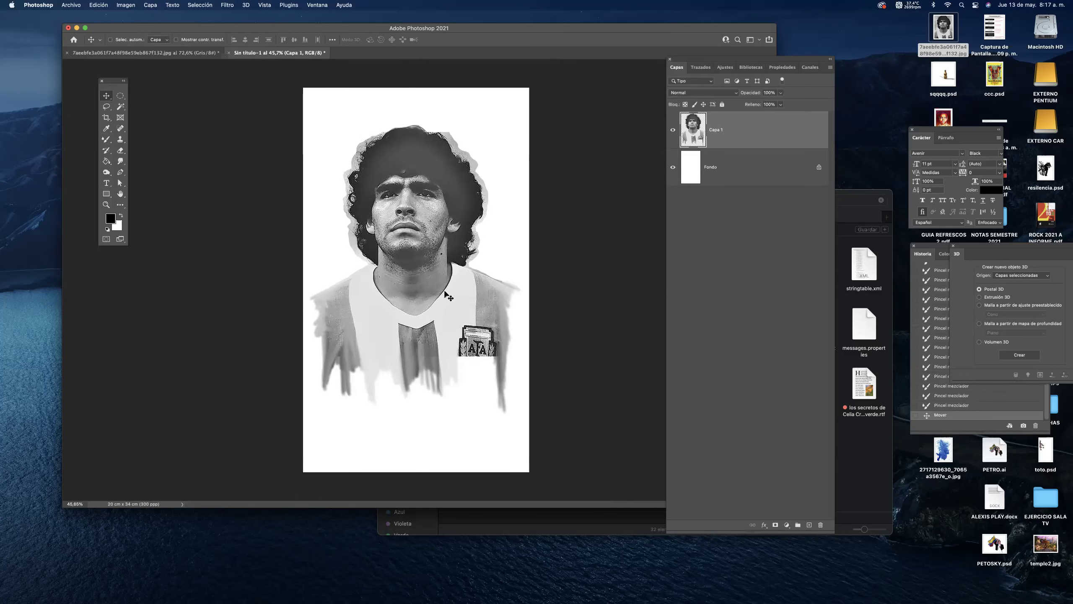
pyautogui.moveTo(447, 299); pyautogui.dragTo(447, 296)
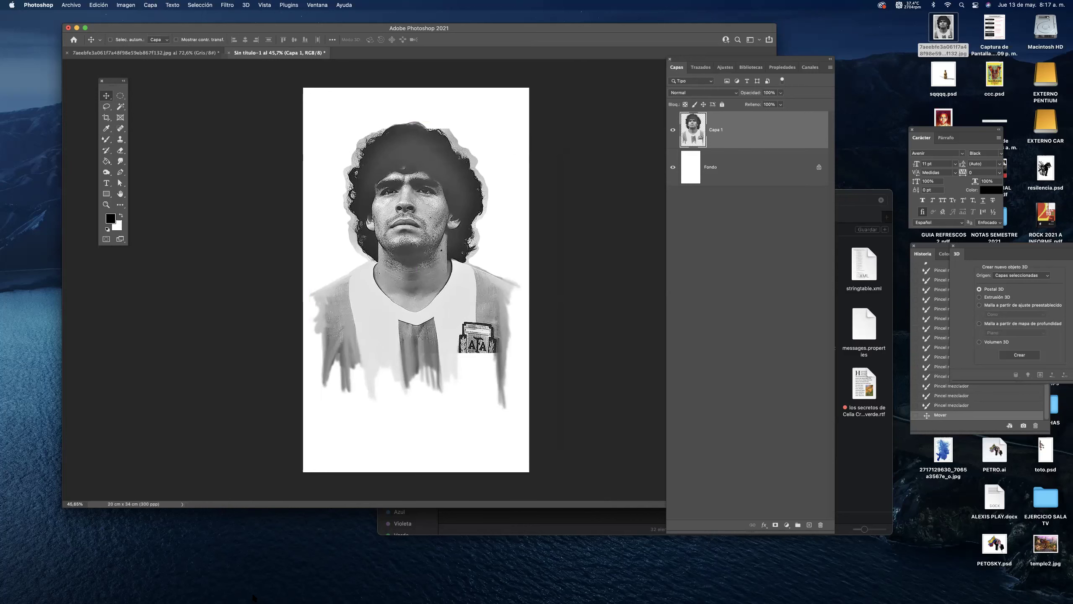
# Save the document on the computer's desktop as ejemplomarado in Photoshop format with layers.
pyautogui.click(150, 590)
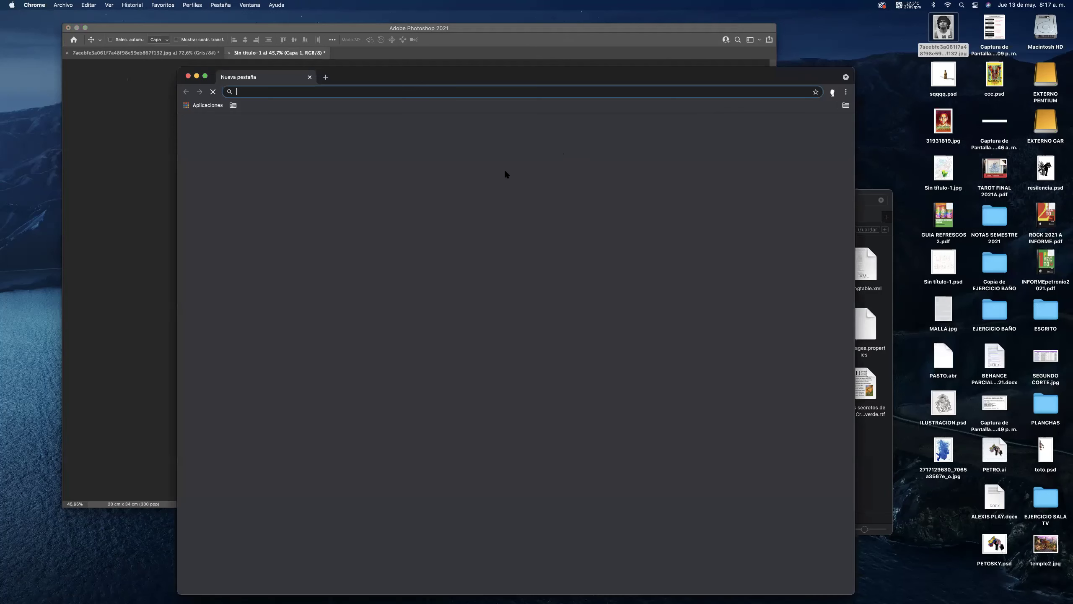
pyautogui.click(150, 318)
pyautogui.press('super+s')
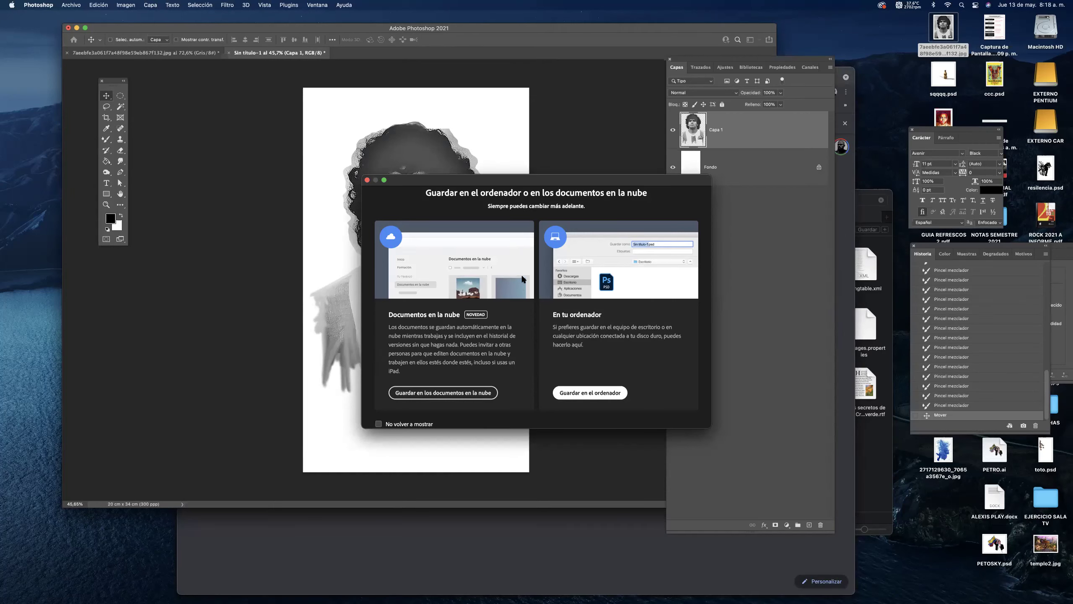
pyautogui.press('Return')
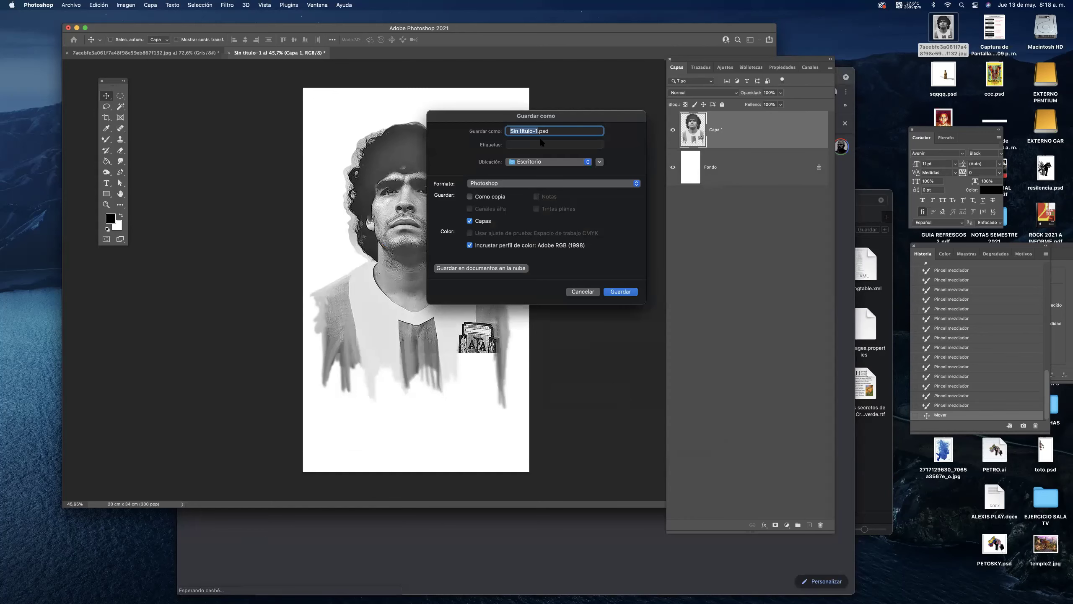
pyautogui.write('ejemplomarado')
pyautogui.click(618, 292)
pyautogui.click(649, 281)
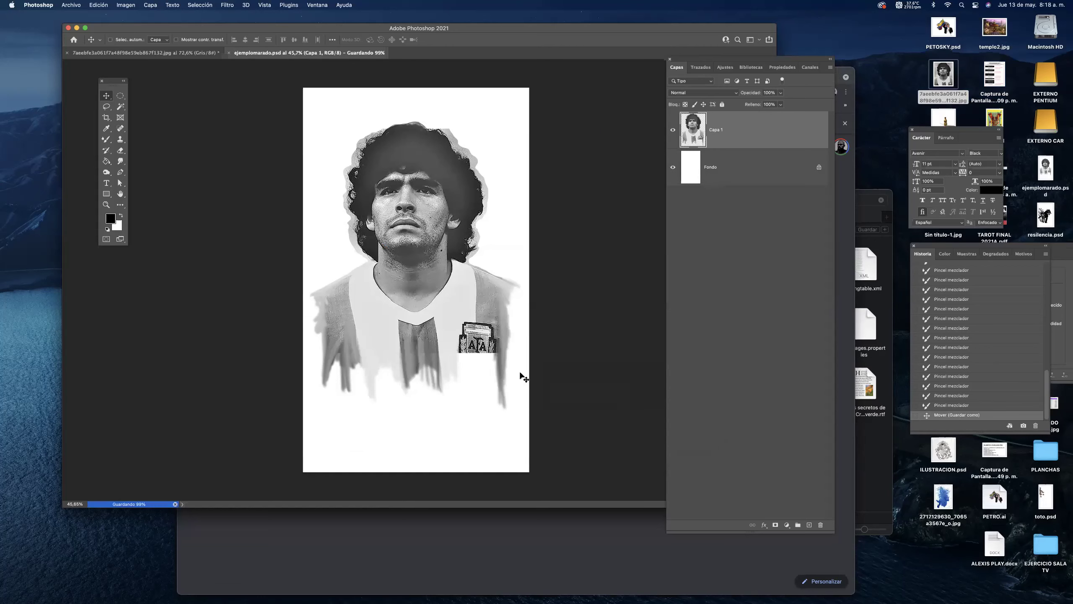
# Switch to Chrome and search Google Images for "logo afa".
pyautogui.click(261, 549)
pyautogui.click(463, 270)
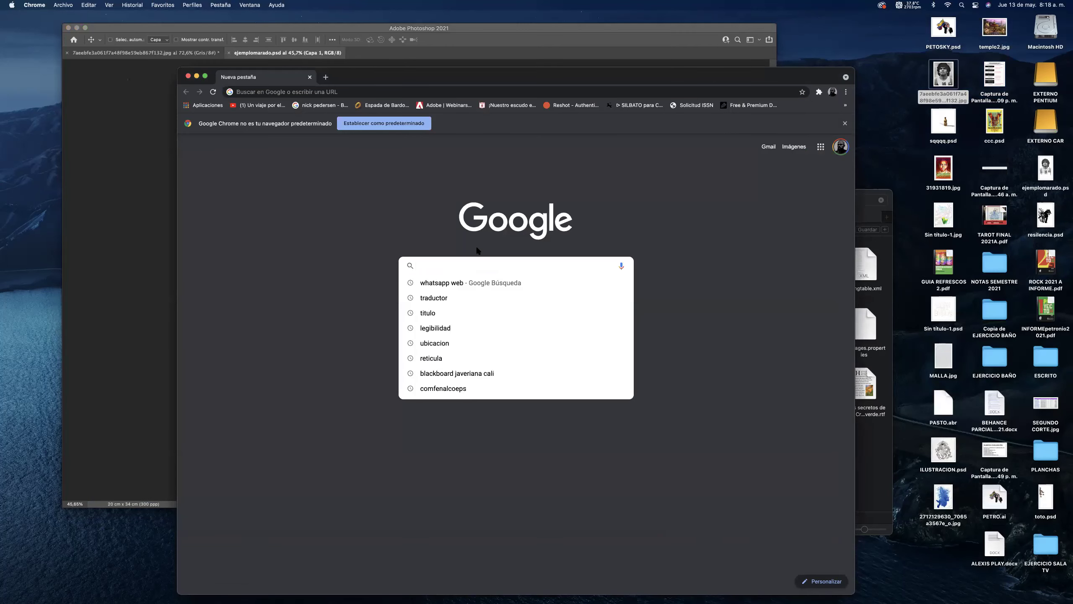
pyautogui.write('logo afa')
pyautogui.press('Return')
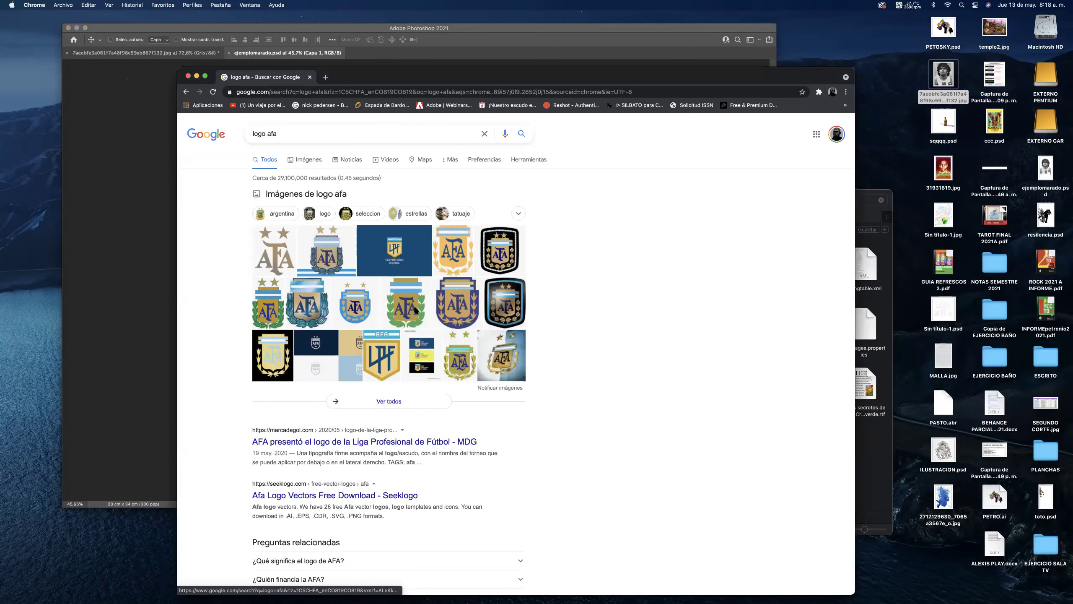
pyautogui.click(308, 160)
pyautogui.moveTo(405, 80); pyautogui.dragTo(530, 53)
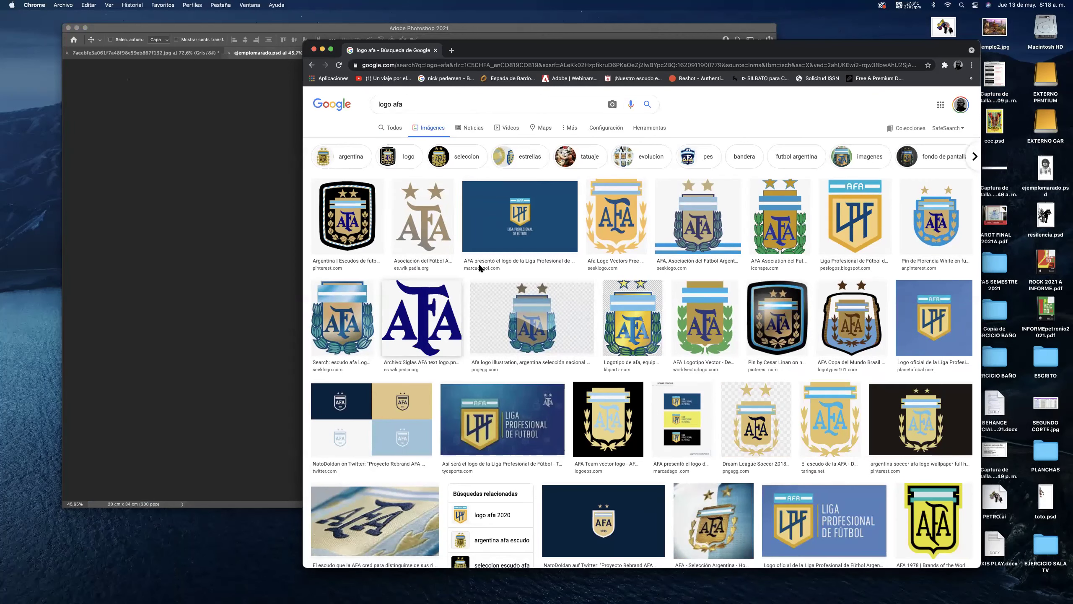
# Open the dark blue AFA lettering result and bring it into the ejemplomarado document as a new layer.
pyautogui.click(422, 317)
pyautogui.moveTo(736, 56); pyautogui.dragTo(863, 175)
pyautogui.moveTo(973, 294); pyautogui.dragTo(466, 364)
pyautogui.click(609, 347)
# Scale the AFA lettering down, place it over the jersey's cropped badge and apply the transformation.
pyautogui.scroll(5, 515, 355)
pyautogui.hotkey('ctrl', 't')
pyautogui.moveTo(485, 301); pyautogui.dragTo(518, 273)
pyautogui.moveTo(494, 321); pyautogui.dragTo(479, 332)
pyautogui.press('Return')
pyautogui.press('Return')
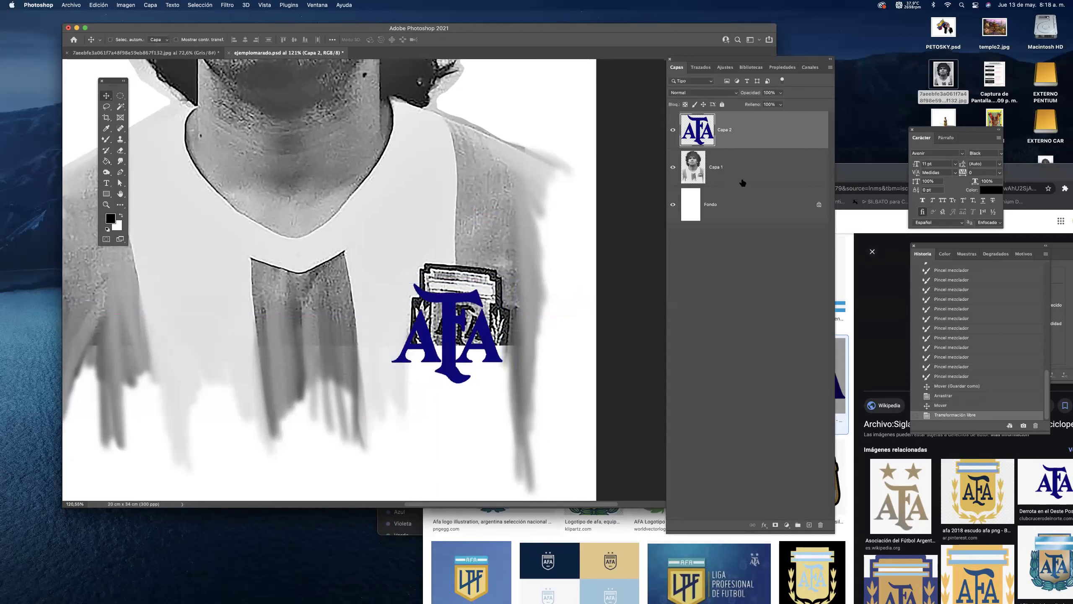
# Select the portrait layer Capa 1 for retouching.
pyautogui.click(738, 180)
pyautogui.click(113, 140)
pyautogui.rightClick(113, 140)
pyautogui.click(135, 141)
pyautogui.moveTo(458, 245)
pyautogui.mouseDown()
pyautogui.moveTo(425, 244)
pyautogui.moveTo(459, 350)
pyautogui.mouseUp()
pyautogui.press('super+z')
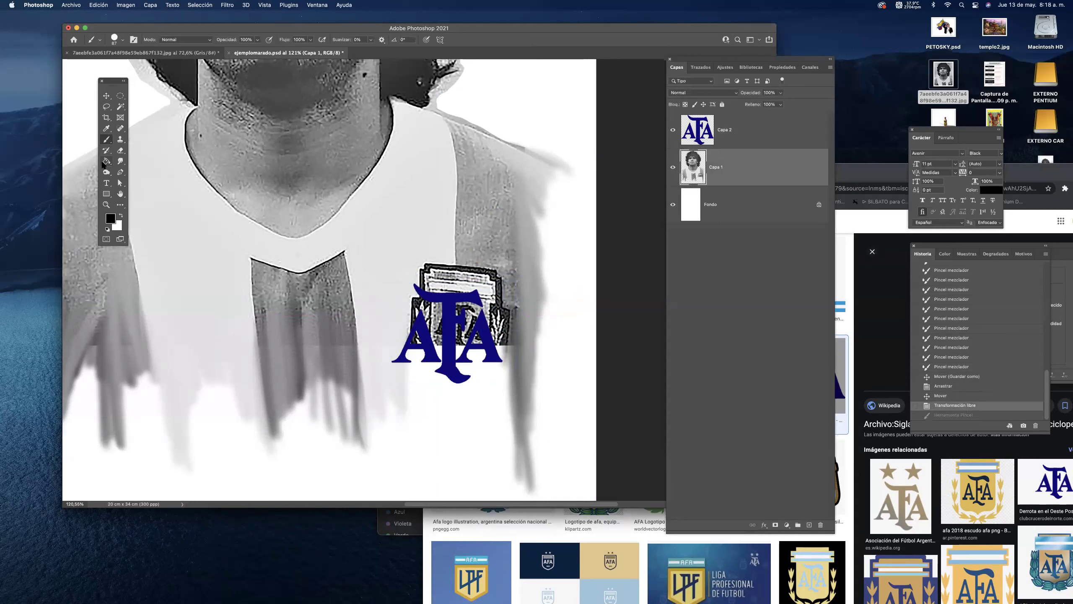
# Smear the jersey's cropped badge and lower edge downward with vertical Mixer Brush strokes around the AFA lettering on the portrait layer.
pyautogui.rightClick(107, 139)
pyautogui.click(160, 163)
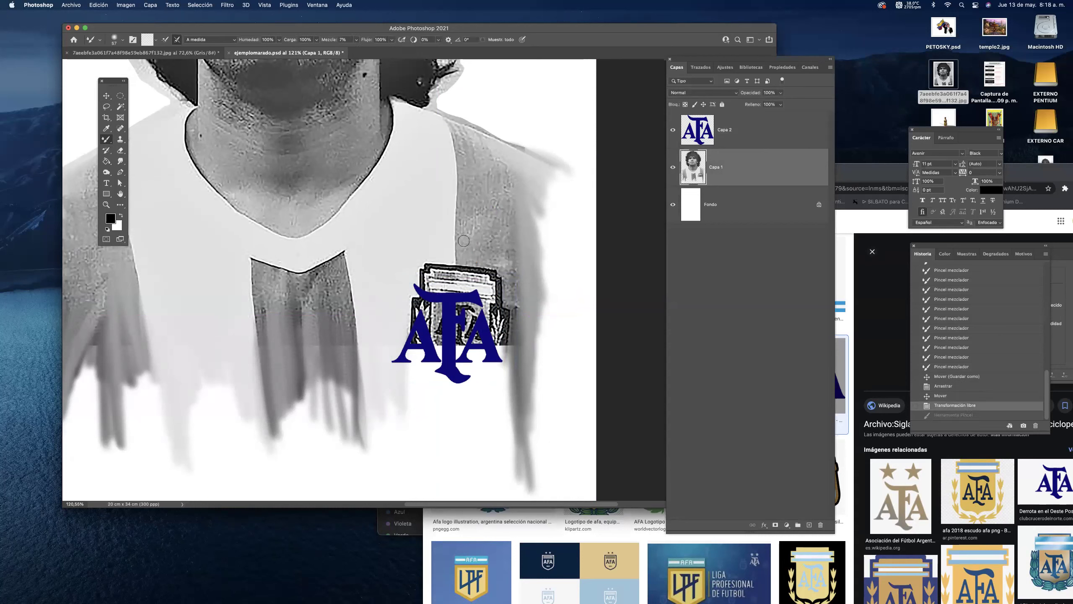
pyautogui.moveTo(459, 238)
pyautogui.mouseDown()
pyautogui.moveTo(471, 238)
pyautogui.moveTo(462, 337)
pyautogui.mouseUp()
pyautogui.moveTo(459, 260); pyautogui.dragTo(469, 387)
pyautogui.moveTo(466, 329); pyautogui.dragTo(475, 389)
pyautogui.moveTo(473, 237)
pyautogui.mouseDown()
pyautogui.moveTo(479, 391)
pyautogui.moveTo(490, 391)
pyautogui.mouseUp()
pyautogui.moveTo(482, 232); pyautogui.dragTo(498, 391)
pyautogui.moveTo(490, 237); pyautogui.dragTo(497, 321)
pyautogui.moveTo(488, 211); pyautogui.dragTo(502, 389)
pyautogui.moveTo(481, 264); pyautogui.dragTo(495, 339)
pyautogui.moveTo(497, 271); pyautogui.dragTo(500, 338)
pyautogui.moveTo(503, 233); pyautogui.dragTo(503, 360)
pyautogui.moveTo(503, 338); pyautogui.dragTo(506, 437)
pyautogui.moveTo(513, 258); pyautogui.dragTo(507, 452)
pyautogui.moveTo(486, 399)
pyautogui.mouseDown()
pyautogui.moveTo(497, 482)
pyautogui.moveTo(476, 467)
pyautogui.mouseUp()
pyautogui.moveTo(467, 396)
pyautogui.mouseDown()
pyautogui.moveTo(469, 453)
pyautogui.moveTo(468, 437)
pyautogui.mouseUp()
pyautogui.moveTo(430, 236); pyautogui.dragTo(450, 400)
pyautogui.moveTo(441, 241); pyautogui.dragTo(451, 400)
pyautogui.moveTo(453, 212); pyautogui.dragTo(451, 399)
pyautogui.moveTo(447, 245)
pyautogui.mouseDown()
pyautogui.moveTo(439, 383)
pyautogui.moveTo(422, 247)
pyautogui.moveTo(419, 401)
pyautogui.mouseUp()
pyautogui.moveTo(420, 214); pyautogui.dragTo(408, 434)
pyautogui.moveTo(378, 266); pyautogui.dragTo(361, 412)
pyautogui.moveTo(330, 323); pyautogui.dragTo(345, 393)
pyautogui.moveTo(331, 332); pyautogui.dragTo(337, 415)
pyautogui.moveTo(304, 308); pyautogui.dragTo(298, 416)
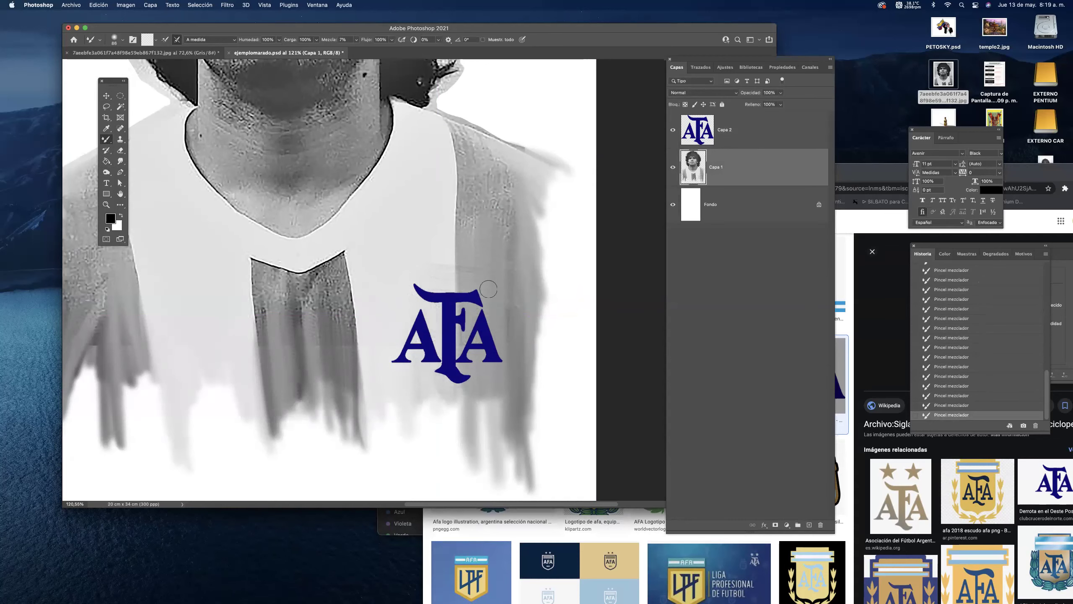
pyautogui.moveTo(438, 242); pyautogui.dragTo(445, 293)
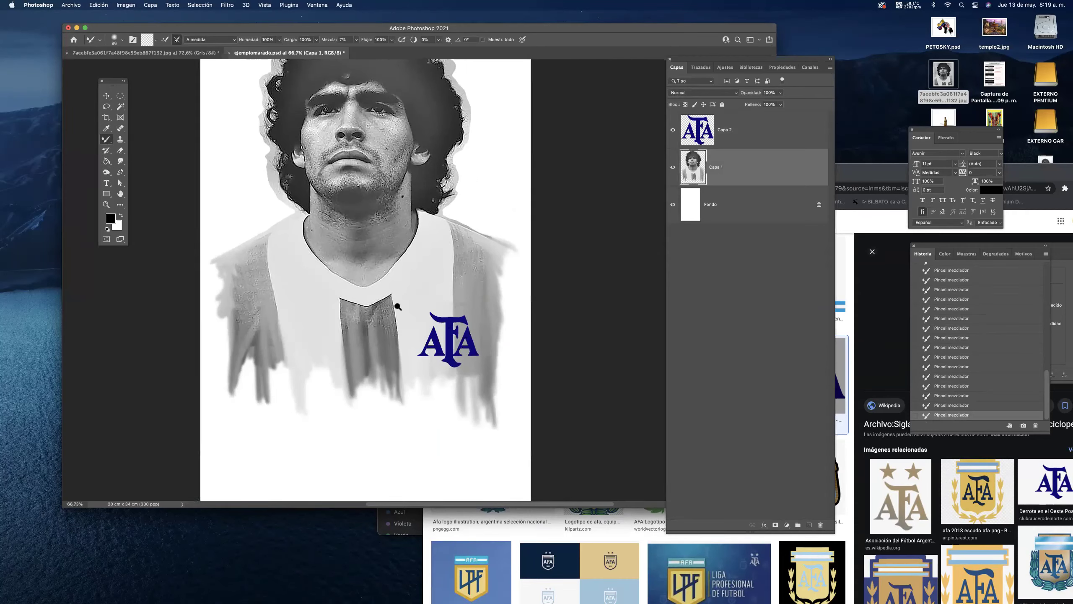
pyautogui.scroll(-3, 397, 306)
pyautogui.press('v')
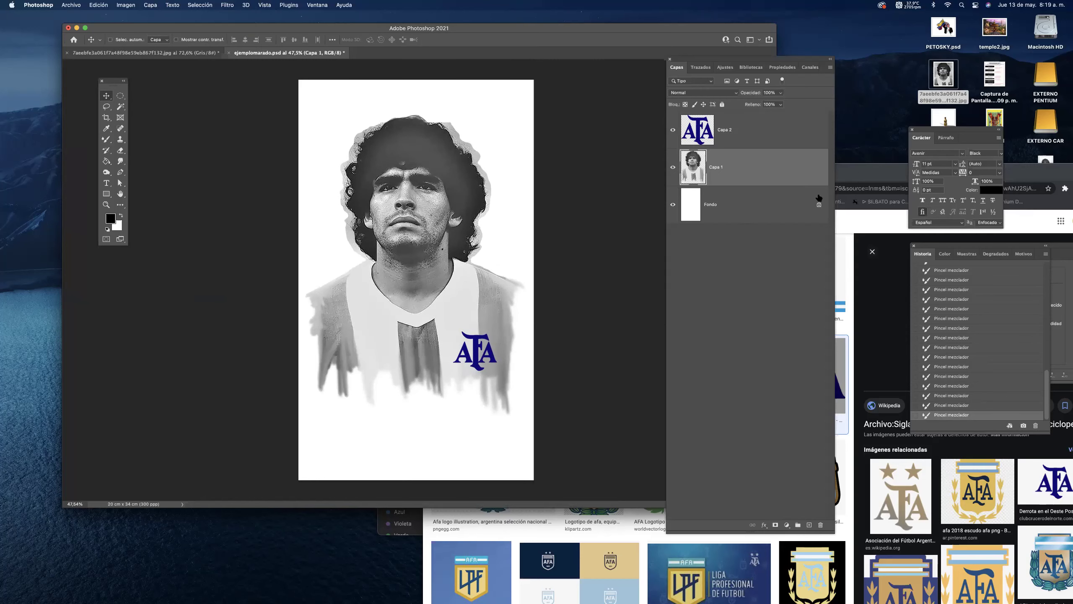
pyautogui.moveTo(859, 168); pyautogui.dragTo(855, 153)
pyautogui.moveTo(560, 215); pyautogui.dragTo(464, 202)
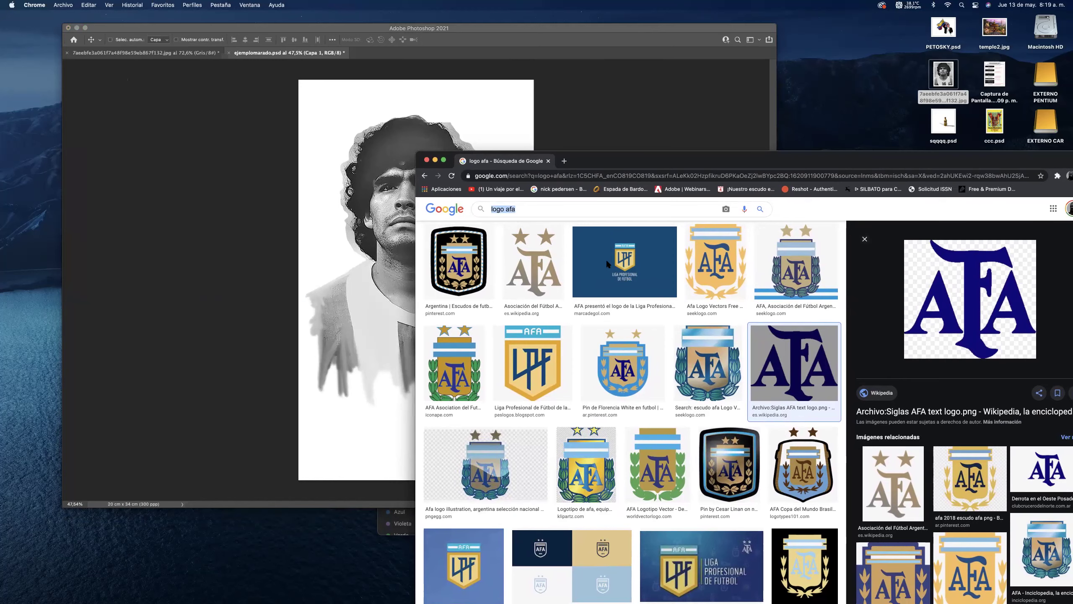
pyautogui.click(361, 258)
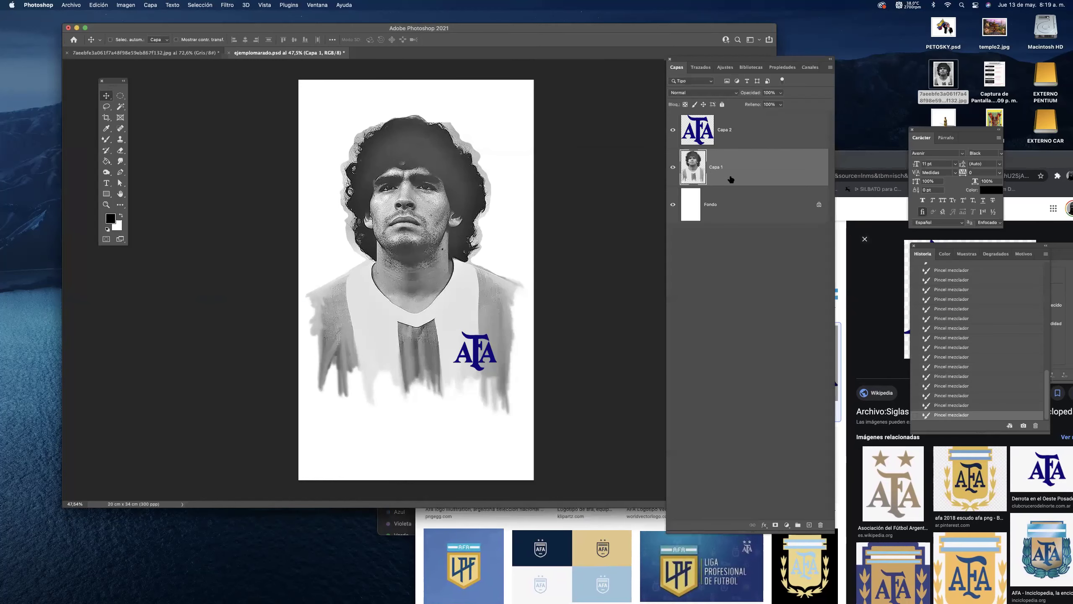
# Add a new layer above the portrait and draw a very thin, tall elliptical selection down the middle of the face.
pyautogui.scroll(5, 424, 137)
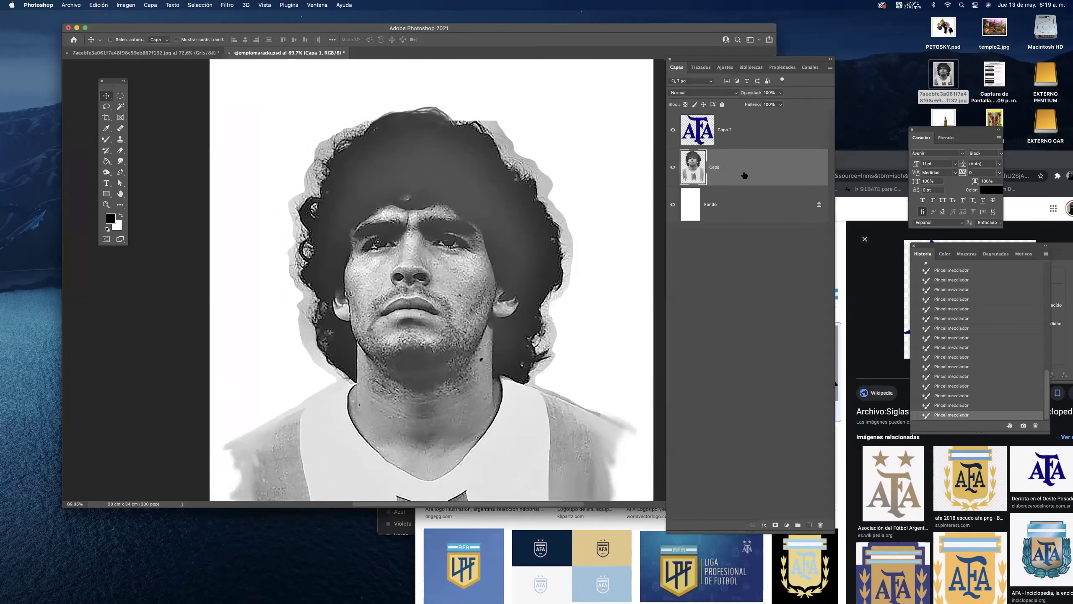
pyautogui.click(809, 525)
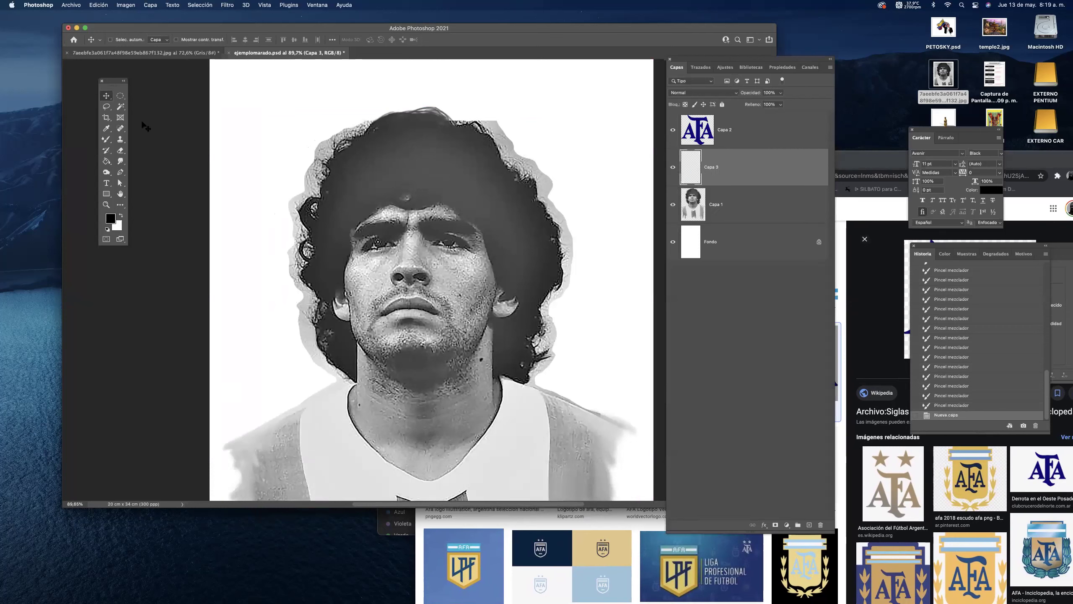
pyautogui.click(121, 96)
pyautogui.click(132, 102)
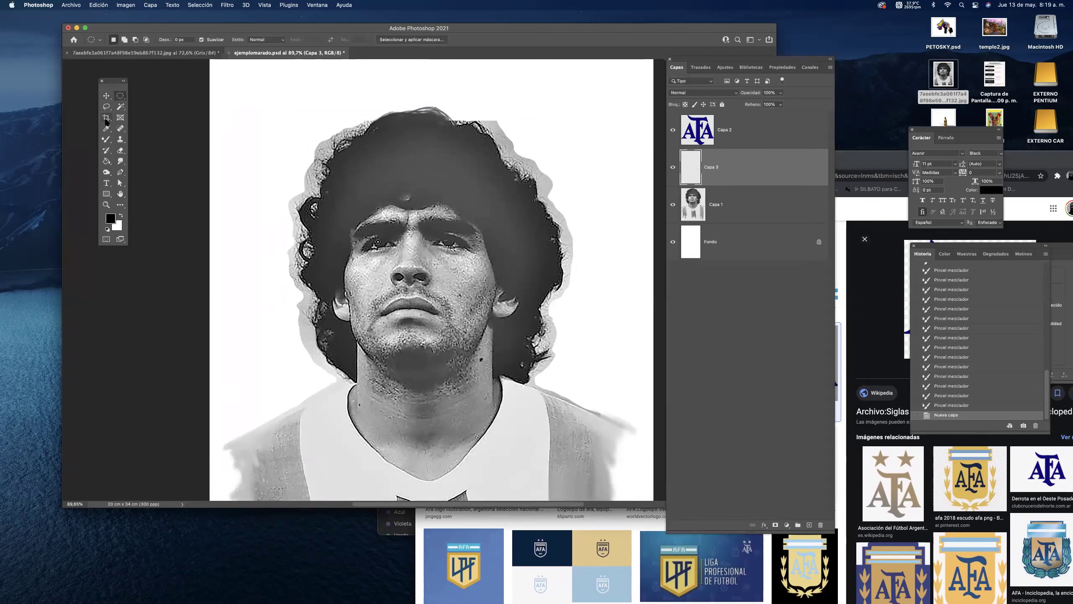
pyautogui.moveTo(404, 111); pyautogui.dragTo(399, 476)
# Set the foreground colour to a medium grey, fill the thin elliptical selection with the Paint Bucket and deselect it.
pyautogui.click(109, 221)
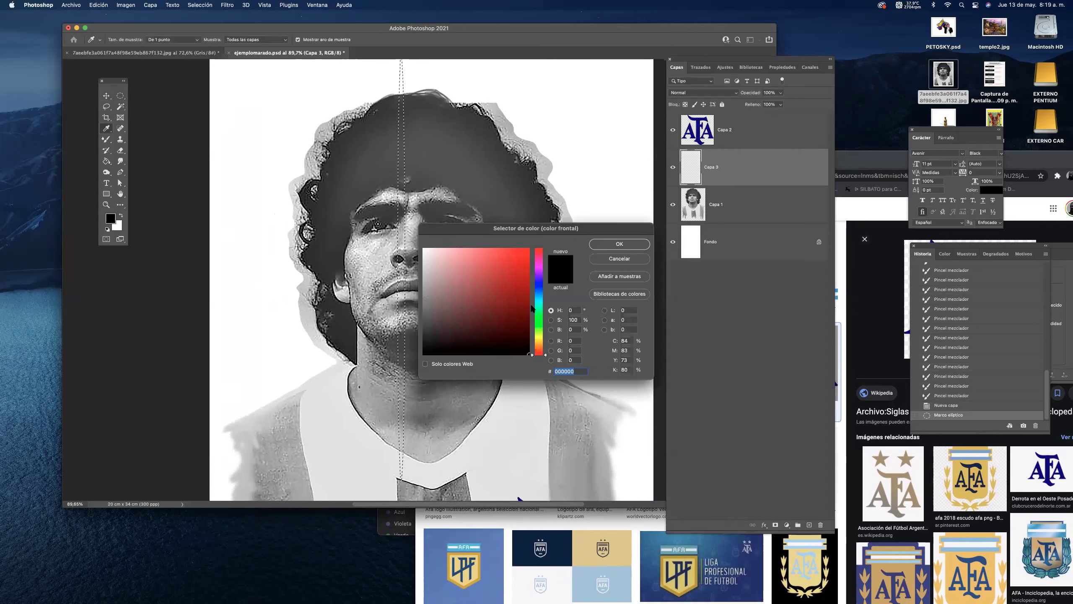
pyautogui.click(429, 294)
pyautogui.click(619, 244)
pyautogui.click(106, 161)
pyautogui.click(402, 283)
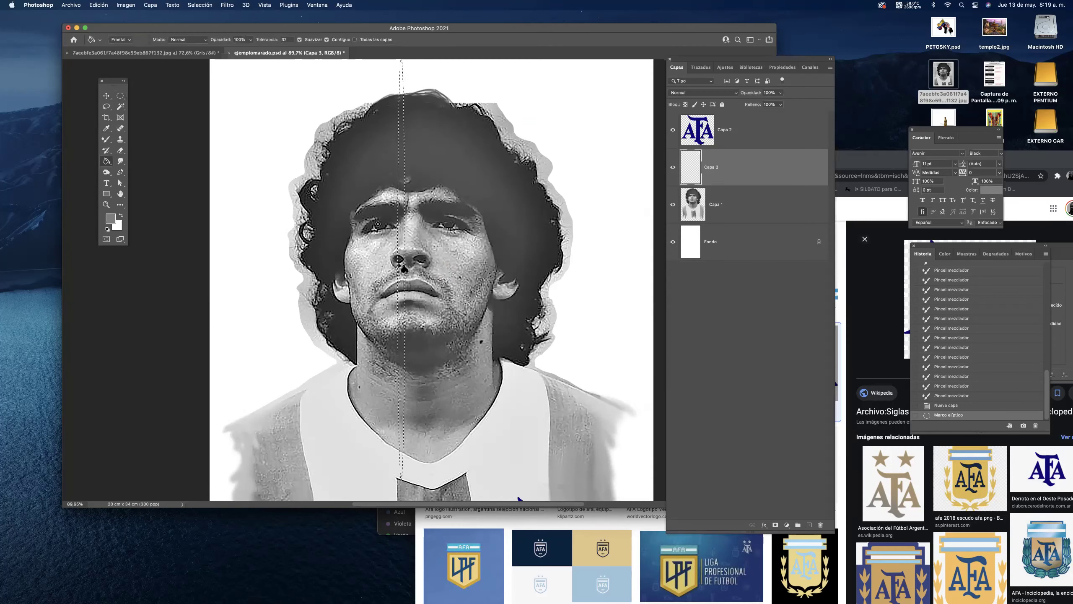
pyautogui.press('super+d')
# Move the grey spike onto the poster's vertical centre line, over the face.
pyautogui.scroll(-3, 424, 292)
pyautogui.press('v')
pyautogui.moveTo(421, 290); pyautogui.dragTo(439, 286)
# Scale the AFA logo and portrait layers down together, center them on the poster and apply the transformation.
pyautogui.click(735, 129)
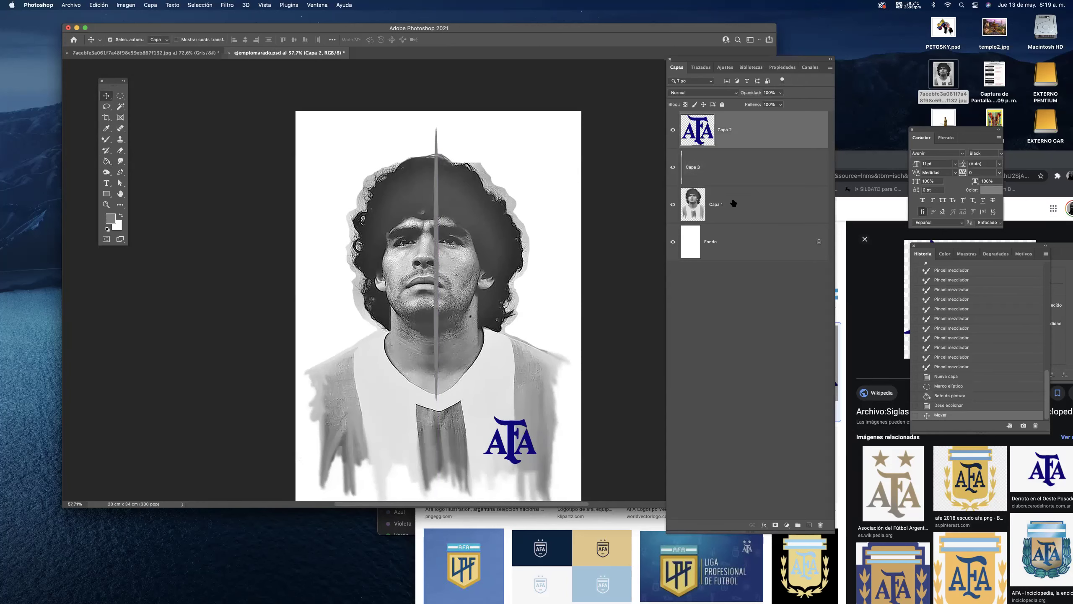
pyautogui.keyDown('super'); pyautogui.click(733, 203); pyautogui.keyUp('super')
pyautogui.press('super+t')
pyautogui.moveTo(574, 153); pyautogui.dragTo(536, 204)
pyautogui.moveTo(497, 285); pyautogui.dragTo(512, 260)
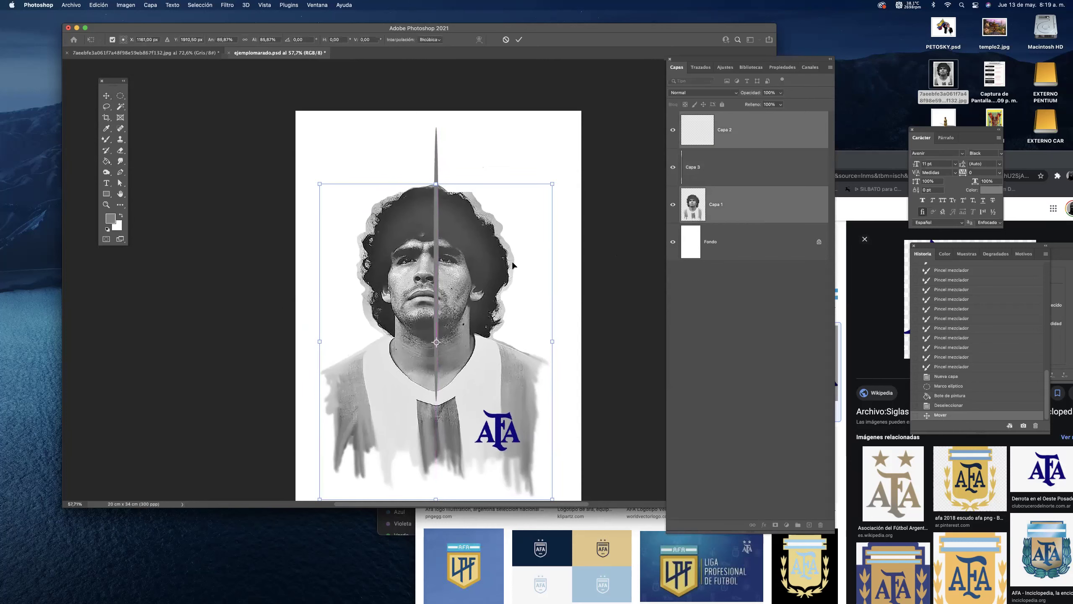
pyautogui.press('Return')
# Duplicate the grey spike layer and rotate the copy a few degrees counterclockwise about its centre.
pyautogui.click(719, 173)
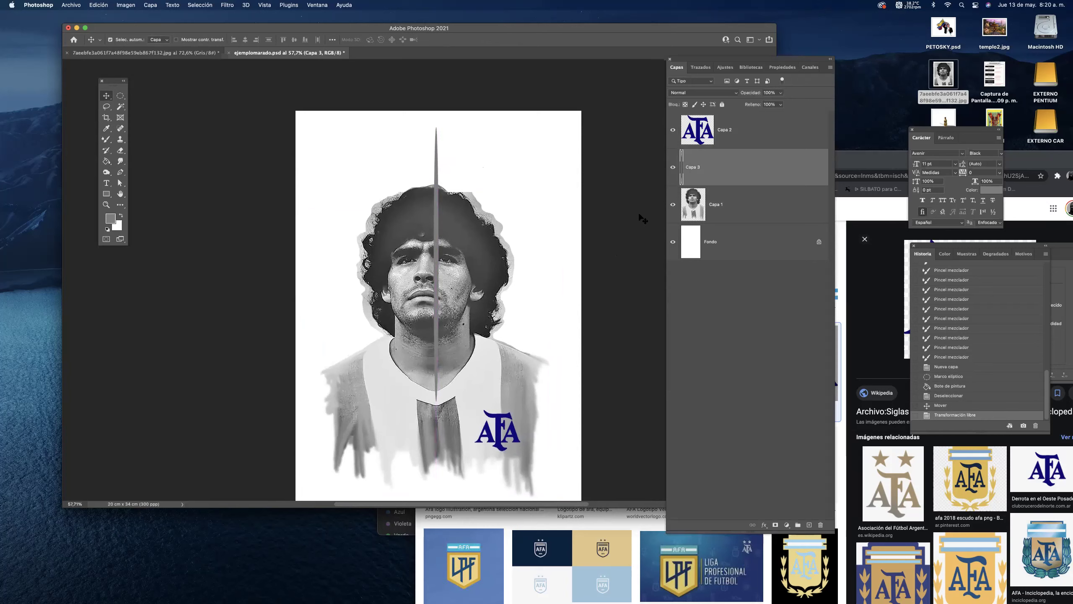
pyautogui.hotkey('ctrl', 'j')
pyautogui.hotkey('ctrl', 't')
pyautogui.moveTo(496, 140); pyautogui.dragTo(483, 134)
pyautogui.press('Return')
# Repeat the rotation with duplication until the grey spikes form a complete ring of rays around the head.
pyautogui.press('super+alt+shift+t')
pyautogui.press('super+alt+shift+t')
pyautogui.press('super+alt+shift+t')
pyautogui.press('super+alt+shift+t')
pyautogui.press('super+alt+shift+t')
pyautogui.press('super+alt+shift+t')
pyautogui.press('super+alt+shift+t')
pyautogui.press('super+alt+shift+t')
pyautogui.press('super+alt+shift+t')
pyautogui.press('super+alt+shift+t')
pyautogui.press('super+alt+shift+t')
pyautogui.press('super+alt+shift+t')
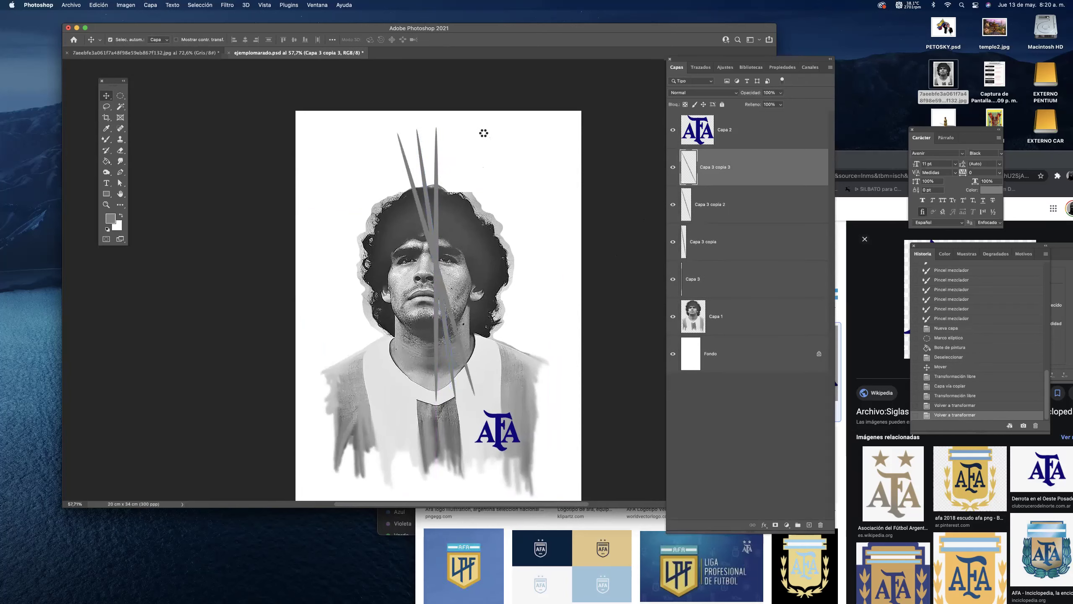
pyautogui.press('super+alt+shift+t')
pyautogui.press('super+alt+shift+t')
pyautogui.press('super+alt+shift+t')
pyautogui.press('super+alt+shift+t')
pyautogui.press('super+alt+shift+t')
pyautogui.press('super+alt+shift+t')
pyautogui.press('super+alt+shift+t')
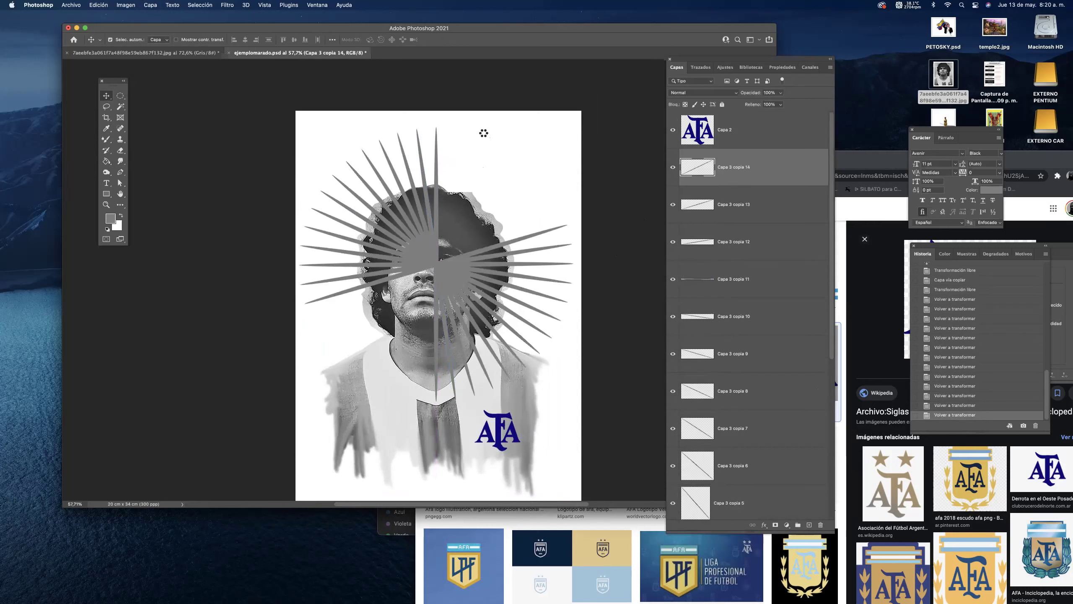
pyautogui.press('super+alt+shift+t')
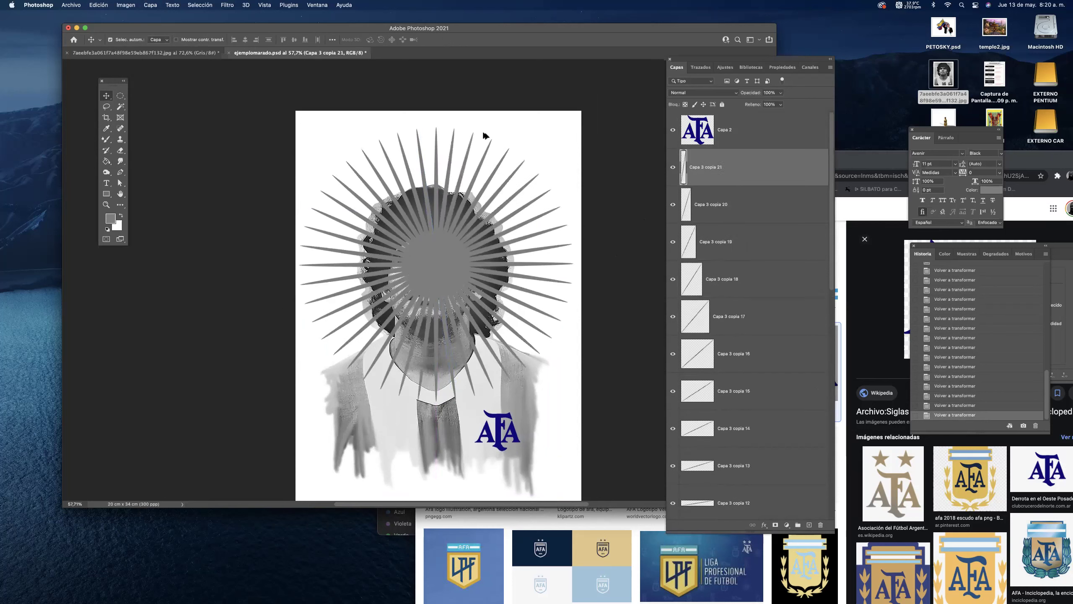
# Select all the rotated spike copies from Capa 3 copia to Capa 3 copia 21 and merge them into one layer.
pyautogui.moveTo(831, 201); pyautogui.dragTo(830, 397)
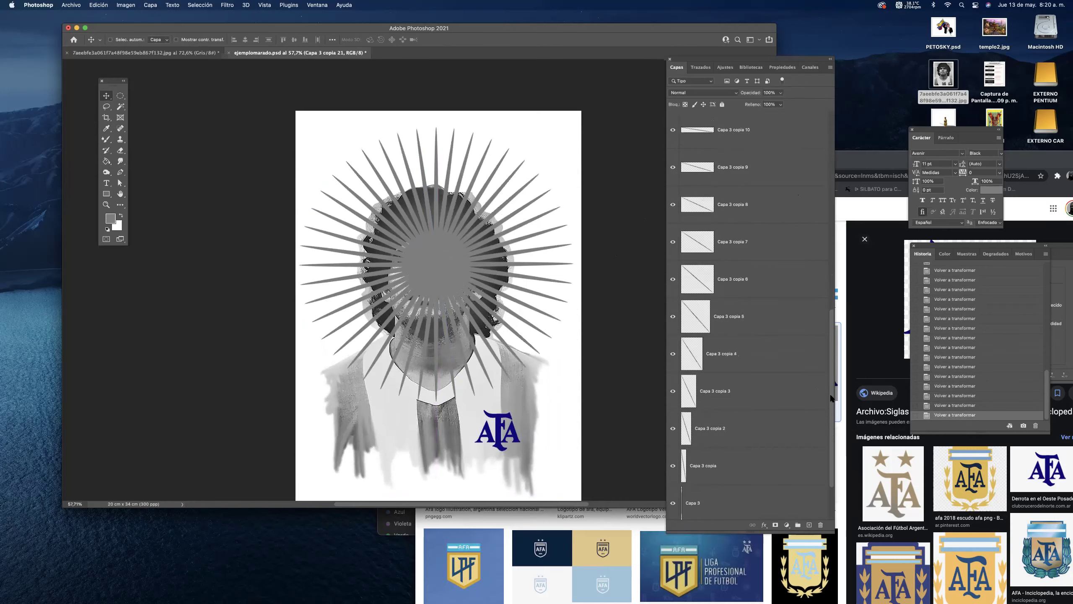
pyautogui.doubleClick(727, 472)
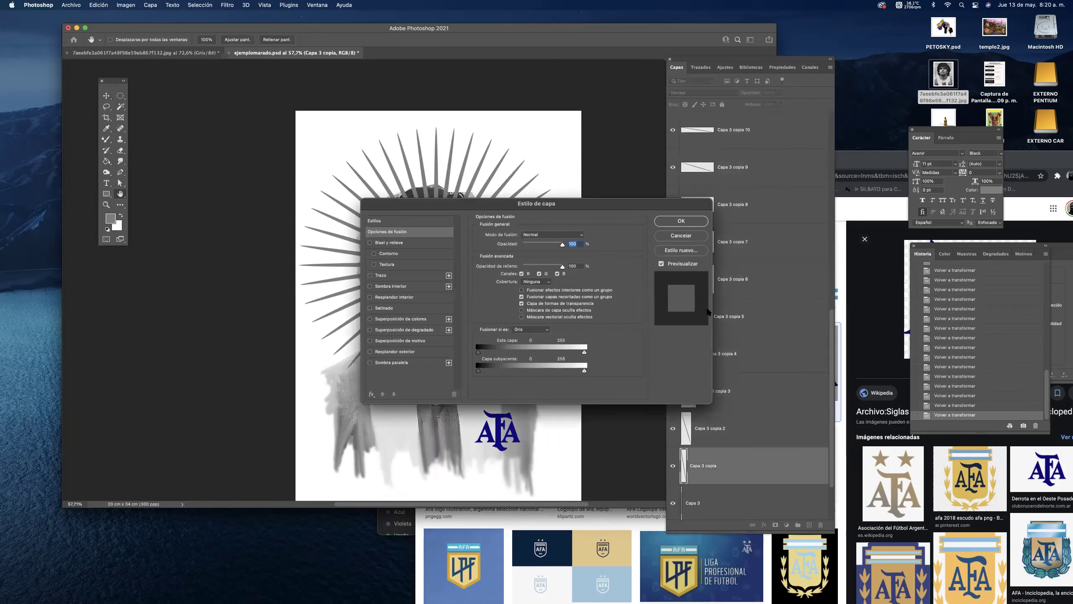
pyautogui.click(679, 236)
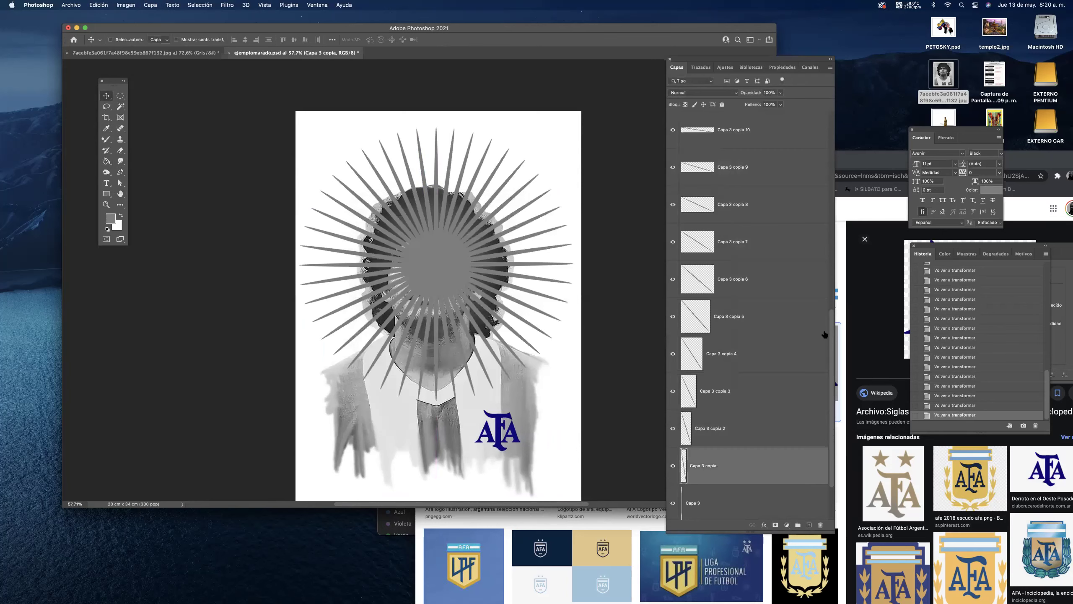
pyautogui.moveTo(832, 338); pyautogui.dragTo(830, 142)
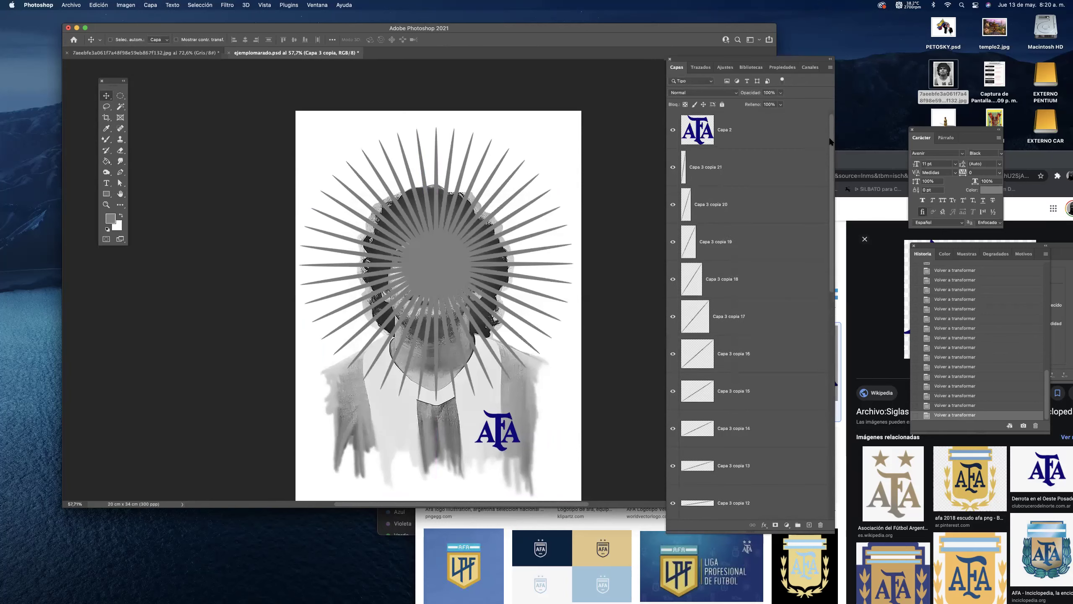
pyautogui.keyDown('shift'); pyautogui.click(717, 173); pyautogui.keyUp('shift')
pyautogui.press('super+e')
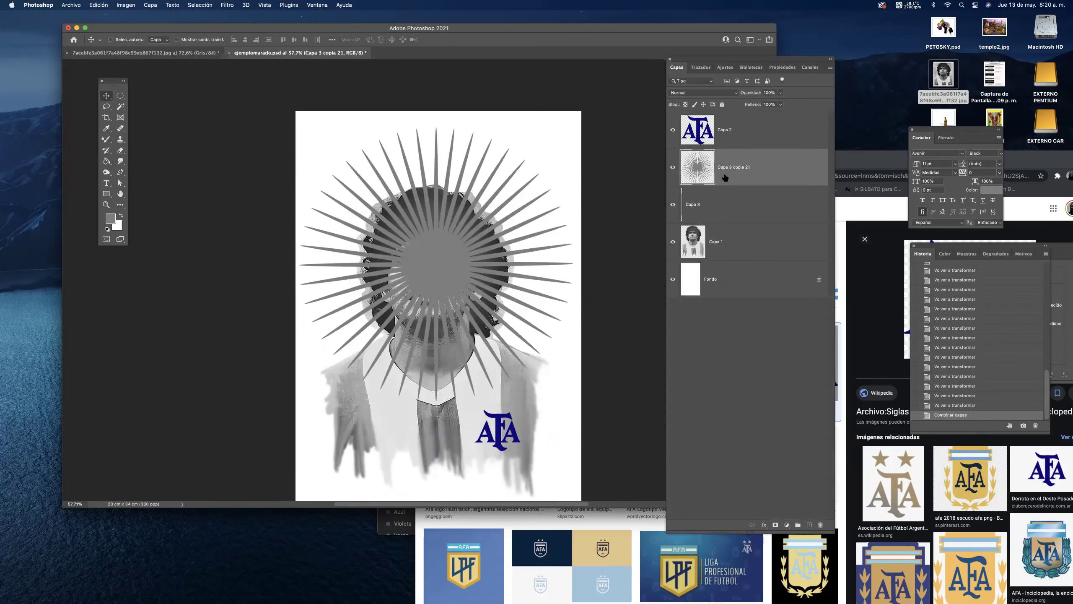
# Merge the rays with the original spike layer Capa 3 and place the combined layer below the portrait.
pyautogui.moveTo(737, 174); pyautogui.dragTo(738, 255)
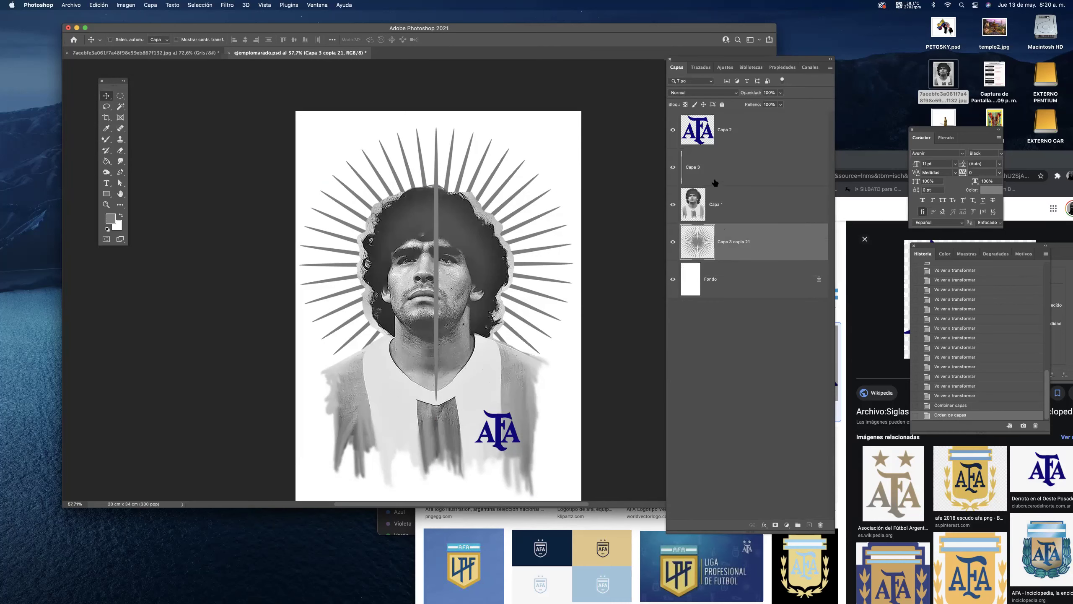
pyautogui.press('super+z')
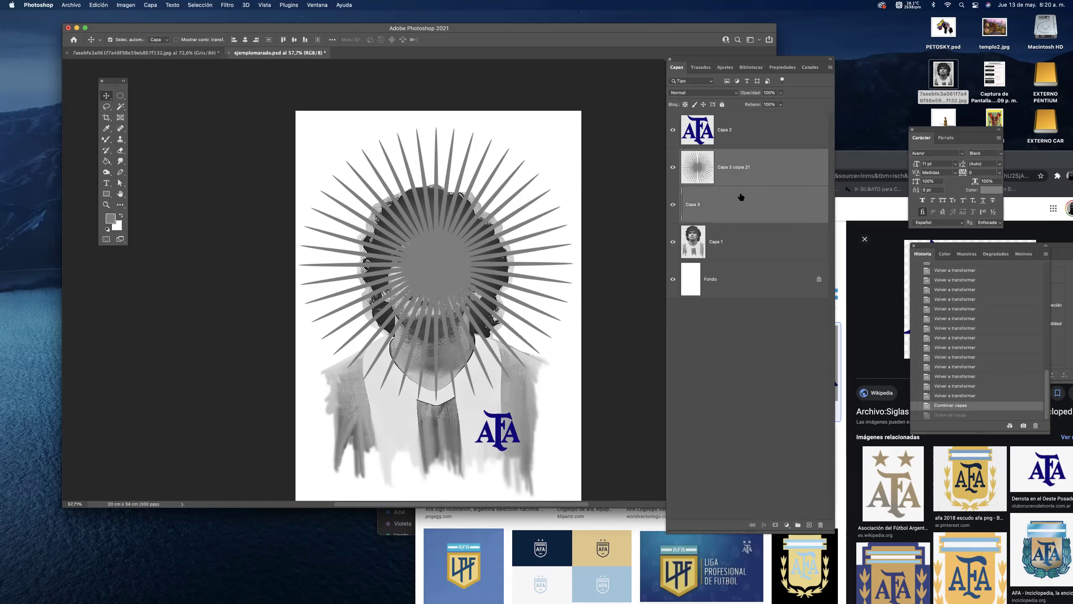
pyautogui.press('super+e')
pyautogui.moveTo(742, 163); pyautogui.dragTo(730, 221)
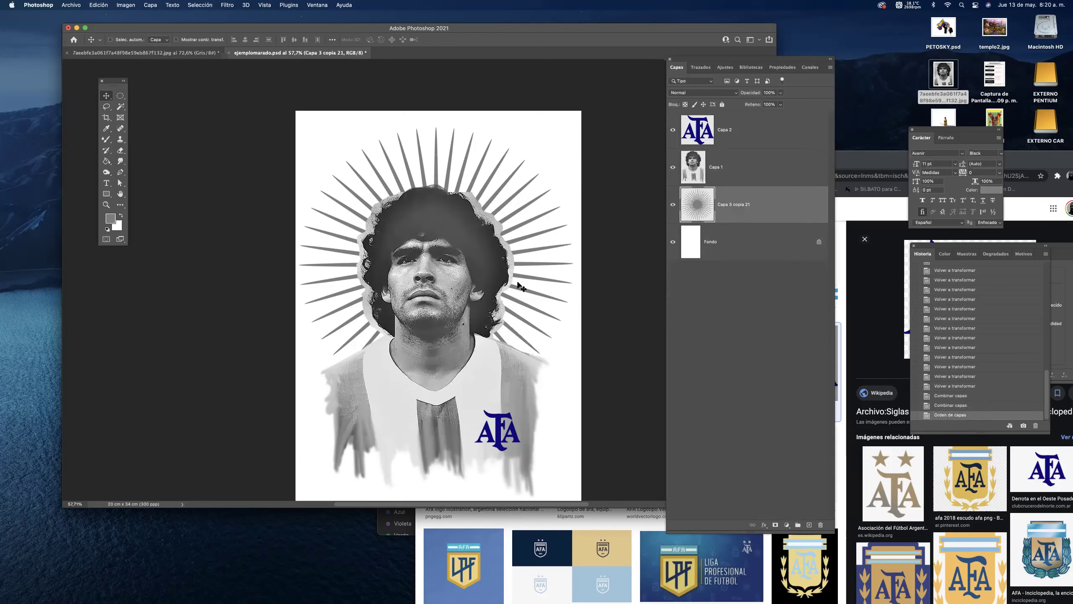
# Scale the ray burst down, center it behind the head and apply the transformation.
pyautogui.press('super+t')
pyautogui.moveTo(571, 127); pyautogui.dragTo(524, 203)
pyautogui.moveTo(490, 249); pyautogui.dragTo(508, 221)
pyautogui.press('Return')
# Check the whole poster in full-screen mode and save the ejemplomarado document.
pyautogui.scroll(2, 457, 255)
pyautogui.scroll(2, 490, 255)
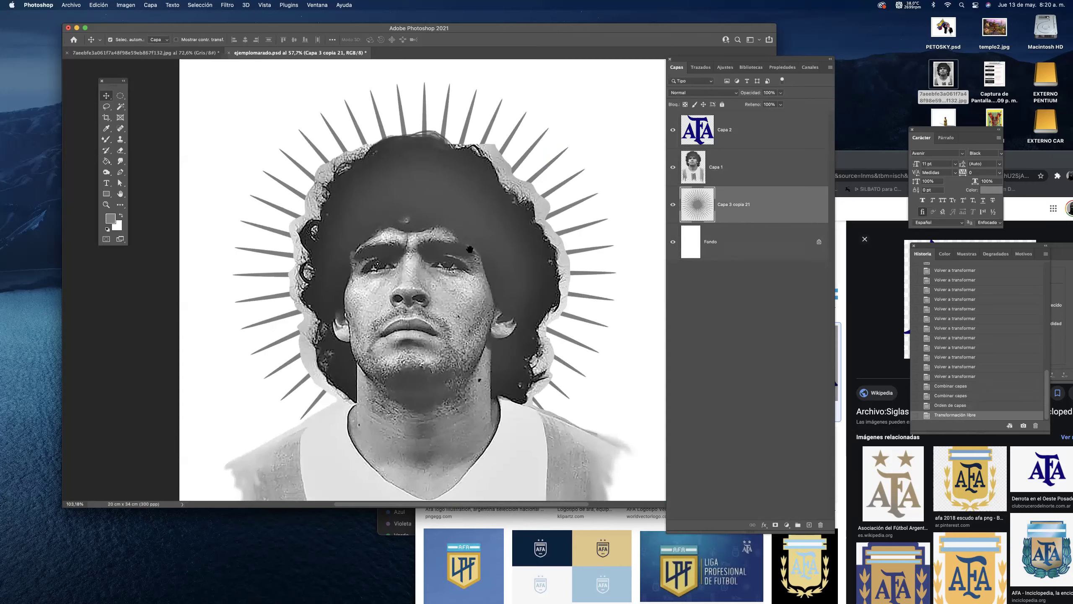
pyautogui.press('f')
pyautogui.moveTo(523, 244); pyautogui.dragTo(494, 244)
pyautogui.moveTo(560, 276); pyautogui.dragTo(448, 222)
pyautogui.press('b')
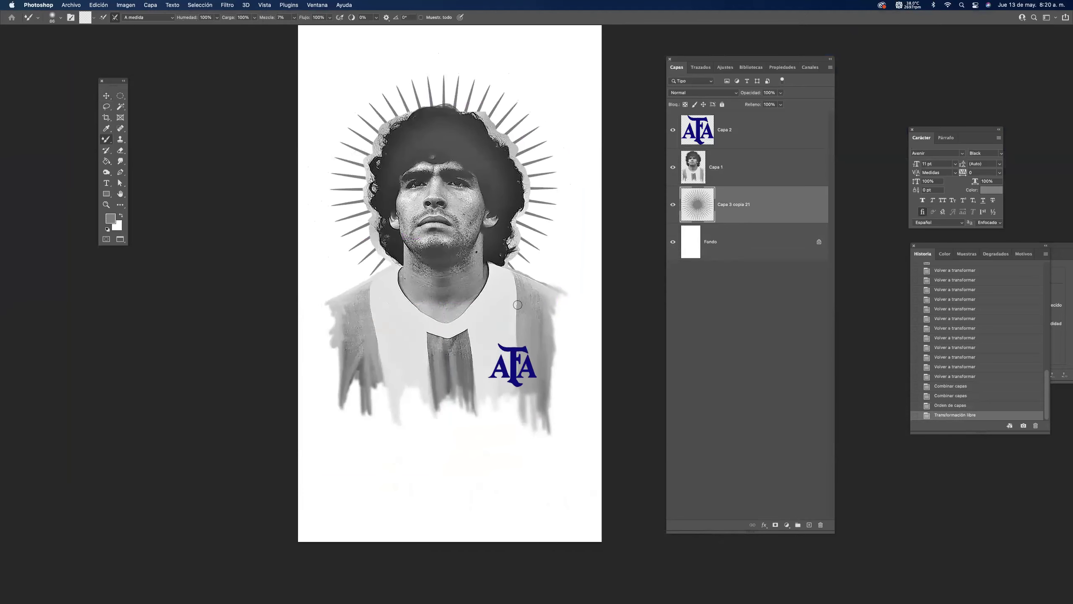
pyautogui.press('super+s')
pyautogui.press('v')
pyautogui.press('f')
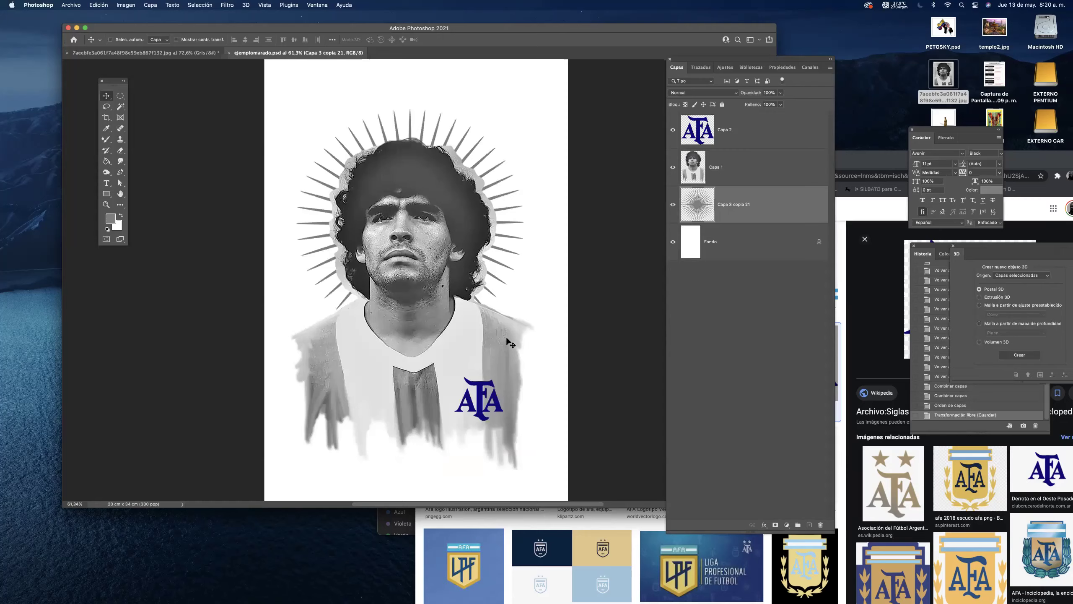
# Switch to Chrome and search Google Images for "balon futbol".
pyautogui.moveTo(878, 165); pyautogui.dragTo(625, 79)
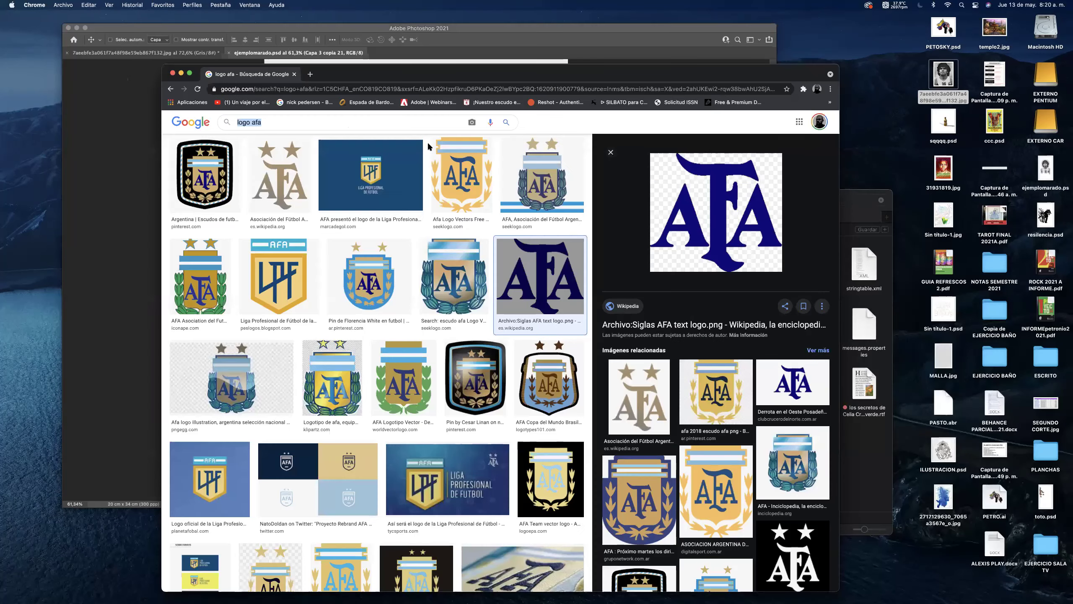
pyautogui.moveTo(203, 74); pyautogui.dragTo(297, 152)
pyautogui.write('ba')
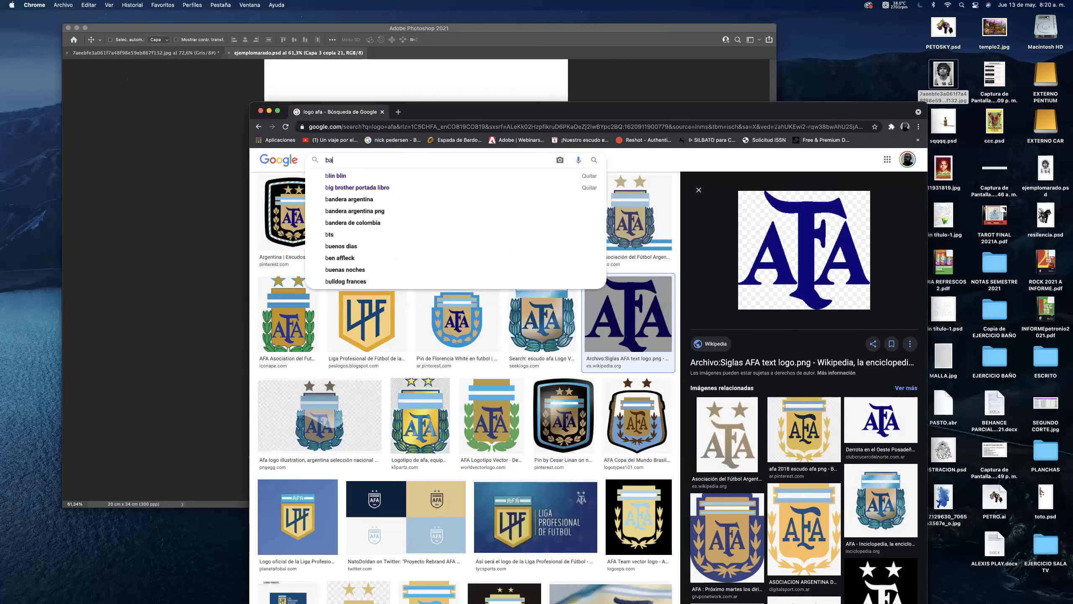
pyautogui.write('lon futbol')
pyautogui.press('Return')
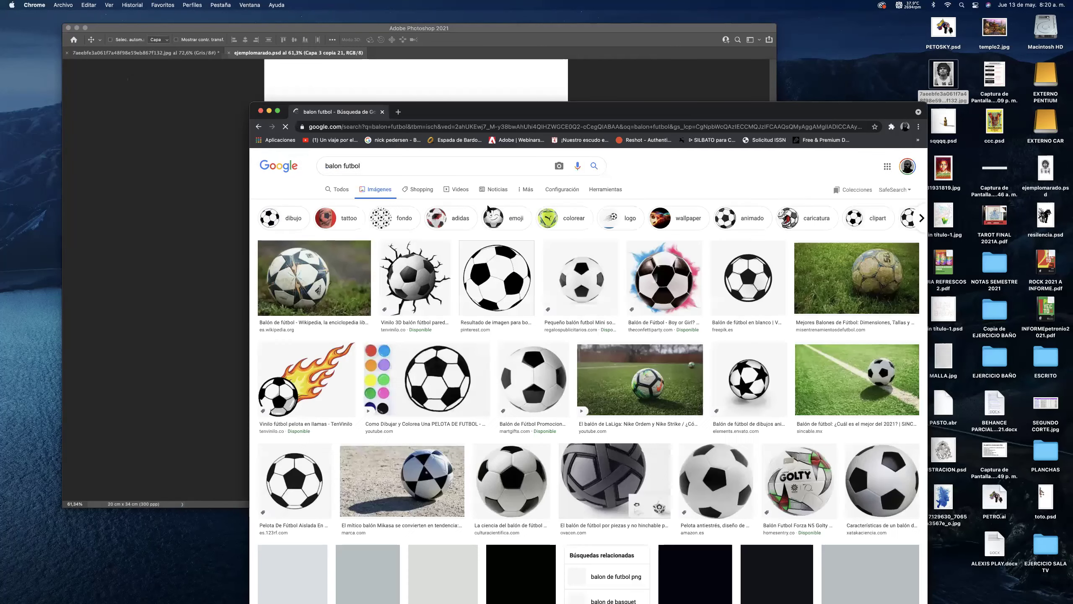
# Browse the football image results and search Google Images for "balon tango 78" instead.
pyautogui.moveTo(554, 113); pyautogui.dragTo(600, 55)
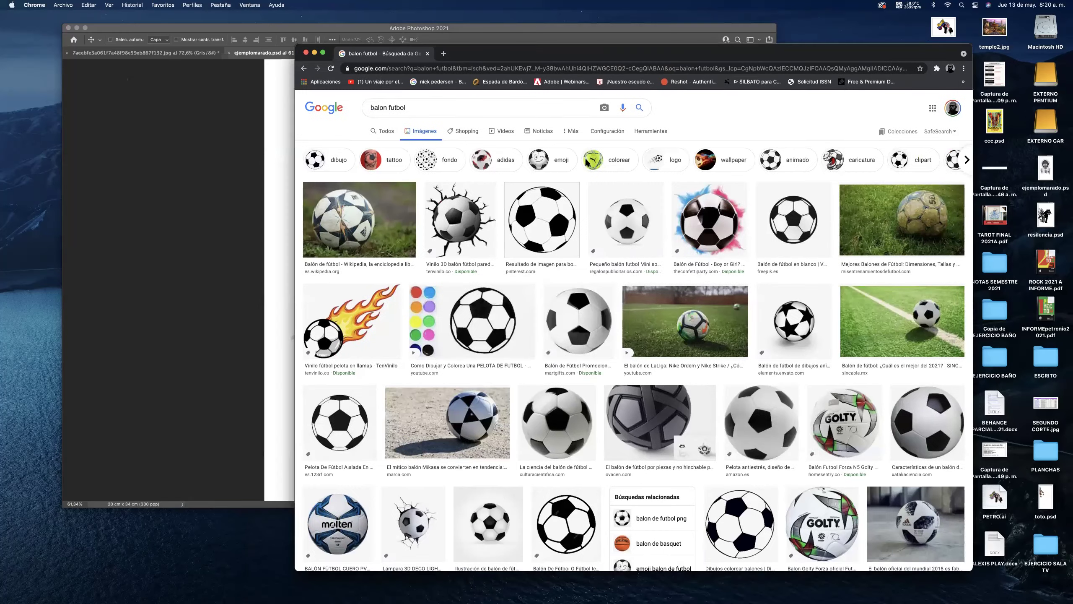
pyautogui.scroll(-5, 748, 355)
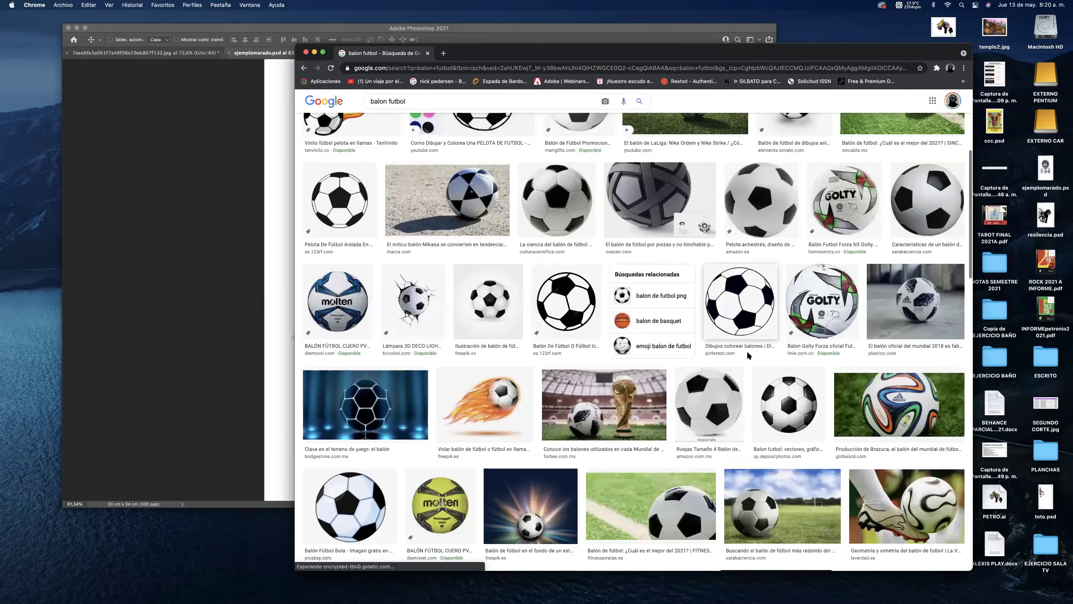
pyautogui.scroll(-7, 748, 355)
pyautogui.scroll(5, 747, 351)
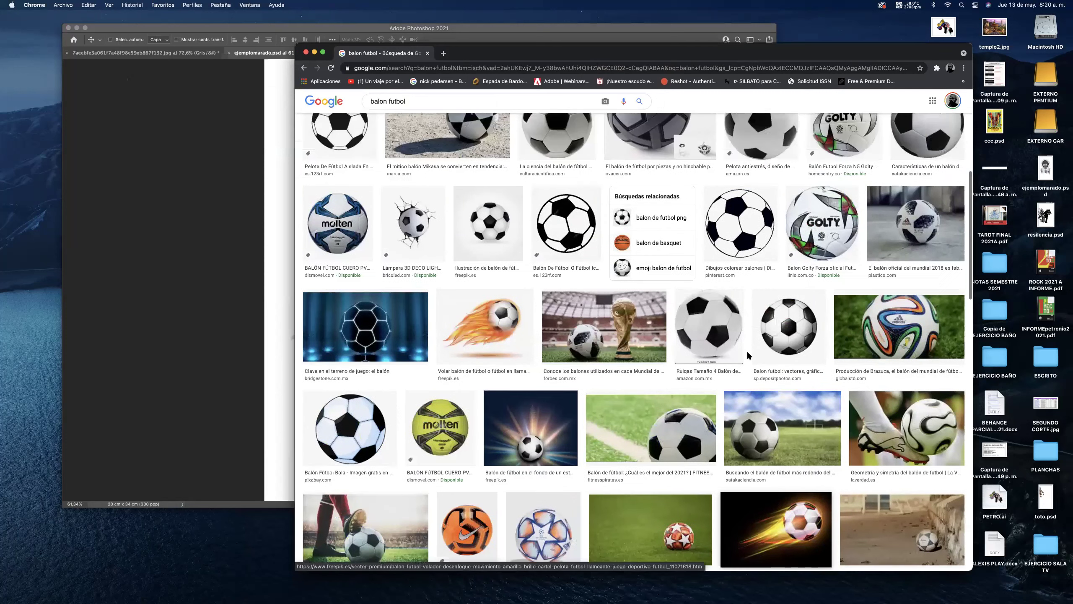
pyautogui.scroll(8, 747, 350)
pyautogui.tripleClick(437, 108)
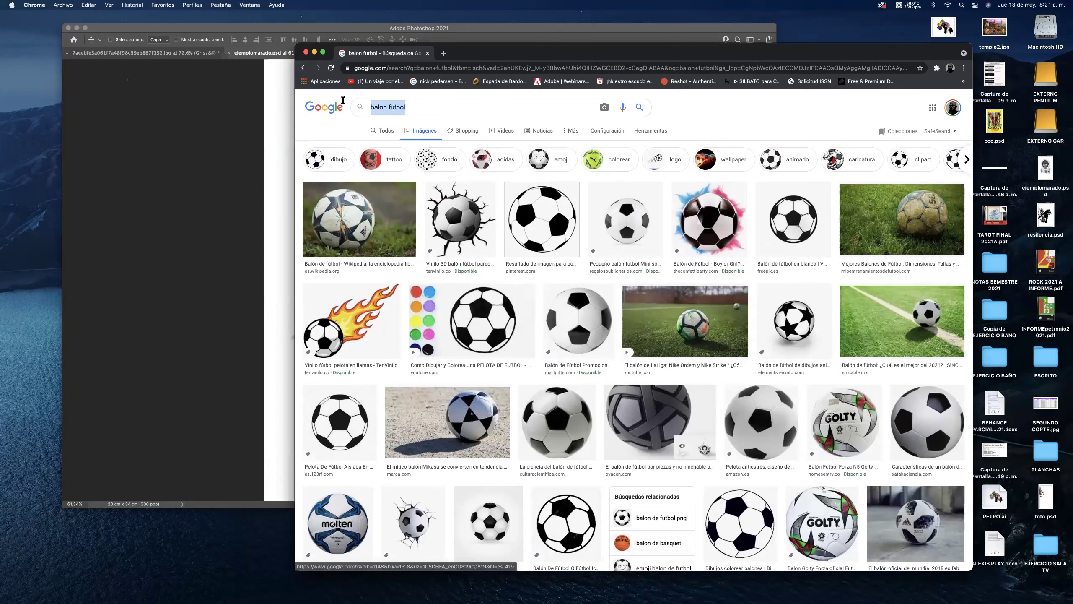
pyautogui.write('balon ')
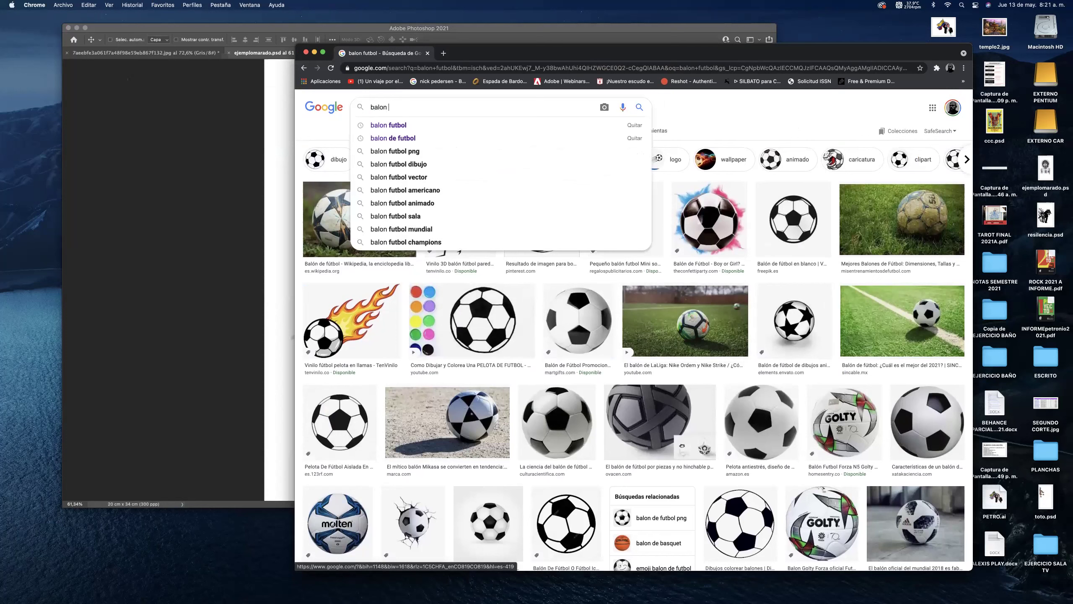
pyautogui.write('tango t')
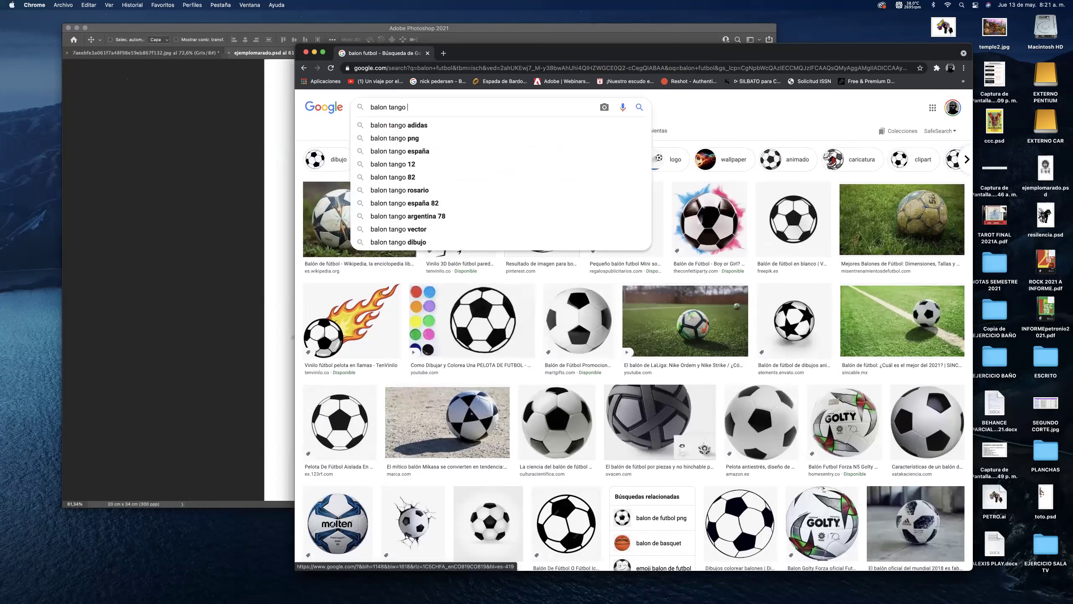
pyautogui.press('BackSpace')
pyautogui.write('7')
pyautogui.press('Return')
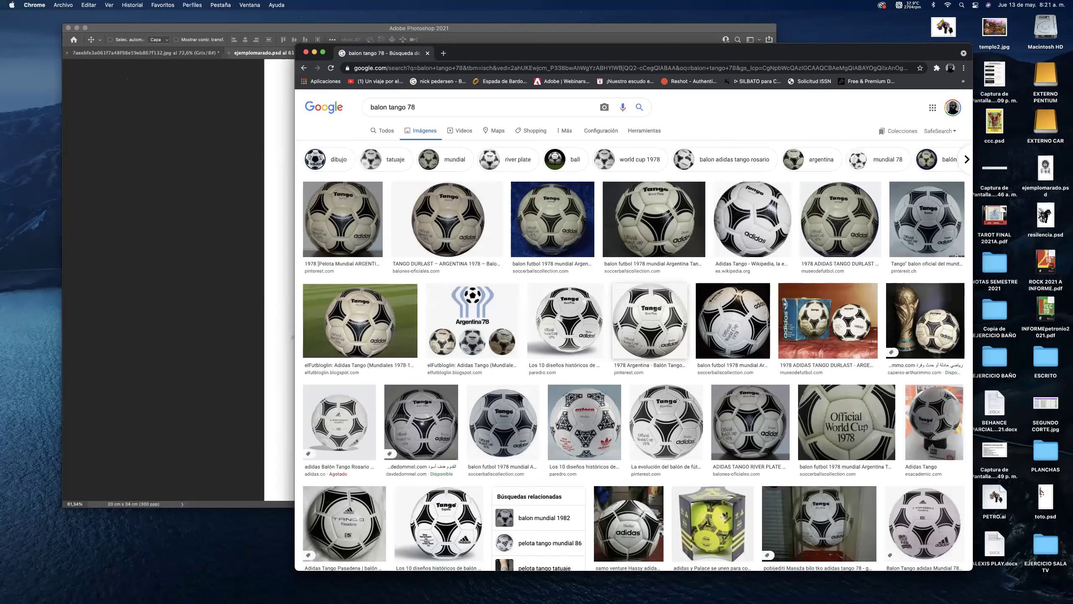
# Bring Wikipedia's Adidas Tango ball image into the Photoshop poster with its colors converted, and move its layer to the top of the stack.
pyautogui.scroll(-5, 522, 393)
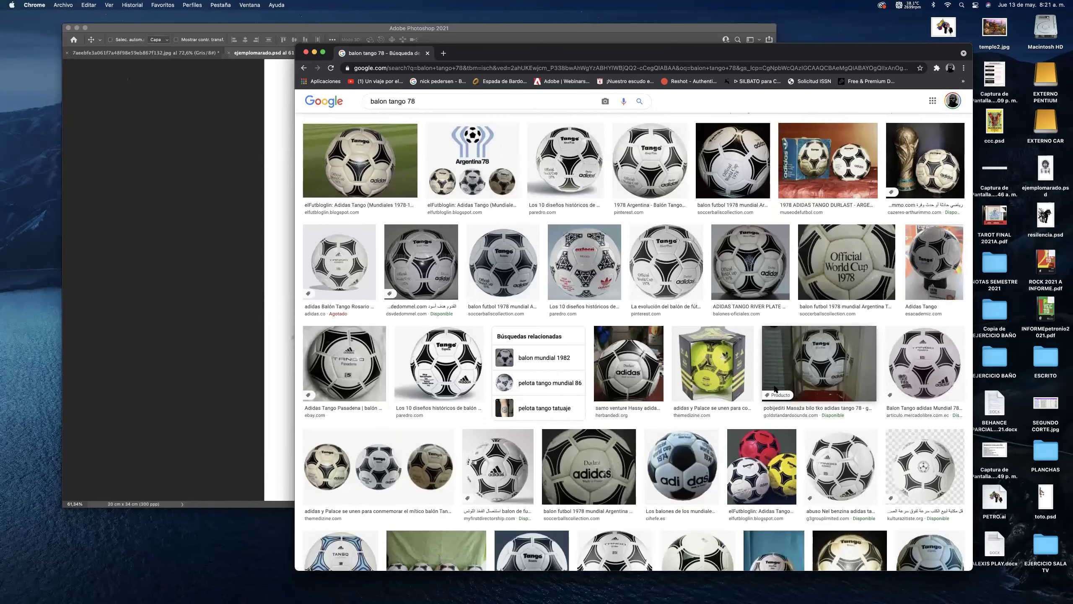
pyautogui.click(422, 262)
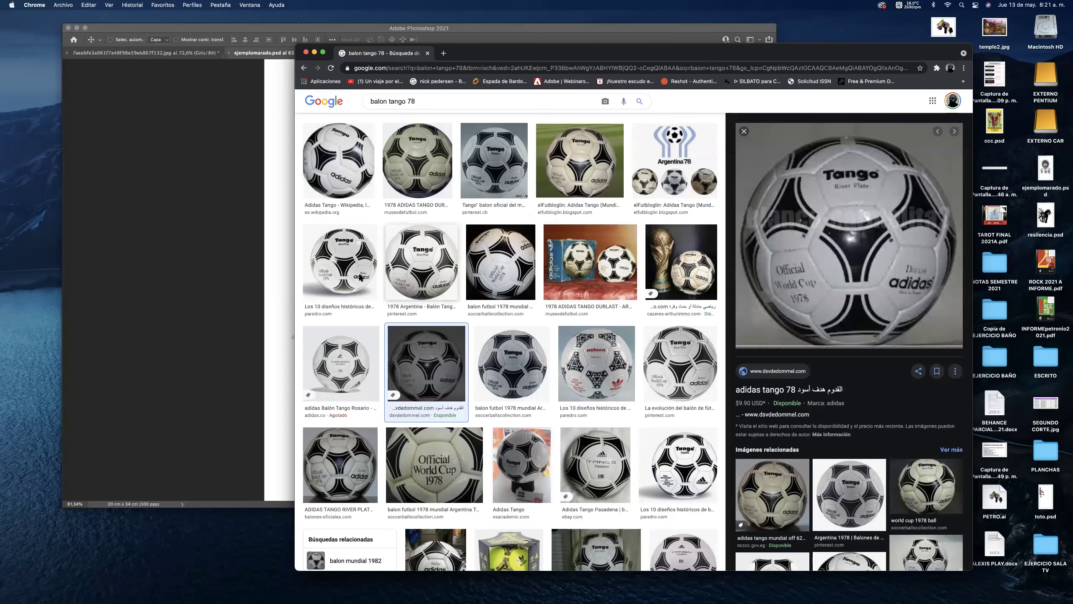
pyautogui.click(346, 163)
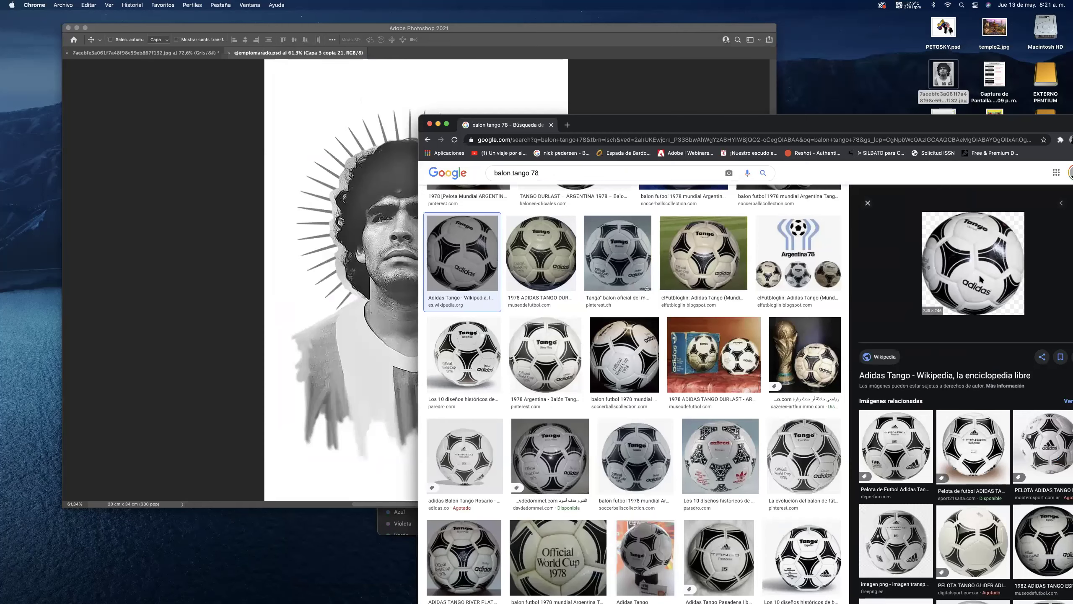
pyautogui.moveTo(983, 265); pyautogui.dragTo(346, 356)
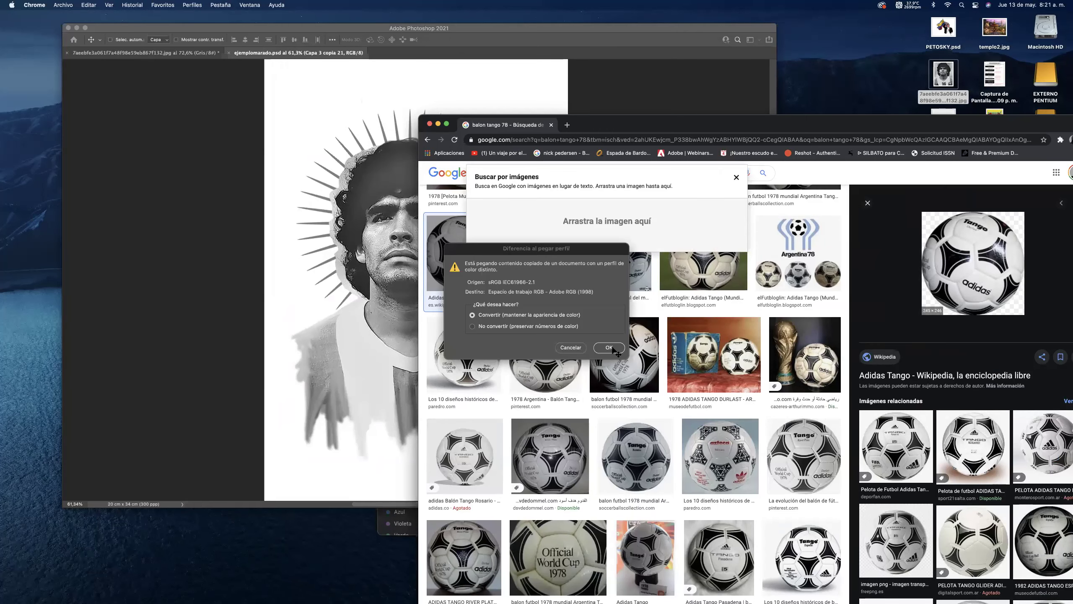
pyautogui.click(608, 347)
pyautogui.moveTo(732, 120); pyautogui.dragTo(731, 123)
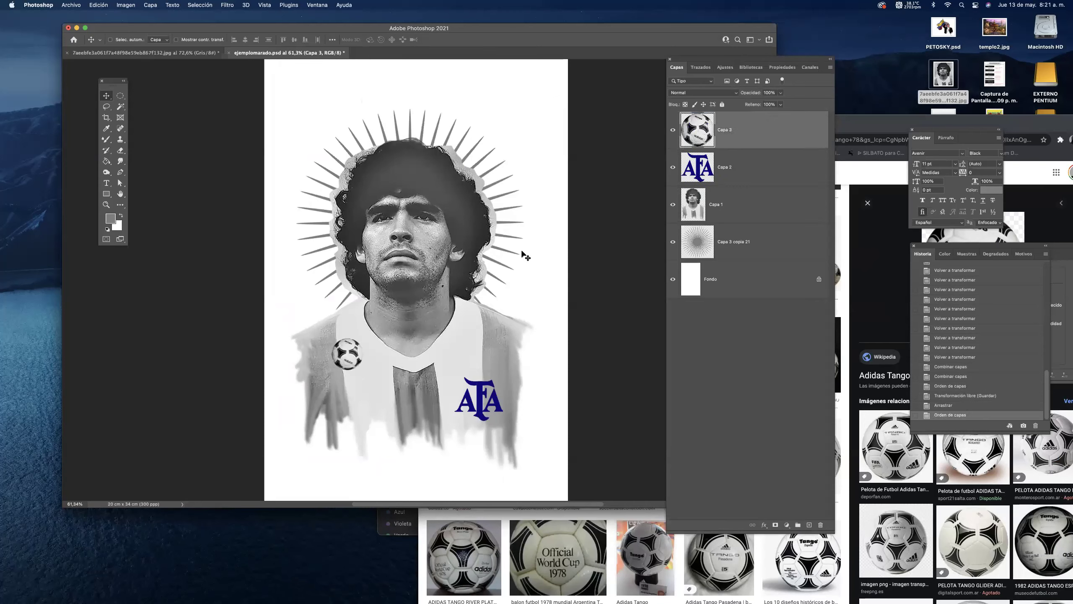
# Enlarge the ball, center it over the lower edge of the shirt and apply the transformation.
pyautogui.press('super+t')
pyautogui.moveTo(408, 300); pyautogui.dragTo(437, 263)
pyautogui.moveTo(414, 296); pyautogui.dragTo(442, 413)
pyautogui.press('Return')
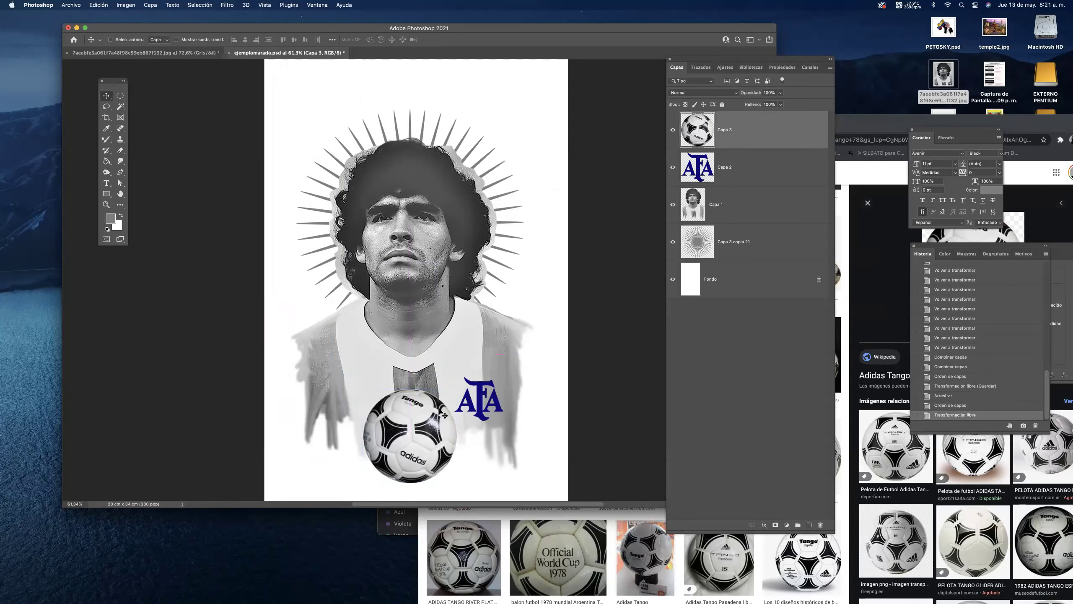
# Switch back to Chrome and search Google Images for "llamas vector".
pyautogui.click(878, 247)
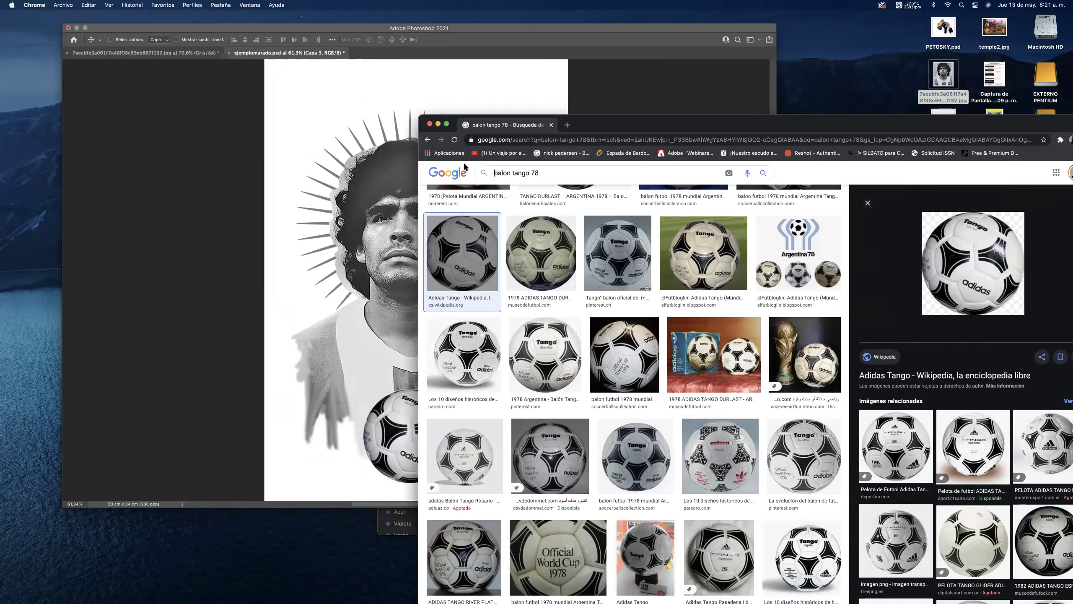
pyautogui.tripleClick(570, 173)
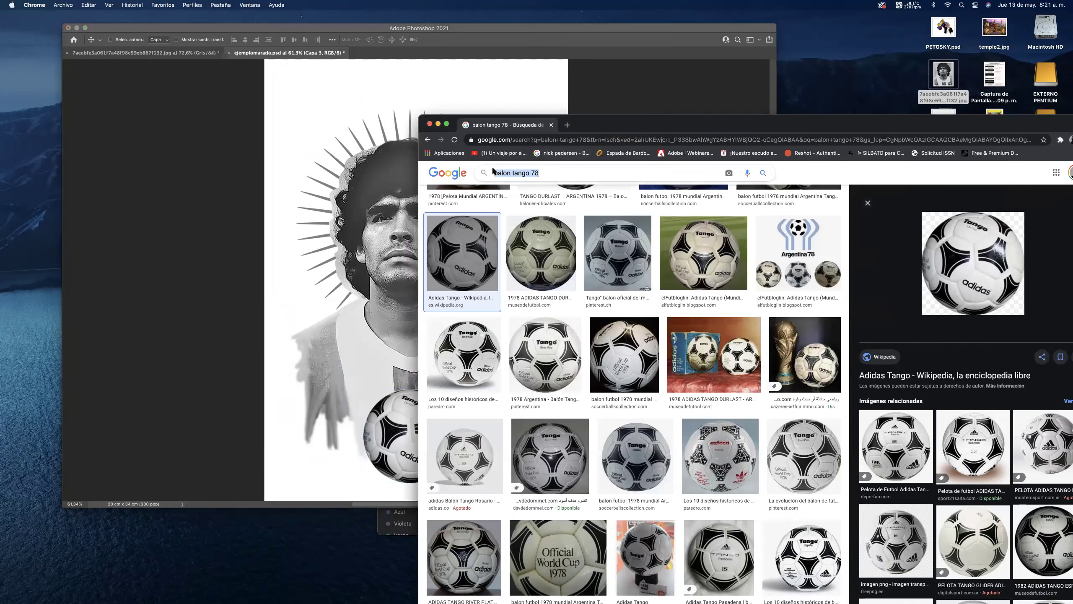
pyautogui.write('llamas')
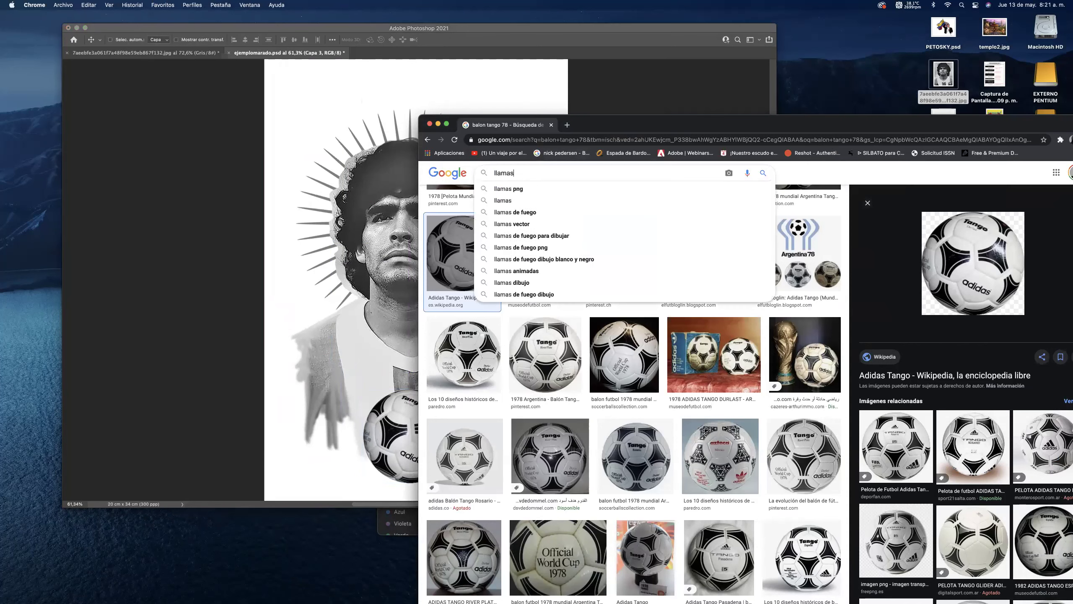
pyautogui.write(' vector')
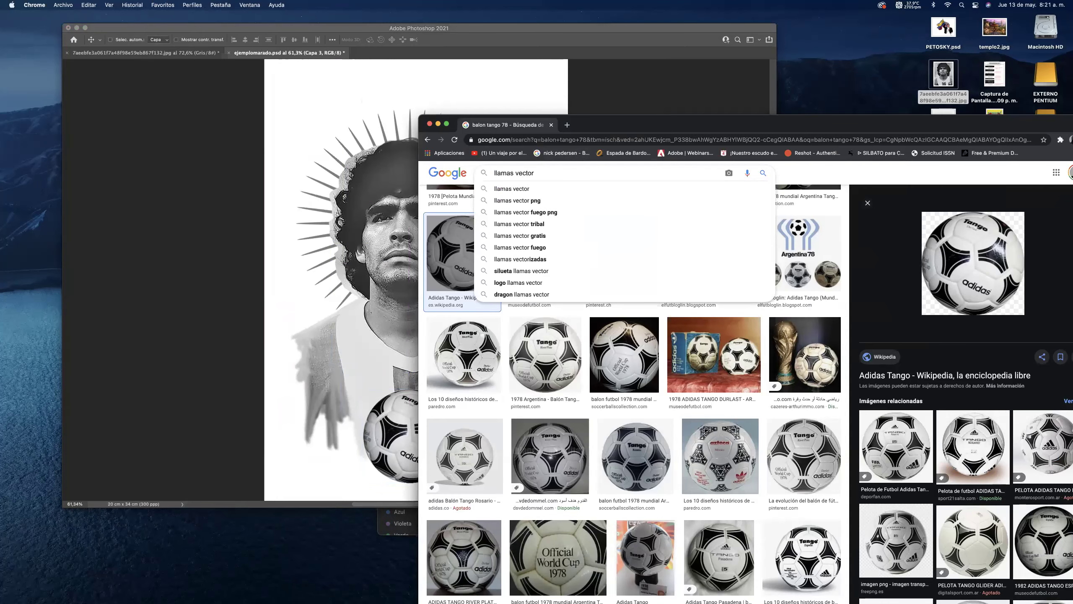
pyautogui.press('Return')
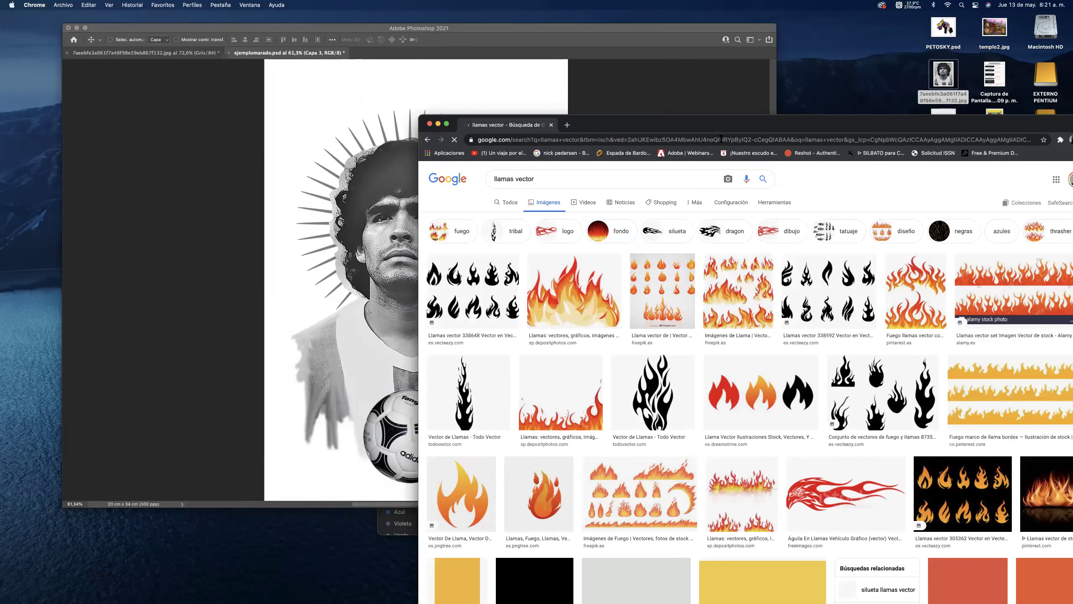
pyautogui.moveTo(699, 129); pyautogui.dragTo(668, 28)
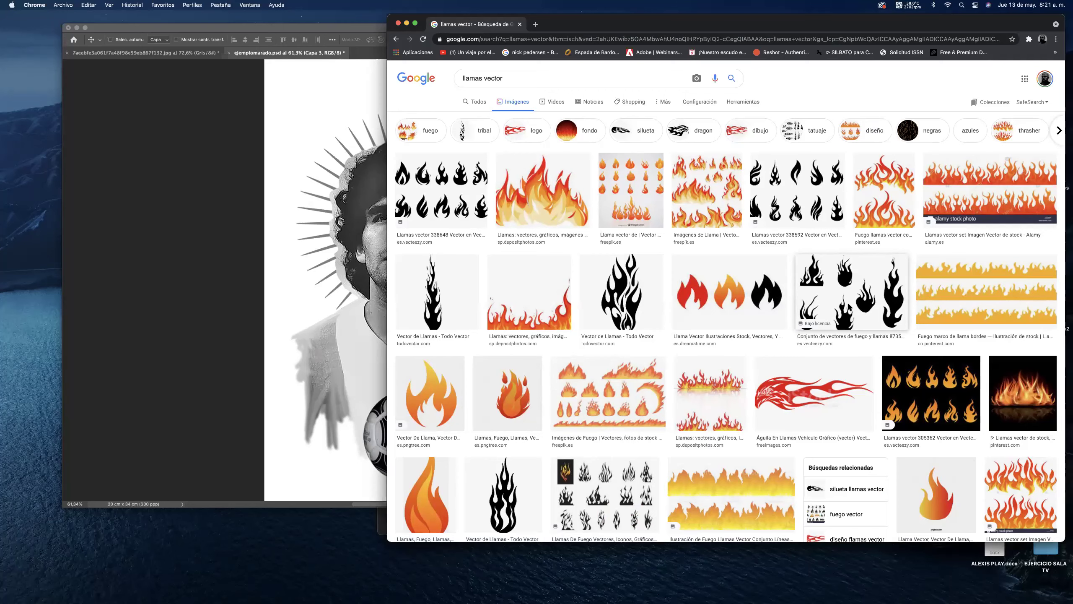
# Open the black tribal flame image from Todo Vector and place it in the Photoshop poster, converting its color profile.
pyautogui.click(503, 494)
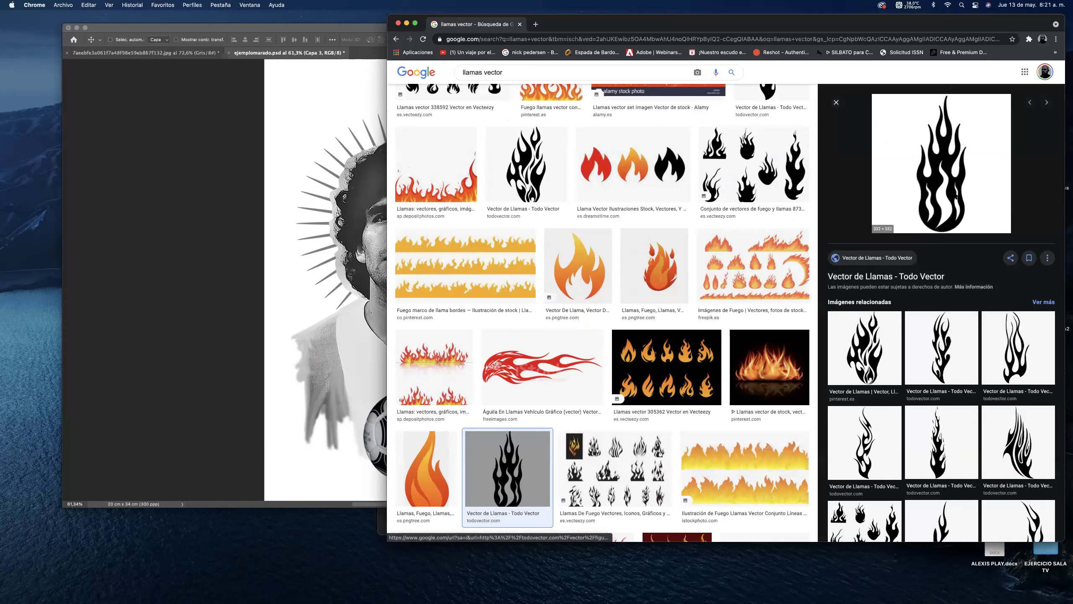
pyautogui.moveTo(959, 173); pyautogui.dragTo(342, 237)
pyautogui.click(604, 349)
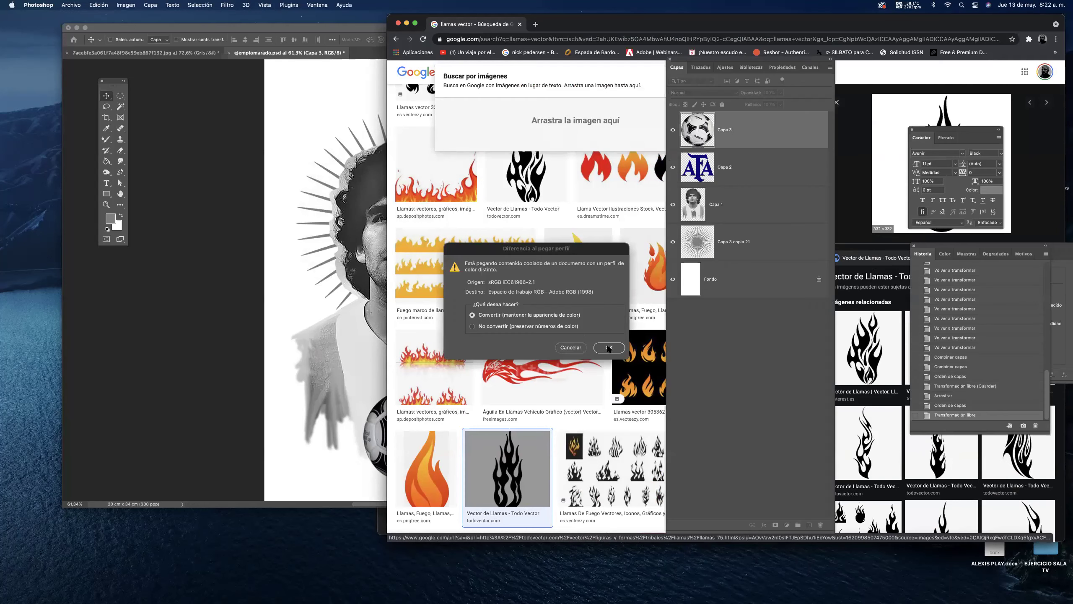
# Enlarge the flame image, position it over the shirt above the ball and move its layer below the ball layer.
pyautogui.moveTo(401, 174); pyautogui.dragTo(435, 140)
pyautogui.moveTo(394, 163); pyautogui.dragTo(503, 316)
pyautogui.press('Return')
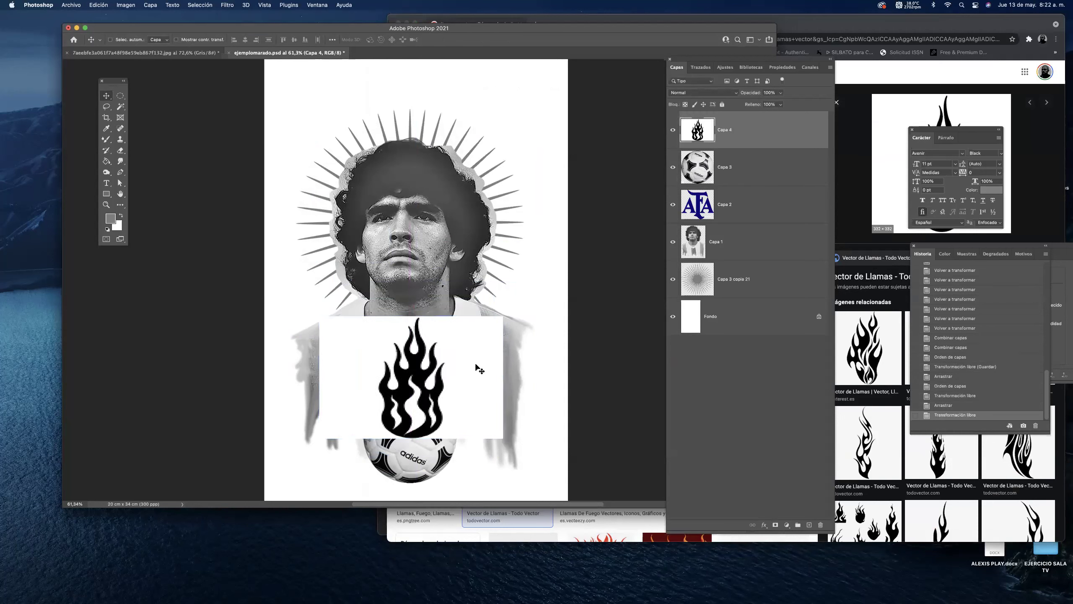
pyautogui.moveTo(735, 127); pyautogui.dragTo(730, 187)
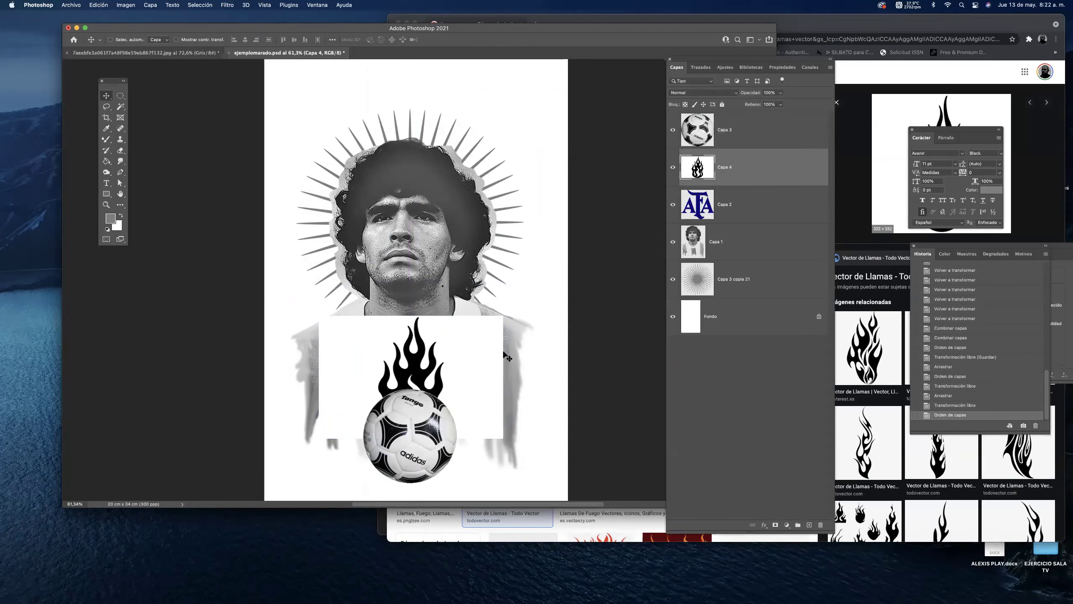
# Select the flame image's white background with the Magic Wand, delete it and deselect.
pyautogui.scroll(5, 430, 412)
pyautogui.click(121, 106)
pyautogui.click(242, 287)
pyautogui.click(529, 159)
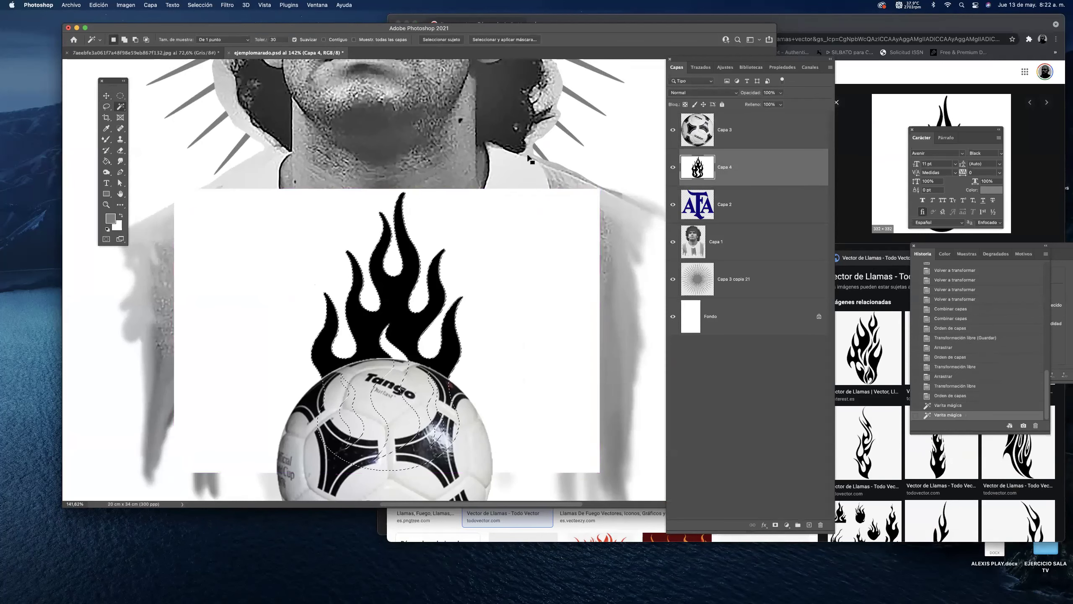
pyautogui.press('Delete')
pyautogui.press('super+d')
# Move the ball and flames slightly down together, and shift the flames alone to line up with the top of the ball.
pyautogui.press('v')
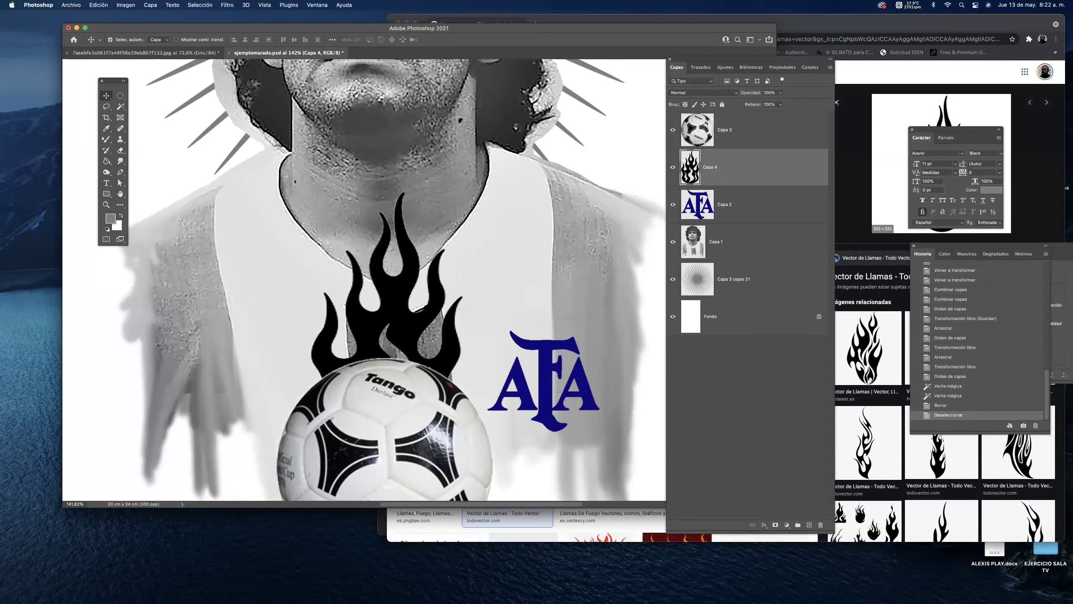
pyautogui.scroll(-5, 440, 317)
pyautogui.scroll(-3, 453, 253)
pyautogui.keyDown('shift'); pyautogui.click(744, 122); pyautogui.keyUp('shift')
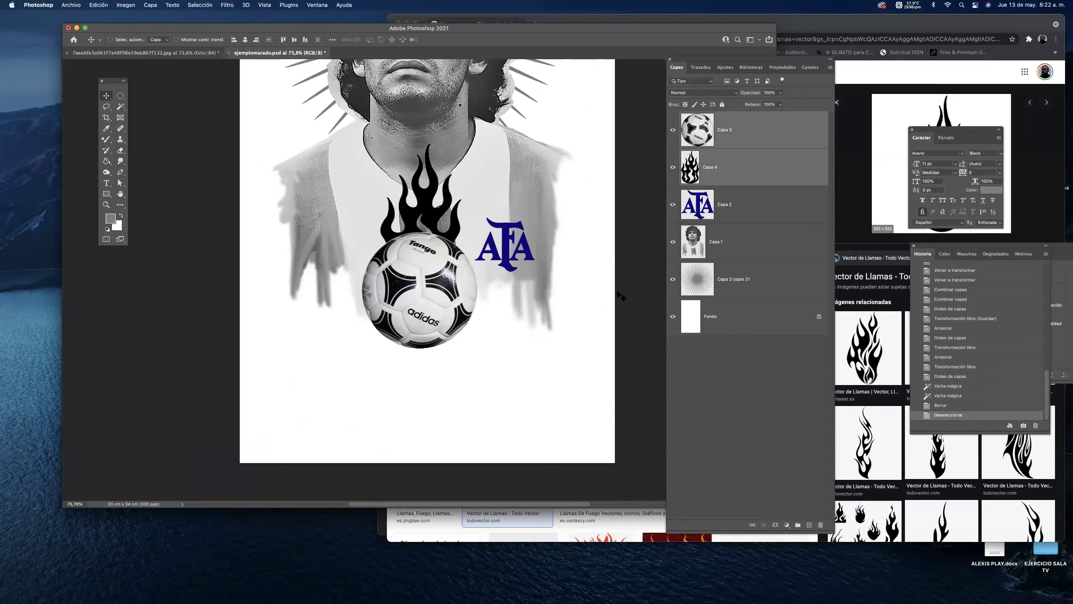
pyautogui.moveTo(452, 287)
pyautogui.mouseDown()
pyautogui.moveTo(453, 322)
pyautogui.moveTo(453, 306)
pyautogui.mouseUp()
pyautogui.scroll(5, 431, 236)
pyautogui.click(431, 237)
pyautogui.moveTo(431, 236)
pyautogui.mouseDown()
pyautogui.moveTo(424, 218)
pyautogui.moveTo(425, 228)
pyautogui.mouseUp()
pyautogui.scroll(-5, 415, 252)
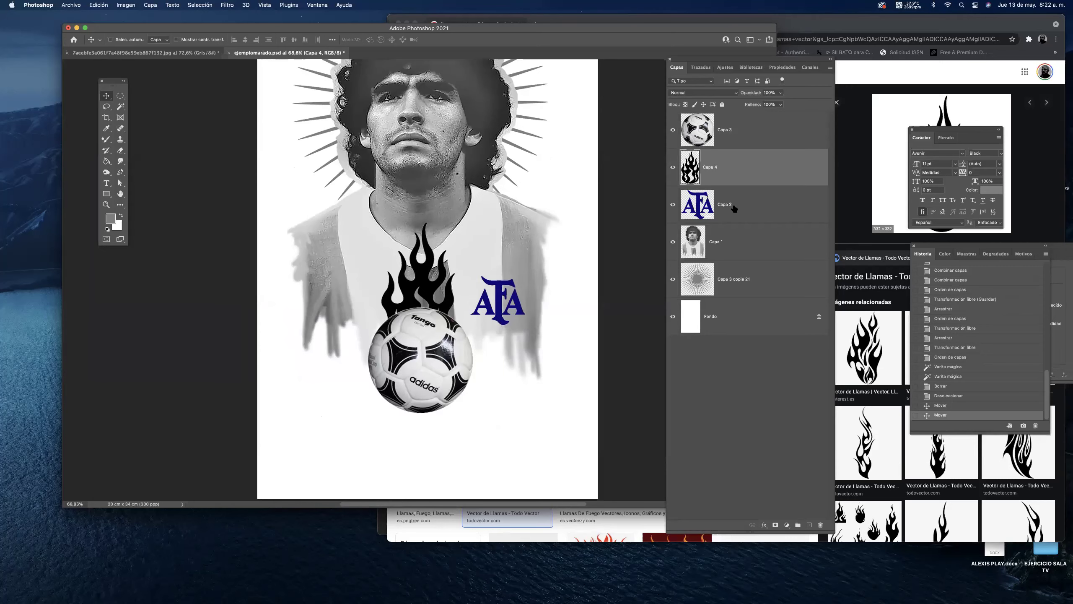
# Add an empty layer above the flame layer and make the flame layer Capa 4 active again.
pyautogui.click(809, 524)
pyautogui.scroll(5, 382, 348)
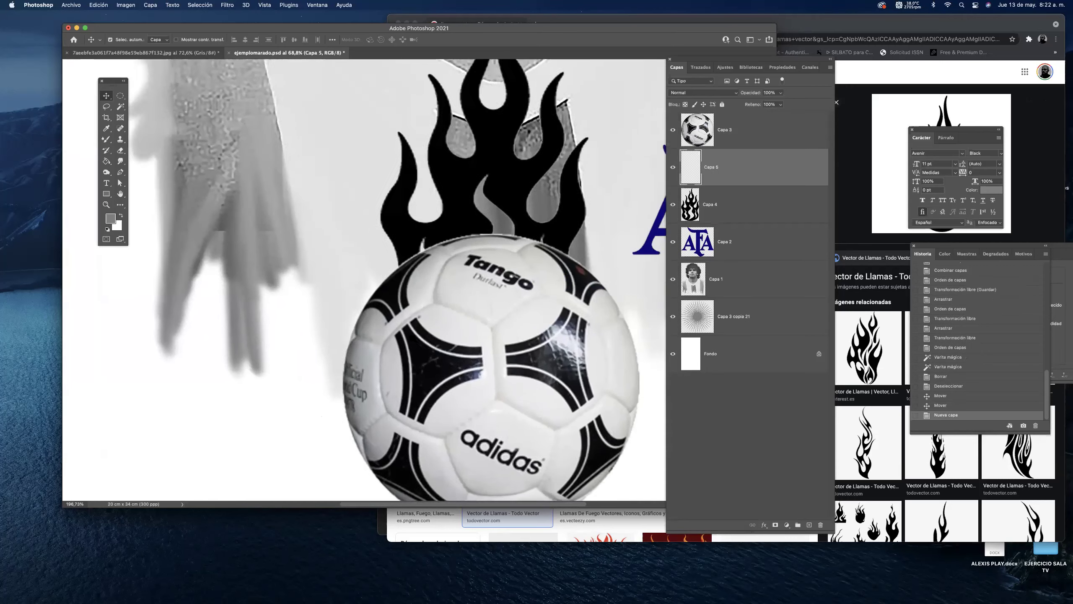
pyautogui.press('l')
pyautogui.click(719, 216)
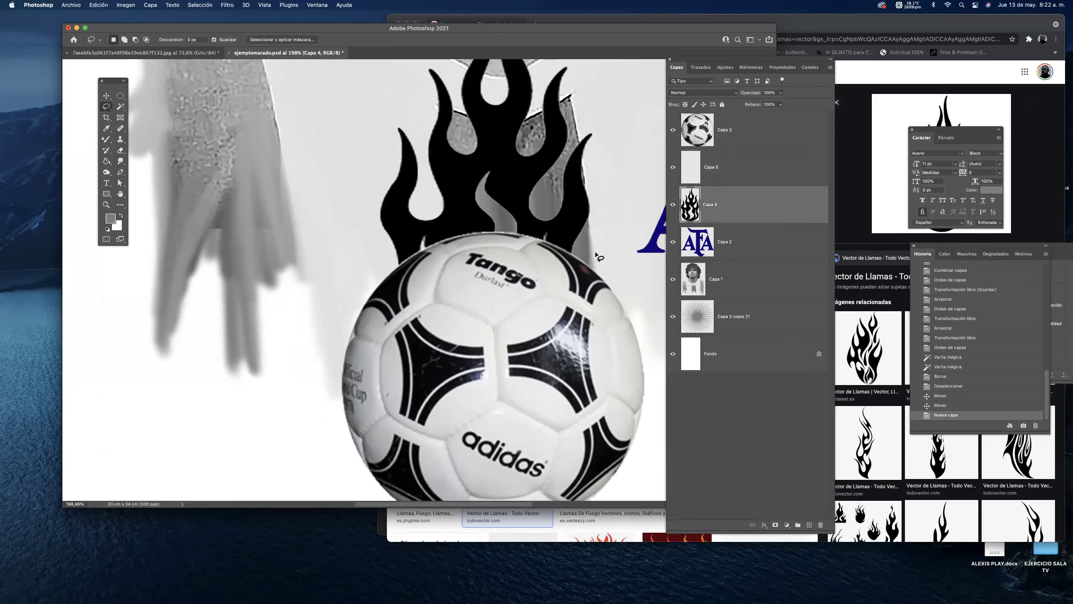
# Set up the Brush tool with black (000000) as the foreground color and a considerably smaller tip.
pyautogui.press('p')
pyautogui.moveTo(103, 141); pyautogui.dragTo(130, 138)
pyautogui.click(121, 40)
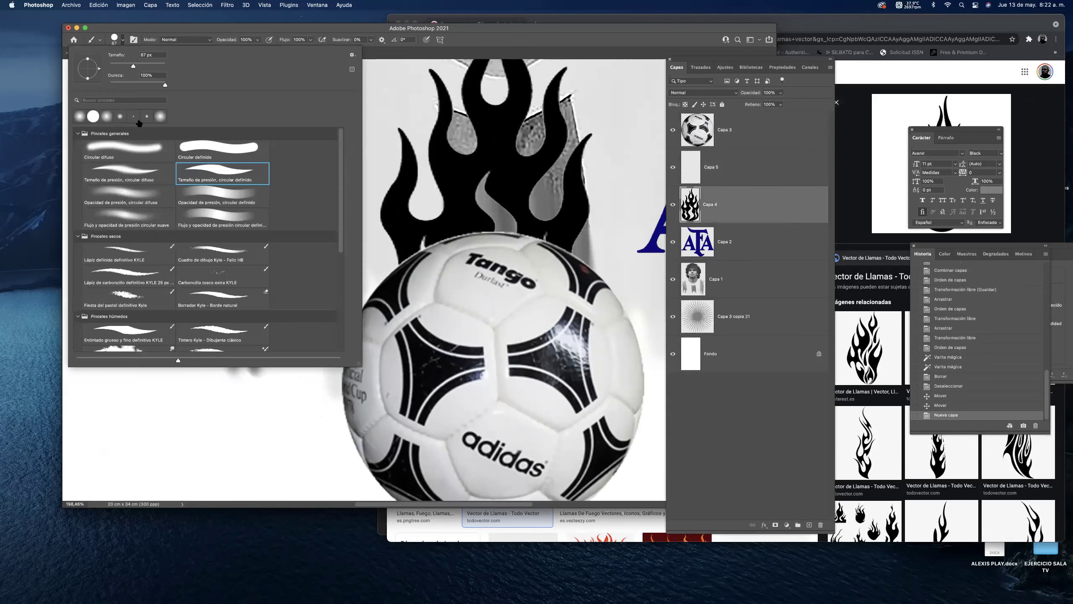
pyautogui.press('Return')
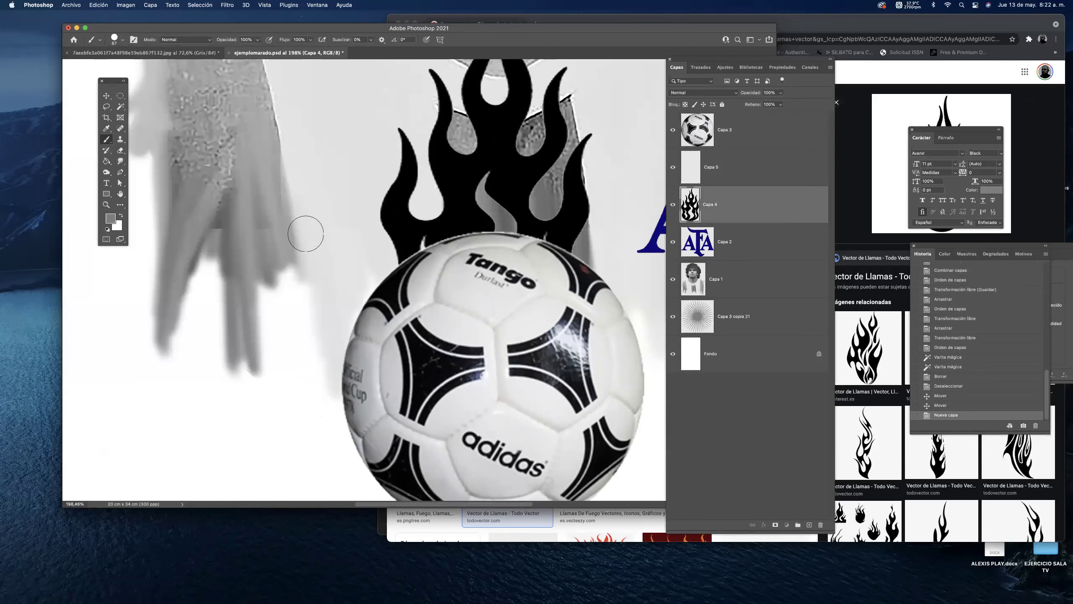
pyautogui.click(108, 217)
pyautogui.moveTo(448, 304); pyautogui.dragTo(422, 357)
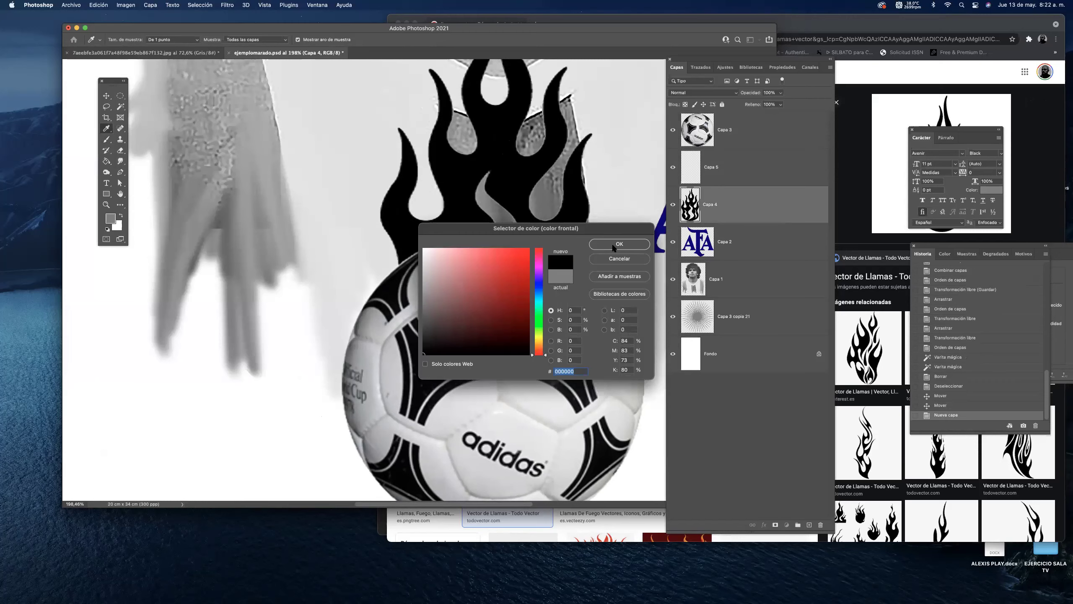
pyautogui.click(617, 245)
pyautogui.press('[')
pyautogui.press('[')
pyautogui.press('[')
pyautogui.press('[')
pyautogui.press('[')
pyautogui.press('[')
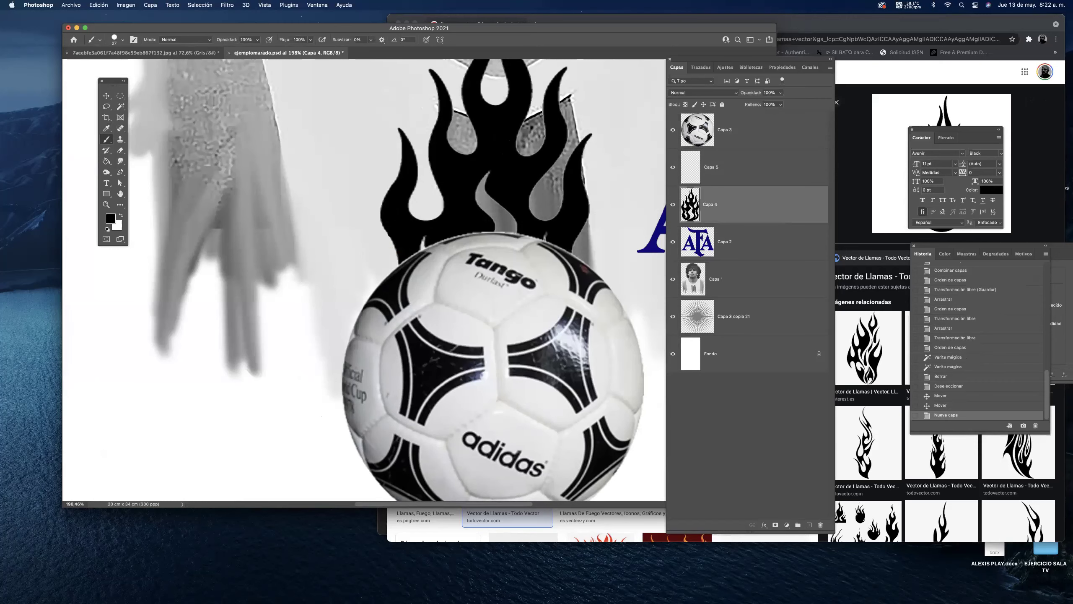
# Sketch the inner edge and tip of an extra flame to the left of the existing flames, undoing the last misplaced strokes.
pyautogui.scroll(3, 384, 255)
pyautogui.moveTo(415, 255)
pyautogui.mouseDown()
pyautogui.moveTo(400, 255)
pyautogui.moveTo(412, 304)
pyautogui.mouseUp()
pyautogui.moveTo(422, 270)
pyautogui.mouseDown()
pyautogui.moveTo(398, 284)
pyautogui.moveTo(349, 303)
pyautogui.moveTo(339, 296)
pyautogui.moveTo(369, 315)
pyautogui.mouseUp()
pyautogui.moveTo(326, 252); pyautogui.dragTo(359, 312)
pyautogui.moveTo(332, 220); pyautogui.dragTo(324, 274)
pyautogui.moveTo(342, 193); pyautogui.dragTo(329, 226)
pyautogui.moveTo(346, 168); pyautogui.dragTo(339, 195)
pyautogui.moveTo(339, 131); pyautogui.dragTo(344, 177)
pyautogui.moveTo(319, 105)
pyautogui.mouseDown()
pyautogui.moveTo(340, 131)
pyautogui.moveTo(301, 86)
pyautogui.moveTo(305, 64)
pyautogui.moveTo(298, 154)
pyautogui.mouseUp()
pyautogui.press('super+z')
pyautogui.press('super+z')
pyautogui.press('super+z')
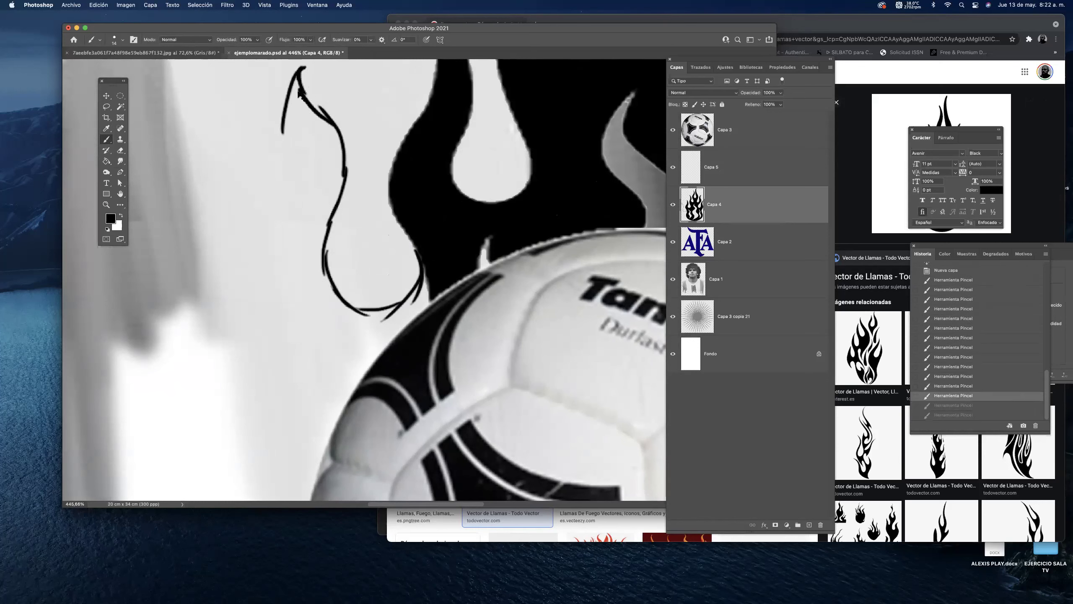
# Draw the outer edge of the extra flame from its tip down to the ball's left side.
pyautogui.moveTo(302, 67)
pyautogui.mouseDown()
pyautogui.moveTo(293, 108)
pyautogui.moveTo(313, 169)
pyautogui.moveTo(275, 278)
pyautogui.moveTo(276, 323)
pyautogui.moveTo(324, 461)
pyautogui.mouseUp()
pyautogui.moveTo(385, 360); pyautogui.dragTo(338, 355)
pyautogui.press(']')
pyautogui.scroll(5, 435, 267)
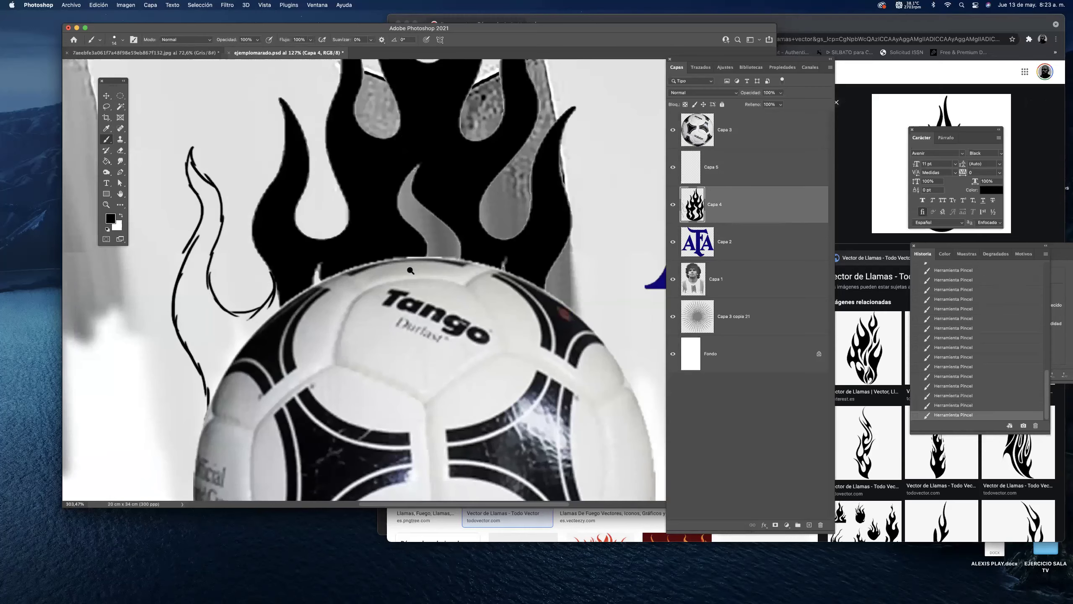
# Fill in the extra flame to the left of the ball with black brush strokes between its inner and outer edges.
pyautogui.moveTo(209, 189)
pyautogui.mouseDown()
pyautogui.moveTo(217, 212)
pyautogui.moveTo(182, 288)
pyautogui.mouseUp()
pyautogui.moveTo(201, 233)
pyautogui.mouseDown()
pyautogui.moveTo(192, 286)
pyautogui.moveTo(217, 418)
pyautogui.mouseUp()
pyautogui.moveTo(199, 272); pyautogui.dragTo(213, 393)
pyautogui.moveTo(193, 339); pyautogui.dragTo(226, 214)
pyautogui.moveTo(199, 285)
pyautogui.mouseDown()
pyautogui.moveTo(225, 207)
pyautogui.moveTo(207, 304)
pyautogui.moveTo(253, 338)
pyautogui.moveTo(283, 306)
pyautogui.moveTo(212, 279)
pyautogui.moveTo(249, 336)
pyautogui.moveTo(216, 388)
pyautogui.moveTo(255, 332)
pyautogui.mouseUp()
# Draw and roughly fill two extra black flames along the ball's right side, mirroring the character of the left flame.
pyautogui.moveTo(436, 255); pyautogui.dragTo(380, 255)
pyautogui.moveTo(521, 249); pyautogui.dragTo(573, 249)
pyautogui.moveTo(426, 295)
pyautogui.mouseDown()
pyautogui.moveTo(414, 273)
pyautogui.moveTo(424, 293)
pyautogui.mouseUp()
pyautogui.moveTo(410, 277); pyautogui.dragTo(437, 295)
pyautogui.moveTo(465, 261); pyautogui.dragTo(425, 290)
pyautogui.moveTo(457, 229)
pyautogui.mouseDown()
pyautogui.moveTo(486, 189)
pyautogui.moveTo(467, 233)
pyautogui.mouseUp()
pyautogui.moveTo(486, 280)
pyautogui.mouseDown()
pyautogui.moveTo(492, 364)
pyautogui.moveTo(510, 378)
pyautogui.moveTo(526, 355)
pyautogui.moveTo(518, 319)
pyautogui.moveTo(544, 365)
pyautogui.moveTo(526, 410)
pyautogui.mouseUp()
pyautogui.moveTo(407, 291)
pyautogui.mouseDown()
pyautogui.moveTo(473, 280)
pyautogui.moveTo(467, 198)
pyautogui.moveTo(484, 338)
pyautogui.moveTo(457, 321)
pyautogui.moveTo(481, 384)
pyautogui.moveTo(528, 375)
pyautogui.moveTo(524, 395)
pyautogui.moveTo(480, 373)
pyautogui.mouseUp()
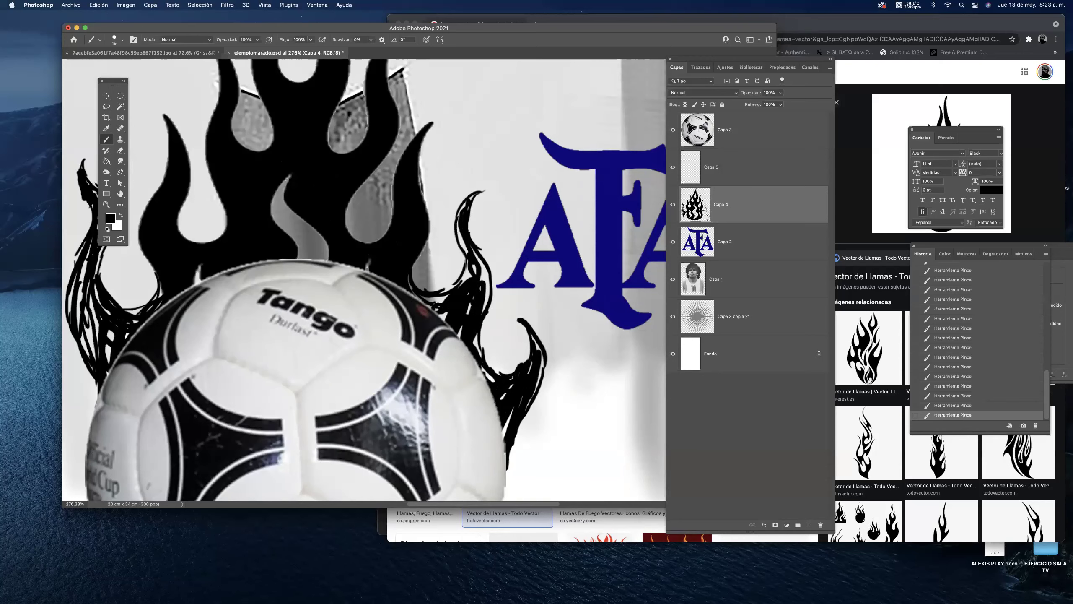
pyautogui.moveTo(454, 221); pyautogui.dragTo(487, 291)
# Activate the Move tool, save the poster file and fit the whole canvas in view.
pyautogui.scroll(-8, 449, 256)
pyautogui.scroll(5, 449, 268)
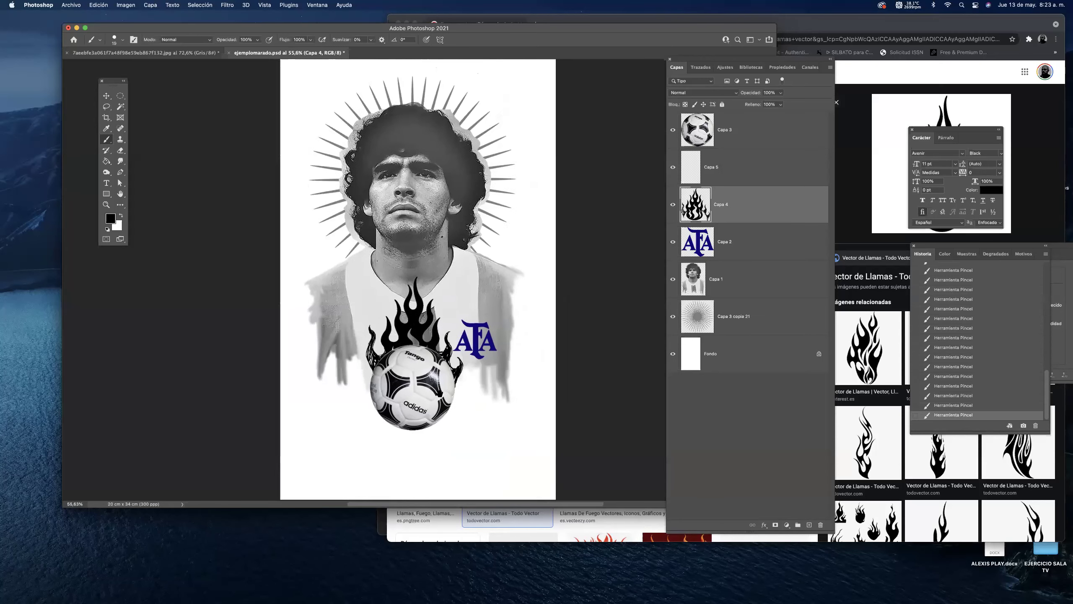
pyautogui.press('v')
pyautogui.press('super+s')
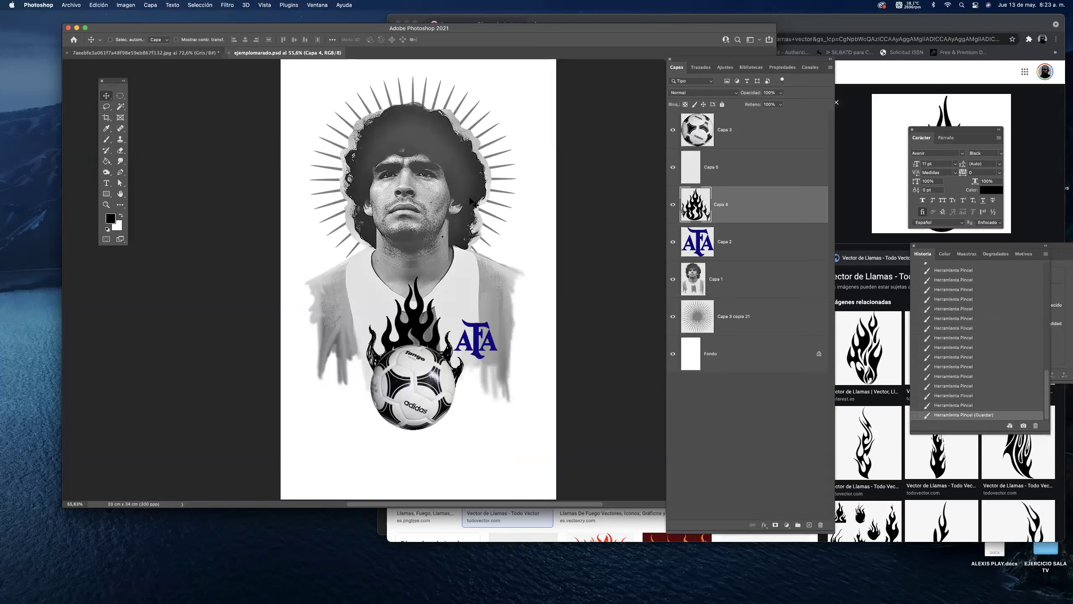
pyautogui.press('super+0')
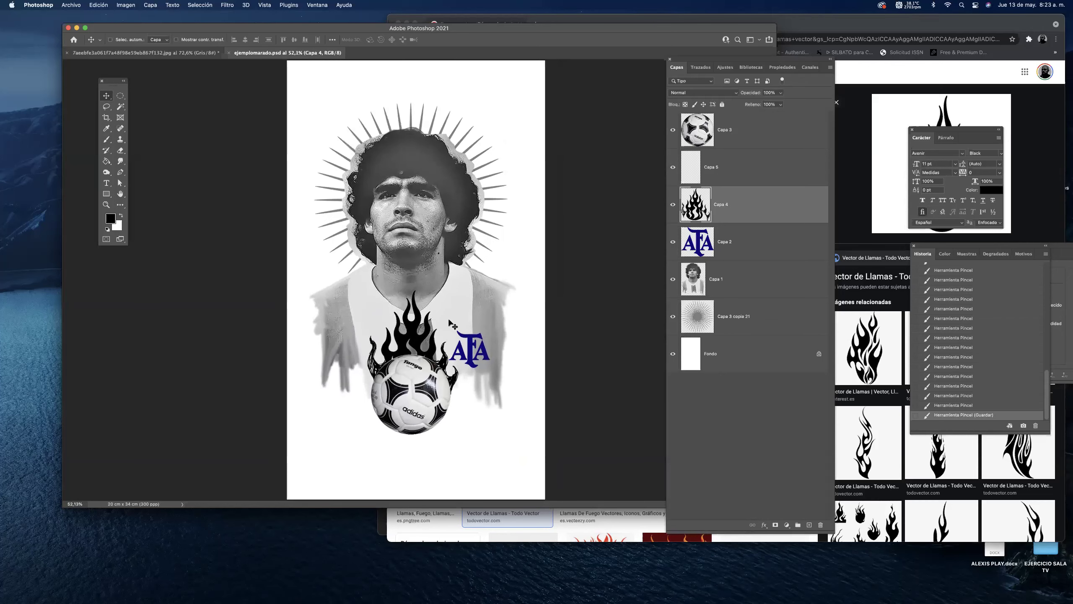
# Launch Adobe Illustrator 2021.
pyautogui.moveTo(650, 601)
pyautogui.moveTo(824, 601)
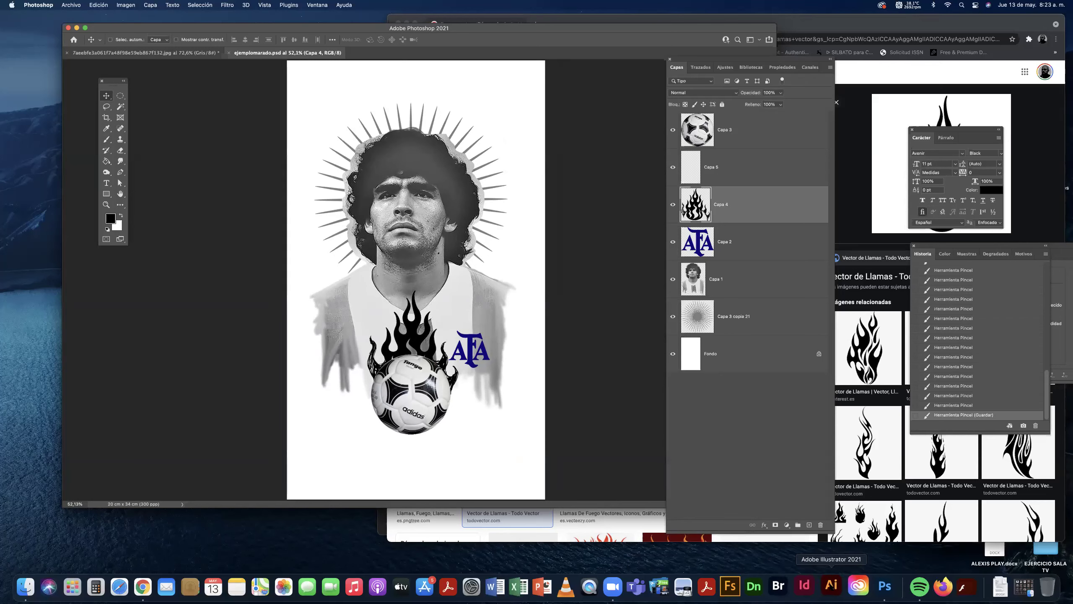
pyautogui.click(835, 592)
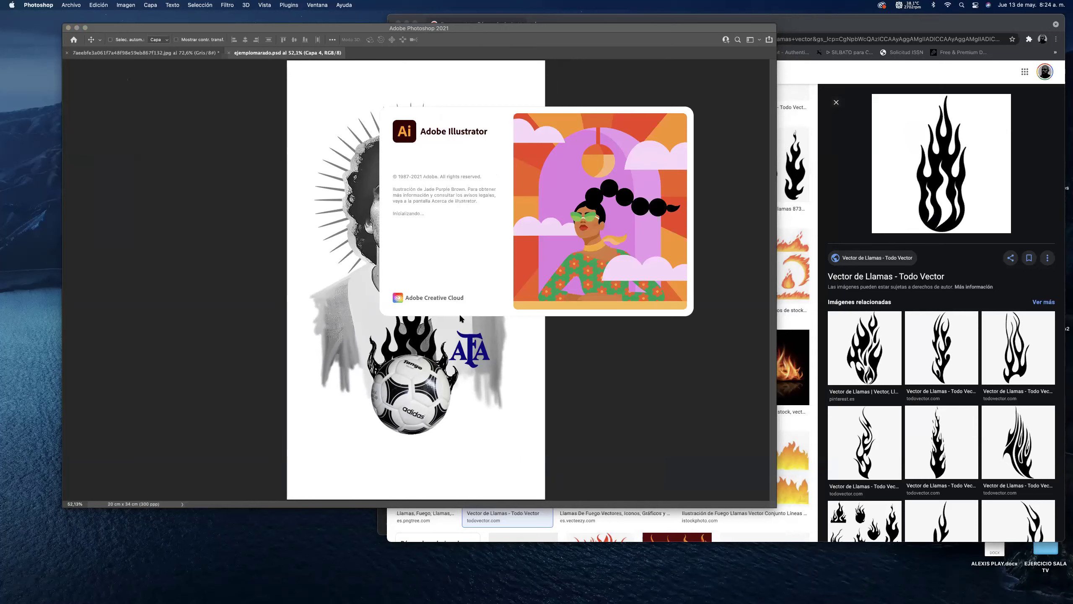
# Examine the saved Photoshop poster up close, checking the face, hair, shirt, AFA logo, flames and ball.
pyautogui.click(282, 363)
pyautogui.moveTo(414, 167); pyautogui.dragTo(385, 195)
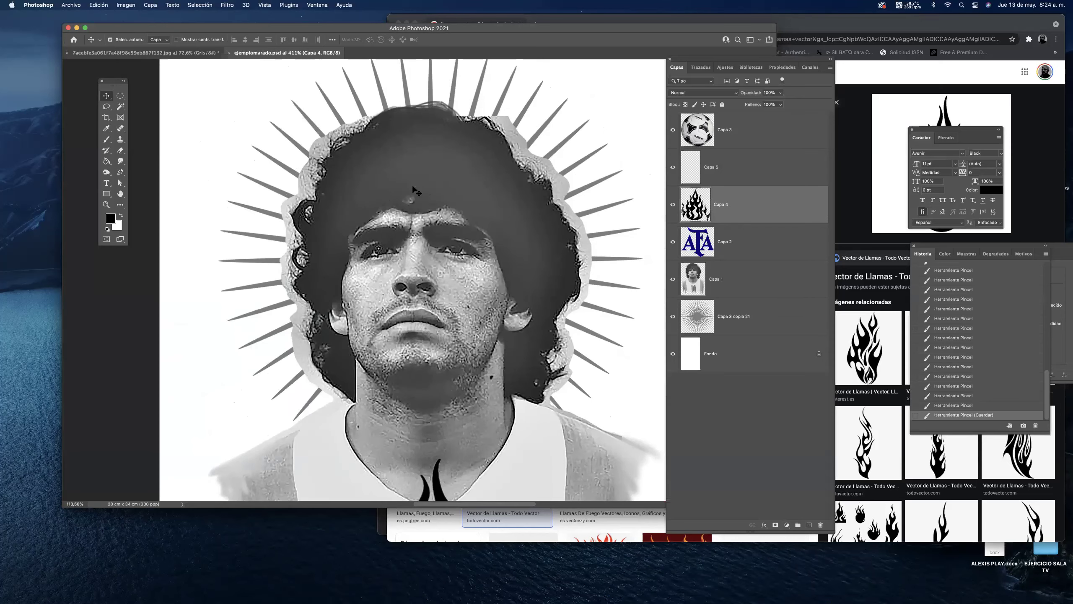
pyautogui.moveTo(410, 389); pyautogui.dragTo(431, 249)
pyautogui.moveTo(401, 288); pyautogui.dragTo(401, 251)
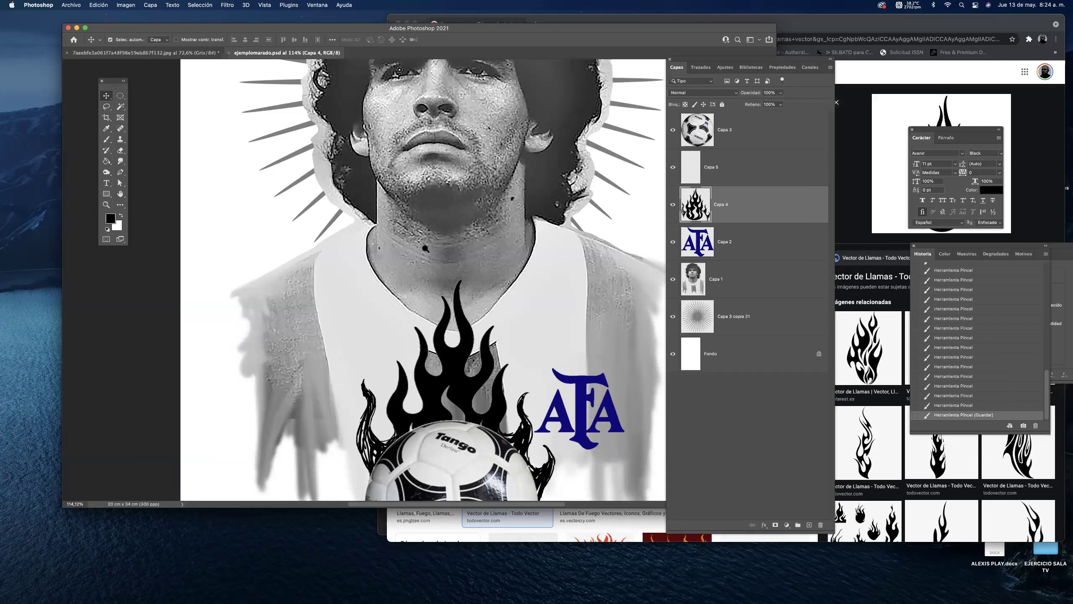
pyautogui.scroll(-3, 426, 249)
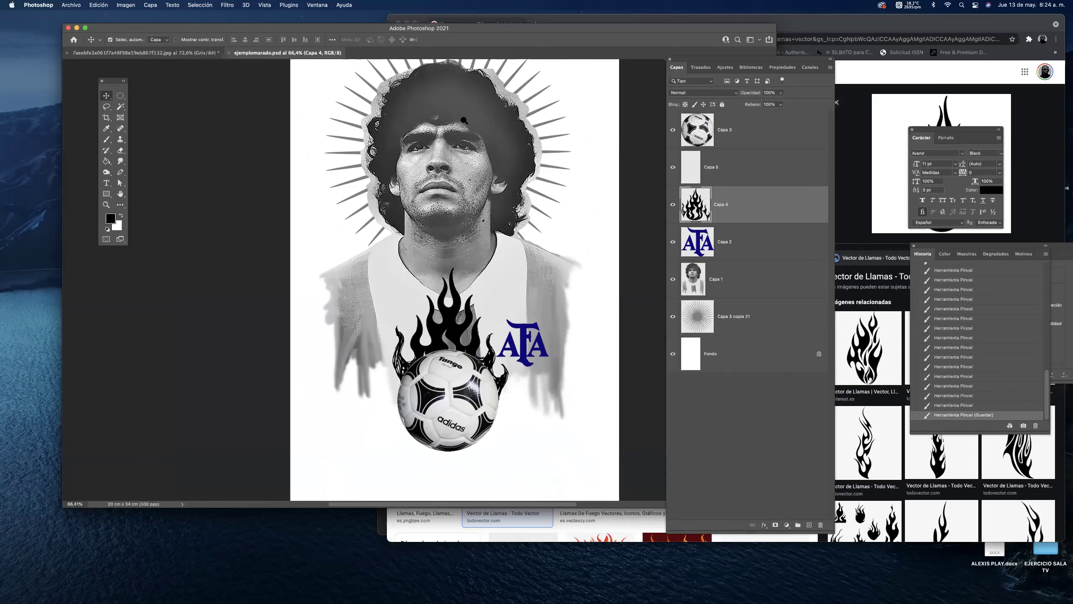
pyautogui.scroll(5, 464, 121)
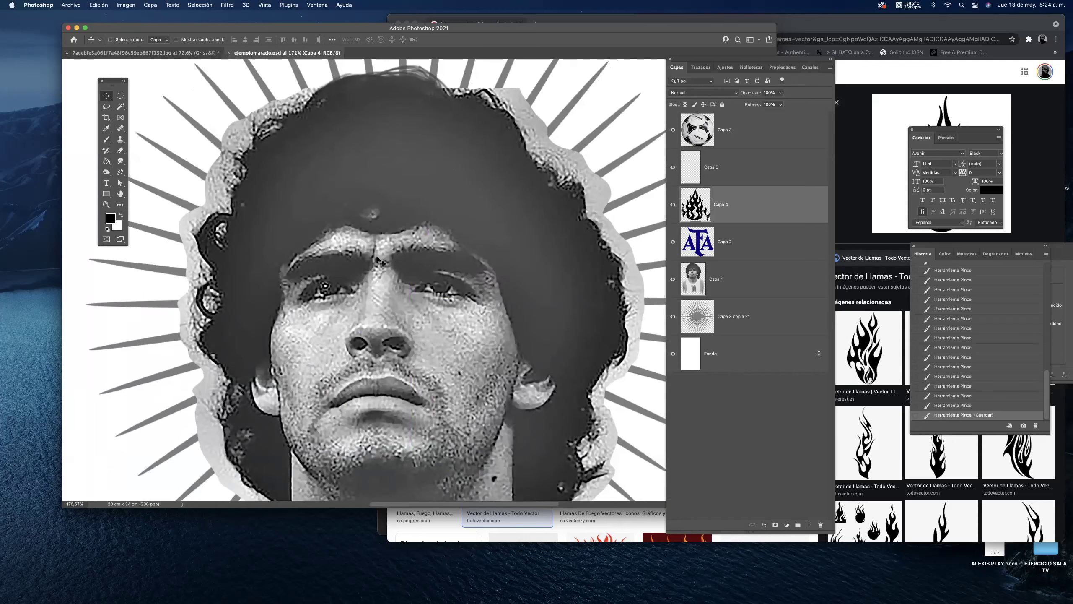
pyautogui.scroll(-5, 388, 245)
pyautogui.scroll(-8, 370, 326)
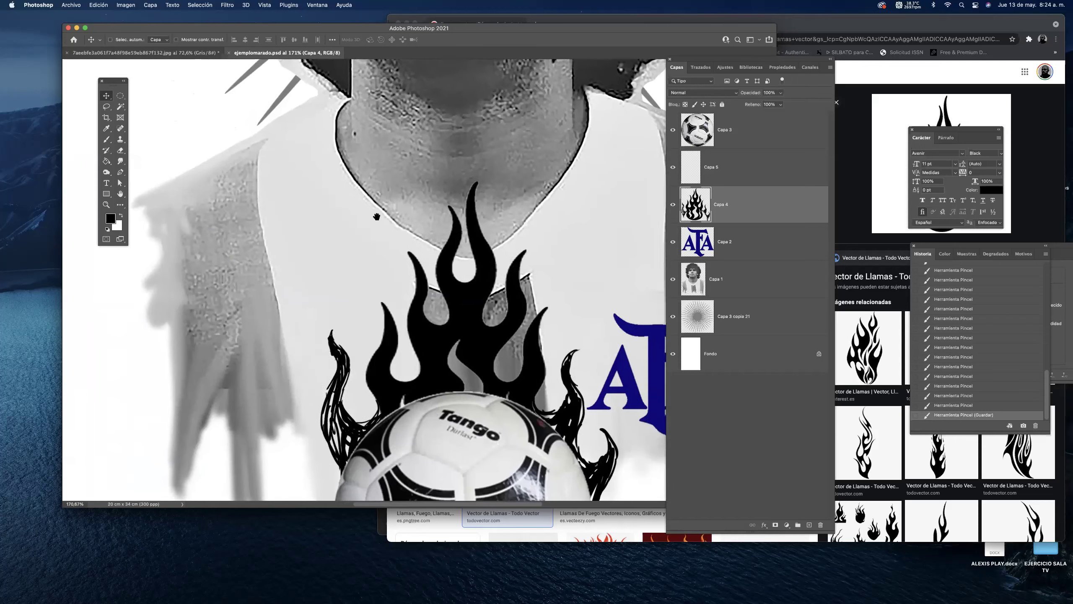
pyautogui.scroll(-6, 383, 292)
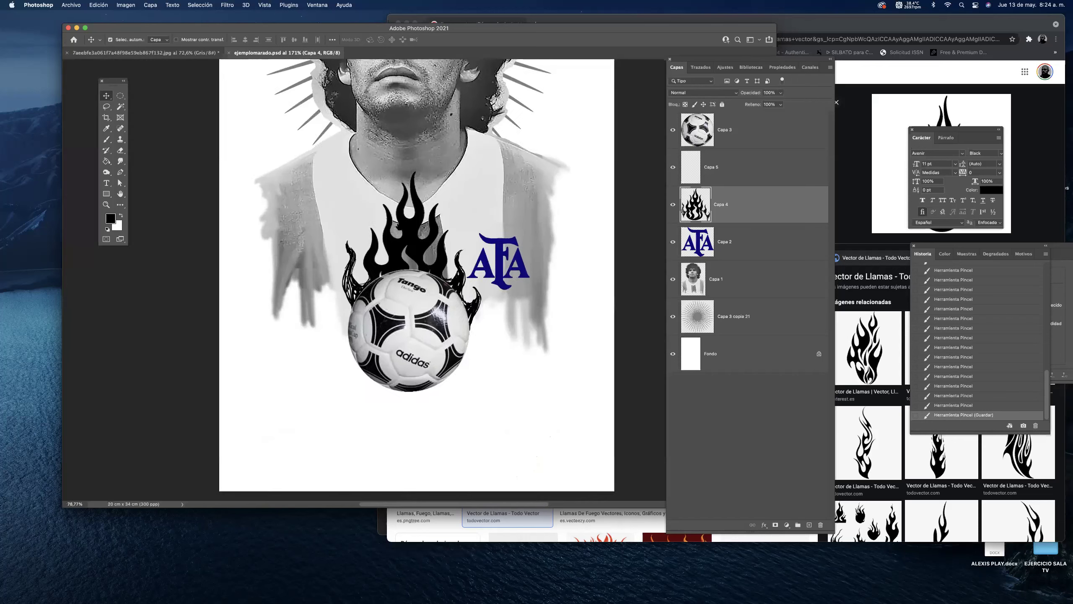
pyautogui.moveTo(464, 257); pyautogui.dragTo(482, 322)
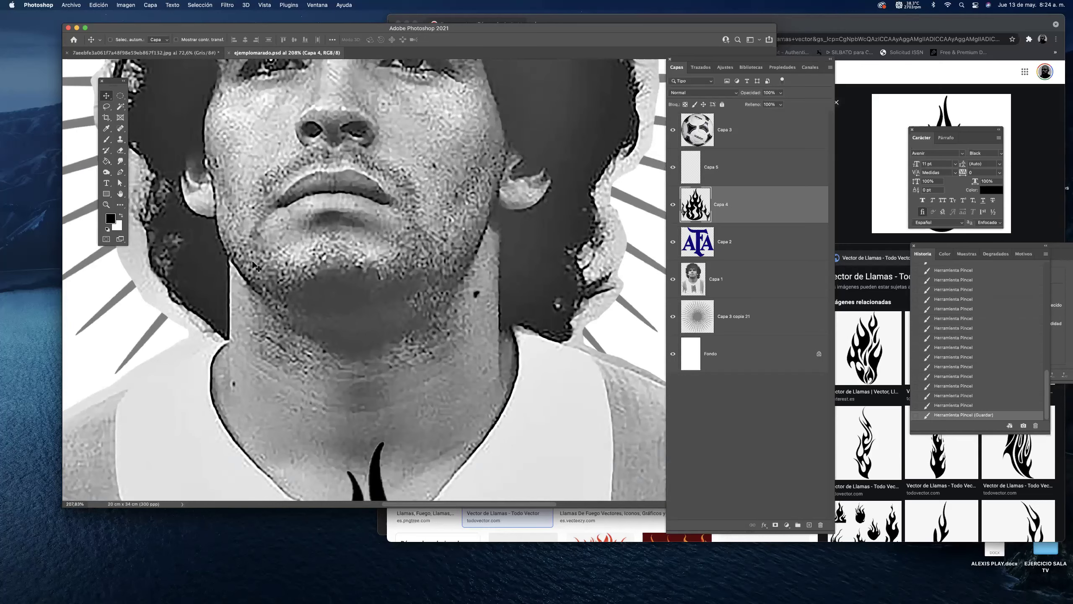
pyautogui.press('super+Tab')
pyautogui.moveTo(343, 234); pyautogui.dragTo(379, 384)
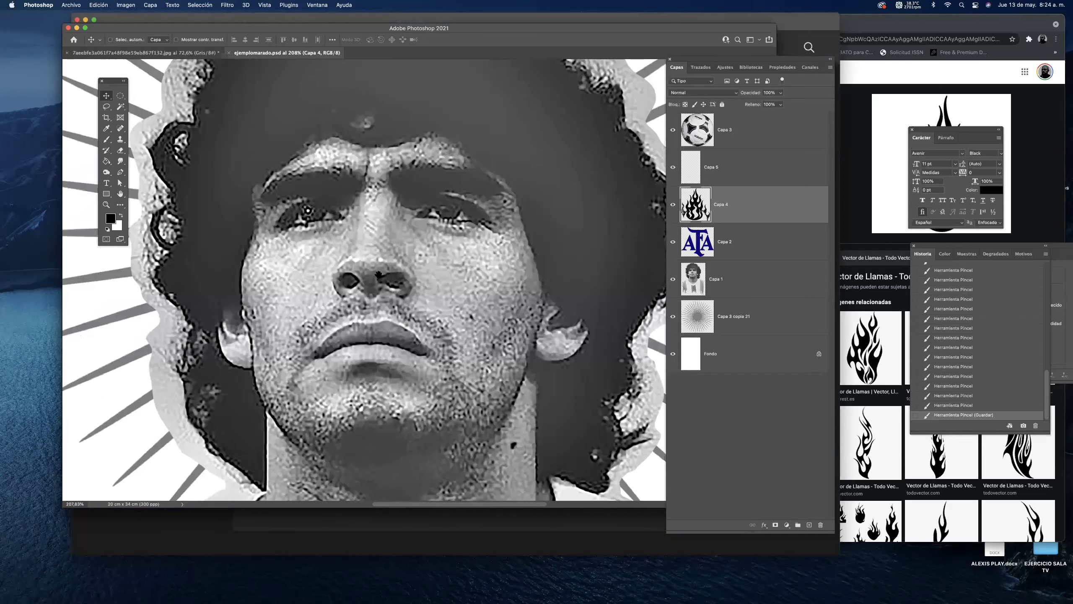
pyautogui.scroll(-5, 378, 274)
pyautogui.moveTo(355, 342); pyautogui.dragTo(334, 154)
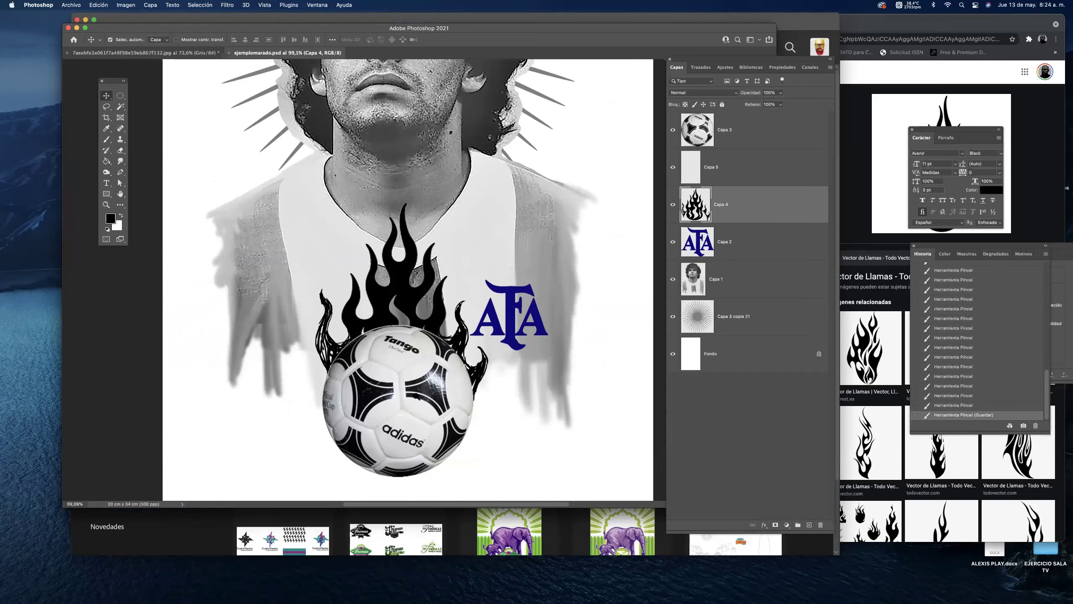
pyautogui.moveTo(416, 396); pyautogui.dragTo(458, 396)
pyautogui.moveTo(383, 329); pyautogui.dragTo(372, 497)
pyautogui.moveTo(376, 102); pyautogui.dragTo(380, 356)
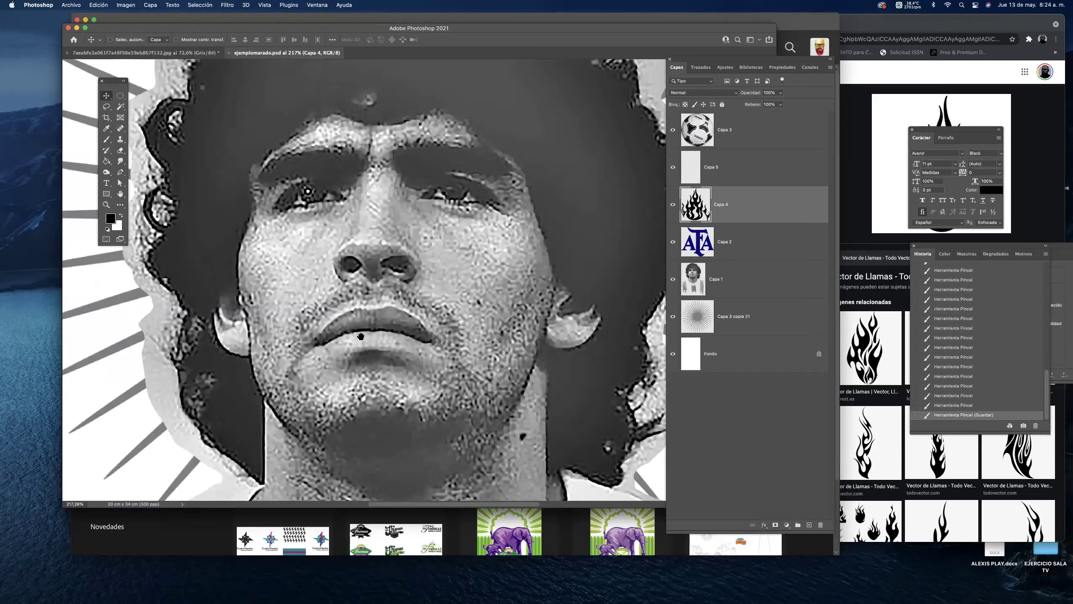
pyautogui.scroll(3, 272, 339)
pyautogui.scroll(-5, 401, 237)
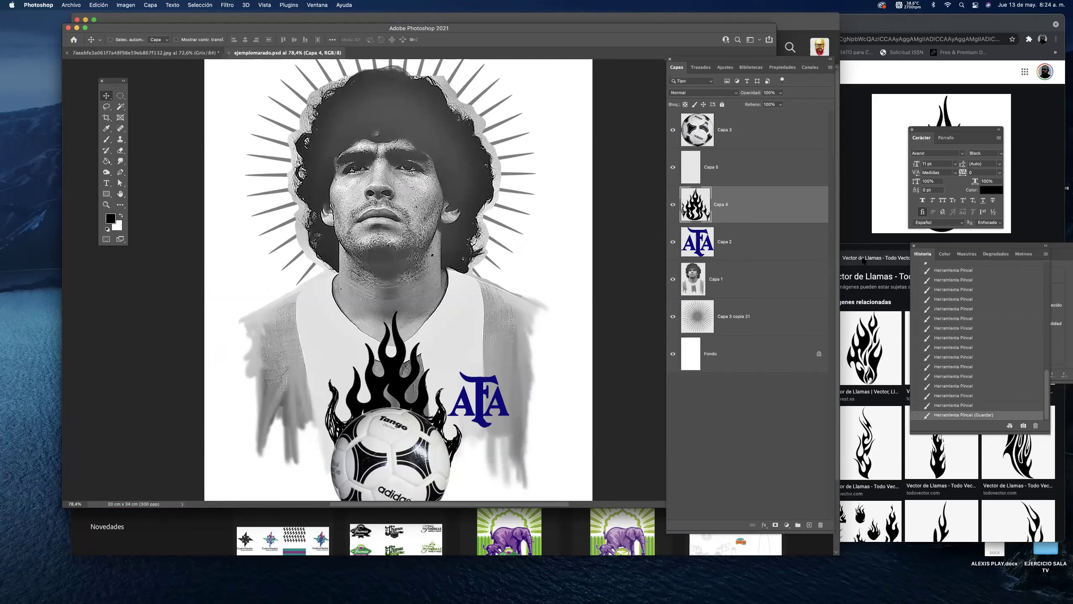
# Switch to Illustrator and start a new document from the print presets, using Carta.
pyautogui.click(211, 537)
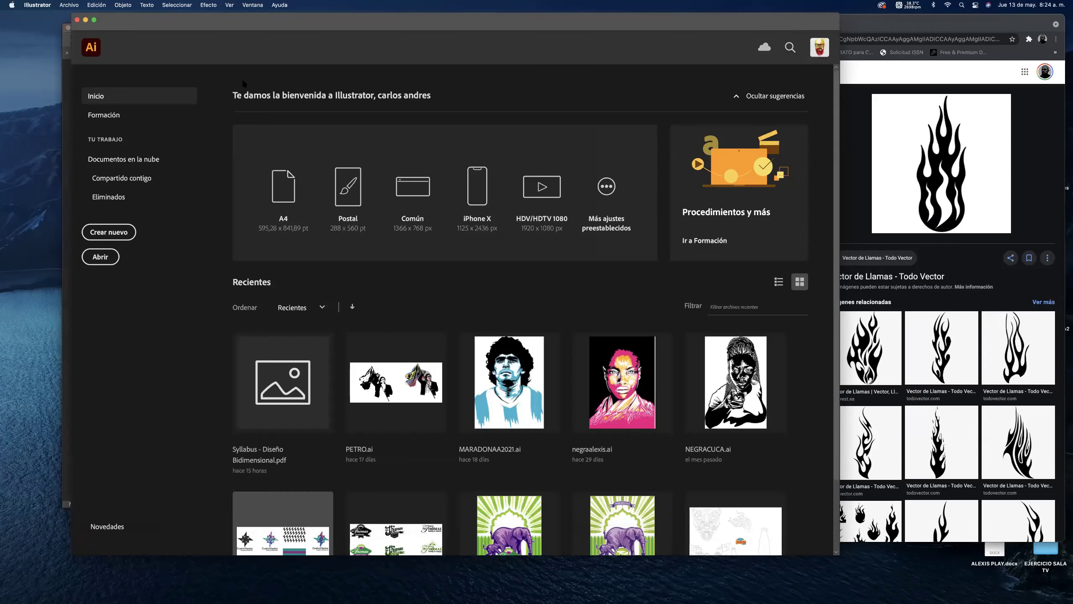
pyautogui.click(71, 5)
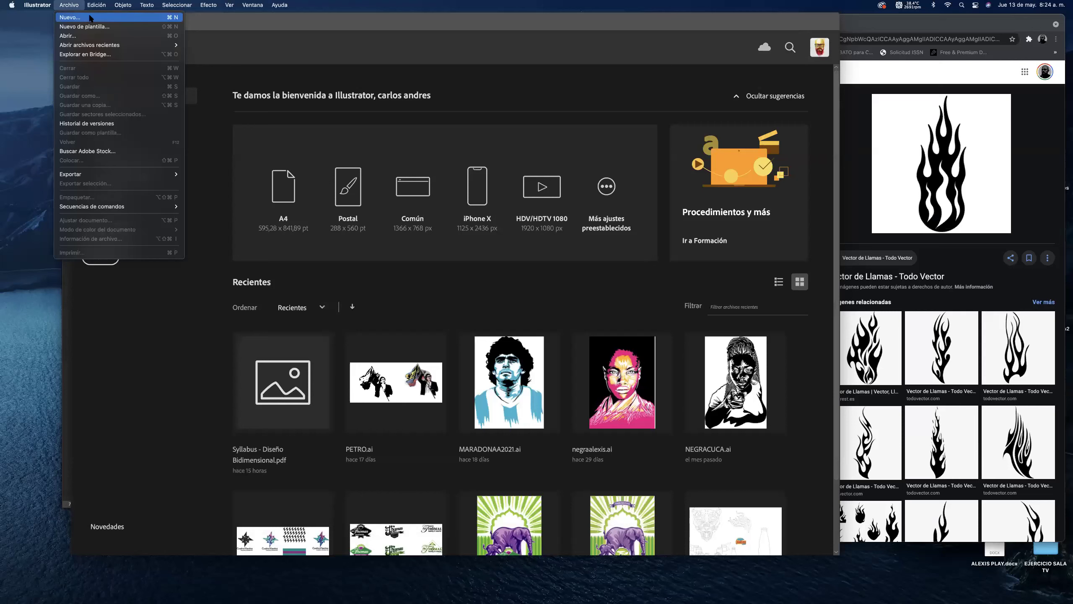
pyautogui.click(91, 17)
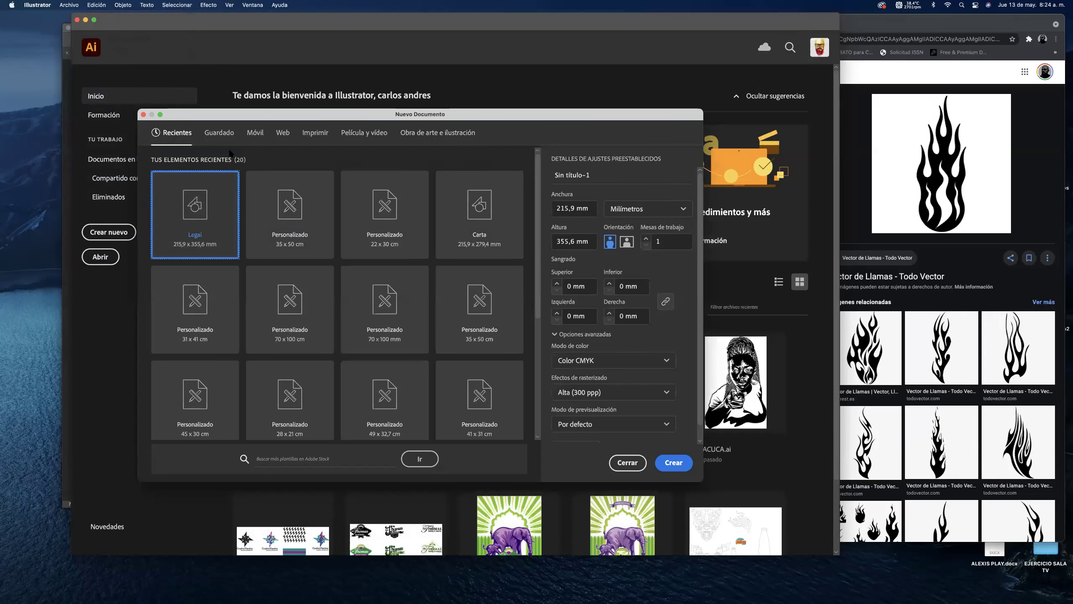
pyautogui.click(315, 135)
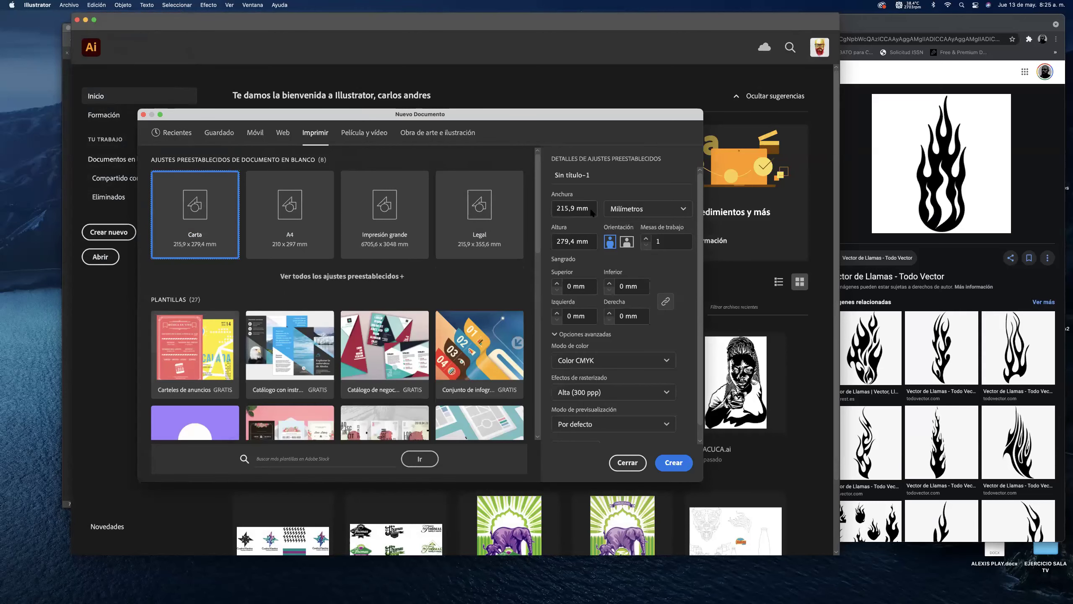
# Set the document units to centimetres with a width of 20 cm and a height of 34 cm, and create it.
pyautogui.moveTo(591, 215); pyautogui.dragTo(550, 207)
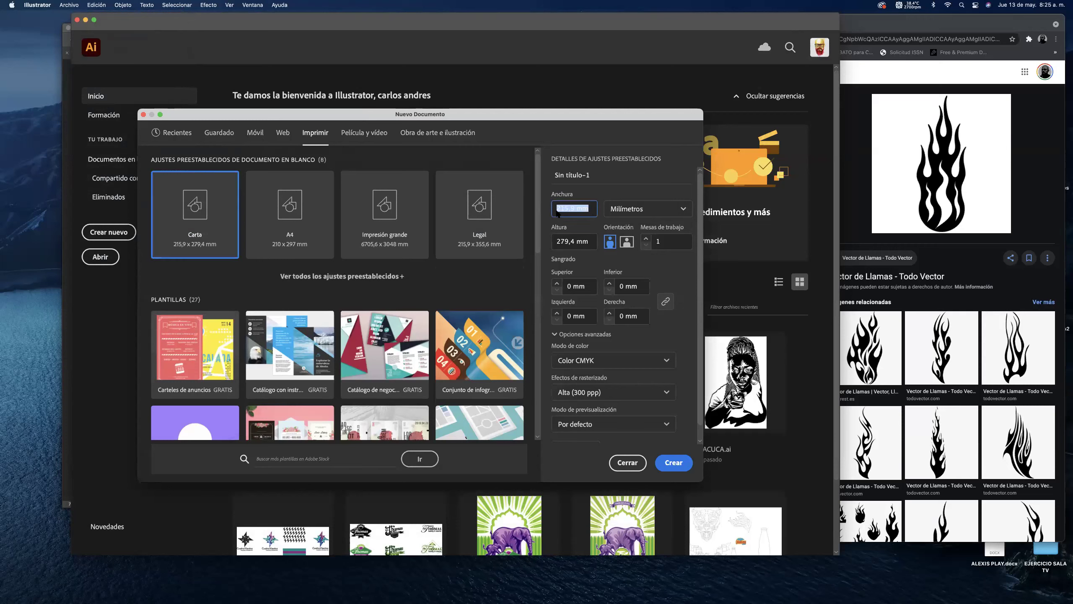
pyautogui.write('20')
pyautogui.moveTo(590, 245); pyautogui.dragTo(542, 237)
pyautogui.write('34')
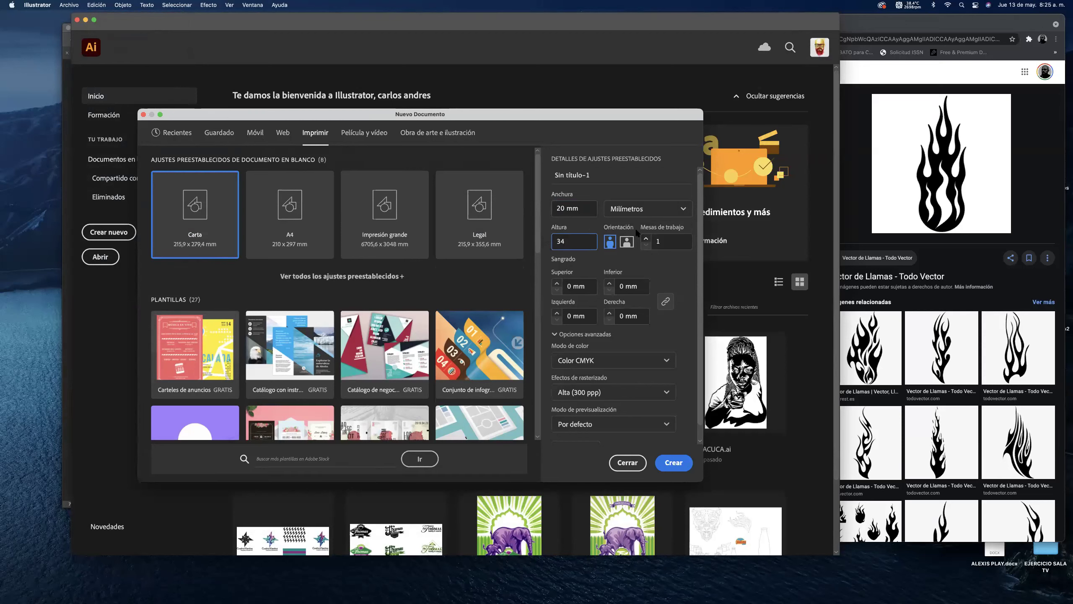
pyautogui.click(683, 210)
pyautogui.click(683, 210)
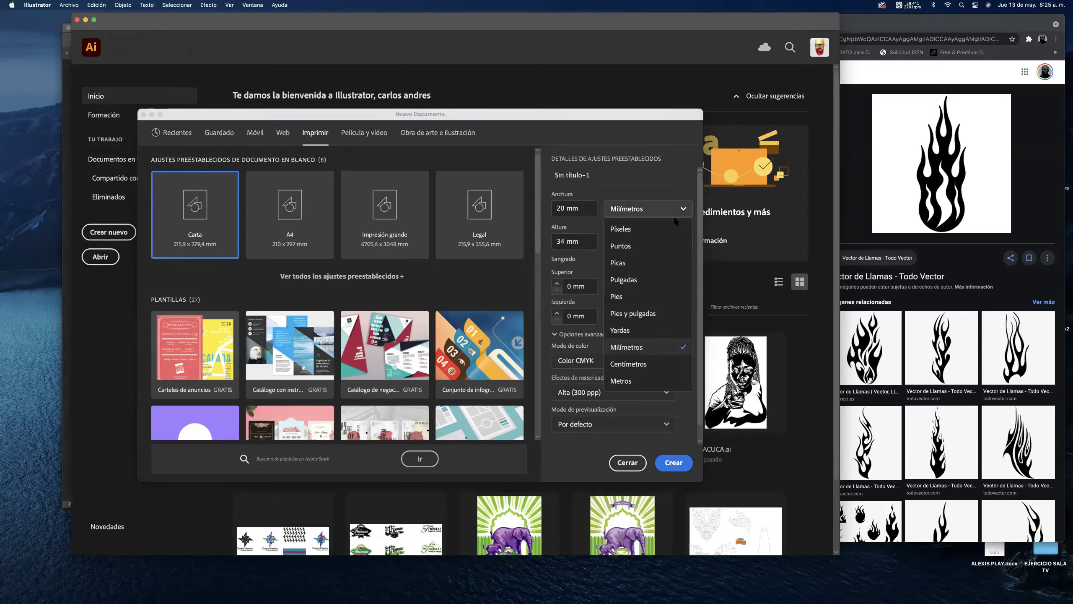
pyautogui.click(629, 364)
pyautogui.moveTo(579, 209); pyautogui.dragTo(545, 210)
pyautogui.write('20')
pyautogui.click(564, 246)
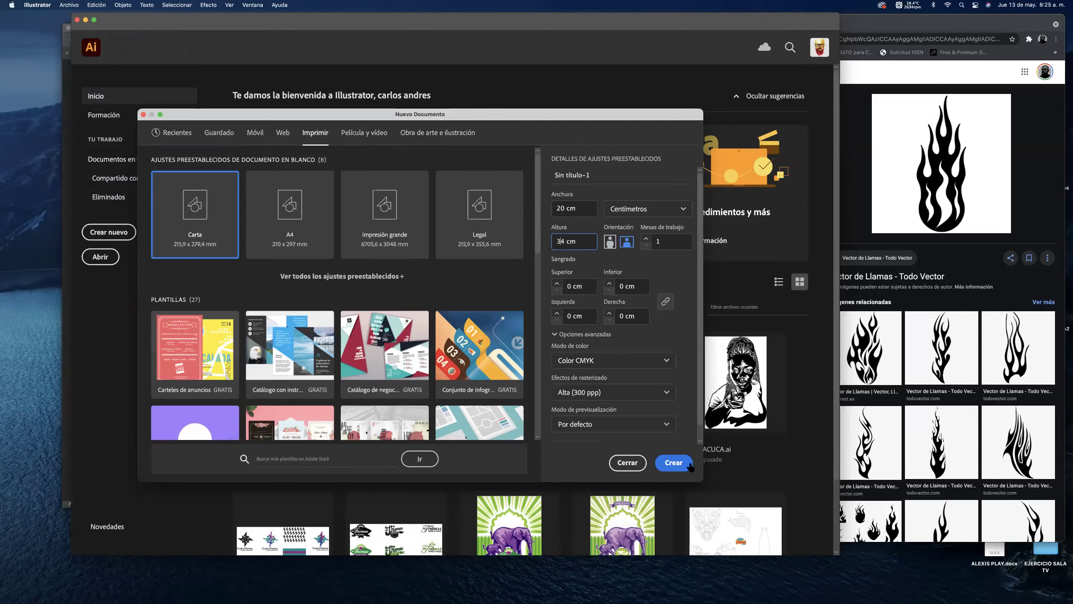
pyautogui.click(674, 462)
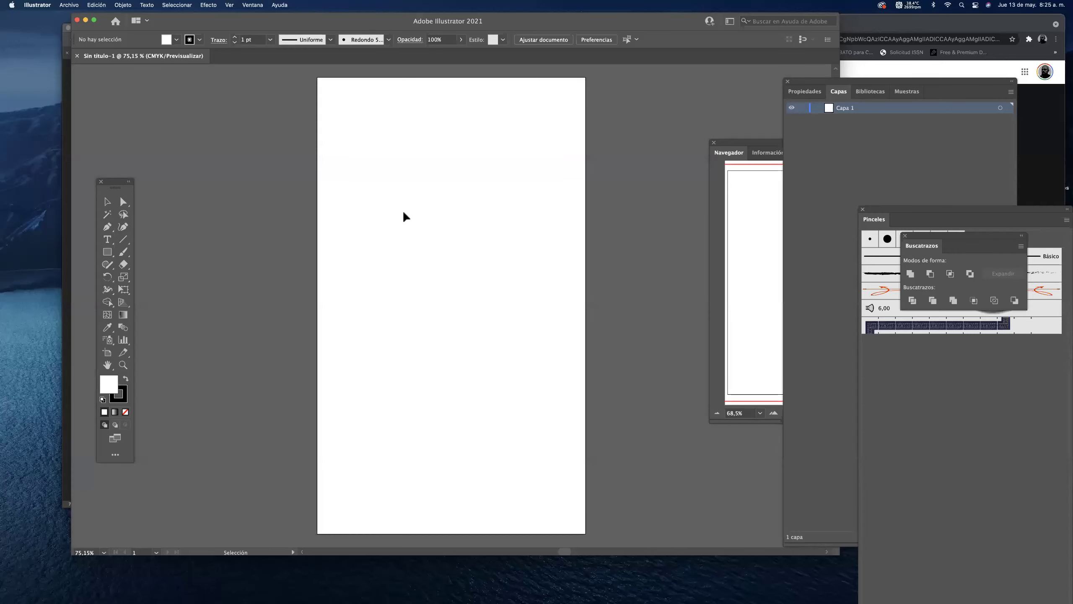
# Uncover the desktop, place ejemplomarado.psd from it into the Illustrator document and align the image to the artboard.
pyautogui.moveTo(876, 25); pyautogui.dragTo(819, 186)
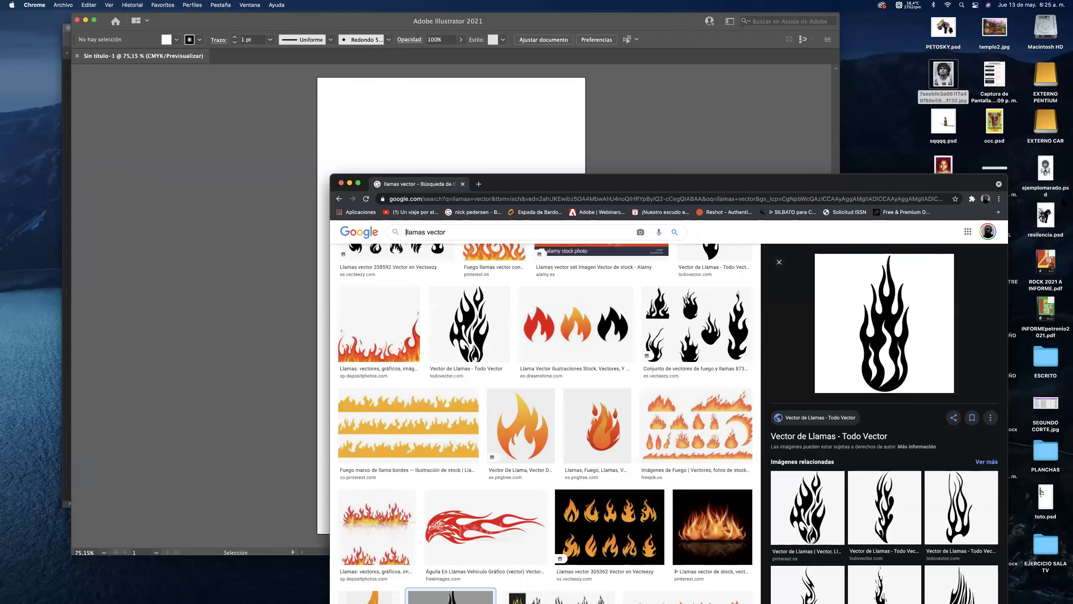
pyautogui.moveTo(972, 184); pyautogui.dragTo(958, 517)
pyautogui.moveTo(1043, 179); pyautogui.dragTo(420, 217)
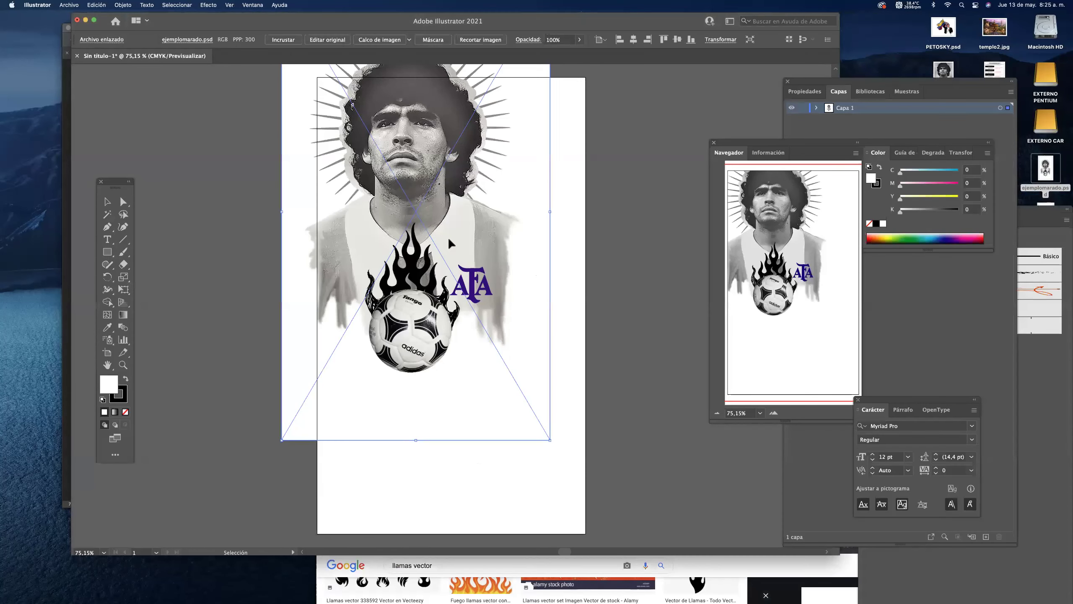
pyautogui.moveTo(491, 324); pyautogui.dragTo(495, 296)
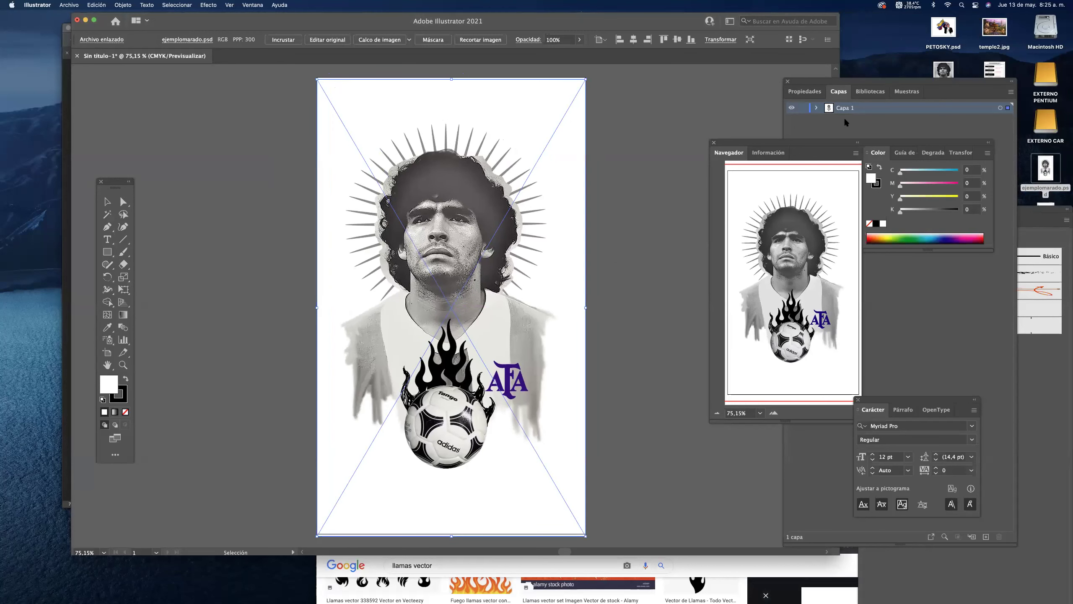
pyautogui.click(646, 219)
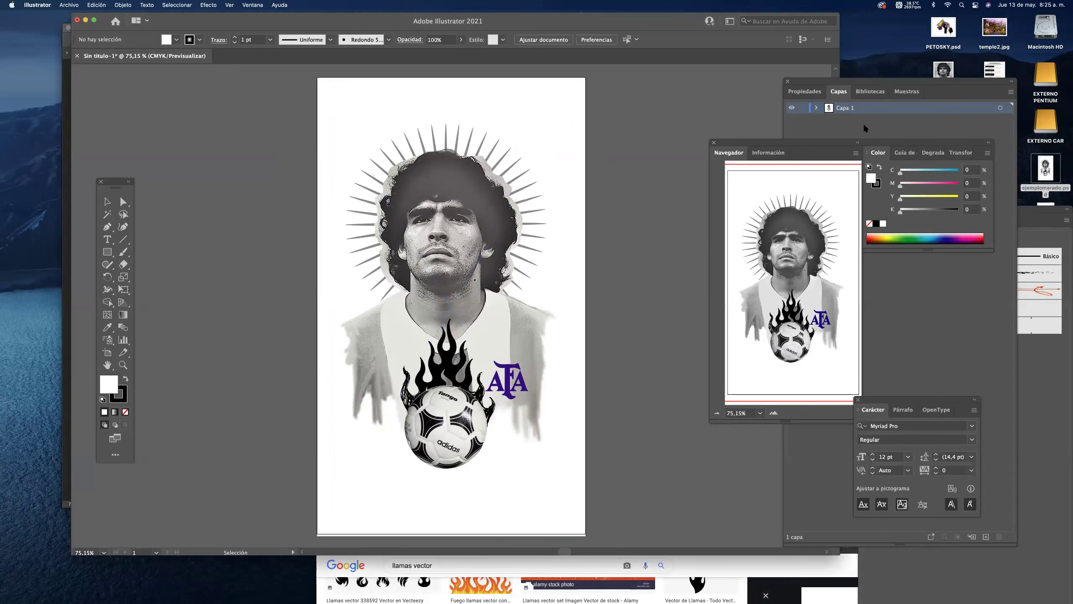
# Add a new layer above Capa 1 and draw a white rectangle covering the whole artboard on it.
pyautogui.click(863, 110)
pyautogui.click(986, 537)
pyautogui.click(108, 252)
pyautogui.moveTo(319, 79); pyautogui.dragTo(587, 534)
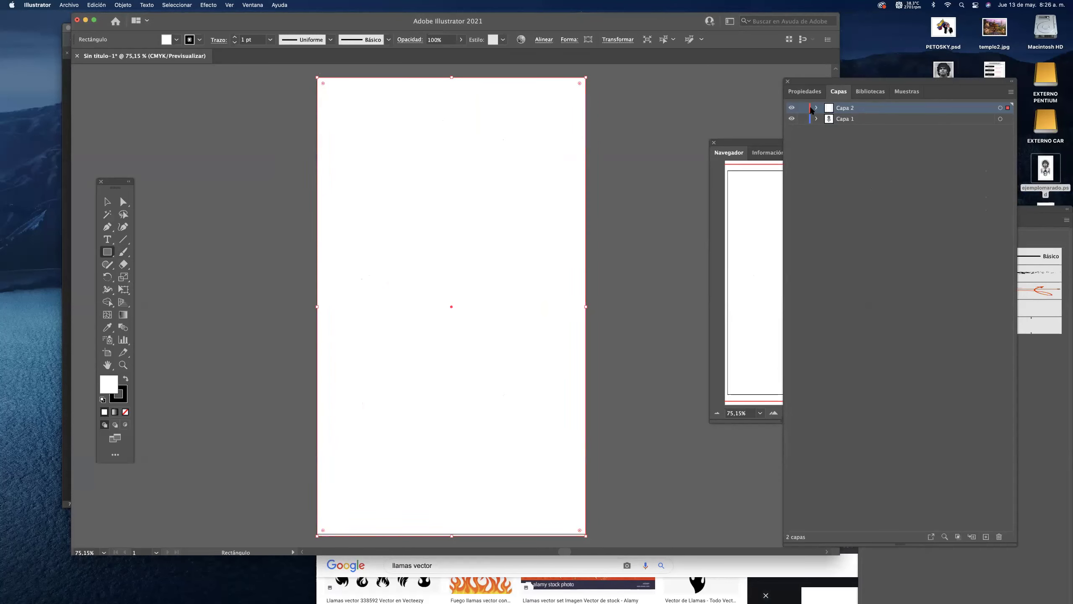
# Lower the white rectangle's opacity to 57% so that it works as a veil over the poster image.
pyautogui.click(107, 202)
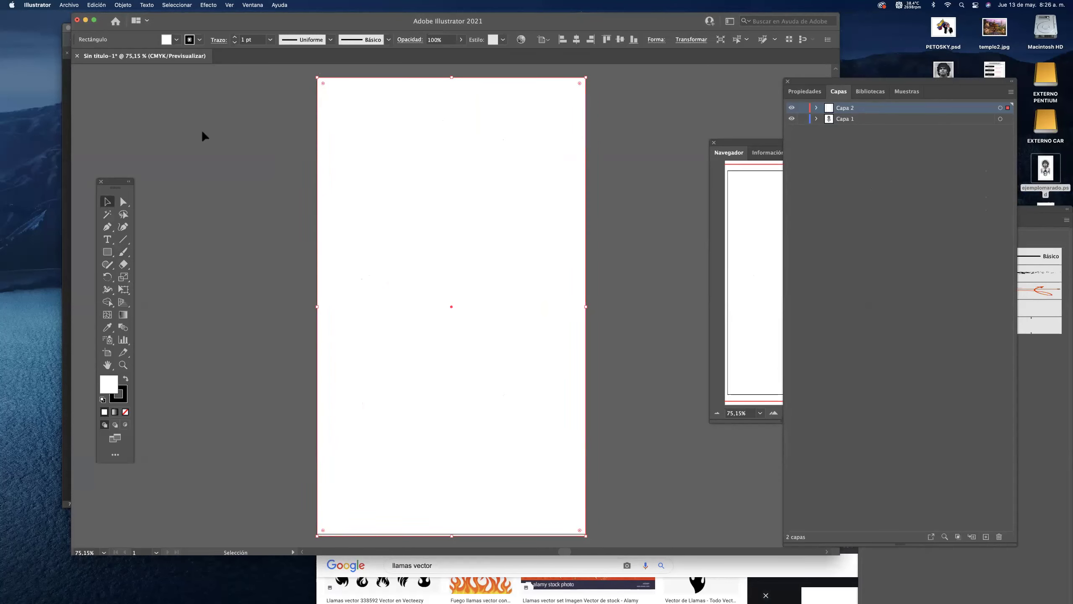
pyautogui.click(461, 39)
pyautogui.moveTo(448, 53); pyautogui.dragTo(445, 52)
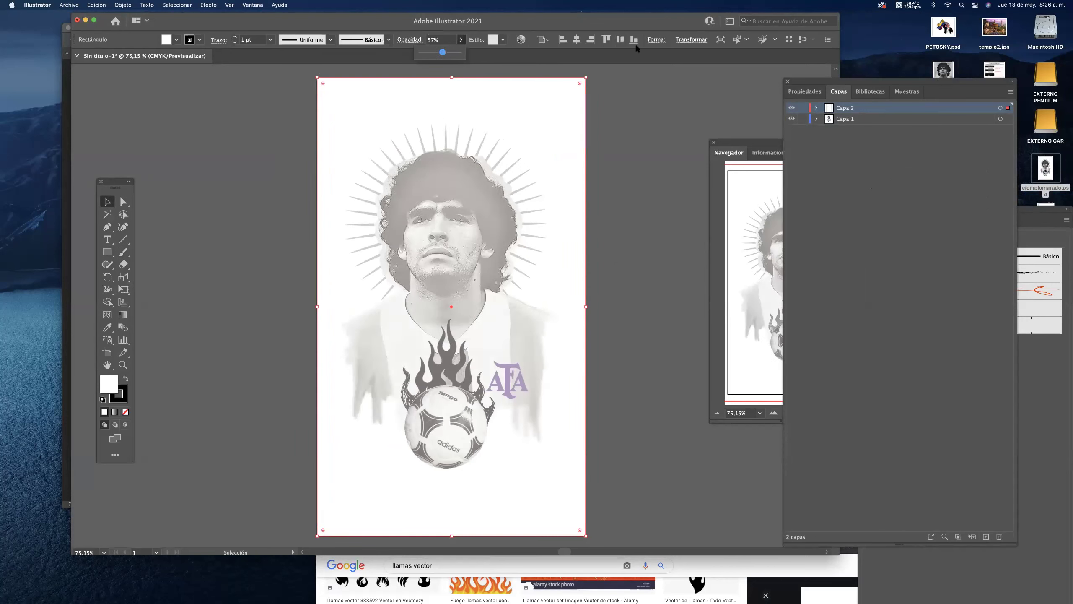
# Toggle Capa 2's visibility to compare the image with and without the veil, and lock both Capa 1 and Capa 2.
pyautogui.click(792, 108)
pyautogui.click(792, 108)
pyautogui.click(791, 108)
pyautogui.click(792, 108)
pyautogui.click(791, 108)
pyautogui.click(792, 108)
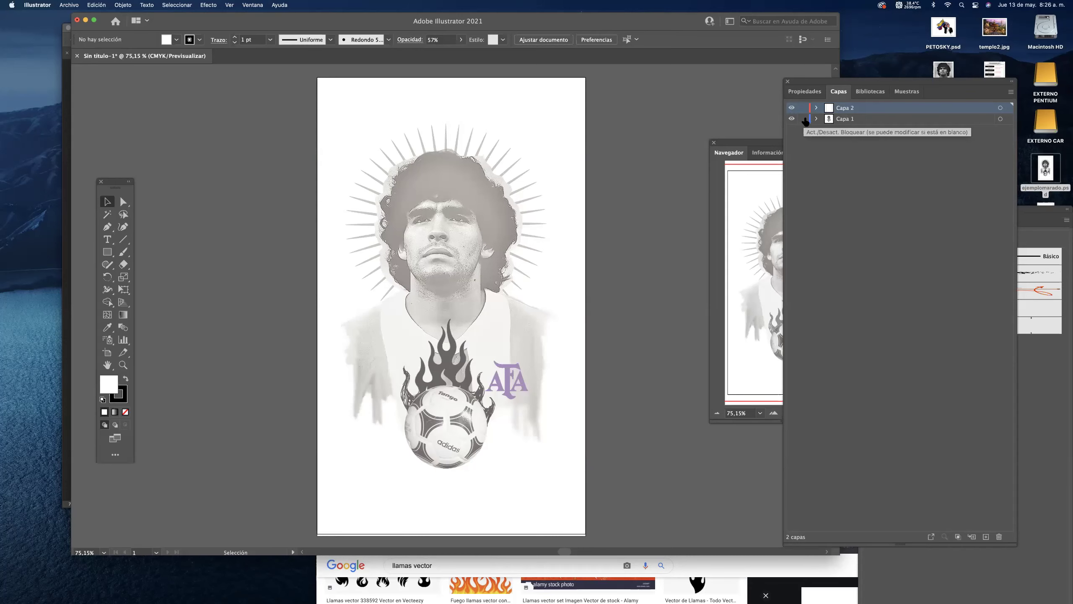
pyautogui.click(803, 119)
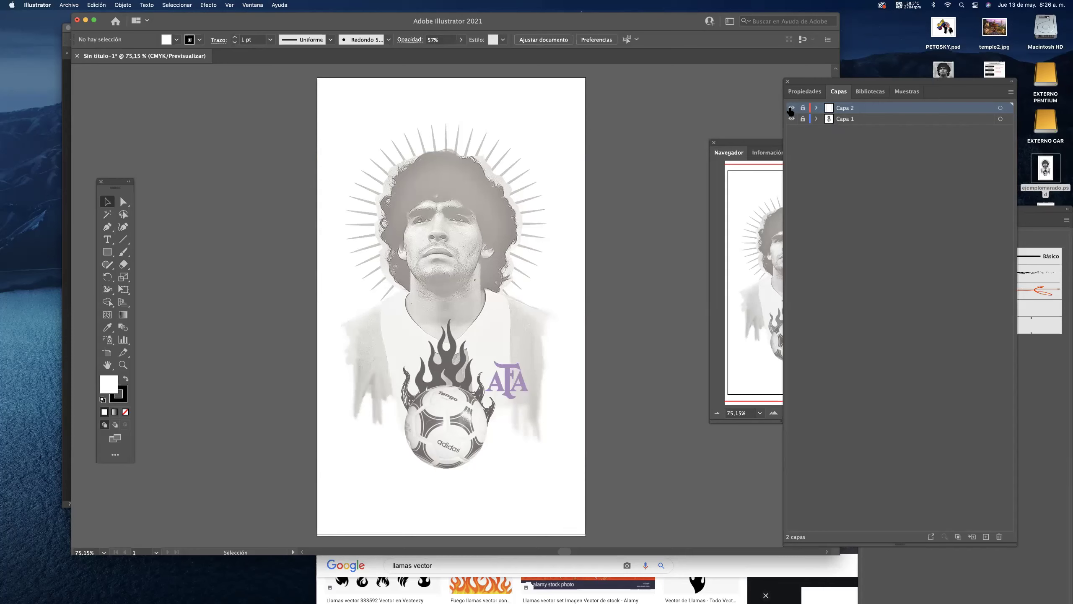
# Add a new layer above Capa 2 for the tracing and show the document in full-screen mode with the menu bar.
pyautogui.click(791, 109)
pyautogui.click(792, 109)
pyautogui.click(986, 536)
pyautogui.press('f')
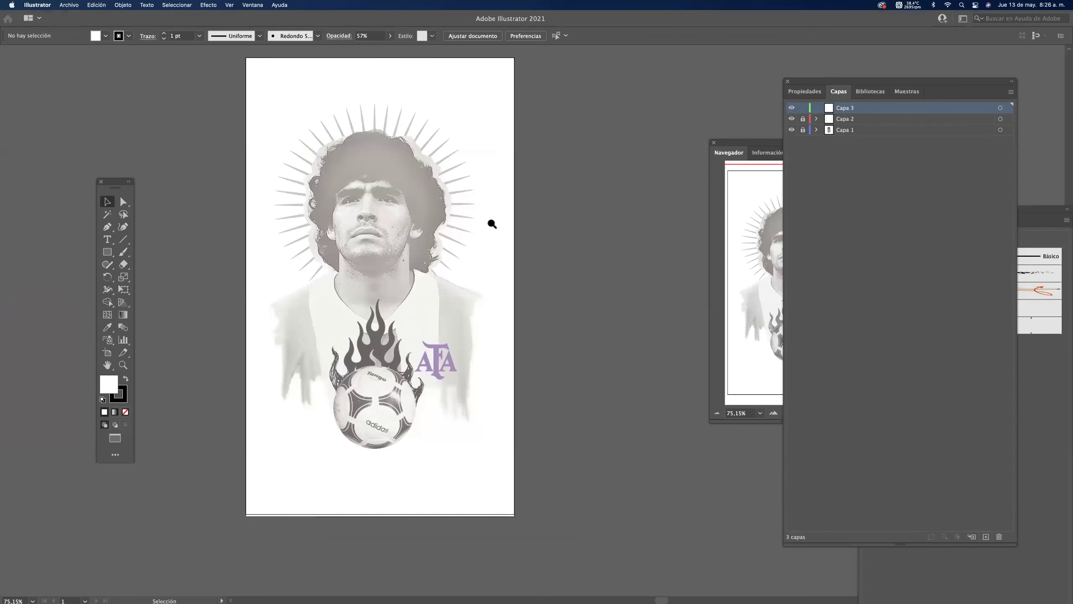
# With no fill and a black stroke, trace the upper lid, outer corner and lower lid of the left-hand eye with the Pen tool.
pyautogui.moveTo(355, 192); pyautogui.dragTo(576, 232)
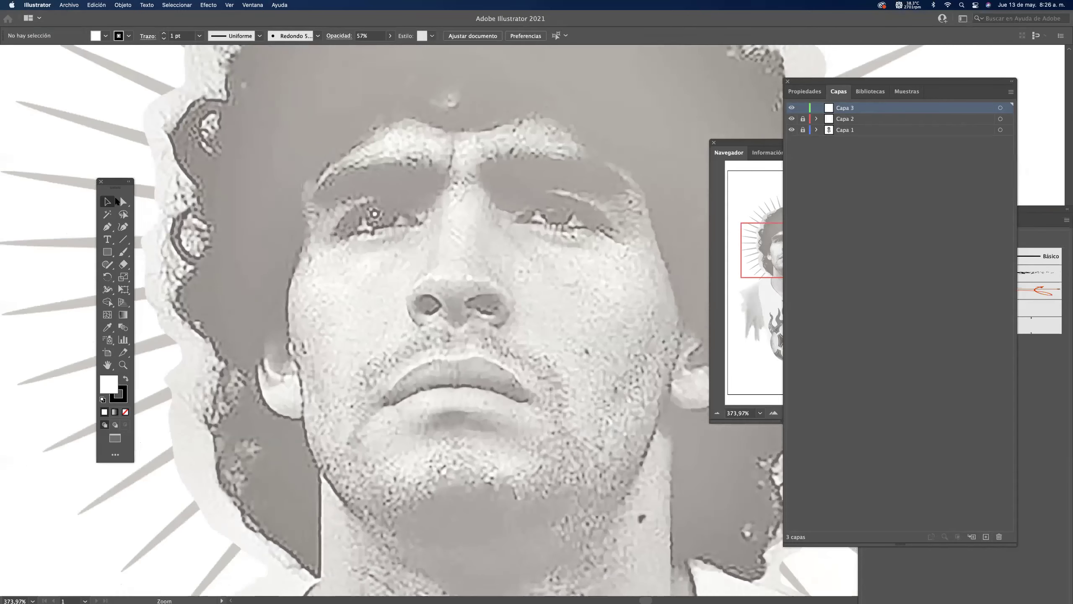
pyautogui.press('p')
pyautogui.moveTo(370, 147); pyautogui.dragTo(425, 163)
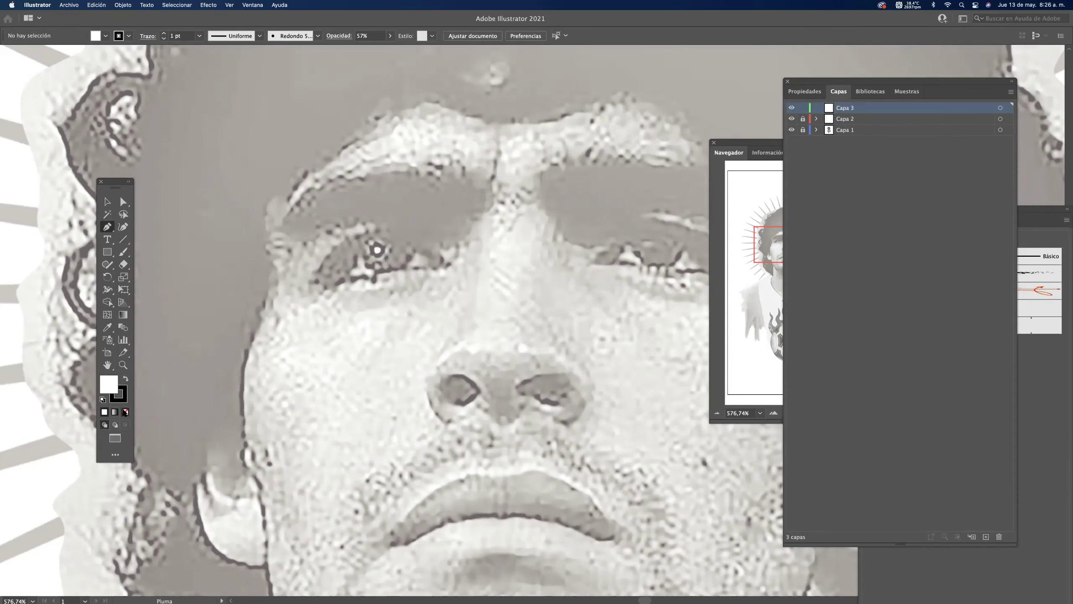
pyautogui.click(125, 412)
pyautogui.press('super+space')
pyautogui.moveTo(334, 199); pyautogui.dragTo(461, 221)
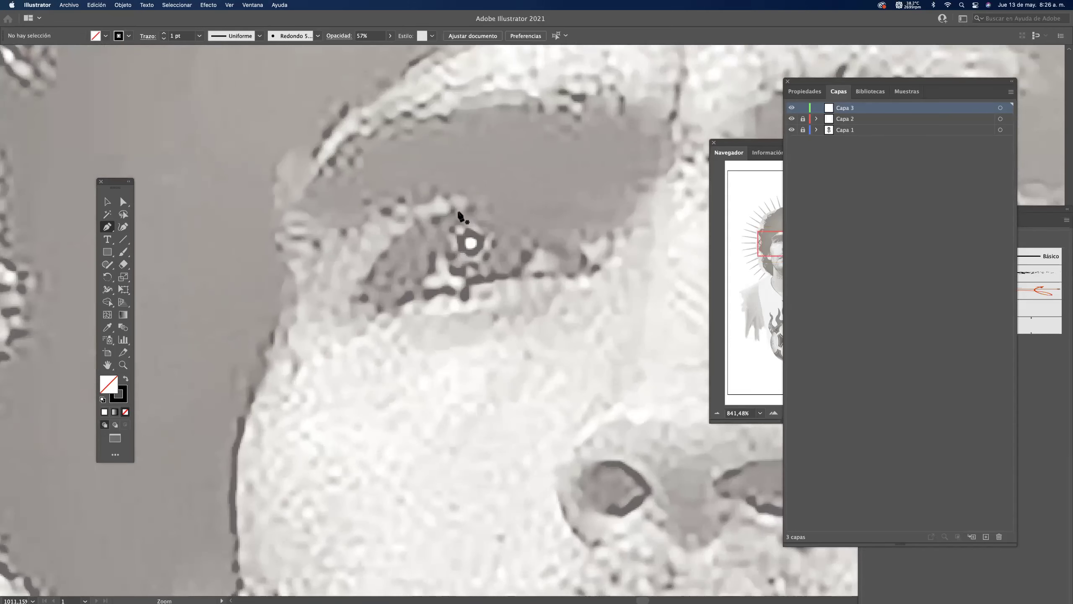
pyautogui.click(463, 207)
pyautogui.moveTo(344, 309); pyautogui.dragTo(343, 329)
pyautogui.click(342, 327)
pyautogui.click(399, 309)
pyautogui.click(460, 297)
# Continue the eye path around the iris's lower edge, through the inner corner and up the side of the nose to the brow.
pyautogui.moveTo(416, 291); pyautogui.dragTo(580, 242)
pyautogui.click(433, 259)
pyautogui.click(446, 254)
pyautogui.click(544, 246)
pyautogui.click(563, 258)
pyautogui.click(532, 274)
pyautogui.moveTo(600, 233)
pyautogui.mouseDown()
pyautogui.moveTo(676, 171)
pyautogui.moveTo(656, 158)
pyautogui.moveTo(434, 306)
pyautogui.moveTo(450, 239)
pyautogui.moveTo(397, 238)
pyautogui.moveTo(378, 222)
pyautogui.moveTo(334, 227)
pyautogui.mouseUp()
pyautogui.click(439, 213)
pyautogui.click(365, 217)
pyautogui.click(379, 240)
pyautogui.click(354, 249)
# Trace the left-hand eyebrow's upper edge with pointed hair tips, from the nose side out to the brow's tail.
pyautogui.moveTo(330, 264); pyautogui.dragTo(559, 201)
pyautogui.moveTo(541, 185); pyautogui.dragTo(447, 191)
pyautogui.click(446, 191)
pyautogui.click(461, 197)
pyautogui.click(417, 201)
pyautogui.click(368, 206)
pyautogui.click(388, 215)
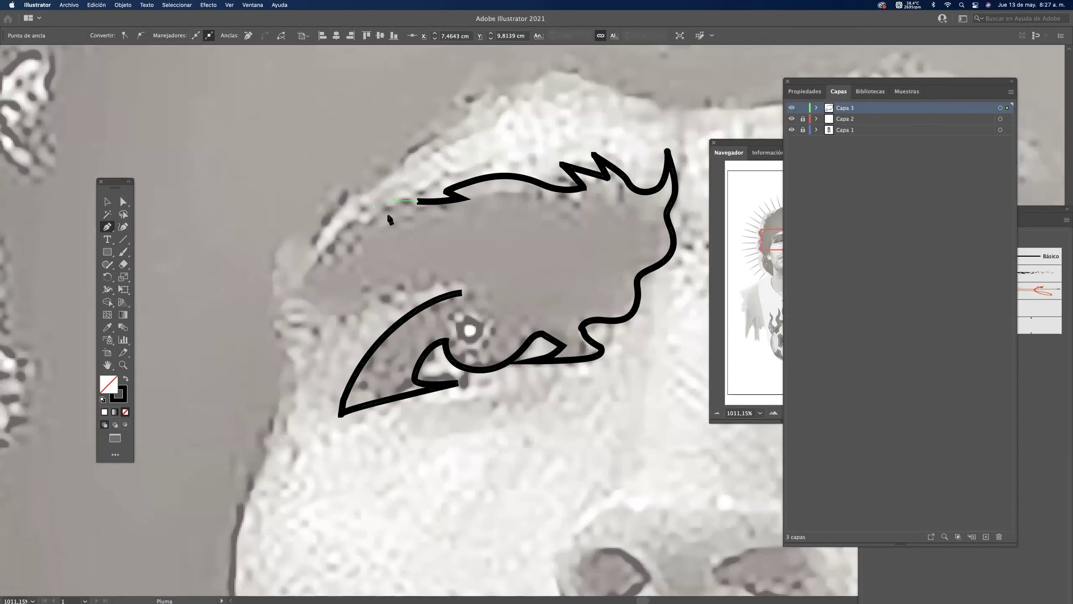
pyautogui.click(346, 225)
pyautogui.click(304, 267)
pyautogui.click(287, 300)
# Toggle Capa 2's visibility to compare the trace with the photo, and close the path along the brow's jagged tail and lower edge.
pyautogui.scroll(-5, 329, 287)
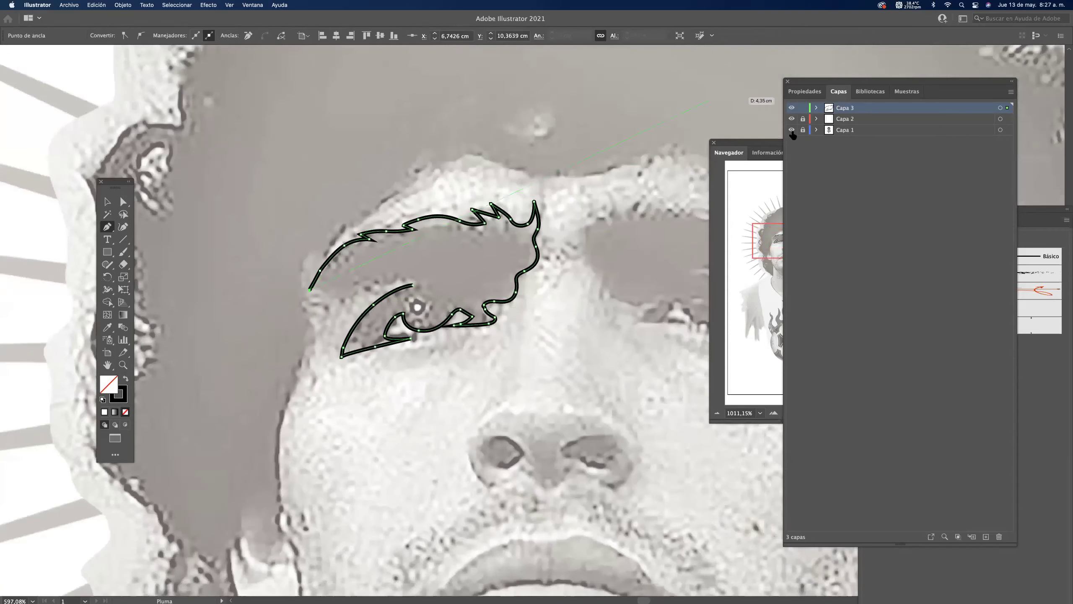
pyautogui.click(792, 120)
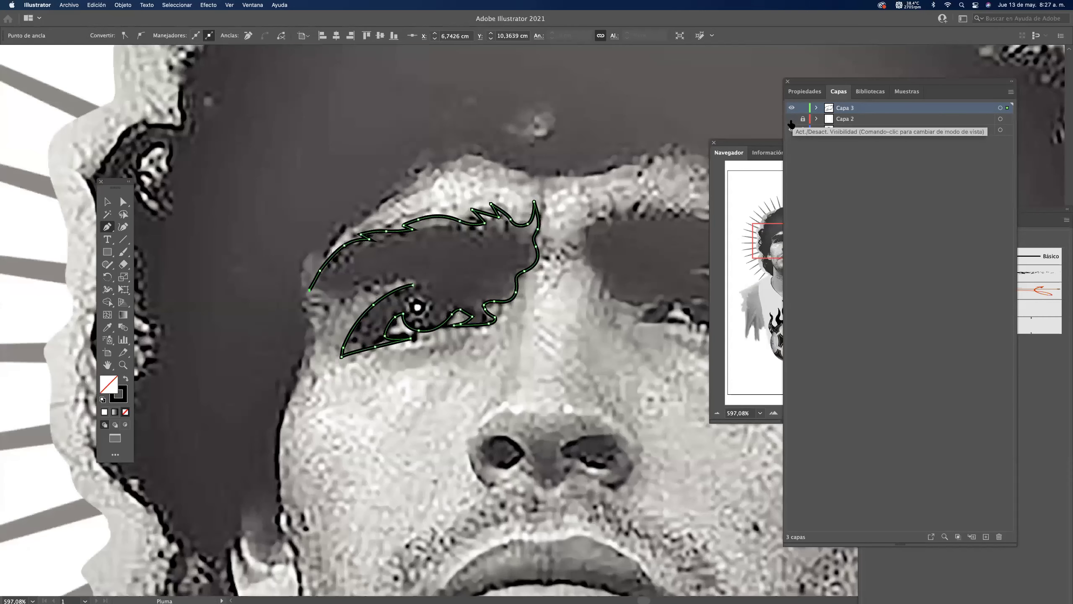
pyautogui.click(791, 119)
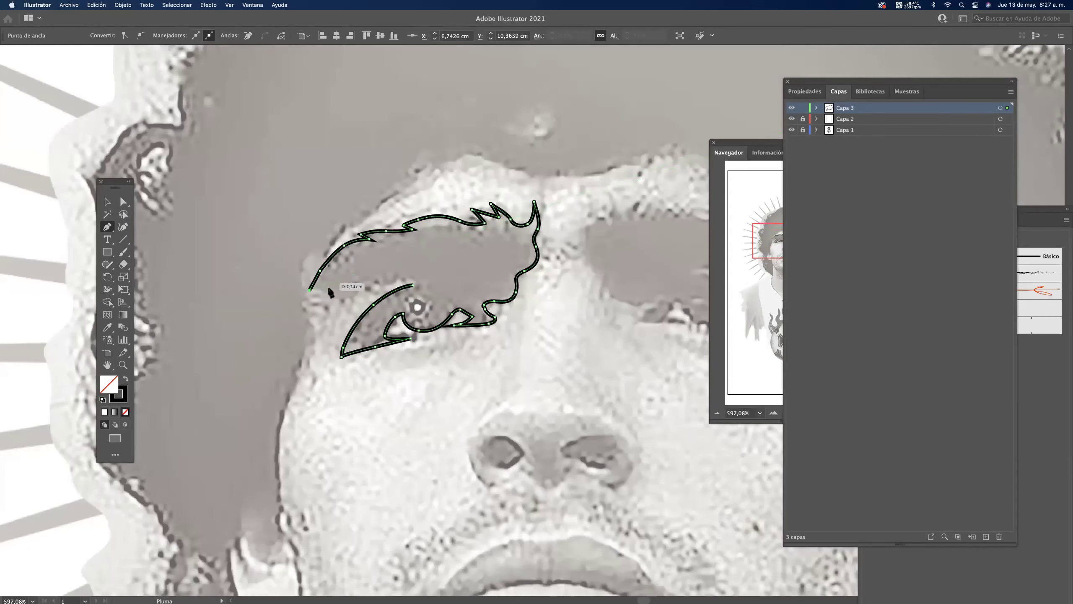
pyautogui.click(321, 289)
pyautogui.click(317, 309)
pyautogui.click(334, 309)
pyautogui.click(346, 296)
pyautogui.click(374, 284)
pyautogui.click(414, 285)
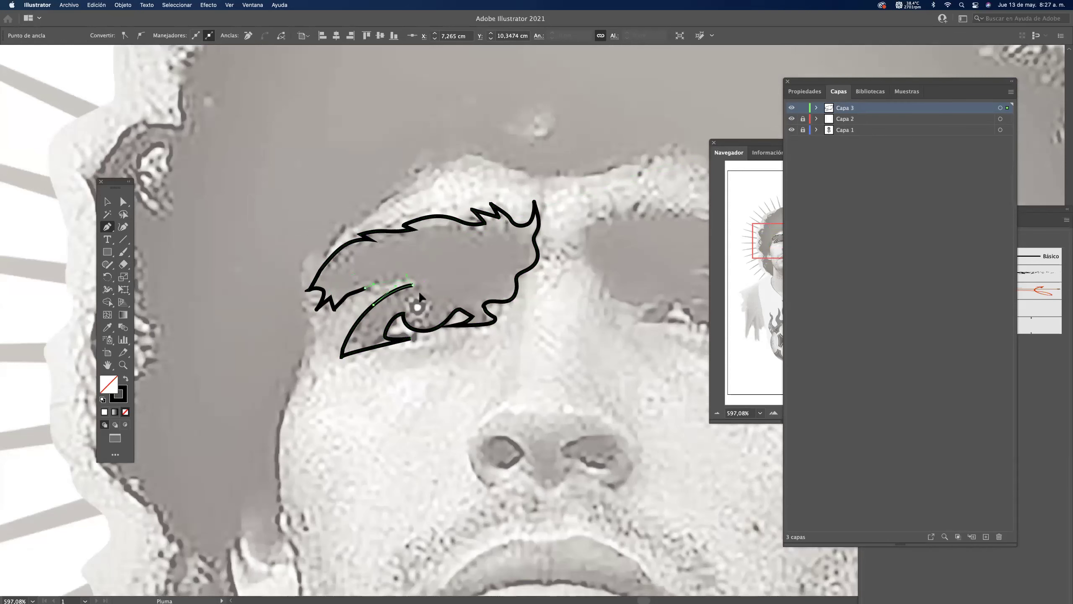
# Trace the highlight in the left-hand eye's iris as a small closed circle with the Pen tool and deselect it.
pyautogui.scroll(3, 415, 287)
pyautogui.click(418, 280)
pyautogui.moveTo(403, 304); pyautogui.dragTo(443, 284)
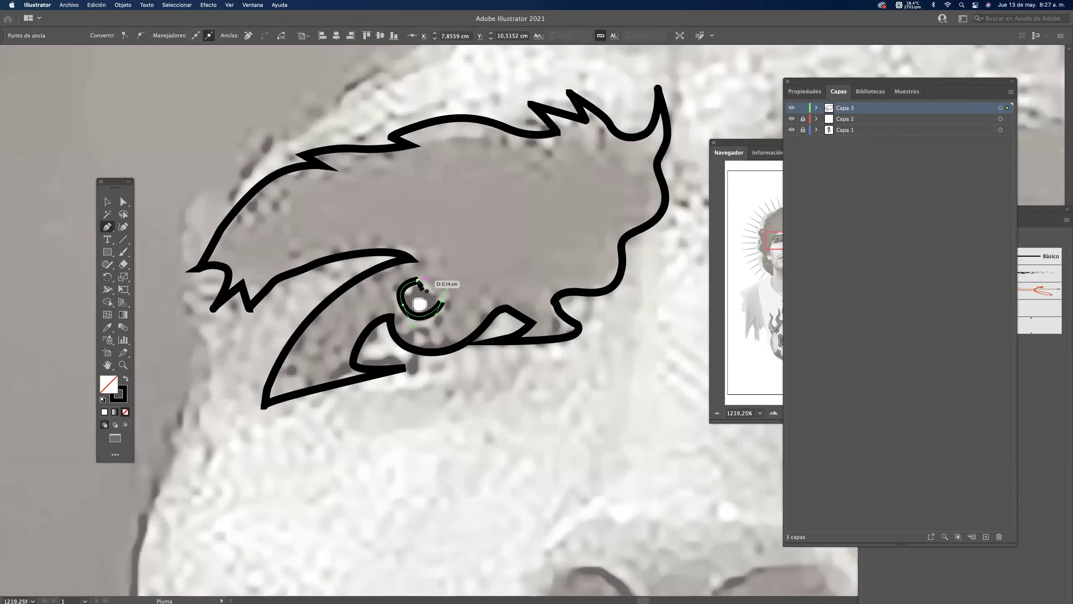
pyautogui.click(418, 279)
pyautogui.click(123, 201)
pyautogui.click(154, 168)
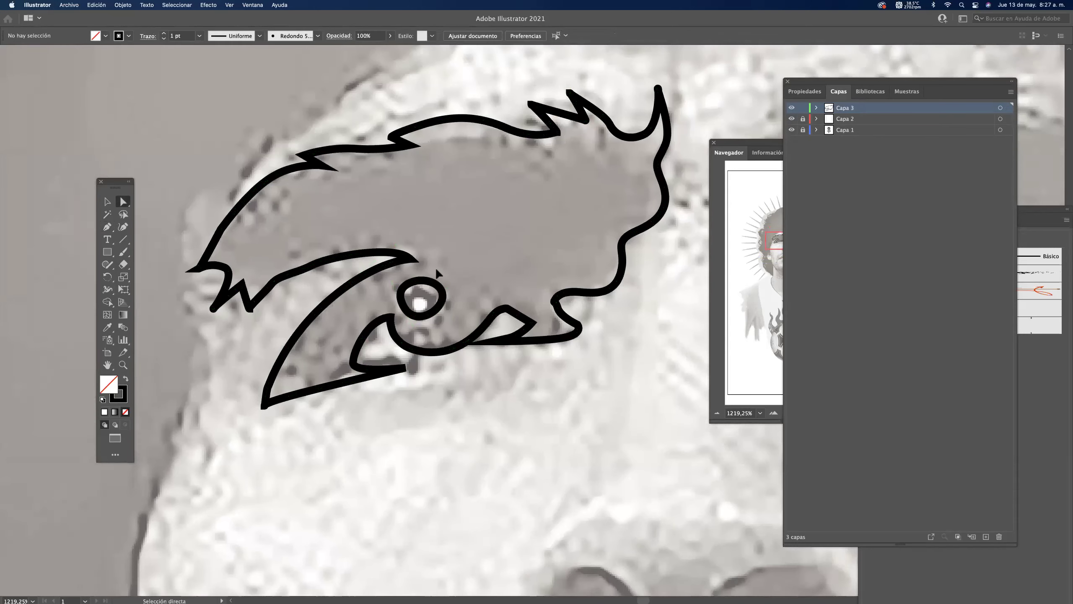
# Bring the Buscatrazos panel into view and arrange it with the Navegador and Capas panels away from the traced eye.
pyautogui.moveTo(863, 82); pyautogui.dragTo(652, 417)
pyautogui.moveTo(798, 148); pyautogui.dragTo(710, 68)
pyautogui.moveTo(663, 416); pyautogui.dragTo(729, 197)
pyautogui.click(252, 4)
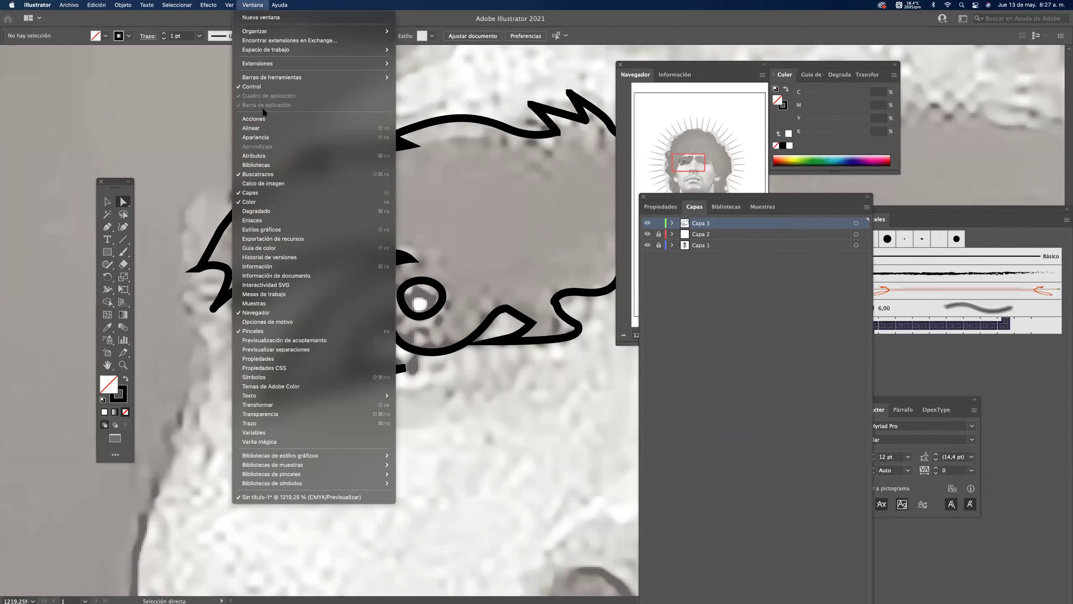
pyautogui.click(267, 175)
pyautogui.moveTo(922, 237); pyautogui.dragTo(465, 407)
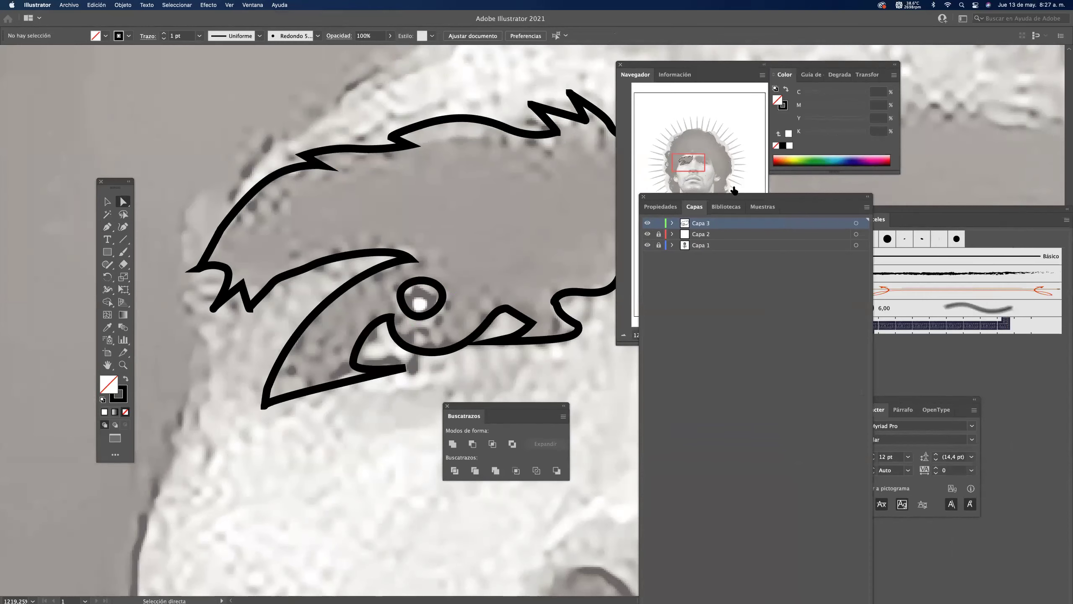
pyautogui.moveTo(739, 199); pyautogui.dragTo(890, 77)
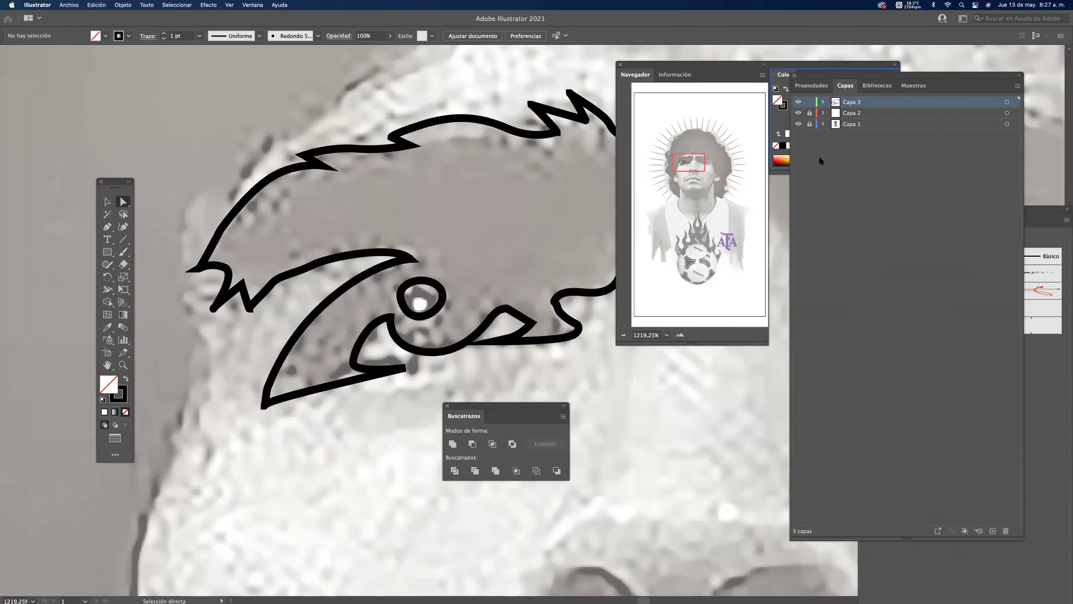
pyautogui.moveTo(523, 405); pyautogui.dragTo(717, 362)
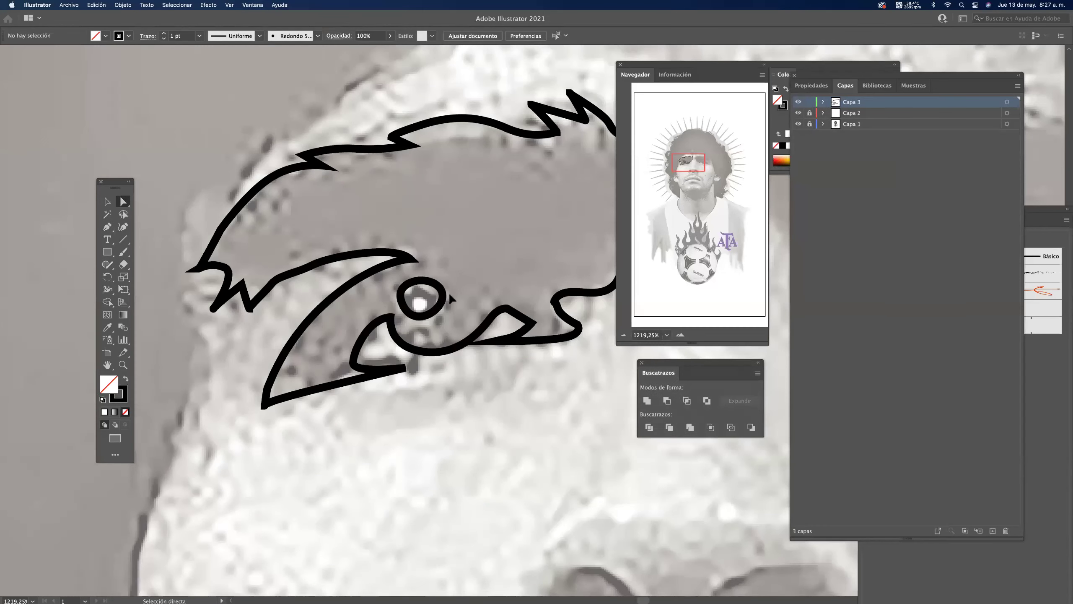
# Subtract the small circle from the left-hand eye shape, and swap fill and stroke to make it solid black without an outline.
pyautogui.moveTo(464, 367); pyautogui.dragTo(464, 367)
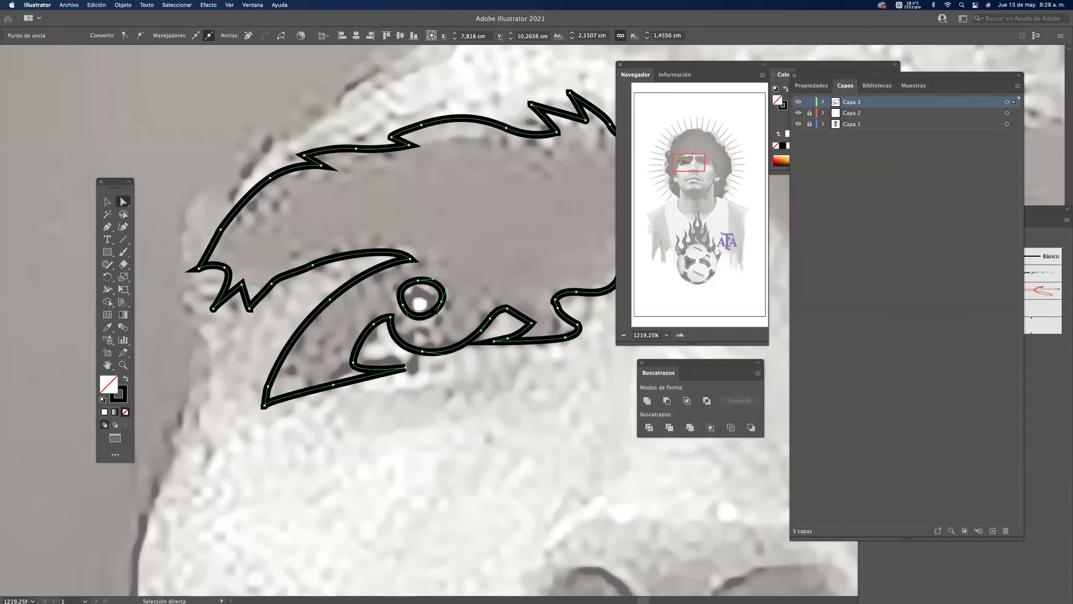
pyautogui.click(666, 401)
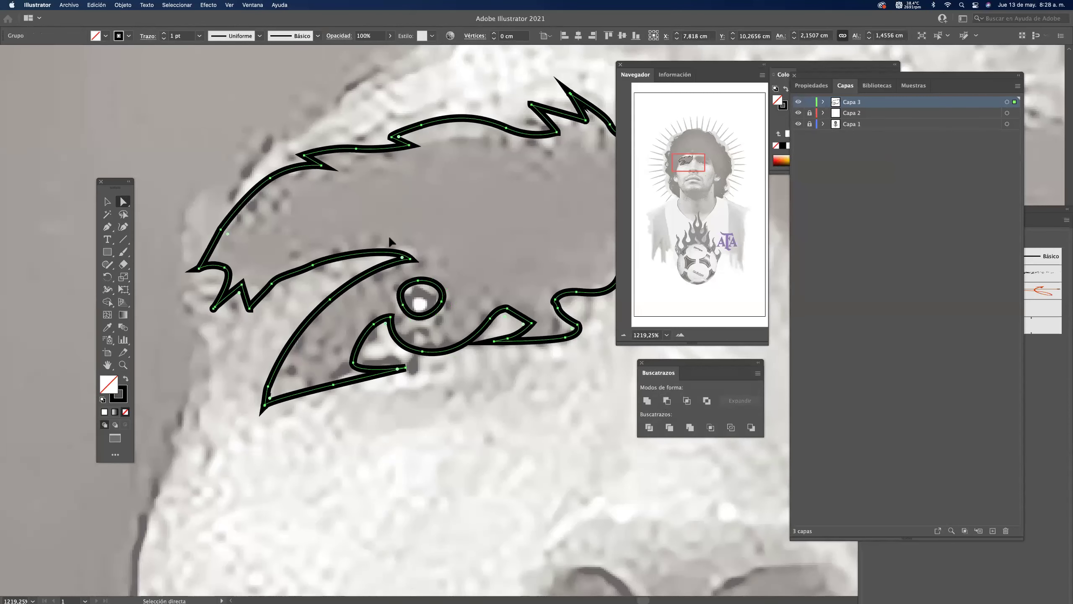
pyautogui.moveTo(389, 229); pyautogui.dragTo(212, 275)
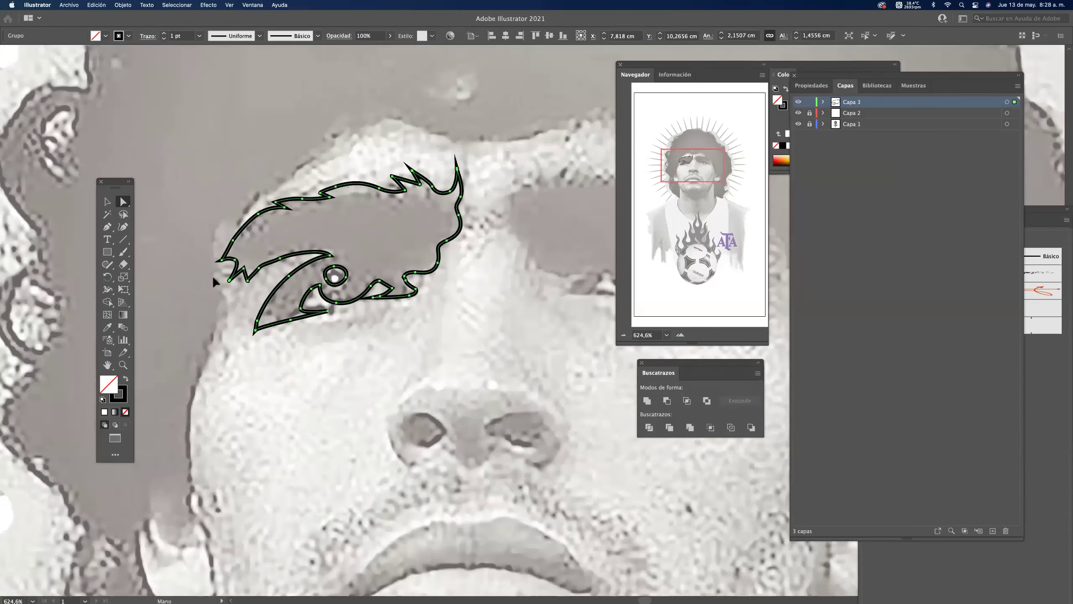
pyautogui.click(125, 380)
pyautogui.click(381, 322)
# Hide Capa 1 to view the black eye shape on its own, and show the layer again.
pyautogui.moveTo(454, 237); pyautogui.dragTo(363, 215)
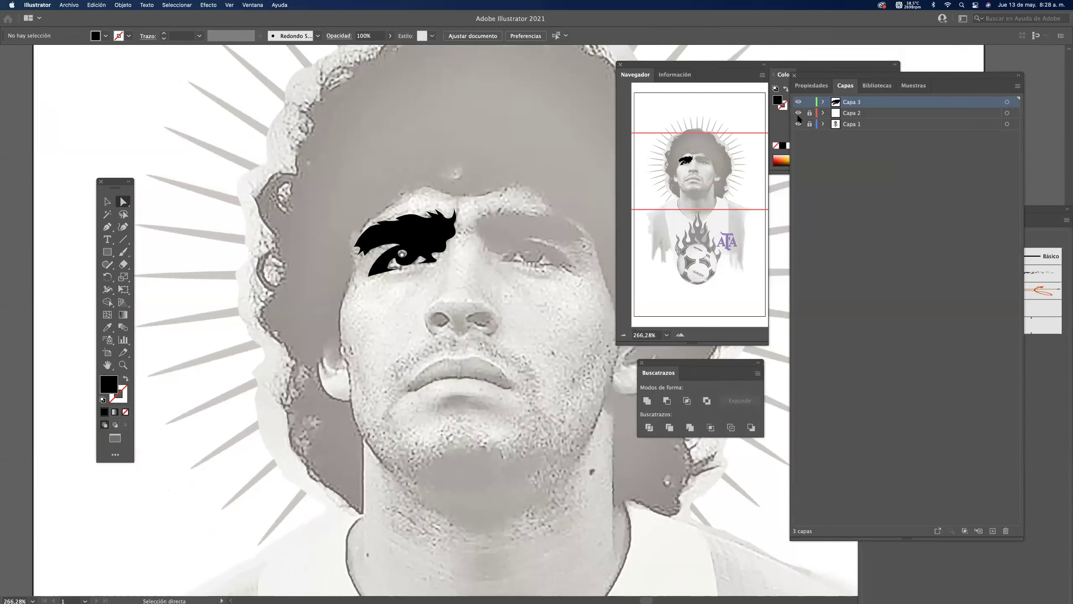
pyautogui.click(798, 124)
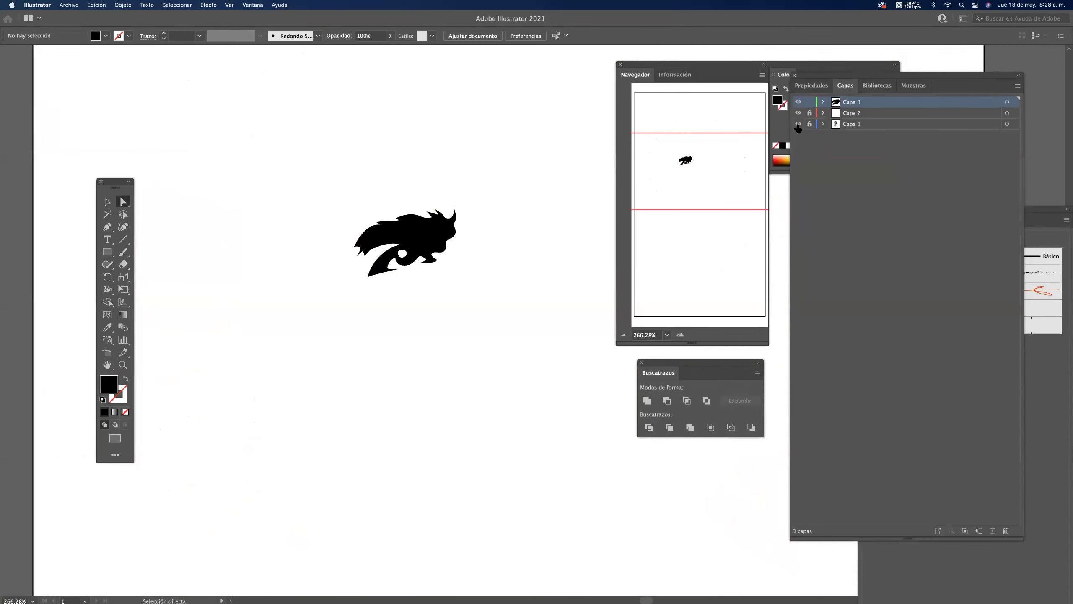
pyautogui.click(798, 125)
# Start a Pen path down the inner edge of the right-hand brow, swapping to no fill and a black stroke.
pyautogui.click(597, 224)
pyautogui.press('p')
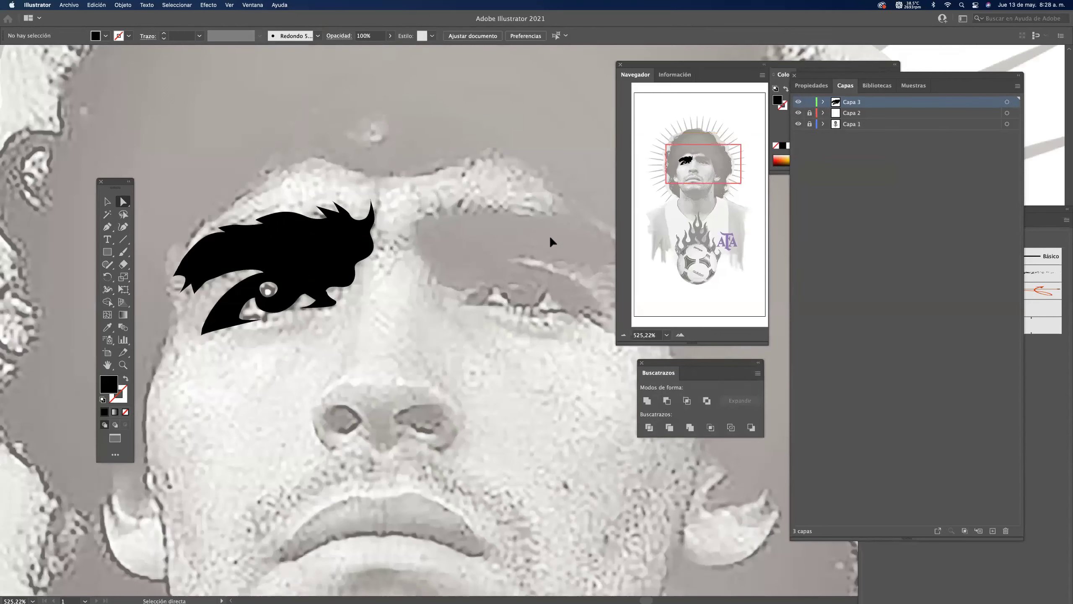
pyautogui.click(422, 224)
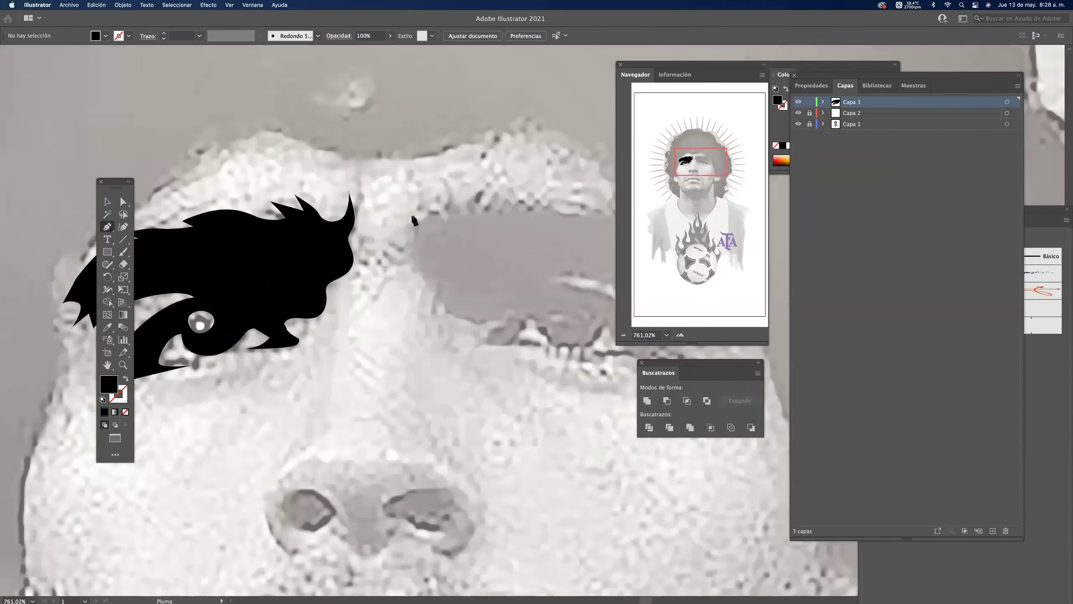
pyautogui.moveTo(414, 211); pyautogui.dragTo(413, 246)
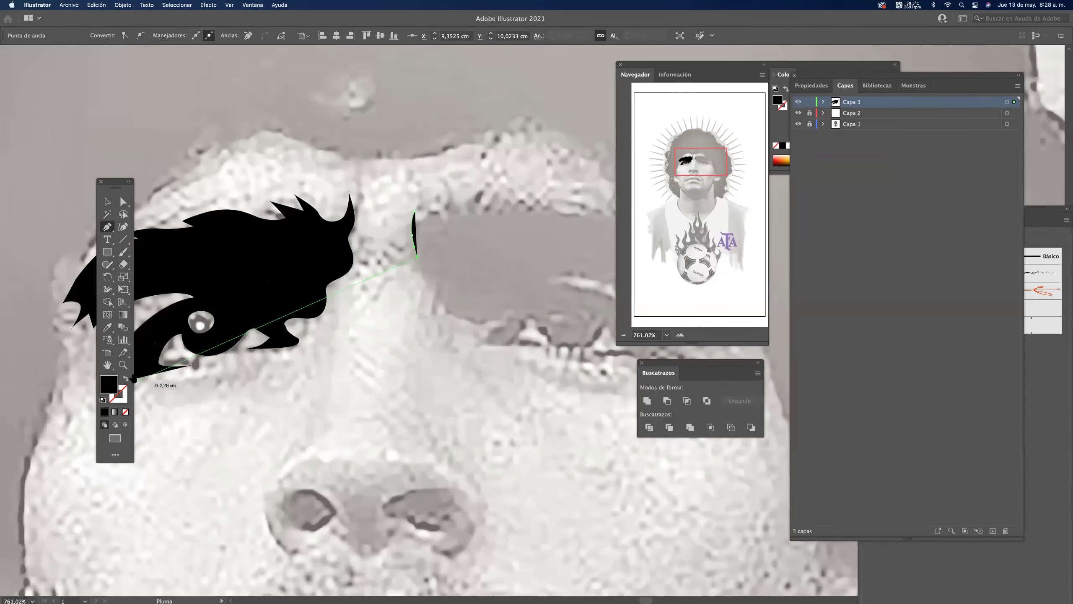
pyautogui.hotkey('shift', 'x')
pyautogui.click(430, 287)
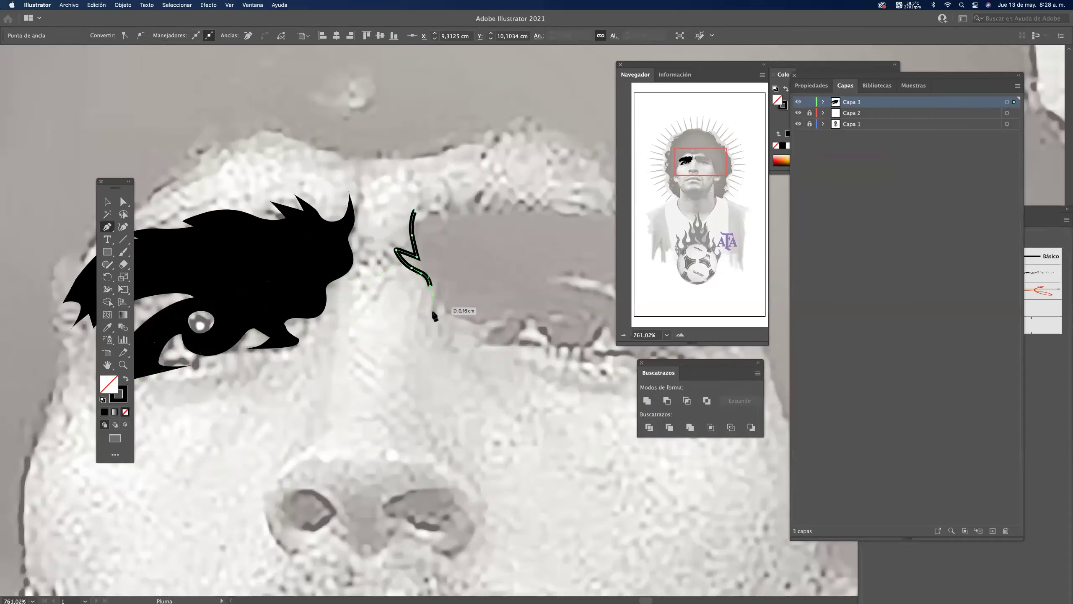
# Continue the path along the right-hand eye's inner corner, lower lid and the underside of the iris.
pyautogui.click(481, 322)
pyautogui.moveTo(502, 316); pyautogui.dragTo(368, 299)
pyautogui.click(369, 269)
pyautogui.moveTo(437, 277); pyautogui.dragTo(442, 269)
pyautogui.click(449, 273)
pyautogui.click(471, 299)
pyautogui.click(437, 298)
# Trace the right-hand eye's pointed outer corner, the lid crease and the tail of the eyebrow.
pyautogui.moveTo(477, 312); pyautogui.dragTo(528, 334)
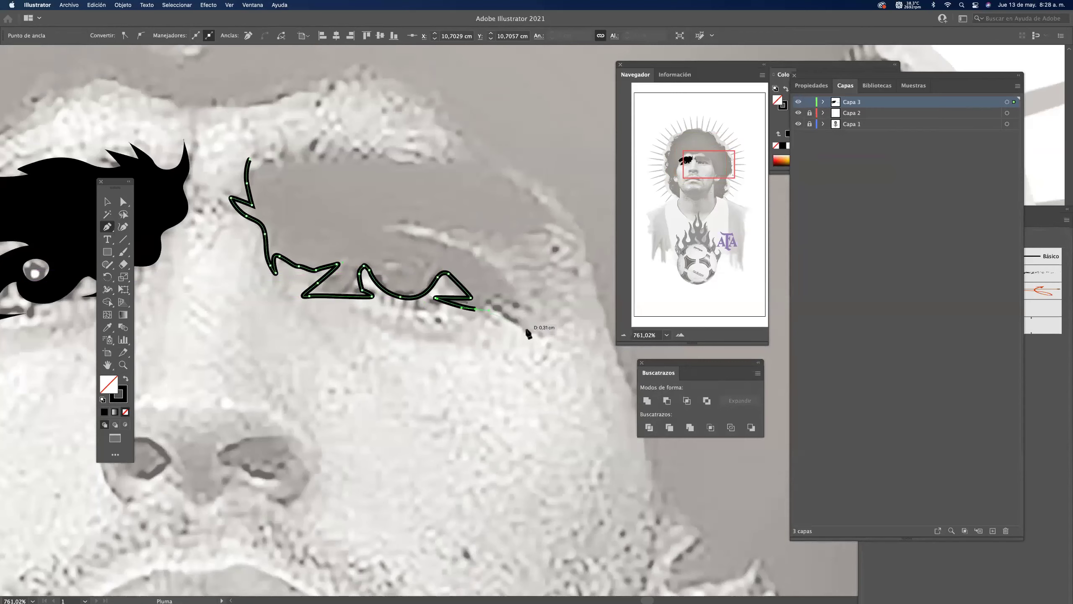
pyautogui.click(503, 307)
pyautogui.moveTo(380, 228); pyautogui.dragTo(514, 236)
pyautogui.click(566, 220)
pyautogui.moveTo(515, 190); pyautogui.dragTo(433, 154)
# Trace the right-hand eyebrow's upper edge inward from the tail with small jagged hair tips.
pyautogui.click(457, 153)
pyautogui.click(447, 162)
pyautogui.moveTo(425, 155); pyautogui.dragTo(419, 155)
pyautogui.click(385, 146)
pyautogui.click(362, 155)
pyautogui.click(359, 146)
pyautogui.moveTo(340, 151); pyautogui.dragTo(310, 139)
pyautogui.click(331, 149)
pyautogui.click(332, 141)
pyautogui.click(327, 144)
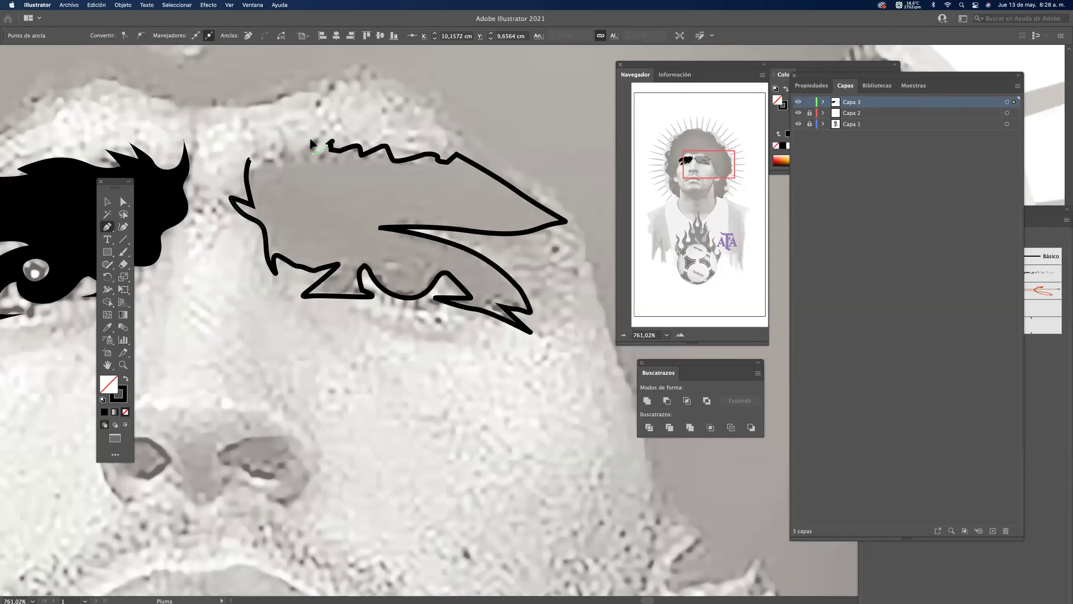
# Add the last hair tips at the right-hand brow's inner end, close the path at its starting point and deselect it.
pyautogui.click(282, 141)
pyautogui.click(263, 155)
pyautogui.click(255, 146)
pyautogui.moveTo(249, 160); pyautogui.dragTo(251, 164)
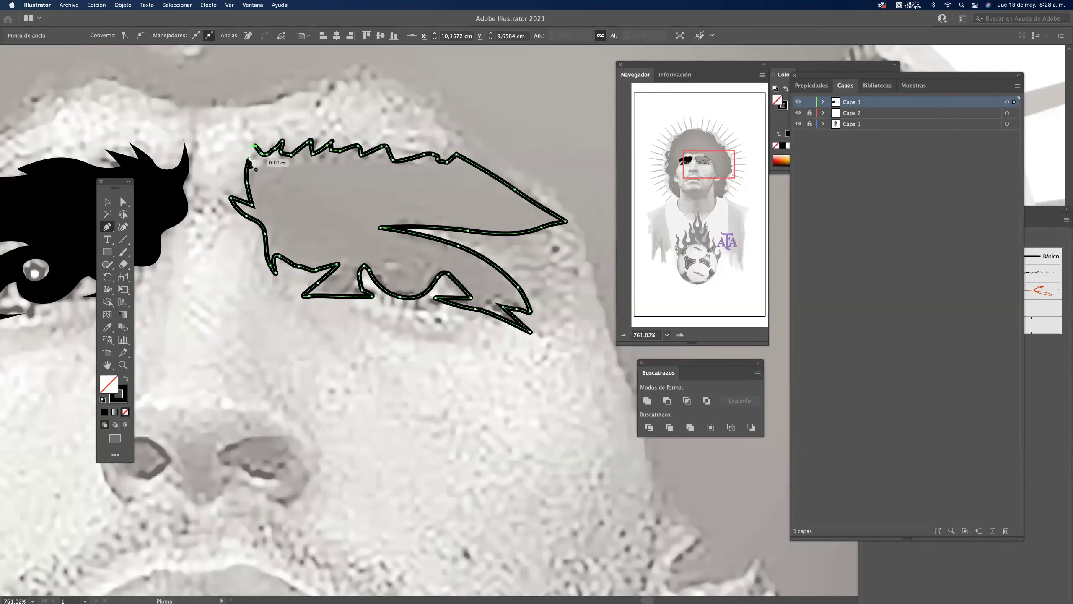
pyautogui.moveTo(351, 204); pyautogui.dragTo(188, 237)
pyautogui.moveTo(294, 260); pyautogui.dragTo(400, 264)
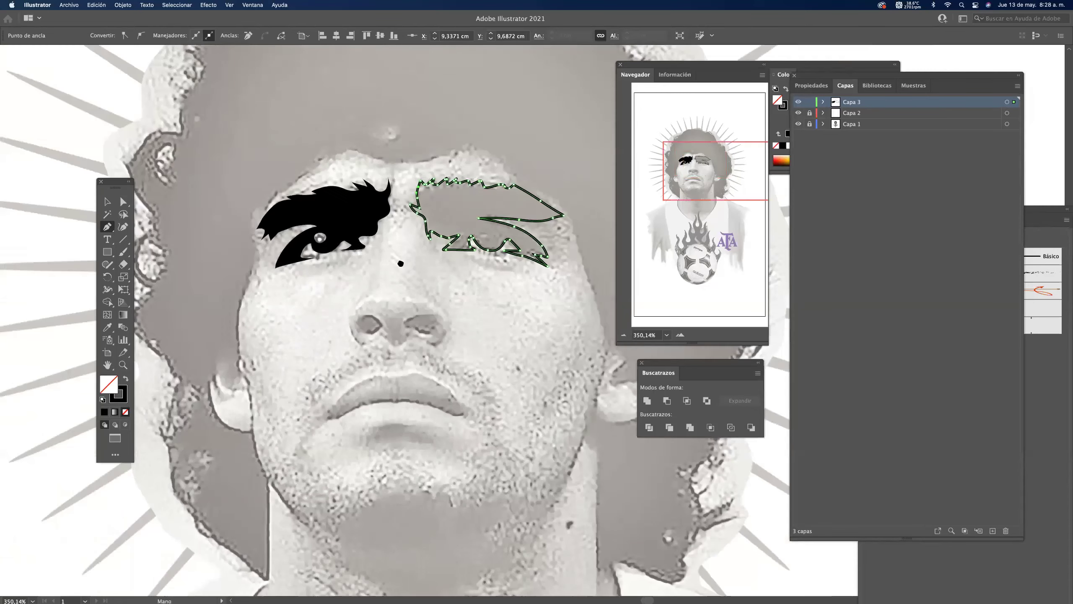
pyautogui.click(105, 204)
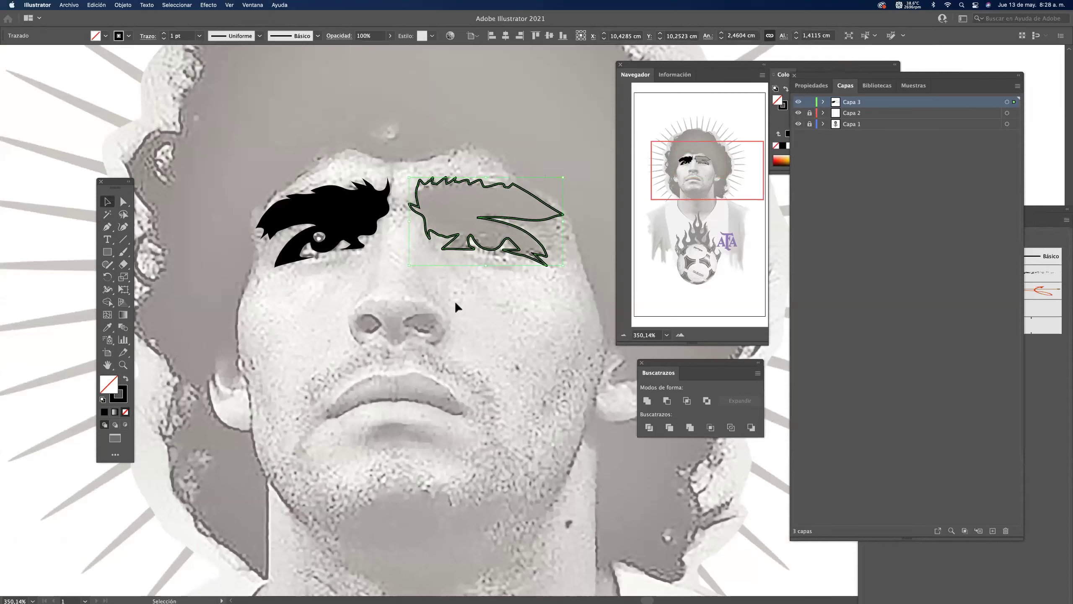
pyautogui.click(379, 308)
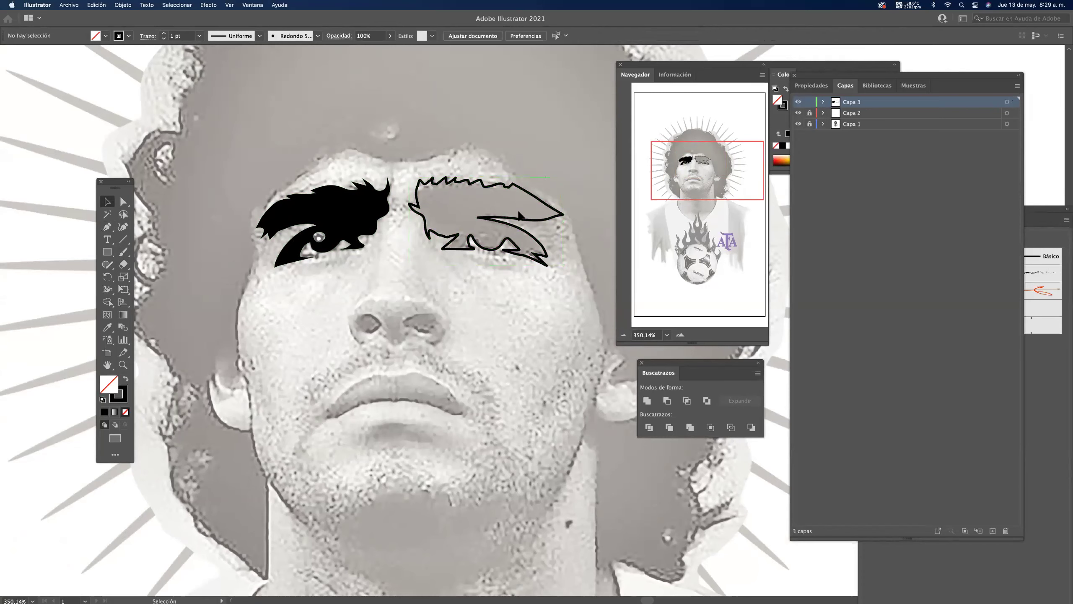
# Trace a small closed circle for the highlight inside the right-hand eye's iris.
pyautogui.scroll(6, 494, 214)
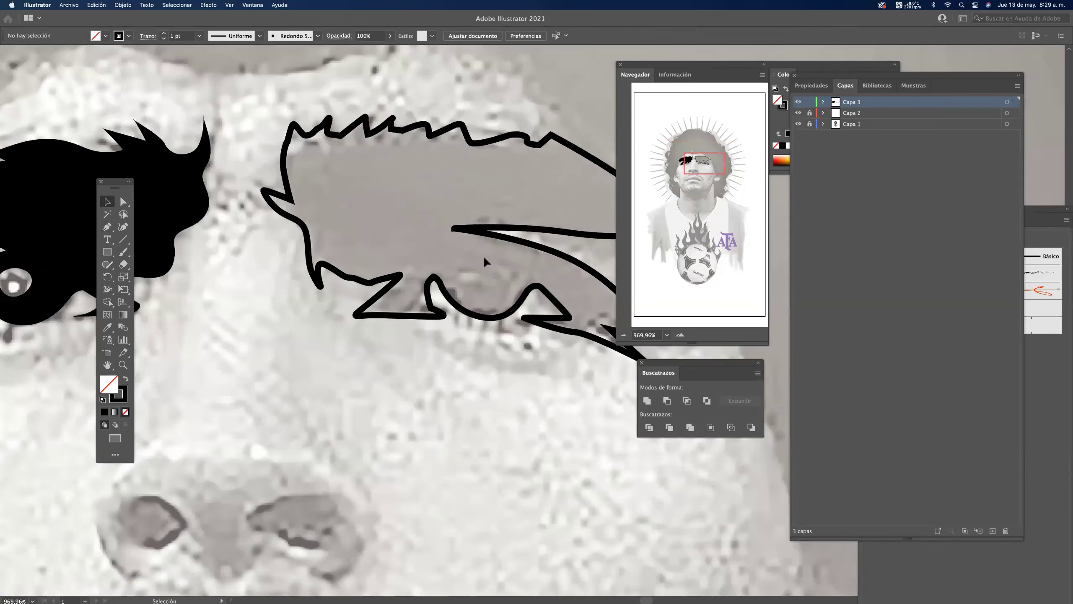
pyautogui.press('p')
pyautogui.moveTo(472, 289)
pyautogui.mouseDown()
pyautogui.moveTo(484, 293)
pyautogui.moveTo(492, 271)
pyautogui.moveTo(462, 276)
pyautogui.mouseUp()
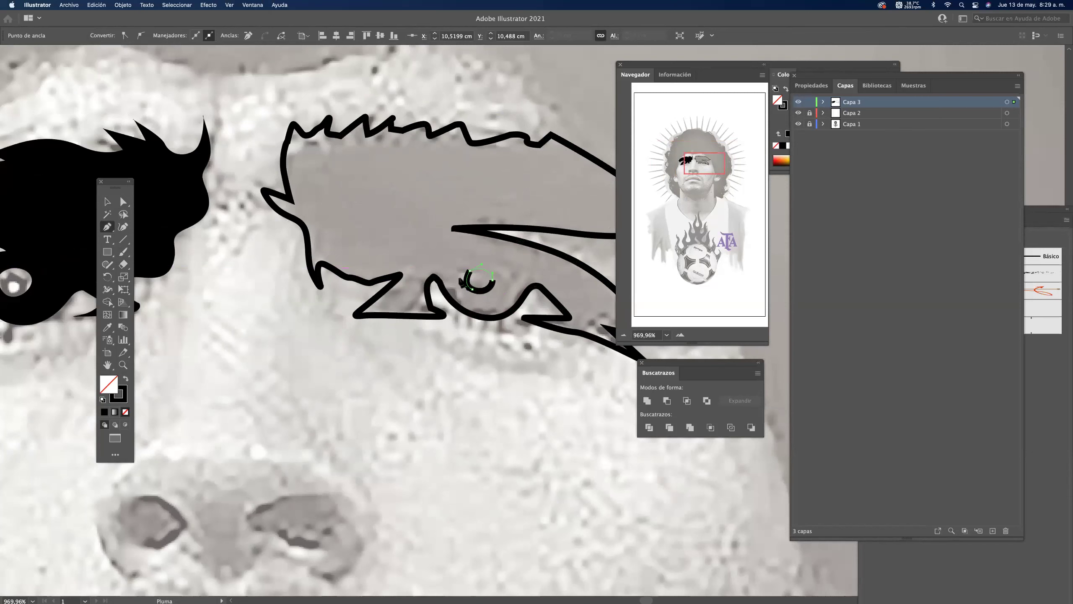
pyautogui.click(108, 202)
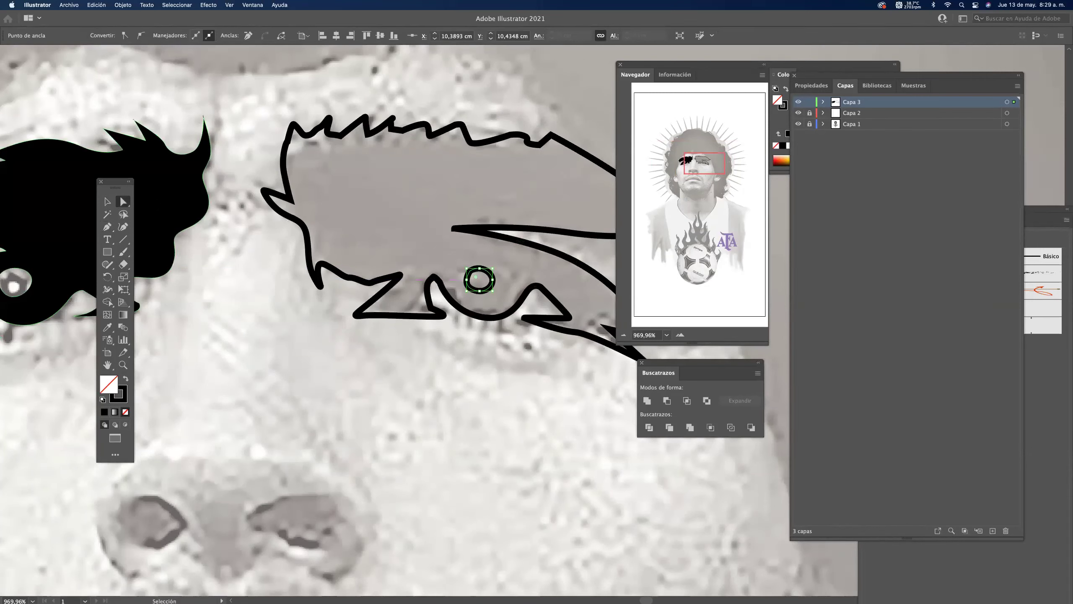
# Select the right-hand eye outline together with its highlight circle and subtract the circle from the shape.
pyautogui.press('a')
pyautogui.moveTo(539, 367); pyautogui.dragTo(539, 367)
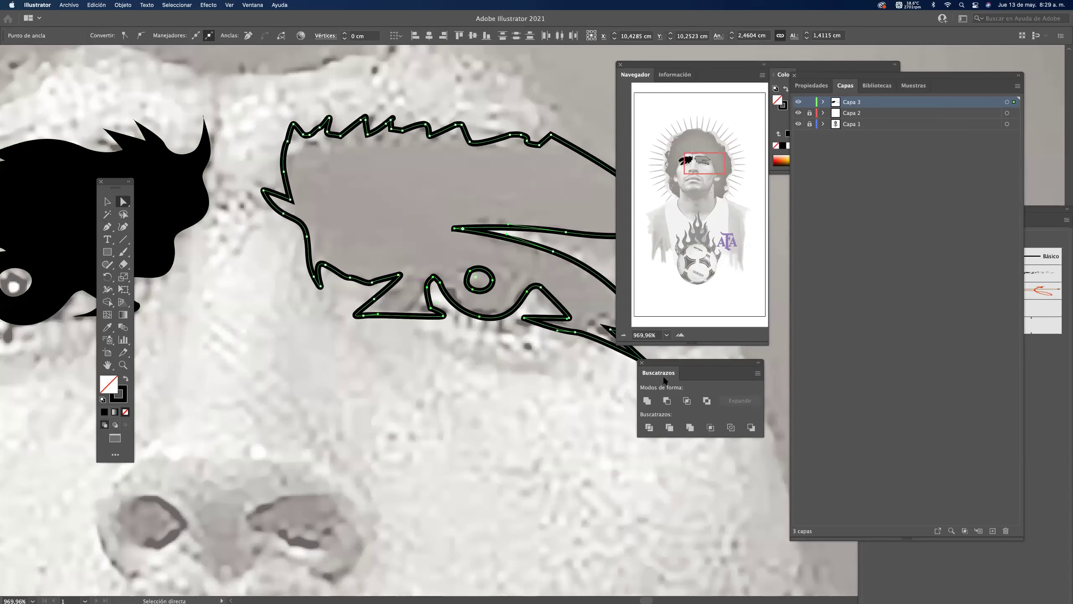
pyautogui.click(666, 401)
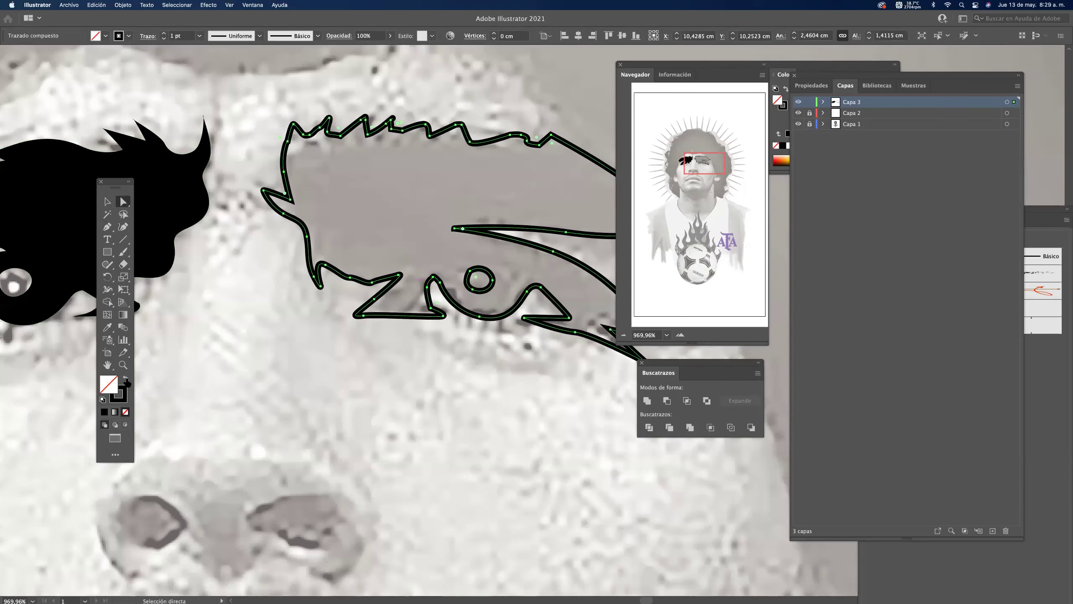
# Turn the right-hand eye and brow shape into a solid black fill without stroke and deselect it.
pyautogui.click(126, 379)
pyautogui.click(400, 366)
pyautogui.moveTo(399, 256); pyautogui.dragTo(241, 262)
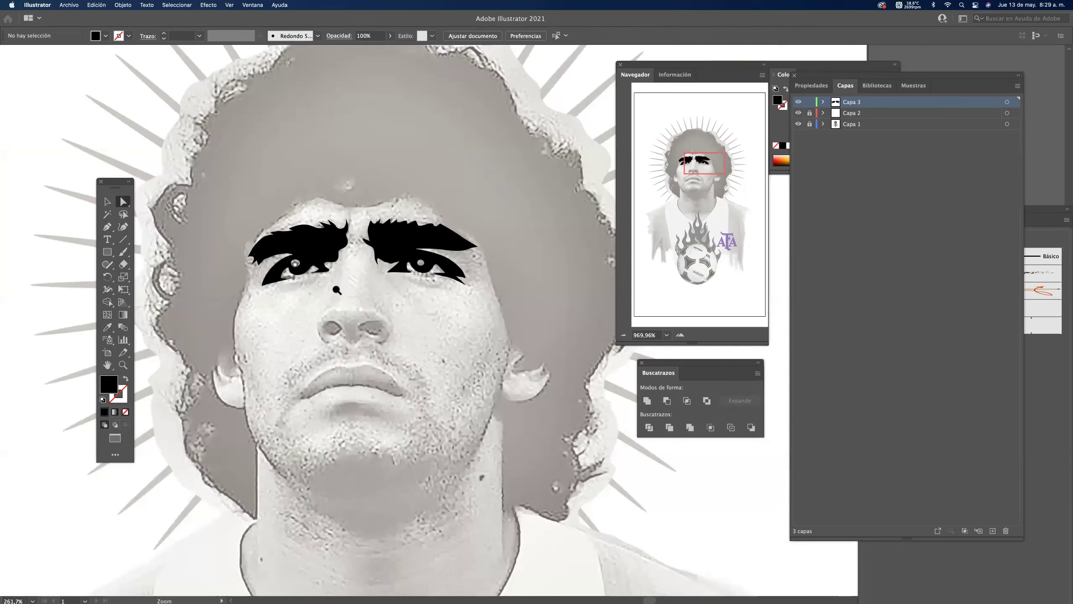
# Trace the left-hand nostril as a closed outline with a notched inner end, using a black stroke and no fill.
pyautogui.moveTo(346, 340); pyautogui.dragTo(427, 337)
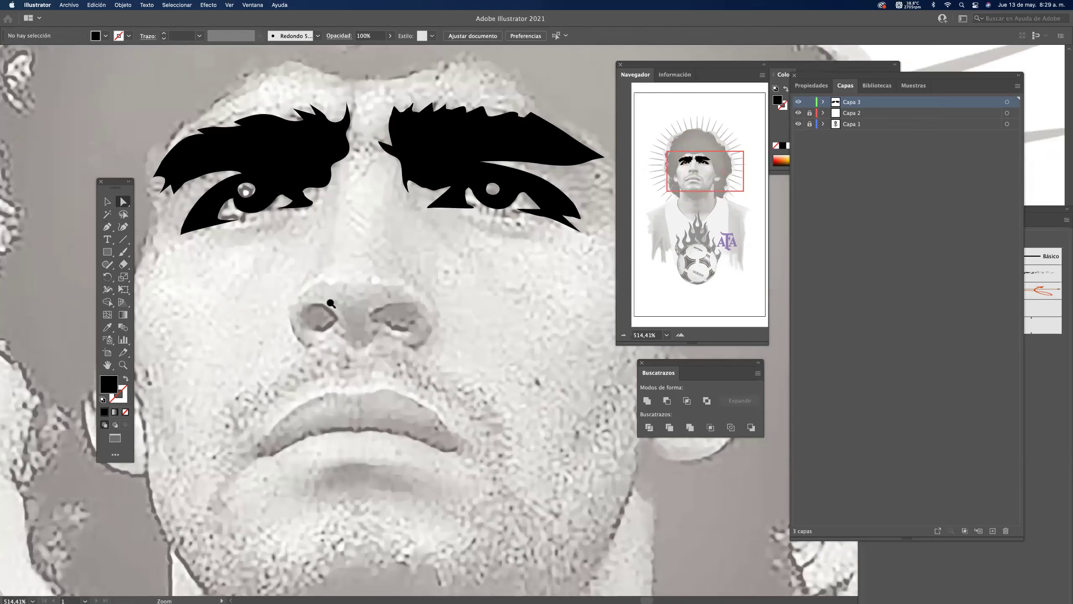
pyautogui.moveTo(331, 303); pyautogui.dragTo(342, 180)
pyautogui.press('p')
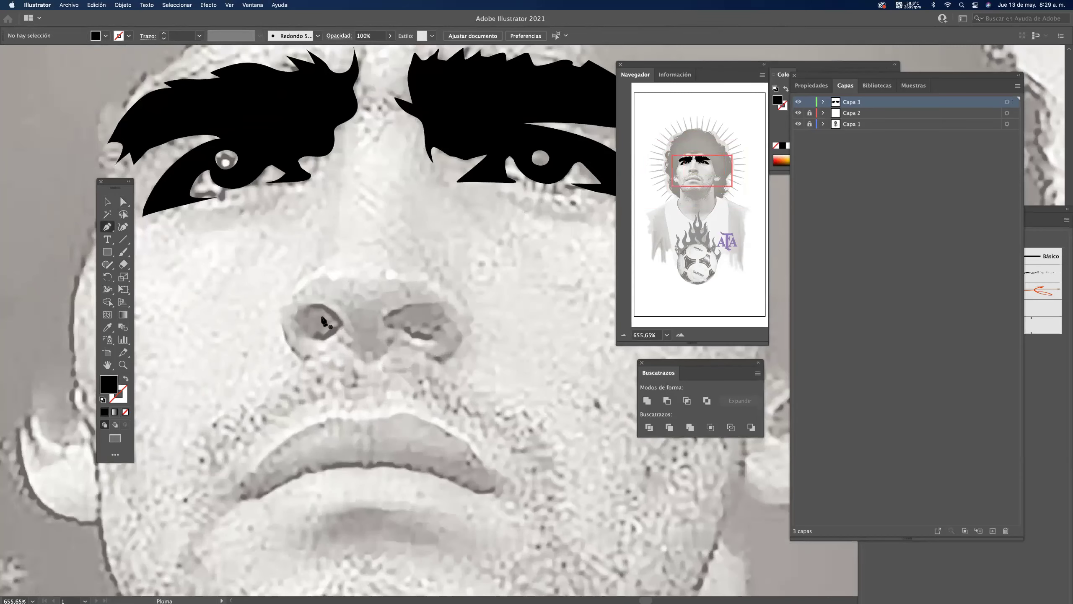
pyautogui.moveTo(348, 315); pyautogui.dragTo(372, 328)
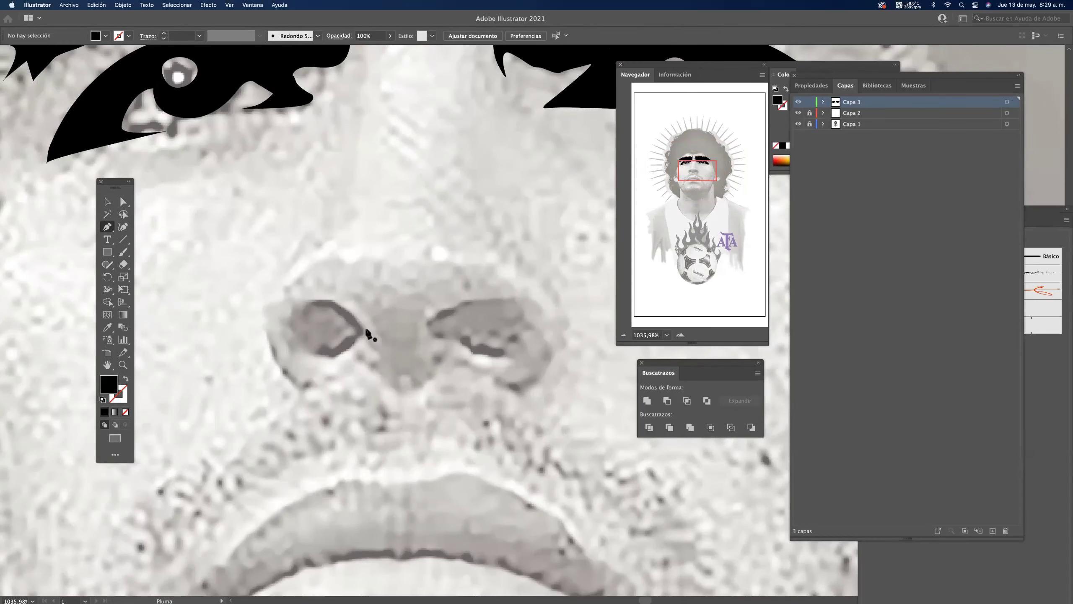
pyautogui.click(368, 333)
pyautogui.moveTo(293, 312)
pyautogui.mouseDown()
pyautogui.moveTo(288, 323)
pyautogui.moveTo(312, 354)
pyautogui.moveTo(355, 345)
pyautogui.mouseUp()
pyautogui.click(125, 378)
pyautogui.click(355, 345)
pyautogui.click(344, 329)
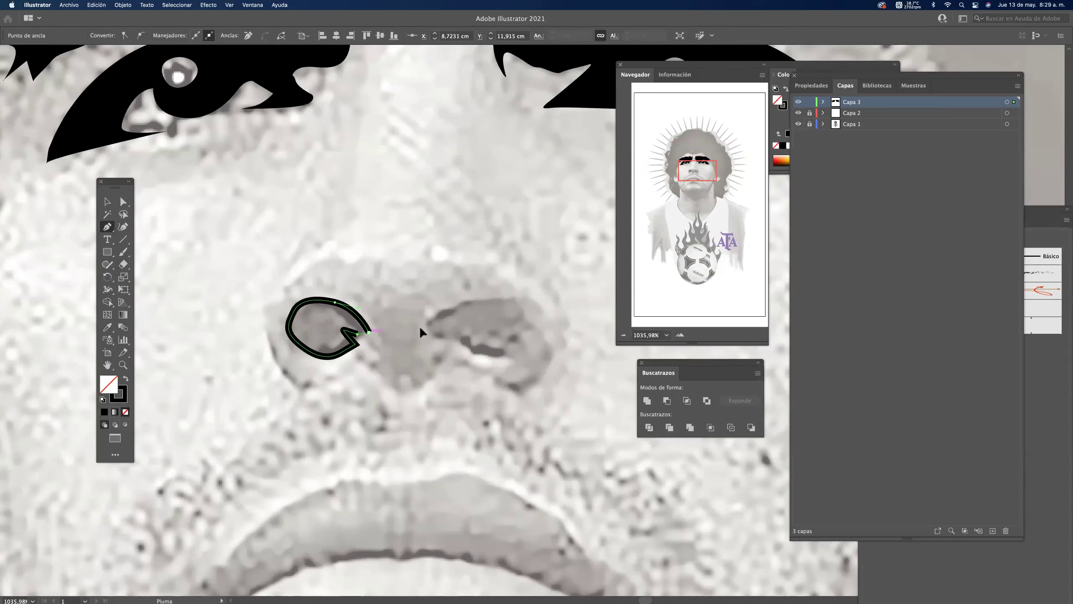
pyautogui.keyDown('super'); pyautogui.click(420, 329); pyautogui.keyUp('super')
# Trace the right-hand nostril as a closed outline with a pointed inner notch and deselect it.
pyautogui.moveTo(475, 303)
pyautogui.mouseDown()
pyautogui.moveTo(496, 298)
pyautogui.moveTo(539, 320)
pyautogui.mouseUp()
pyautogui.moveTo(506, 354)
pyautogui.mouseDown()
pyautogui.moveTo(435, 337)
pyautogui.moveTo(427, 324)
pyautogui.mouseUp()
pyautogui.keyDown('super'); pyautogui.click(410, 364); pyautogui.keyUp('super')
# Trace a closed crescent for the shadow along the right-hand nose wing.
pyautogui.scroll(-2, 410, 364)
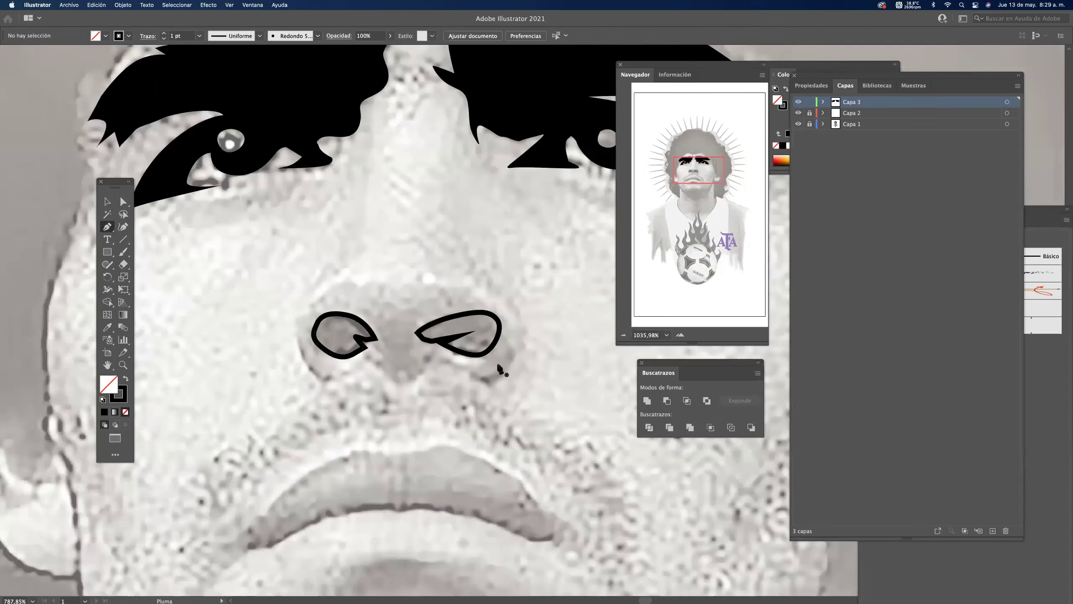
pyautogui.moveTo(473, 372); pyautogui.dragTo(504, 372)
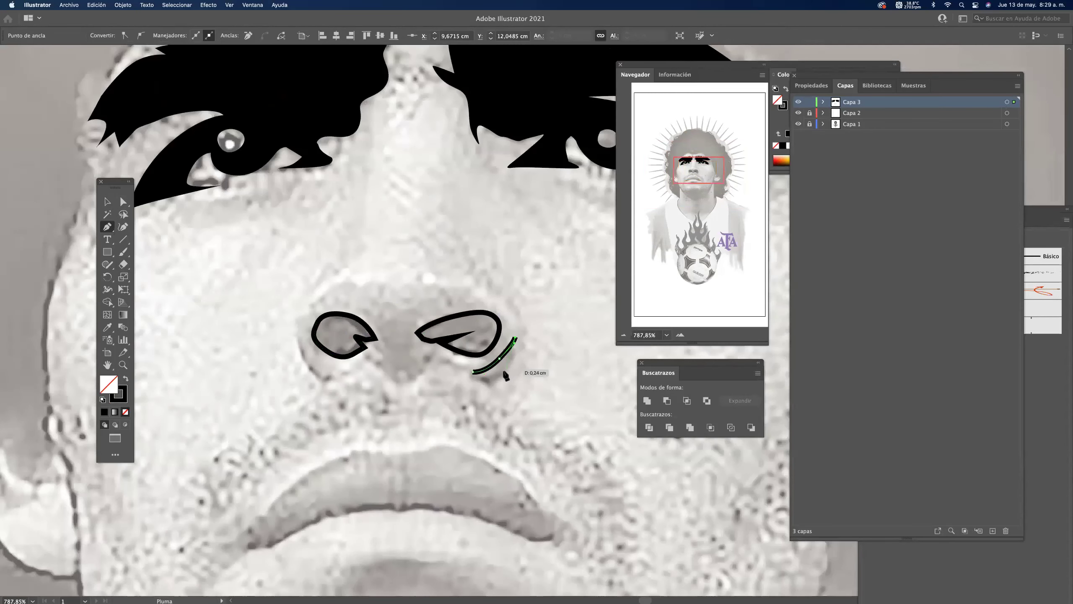
pyautogui.click(473, 371)
pyautogui.keyDown('super'); pyautogui.click(416, 369); pyautogui.keyUp('super')
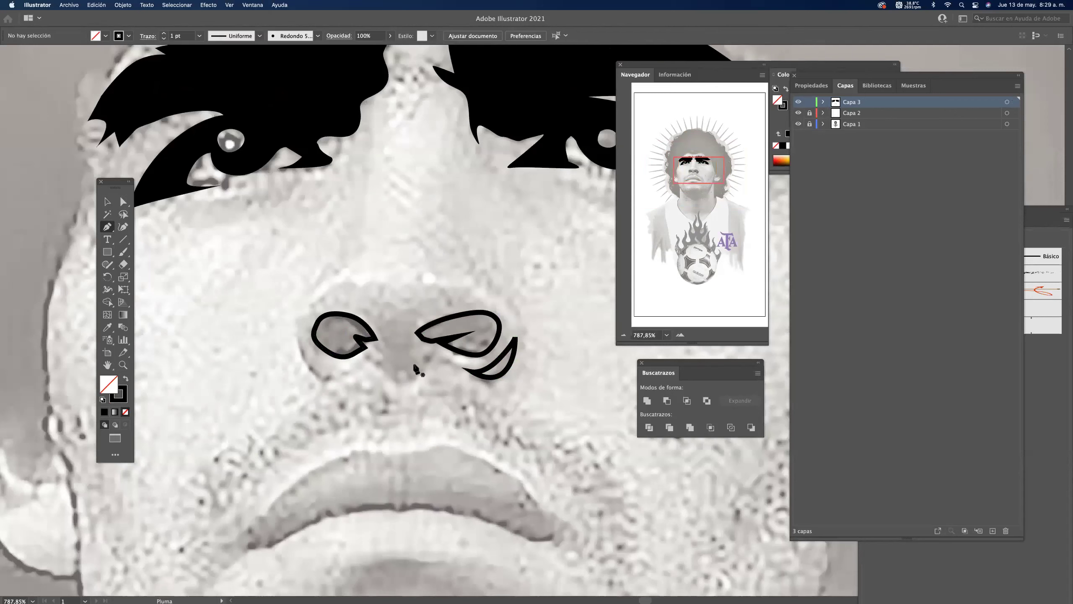
# Trace the shadow under the nose tip as a closed shape with a pointed upper spike.
pyautogui.moveTo(396, 359); pyautogui.dragTo(423, 379)
pyautogui.click(392, 334)
pyautogui.click(423, 367)
pyautogui.keyDown('super'); pyautogui.click(335, 375); pyautogui.keyUp('super')
# Trace a closed crescent for the shadow along the left-hand nose wing and deselect it.
pyautogui.moveTo(337, 373)
pyautogui.mouseDown()
pyautogui.moveTo(315, 366)
pyautogui.moveTo(325, 384)
pyautogui.mouseUp()
pyautogui.click(298, 334)
pyautogui.click(336, 372)
pyautogui.keyDown('super'); pyautogui.click(393, 405); pyautogui.keyUp('super')
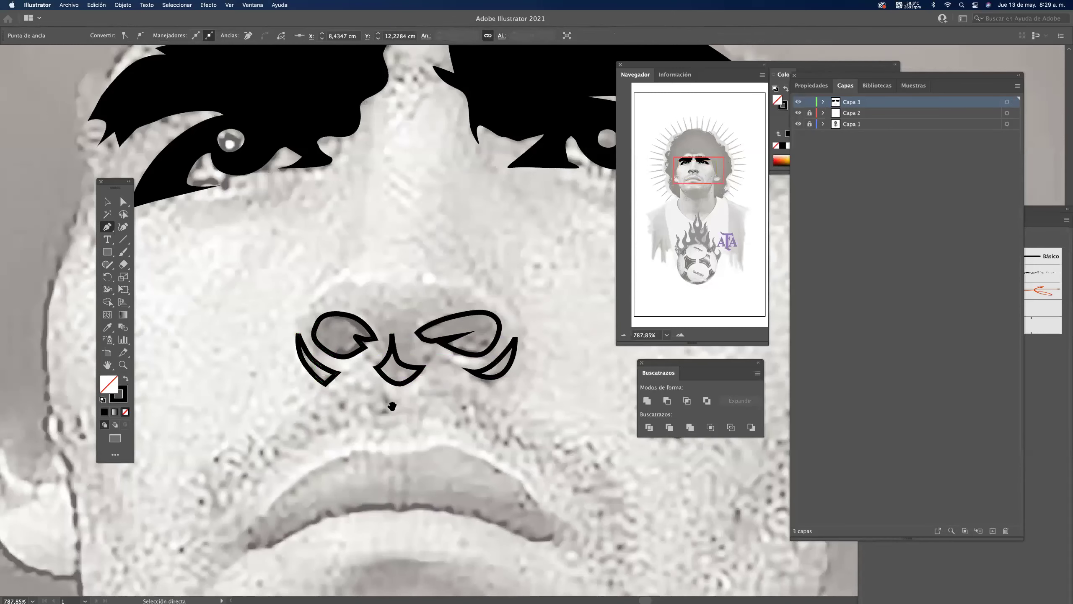
# Start the mouth outline with a curve along the line between the lips, from the left-hand corner to the right-hand corner.
pyautogui.moveTo(373, 430); pyautogui.dragTo(402, 237)
pyautogui.click(268, 354)
pyautogui.moveTo(313, 350)
pyautogui.mouseDown()
pyautogui.moveTo(405, 313)
pyautogui.moveTo(468, 318)
pyautogui.moveTo(580, 353)
pyautogui.mouseUp()
pyautogui.moveTo(594, 344); pyautogui.dragTo(544, 301)
# Trace the right-hand half of the upper lip's shadow with small jagged points up to the centre.
pyautogui.click(574, 329)
pyautogui.click(575, 320)
pyautogui.click(566, 313)
pyautogui.moveTo(530, 306); pyautogui.dragTo(498, 298)
pyautogui.click(512, 310)
pyautogui.click(502, 303)
pyautogui.click(491, 281)
pyautogui.click(483, 290)
pyautogui.click(468, 297)
pyautogui.click(452, 290)
pyautogui.click(441, 282)
# Add the central peak and the jagged left-hand half of the upper lip, then close the mouth outline and deselect it.
pyautogui.click(435, 263)
pyautogui.click(426, 286)
pyautogui.click(417, 290)
pyautogui.click(405, 286)
pyautogui.click(395, 289)
pyautogui.click(388, 299)
pyautogui.click(382, 304)
pyautogui.moveTo(353, 299); pyautogui.dragTo(271, 334)
pyautogui.click(268, 354)
pyautogui.keyDown('super'); pyautogui.click(344, 361); pyautogui.keyUp('super')
# Trace the shadow below the lower lip as a small closed shape with jagged ends and deselect it.
pyautogui.moveTo(361, 337); pyautogui.dragTo(323, 338)
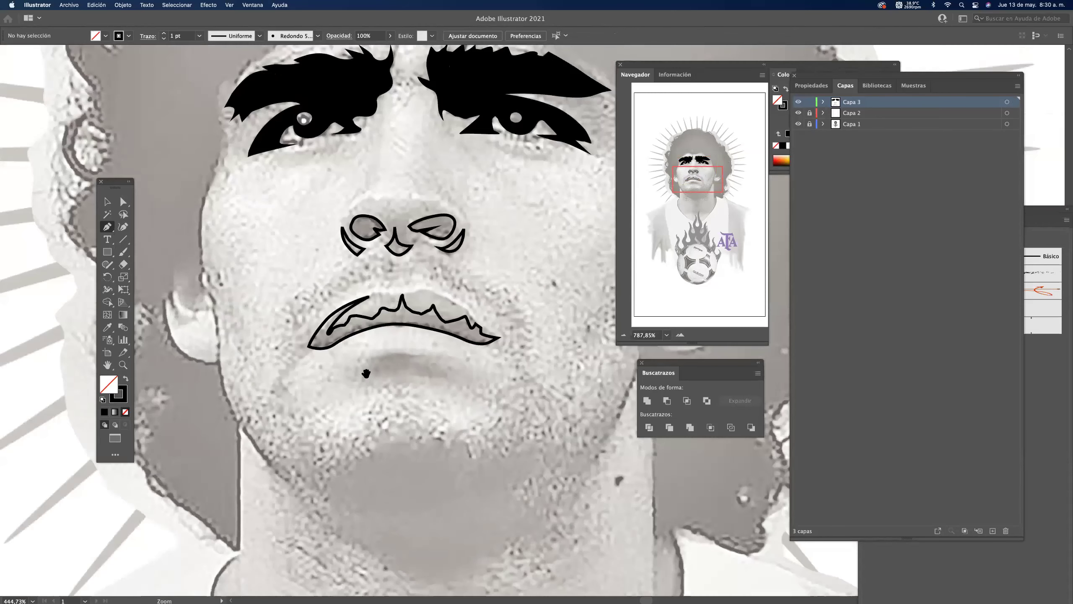
pyautogui.moveTo(389, 364)
pyautogui.mouseDown()
pyautogui.moveTo(457, 350)
pyautogui.moveTo(453, 374)
pyautogui.mouseUp()
pyautogui.click(467, 353)
pyautogui.click(437, 357)
pyautogui.click(458, 367)
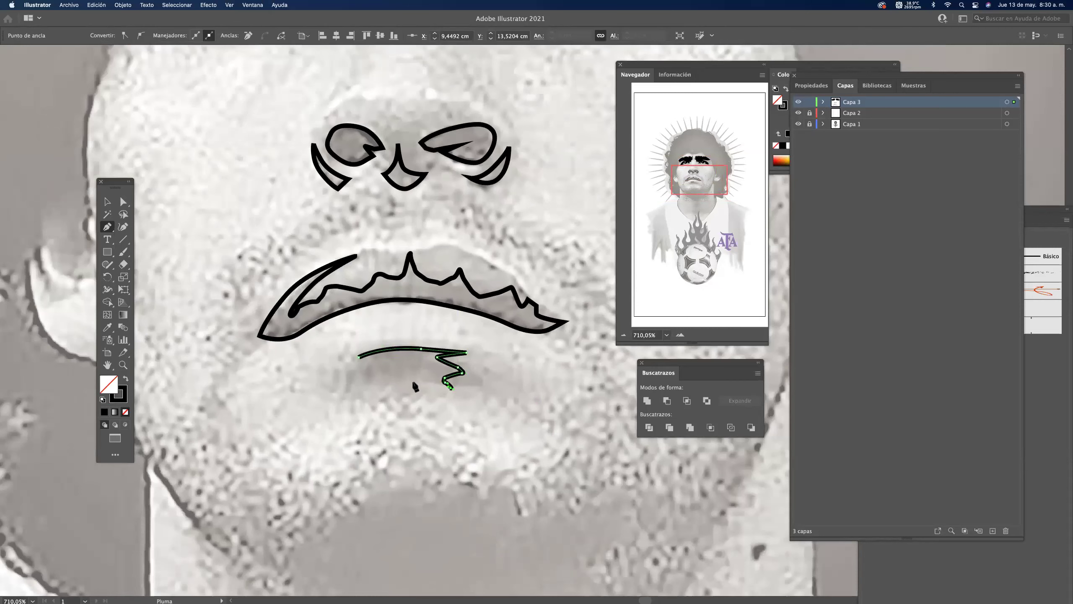
pyautogui.click(359, 358)
pyautogui.keyDown('super'); pyautogui.click(348, 367); pyautogui.keyUp('super')
# Start the hair outline along the left-hand neck edge, add a pointed jaw shadow and follow the jawline up to the ear.
pyautogui.moveTo(367, 360); pyautogui.dragTo(248, 358)
pyautogui.scroll(3, 338, 440)
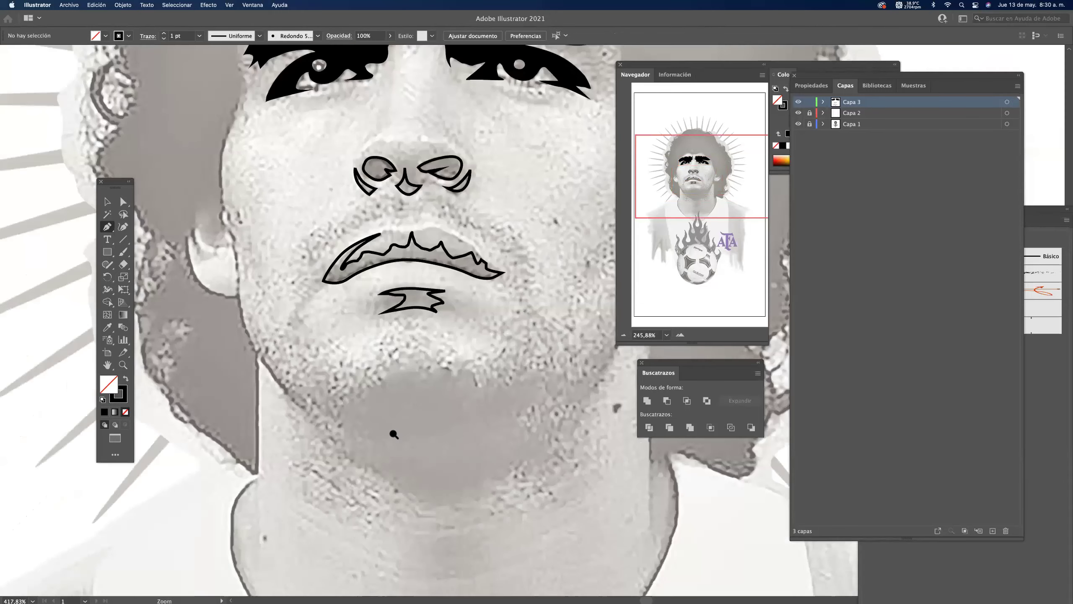
pyautogui.click(258, 359)
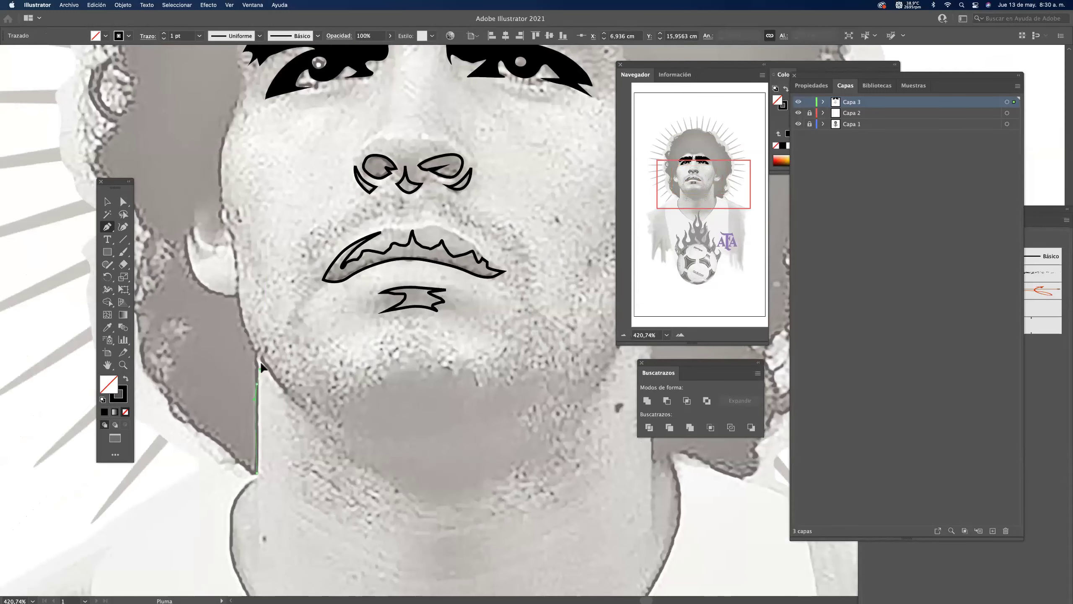
pyautogui.moveTo(289, 398); pyautogui.dragTo(321, 423)
pyautogui.click(321, 420)
pyautogui.moveTo(263, 355); pyautogui.dragTo(246, 323)
pyautogui.moveTo(239, 268); pyautogui.dragTo(223, 199)
# Trace around the left-hand ear with pointed hair tips along its upper edge.
pyautogui.click(233, 292)
pyautogui.click(188, 240)
pyautogui.click(194, 225)
pyautogui.click(204, 252)
pyautogui.click(226, 227)
pyautogui.click(231, 224)
# Continue the outline up the left-hand cheek and temple and along the hairline to a pointed strand on the forehead.
pyautogui.scroll(10, 222, 182)
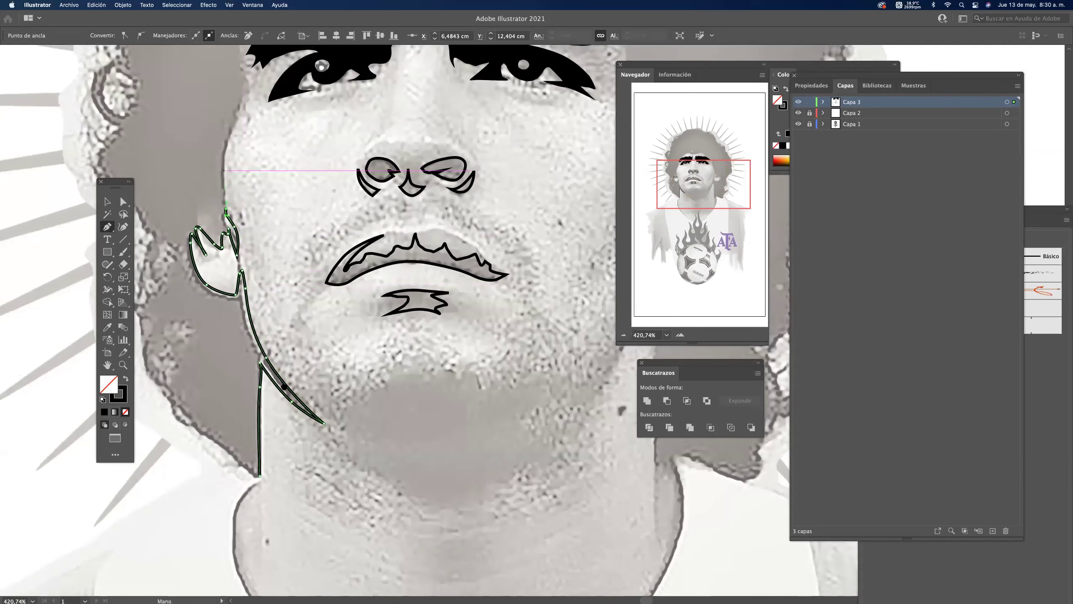
pyautogui.click(299, 373)
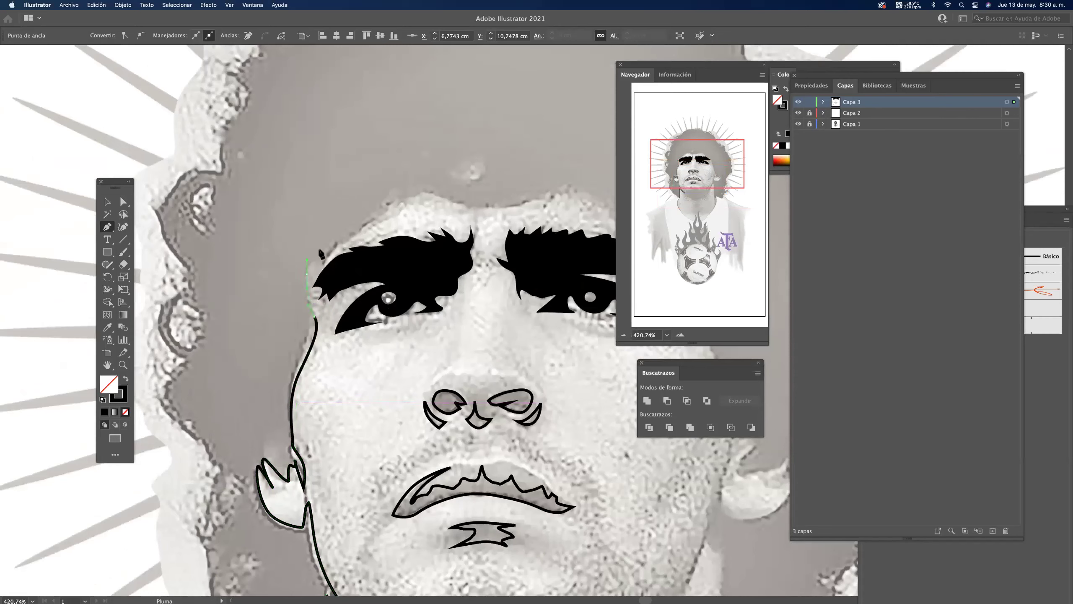
pyautogui.moveTo(357, 226); pyautogui.dragTo(446, 198)
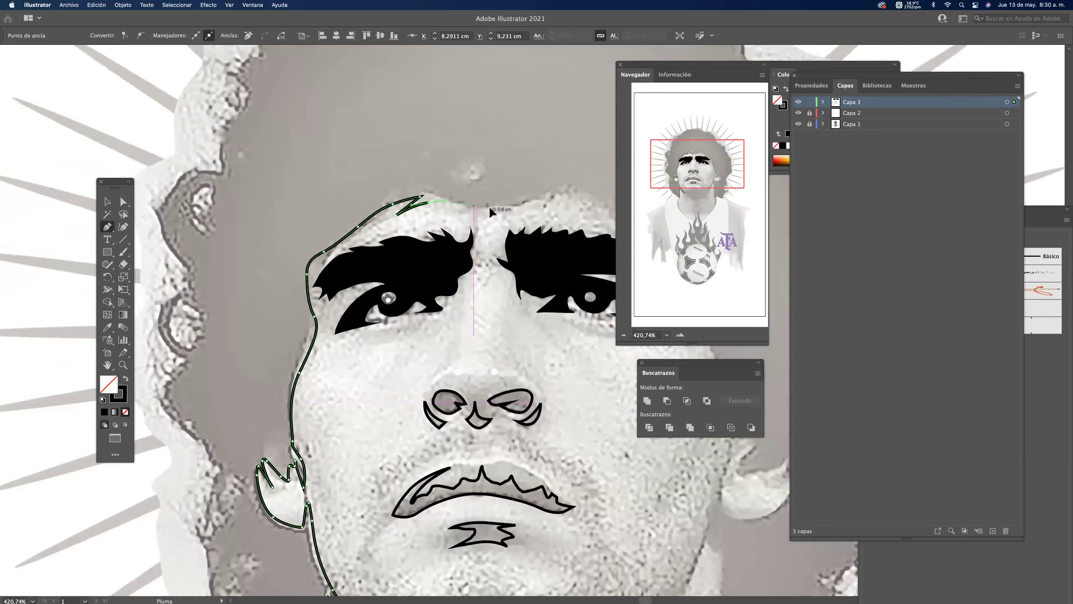
# Continue the hairline across the forehead and down the right-hand temple and cheek toward the ear.
pyautogui.hscroll(9, 406, 198)
pyautogui.moveTo(332, 195); pyautogui.dragTo(366, 199)
pyautogui.moveTo(385, 208); pyautogui.dragTo(397, 218)
pyautogui.moveTo(418, 237); pyautogui.dragTo(470, 253)
pyautogui.click(484, 334)
# Trace around the right-hand ear with pointed hair strands at its top and a rounded lobe.
pyautogui.scroll(-8, 464, 296)
pyautogui.hscroll(3, 465, 296)
pyautogui.click(435, 288)
pyautogui.moveTo(468, 270); pyautogui.dragTo(450, 298)
pyautogui.moveTo(455, 302); pyautogui.dragTo(468, 301)
pyautogui.click(503, 282)
pyautogui.click(496, 303)
pyautogui.click(513, 301)
pyautogui.click(482, 345)
pyautogui.moveTo(452, 346); pyautogui.dragTo(434, 332)
pyautogui.click(433, 328)
pyautogui.click(430, 303)
# Trace the right-hand jawline down to a pointed tip and return up to the neck edge.
pyautogui.click(426, 326)
pyautogui.moveTo(404, 394); pyautogui.dragTo(387, 430)
pyautogui.click(376, 444)
pyautogui.click(428, 371)
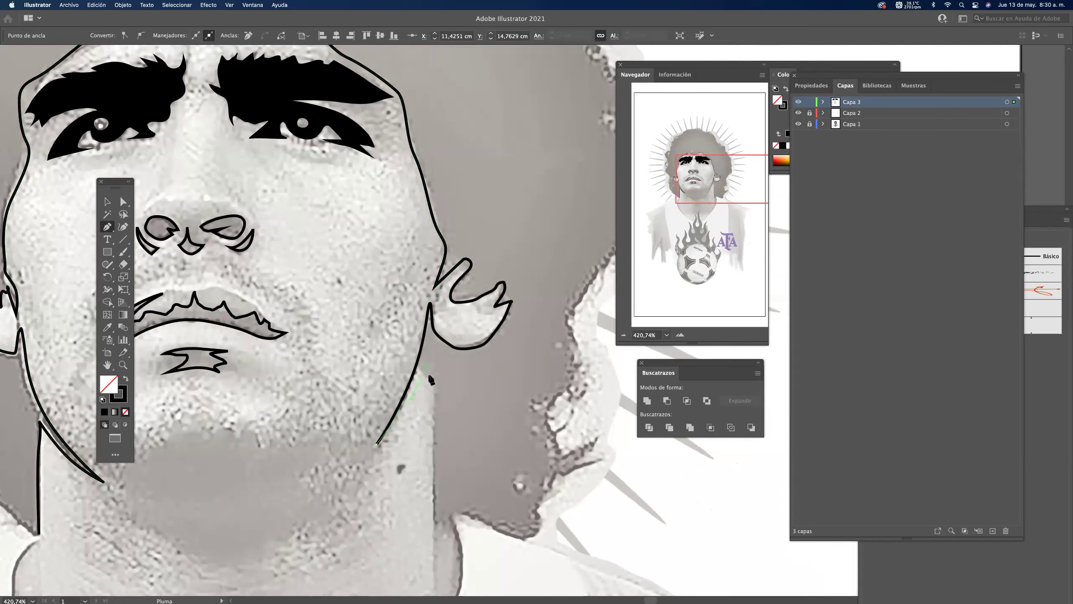
# Continue down the right-hand neck edge and add the pointed shadow notch beside the collar.
pyautogui.click(427, 443)
pyautogui.scroll(-5, 429, 423)
pyautogui.moveTo(432, 337); pyautogui.dragTo(447, 419)
pyautogui.click(437, 396)
pyautogui.click(440, 322)
# Trace the right-hand shirt neckline as a thin tapering sliver and return to where the collar meets the hair.
pyautogui.press('space')
pyautogui.moveTo(457, 295); pyautogui.dragTo(451, 272)
pyautogui.moveTo(375, 489); pyautogui.dragTo(402, 335)
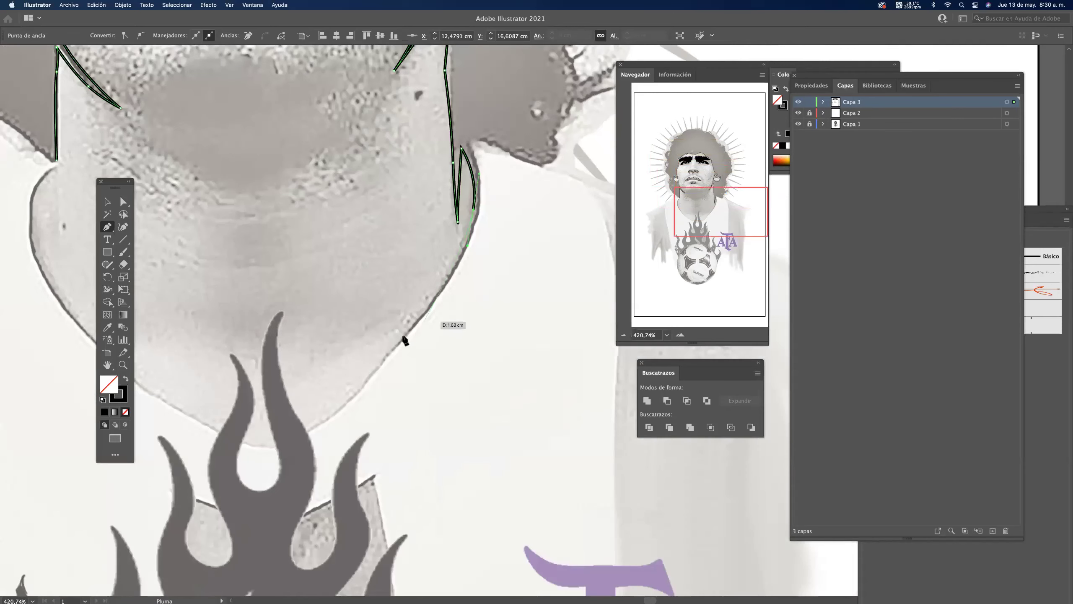
pyautogui.click(354, 393)
pyautogui.moveTo(483, 205); pyautogui.dragTo(458, 277)
pyautogui.click(475, 136)
# Trace the lower right-hand edge of the hair upward with irregular curls and a pointed strand.
pyautogui.moveTo(467, 267); pyautogui.dragTo(467, 261)
pyautogui.moveTo(471, 257); pyautogui.dragTo(470, 245)
pyautogui.click(493, 238)
pyautogui.moveTo(464, 237); pyautogui.dragTo(461, 220)
pyautogui.moveTo(458, 213); pyautogui.dragTo(458, 206)
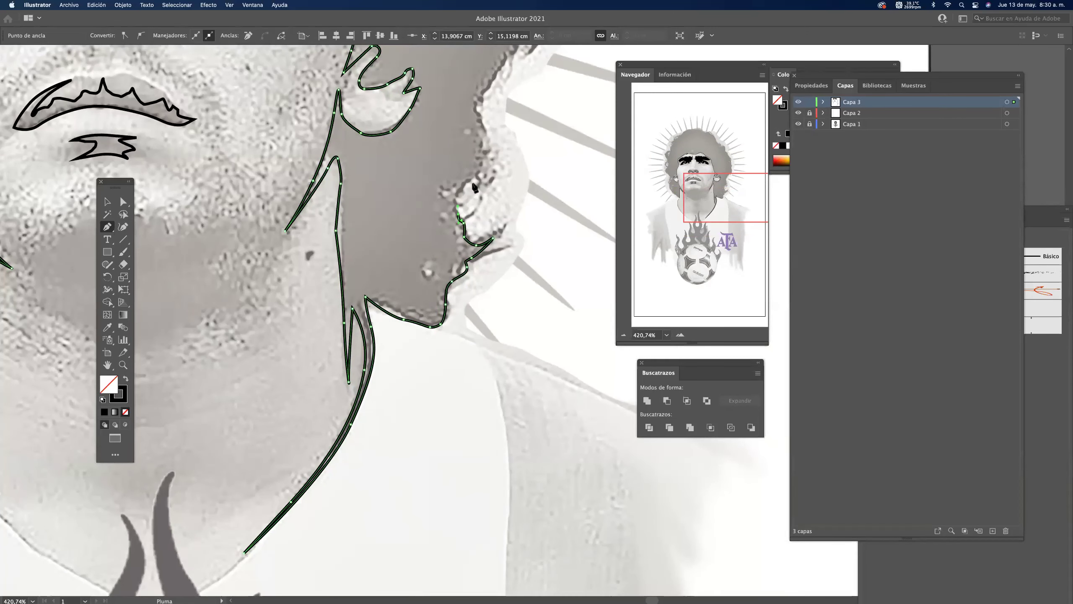
pyautogui.click(484, 185)
pyautogui.moveTo(482, 171); pyautogui.dragTo(485, 153)
pyautogui.moveTo(484, 142); pyautogui.dragTo(478, 120)
# Continue the hair outline up the right-hand side of the head along its wavy curls.
pyautogui.moveTo(477, 114); pyautogui.dragTo(451, 304)
pyautogui.moveTo(492, 251); pyautogui.dragTo(497, 181)
pyautogui.moveTo(502, 166); pyautogui.dragTo(497, 160)
pyautogui.moveTo(491, 152); pyautogui.dragTo(490, 144)
pyautogui.moveTo(496, 248); pyautogui.dragTo(500, 398)
pyautogui.moveTo(491, 267); pyautogui.dragTo(491, 258)
pyautogui.moveTo(488, 238); pyautogui.dragTo(479, 230)
pyautogui.moveTo(469, 216); pyautogui.dragTo(469, 208)
pyautogui.click(451, 189)
pyautogui.moveTo(419, 136); pyautogui.dragTo(442, 199)
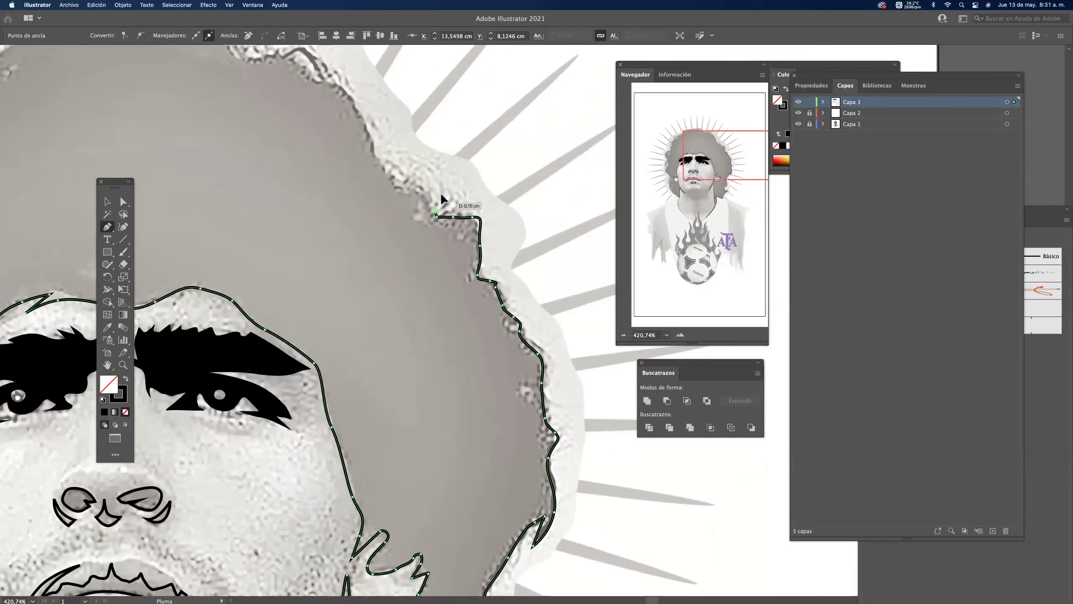
# Trace the upper right-hand edge of the hair toward the crown.
pyautogui.moveTo(370, 135); pyautogui.dragTo(490, 272)
pyautogui.moveTo(484, 259); pyautogui.dragTo(449, 222)
pyautogui.click(407, 192)
pyautogui.click(441, 211)
# Trace the top of the hair, adding a pair of curved pointed strands at the crown.
pyautogui.moveTo(425, 186); pyautogui.dragTo(354, 193)
pyautogui.moveTo(345, 178); pyautogui.dragTo(340, 172)
pyautogui.moveTo(296, 140); pyautogui.dragTo(248, 163)
pyautogui.click(325, 172)
pyautogui.hscroll(-10, 247, 162)
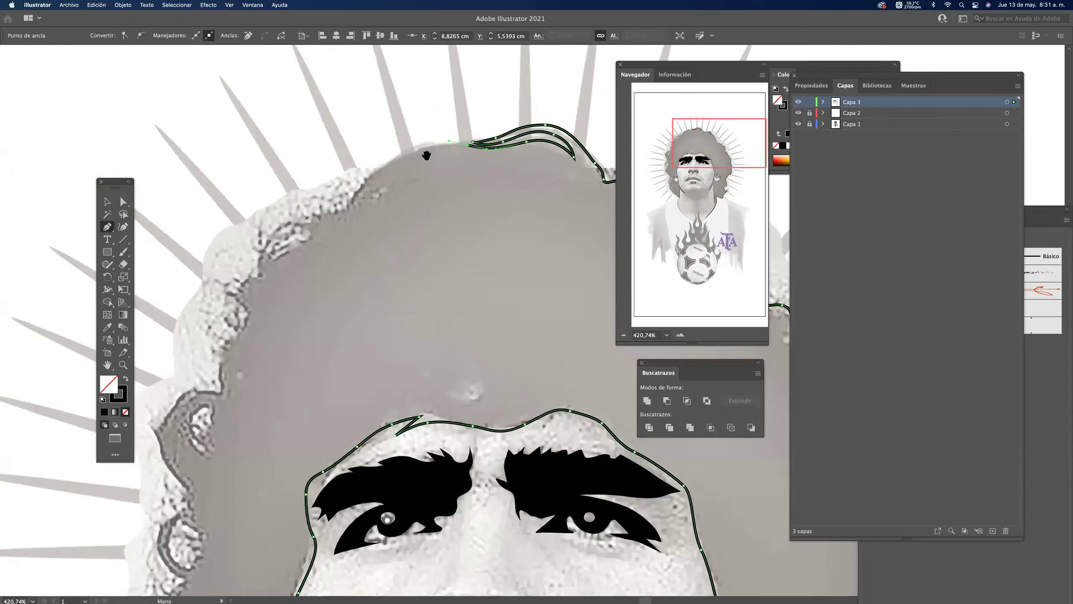
# Trace the upper left-hand edge of the hair with a curl notch and small pointed strands.
pyautogui.moveTo(317, 216); pyautogui.dragTo(253, 278)
pyautogui.moveTo(249, 280); pyautogui.dragTo(236, 289)
pyautogui.moveTo(239, 296); pyautogui.dragTo(244, 302)
pyautogui.moveTo(251, 307); pyautogui.dragTo(222, 349)
pyautogui.click(221, 316)
pyautogui.moveTo(220, 374); pyautogui.dragTo(196, 398)
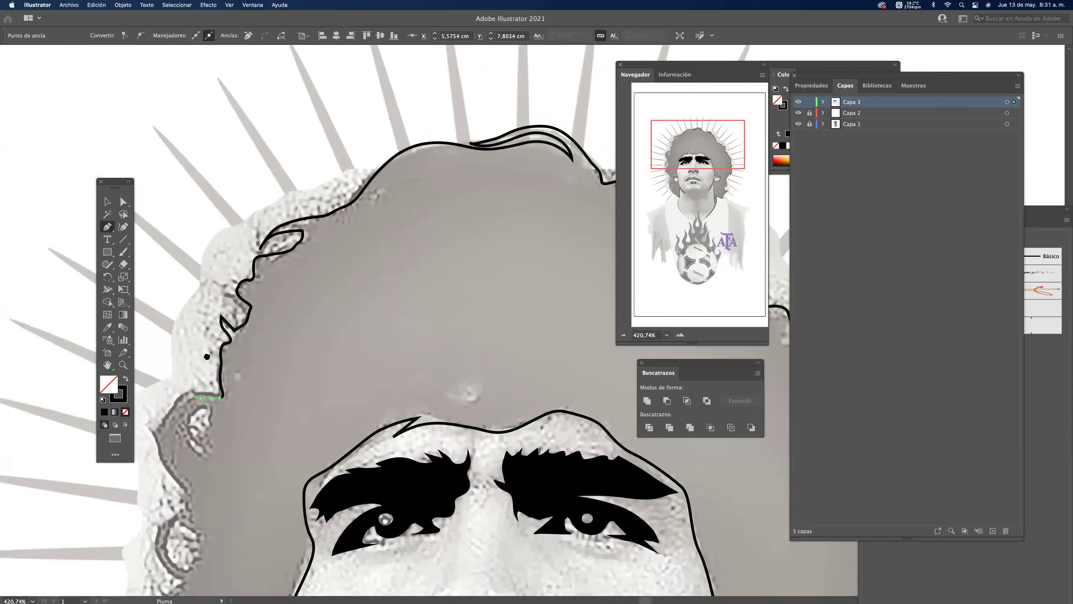
# Continue the hair outline down the left-hand side around the bulging curls.
pyautogui.scroll(-5, 207, 356)
pyautogui.hscroll(-3, 207, 356)
pyautogui.moveTo(263, 263); pyautogui.dragTo(260, 268)
pyautogui.moveTo(258, 278); pyautogui.dragTo(283, 346)
pyautogui.moveTo(274, 357); pyautogui.dragTo(263, 399)
pyautogui.moveTo(271, 411); pyautogui.dragTo(280, 422)
pyautogui.moveTo(273, 432); pyautogui.dragTo(266, 456)
pyautogui.moveTo(267, 463); pyautogui.dragTo(282, 483)
# Trace the lower left-hand edge of the hair down to the outline's starting point at the neck.
pyautogui.moveTo(287, 488); pyautogui.dragTo(317, 228)
pyautogui.moveTo(316, 243); pyautogui.dragTo(303, 287)
pyautogui.moveTo(310, 324); pyautogui.dragTo(322, 374)
pyautogui.moveTo(331, 390); pyautogui.dragTo(337, 394)
pyautogui.moveTo(352, 410); pyautogui.dragTo(388, 443)
pyautogui.moveTo(413, 458); pyautogui.dragTo(416, 460)
# Trace the lower light gap in the curls on the left-hand side of the hair as a closed shape.
pyautogui.moveTo(299, 67); pyautogui.dragTo(269, 302)
pyautogui.keyDown('super'); pyautogui.click(271, 249); pyautogui.keyUp('super')
pyautogui.click(253, 249)
pyautogui.moveTo(260, 251); pyautogui.dragTo(257, 253)
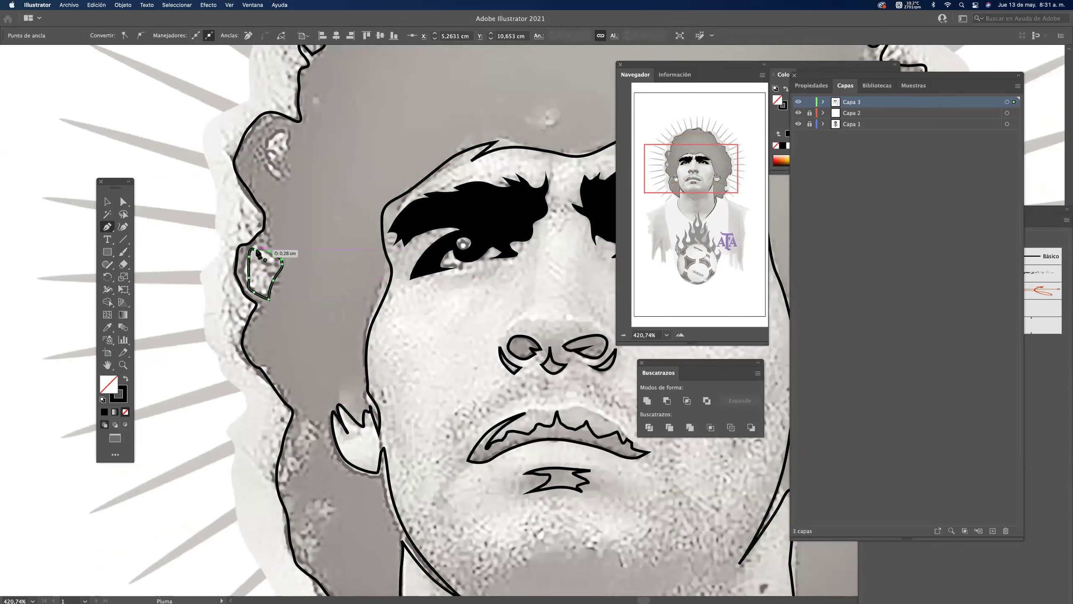
# Trace the upper light gap in the left-hand curls as a closed curved outline.
pyautogui.moveTo(285, 328); pyautogui.dragTo(281, 454)
pyautogui.keyDown('super'); pyautogui.click(293, 297); pyautogui.keyUp('super')
pyautogui.moveTo(277, 257); pyautogui.dragTo(259, 277)
pyautogui.moveTo(262, 293); pyautogui.dragTo(266, 299)
pyautogui.moveTo(276, 309); pyautogui.dragTo(283, 256)
pyautogui.click(285, 301)
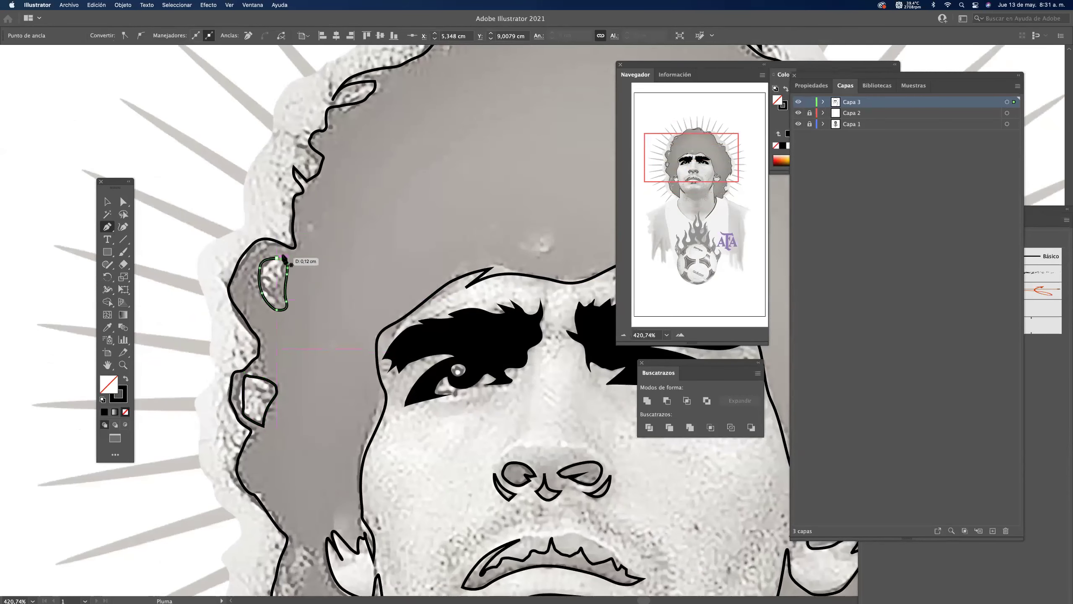
# Subtract the upper curl gap from the hair shape with Minus Front.
pyautogui.keyDown('super'); pyautogui.click(358, 185); pyautogui.keyUp('super')
pyautogui.moveTo(350, 172); pyautogui.dragTo(359, 122)
pyautogui.moveTo(351, 256); pyautogui.dragTo(356, 260)
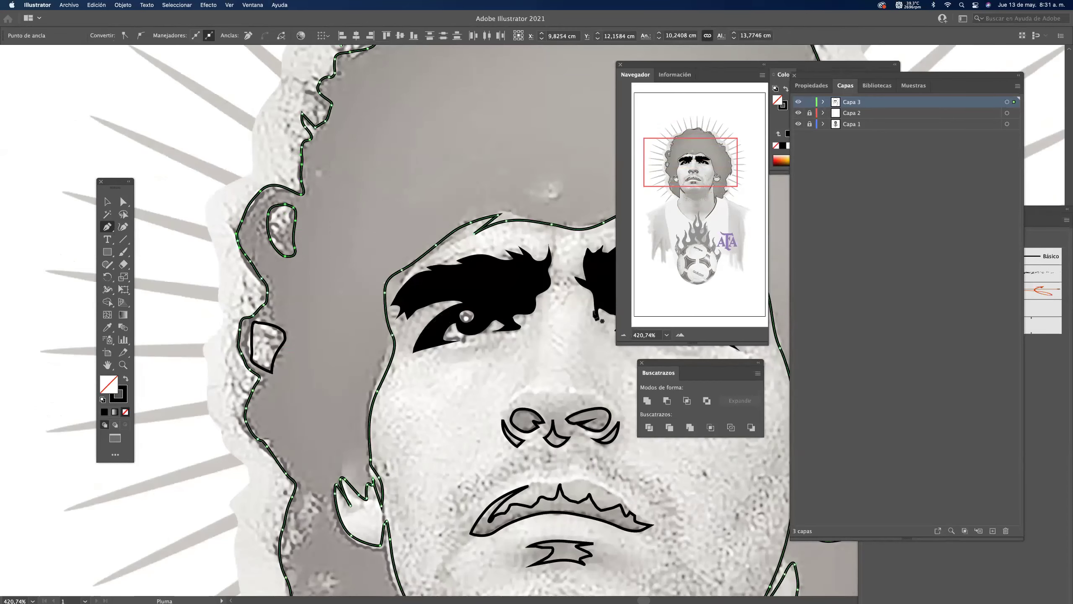
pyautogui.click(667, 401)
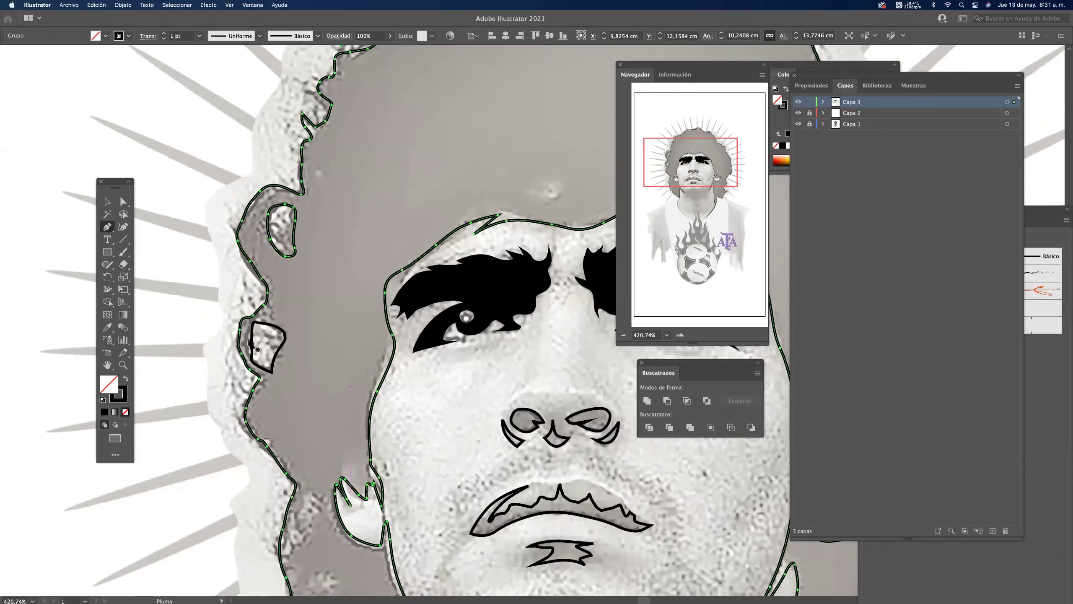
# Try to subtract the lower curl gap from the hair shape, then undo the attempt.
pyautogui.press('super+z')
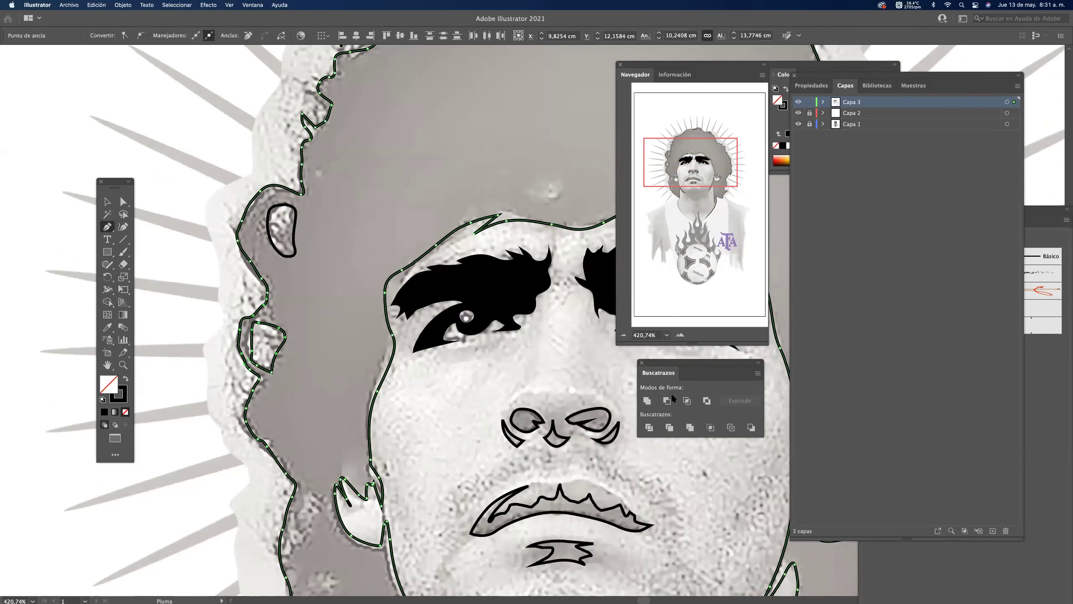
pyautogui.click(668, 400)
pyautogui.click(629, 324)
pyautogui.keyDown('super'); pyautogui.click(282, 332); pyautogui.keyUp('super')
pyautogui.moveTo(292, 341); pyautogui.dragTo(273, 315)
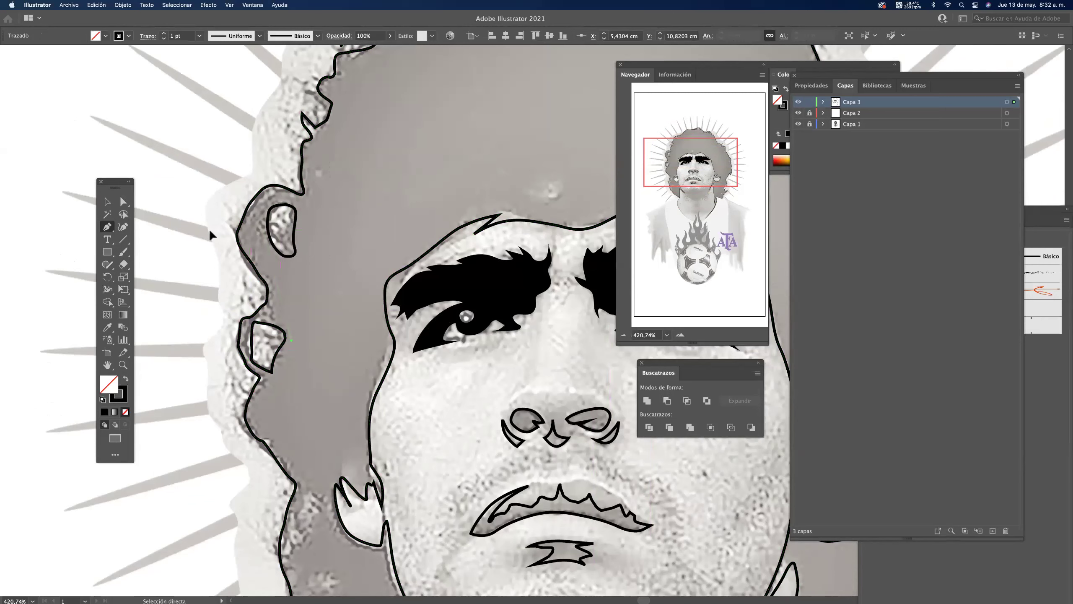
pyautogui.press('super+z')
pyautogui.press('a')
pyautogui.click(236, 298)
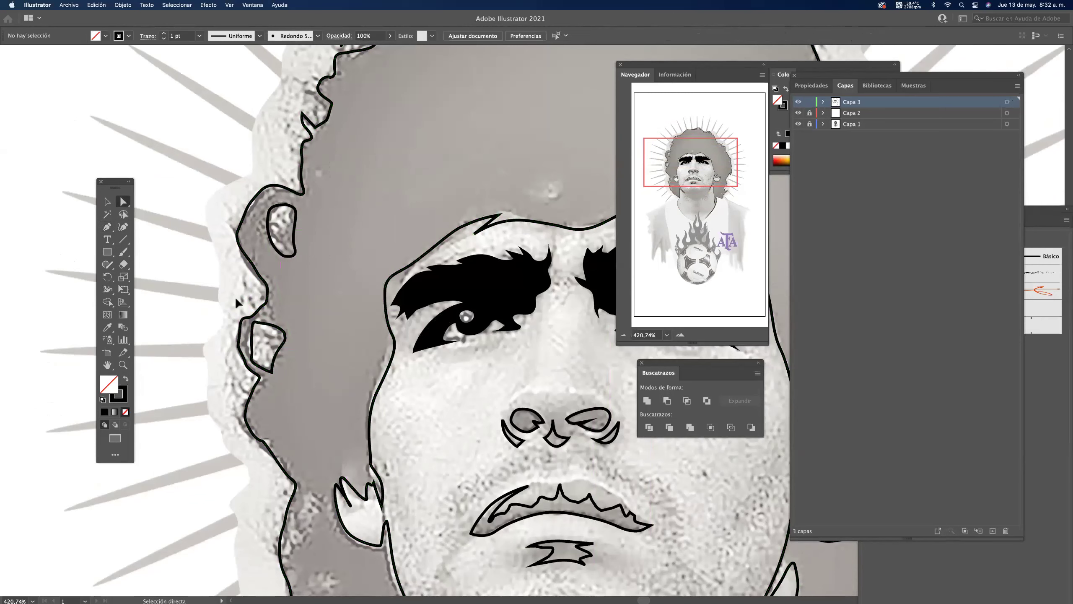
# Try the Minus Front subtraction of the lower curl gap once more and delete the gap shape.
pyautogui.moveTo(326, 378); pyautogui.dragTo(427, 359)
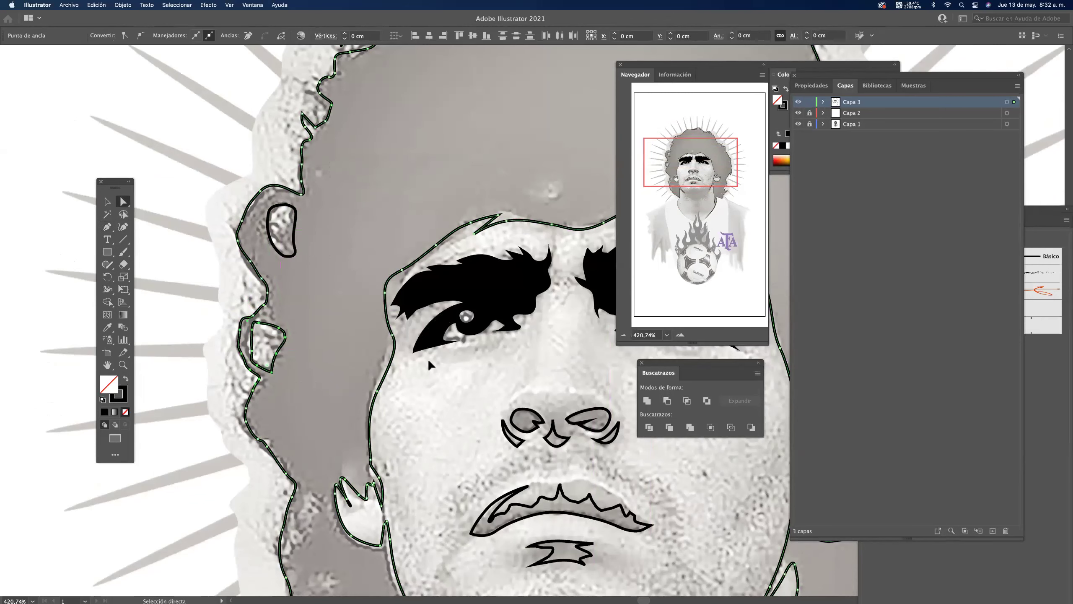
pyautogui.click(666, 401)
pyautogui.click(633, 325)
pyautogui.click(279, 352)
pyautogui.press('Delete')
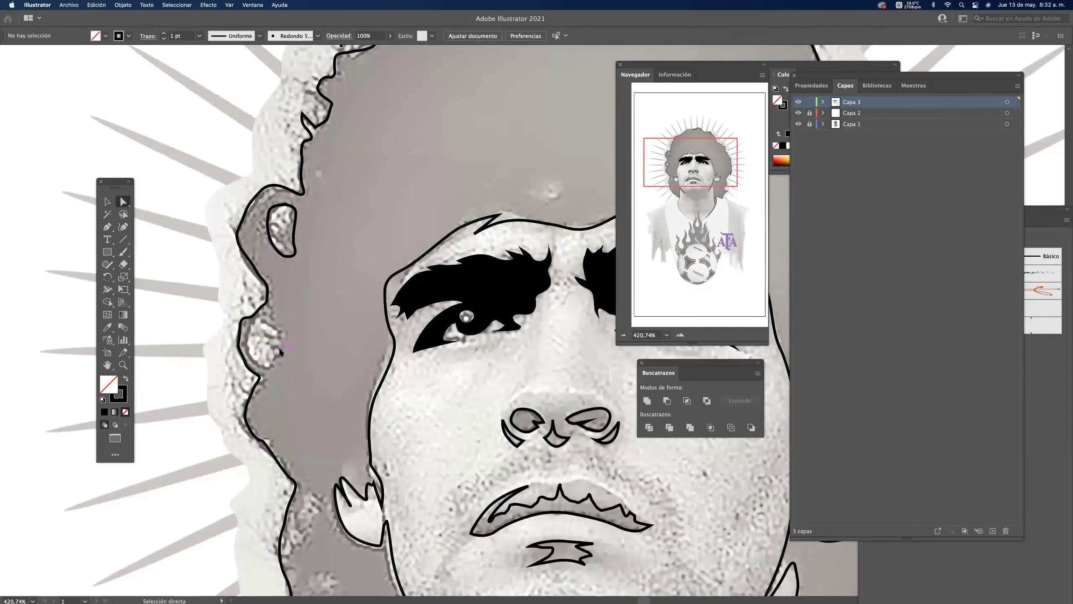
# Redraw the lower light gap in the left-hand curls as a rounder closed outline.
pyautogui.scroll(3, 253, 333)
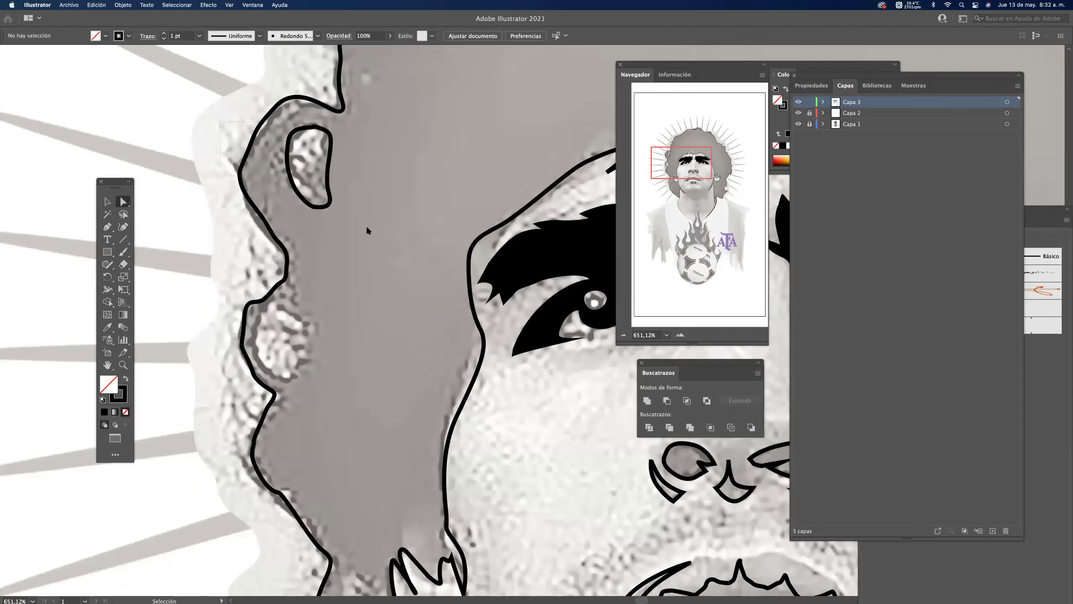
pyautogui.moveTo(367, 228); pyautogui.dragTo(378, 249)
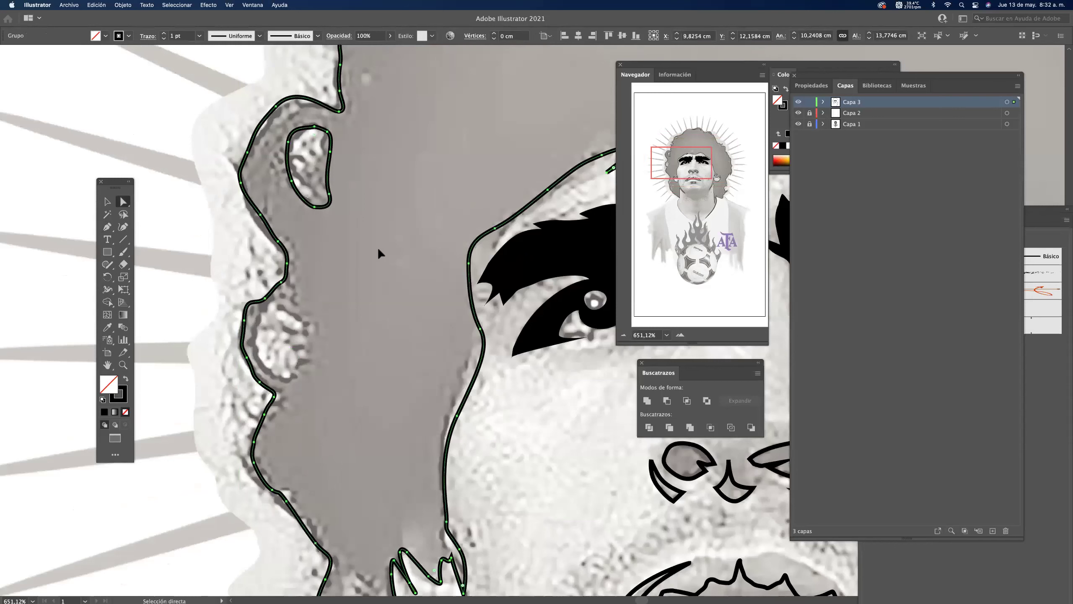
pyautogui.press('super+shift+a')
pyautogui.press('p')
pyautogui.click(297, 315)
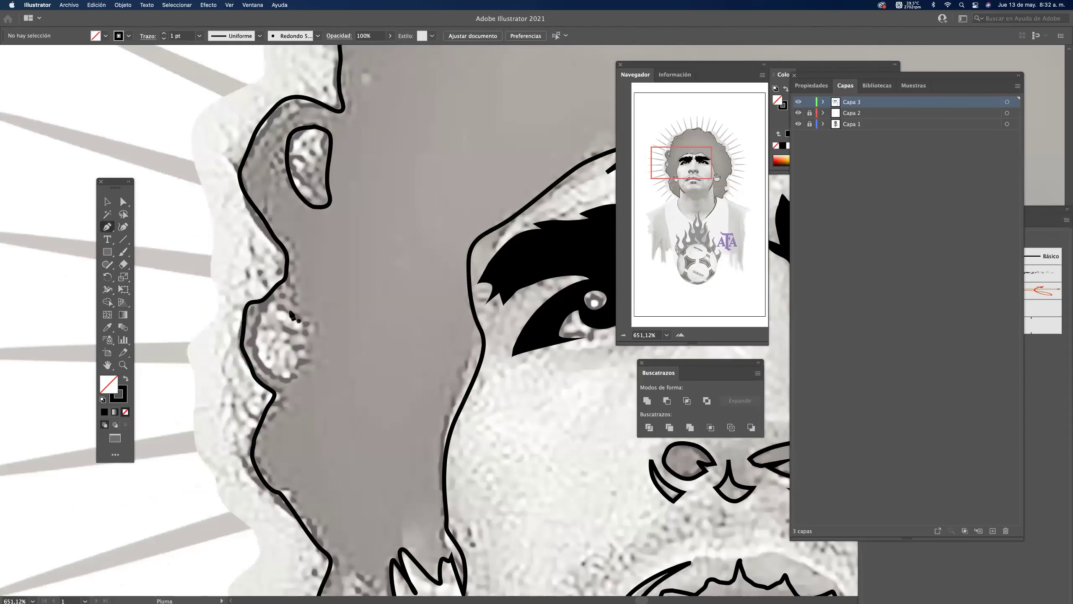
pyautogui.moveTo(283, 383); pyautogui.dragTo(300, 366)
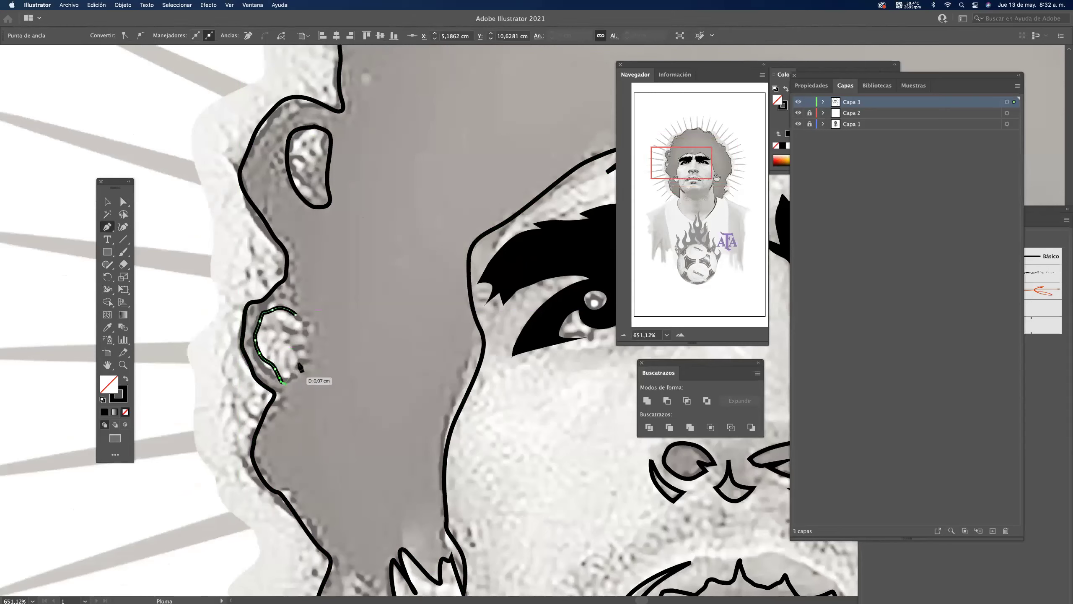
pyautogui.moveTo(297, 314)
pyautogui.mouseDown()
pyautogui.moveTo(304, 326)
pyautogui.moveTo(296, 317)
pyautogui.mouseUp()
# Try to cut the redrawn curl gap out of the hair with Minus Front and undo it.
pyautogui.moveTo(218, 258); pyautogui.dragTo(391, 389)
pyautogui.click(666, 400)
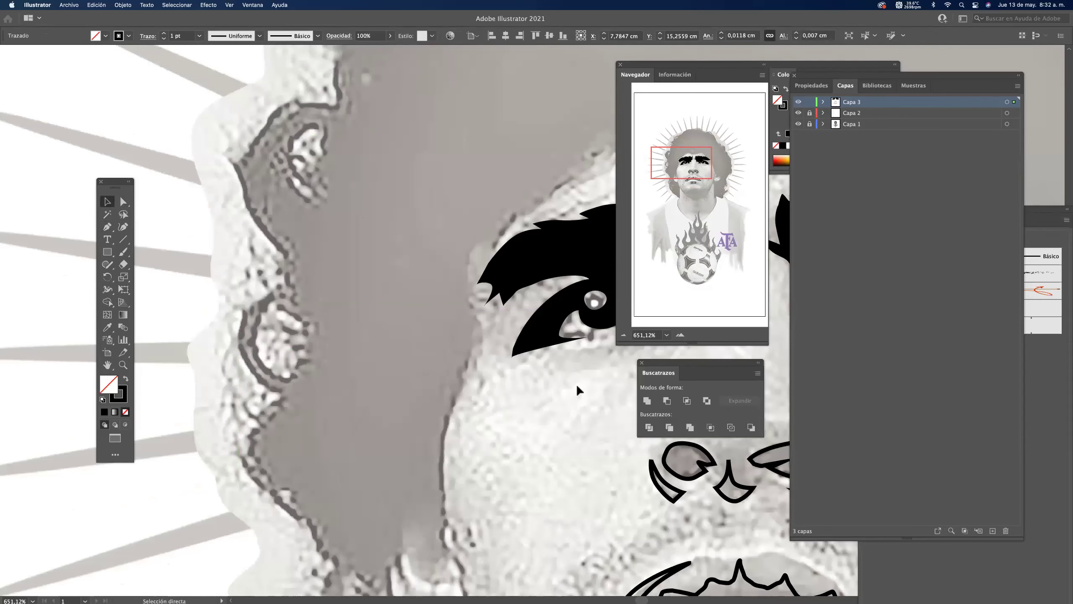
pyautogui.hotkey('ctrl', 'shift', 'z')
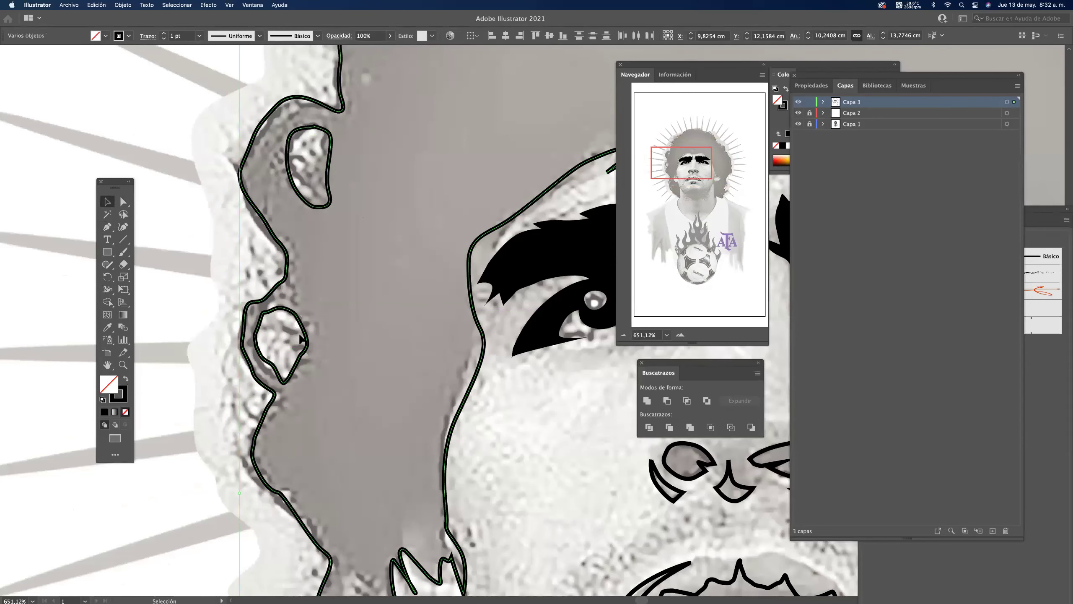
pyautogui.click(667, 401)
pyautogui.scroll(-5, 313, 321)
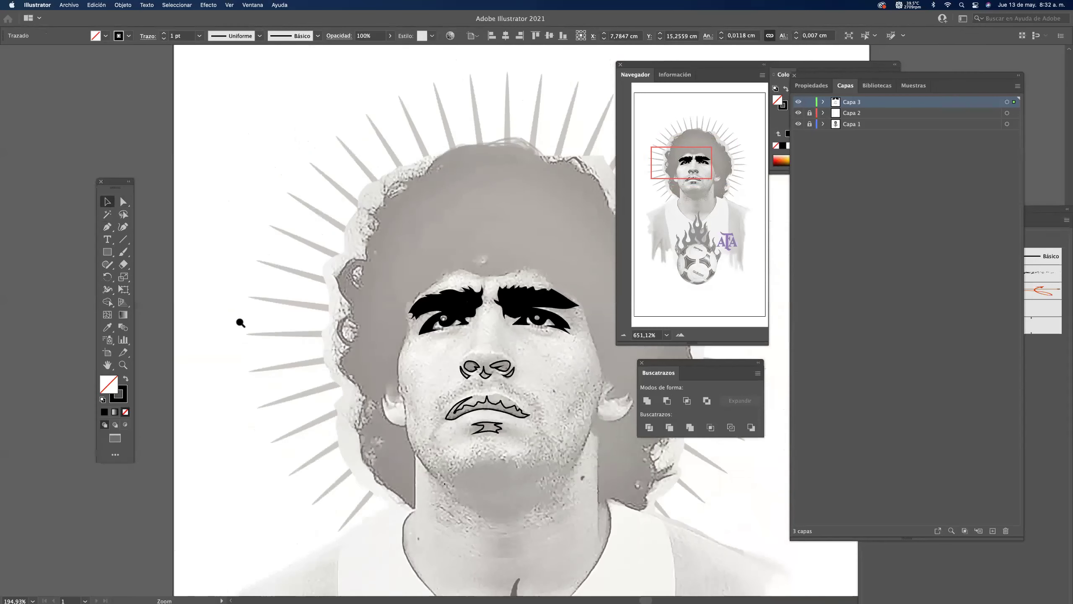
pyautogui.press('super+z')
pyautogui.click(330, 353)
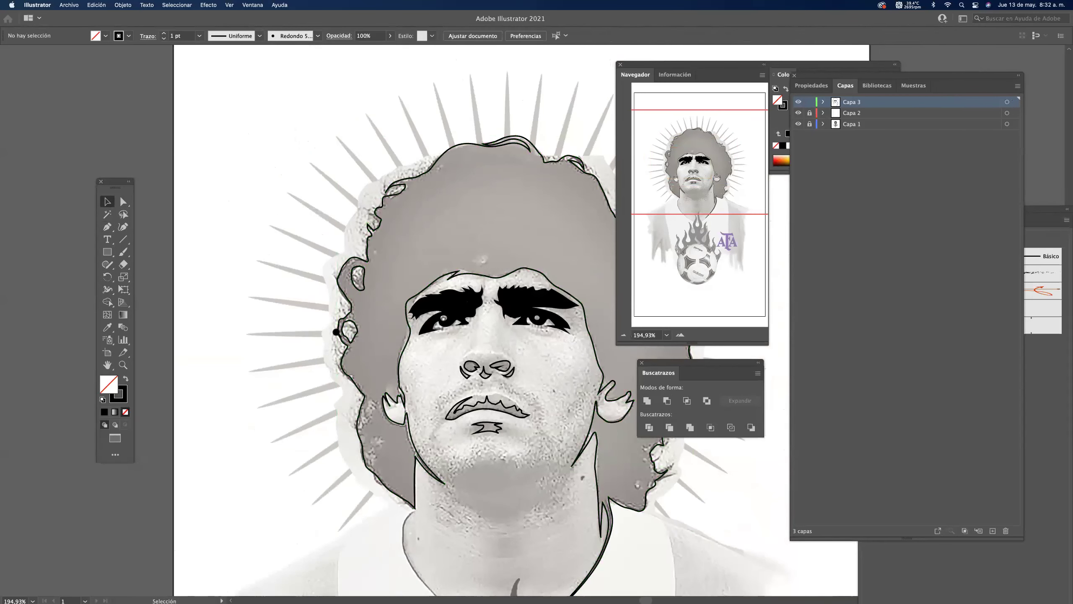
# Delete the redrawn lower gap shape from the left-hand curls.
pyautogui.moveTo(336, 331); pyautogui.dragTo(426, 309)
pyautogui.click(393, 329)
pyautogui.press('Delete')
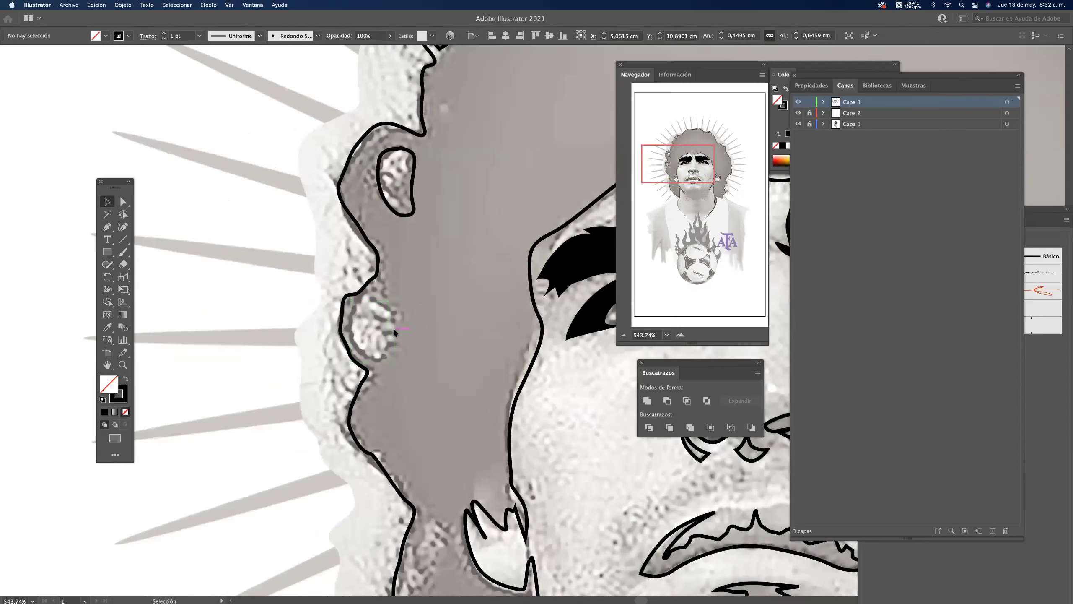
# Swap the hair shape's fill and stroke to make it solid black without an outline.
pyautogui.scroll(-4, 380, 237)
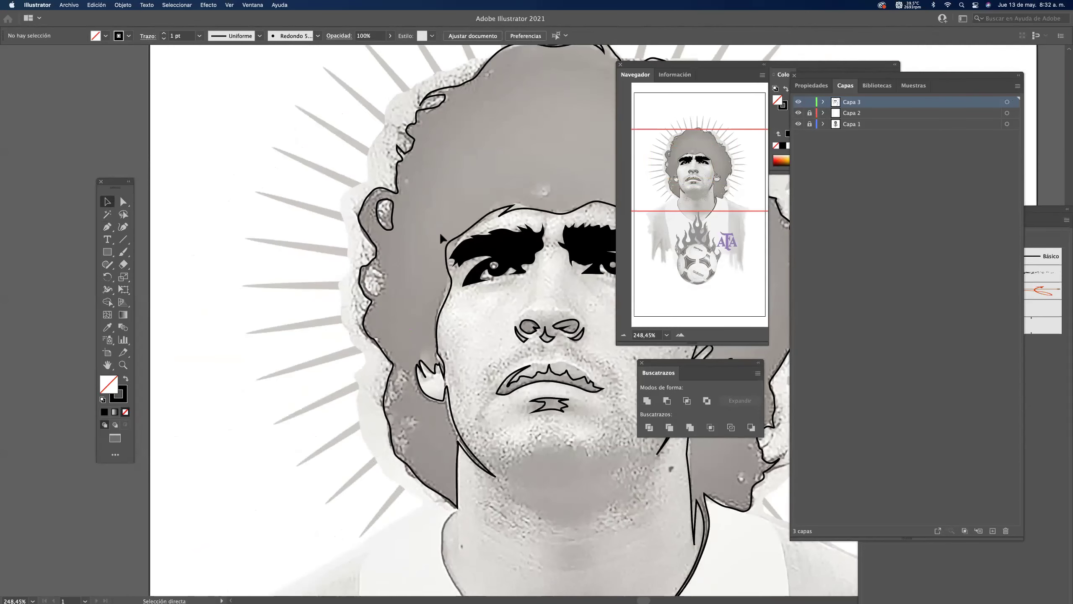
pyautogui.click(443, 238)
pyautogui.scroll(-3, 243, 296)
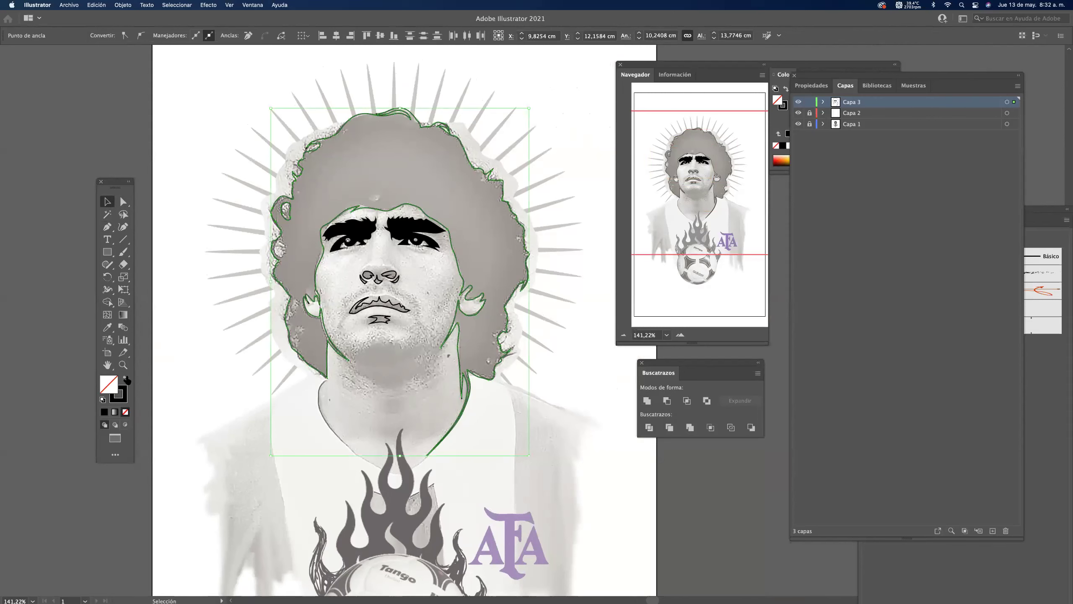
pyautogui.click(126, 378)
pyautogui.click(203, 289)
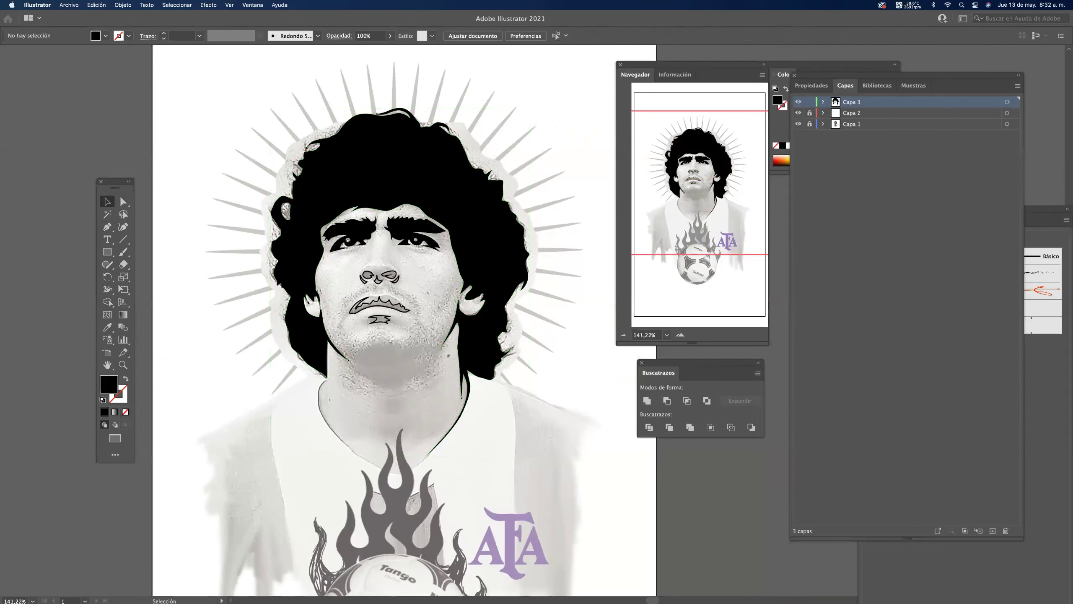
# Apply the same black fill without stroke to all traced shapes, including the nose, mouth and chin.
pyautogui.press('super+a')
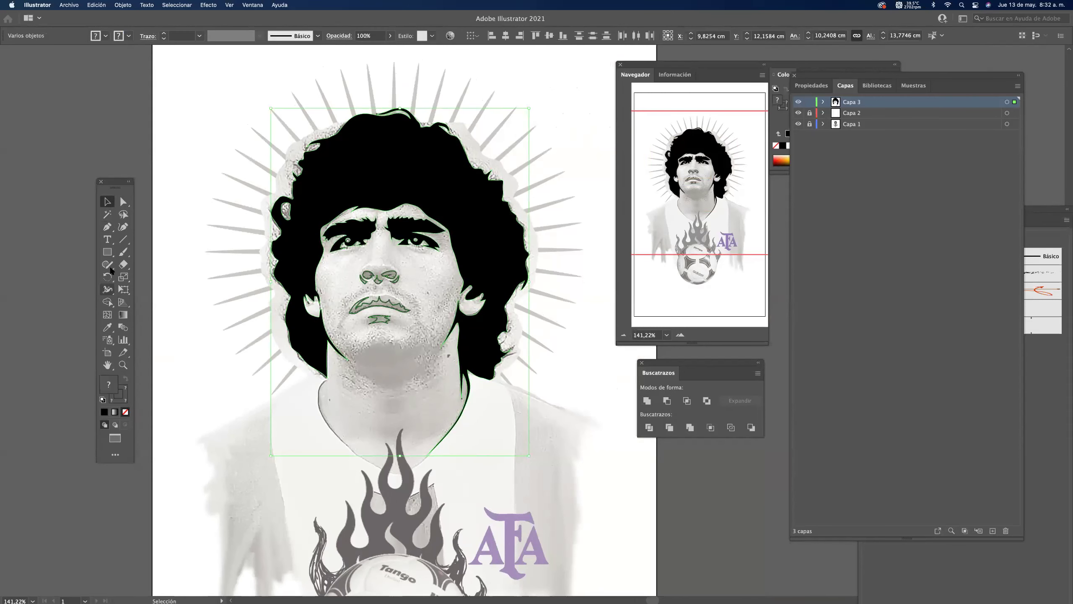
pyautogui.click(123, 201)
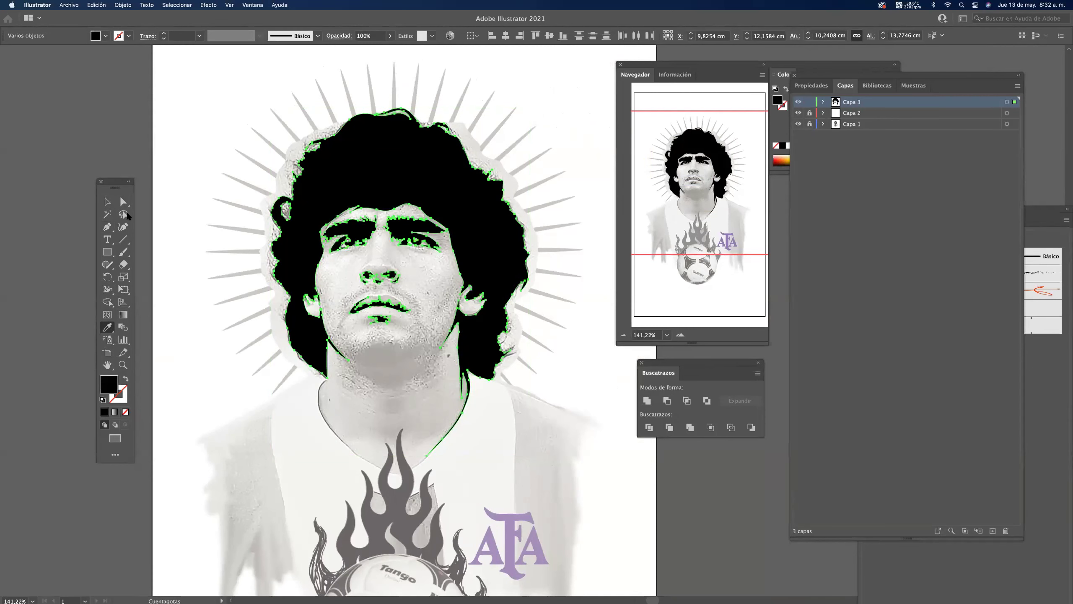
pyautogui.click(132, 161)
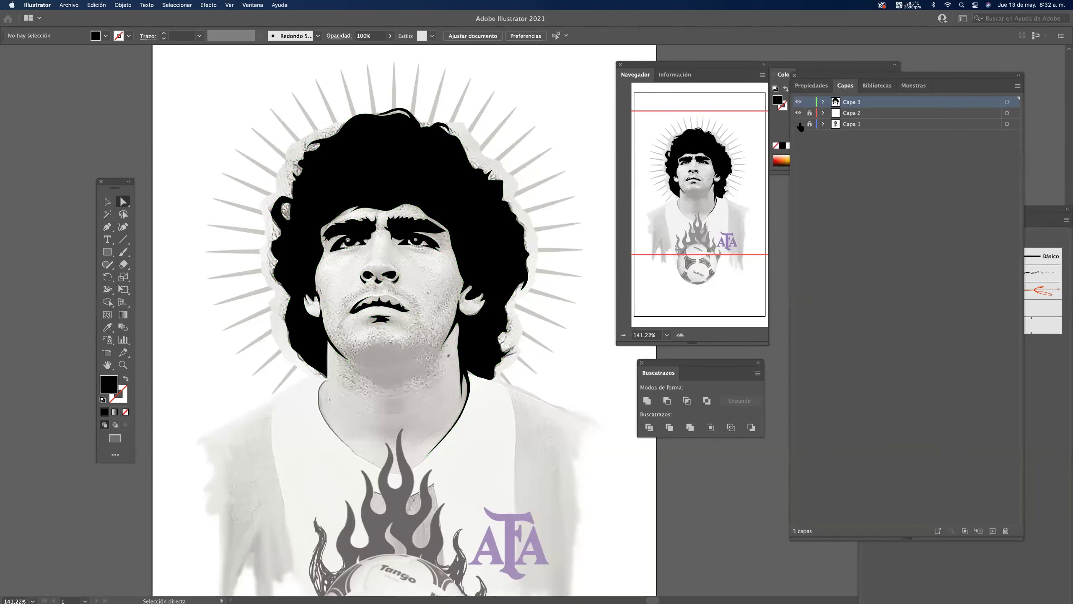
# Hide the Capa 1 reference layer to inspect the black portrait shapes alone, then show it again.
pyautogui.click(799, 123)
pyautogui.moveTo(465, 300); pyautogui.dragTo(442, 301)
pyautogui.moveTo(412, 376); pyautogui.dragTo(549, 376)
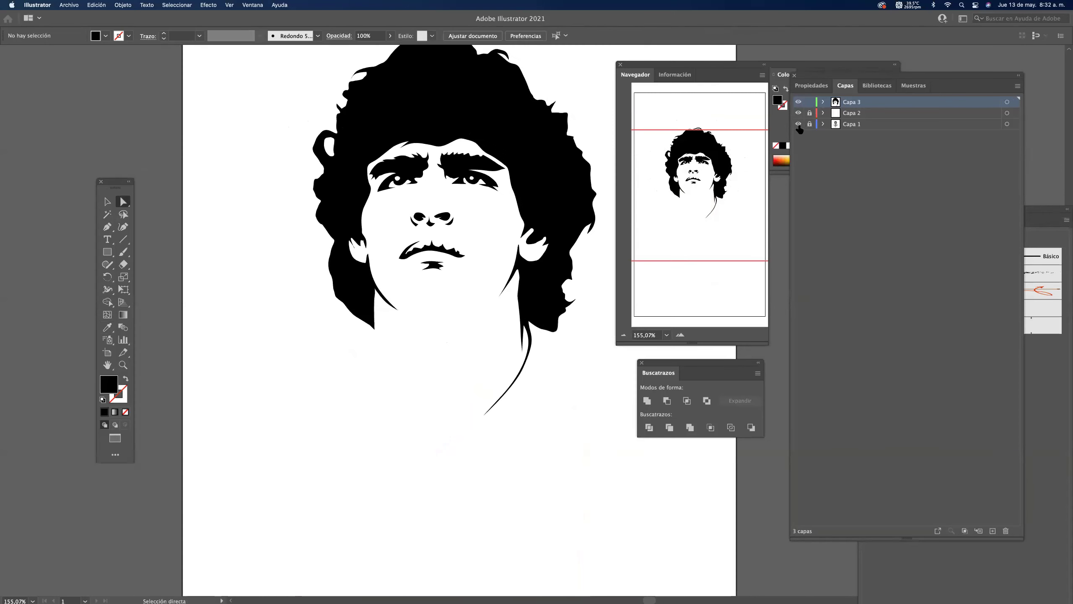
pyautogui.click(798, 125)
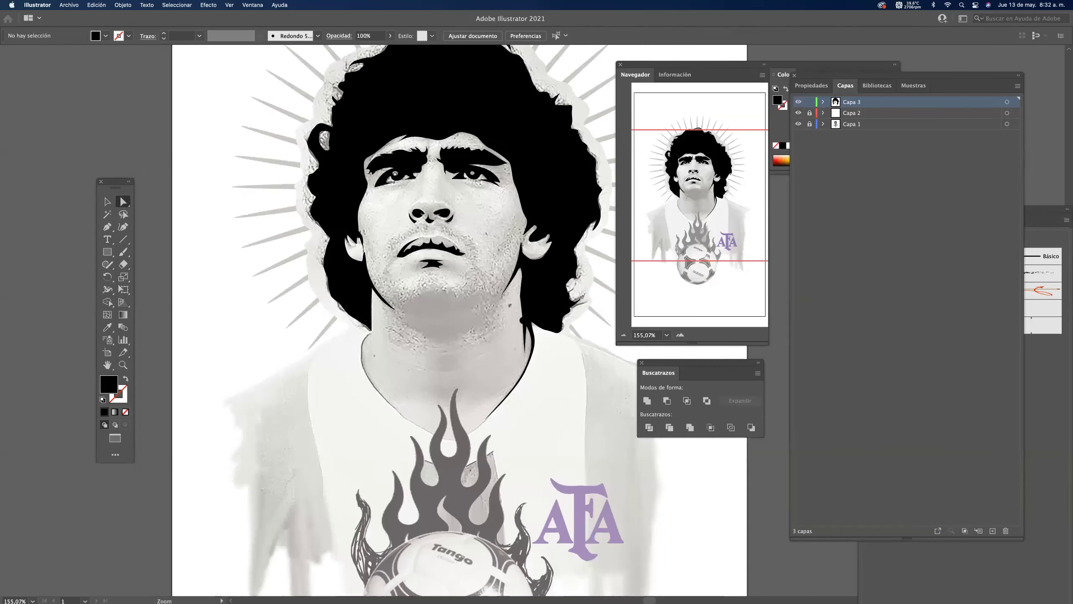
# Create a new layer above Capa 3 and start tracing the under-chin shadow's jagged upper edge with a black stroke and no fill.
pyautogui.scroll(5, 453, 308)
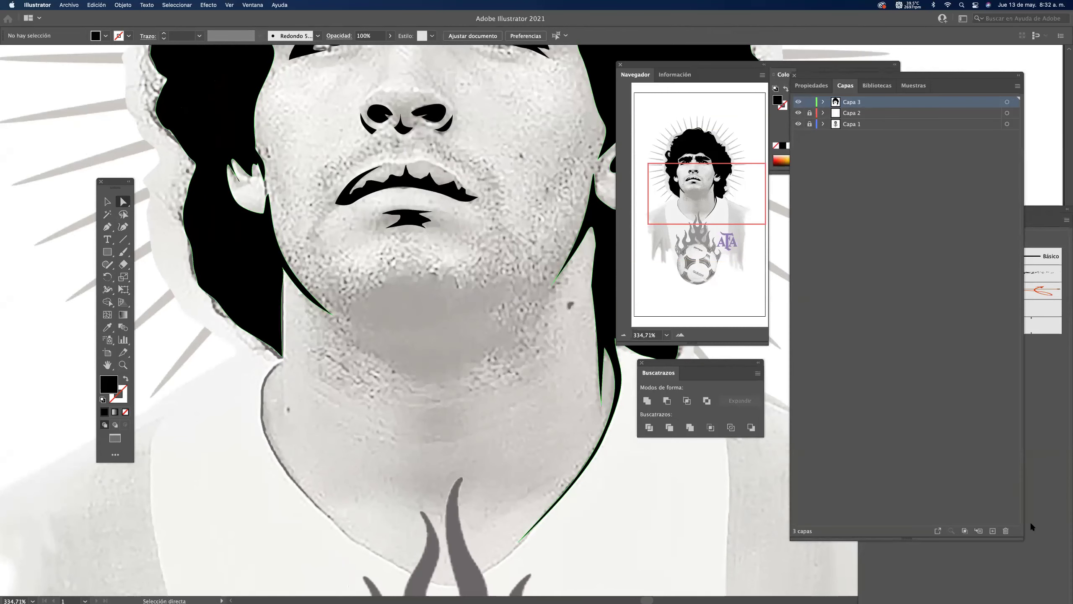
pyautogui.click(992, 531)
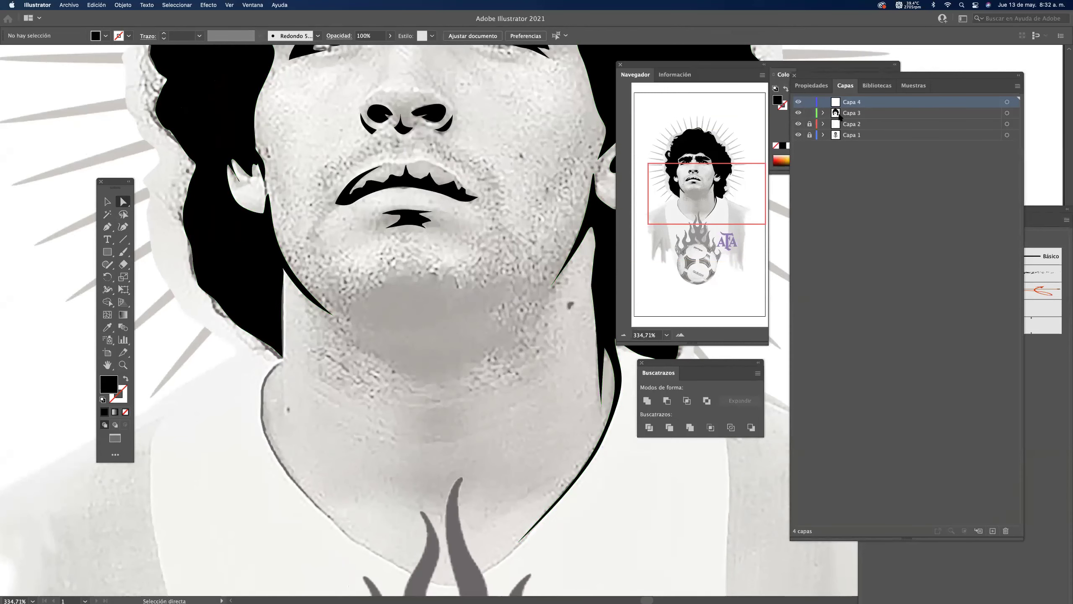
pyautogui.press('p')
pyautogui.scroll(3, 387, 317)
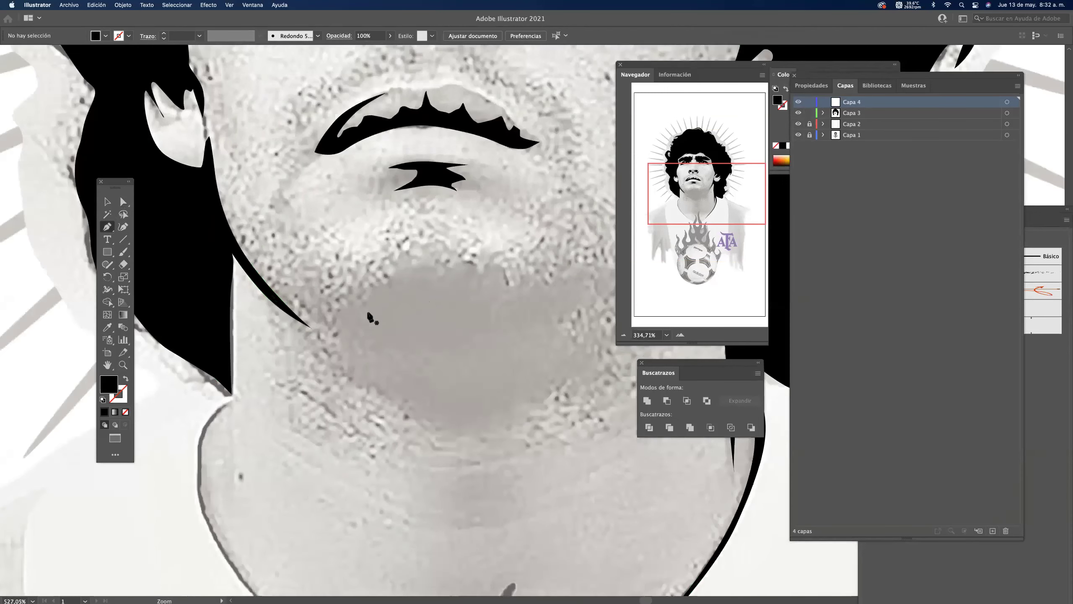
pyautogui.moveTo(336, 322)
pyautogui.mouseDown()
pyautogui.moveTo(348, 290)
pyautogui.moveTo(376, 285)
pyautogui.moveTo(402, 262)
pyautogui.mouseUp()
pyautogui.hotkey('shift', 'x')
pyautogui.click(359, 269)
pyautogui.click(386, 276)
pyautogui.click(448, 247)
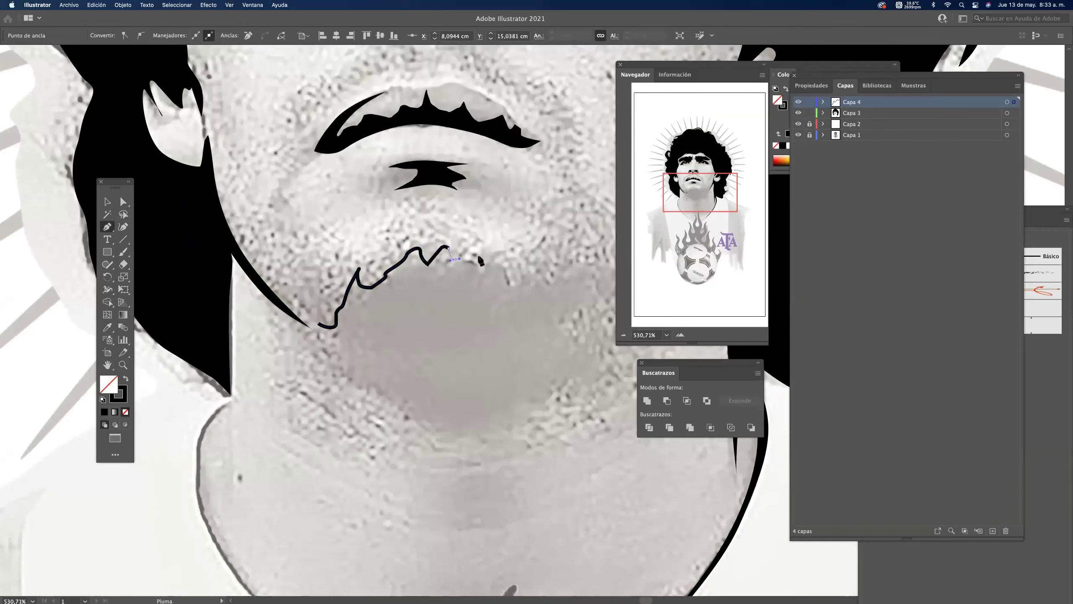
# Continue the shadow's wavy upper edge towards the right-hand jaw, adding a tall pointed strand.
pyautogui.moveTo(504, 276); pyautogui.dragTo(519, 282)
pyautogui.hscroll(5, 418, 296)
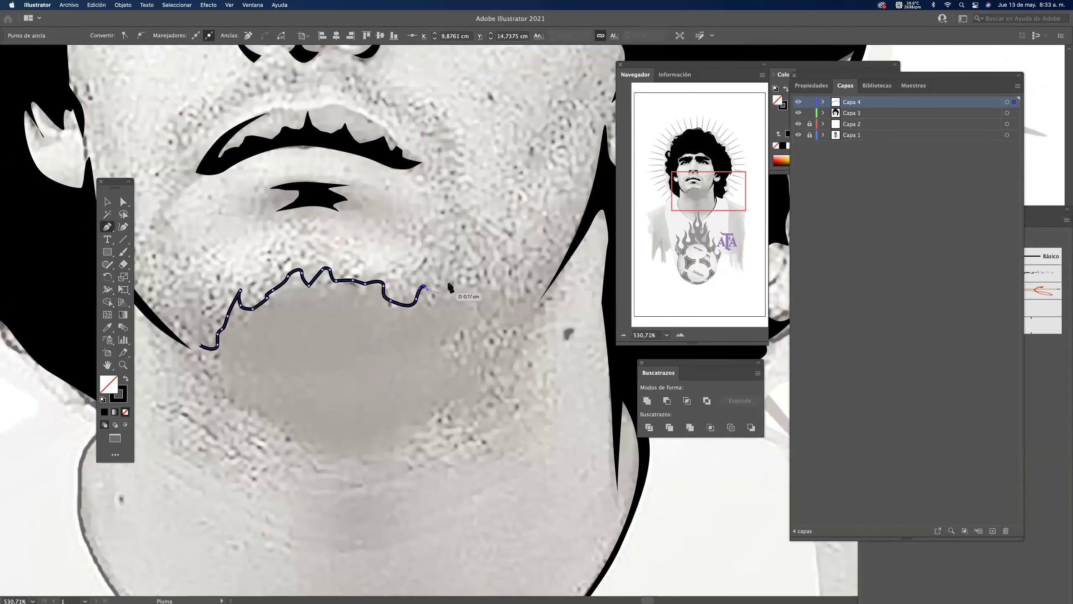
pyautogui.click(485, 233)
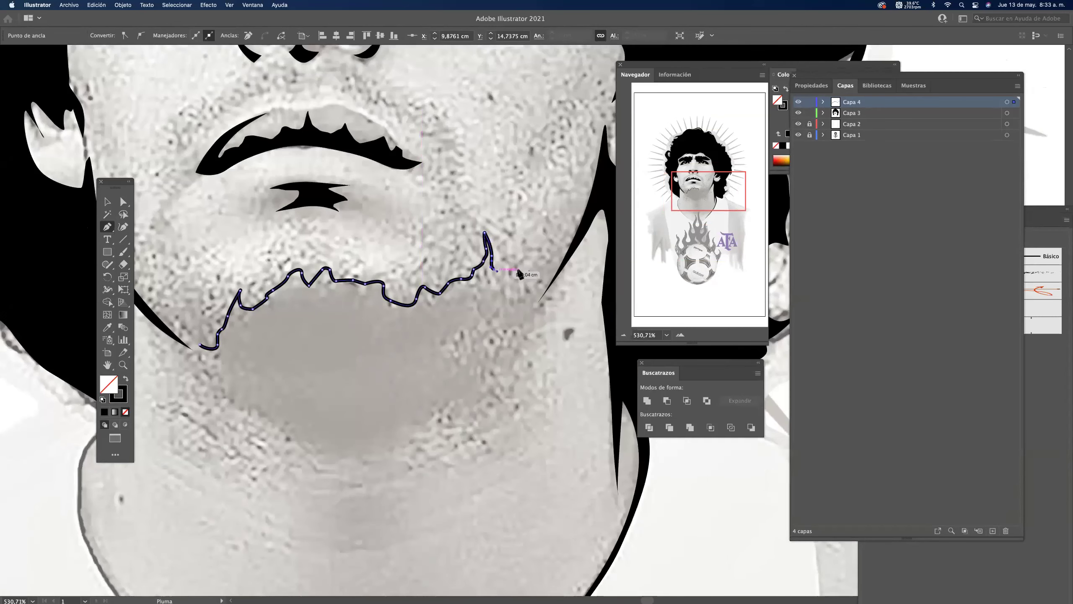
# Trace the right-hand end of the under-chin shadow with zigzag pointed strands.
pyautogui.moveTo(476, 289); pyautogui.dragTo(475, 299)
pyautogui.click(441, 333)
pyautogui.click(489, 326)
pyautogui.moveTo(457, 348); pyautogui.dragTo(468, 352)
pyautogui.click(496, 375)
pyautogui.moveTo(458, 395); pyautogui.dragTo(442, 404)
# Trace the shadow's wavy lower edge across the neck back towards the outline's starting point.
pyautogui.click(350, 457)
pyautogui.click(339, 459)
pyautogui.moveTo(370, 449); pyautogui.dragTo(296, 436)
pyautogui.click(323, 459)
pyautogui.click(310, 448)
pyautogui.moveTo(284, 433); pyautogui.dragTo(280, 427)
pyautogui.moveTo(202, 374); pyautogui.dragTo(201, 366)
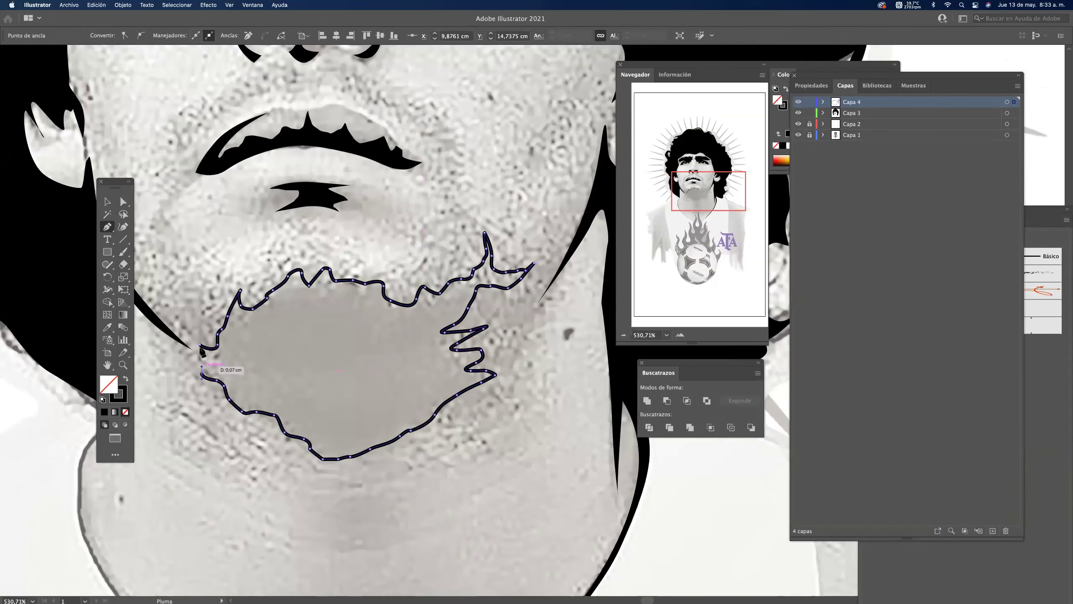
# Finish the under-chin shadow outline and swap its fill and stroke to make it solid black.
pyautogui.keyDown('super'); pyautogui.click(240, 329); pyautogui.keyUp('super')
pyautogui.moveTo(366, 315)
pyautogui.mouseDown()
pyautogui.moveTo(252, 332)
pyautogui.moveTo(379, 328)
pyautogui.mouseUp()
pyautogui.click(379, 328)
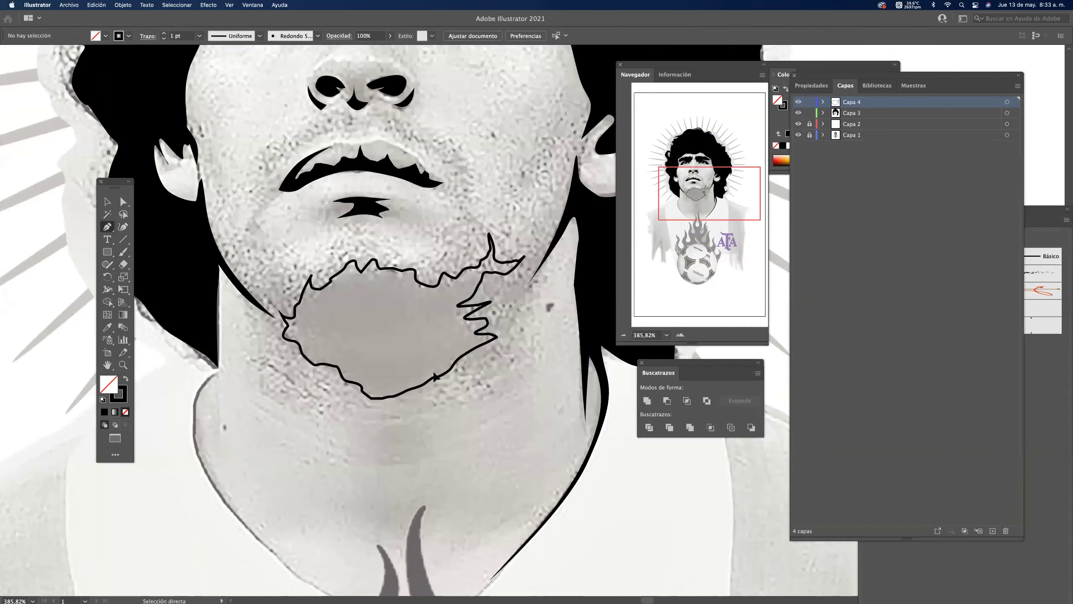
pyautogui.keyDown('super'); pyautogui.click(435, 376); pyautogui.keyUp('super')
pyautogui.click(127, 376)
pyautogui.keyDown('super'); pyautogui.click(268, 353); pyautogui.keyUp('super')
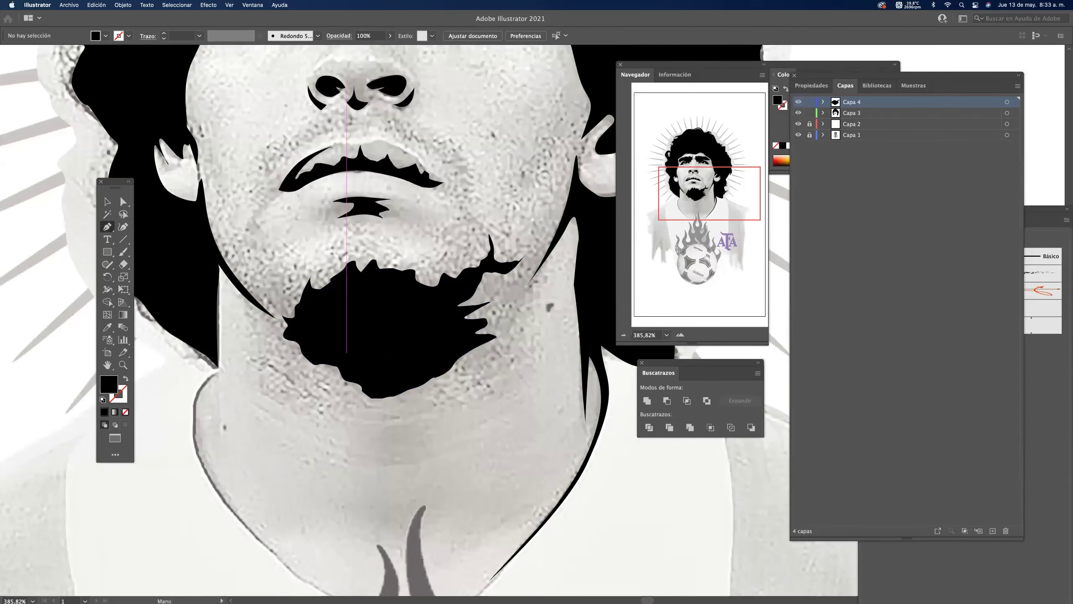
# Trace the left side of the shirt collar as a tapered solid black curve from below the hair towards the centre of the neckline.
pyautogui.moveTo(378, 350); pyautogui.dragTo(321, 372)
pyautogui.moveTo(322, 414); pyautogui.dragTo(316, 257)
pyautogui.moveTo(270, 216); pyautogui.dragTo(307, 207)
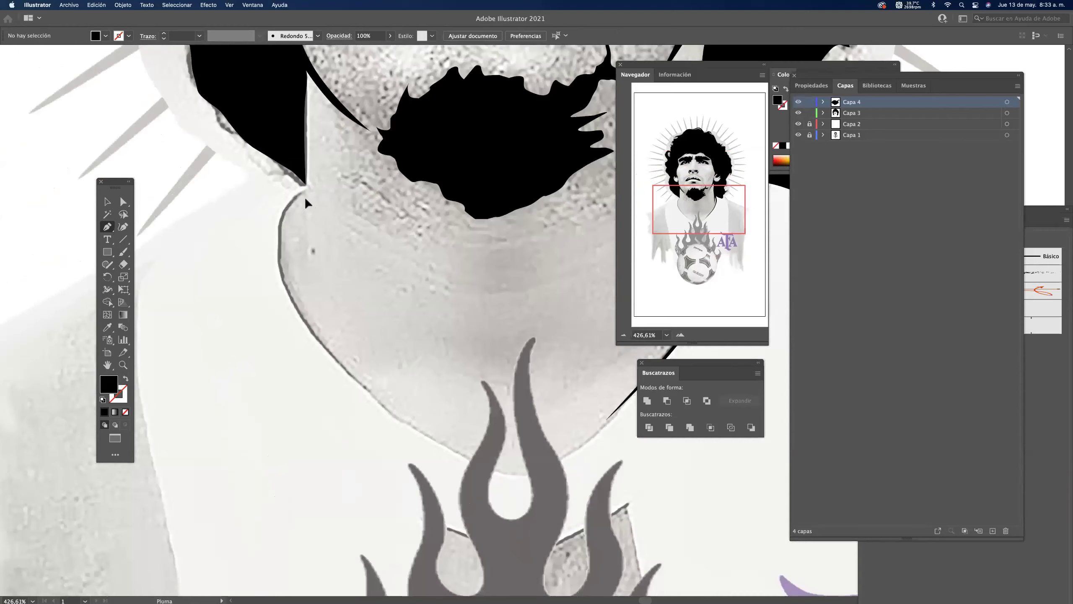
pyautogui.click(304, 198)
pyautogui.moveTo(296, 298); pyautogui.dragTo(346, 381)
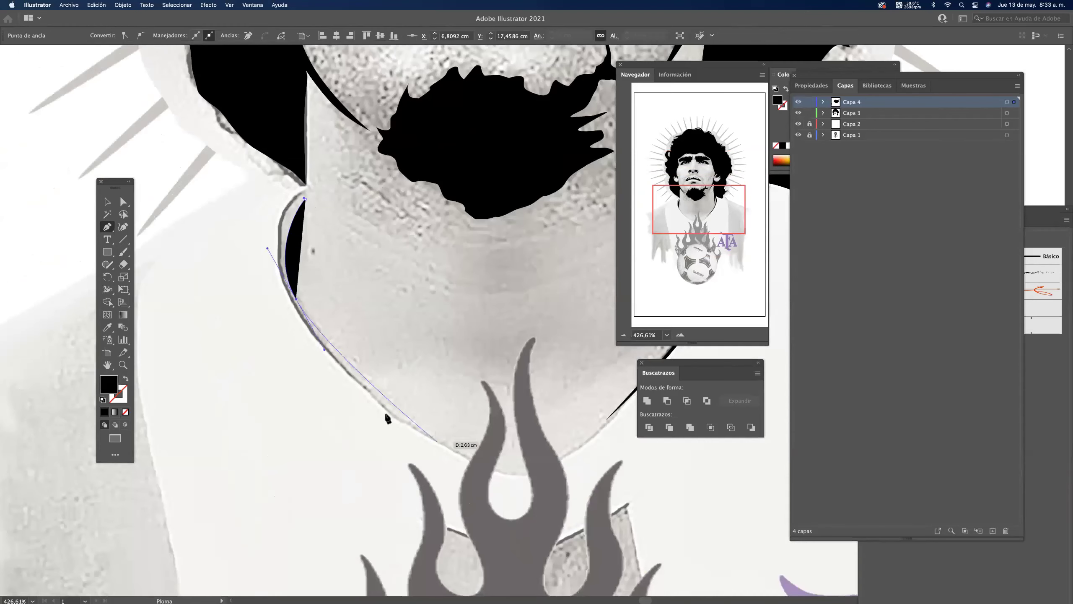
pyautogui.click(439, 444)
pyautogui.moveTo(273, 234); pyautogui.dragTo(323, 197)
pyautogui.keyDown('super'); pyautogui.click(317, 256); pyautogui.keyUp('super')
pyautogui.moveTo(347, 258); pyautogui.dragTo(249, 258)
pyautogui.click(120, 199)
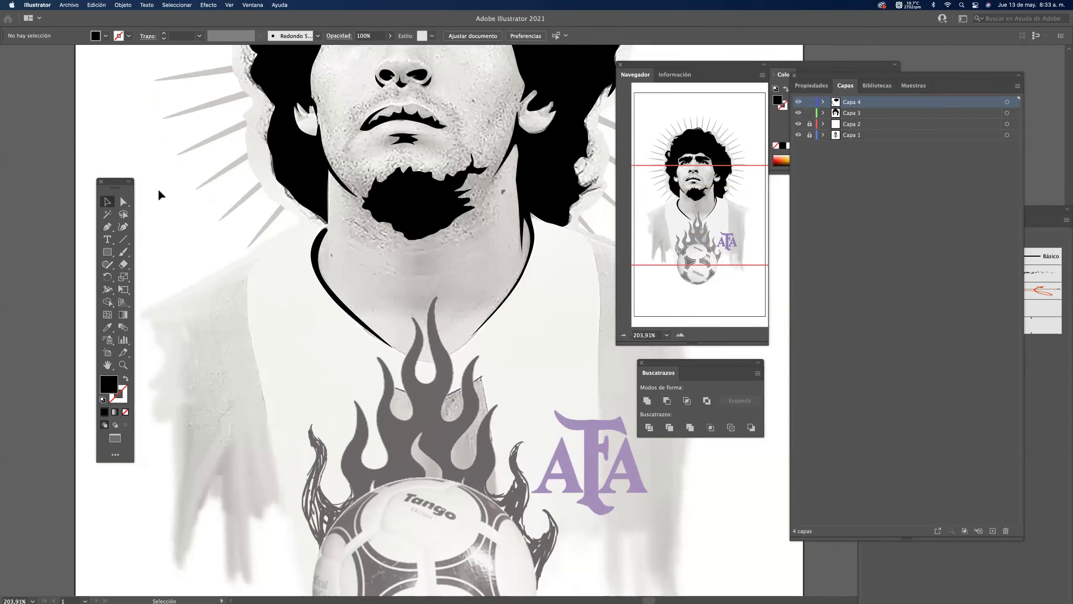
# Add a new layer and trace the tallest flame's left edge and the teardrop gap beside it as an unfilled black outline.
pyautogui.click(993, 531)
pyautogui.scroll(-5, 435, 192)
pyautogui.press('p')
pyautogui.moveTo(458, 139); pyautogui.dragTo(465, 254)
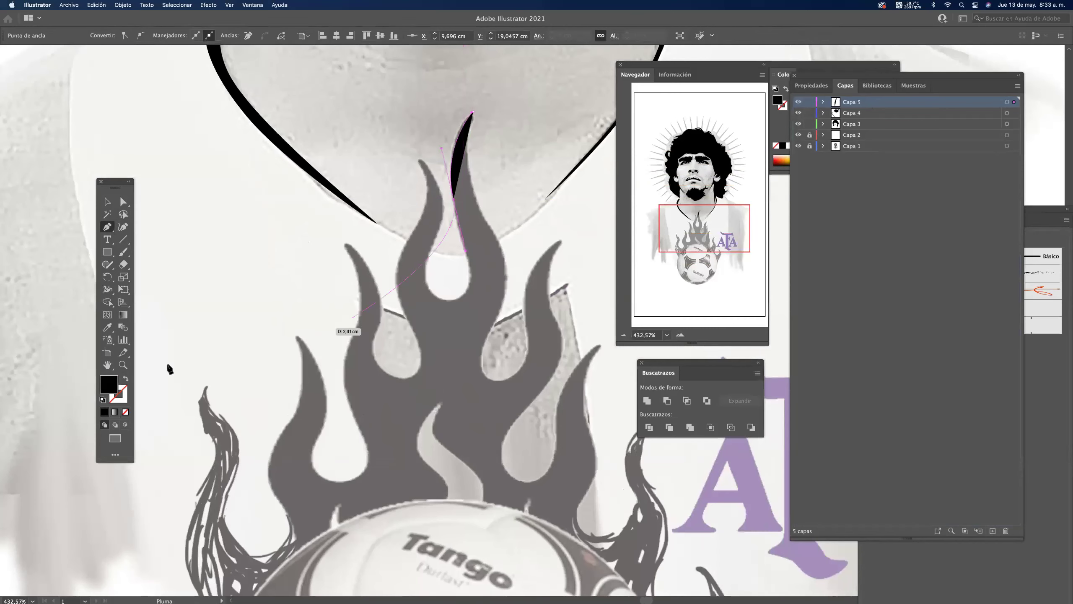
pyautogui.click(126, 378)
pyautogui.moveTo(463, 294); pyautogui.dragTo(448, 302)
pyautogui.moveTo(426, 258); pyautogui.dragTo(437, 224)
pyautogui.moveTo(434, 170); pyautogui.dragTo(419, 146)
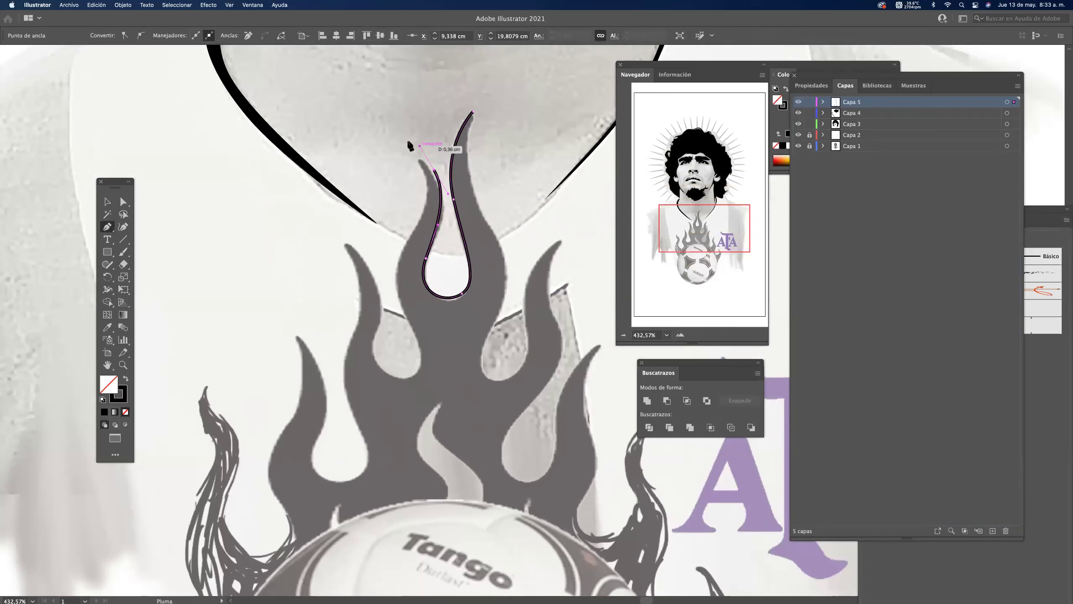
# Continue the outline down the second flame's outer edge, around the next gap and up to the third flame's tip.
pyautogui.moveTo(424, 203); pyautogui.dragTo(409, 230)
pyautogui.moveTo(397, 298); pyautogui.dragTo(418, 337)
pyautogui.moveTo(413, 374); pyautogui.dragTo(388, 385)
pyautogui.moveTo(376, 329); pyautogui.dragTo(355, 337)
pyautogui.click(328, 226)
# Trace the third flame's left edge around its rounded gap and up to the fourth flame's tip.
pyautogui.moveTo(346, 394); pyautogui.dragTo(369, 436)
pyautogui.moveTo(358, 472); pyautogui.dragTo(329, 417)
pyautogui.moveTo(309, 345); pyautogui.dragTo(291, 320)
pyautogui.click(275, 308)
# Trace the fourth flame's left edge around the next gap and up to the leftmost flame's tip.
pyautogui.moveTo(305, 383); pyautogui.dragTo(296, 414)
pyautogui.moveTo(264, 464); pyautogui.dragTo(274, 493)
pyautogui.press('space')
pyautogui.moveTo(355, 315); pyautogui.dragTo(315, 333)
pyautogui.moveTo(325, 271); pyautogui.dragTo(290, 176)
# Trace the leftmost flame's wavy outer edge down to where it meets the ball.
pyautogui.moveTo(293, 220); pyautogui.dragTo(316, 244)
pyautogui.moveTo(293, 288); pyautogui.dragTo(278, 319)
pyautogui.moveTo(289, 389); pyautogui.dragTo(327, 424)
pyautogui.scroll(-5, 367, 417)
# Continue the outline over the ball's left white panel and along the lower edge of the adjoining dark panel.
pyautogui.moveTo(371, 282); pyautogui.dragTo(372, 280)
pyautogui.moveTo(405, 372); pyautogui.dragTo(412, 422)
pyautogui.click(398, 446)
pyautogui.click(439, 464)
pyautogui.press('space')
pyautogui.moveTo(356, 405); pyautogui.dragTo(234, 383)
pyautogui.moveTo(357, 385); pyautogui.dragTo(400, 361)
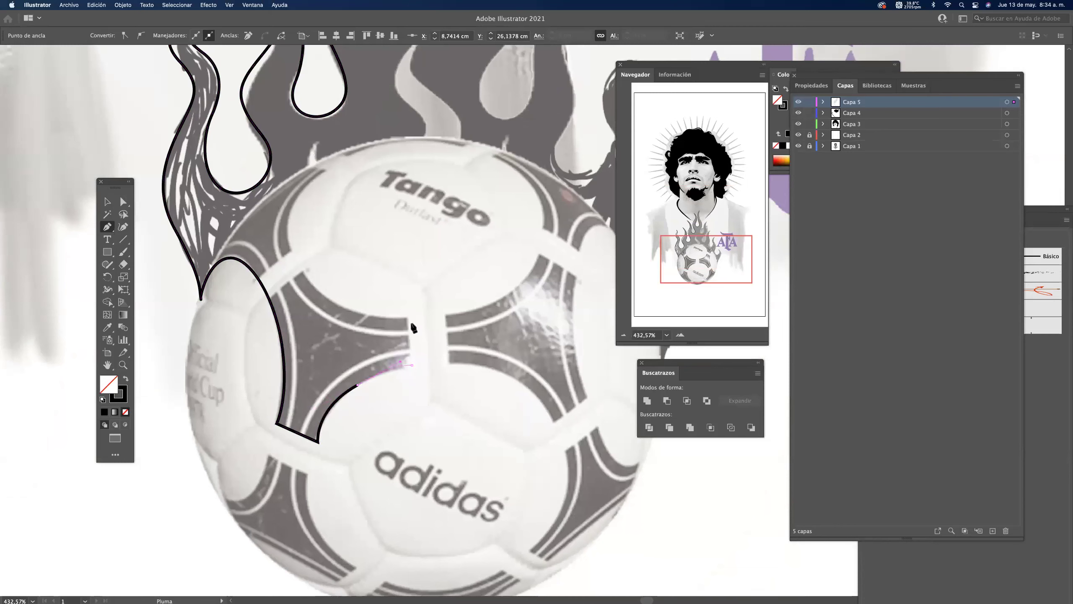
# Trace around the oval Tango panel and the narrow white gap between the ball's two central dark panels.
pyautogui.moveTo(316, 288); pyautogui.dragTo(284, 249)
pyautogui.moveTo(305, 186); pyautogui.dragTo(328, 156)
pyautogui.moveTo(465, 140); pyautogui.dragTo(471, 134)
pyautogui.moveTo(529, 272); pyautogui.dragTo(512, 290)
pyautogui.click(445, 313)
pyautogui.click(449, 361)
# Trace the curve around the right of the adidas panel and the lower corners of the right-hand dark panel.
pyautogui.moveTo(411, 266); pyautogui.dragTo(313, 134)
pyautogui.moveTo(451, 281); pyautogui.dragTo(471, 329)
pyautogui.moveTo(463, 383); pyautogui.dragTo(525, 362)
pyautogui.click(432, 418)
pyautogui.click(446, 428)
pyautogui.click(532, 361)
pyautogui.click(542, 330)
# Trace around the ball's right-hand white panel, up over its top and down to the ball's right edge.
pyautogui.moveTo(501, 308); pyautogui.dragTo(486, 266)
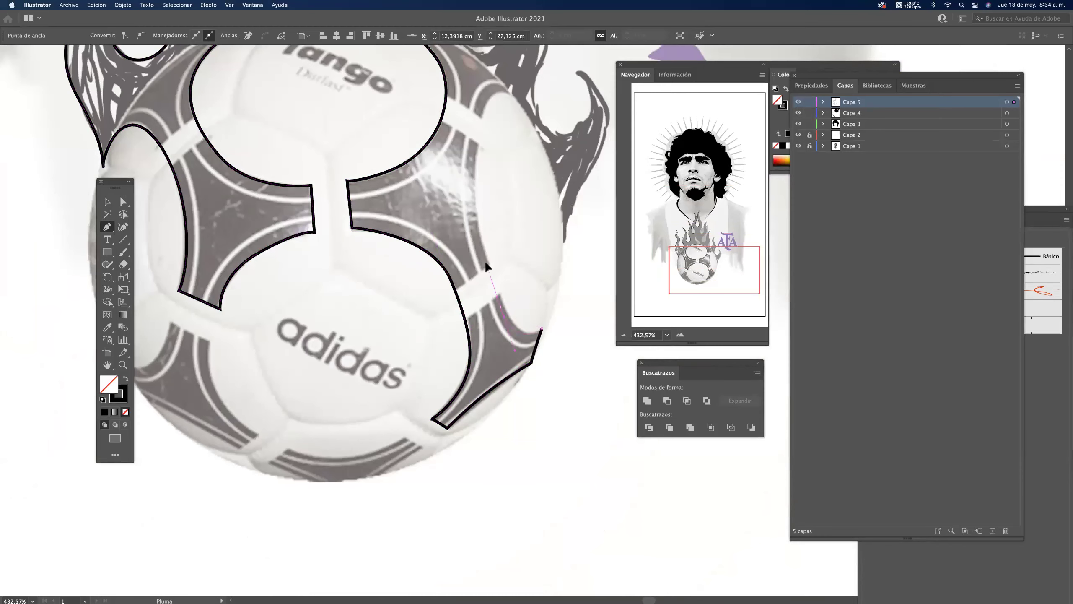
pyautogui.moveTo(471, 220); pyautogui.dragTo(480, 398)
pyautogui.moveTo(484, 340); pyautogui.dragTo(492, 284)
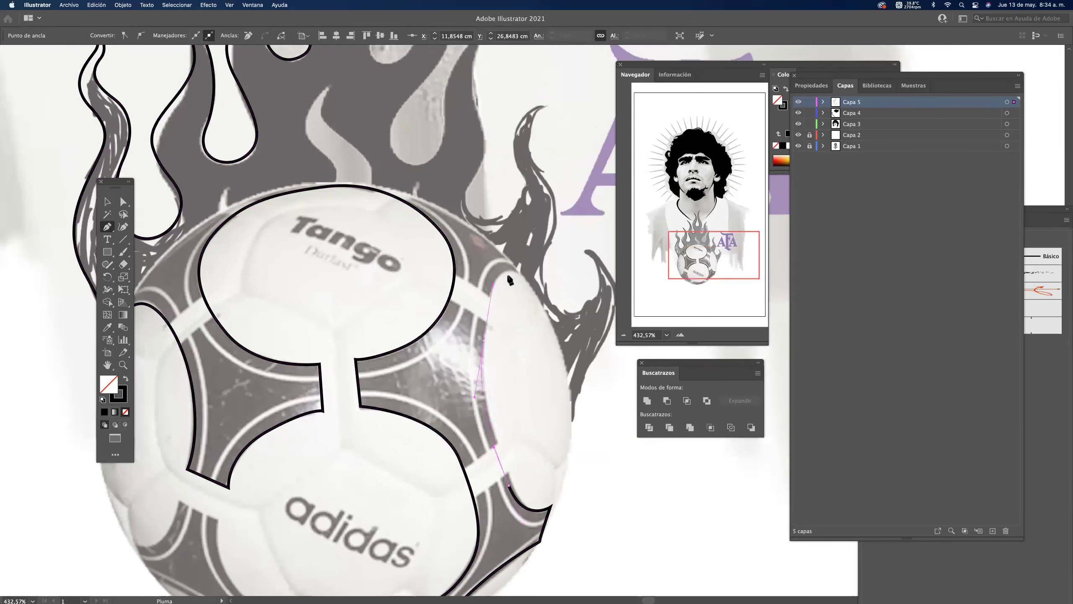
pyautogui.moveTo(545, 310); pyautogui.dragTo(573, 428)
pyautogui.moveTo(574, 381); pyautogui.dragTo(459, 382)
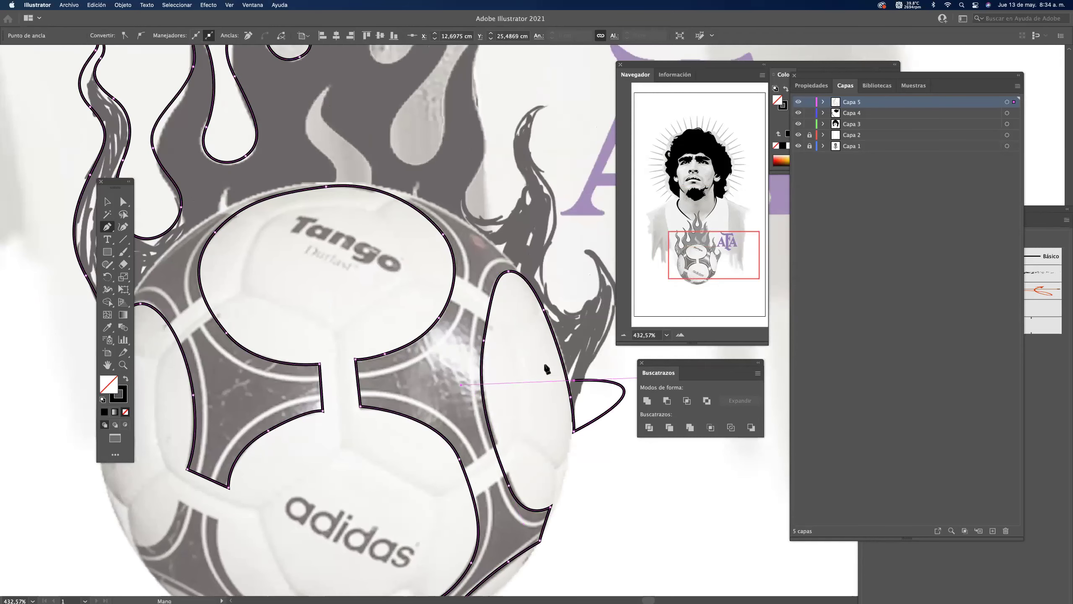
pyautogui.press('super+z')
pyautogui.moveTo(553, 354); pyautogui.dragTo(415, 319)
pyautogui.press('super+z')
# Trace the small rightmost flame, the gap beside it and the right edge of the neighbouring flame up to its tip.
pyautogui.moveTo(390, 385); pyautogui.dragTo(407, 358)
pyautogui.moveTo(415, 297); pyautogui.dragTo(383, 233)
pyautogui.moveTo(391, 280); pyautogui.dragTo(366, 336)
pyautogui.moveTo(345, 296); pyautogui.dragTo(345, 263)
pyautogui.moveTo(354, 209); pyautogui.dragTo(333, 180)
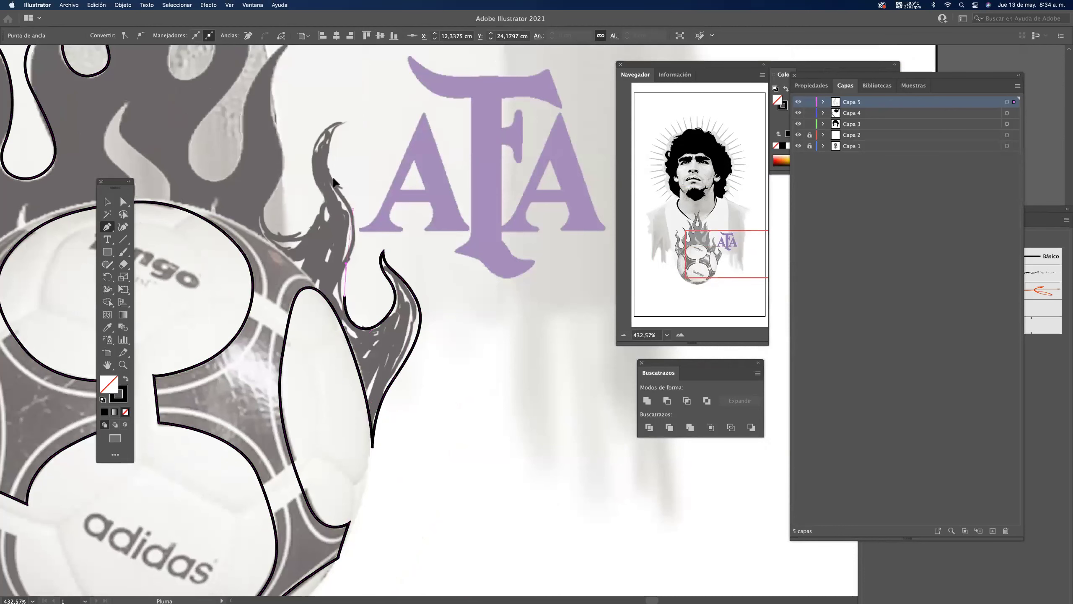
pyautogui.moveTo(330, 142); pyautogui.dragTo(306, 155)
pyautogui.click(363, 127)
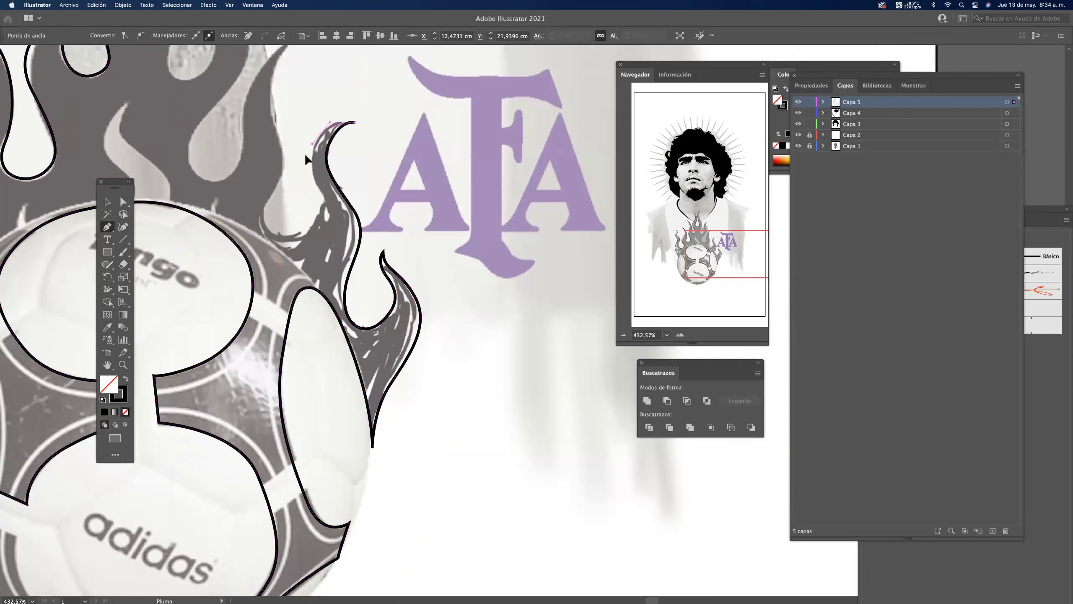
# Trace that flame's left edge, around the gap below and up to the tip of the next flame inward.
pyautogui.moveTo(319, 191); pyautogui.dragTo(334, 215)
pyautogui.press('super+a')
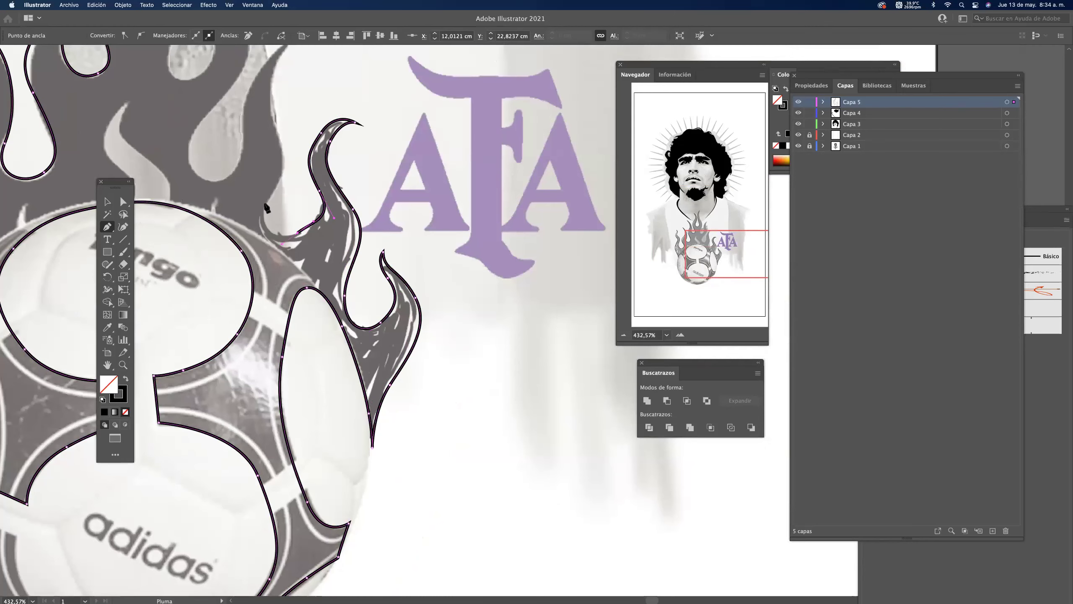
pyautogui.moveTo(293, 238); pyautogui.dragTo(272, 236)
pyautogui.moveTo(270, 196); pyautogui.dragTo(368, 265)
pyautogui.scroll(2, 376, 241)
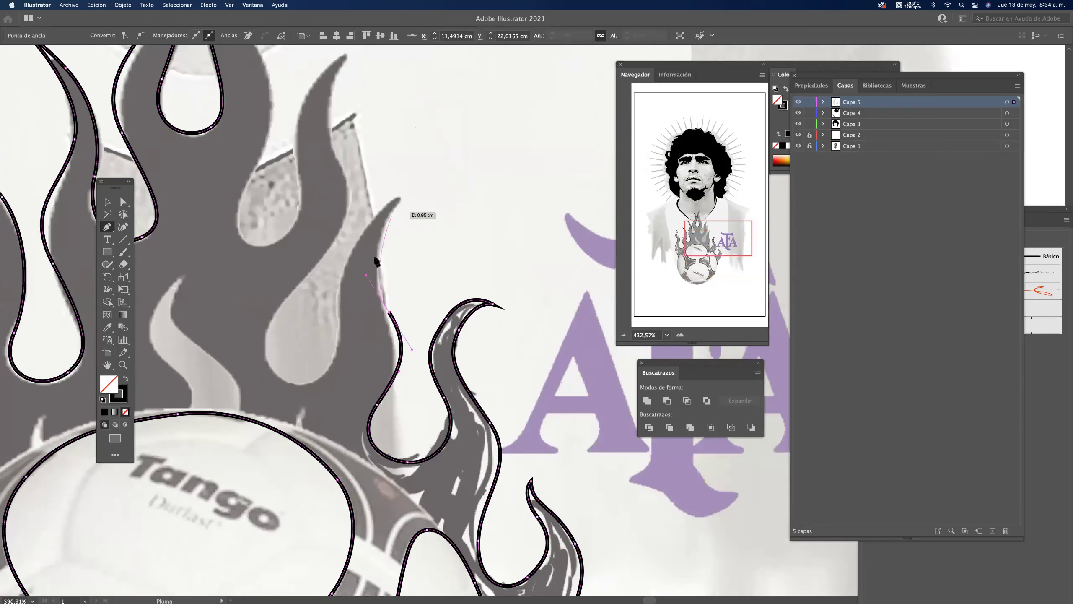
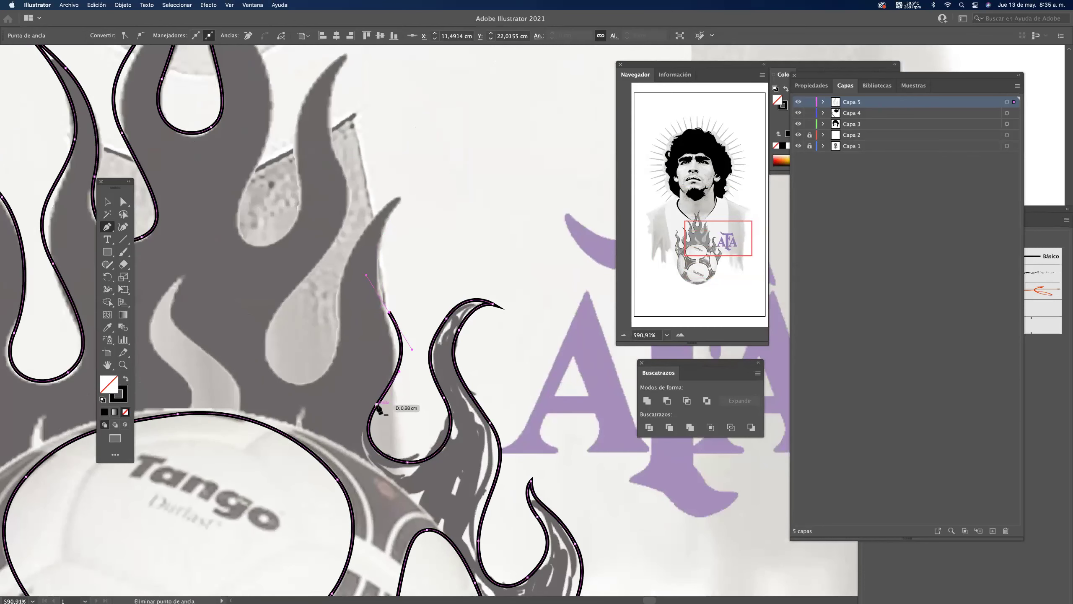
pyautogui.moveTo(400, 197); pyautogui.dragTo(436, 166)
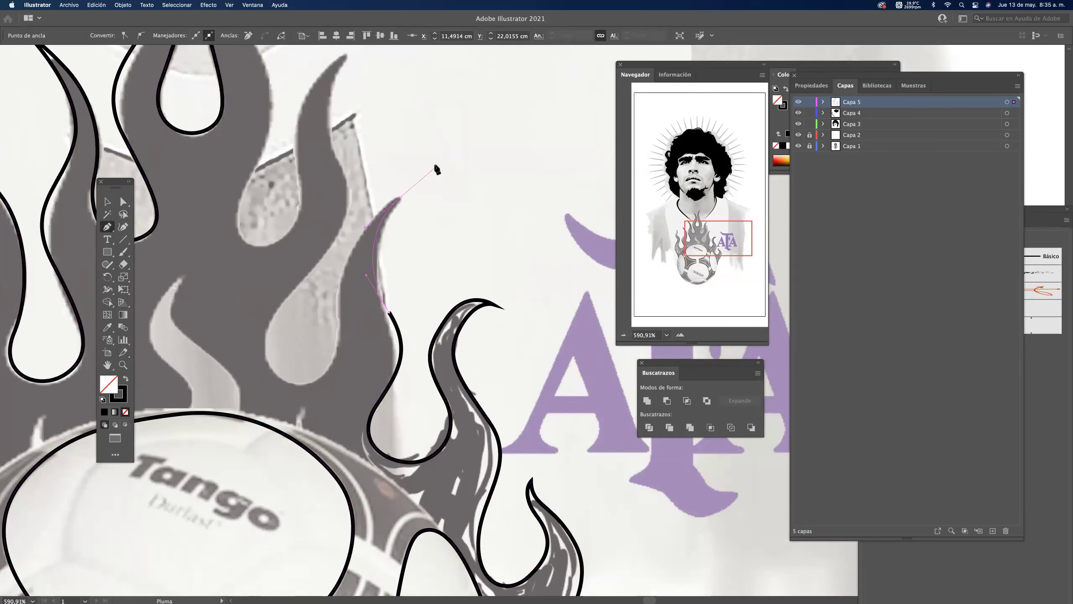
# Continue around the elongated gap on the right and up to the tip of the flame beside the tallest one.
pyautogui.moveTo(342, 265); pyautogui.dragTo(329, 308)
pyautogui.moveTo(325, 374); pyautogui.dragTo(292, 401)
pyautogui.moveTo(266, 332); pyautogui.dragTo(275, 301)
pyautogui.moveTo(345, 213); pyautogui.dragTo(346, 212)
pyautogui.moveTo(339, 157); pyautogui.dragTo(322, 121)
pyautogui.moveTo(345, 63); pyautogui.dragTo(378, 200)
pyautogui.click(380, 193)
# Trace around the last right-hand gap and up the tallest flame's right edge, closing the outline at its tip.
pyautogui.moveTo(331, 252); pyautogui.dragTo(322, 291)
pyautogui.moveTo(325, 356); pyautogui.dragTo(305, 386)
pyautogui.moveTo(273, 341); pyautogui.dragTo(287, 291)
pyautogui.moveTo(297, 198); pyautogui.dragTo(342, 366)
pyautogui.moveTo(332, 241); pyautogui.dragTo(361, 154)
pyautogui.moveTo(389, 234); pyautogui.dragTo(275, 260)
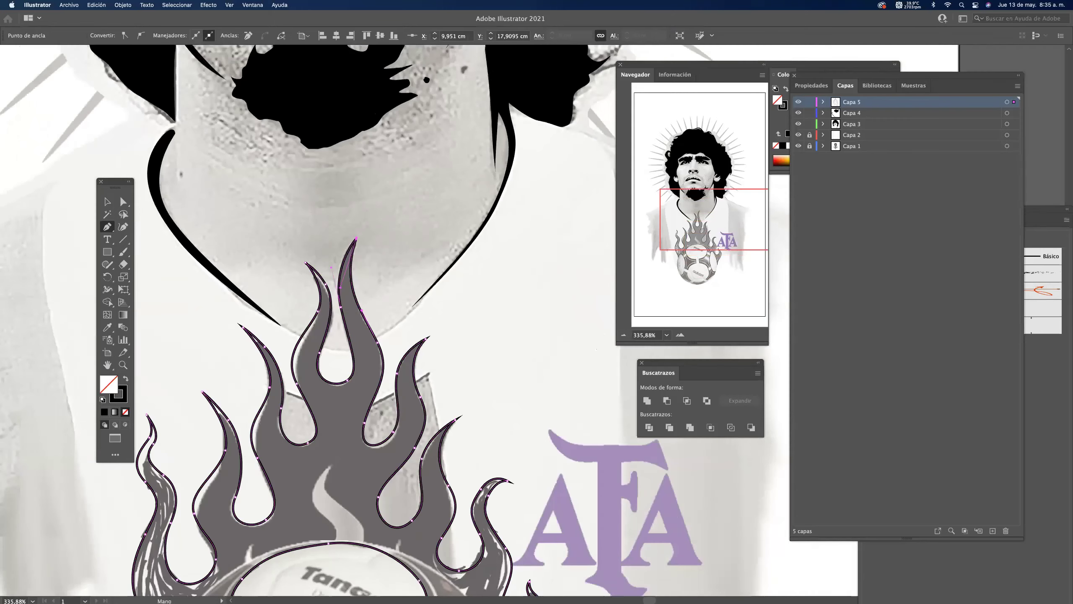
# Start a separate outline for the ball's lower-left dark panel, tracing its top edge, curved right side and lower-right corner.
pyautogui.scroll(-5, 412, 269)
pyautogui.scroll(-2, 343, 242)
pyautogui.scroll(-5, 307, 282)
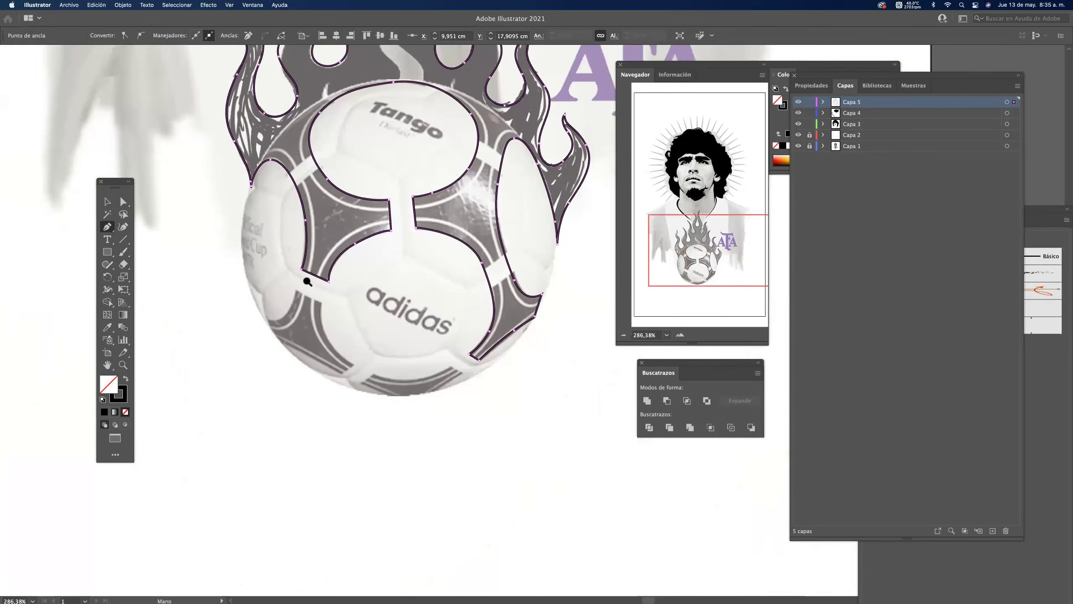
pyautogui.scroll(6, 308, 281)
pyautogui.click(329, 265)
pyautogui.click(408, 303)
pyautogui.scroll(-3, 259, 240)
pyautogui.hscroll(5, 258, 239)
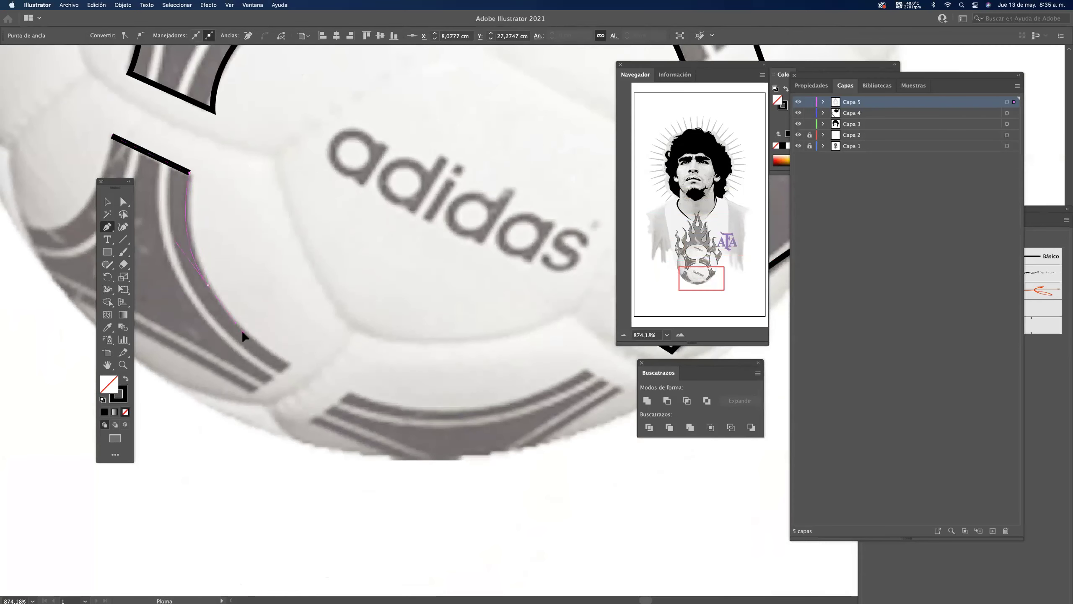
pyautogui.moveTo(242, 332); pyautogui.dragTo(243, 333)
pyautogui.click(288, 362)
pyautogui.click(252, 393)
# Trace the lower-left dark panel's bottom and left edges and close its outline at the top corner.
pyautogui.moveTo(234, 374); pyautogui.dragTo(487, 390)
pyautogui.click(402, 352)
pyautogui.click(327, 316)
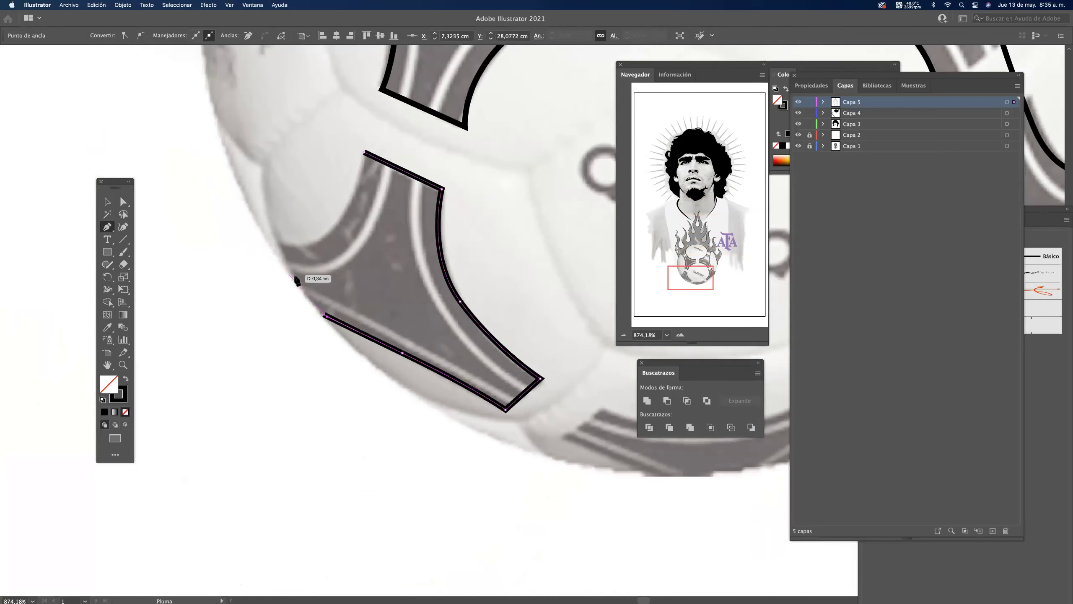
pyautogui.moveTo(279, 243); pyautogui.dragTo(301, 242)
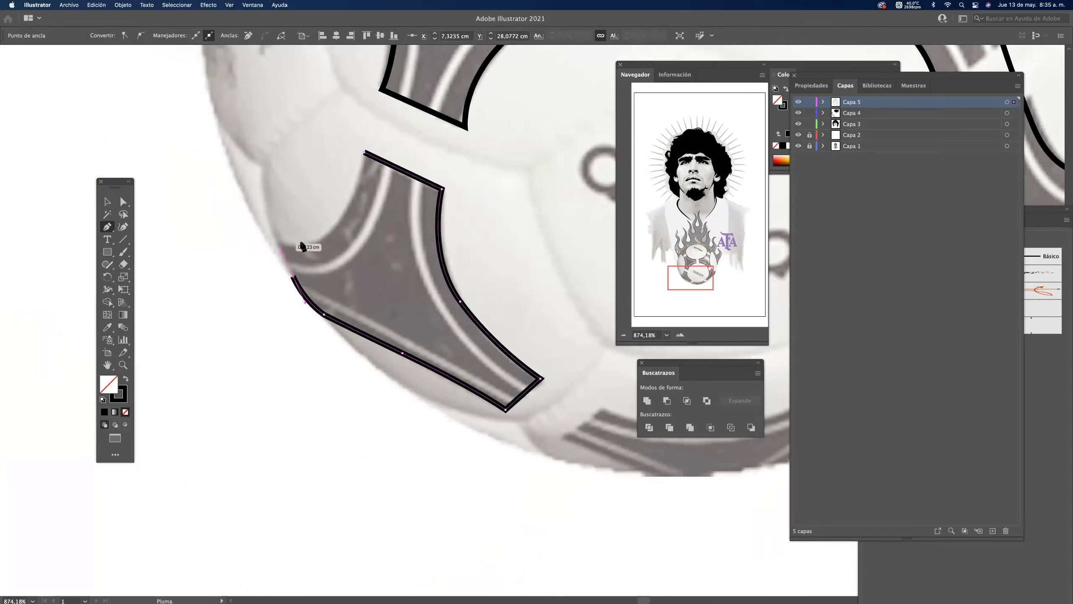
pyautogui.click(362, 159)
pyautogui.scroll(-5, 271, 232)
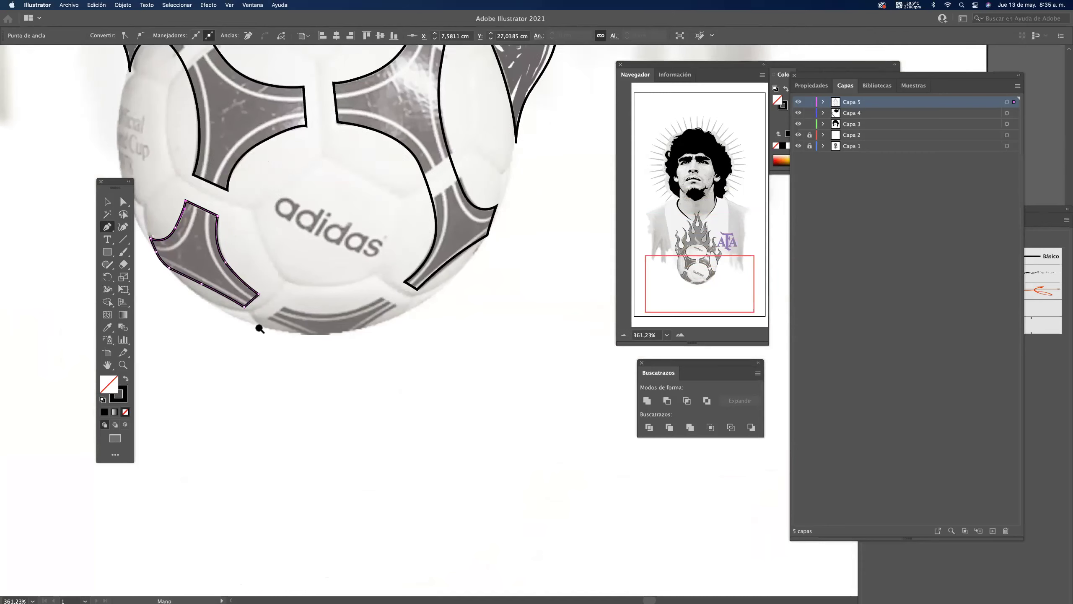
# Trace the narrow curved dark panel at the bottom of the ball as a closed outline.
pyautogui.scroll(4, 259, 329)
pyautogui.click(315, 279)
pyautogui.click(280, 305)
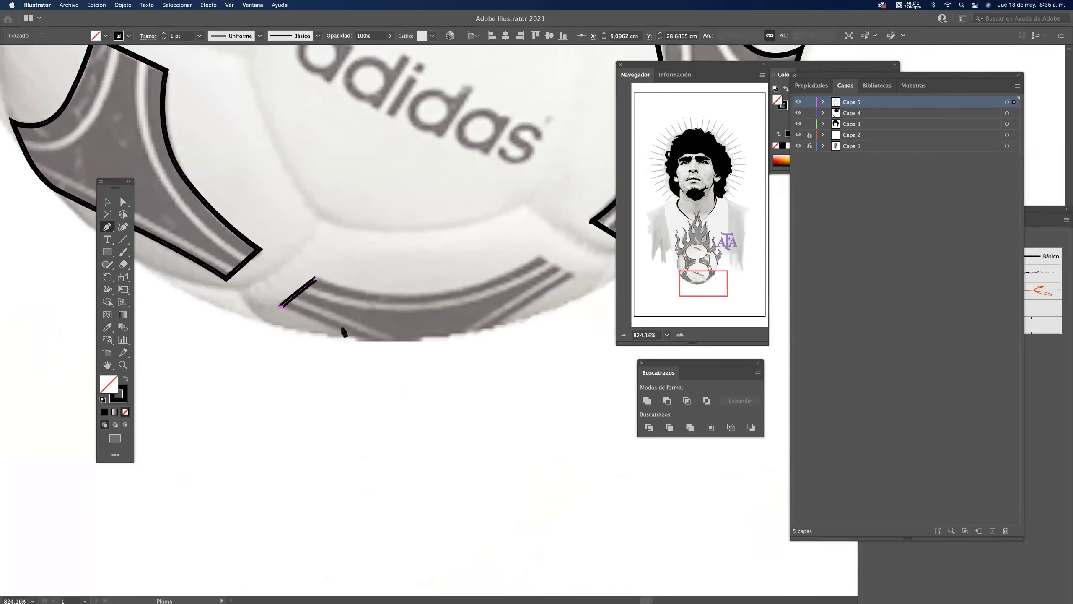
pyautogui.click(343, 326)
pyautogui.click(380, 341)
pyautogui.moveTo(474, 334); pyautogui.dragTo(503, 325)
pyautogui.click(497, 328)
pyautogui.click(575, 274)
pyautogui.click(536, 254)
pyautogui.moveTo(421, 297); pyautogui.dragTo(362, 297)
pyautogui.click(315, 278)
pyautogui.moveTo(374, 245); pyautogui.dragTo(177, 279)
pyautogui.moveTo(361, 237); pyautogui.dragTo(332, 462)
pyautogui.moveTo(364, 305); pyautogui.dragTo(258, 312)
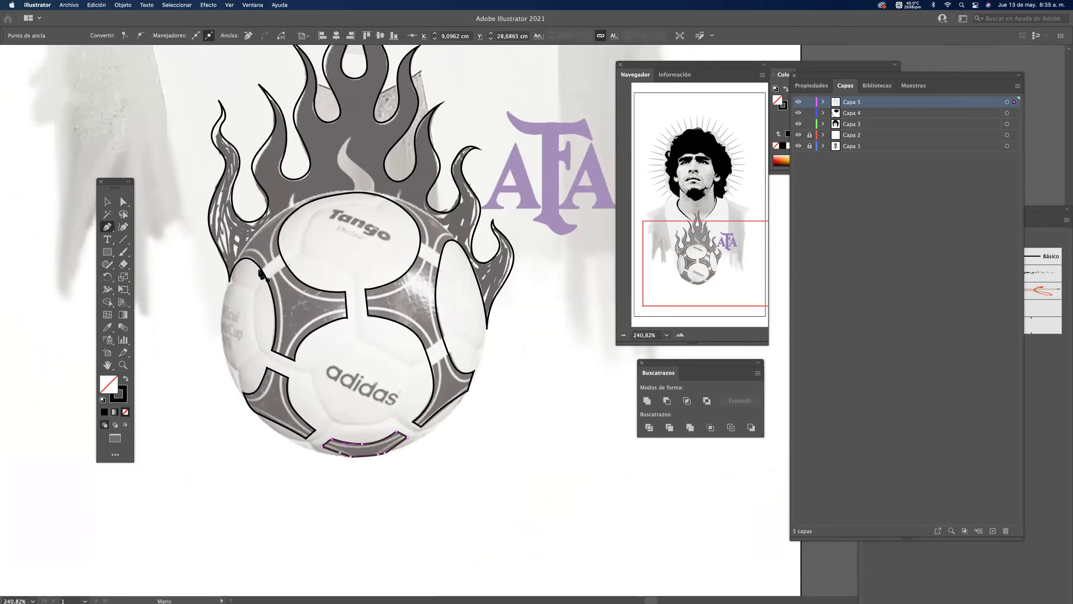
pyautogui.click(107, 202)
pyautogui.moveTo(307, 214); pyautogui.dragTo(294, 214)
pyautogui.moveTo(312, 237); pyautogui.dragTo(366, 342)
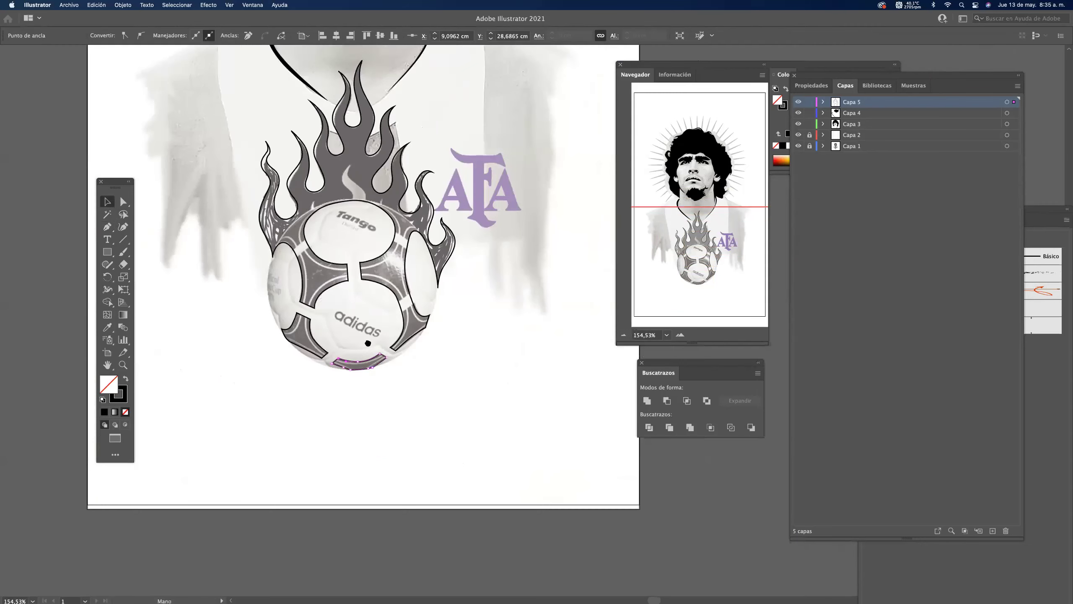
pyautogui.moveTo(409, 284); pyautogui.dragTo(566, 268)
# Trace the light S-shaped wisp inside the central flames, just above the Tango panel, as a closed outline.
pyautogui.press('p')
pyautogui.click(393, 333)
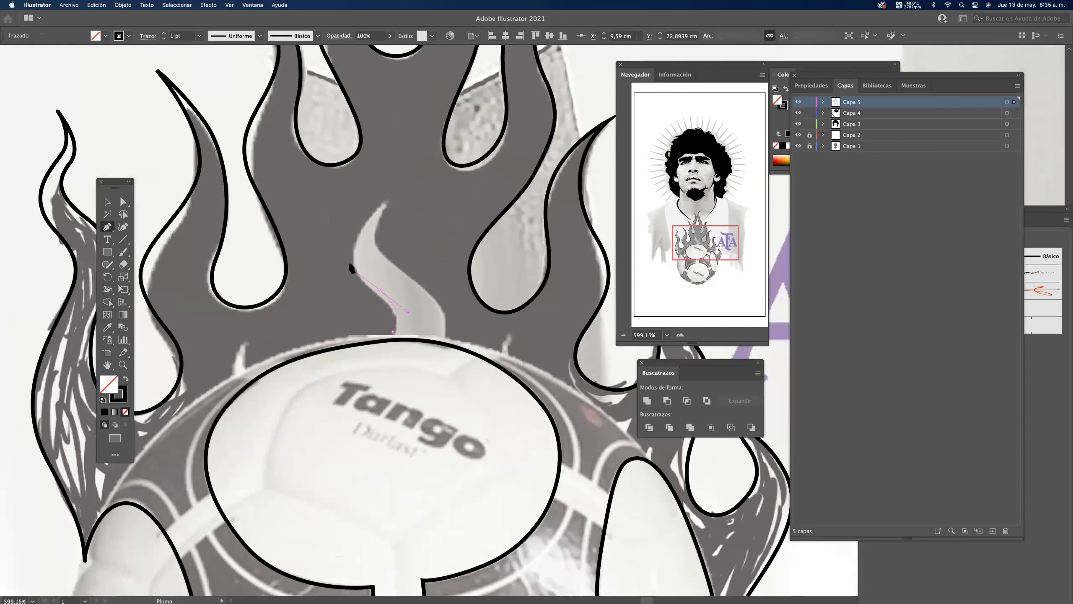
pyautogui.moveTo(351, 269); pyautogui.dragTo(352, 268)
pyautogui.moveTo(397, 148); pyautogui.dragTo(384, 125)
pyautogui.click(396, 148)
pyautogui.moveTo(400, 203); pyautogui.dragTo(378, 240)
pyautogui.moveTo(413, 279); pyautogui.dragTo(444, 360)
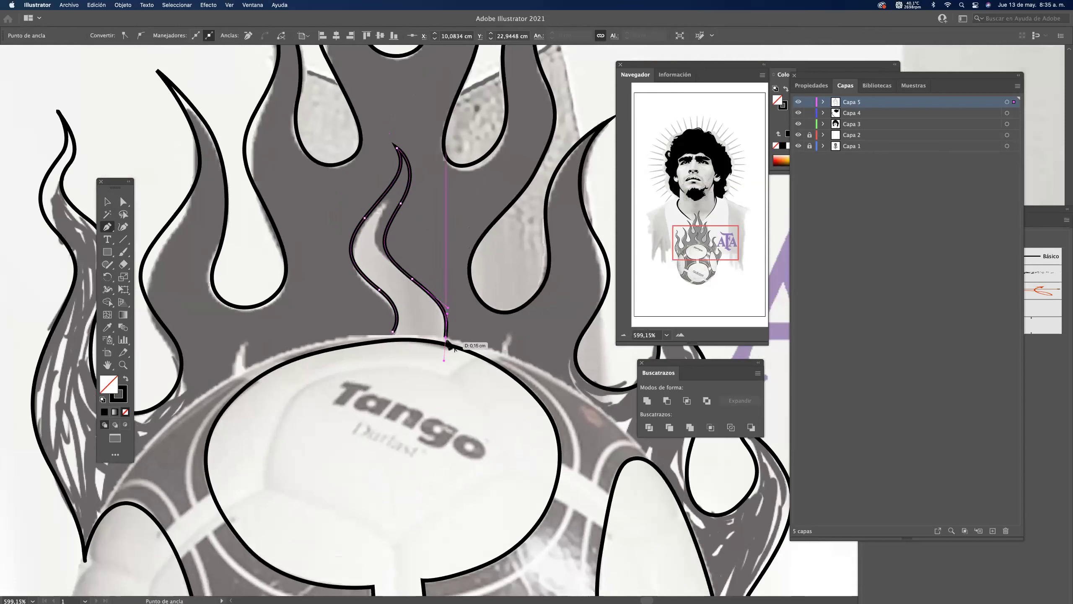
pyautogui.moveTo(393, 331); pyautogui.dragTo(360, 335)
pyautogui.keyDown('super'); pyautogui.click(366, 322); pyautogui.keyUp('super')
pyautogui.moveTo(409, 270); pyautogui.dragTo(366, 270)
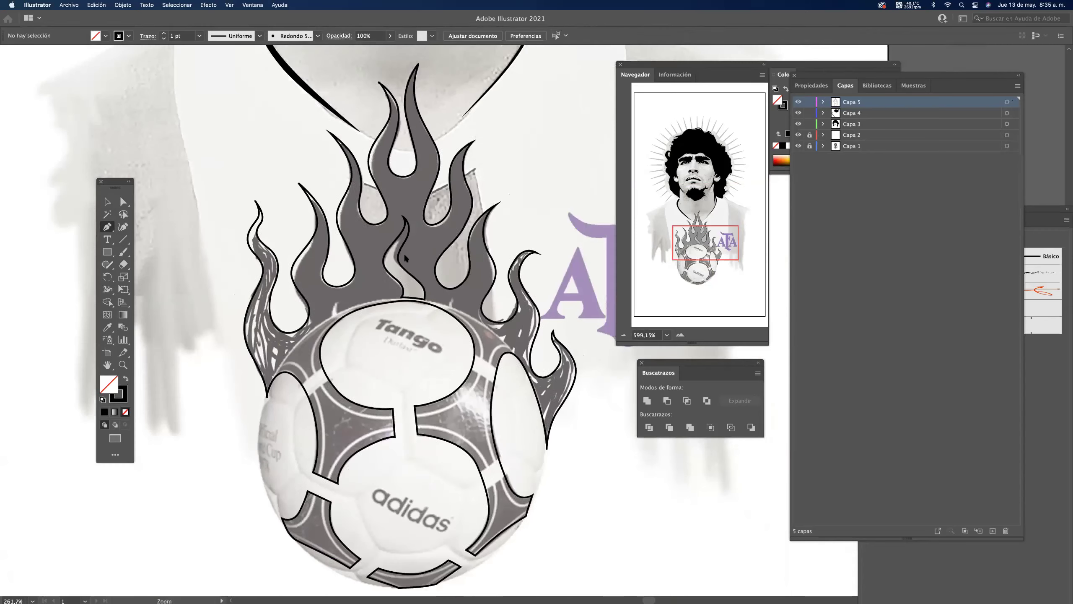
# Select the inner wisp together with the main flame and ball outline and subtract the wisp with Pathfinder.
pyautogui.click(107, 201)
pyautogui.click(124, 201)
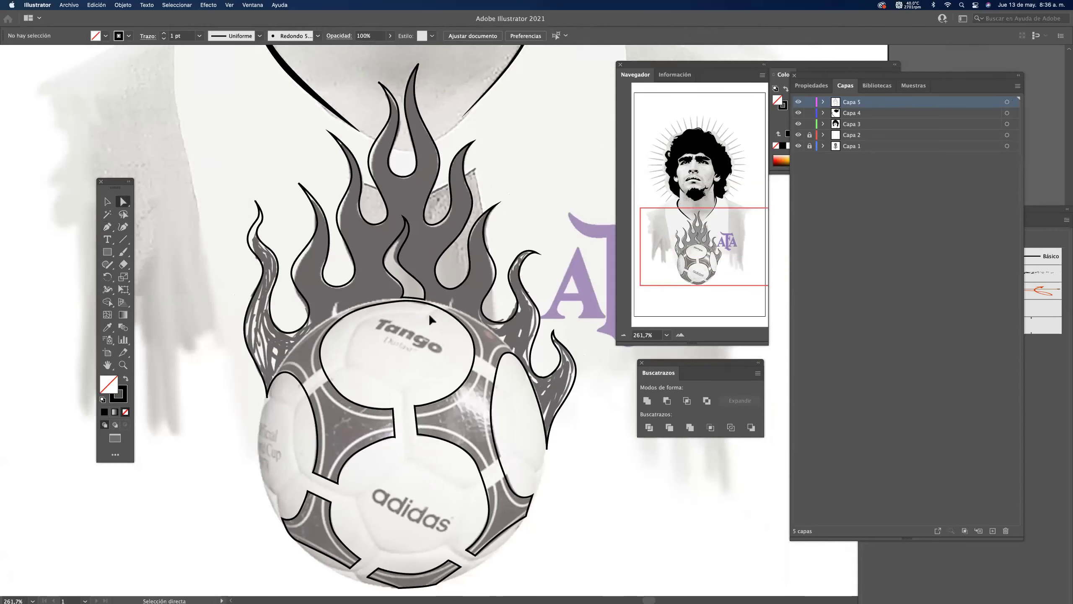
pyautogui.click(473, 324)
pyautogui.click(660, 400)
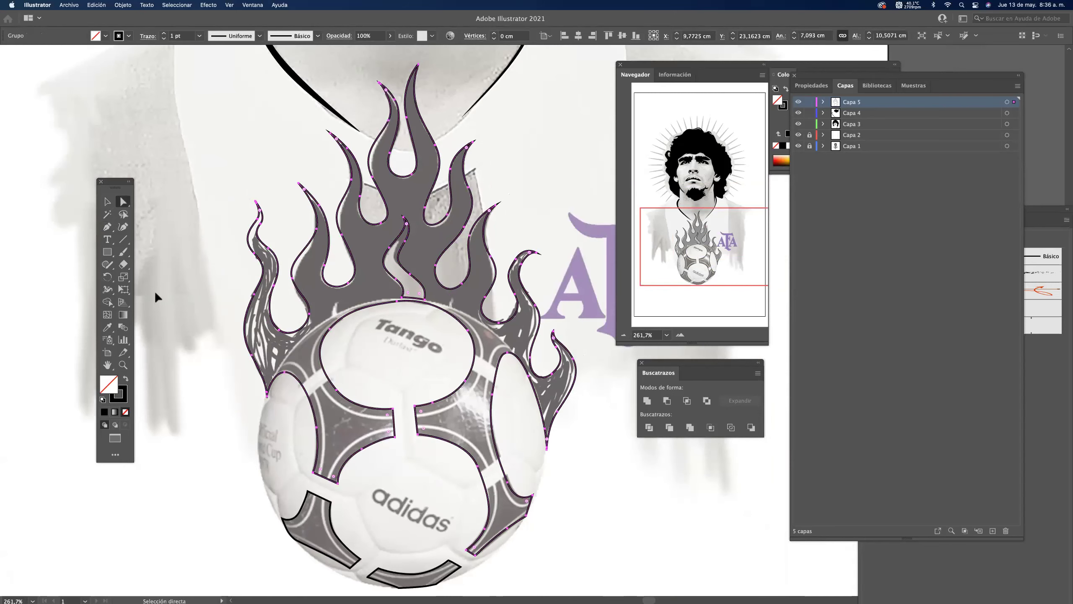
pyautogui.click(187, 181)
# Select all the flame and ball shapes and apply the collar line's solid black fill without stroke using the Eyedropper.
pyautogui.press('v')
pyautogui.scroll(-3, 320, 197)
pyautogui.moveTo(484, 404); pyautogui.dragTo(499, 432)
pyautogui.click(107, 328)
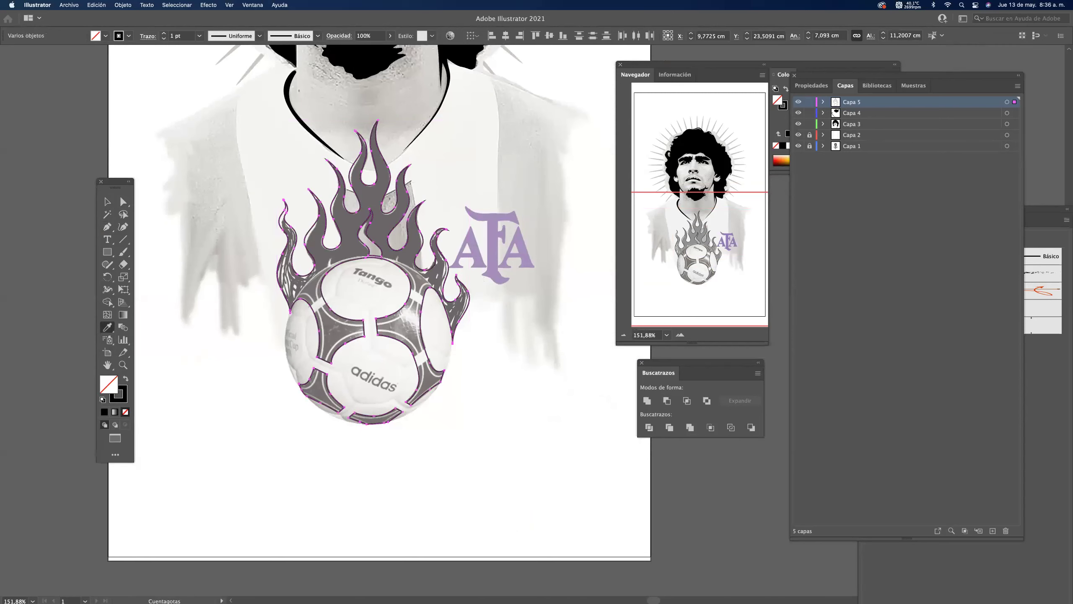
pyautogui.click(301, 116)
pyautogui.click(123, 202)
pyautogui.click(221, 168)
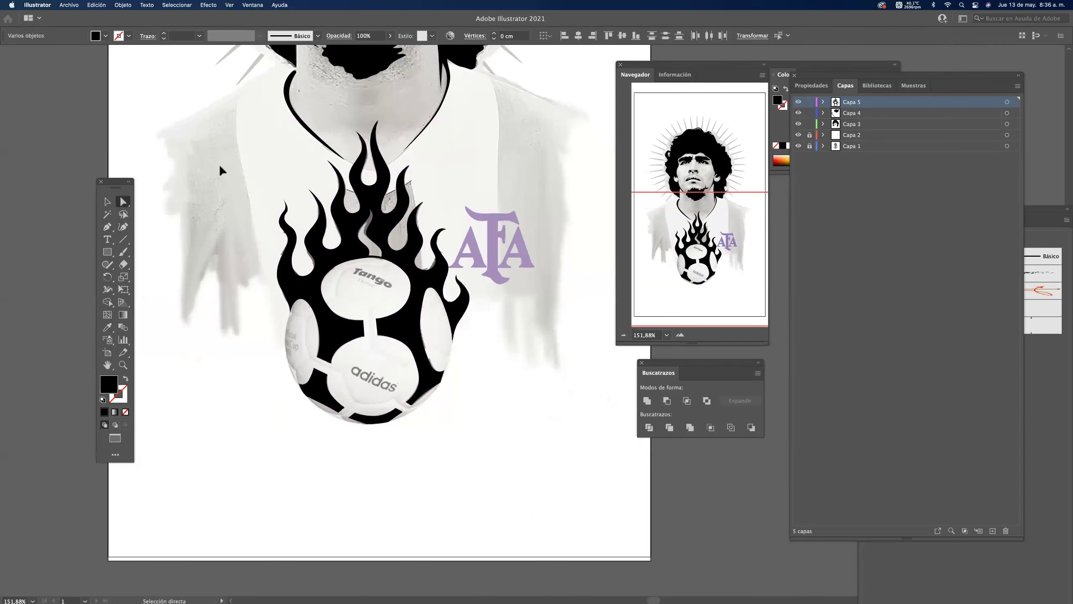
# Check the traced artwork on the whole artboard with the reference layer Capa 1 temporarily hidden.
pyautogui.click(799, 146)
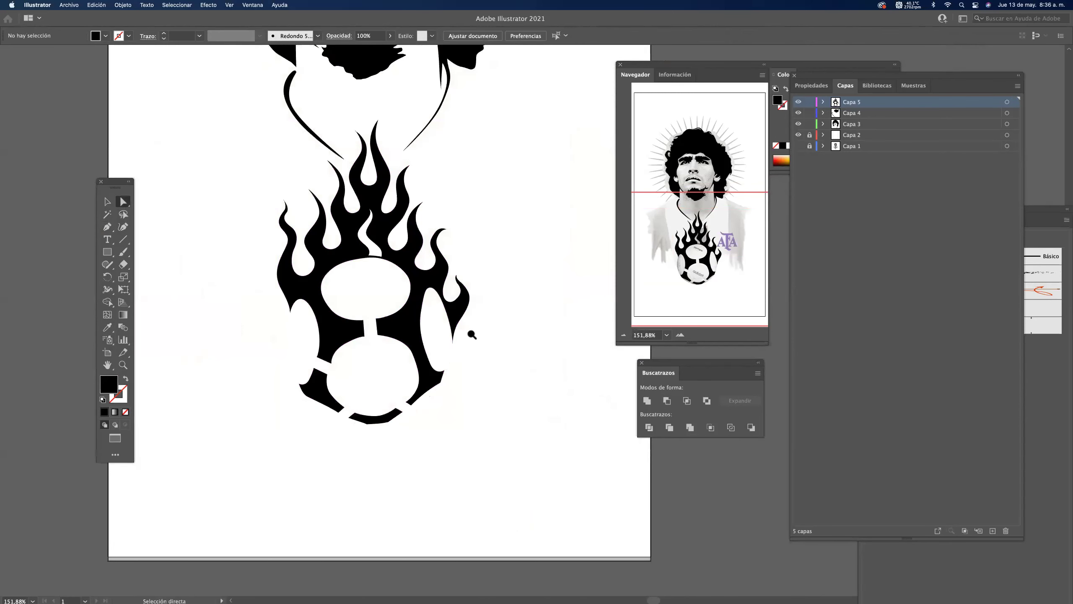
pyautogui.press('super+0')
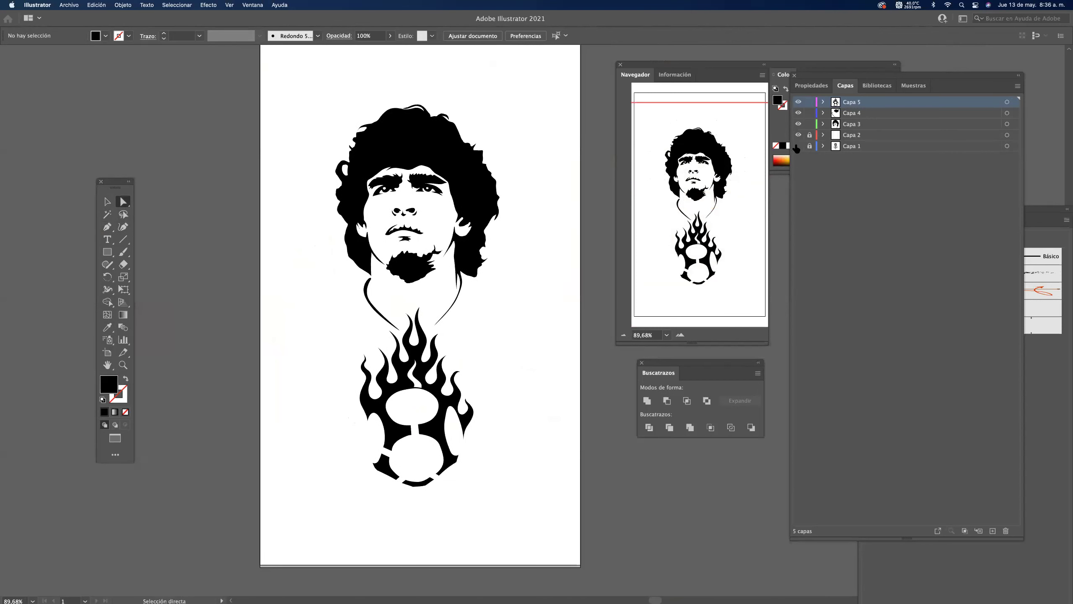
pyautogui.click(798, 146)
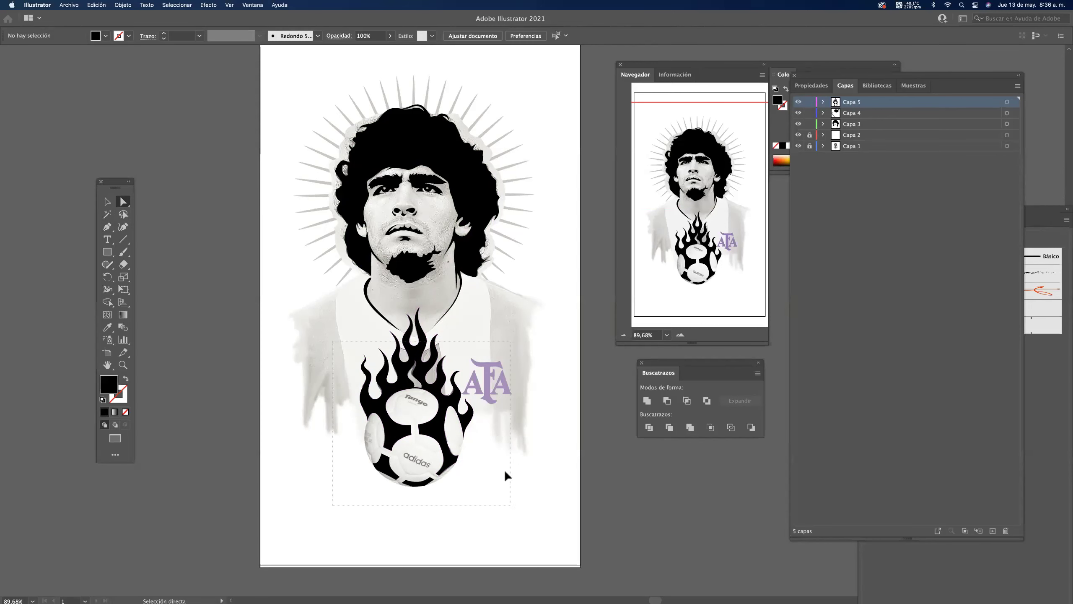
pyautogui.moveTo(507, 475); pyautogui.dragTo(508, 477)
pyautogui.click(107, 327)
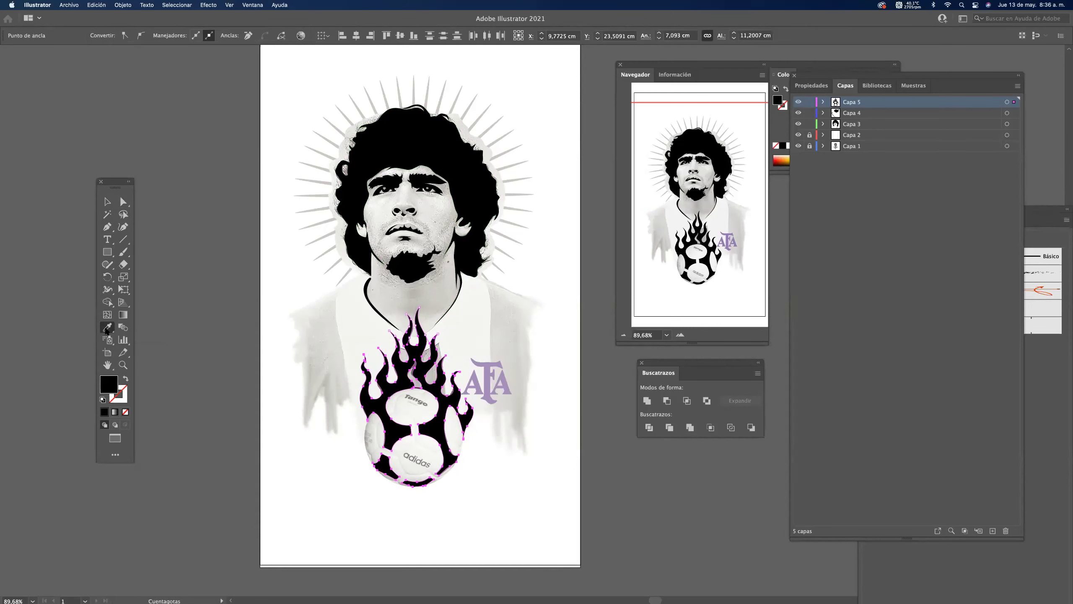
pyautogui.press('a')
pyautogui.click(194, 203)
pyautogui.press('v')
# Save the document as xxxxx in Escritorio in Adobe Illustrator (ai) format, with version Illustrator 2020 and a PDF-compatible file.
pyautogui.press('super+s')
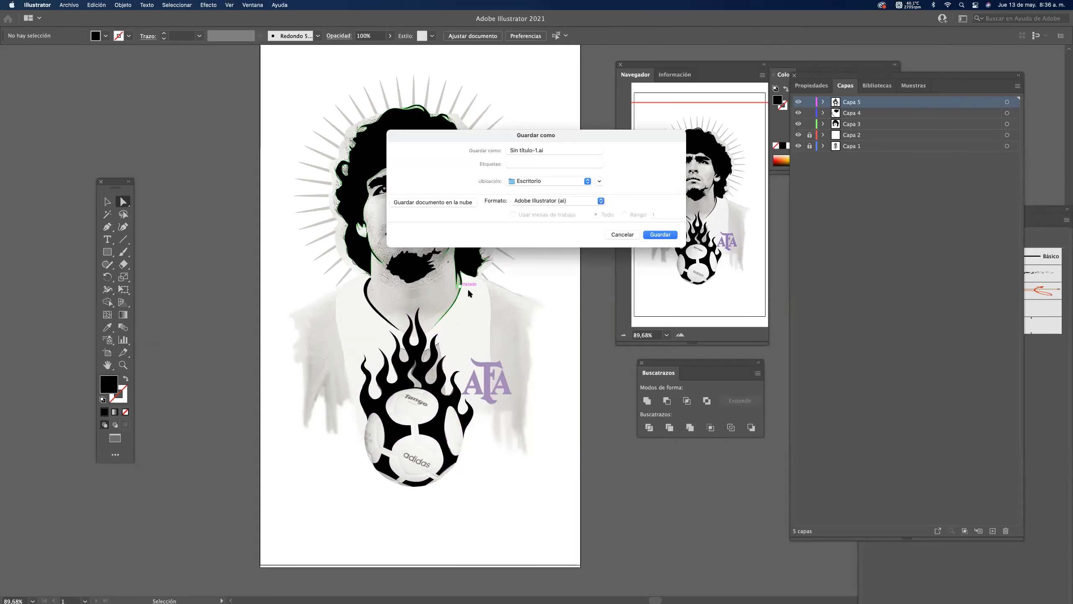
pyautogui.click(544, 149)
pyautogui.write('xxxxx')
pyautogui.click(657, 236)
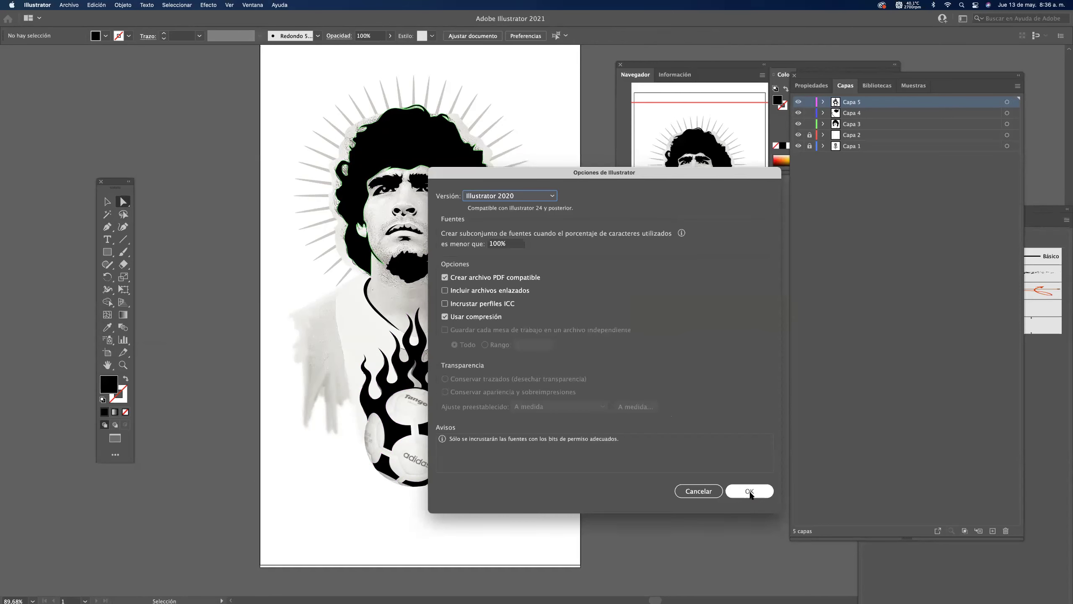
pyautogui.press('Return')
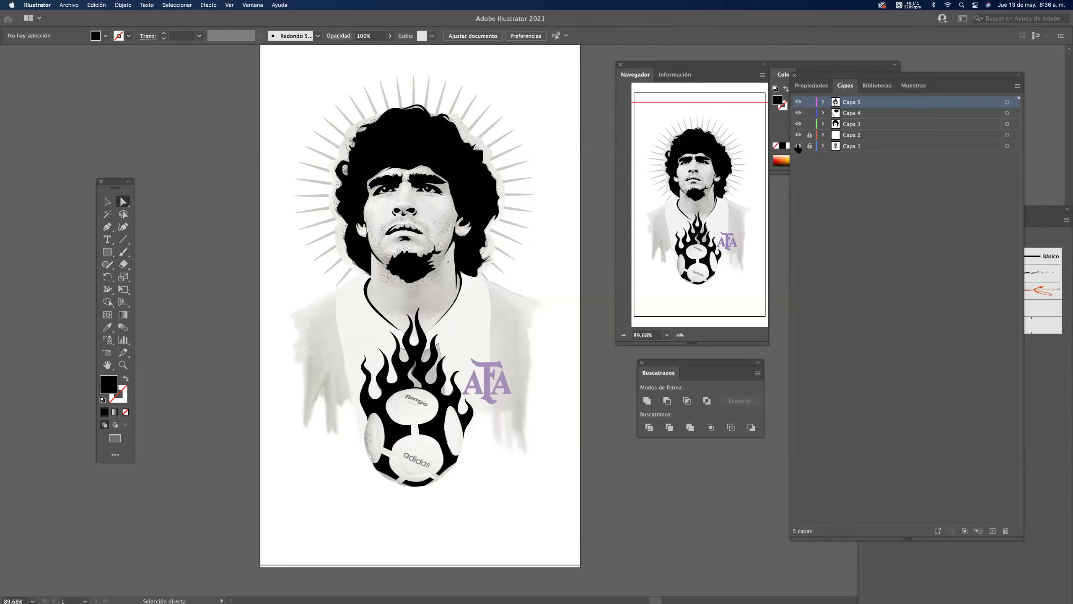
# Check the tracing without the reference layer Capa 1, group all the black artwork in Capa 5 and lock that layer.
pyautogui.click(798, 145)
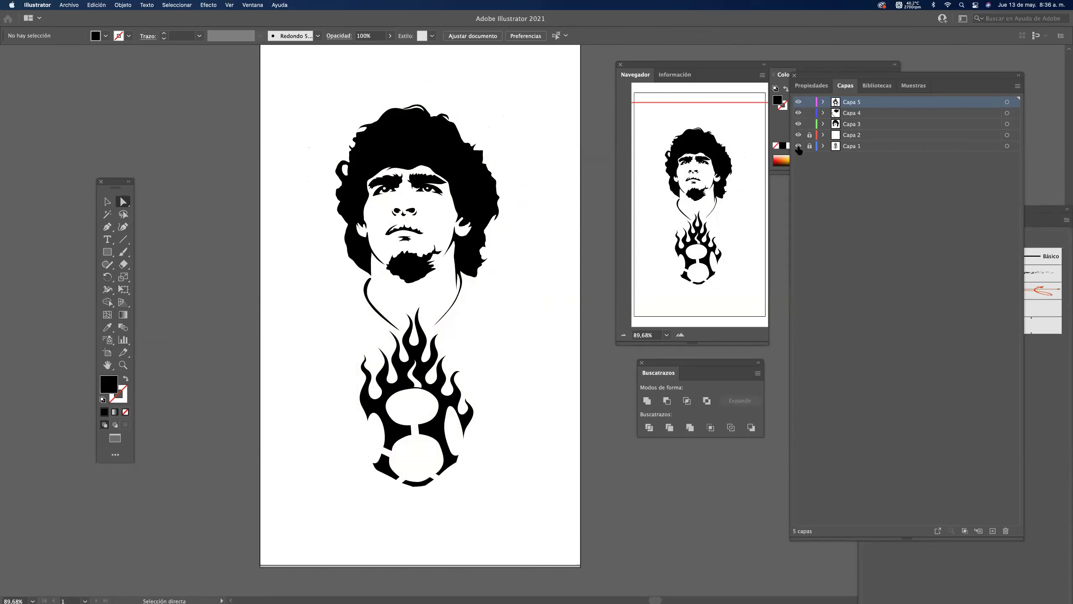
pyautogui.click(798, 146)
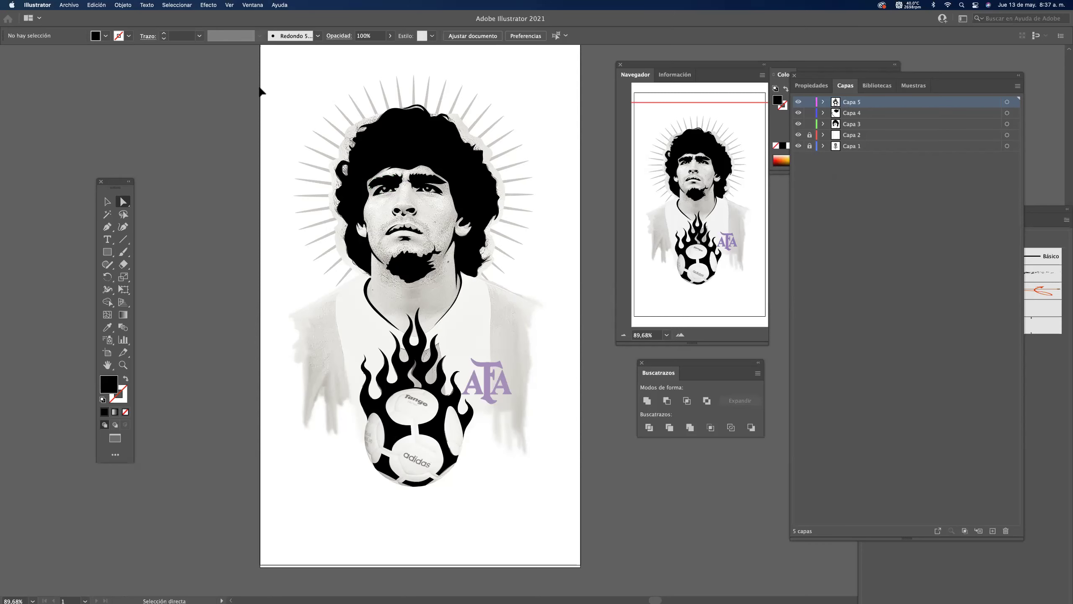
pyautogui.press('super+a')
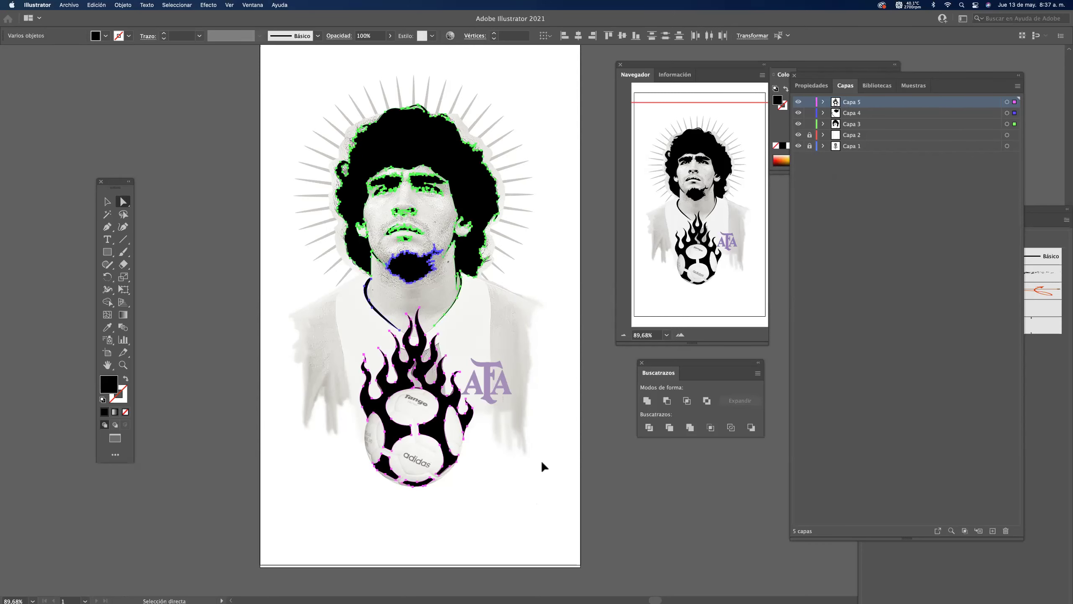
pyautogui.press('v')
pyautogui.press('super+g')
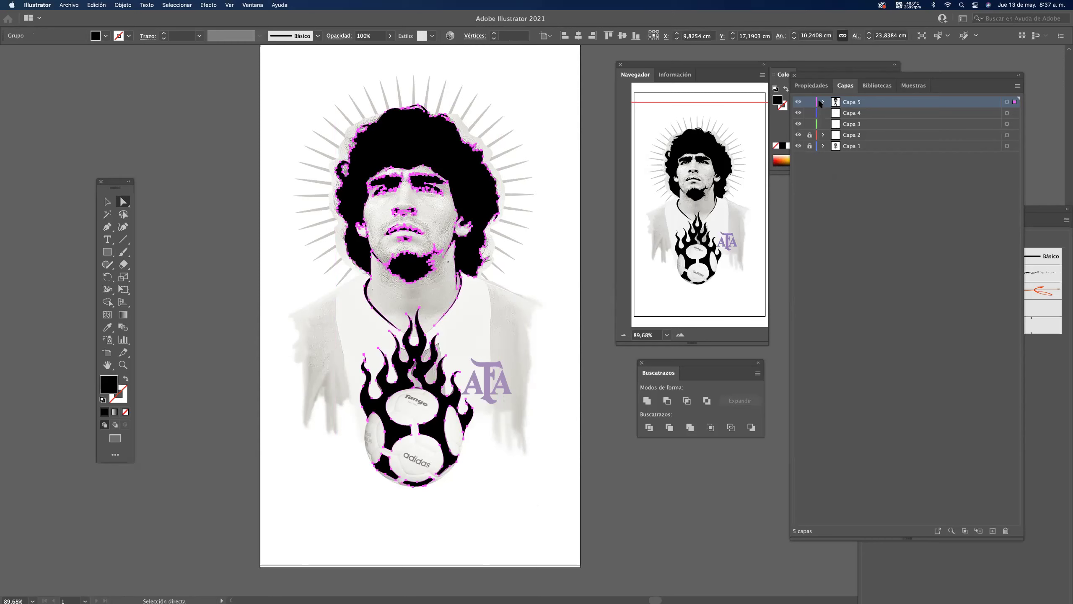
pyautogui.click(798, 101)
pyautogui.click(798, 102)
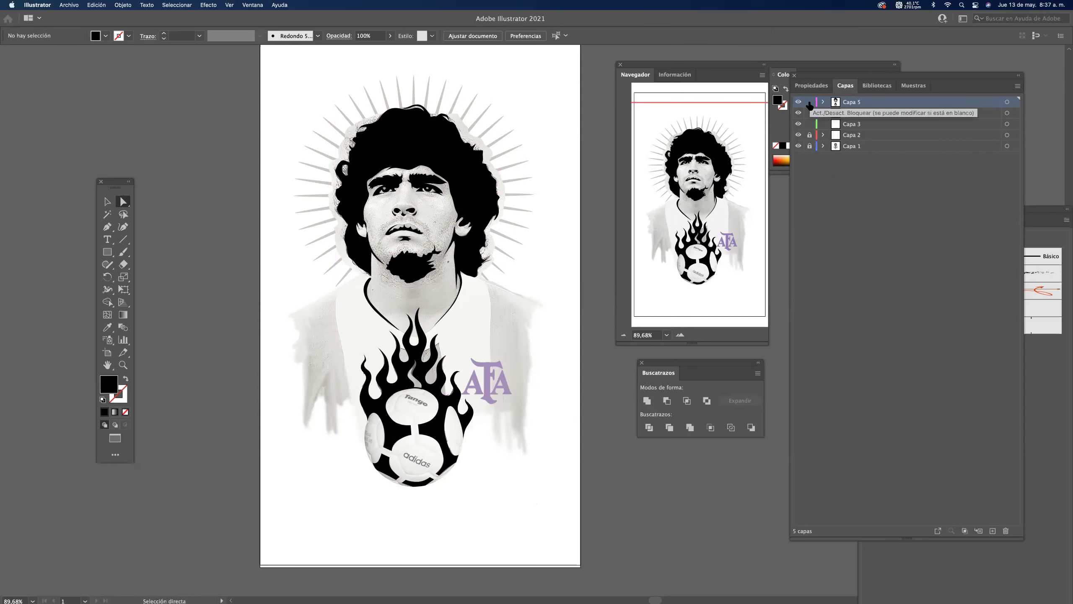
pyautogui.click(809, 103)
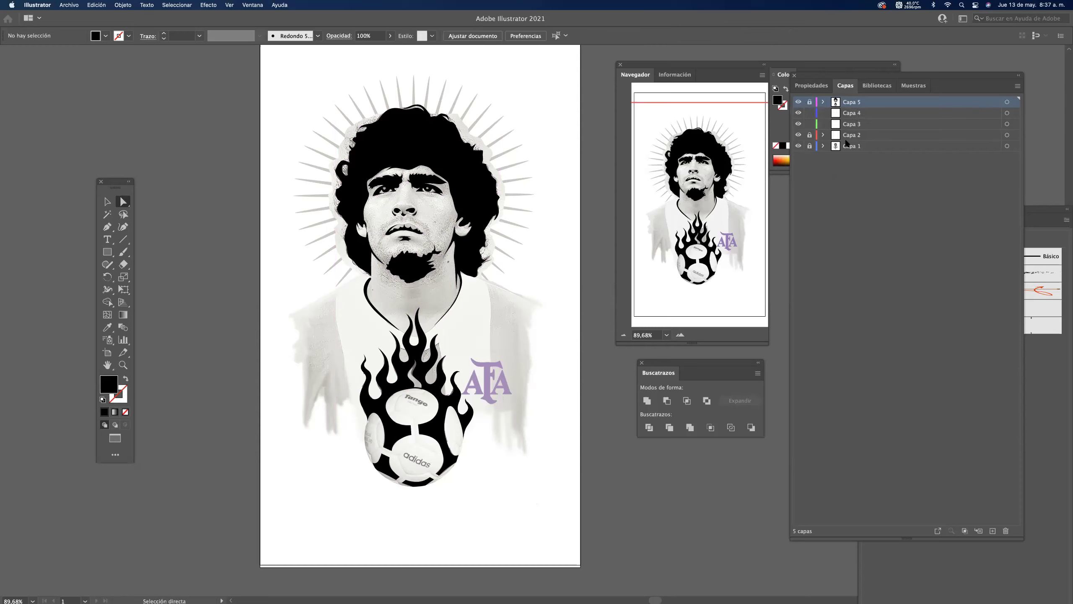
# Make Capa 4 the active layer and hide the white dimming layer Capa 2 over the reference photo.
pyautogui.click(846, 114)
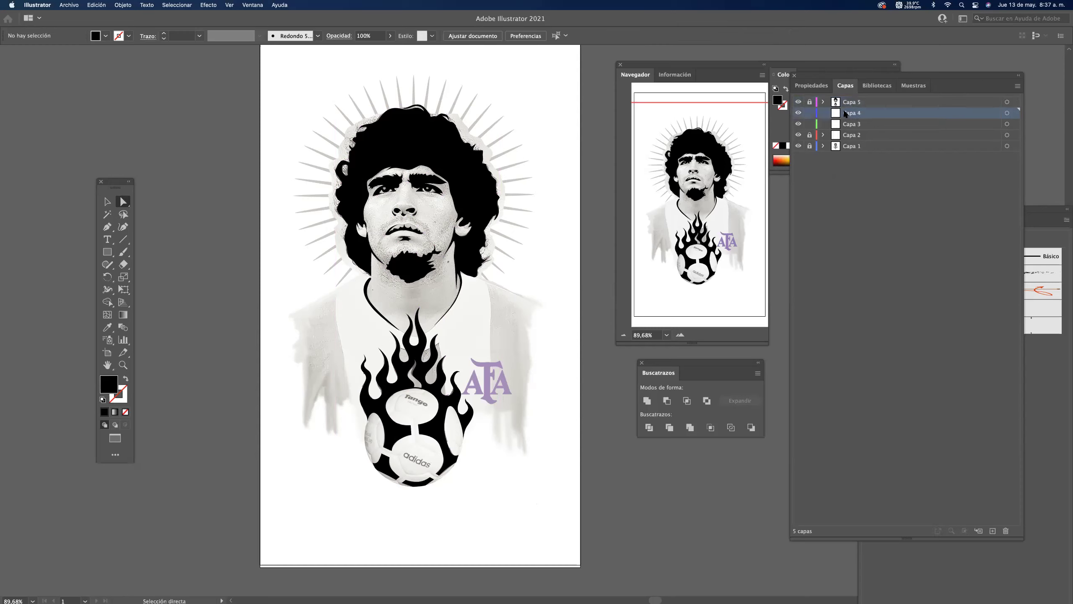
pyautogui.press('super+space')
pyautogui.moveTo(382, 165); pyautogui.dragTo(478, 171)
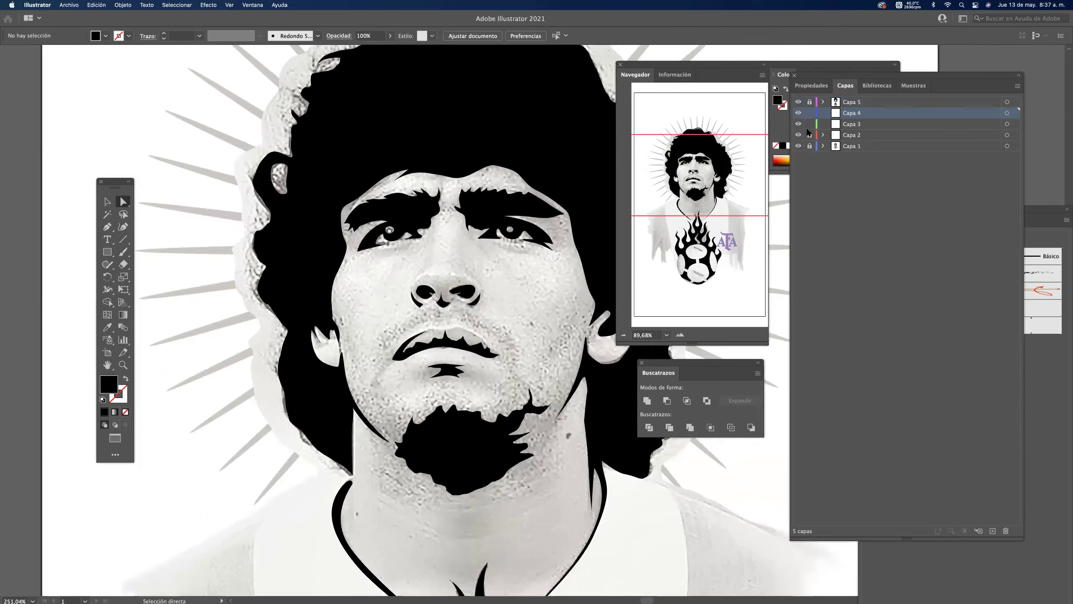
pyautogui.moveTo(499, 290); pyautogui.dragTo(449, 182)
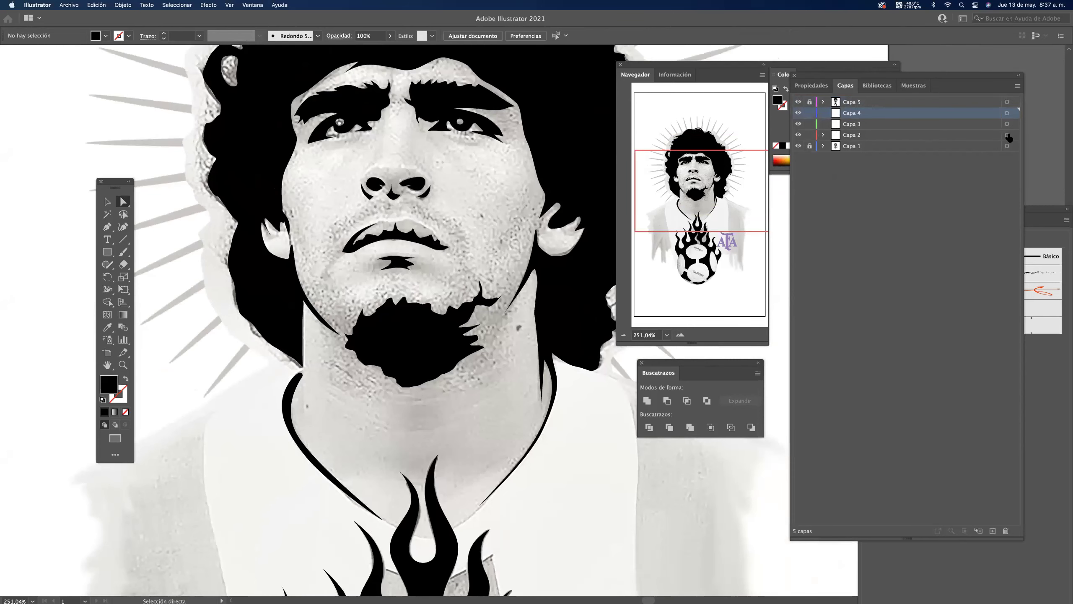
pyautogui.click(798, 135)
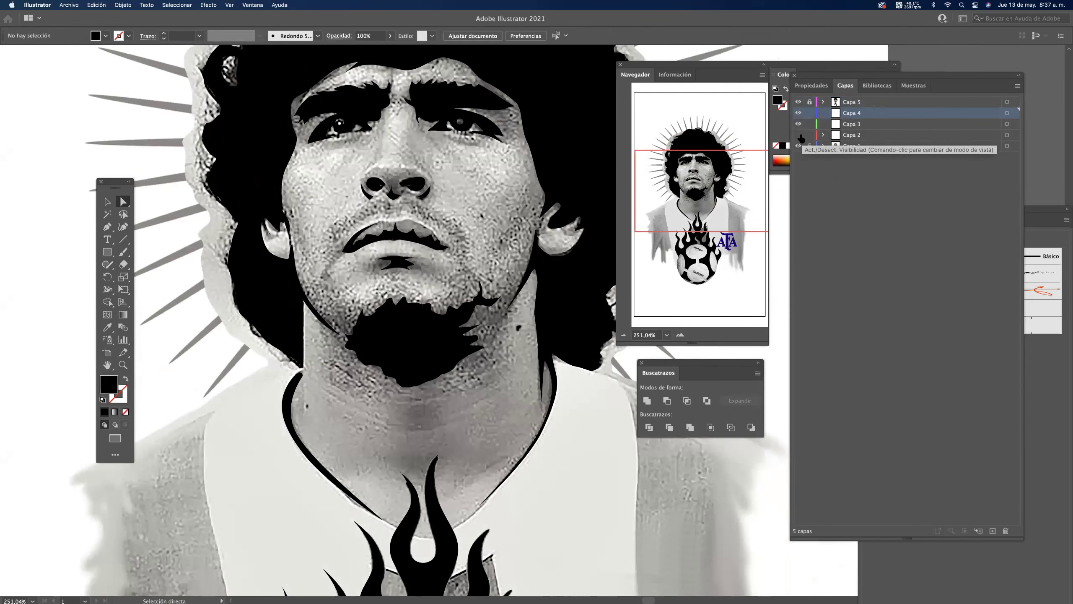
pyautogui.click(799, 136)
pyautogui.click(800, 136)
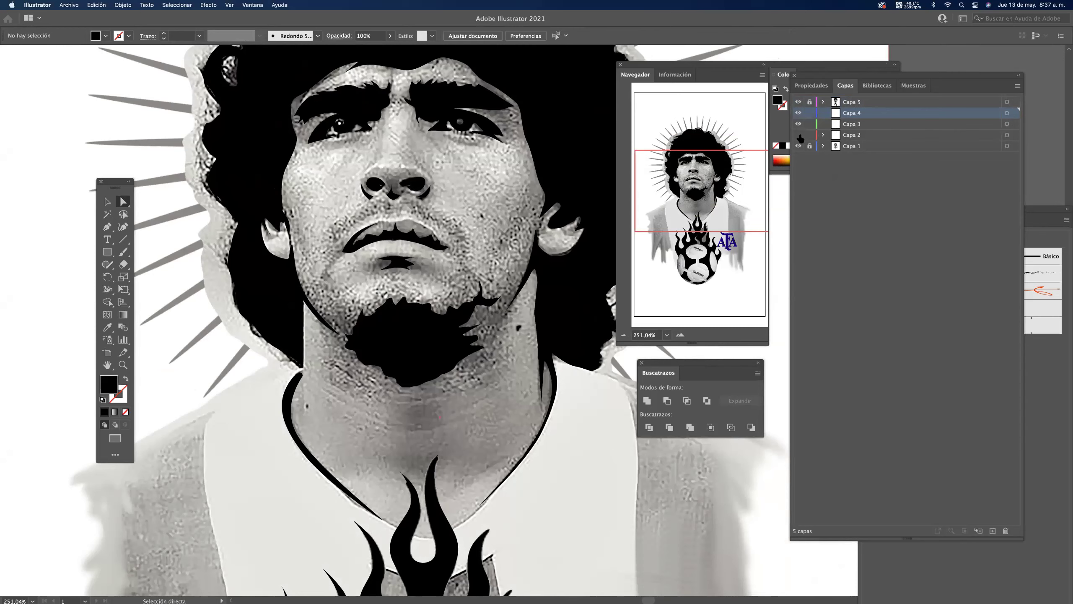
pyautogui.click(803, 135)
pyautogui.click(798, 136)
pyautogui.click(798, 136)
# Start a Pen outline on the forehead above the left eyebrow and give it a light blue stroke without fill.
pyautogui.press('p')
pyautogui.moveTo(448, 162); pyautogui.dragTo(479, 223)
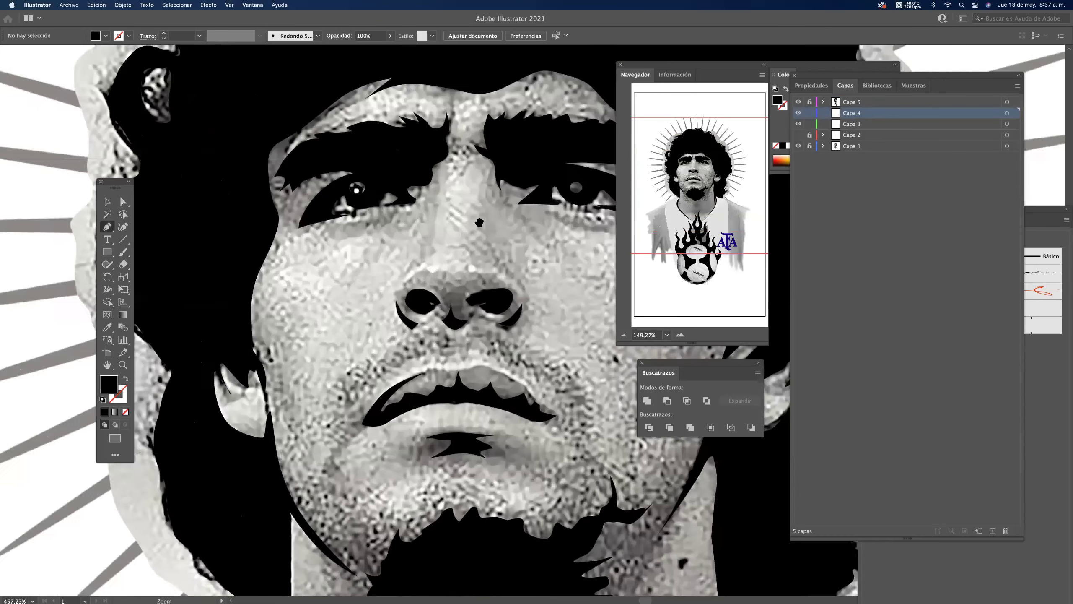
pyautogui.moveTo(404, 252); pyautogui.dragTo(394, 284)
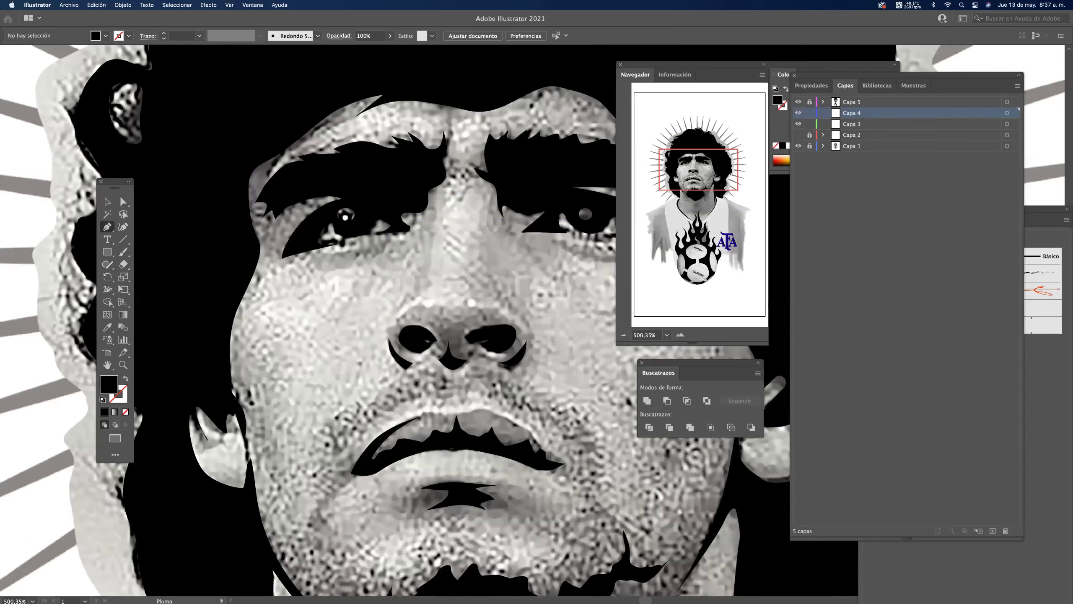
pyautogui.click(330, 135)
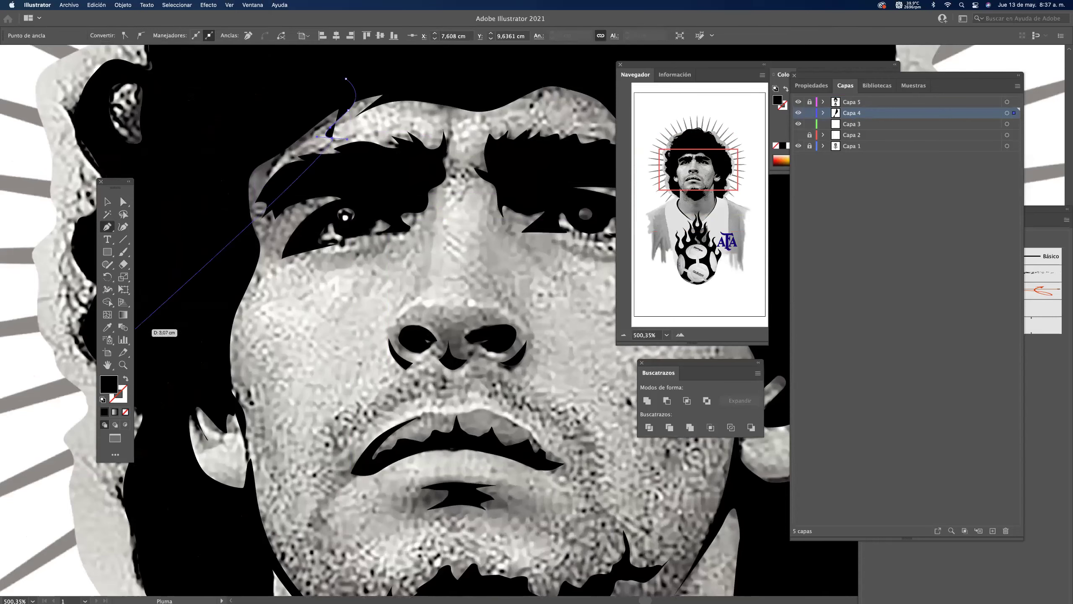
pyautogui.doubleClick(109, 384)
pyautogui.click(709, 334)
pyautogui.moveTo(679, 294); pyautogui.dragTo(639, 261)
pyautogui.click(800, 281)
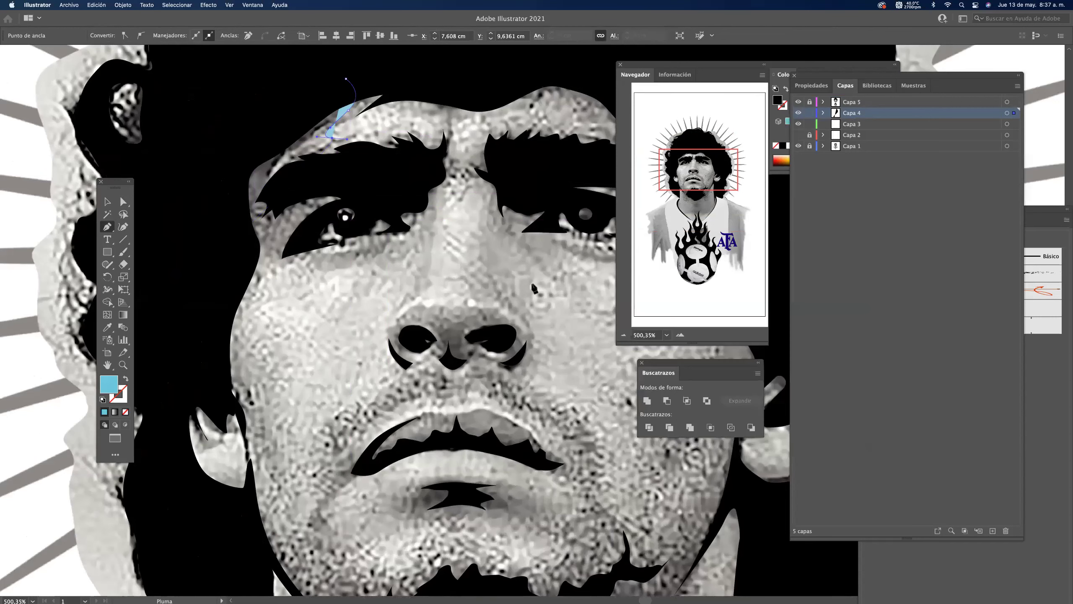
pyautogui.click(126, 378)
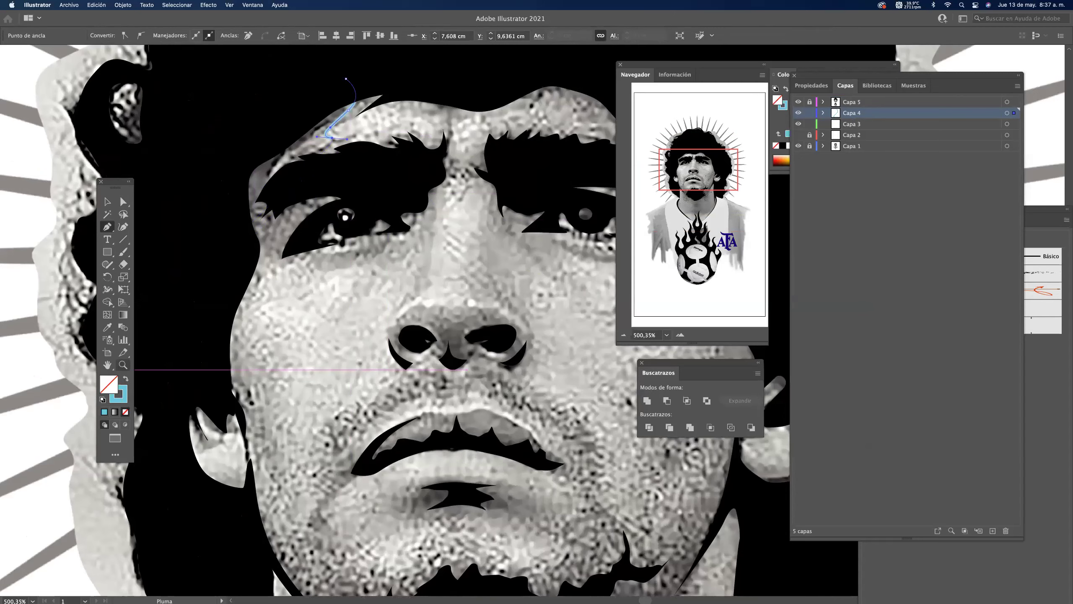
# Trace the shadow edge above the left eyebrow, down the nose bridge and back under the left eye to its outer corner.
pyautogui.moveTo(386, 138); pyautogui.dragTo(468, 270)
pyautogui.click(352, 258)
pyautogui.click(364, 233)
pyautogui.moveTo(468, 314); pyautogui.dragTo(458, 336)
pyautogui.moveTo(447, 372); pyautogui.dragTo(465, 176)
pyautogui.moveTo(449, 220); pyautogui.dragTo(441, 306)
pyautogui.moveTo(434, 265); pyautogui.dragTo(428, 206)
pyautogui.moveTo(410, 215); pyautogui.dragTo(393, 230)
pyautogui.moveTo(304, 268); pyautogui.dragTo(195, 252)
pyautogui.moveTo(199, 234); pyautogui.dragTo(178, 283)
pyautogui.scroll(-2, 171, 314)
pyautogui.moveTo(165, 405); pyautogui.dragTo(321, 461)
# Run the left eye shadow's outline through the black hair and close it at its starting point on the forehead.
pyautogui.click(279, 379)
pyautogui.click(233, 326)
pyautogui.click(224, 234)
pyautogui.click(266, 138)
pyautogui.click(316, 98)
pyautogui.click(368, 79)
pyautogui.click(395, 74)
pyautogui.click(449, 71)
pyautogui.keyDown('super'); pyautogui.click(400, 152); pyautogui.keyUp('super')
pyautogui.keyDown('super'); pyautogui.click(442, 144); pyautogui.keyUp('super')
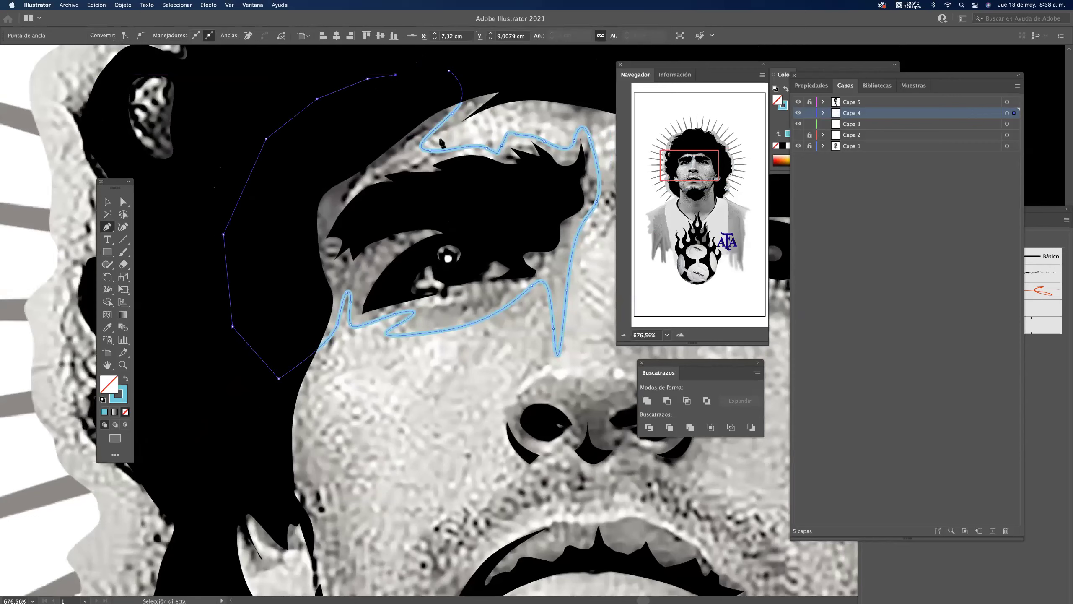
pyautogui.click(449, 71)
pyautogui.keyDown('alt'); pyautogui.keyDown('super'); pyautogui.click(433, 138); pyautogui.keyUp('super'); pyautogui.keyUp('alt')
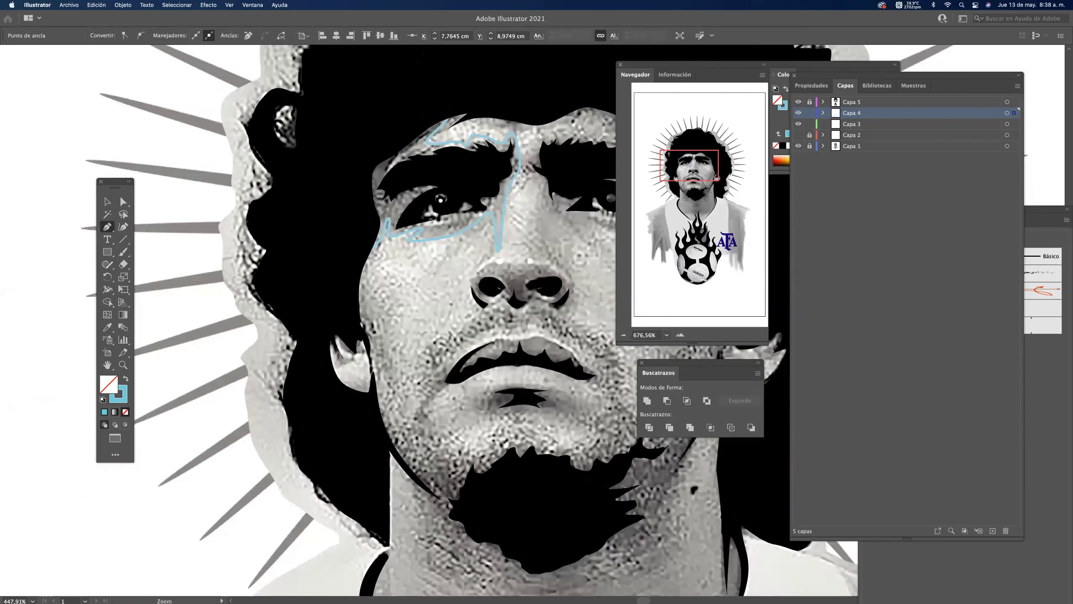
# Turn the left eye shadow's stroke into a light blue fill and check it with the reference layer Capa 1 temporarily hidden.
pyautogui.click(125, 378)
pyautogui.click(123, 201)
pyautogui.click(190, 211)
pyautogui.keyDown('alt'); pyautogui.keyDown('super'); pyautogui.click(398, 232); pyautogui.keyUp('super'); pyautogui.keyUp('alt')
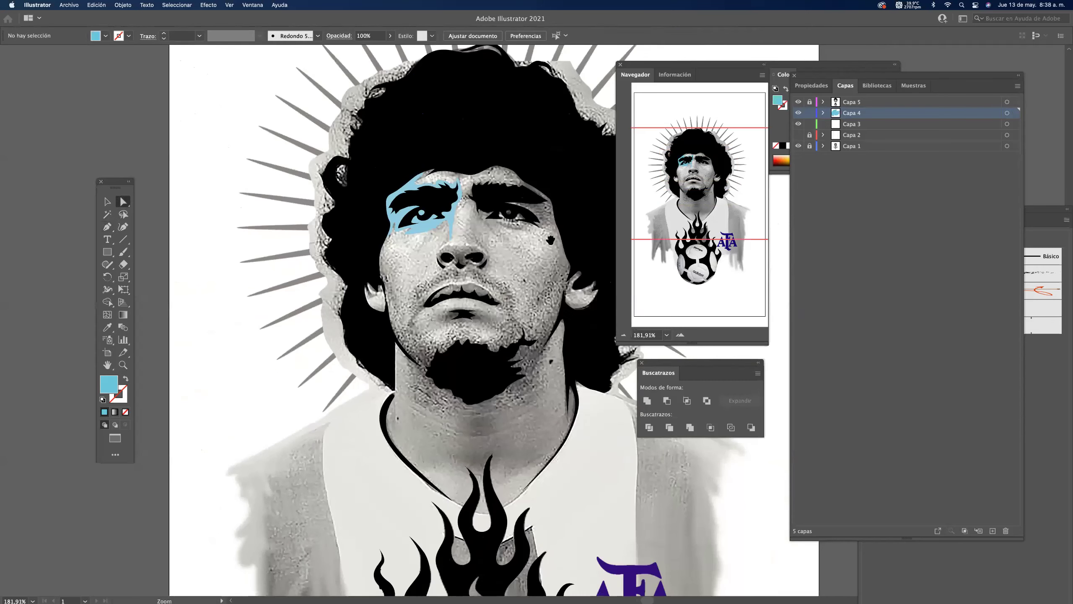
pyautogui.click(798, 147)
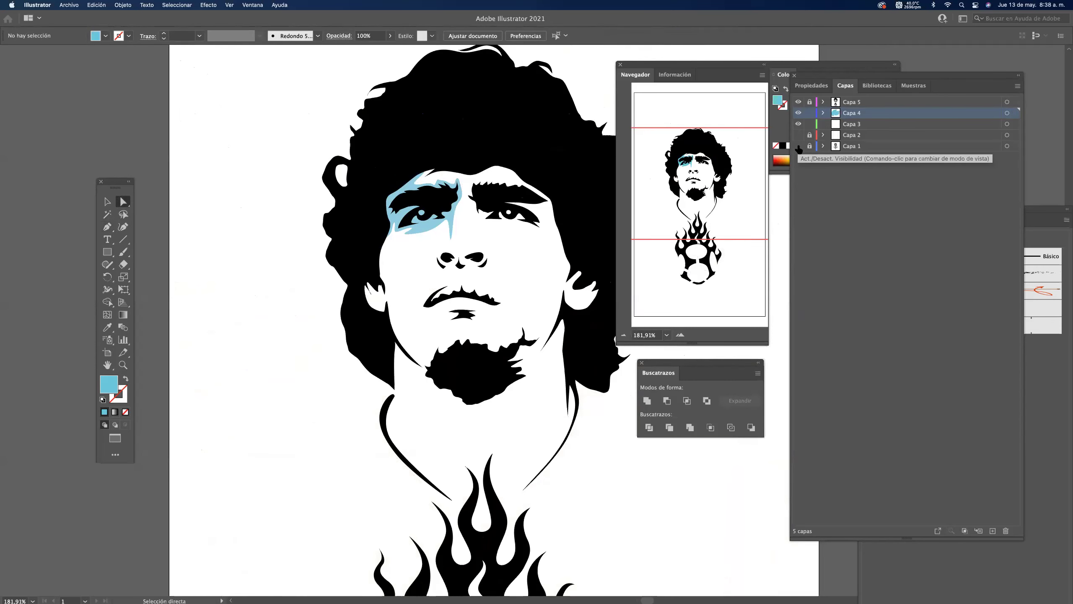
pyautogui.click(798, 146)
pyautogui.moveTo(543, 119); pyautogui.dragTo(618, 119)
# Start a second light blue outline on Capa 4 at the hairline and trace it along the top of the right eyebrow.
pyautogui.click(874, 114)
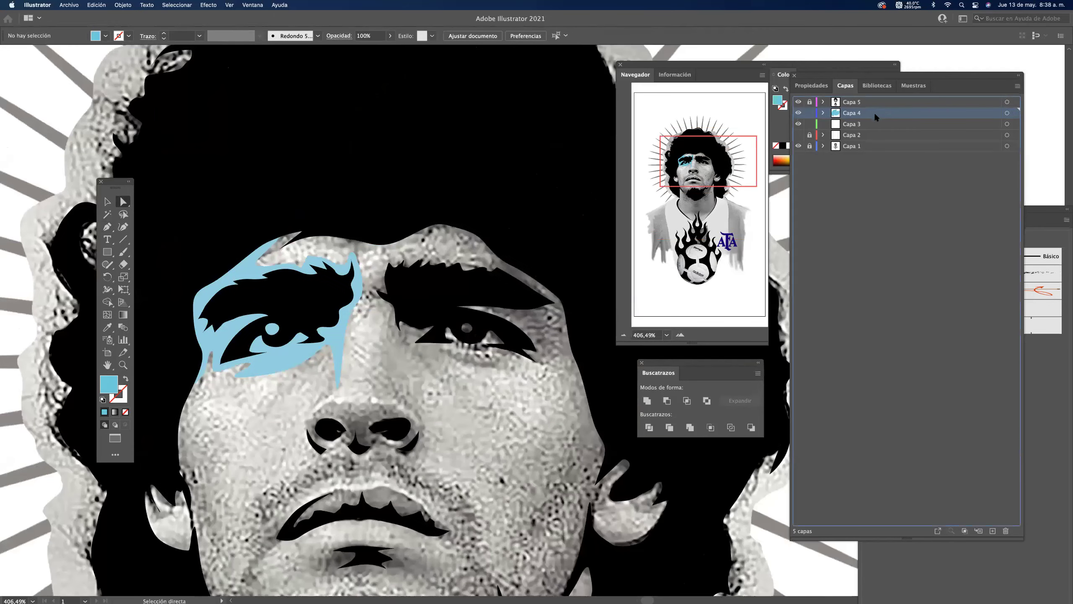
pyautogui.press('p')
pyautogui.scroll(3, 443, 231)
pyautogui.moveTo(410, 207)
pyautogui.mouseDown()
pyautogui.moveTo(391, 216)
pyautogui.moveTo(451, 236)
pyautogui.mouseUp()
pyautogui.moveTo(512, 270); pyautogui.dragTo(524, 289)
pyautogui.moveTo(497, 292)
pyautogui.mouseDown()
pyautogui.moveTo(478, 283)
pyautogui.moveTo(457, 294)
pyautogui.moveTo(418, 275)
pyautogui.mouseUp()
pyautogui.click(125, 379)
pyautogui.moveTo(410, 275); pyautogui.dragTo(387, 288)
pyautogui.moveTo(381, 289); pyautogui.dragTo(378, 284)
pyautogui.moveTo(374, 280); pyautogui.dragTo(361, 289)
pyautogui.moveTo(352, 292); pyautogui.dragTo(349, 292)
pyautogui.moveTo(342, 288); pyautogui.dragTo(339, 287)
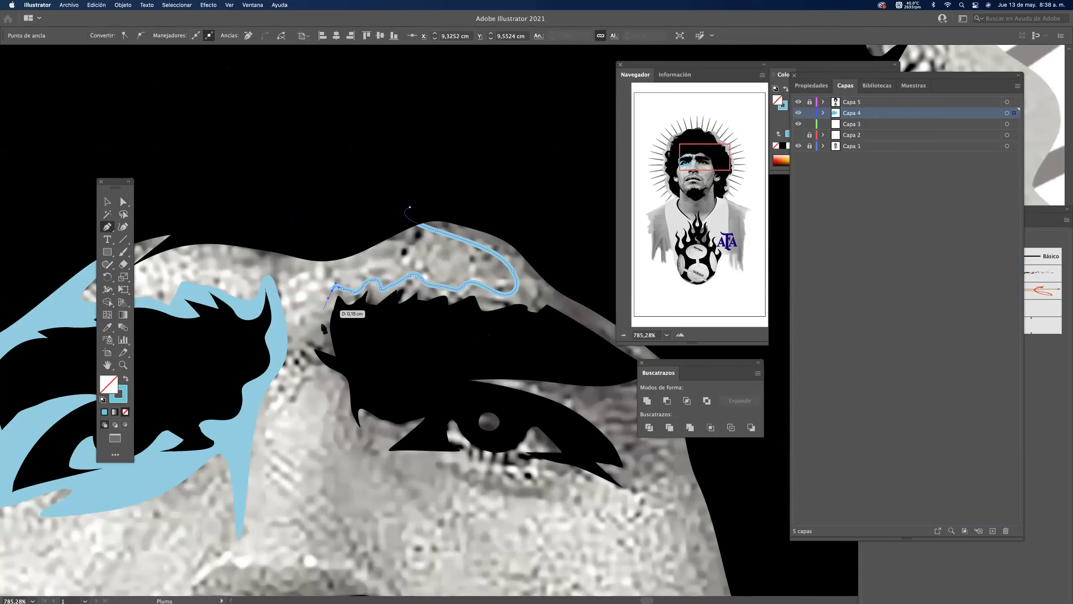
# Continue the second outline around the right eyebrow's inner end and down the nose bridge to the top of the nose tip.
pyautogui.moveTo(306, 341); pyautogui.dragTo(308, 350)
pyautogui.moveTo(317, 363); pyautogui.dragTo(337, 391)
pyautogui.moveTo(340, 399); pyautogui.dragTo(339, 408)
pyautogui.moveTo(345, 447); pyautogui.dragTo(386, 226)
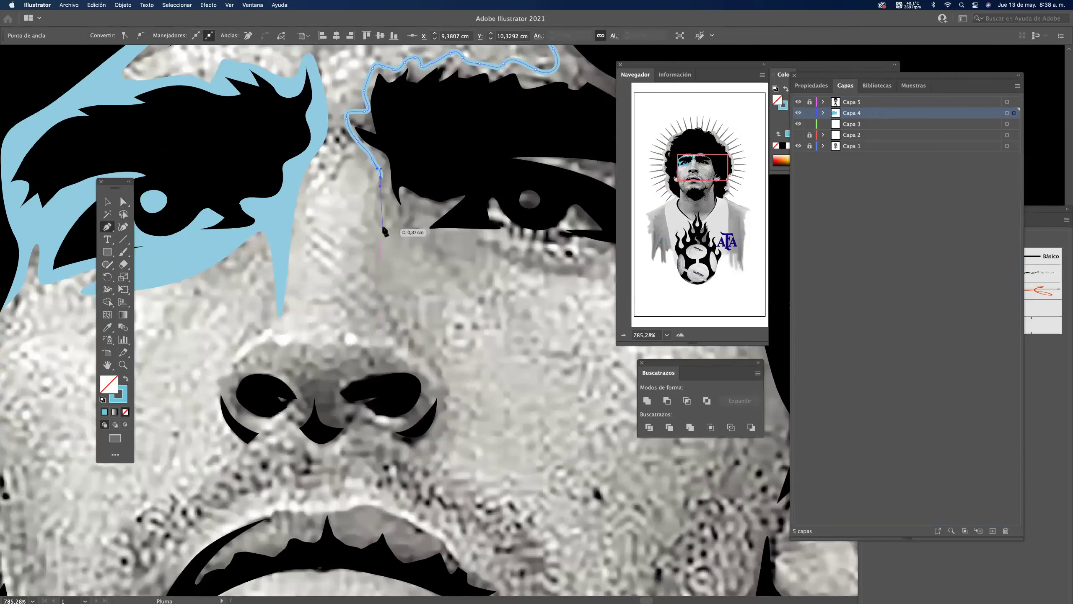
pyautogui.moveTo(366, 251)
pyautogui.mouseDown()
pyautogui.moveTo(355, 245)
pyautogui.moveTo(359, 270)
pyautogui.mouseUp()
pyautogui.moveTo(351, 277); pyautogui.dragTo(339, 294)
pyautogui.moveTo(346, 302); pyautogui.dragTo(355, 321)
pyautogui.moveTo(355, 325); pyautogui.dragTo(372, 332)
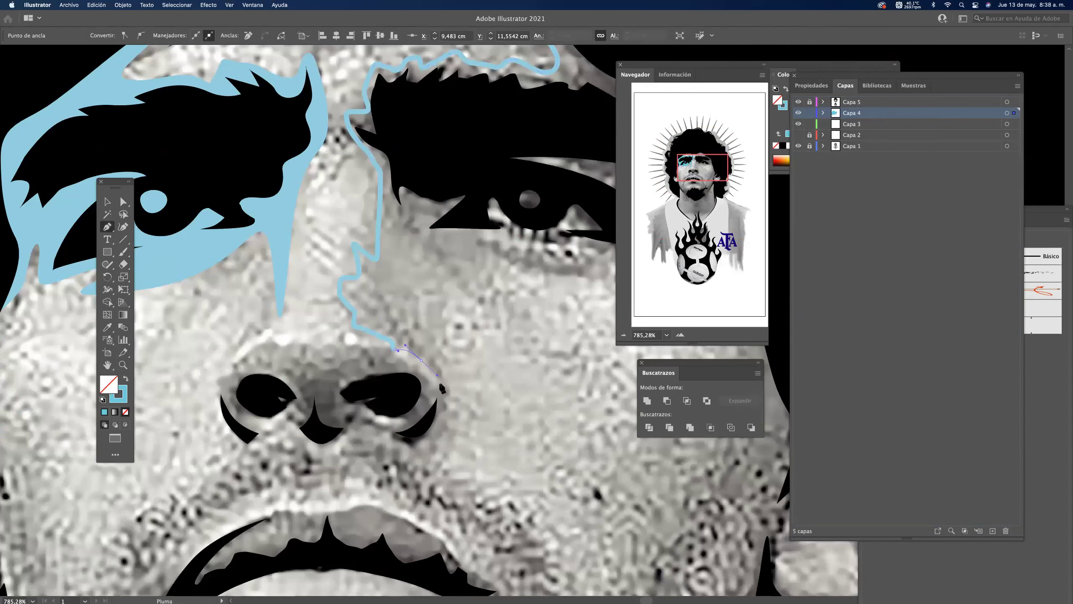
# Trace the outline over the nose tip to the left nostril and back beneath both nostrils to the right nostril's outer edge.
pyautogui.moveTo(435, 393); pyautogui.dragTo(405, 362)
pyautogui.moveTo(288, 345); pyautogui.dragTo(273, 350)
pyautogui.moveTo(267, 354); pyautogui.dragTo(263, 357)
pyautogui.moveTo(254, 357); pyautogui.dragTo(242, 361)
pyautogui.moveTo(233, 370); pyautogui.dragTo(215, 390)
pyautogui.moveTo(251, 436); pyautogui.dragTo(287, 421)
pyautogui.moveTo(284, 418); pyautogui.dragTo(294, 408)
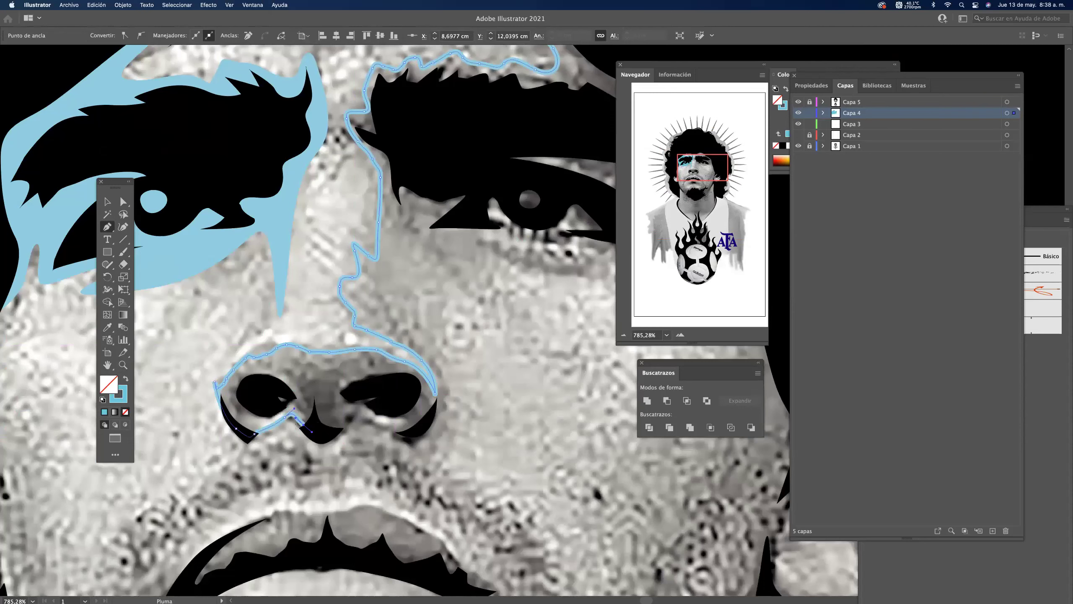
pyautogui.moveTo(371, 423); pyautogui.dragTo(371, 424)
pyautogui.moveTo(359, 417); pyautogui.dragTo(434, 428)
# Carry the outline up along the right side of the nose, undoing the misplaced jagged anchors.
pyautogui.moveTo(439, 358); pyautogui.dragTo(421, 277)
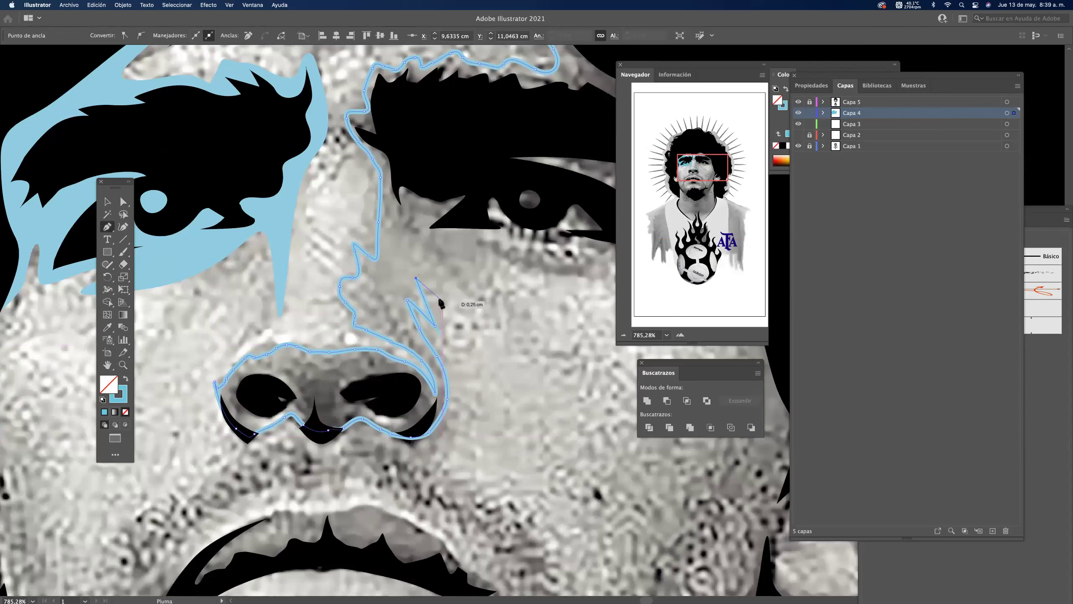
pyautogui.press('super')
pyautogui.press('super+z')
pyautogui.scroll(-3, 420, 293)
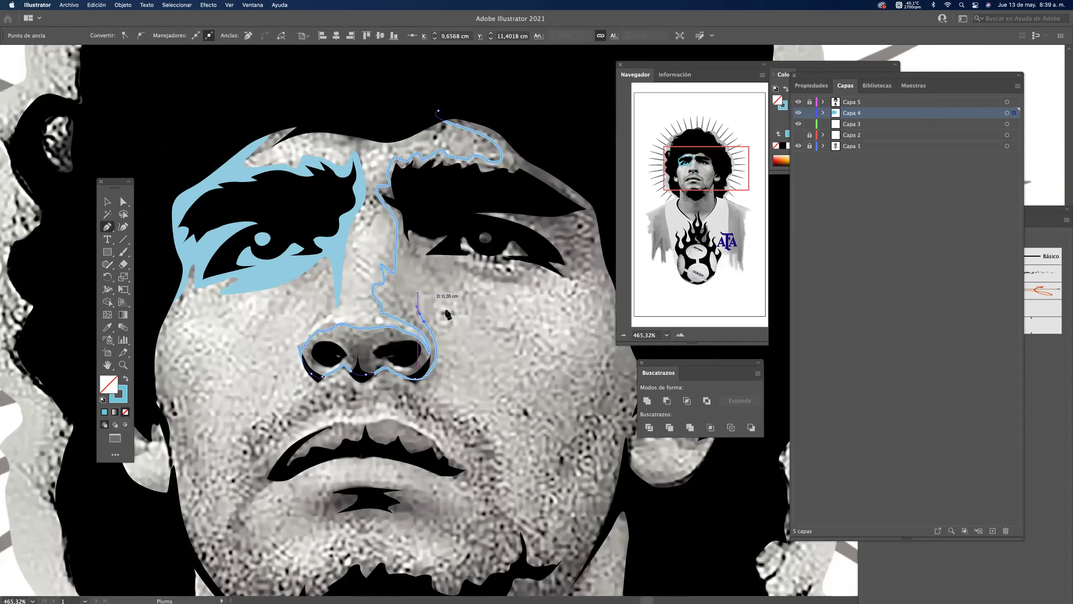
pyautogui.moveTo(532, 302); pyautogui.dragTo(457, 315)
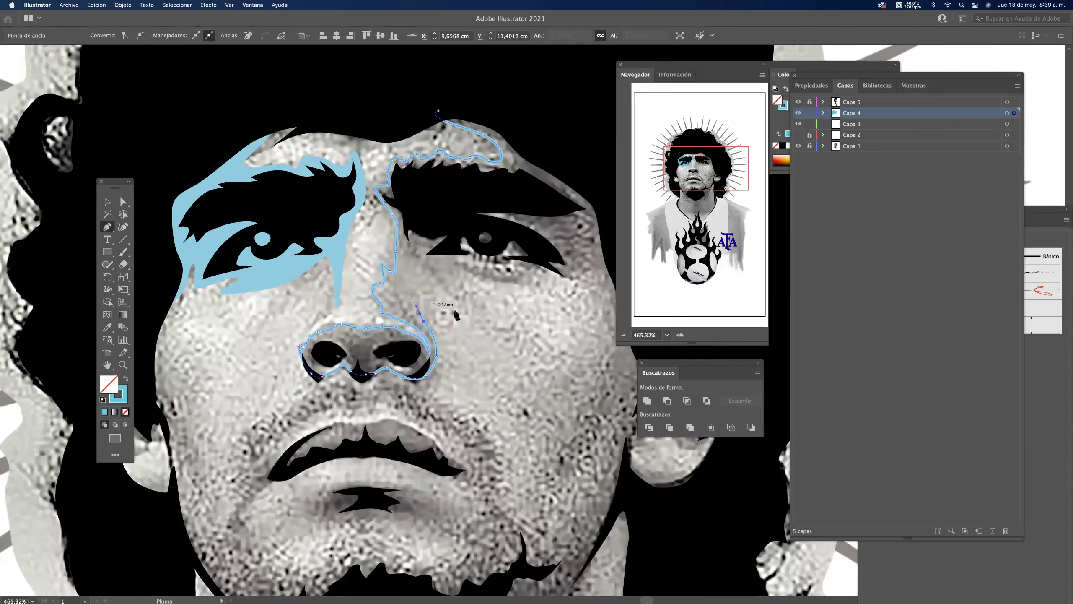
# Add jagged shadow spikes to the outline from beside the nose up toward the right eye's inner corner.
pyautogui.click(414, 294)
pyautogui.click(427, 305)
pyautogui.click(414, 274)
pyautogui.click(434, 293)
pyautogui.click(427, 270)
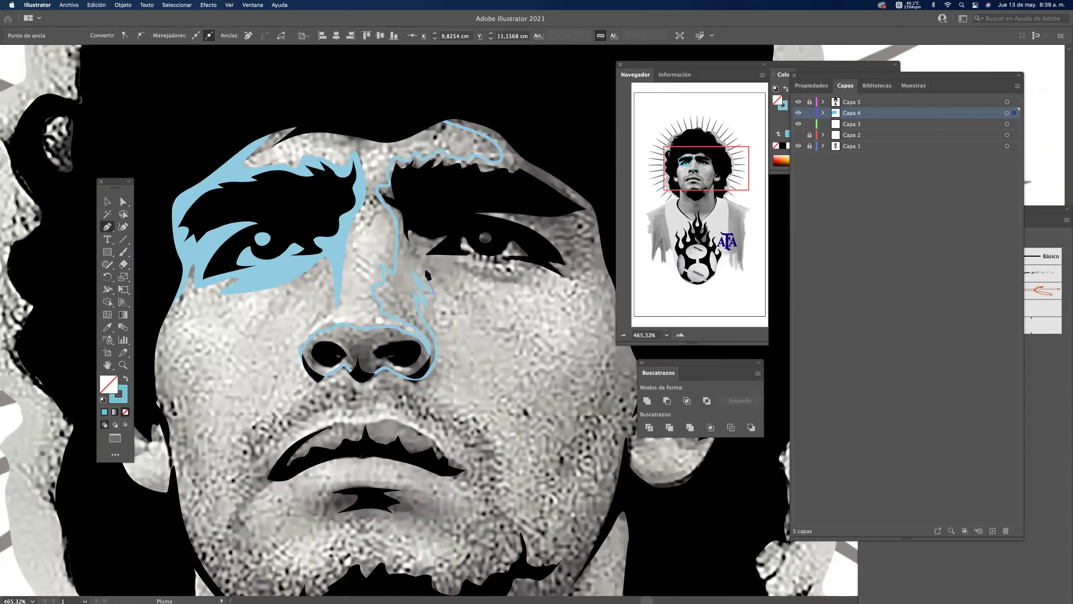
pyautogui.moveTo(440, 270); pyautogui.dragTo(440, 271)
pyautogui.click(438, 264)
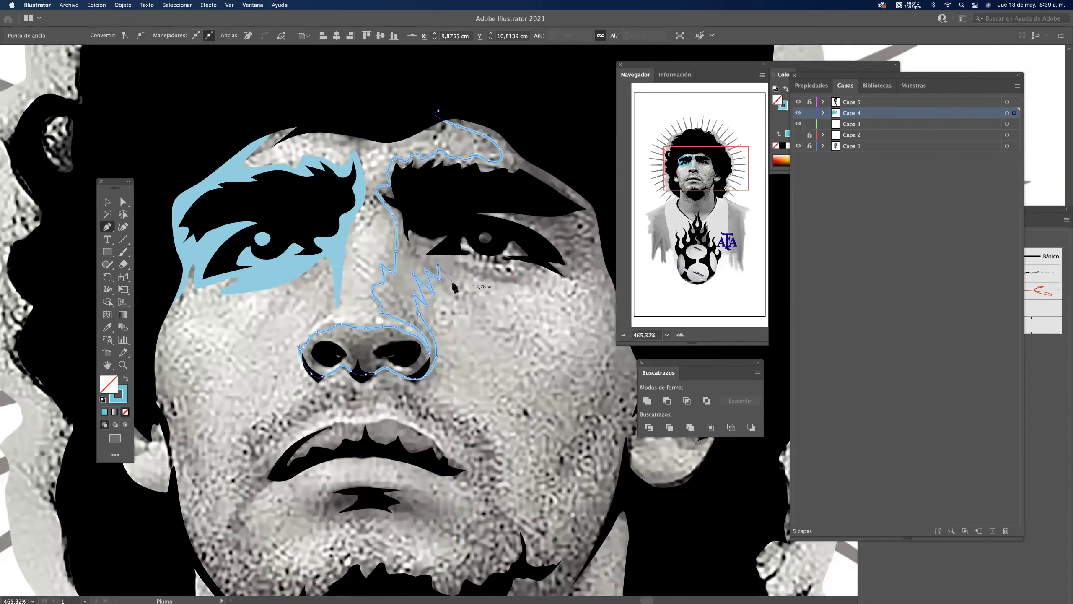
pyautogui.click(454, 287)
pyautogui.click(452, 267)
# Continue the outline beneath the right eye to its outer corner and onto the outer right cheek.
pyautogui.moveTo(502, 282); pyautogui.dragTo(488, 235)
pyautogui.click(521, 280)
pyautogui.click(465, 262)
pyautogui.click(570, 278)
pyautogui.click(571, 267)
pyautogui.moveTo(494, 249); pyautogui.dragTo(485, 290)
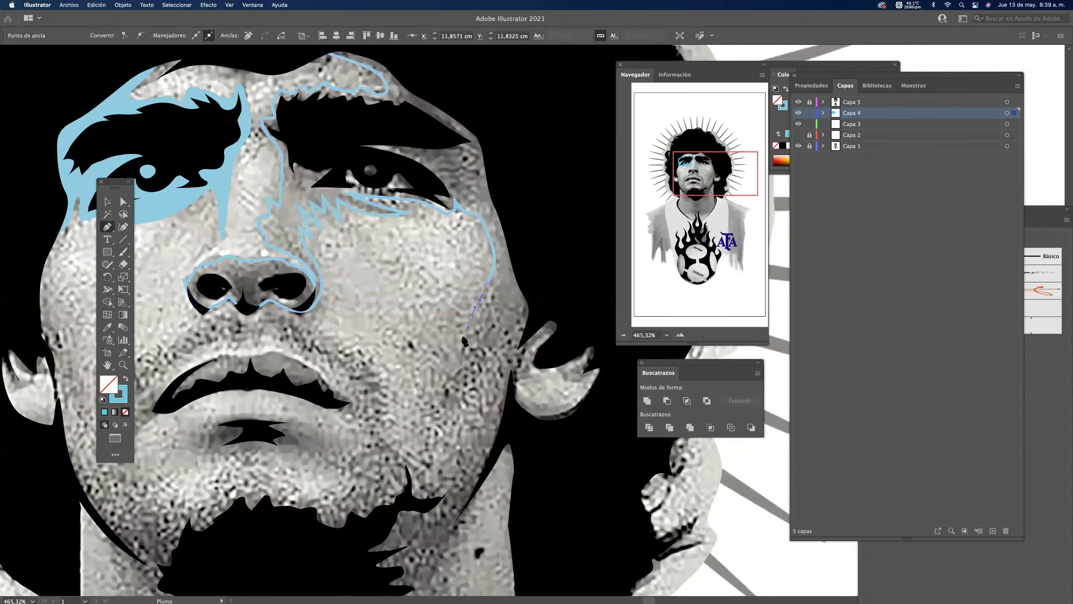
# Carry the outline down the right cheek, around the hooked highlight and jaw, and back up beside the mouth.
pyautogui.moveTo(439, 393); pyautogui.dragTo(489, 353)
pyautogui.moveTo(494, 362); pyautogui.dragTo(418, 272)
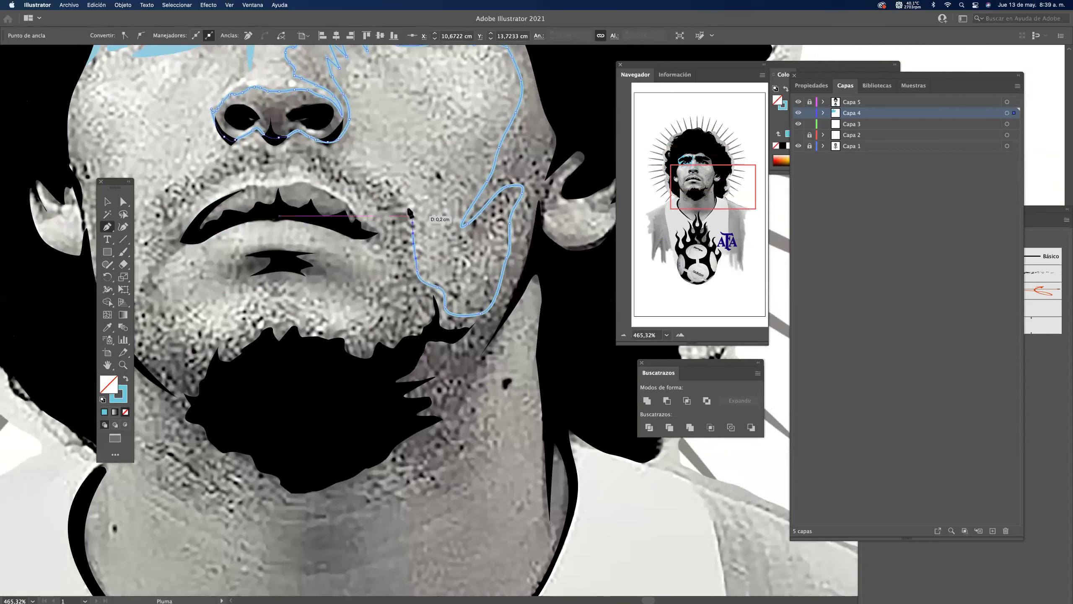
pyautogui.moveTo(395, 190); pyautogui.dragTo(479, 294)
# Trace the outline around the right half of the moustache, past the mouth corner, and around the shadow below the lower lip.
pyautogui.moveTo(469, 285); pyautogui.dragTo(452, 315)
pyautogui.moveTo(462, 322); pyautogui.dragTo(469, 337)
pyautogui.moveTo(466, 344); pyautogui.dragTo(466, 357)
pyautogui.moveTo(469, 364); pyautogui.dragTo(321, 379)
pyautogui.moveTo(311, 392); pyautogui.dragTo(357, 386)
pyautogui.moveTo(379, 385); pyautogui.dragTo(439, 411)
pyautogui.click(438, 416)
# Continue the outline leftward along the chin above the beard with uneven anchors, undoing the misplaced one.
pyautogui.moveTo(434, 427); pyautogui.dragTo(322, 442)
pyautogui.click(396, 434)
pyautogui.click(377, 421)
pyautogui.click(305, 440)
pyautogui.click(291, 451)
pyautogui.moveTo(285, 474); pyautogui.dragTo(280, 485)
pyautogui.press('super+z')
pyautogui.moveTo(256, 442); pyautogui.dragTo(251, 425)
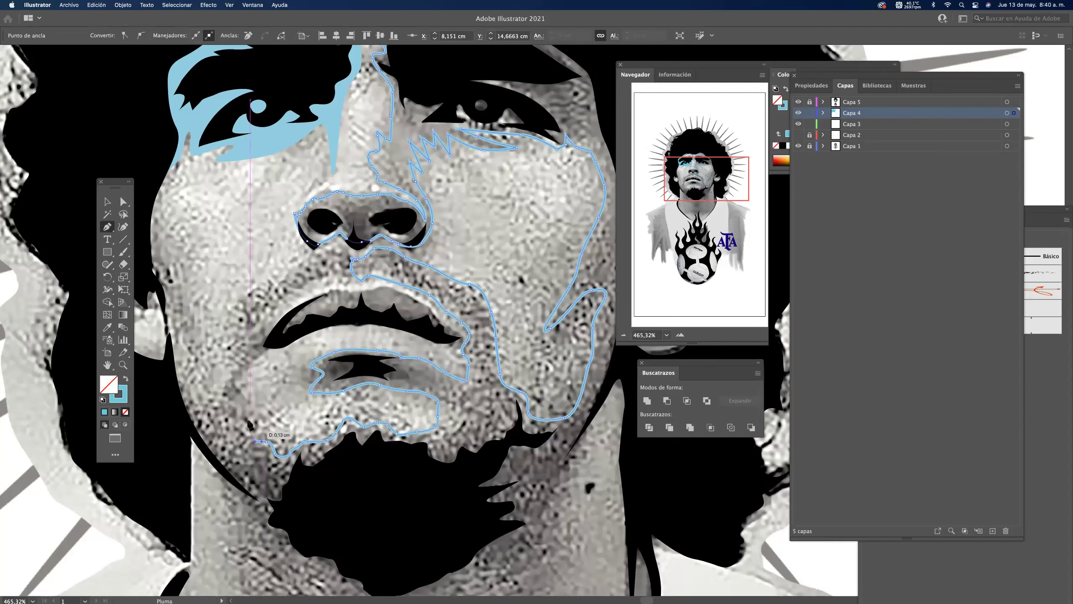
# Carry the outline up the left side of the chin and mouth and around the left half of the moustache.
pyautogui.moveTo(237, 387); pyautogui.dragTo(253, 345)
pyautogui.moveTo(256, 332); pyautogui.dragTo(253, 300)
pyautogui.moveTo(240, 309); pyautogui.dragTo(228, 366)
pyautogui.moveTo(222, 376); pyautogui.dragTo(212, 384)
pyautogui.moveTo(204, 385); pyautogui.dragTo(192, 371)
pyautogui.moveTo(191, 360); pyautogui.dragTo(307, 293)
# Trace the shadow's edge up the left cheek to the outer side of the face.
pyautogui.click(304, 331)
pyautogui.click(313, 315)
pyautogui.click(312, 279)
pyautogui.click(302, 275)
pyautogui.click(284, 263)
pyautogui.click(279, 254)
pyautogui.click(271, 241)
pyautogui.moveTo(269, 224); pyautogui.dragTo(266, 218)
# Route the outline behind the black hair to the left ear and across the ear's upper shadow edge.
pyautogui.moveTo(260, 210); pyautogui.dragTo(249, 234)
pyautogui.click(253, 281)
pyautogui.click(240, 289)
pyautogui.moveTo(226, 287); pyautogui.dragTo(269, 332)
pyautogui.click(228, 325)
pyautogui.click(247, 331)
pyautogui.click(262, 331)
# Continue the outline down the inner edge of the left ear and along the left jaw beneath the black shape.
pyautogui.click(270, 345)
pyautogui.click(273, 353)
pyautogui.click(276, 367)
pyautogui.click(275, 383)
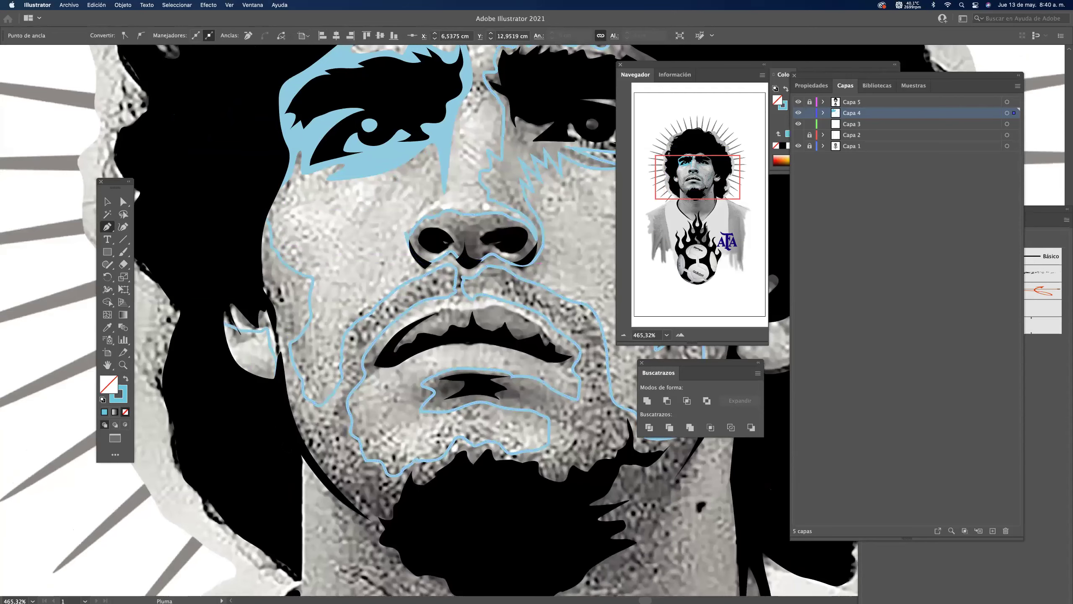
pyautogui.click(273, 406)
pyautogui.moveTo(277, 425); pyautogui.dragTo(277, 428)
pyautogui.moveTo(298, 426); pyautogui.dragTo(258, 220)
pyautogui.moveTo(288, 298); pyautogui.dragTo(330, 387)
# Trace the ragged shadow edge from the left jaw down the left side of the neck.
pyautogui.click(338, 355)
pyautogui.click(341, 396)
pyautogui.click(338, 404)
pyautogui.moveTo(353, 423); pyautogui.dragTo(380, 426)
pyautogui.click(391, 433)
pyautogui.click(406, 442)
pyautogui.click(429, 455)
pyautogui.moveTo(427, 456); pyautogui.dragTo(334, 384)
# Shape the neck shadow's lower end with jagged points above the central flame.
pyautogui.click(329, 387)
pyautogui.click(347, 397)
pyautogui.click(359, 405)
pyautogui.click(341, 421)
pyautogui.click(367, 443)
pyautogui.click(377, 475)
pyautogui.click(388, 447)
pyautogui.moveTo(397, 431); pyautogui.dragTo(400, 425)
pyautogui.click(411, 418)
pyautogui.click(429, 429)
pyautogui.click(464, 427)
# Carry the ragged outline up the right side of the neck to the right jaw.
pyautogui.click(448, 412)
pyautogui.click(430, 383)
pyautogui.click(442, 357)
pyautogui.moveTo(431, 341); pyautogui.dragTo(437, 335)
pyautogui.moveTo(446, 316); pyautogui.dragTo(446, 313)
pyautogui.click(477, 290)
pyautogui.click(501, 283)
pyautogui.click(500, 263)
pyautogui.click(525, 254)
pyautogui.click(544, 233)
pyautogui.click(537, 228)
# Continue the outline from the right jaw around the right ear, following the edge of the ear's inner highlight.
pyautogui.press('space')
pyautogui.moveTo(529, 211); pyautogui.dragTo(440, 350)
pyautogui.click(429, 367)
pyautogui.moveTo(449, 327); pyautogui.dragTo(508, 264)
pyautogui.click(463, 309)
pyautogui.moveTo(525, 262); pyautogui.dragTo(576, 222)
pyautogui.moveTo(592, 182); pyautogui.dragTo(590, 172)
pyautogui.click(580, 181)
pyautogui.click(572, 193)
pyautogui.moveTo(540, 217); pyautogui.dragTo(523, 216)
pyautogui.moveTo(509, 209); pyautogui.dragTo(509, 205)
# Run the outline up behind the black hair on the right side and close it at its start above the forehead.
pyautogui.press('space')
pyautogui.moveTo(553, 138); pyautogui.dragTo(520, 402)
pyautogui.click(515, 309)
pyautogui.click(502, 252)
pyautogui.click(477, 172)
pyautogui.click(437, 142)
pyautogui.click(421, 123)
pyautogui.moveTo(276, 135); pyautogui.dragTo(270, 123)
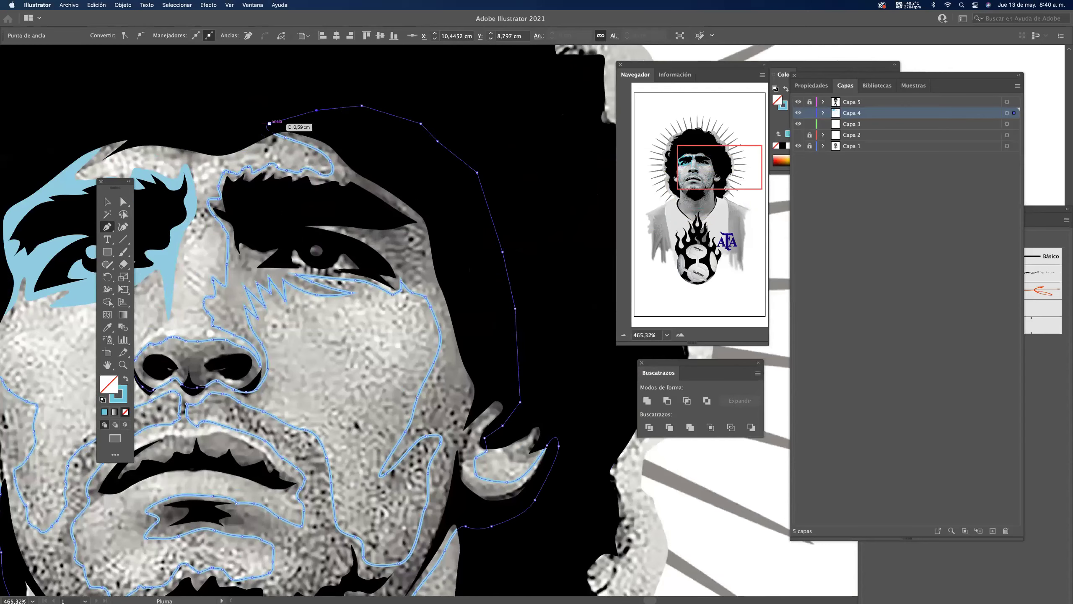
# Swap the closed face shadow's stroke and fill to make it solid light blue, and deselect it.
pyautogui.press('super+space')
pyautogui.moveTo(296, 170); pyautogui.dragTo(383, 138)
pyautogui.press('space')
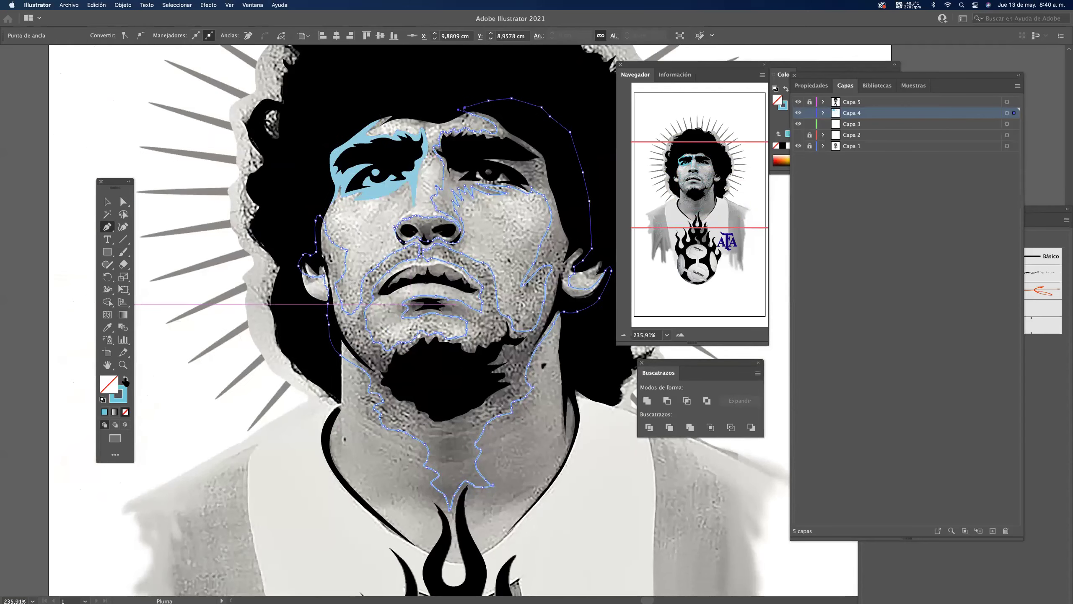
pyautogui.click(125, 380)
pyautogui.click(123, 201)
pyautogui.click(105, 148)
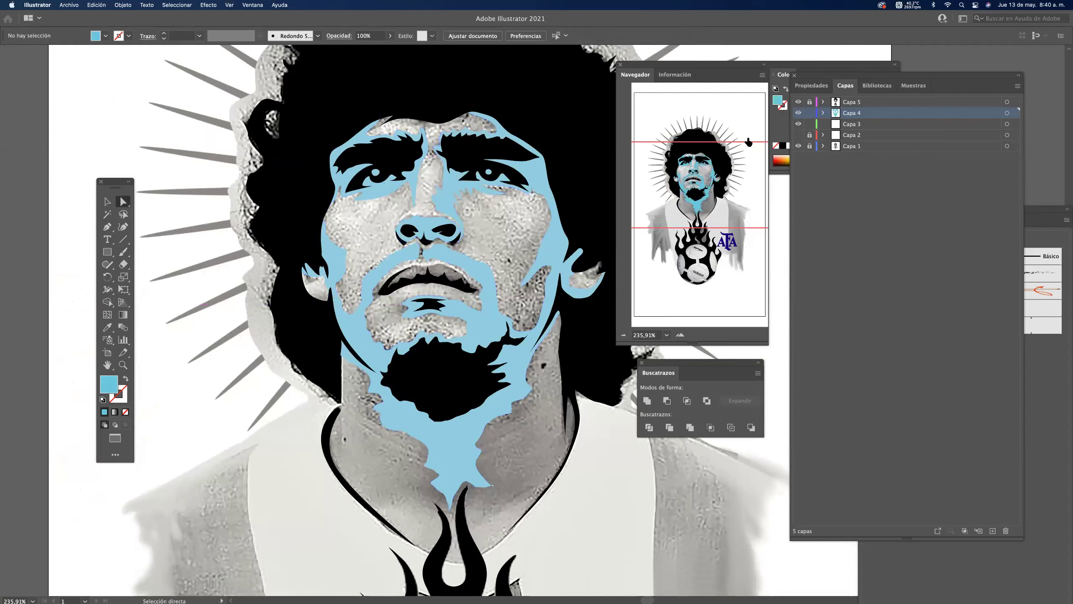
# Hide the reference layer Capa 1 to inspect the vector shapes on their own, and show it again.
pyautogui.click(798, 146)
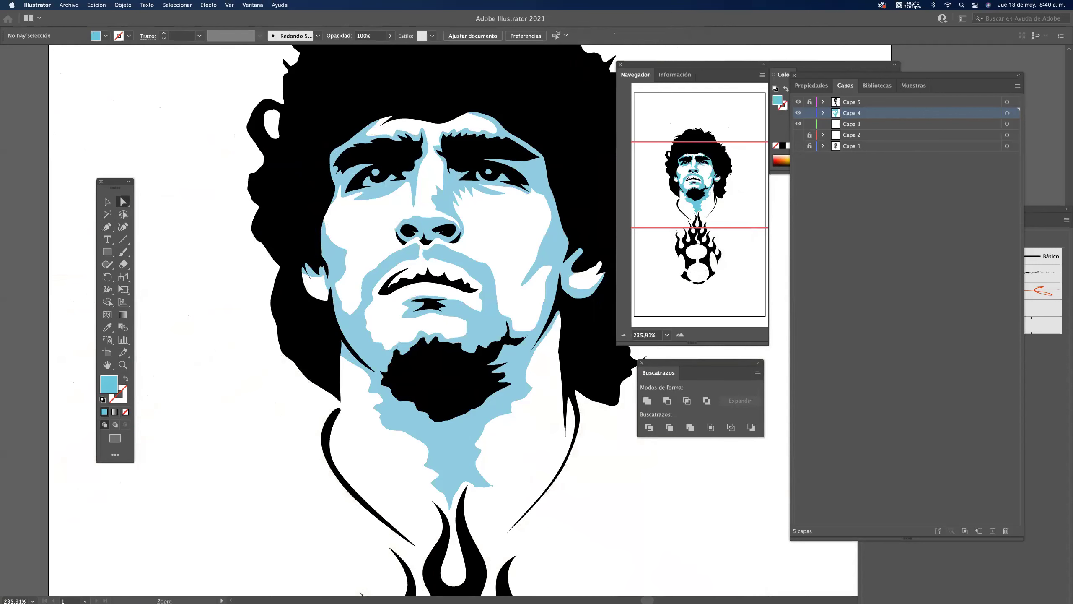
pyautogui.scroll(-5, 465, 296)
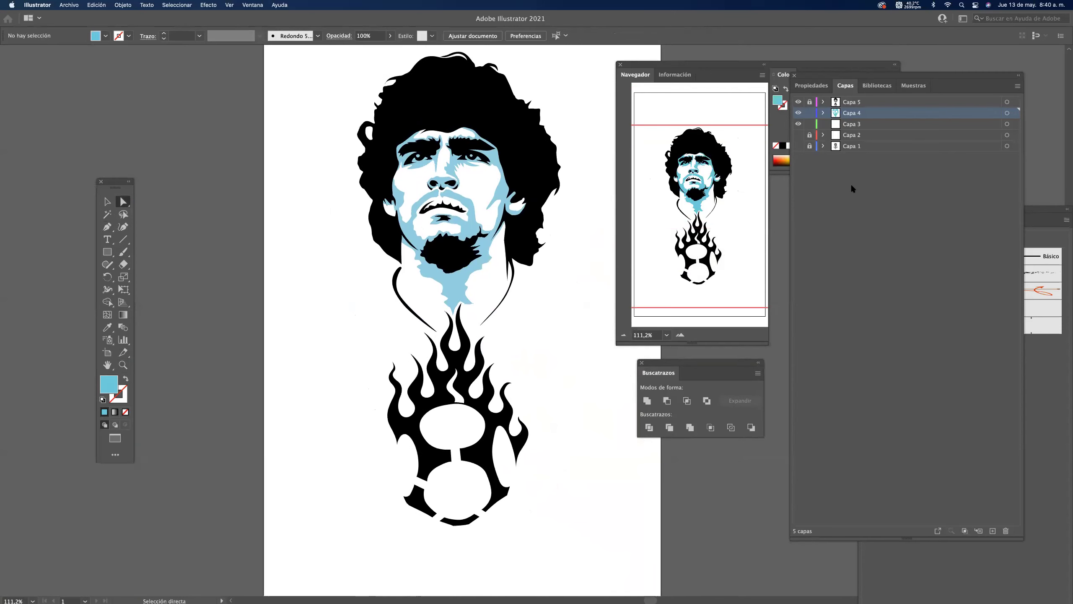
pyautogui.click(798, 146)
# Start a light blue outline of the left sleeve from the shoulder down along the shirt seam, with stroke and no fill.
pyautogui.moveTo(375, 288); pyautogui.dragTo(576, 309)
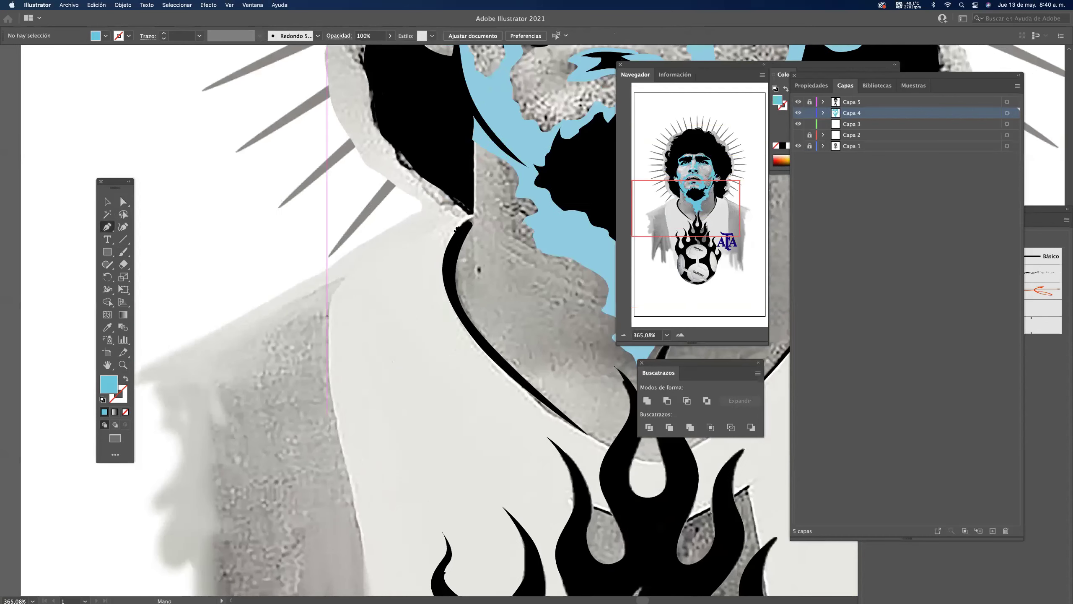
pyautogui.hscroll(-5, 328, 320)
pyautogui.click(479, 211)
pyautogui.moveTo(354, 277); pyautogui.dragTo(323, 340)
pyautogui.click(321, 361)
pyautogui.click(325, 390)
pyautogui.moveTo(327, 416); pyautogui.dragTo(330, 423)
pyautogui.moveTo(335, 452); pyautogui.dragTo(312, 303)
pyautogui.click(125, 378)
# Trace the left sleeve's frayed lower edge as a row of tall curved spikes.
pyautogui.moveTo(306, 384); pyautogui.dragTo(309, 438)
pyautogui.moveTo(335, 279); pyautogui.dragTo(351, 80)
pyautogui.moveTo(332, 309); pyautogui.dragTo(355, 309)
pyautogui.moveTo(373, 255); pyautogui.dragTo(397, 263)
pyautogui.moveTo(406, 265); pyautogui.dragTo(411, 309)
pyautogui.moveTo(419, 404); pyautogui.dragTo(422, 431)
pyautogui.moveTo(433, 362); pyautogui.dragTo(506, 324)
# Carry the left sleeve outline up its outer edge, close it along the shoulder, and deselect it.
pyautogui.moveTo(516, 324); pyautogui.dragTo(511, 185)
pyautogui.moveTo(499, 151); pyautogui.dragTo(465, 401)
pyautogui.moveTo(438, 291); pyautogui.dragTo(425, 219)
pyautogui.moveTo(428, 145); pyautogui.dragTo(436, 120)
pyautogui.click(437, 114)
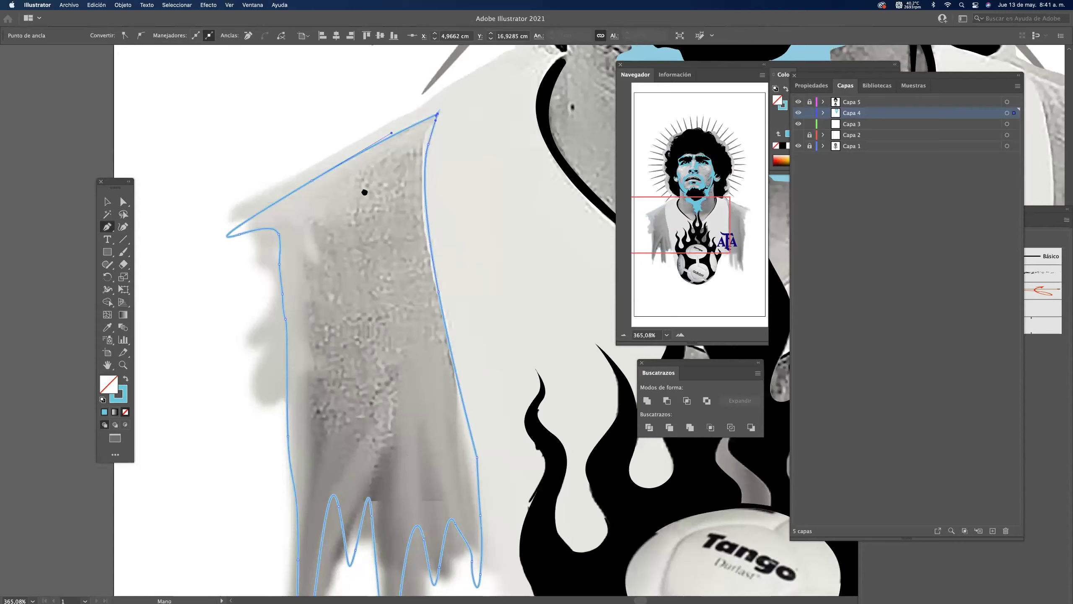
pyautogui.moveTo(364, 192); pyautogui.dragTo(195, 290)
pyautogui.keyDown('super'); pyautogui.click(410, 248); pyautogui.keyUp('super')
# Start the right sleeve outline at the shoulder and trace it down the shirt seam past the AFA emblem.
pyautogui.moveTo(409, 248); pyautogui.dragTo(327, 239)
pyautogui.moveTo(382, 309); pyautogui.dragTo(336, 218)
pyautogui.moveTo(412, 267); pyautogui.dragTo(290, 332)
pyautogui.moveTo(472, 247); pyautogui.dragTo(489, 313)
pyautogui.scroll(2, 472, 183)
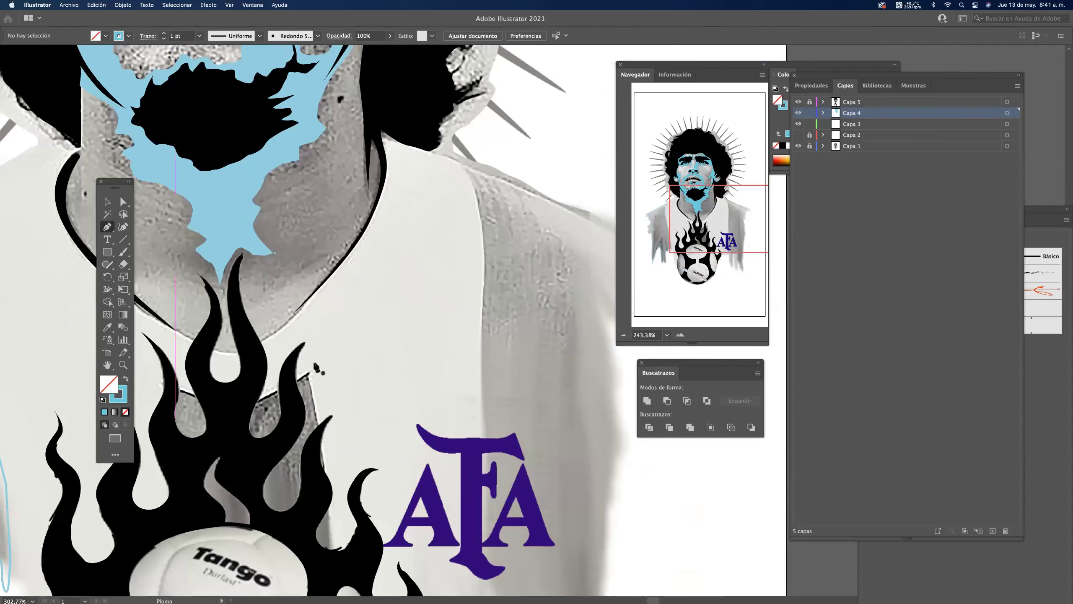
pyautogui.click(464, 168)
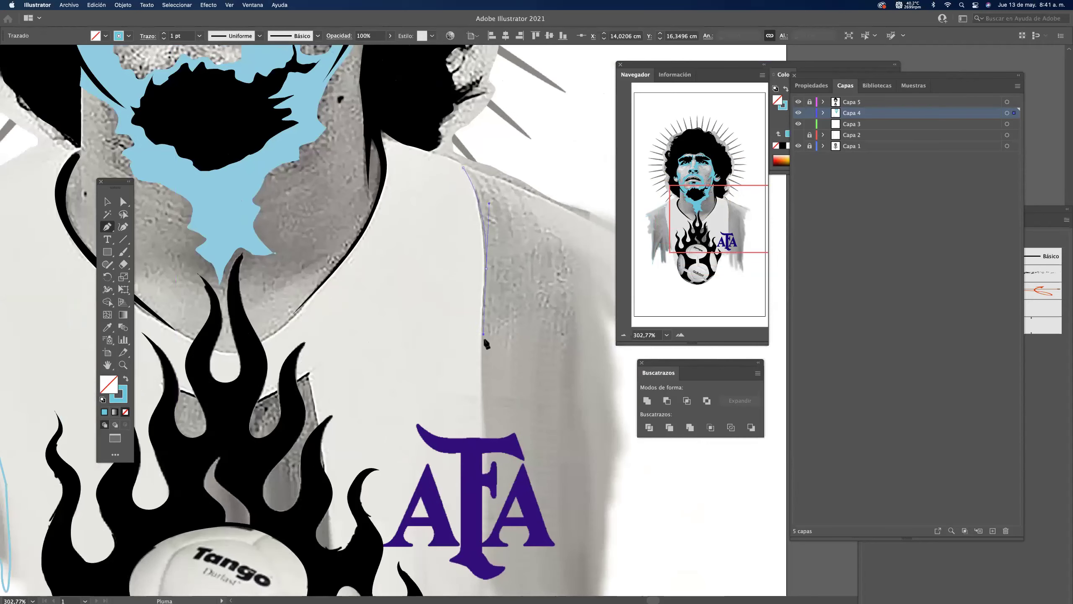
pyautogui.moveTo(483, 338); pyautogui.dragTo(484, 310)
pyautogui.moveTo(482, 380); pyautogui.dragTo(465, 187)
pyautogui.moveTo(470, 250); pyautogui.dragTo(477, 318)
# Trace the right sleeve's frayed lower edge with curved spikes.
pyautogui.moveTo(476, 418); pyautogui.dragTo(477, 497)
pyautogui.moveTo(479, 312); pyautogui.dragTo(486, 253)
pyautogui.moveTo(498, 352); pyautogui.dragTo(567, 422)
pyautogui.moveTo(555, 303); pyautogui.dragTo(558, 280)
# Carry the right sleeve outline up its outer edge, close it along the shoulder, and deselect it.
pyautogui.moveTo(569, 257); pyautogui.dragTo(576, 200)
pyautogui.moveTo(576, 167); pyautogui.dragTo(539, 353)
pyautogui.moveTo(539, 314); pyautogui.dragTo(582, 290)
pyautogui.moveTo(502, 255); pyautogui.dragTo(453, 197)
pyautogui.click(415, 225)
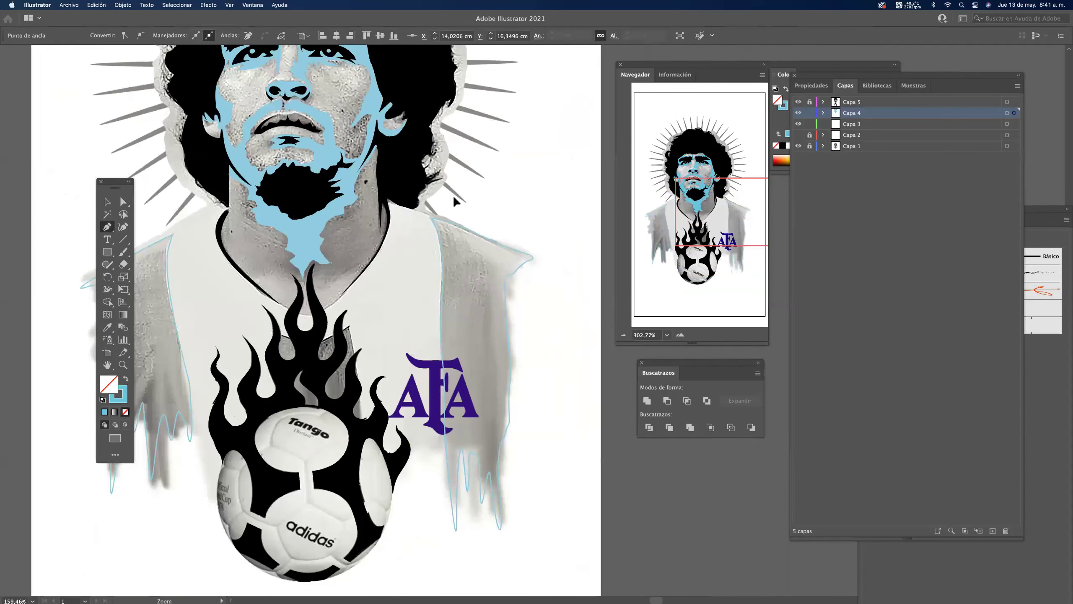
pyautogui.scroll(-5, 454, 201)
pyautogui.scroll(5, 453, 232)
pyautogui.scroll(-4, 452, 215)
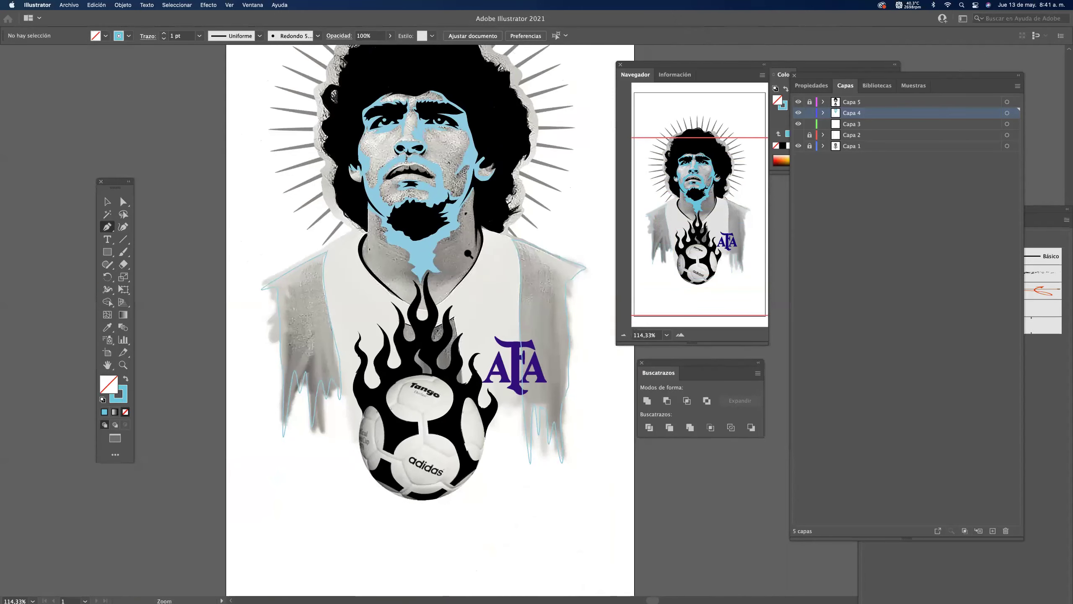
# Trace the shadow inside the left collar from the neck to the V point and back as a closed outline, and deselect it.
pyautogui.scroll(6, 468, 254)
pyautogui.moveTo(355, 163); pyautogui.dragTo(358, 168)
pyautogui.moveTo(352, 188); pyautogui.dragTo(347, 208)
pyautogui.moveTo(372, 262); pyautogui.dragTo(386, 280)
pyautogui.moveTo(425, 324); pyautogui.dragTo(445, 347)
pyautogui.click(480, 375)
pyautogui.moveTo(363, 287); pyautogui.dragTo(330, 254)
pyautogui.moveTo(329, 201); pyautogui.dragTo(369, 168)
pyautogui.press('super+shift+a')
# Start the right neck shadow outline below the jaw and trace it down with a jagged spike to the V of the collar.
pyautogui.moveTo(571, 191); pyautogui.dragTo(321, 225)
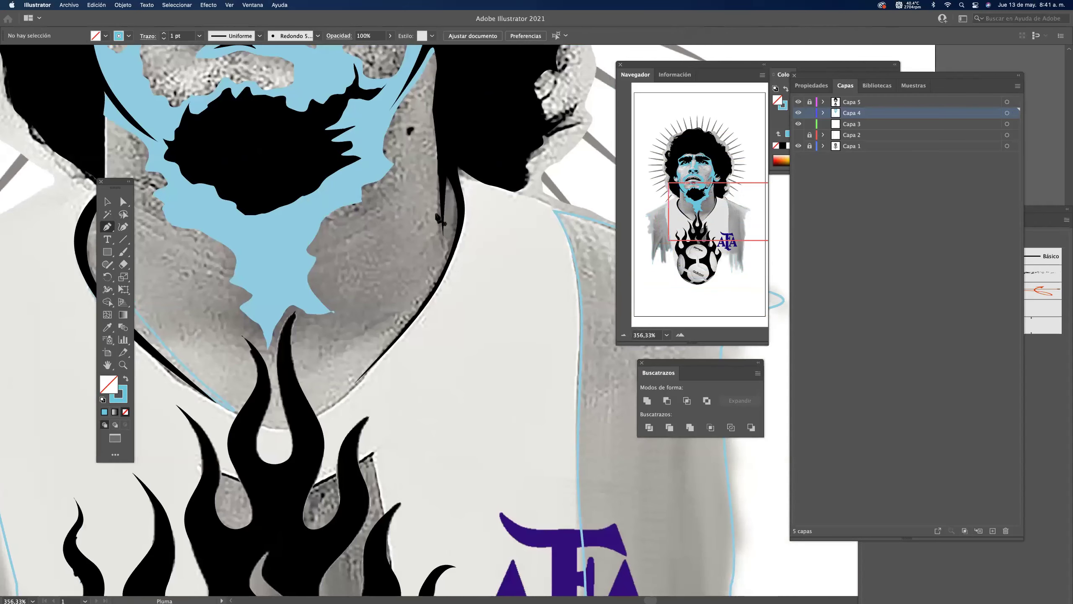
pyautogui.moveTo(431, 133); pyautogui.dragTo(429, 144)
pyautogui.moveTo(431, 173); pyautogui.dragTo(425, 214)
pyautogui.moveTo(420, 225); pyautogui.dragTo(401, 256)
pyautogui.moveTo(427, 245); pyautogui.dragTo(414, 273)
pyautogui.moveTo(409, 289); pyautogui.dragTo(403, 297)
pyautogui.click(395, 315)
pyautogui.click(375, 355)
pyautogui.moveTo(341, 400); pyautogui.dragTo(345, 396)
# Carry the right neck shadow outline up along the collar and shoulder, and close it at its starting point behind the hair.
pyautogui.moveTo(443, 293); pyautogui.dragTo(461, 259)
pyautogui.moveTo(469, 211); pyautogui.dragTo(474, 185)
pyautogui.moveTo(486, 193); pyautogui.dragTo(514, 197)
pyautogui.click(515, 192)
pyautogui.click(490, 165)
pyautogui.moveTo(478, 129); pyautogui.dragTo(474, 119)
pyautogui.click(457, 99)
pyautogui.click(439, 108)
# Select both neck shadow outlines and both sleeves, give them the face shading's solid light blue fill with the Eyedropper, and deselect them.
pyautogui.press('super+0')
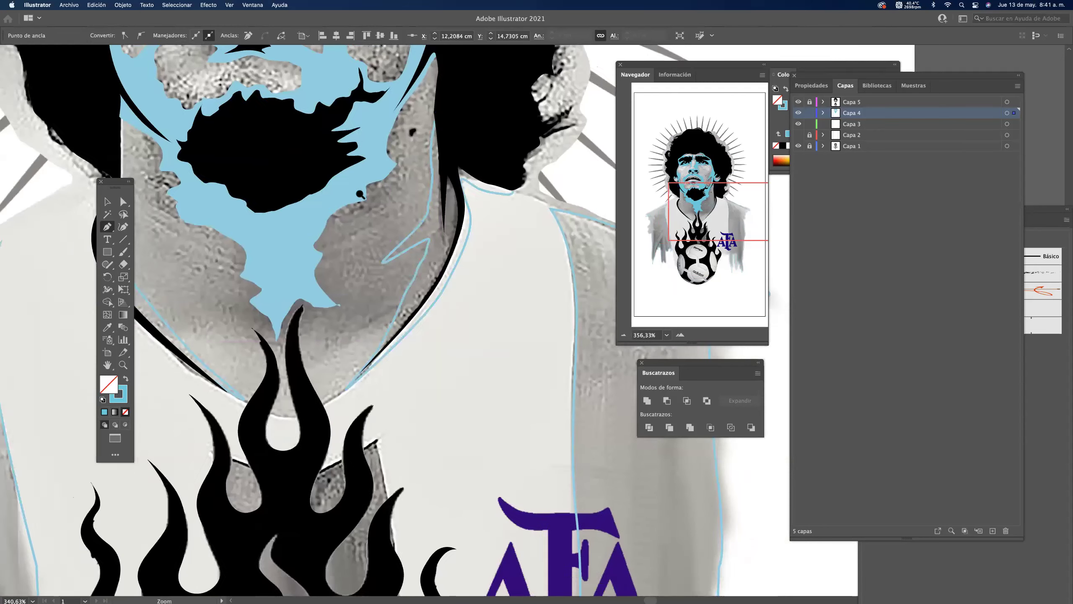
pyautogui.click(107, 202)
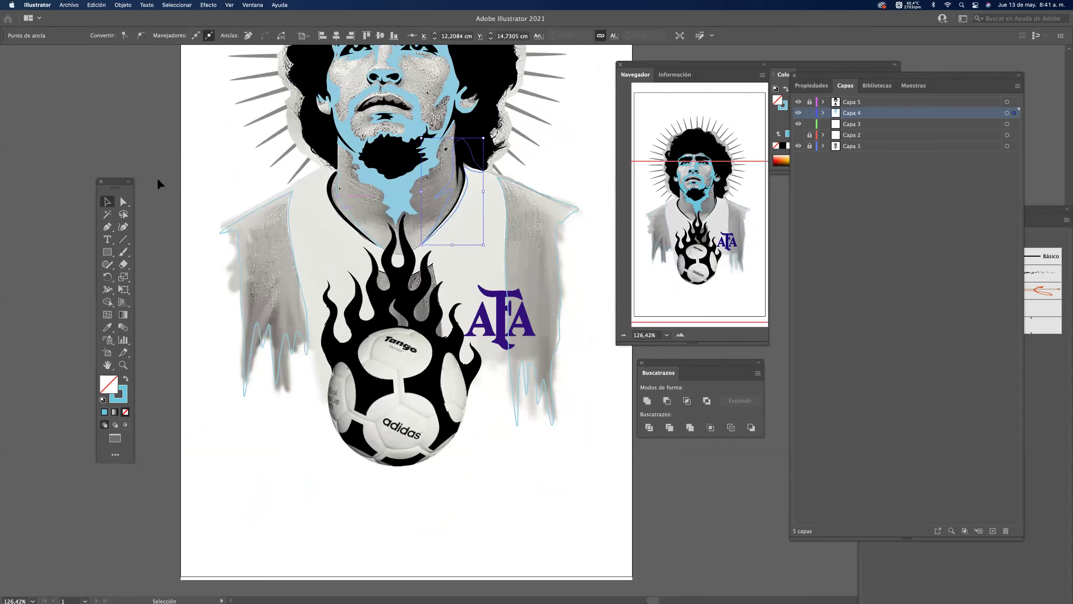
pyautogui.click(275, 203)
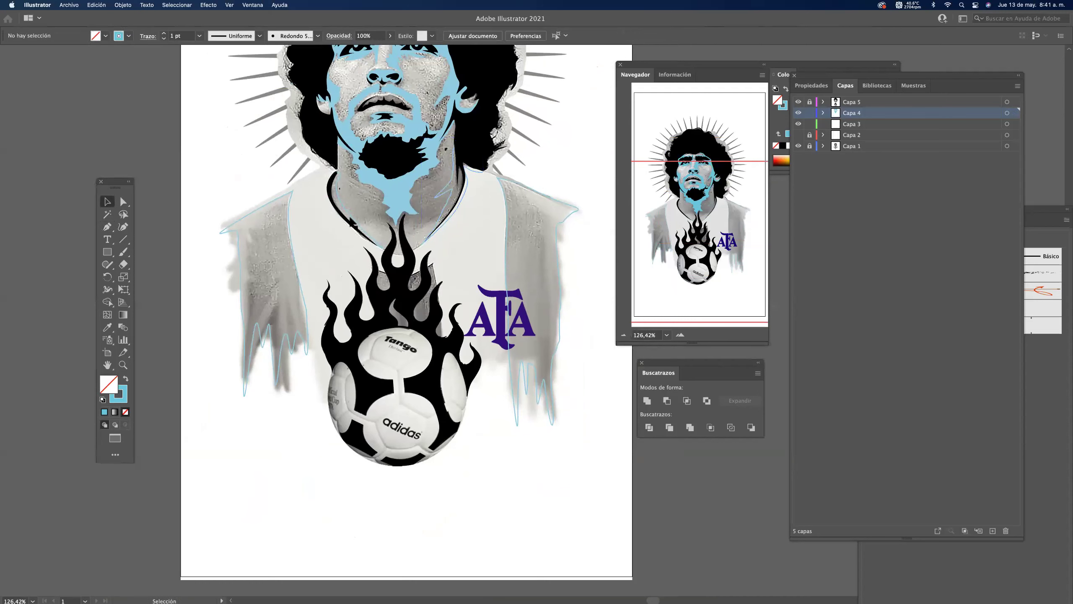
pyautogui.click(362, 219)
pyautogui.keyDown('shift'); pyautogui.click(455, 211); pyautogui.keyUp('shift')
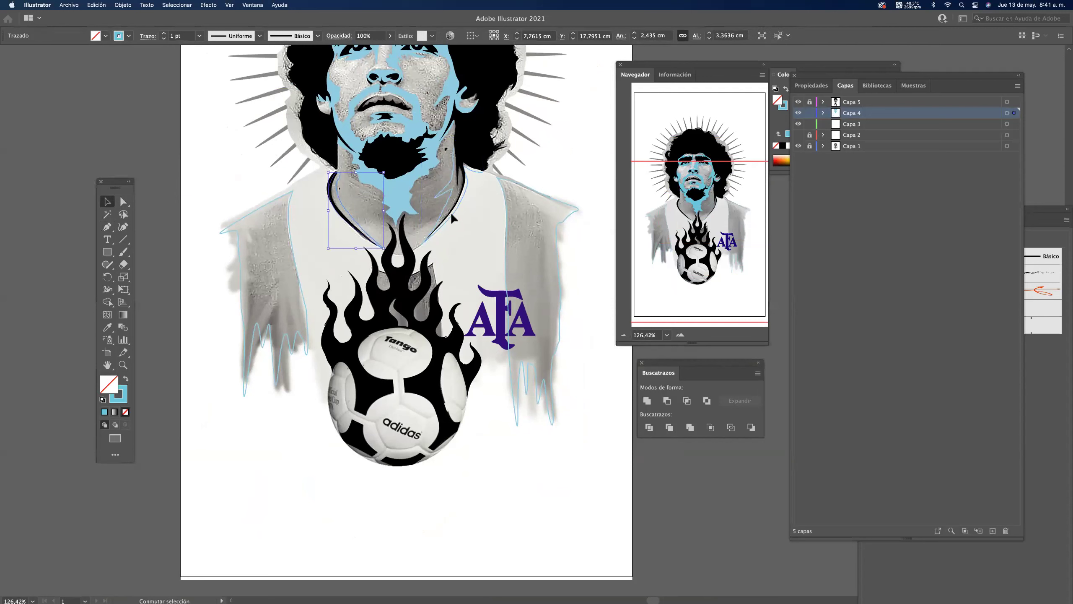
pyautogui.keyDown('shift'); pyautogui.click(239, 262); pyautogui.keyUp('shift')
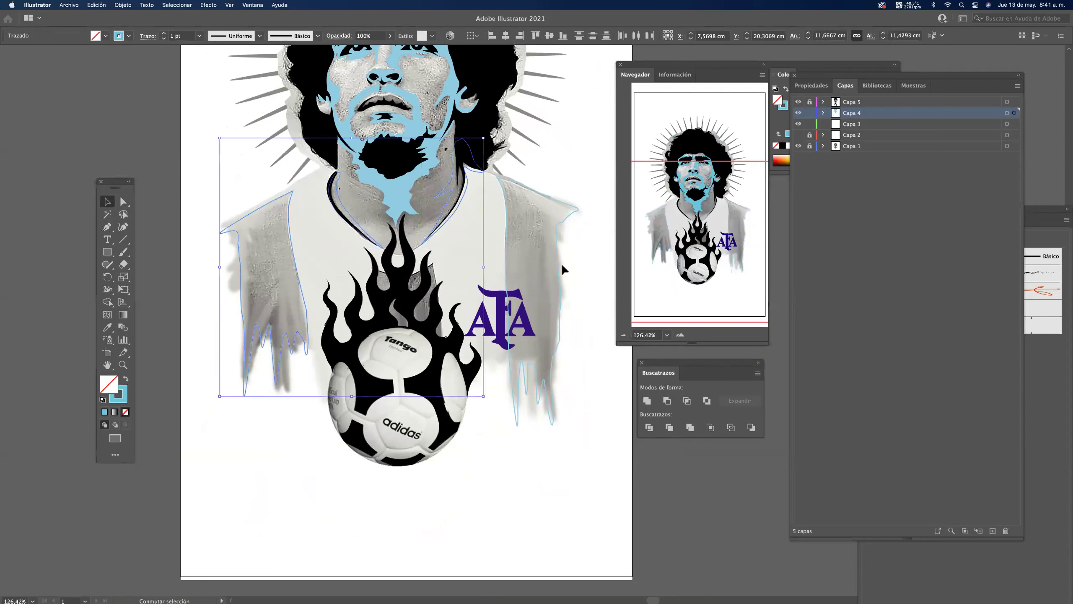
pyautogui.moveTo(583, 273); pyautogui.dragTo(560, 266)
pyautogui.click(107, 327)
pyautogui.click(395, 64)
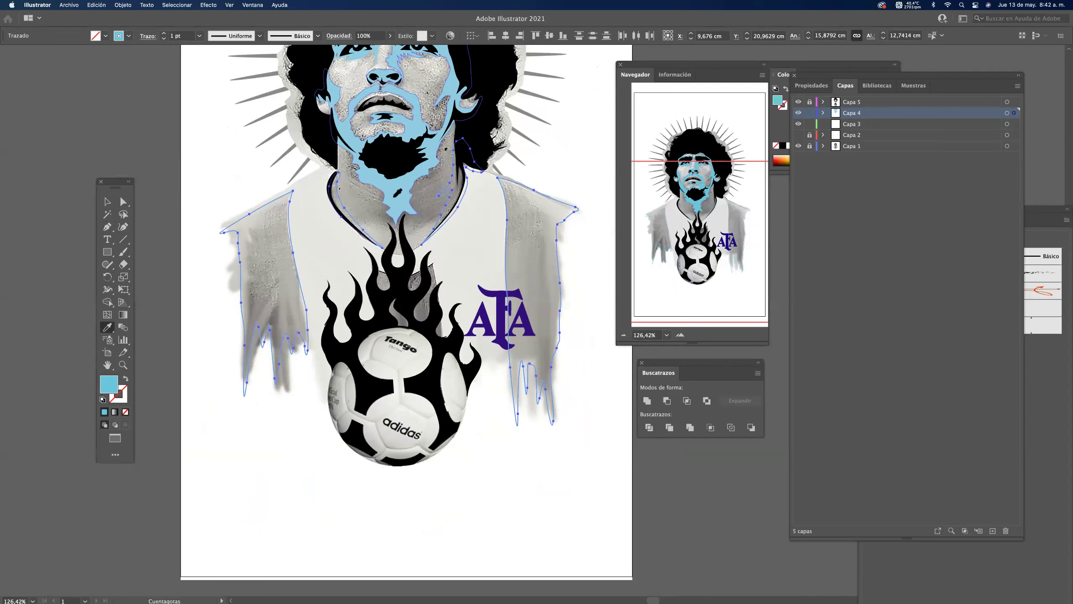
pyautogui.click(123, 201)
pyautogui.click(212, 169)
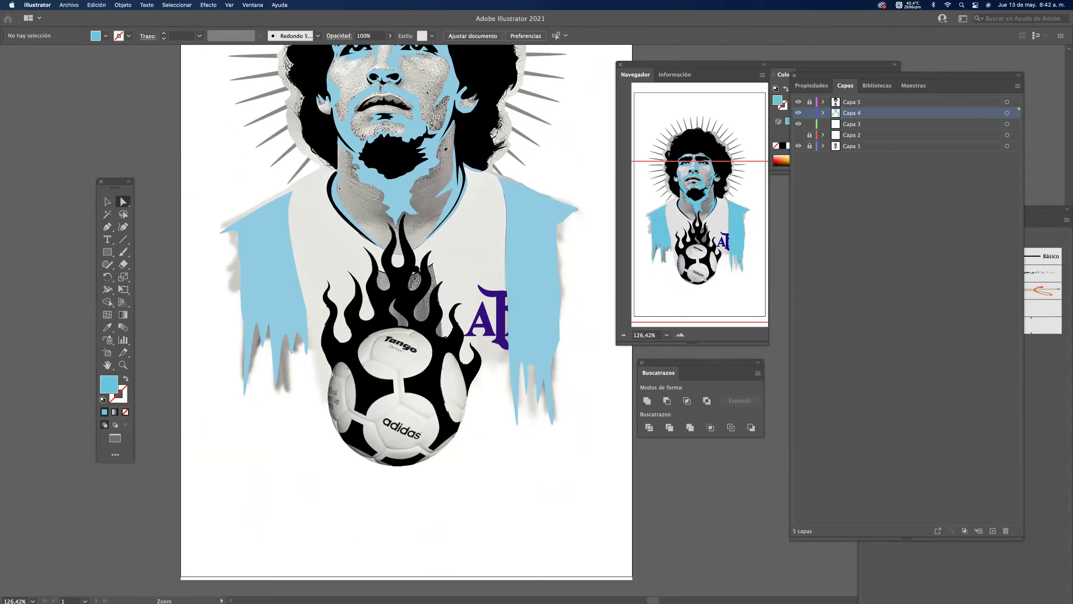
# Check the whole vector artwork without the reference photo by hiding layer Capa 1, and show the layer again.
pyautogui.press('super+0')
pyautogui.click(798, 145)
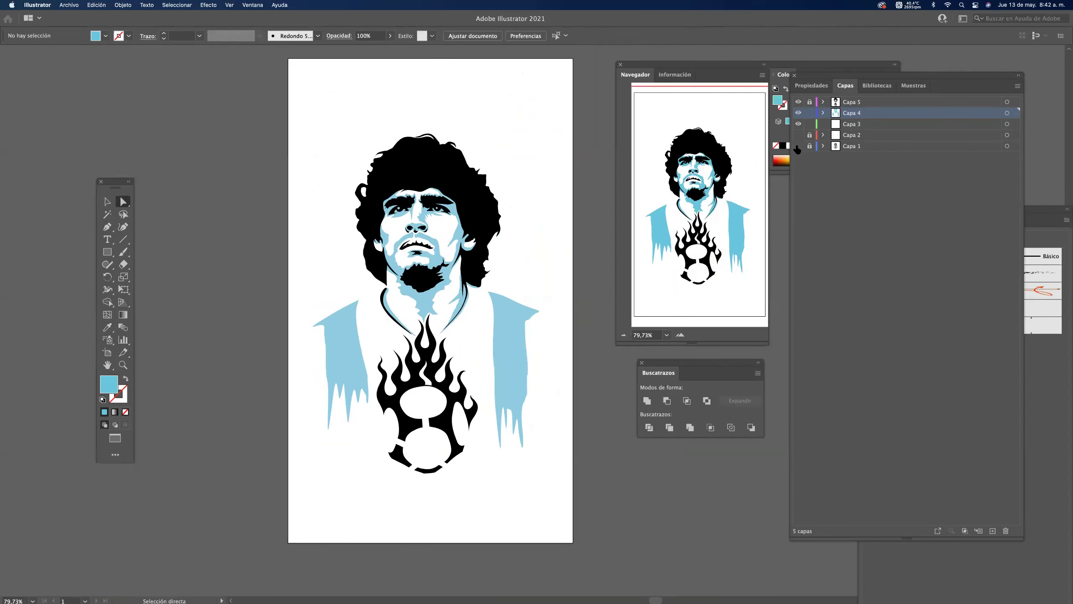
pyautogui.click(798, 146)
# Add a new layer above Capa 4 and start an unfilled outline down the ball's left edge and along the left panel's lower seams.
pyautogui.moveTo(398, 477); pyautogui.dragTo(471, 385)
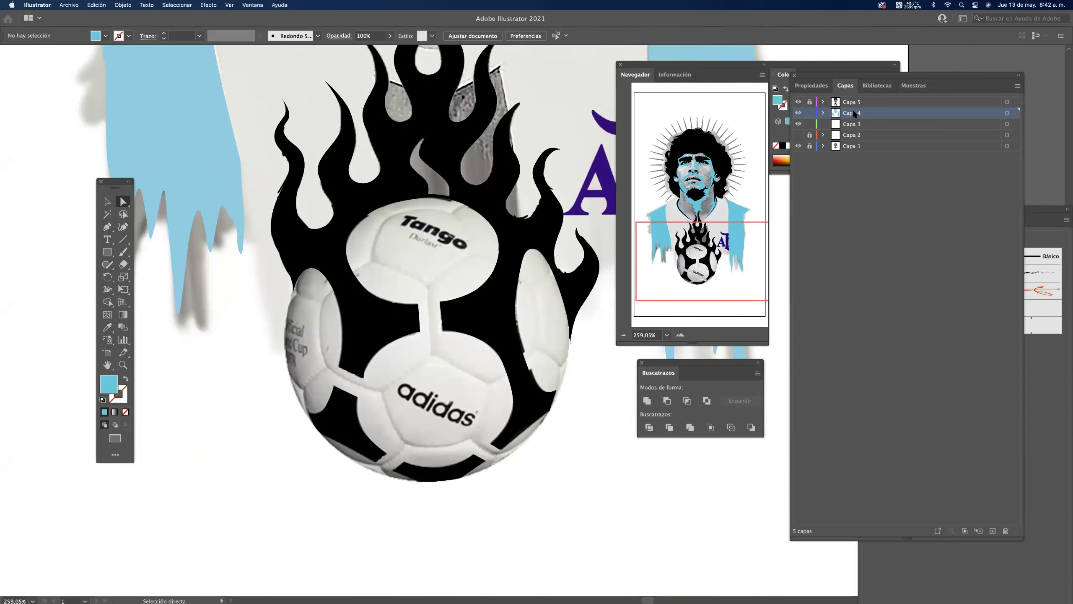
pyautogui.click(992, 531)
pyautogui.press('p')
pyautogui.moveTo(307, 325); pyautogui.dragTo(314, 242)
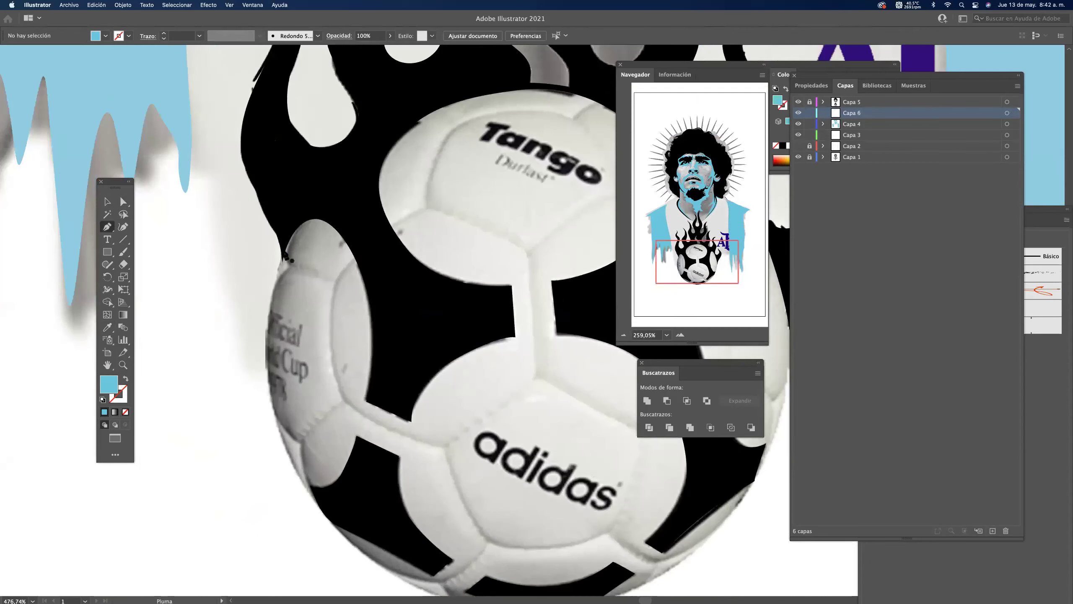
pyautogui.click(285, 227)
pyautogui.moveTo(269, 355); pyautogui.dragTo(274, 425)
pyautogui.moveTo(321, 505); pyautogui.dragTo(121, 385)
pyautogui.click(125, 379)
pyautogui.moveTo(310, 457); pyautogui.dragTo(296, 401)
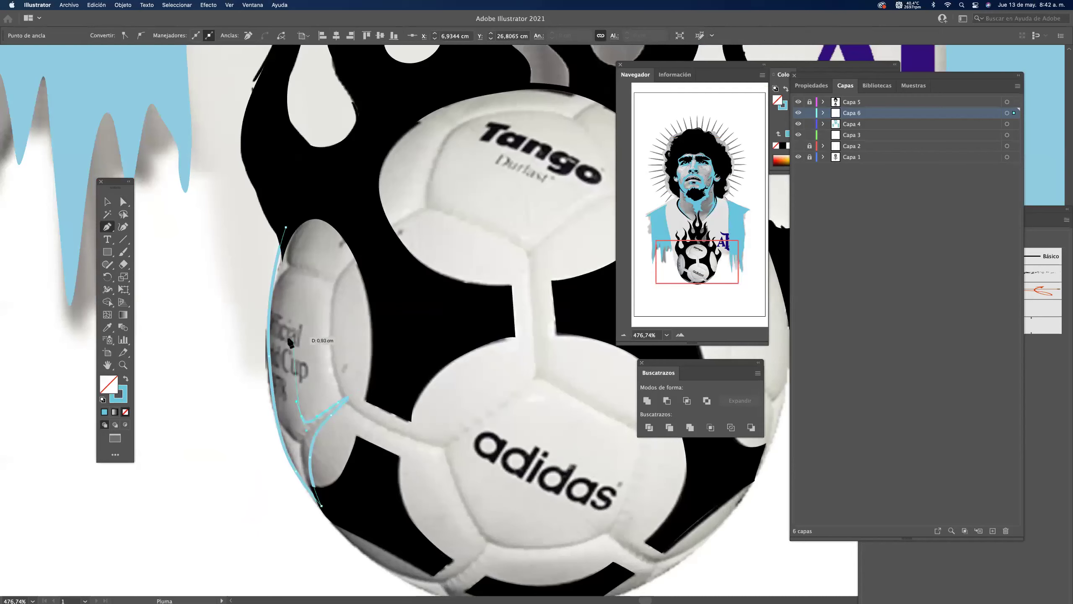
# Trace the left panel's inner and upper seams and close the outline over the black area at its starting point.
pyautogui.moveTo(292, 282); pyautogui.dragTo(309, 242)
pyautogui.click(358, 251)
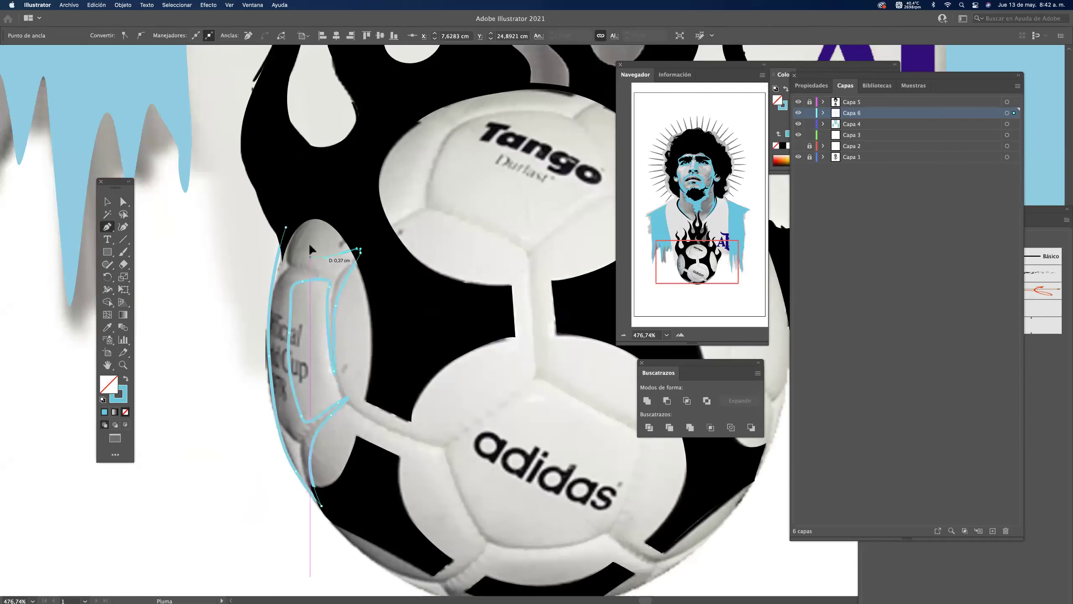
pyautogui.click(329, 223)
pyautogui.moveTo(307, 198); pyautogui.dragTo(295, 204)
pyautogui.click(286, 227)
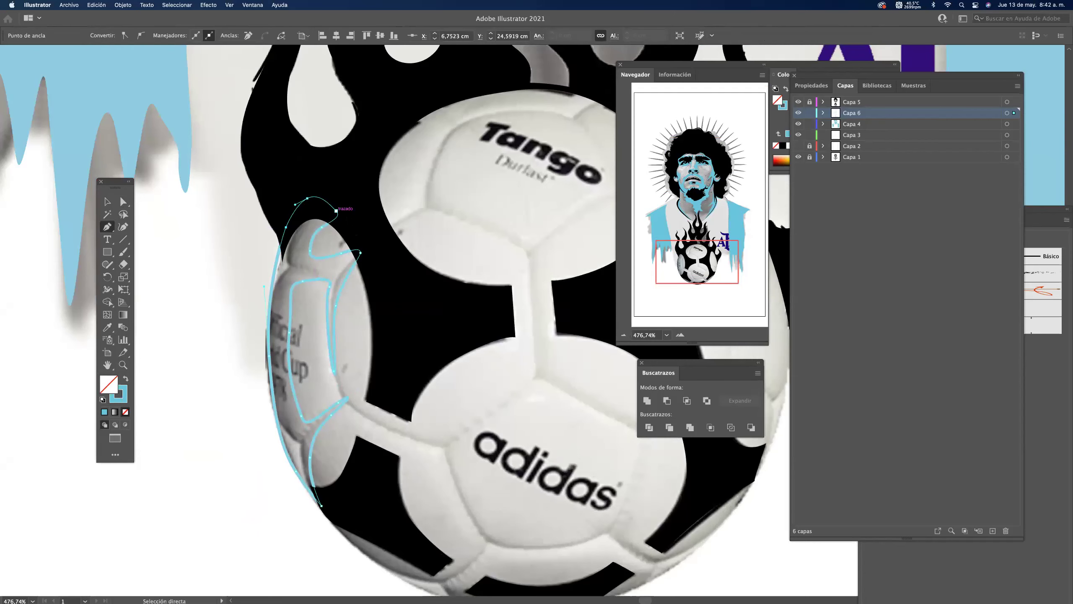
# Start a seam outline between the ball's left panel and the adidas panel, and trace it down to the ball's lower left edge.
pyautogui.moveTo(289, 268); pyautogui.dragTo(198, 167)
pyautogui.click(265, 314)
pyautogui.moveTo(330, 345)
pyautogui.mouseDown()
pyautogui.moveTo(353, 353)
pyautogui.moveTo(369, 408)
pyautogui.mouseUp()
pyautogui.moveTo(367, 461); pyautogui.dragTo(305, 438)
pyautogui.click(341, 454)
pyautogui.click(265, 431)
pyautogui.moveTo(241, 422); pyautogui.dragTo(246, 427)
pyautogui.moveTo(292, 469); pyautogui.dragTo(338, 495)
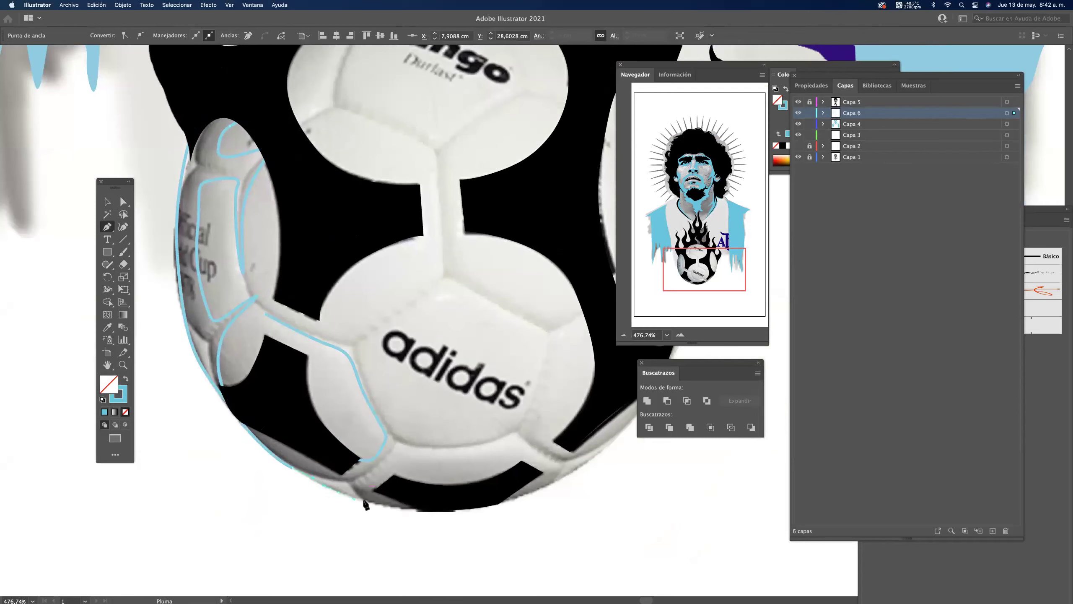
# Carry the outline along the ball's bottom edge and back in to the seam on the adidas panel's right side.
pyautogui.moveTo(431, 507); pyautogui.dragTo(466, 506)
pyautogui.moveTo(534, 498)
pyautogui.mouseDown()
pyautogui.moveTo(371, 430)
pyautogui.moveTo(448, 384)
pyautogui.mouseUp()
pyautogui.moveTo(496, 312); pyautogui.dragTo(515, 300)
pyautogui.keyDown('super'); pyautogui.click(469, 325); pyautogui.keyUp('super')
pyautogui.moveTo(434, 350); pyautogui.dragTo(417, 365)
pyautogui.moveTo(387, 360)
pyautogui.mouseDown()
pyautogui.moveTo(373, 352)
pyautogui.moveTo(379, 308)
pyautogui.mouseUp()
# Trace the seam around the underside of the adidas lettering, up its left side, and back toward the left panel.
pyautogui.moveTo(385, 270); pyautogui.dragTo(379, 287)
pyautogui.moveTo(357, 348); pyautogui.dragTo(349, 356)
pyautogui.moveTo(283, 375); pyautogui.dragTo(254, 353)
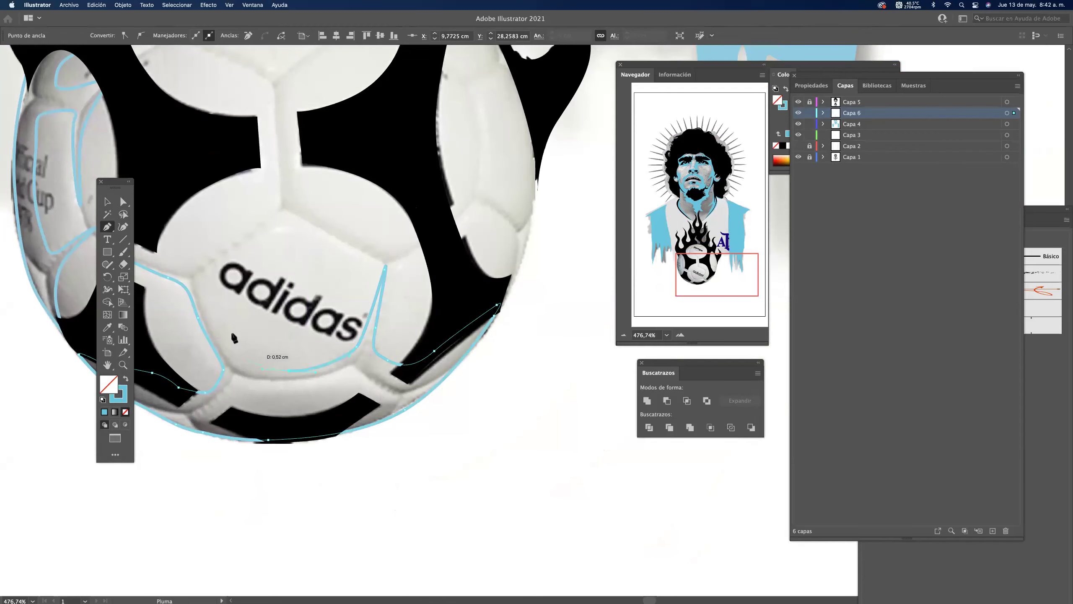
pyautogui.moveTo(199, 280); pyautogui.dragTo(379, 319)
pyautogui.moveTo(363, 316); pyautogui.dragTo(350, 308)
pyautogui.click(351, 298)
pyautogui.click(307, 278)
# Undo the misplaced point beside the left panel, close the adidas panel seam outline at its start, and deselect it.
pyautogui.moveTo(294, 198); pyautogui.dragTo(296, 185)
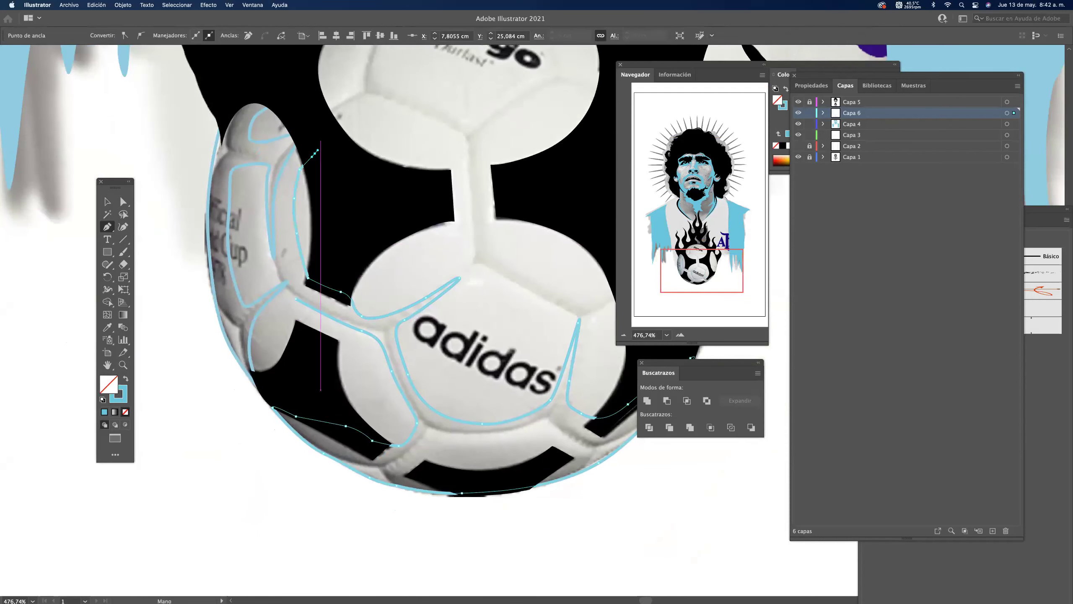
pyautogui.scroll(5, 320, 264)
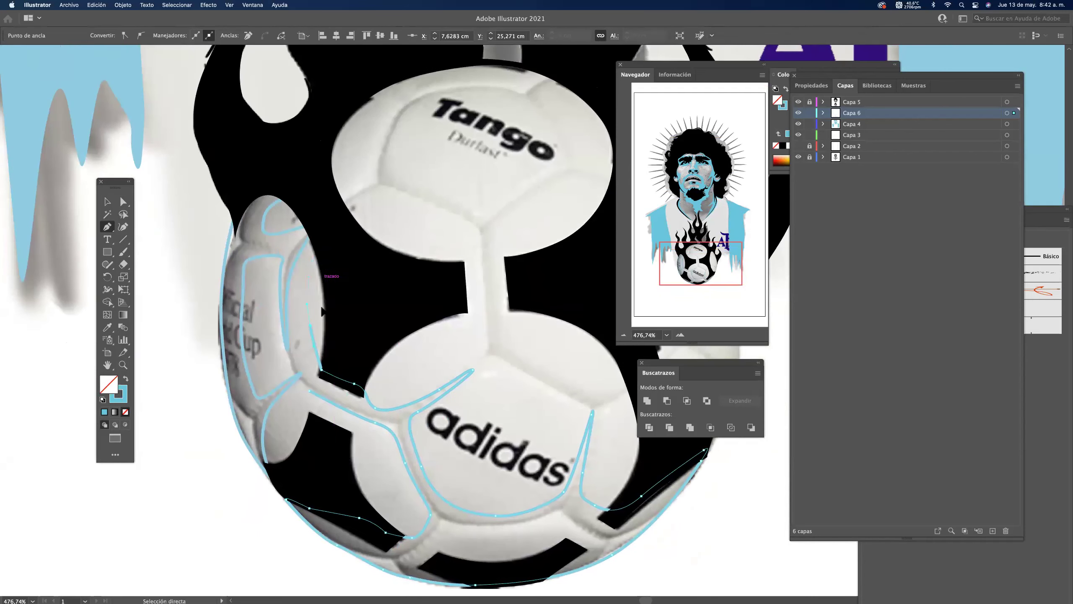
pyautogui.press('super+z')
pyautogui.moveTo(306, 376); pyautogui.dragTo(301, 381)
pyautogui.click(310, 392)
pyautogui.keyDown('super'); pyautogui.click(429, 306); pyautogui.keyUp('super')
# Trace the right panel's inner seams and outer edge as a closed outline, and deselect it.
pyautogui.moveTo(428, 307); pyautogui.dragTo(373, 306)
pyautogui.moveTo(412, 349); pyautogui.dragTo(305, 349)
pyautogui.moveTo(465, 275); pyautogui.dragTo(516, 277)
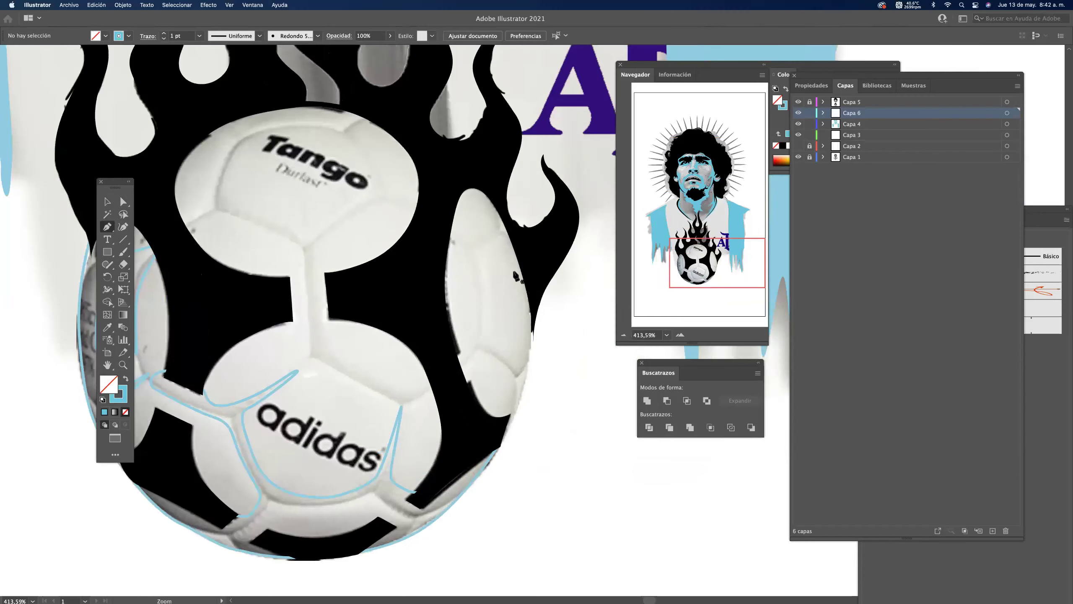
pyautogui.click(526, 279)
pyautogui.moveTo(521, 347)
pyautogui.mouseDown()
pyautogui.moveTo(513, 356)
pyautogui.moveTo(485, 333)
pyautogui.moveTo(470, 343)
pyautogui.mouseUp()
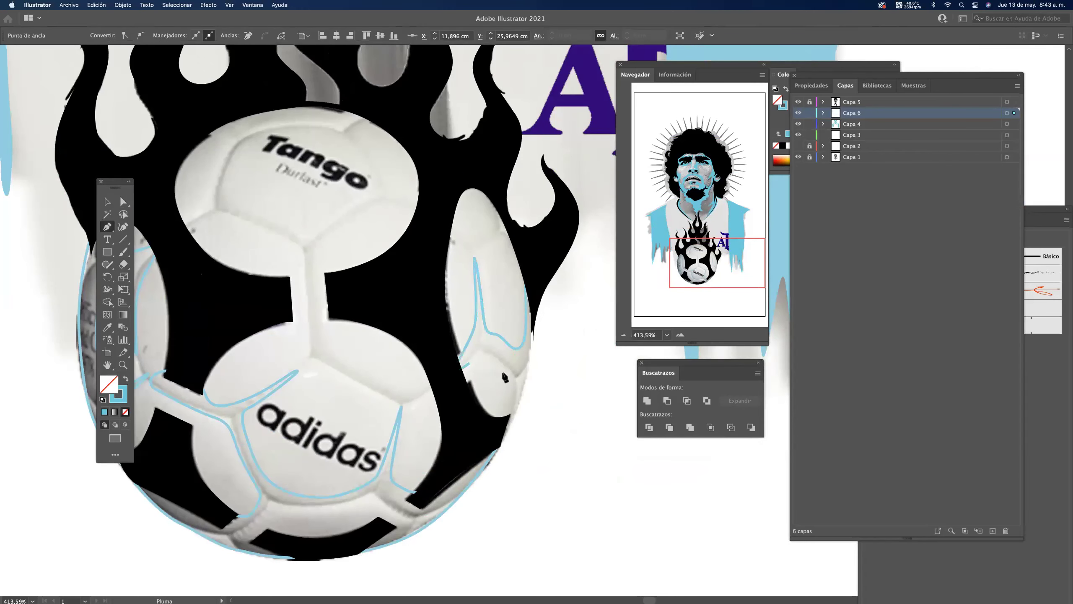
pyautogui.click(516, 408)
pyautogui.moveTo(533, 296); pyautogui.dragTo(526, 279)
pyautogui.press('super+shift+a')
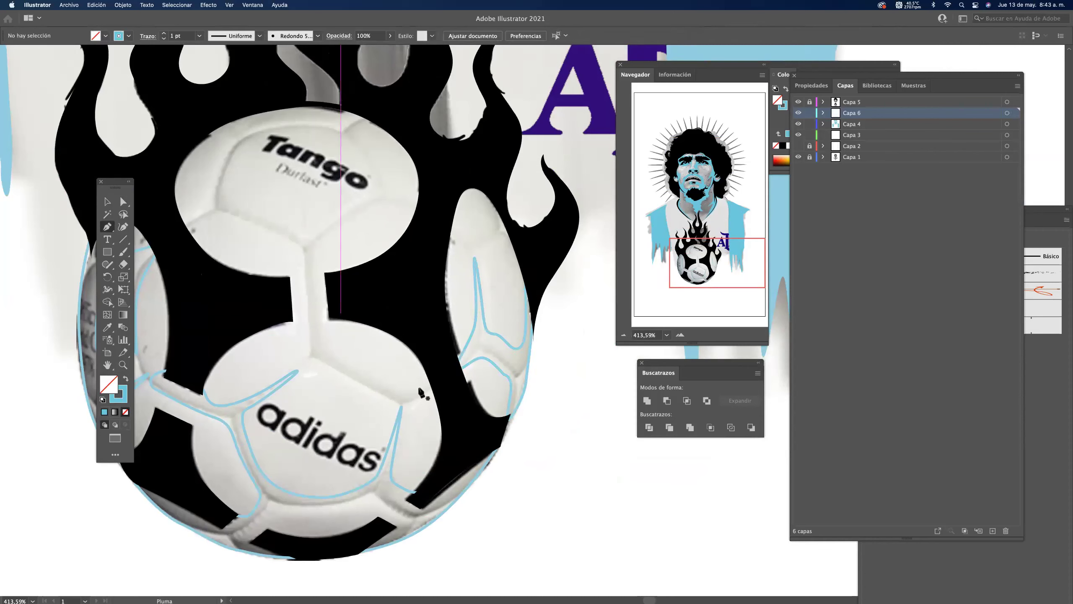
# Trace the seam from the adidas panel's upper right edge up through the gap and around the lower part of the Tango panel.
pyautogui.moveTo(430, 375); pyautogui.dragTo(356, 369)
pyautogui.click(318, 339)
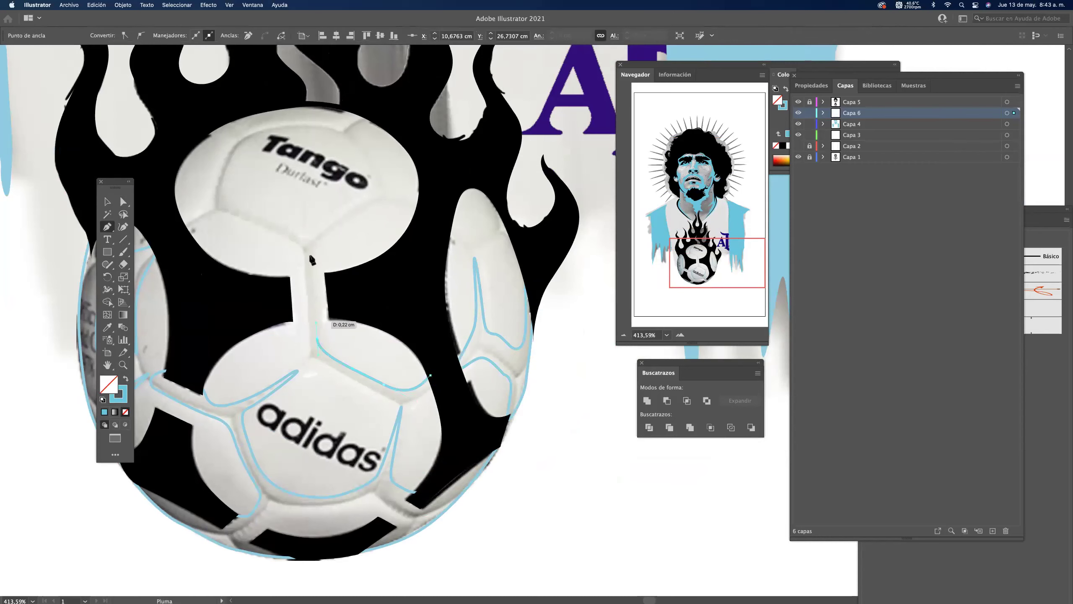
pyautogui.click(311, 253)
pyautogui.moveTo(357, 208); pyautogui.dragTo(380, 199)
pyautogui.moveTo(310, 239); pyautogui.dragTo(263, 227)
pyautogui.moveTo(236, 157); pyautogui.dragTo(236, 155)
pyautogui.moveTo(231, 147); pyautogui.dragTo(220, 168)
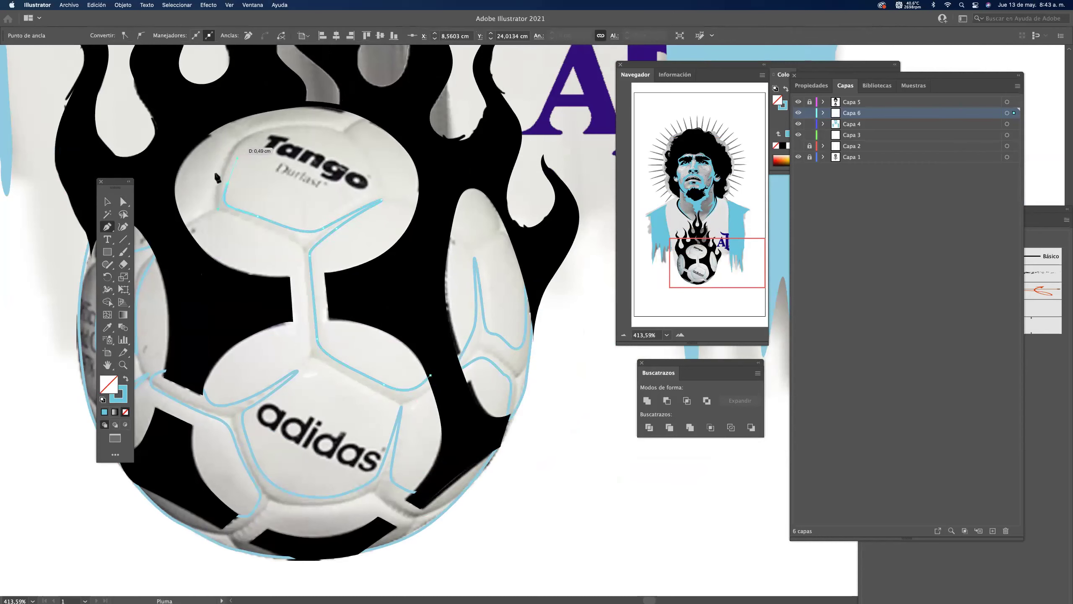
# Trace the seam's other side back down to the adidas panel, close the outline at its starting point, and deselect it.
pyautogui.moveTo(248, 221); pyautogui.dragTo(300, 281)
pyautogui.moveTo(311, 332); pyautogui.dragTo(408, 399)
pyautogui.click(306, 363)
pyautogui.click(439, 380)
pyautogui.click(430, 375)
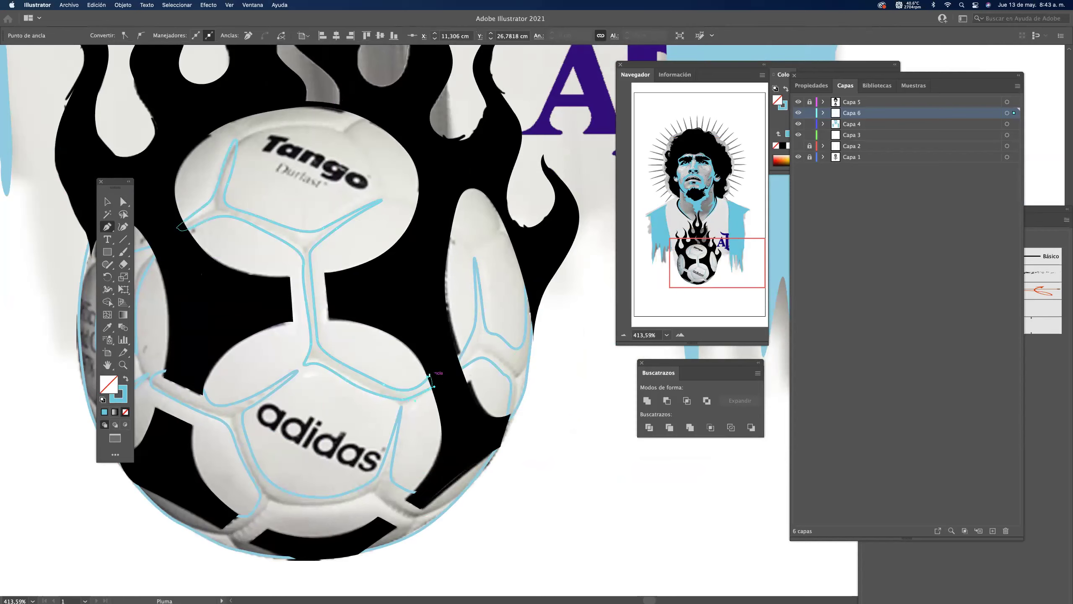
pyautogui.keyDown('super'); pyautogui.click(458, 336); pyautogui.keyUp('super')
# Trace the Tango panel's upper seams and right edge, extend the outline to the right panel's top, and return it over the flames.
pyautogui.moveTo(447, 257); pyautogui.dragTo(475, 376)
pyautogui.moveTo(402, 243); pyautogui.dragTo(427, 247)
pyautogui.scroll(1, 399, 231)
pyautogui.click(408, 231)
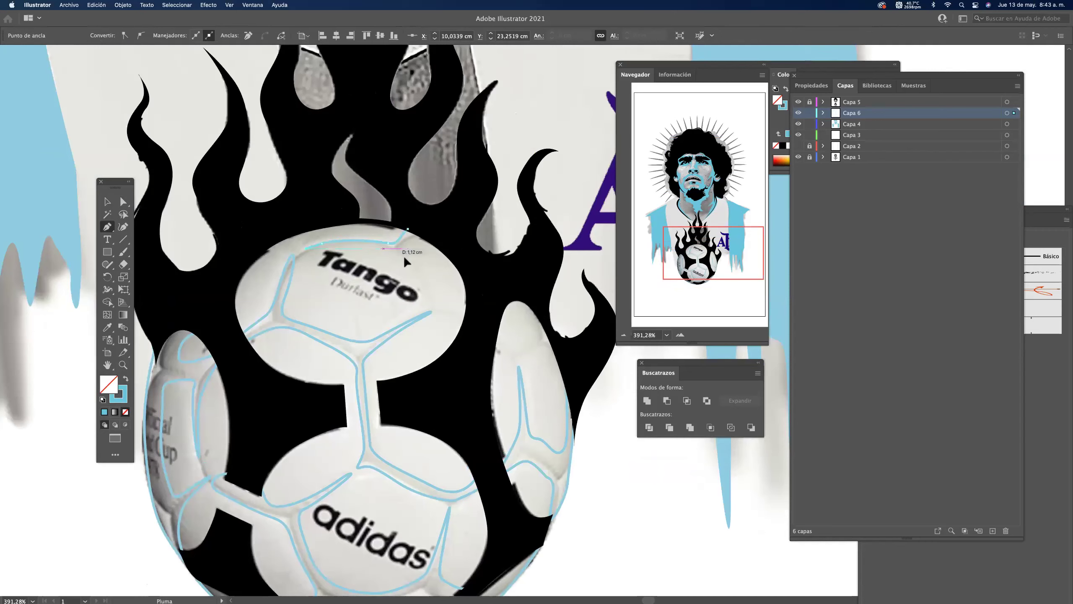
pyautogui.moveTo(415, 255); pyautogui.dragTo(416, 249)
pyautogui.click(474, 284)
pyautogui.moveTo(515, 304); pyautogui.dragTo(522, 309)
pyautogui.moveTo(535, 335); pyautogui.dragTo(552, 350)
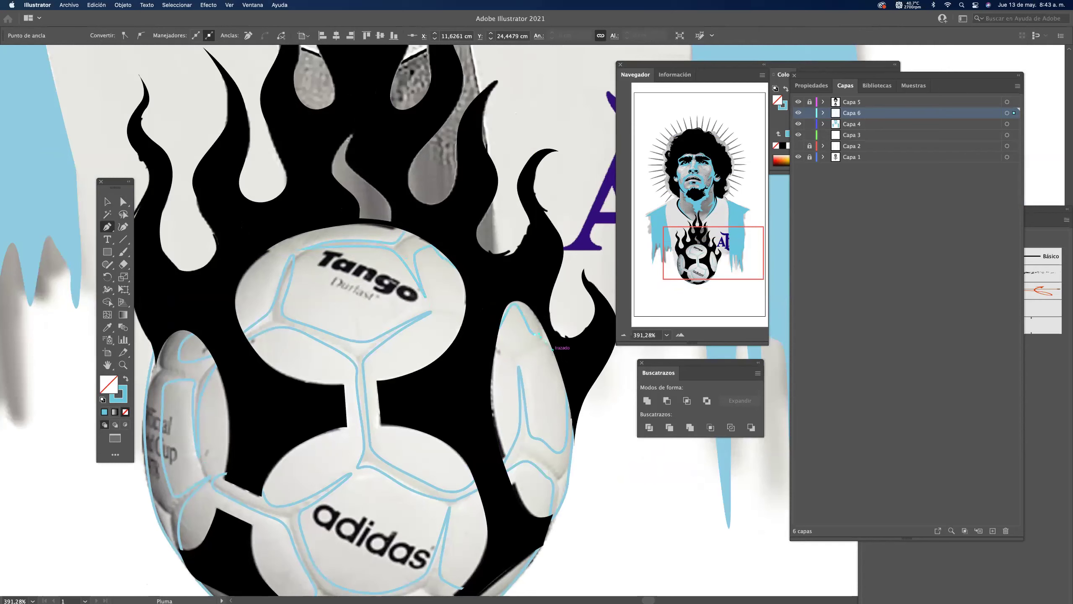
pyautogui.moveTo(518, 270); pyautogui.dragTo(506, 268)
pyautogui.moveTo(464, 257); pyautogui.dragTo(351, 232)
# Select all the ball's seam outlines, swap their light blue stroke to a solid fill, and deselect them.
pyautogui.moveTo(510, 273); pyautogui.dragTo(465, 273)
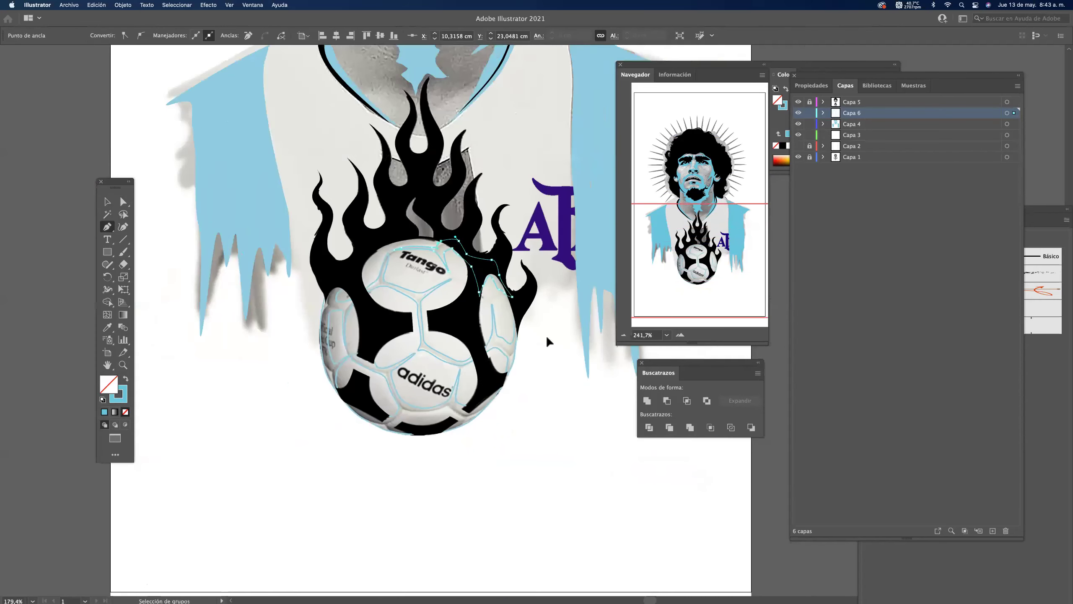
pyautogui.keyDown('super'); pyautogui.click(338, 224); pyautogui.keyUp('super')
pyautogui.moveTo(559, 468); pyautogui.dragTo(556, 469)
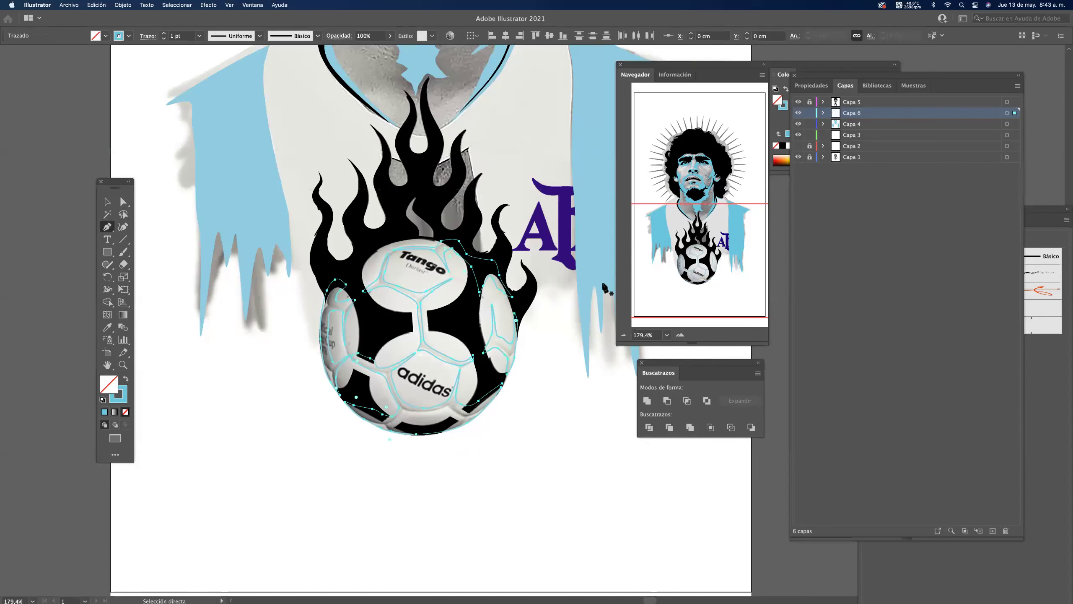
pyautogui.click(125, 378)
pyautogui.press('a')
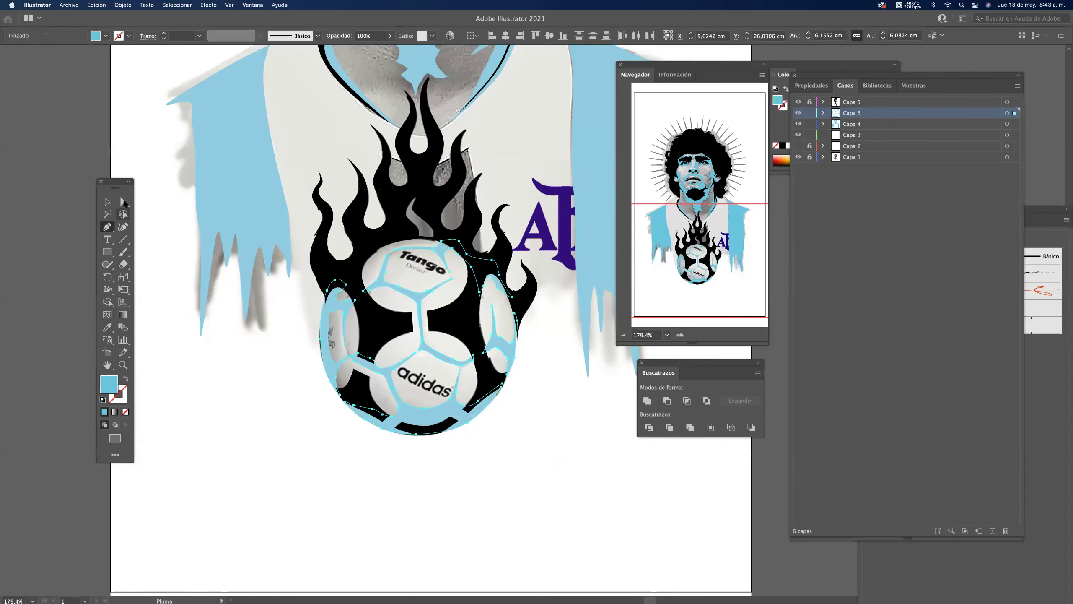
pyautogui.click(155, 174)
# Hide the reference photo layer Capa 1 and review the complete black and light blue artwork.
pyautogui.scroll(-3, 557, 242)
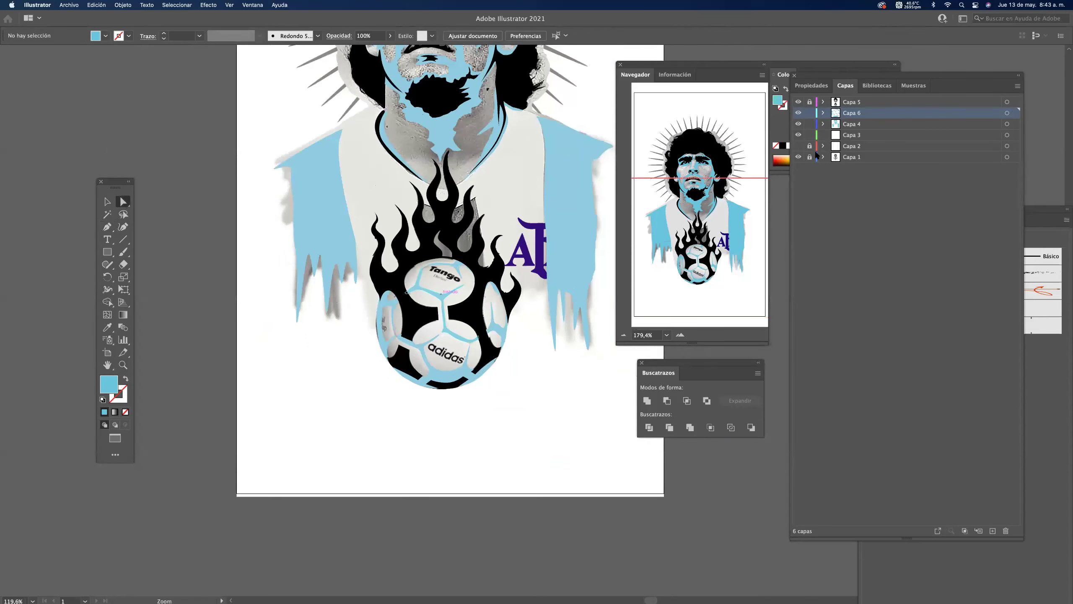
pyautogui.click(797, 157)
pyautogui.moveTo(477, 343); pyautogui.dragTo(446, 442)
pyautogui.scroll(-3, 496, 352)
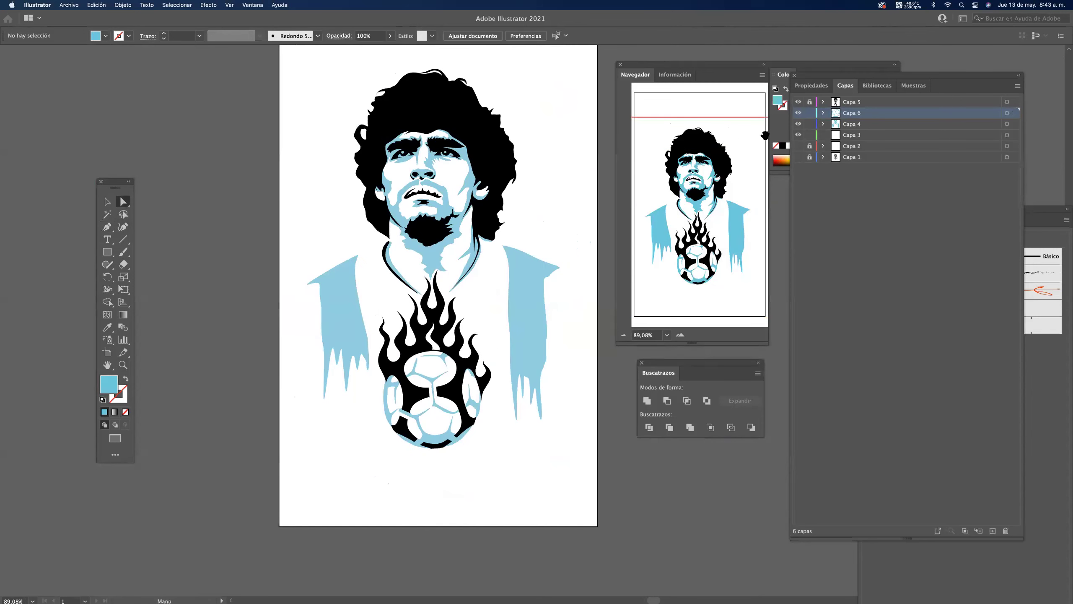
pyautogui.scroll(5, 524, 238)
pyautogui.scroll(-4, 480, 293)
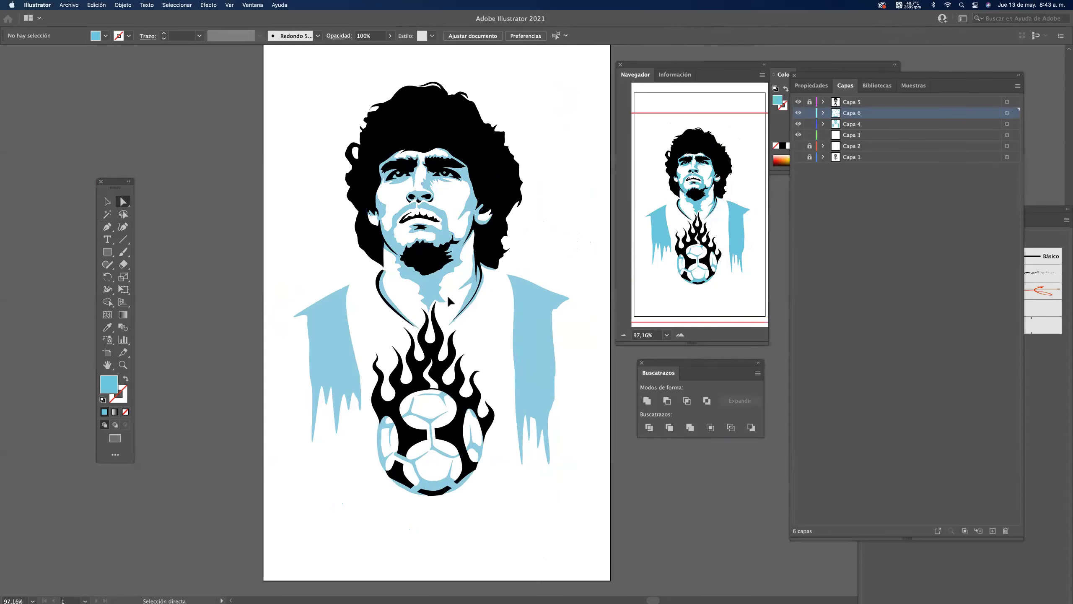
# Select all the light blue shapes, group them together on layer Capa 6, and deselect the group.
pyautogui.press('v')
pyautogui.press('super+a')
pyautogui.press('a')
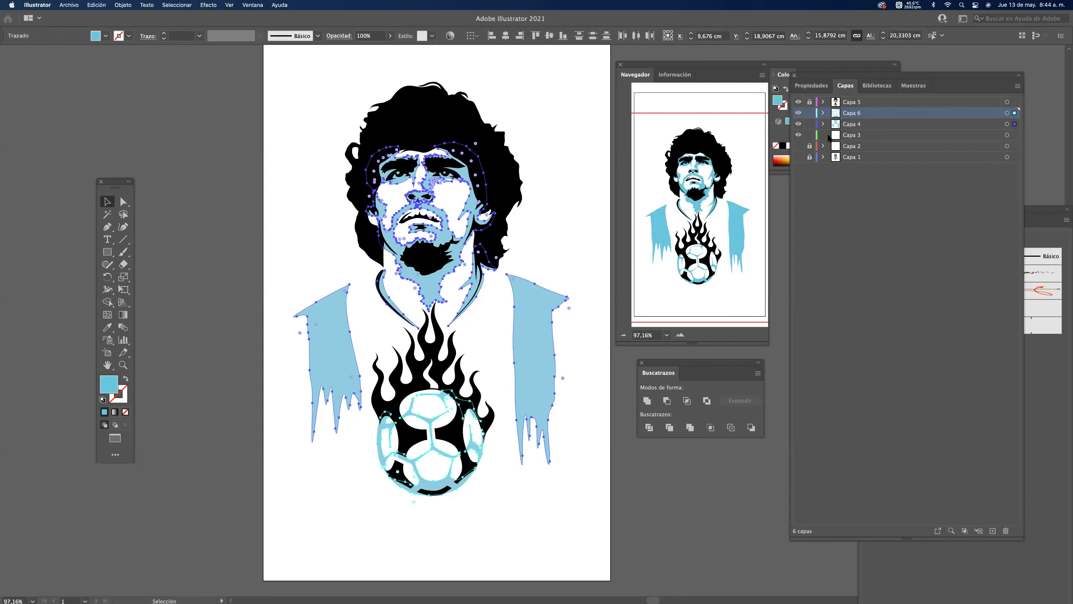
pyautogui.press('v')
pyautogui.press('super+g')
pyautogui.click(852, 186)
# Show the reference layers Capa 1 and Capa 2 beneath the black artwork of Capa 5, and hide the light blue layer Capa 6.
pyautogui.click(798, 113)
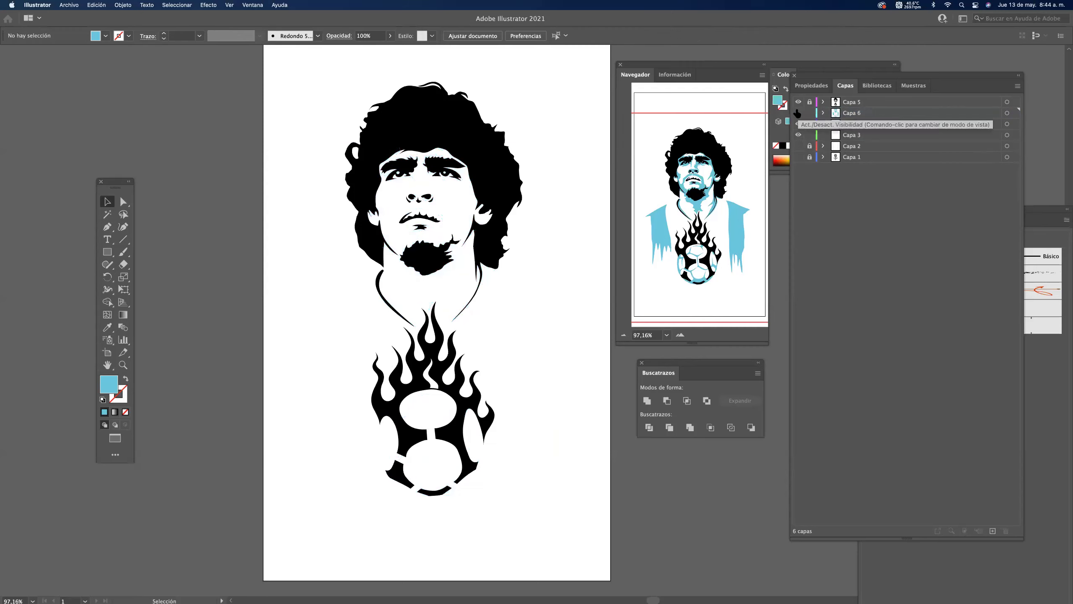
pyautogui.click(798, 102)
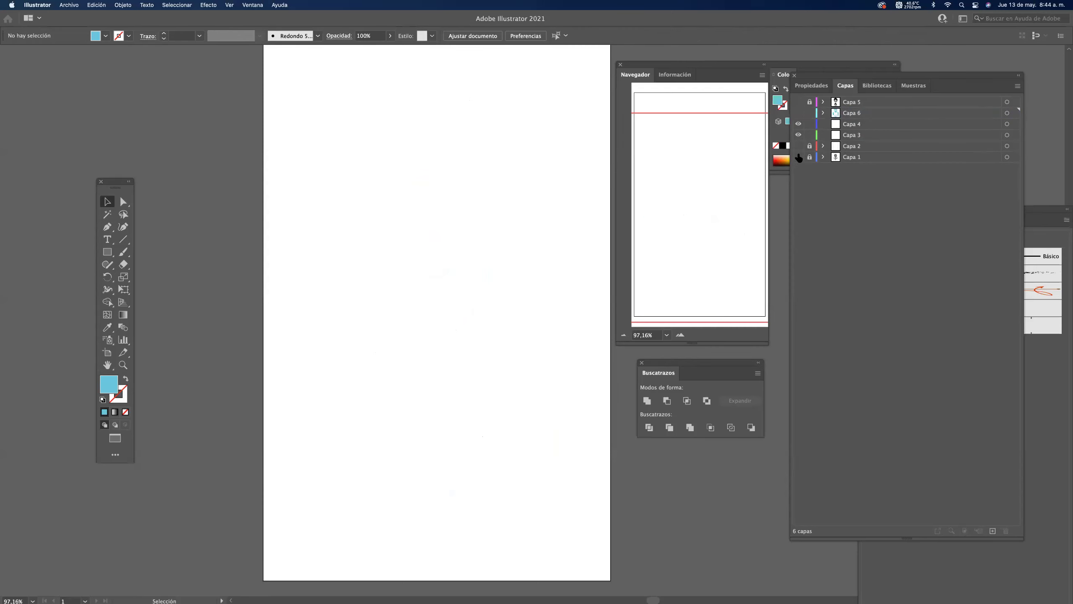
pyautogui.click(798, 156)
pyautogui.click(798, 146)
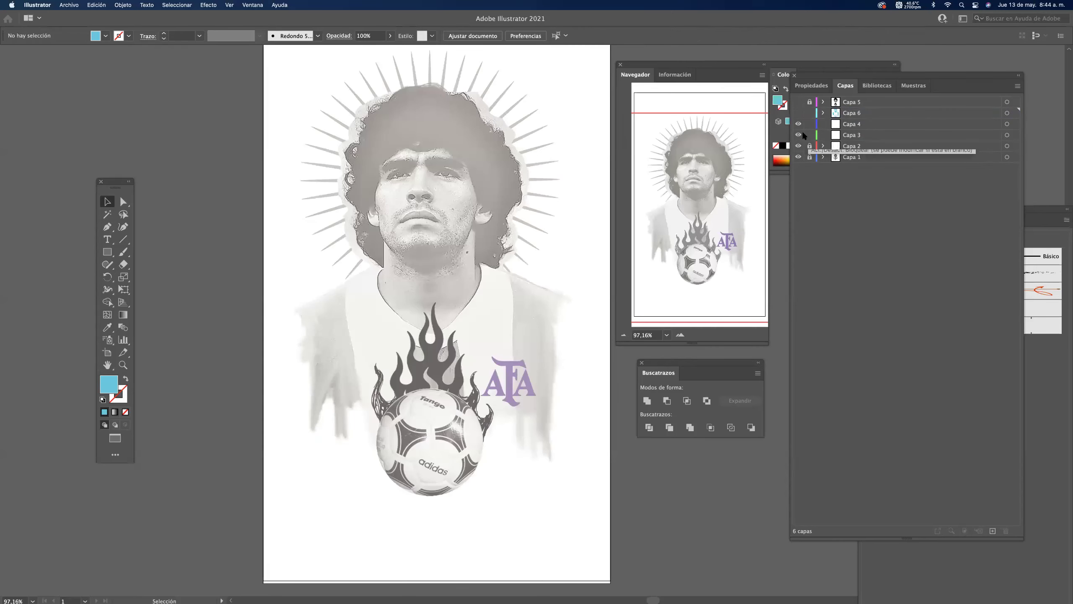
pyautogui.click(798, 113)
pyautogui.click(798, 102)
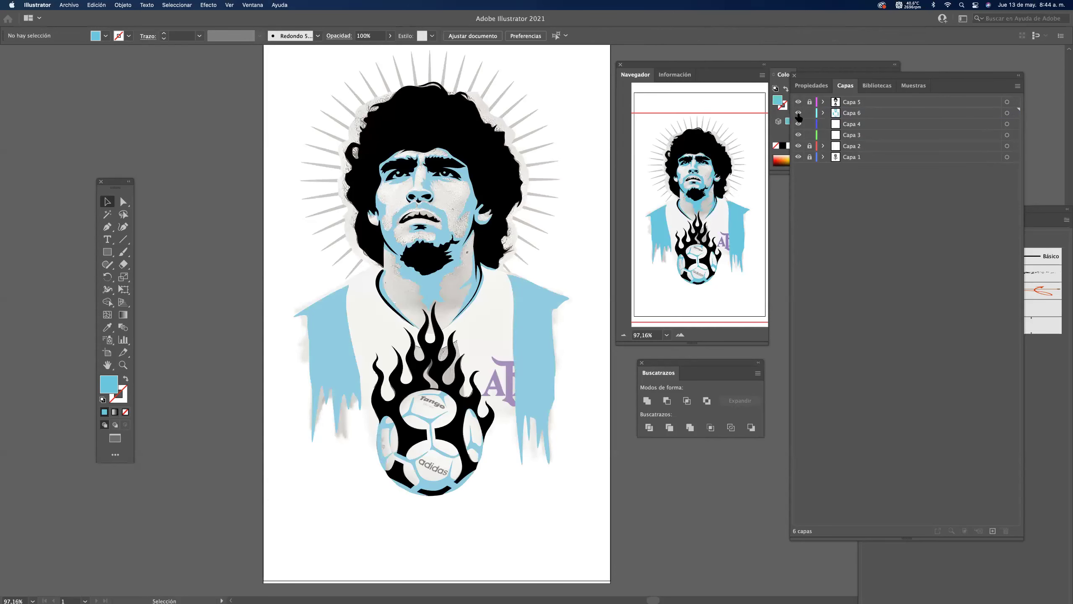
pyautogui.click(798, 113)
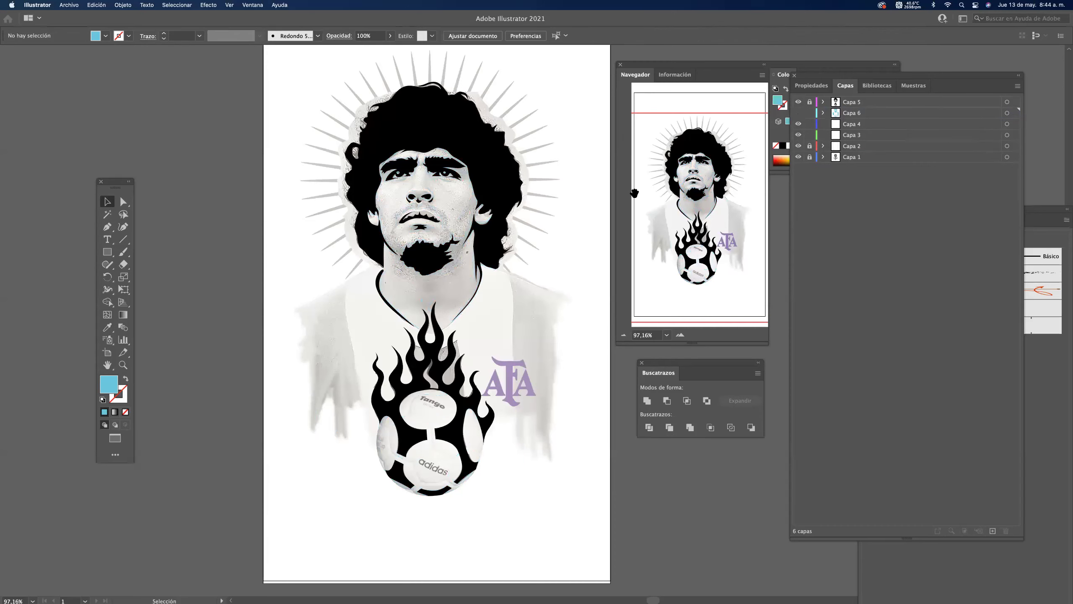
# Examine the face's skin texture and the rays up close, and check the brushes available for the Paintbrush tool.
pyautogui.moveTo(430, 154); pyautogui.dragTo(521, 177)
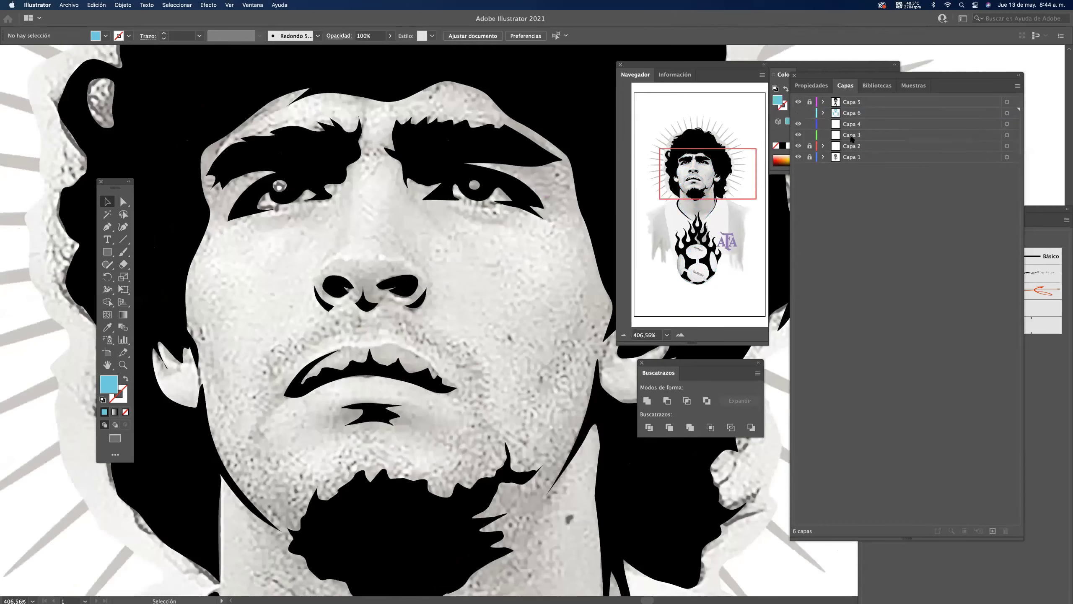
pyautogui.moveTo(583, 218); pyautogui.dragTo(507, 220)
pyautogui.moveTo(543, 305); pyautogui.dragTo(722, 208)
pyautogui.moveTo(509, 253); pyautogui.dragTo(451, 265)
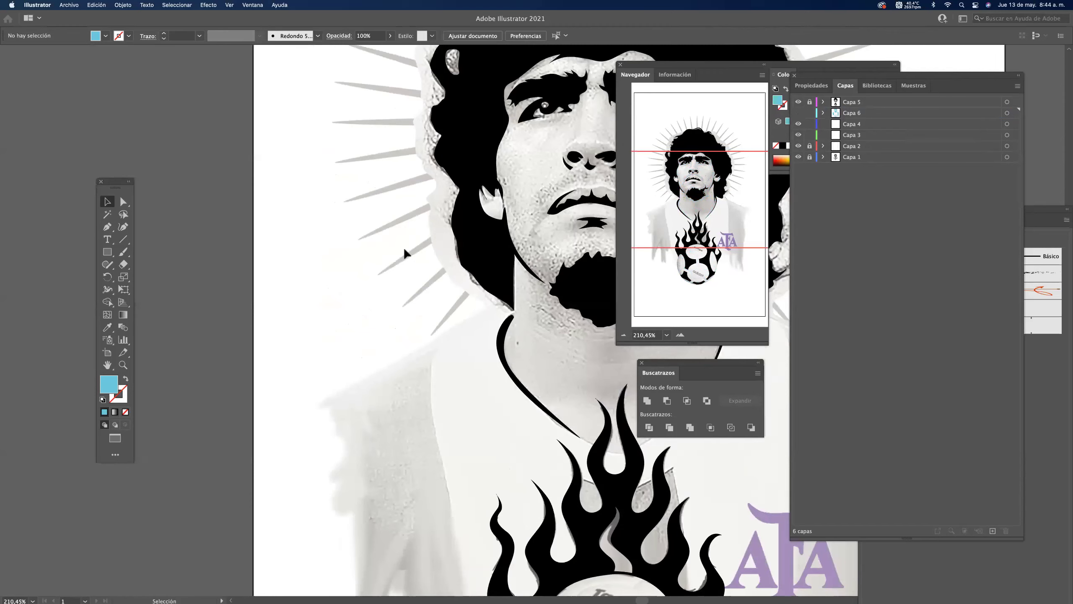
pyautogui.press('p')
pyautogui.click(123, 253)
pyautogui.click(125, 255)
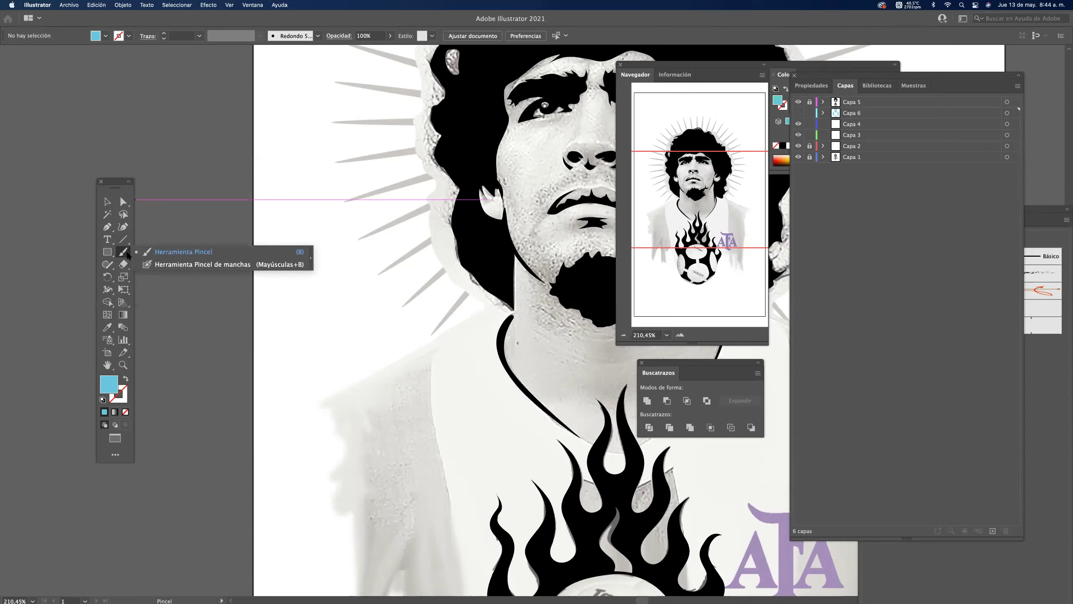
pyautogui.click(157, 253)
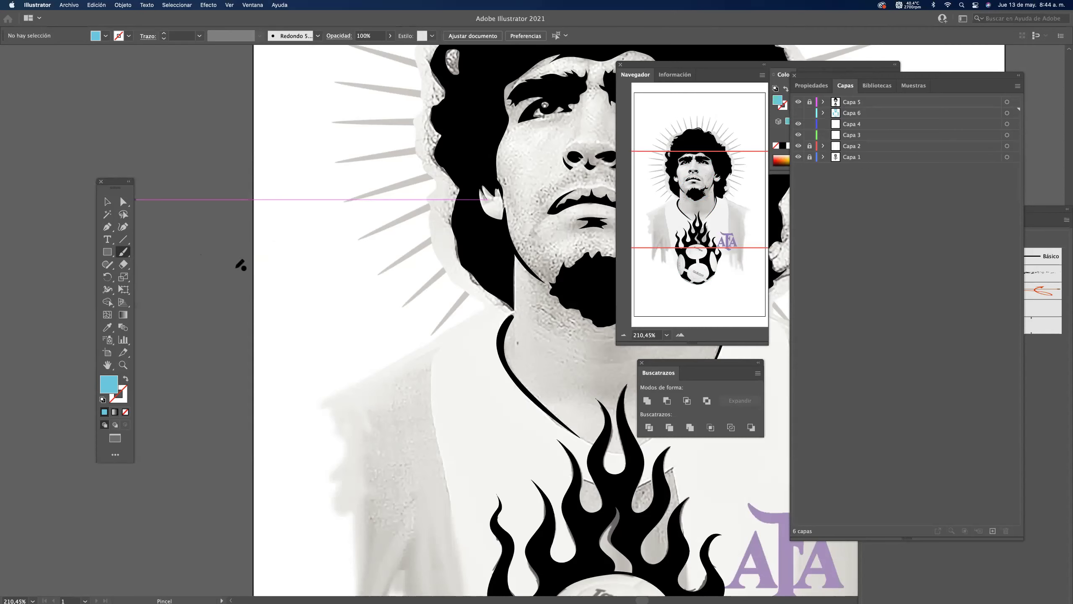
pyautogui.click(318, 36)
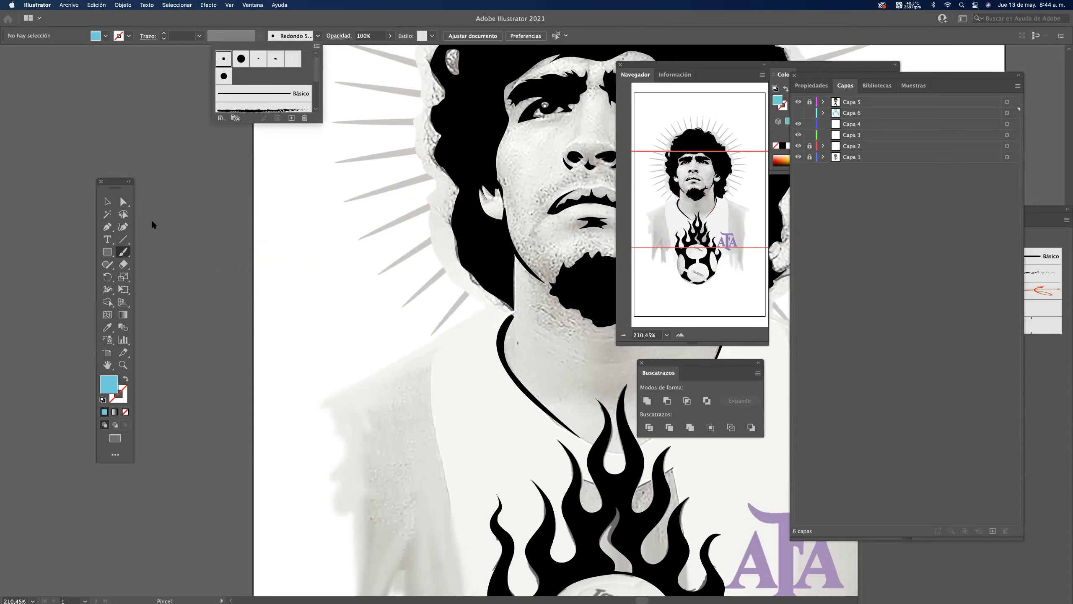
pyautogui.click(106, 203)
# Draw a circle about 0.32 cm across beside the artboard on layer Capa 4, and give it a black fill with a white stroke.
pyautogui.moveTo(220, 321); pyautogui.dragTo(480, 305)
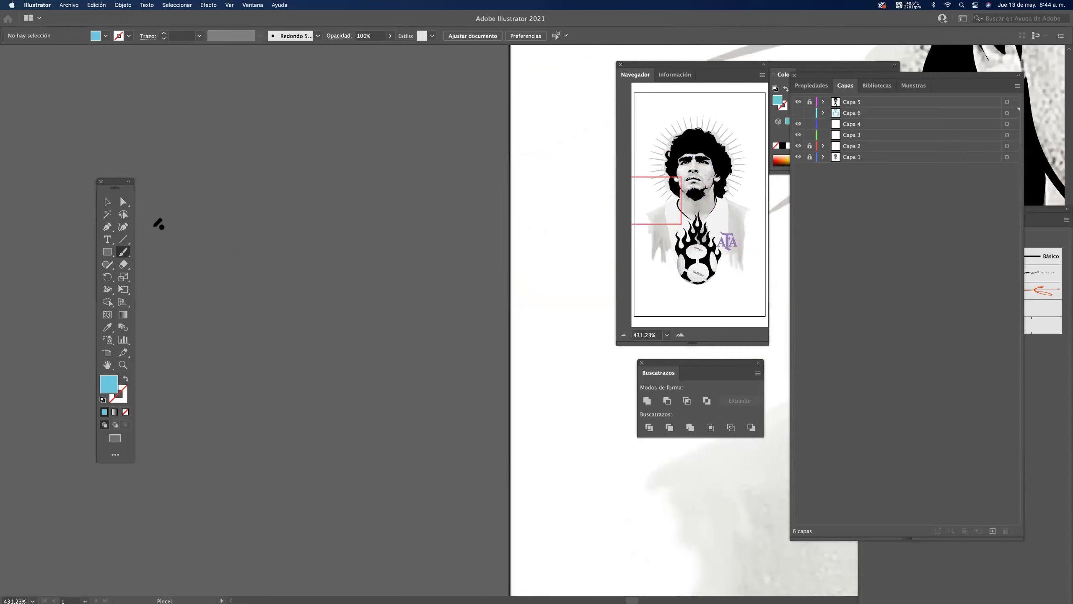
pyautogui.click(107, 252)
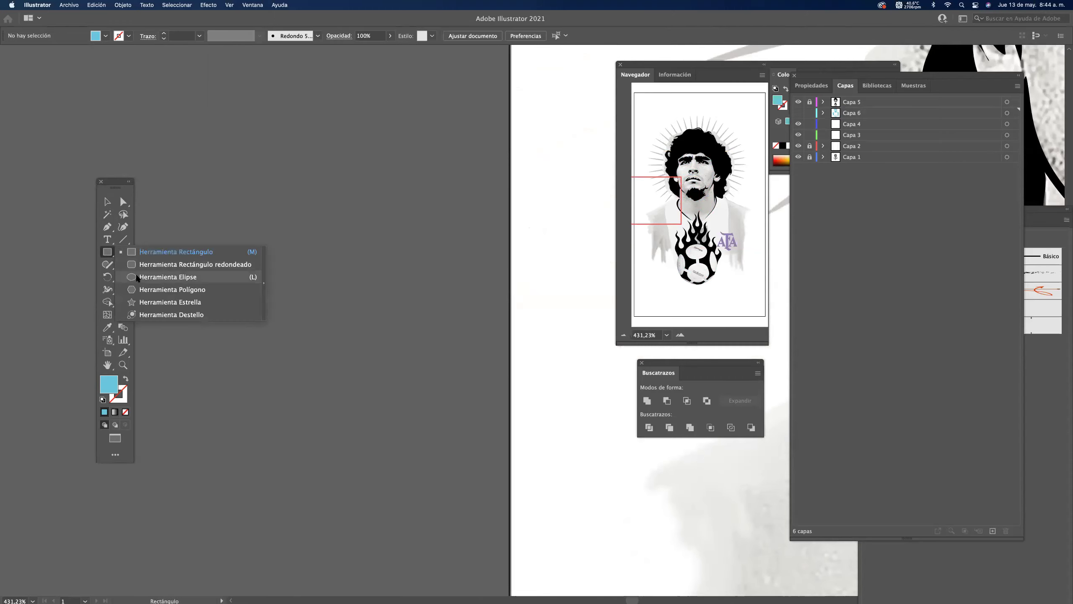
pyautogui.click(137, 278)
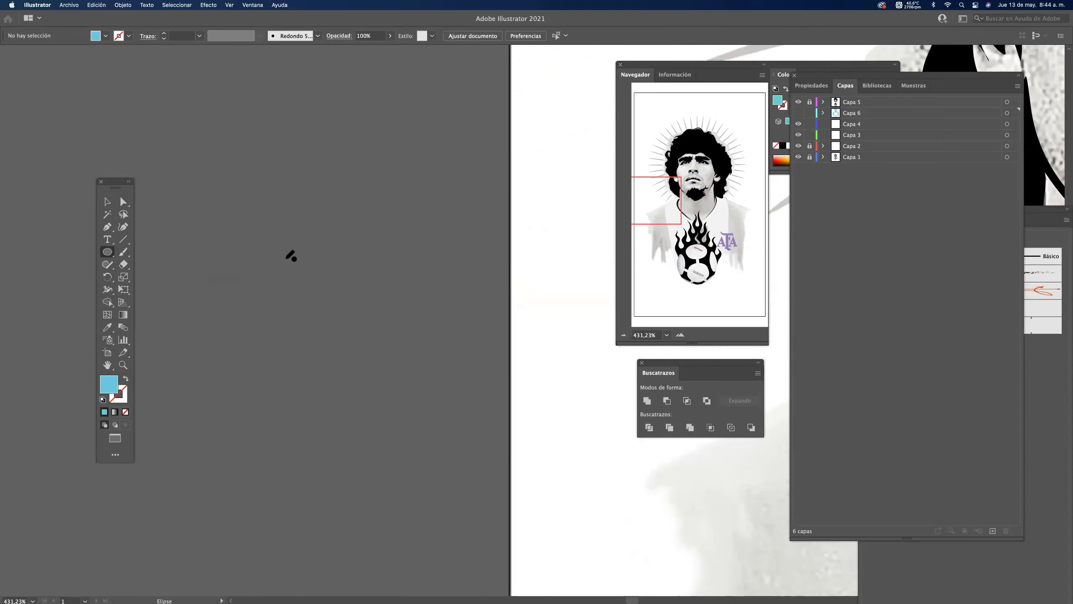
pyautogui.click(852, 103)
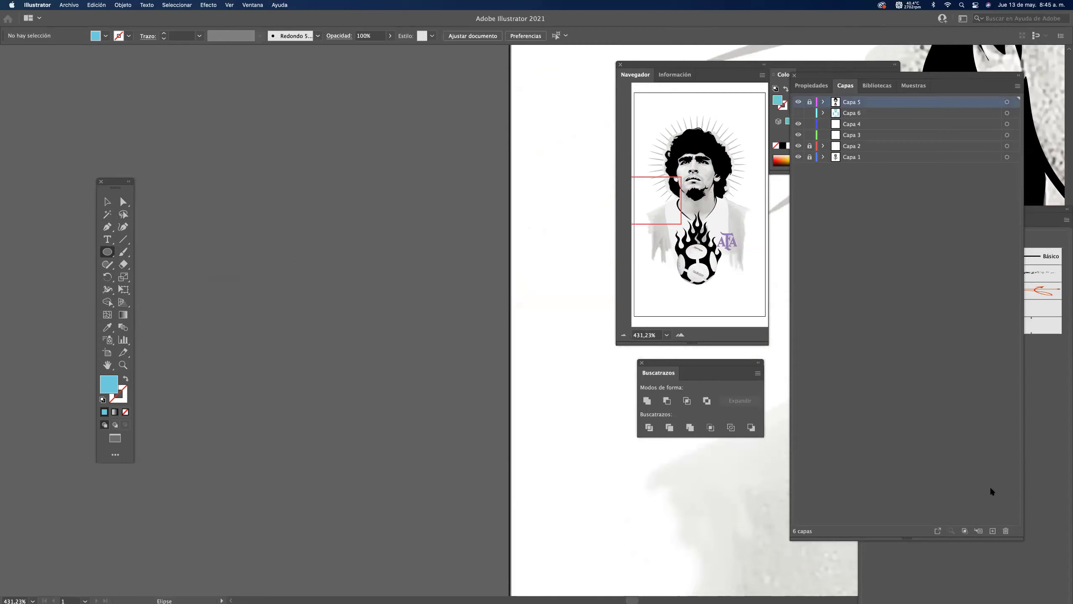
pyautogui.click(852, 127)
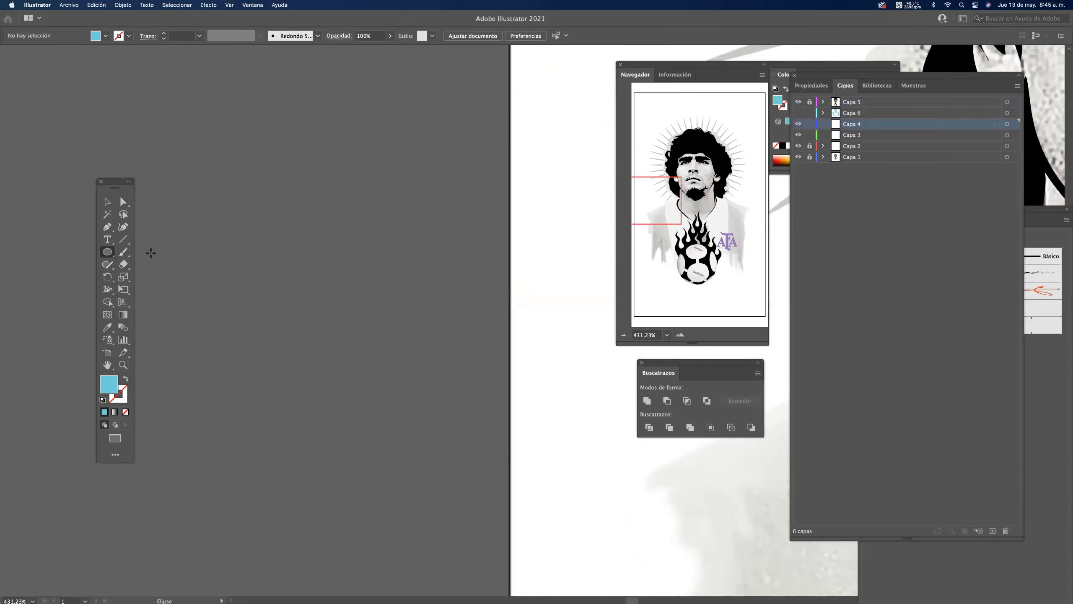
pyautogui.moveTo(242, 221); pyautogui.dragTo(266, 266)
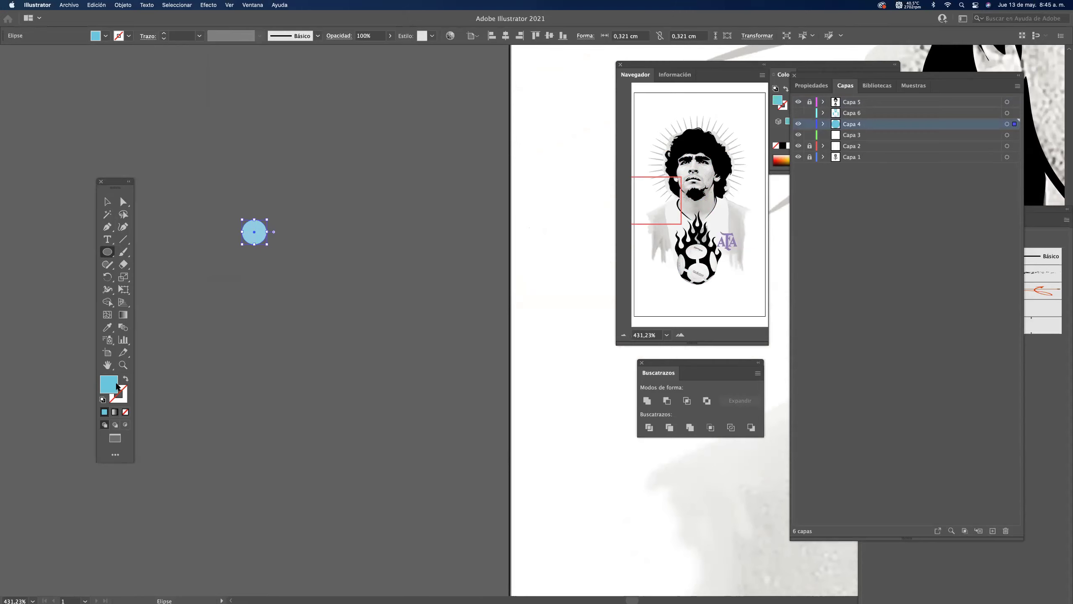
pyautogui.click(103, 399)
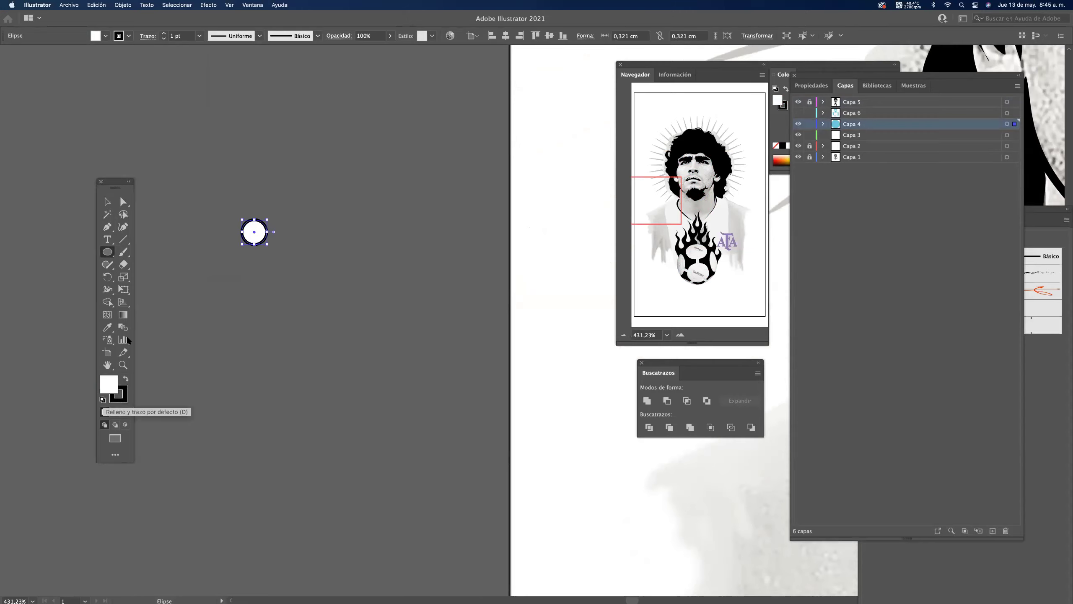
pyautogui.click(125, 379)
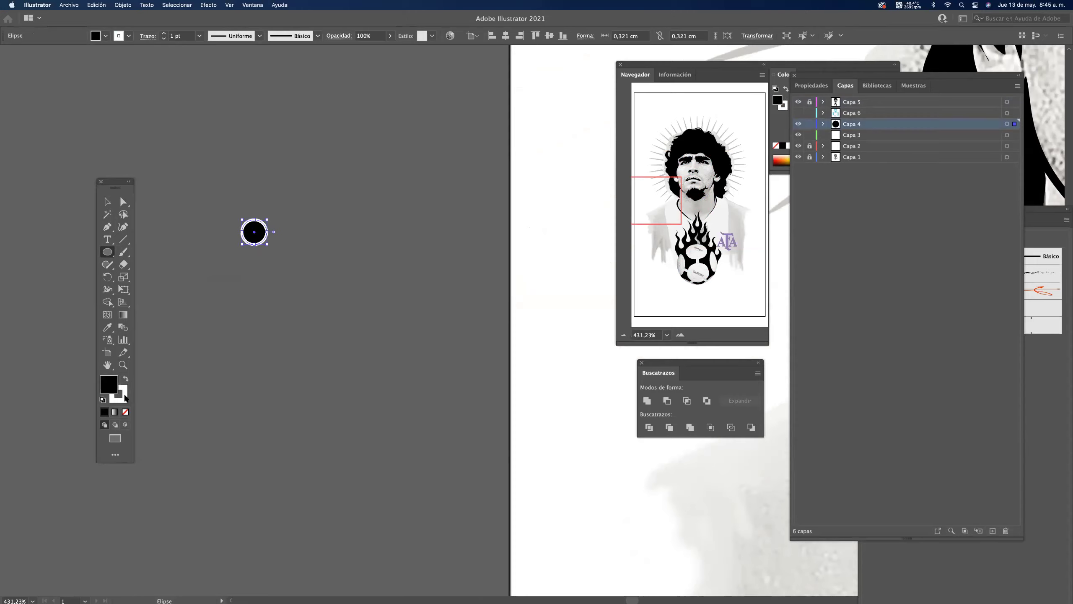
# Remove the stroke from the black circle beside the artboard and reshape it into a long, flat ellipse.
pyautogui.click(125, 412)
pyautogui.press('a')
pyautogui.click(263, 280)
pyautogui.click(259, 243)
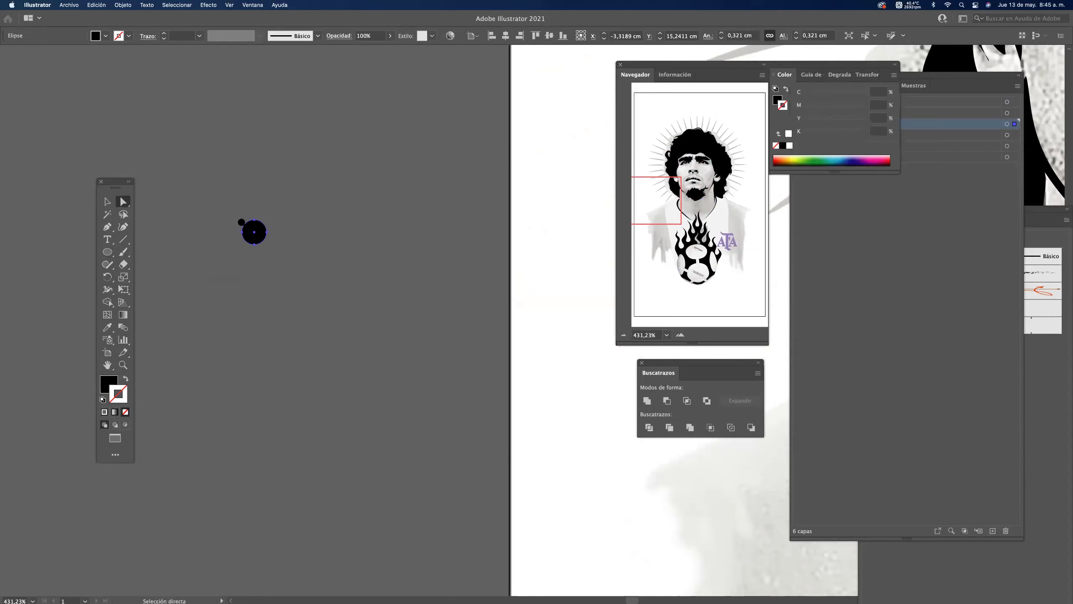
pyautogui.scroll(3, 300, 231)
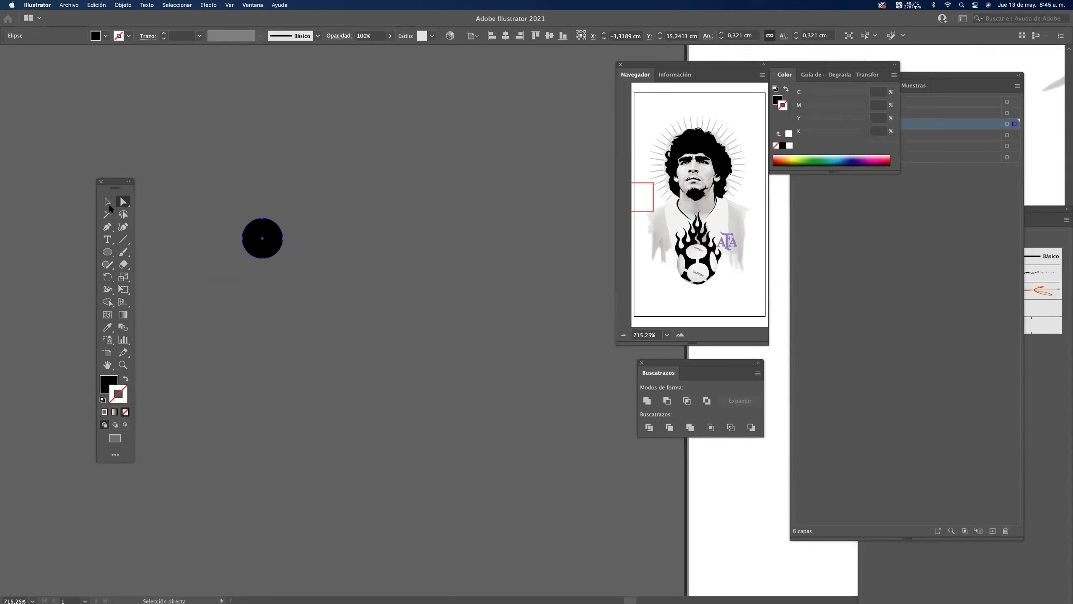
pyautogui.press('v')
pyautogui.moveTo(287, 238); pyautogui.dragTo(363, 238)
pyautogui.moveTo(303, 259); pyautogui.dragTo(303, 237)
pyautogui.click(186, 285)
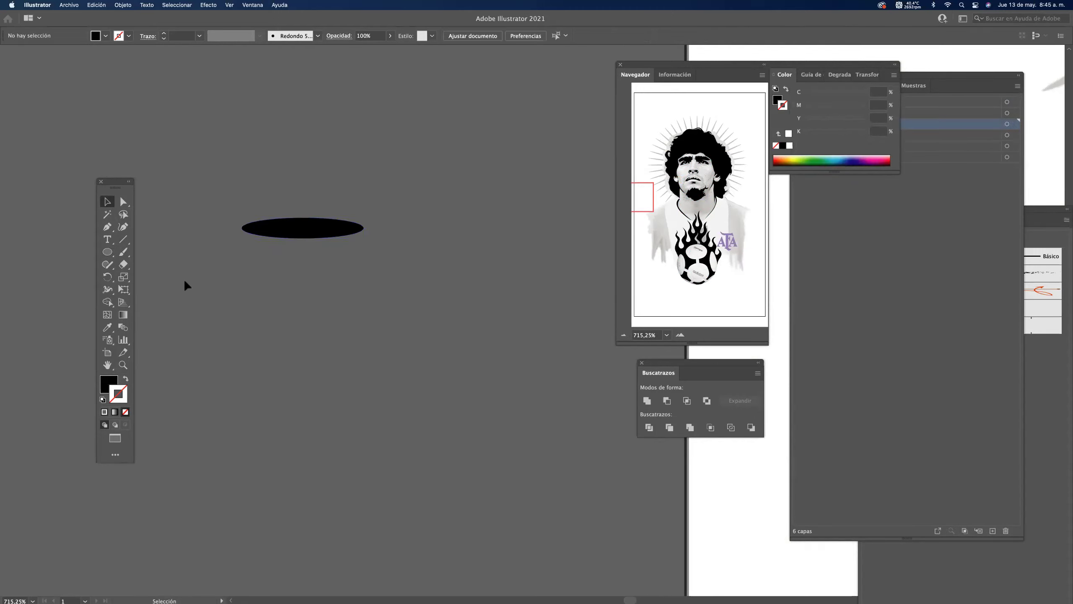
# Draw a black circle about 0.22 cm wide just below the flat ellipse.
pyautogui.click(107, 251)
pyautogui.moveTo(296, 269); pyautogui.dragTo(309, 286)
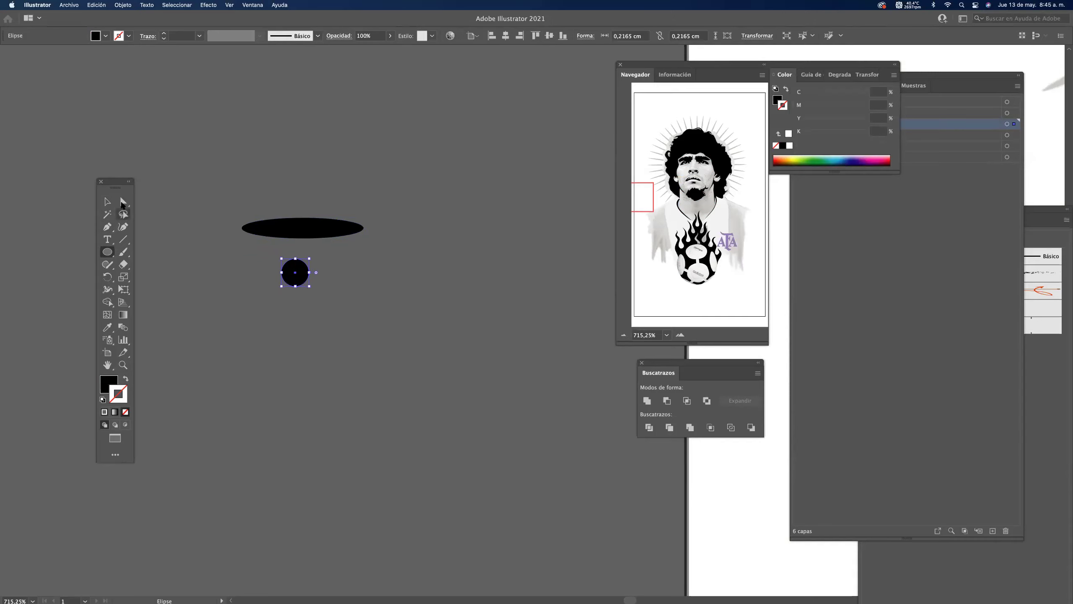
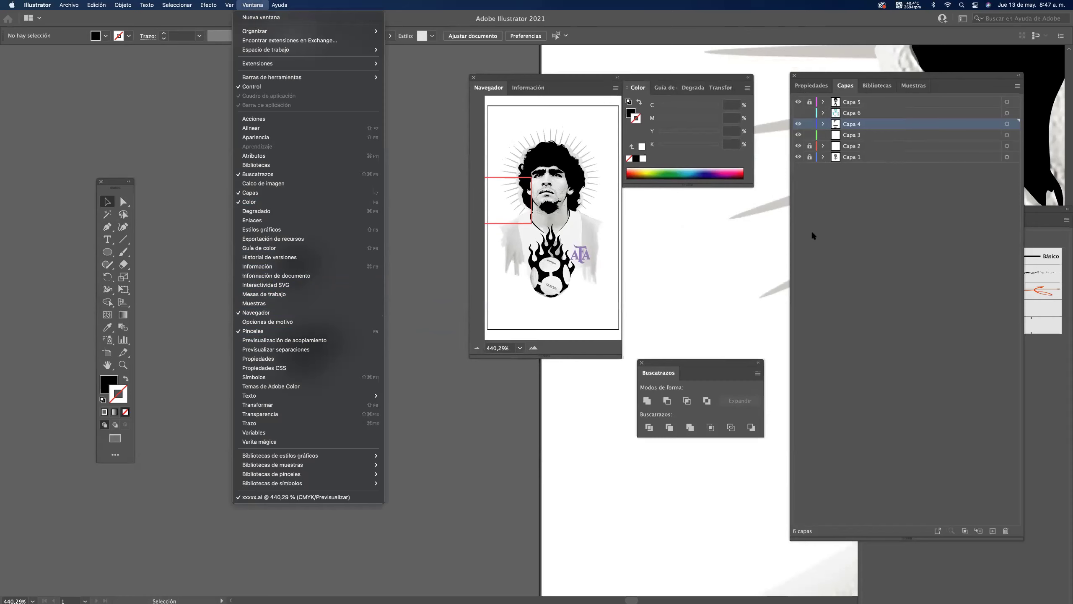
# Open the Brushes panel and place it clear of the teardrop and ellipse shapes.
pyautogui.click(1039, 378)
pyautogui.click(1038, 378)
pyautogui.moveTo(938, 213)
pyautogui.mouseDown()
pyautogui.moveTo(566, 100)
pyautogui.moveTo(733, 124)
pyautogui.mouseUp()
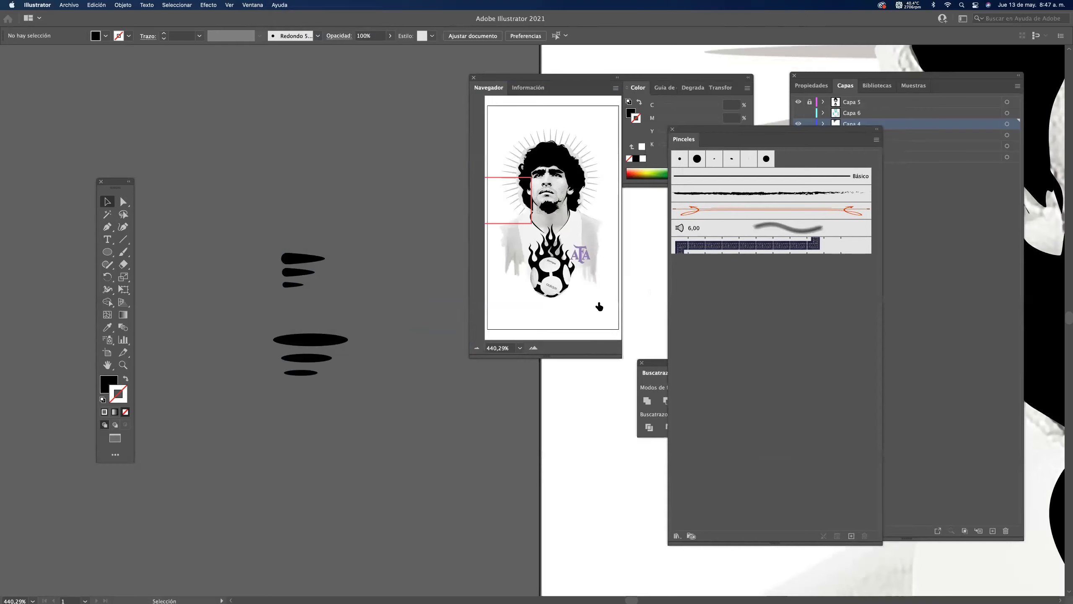
# Create an art brush from the largest teardrop shape, keeping the default brush options.
pyautogui.moveTo(303, 258)
pyautogui.mouseDown()
pyautogui.moveTo(304, 239)
pyautogui.moveTo(438, 218)
pyautogui.moveTo(765, 295)
pyautogui.mouseUp()
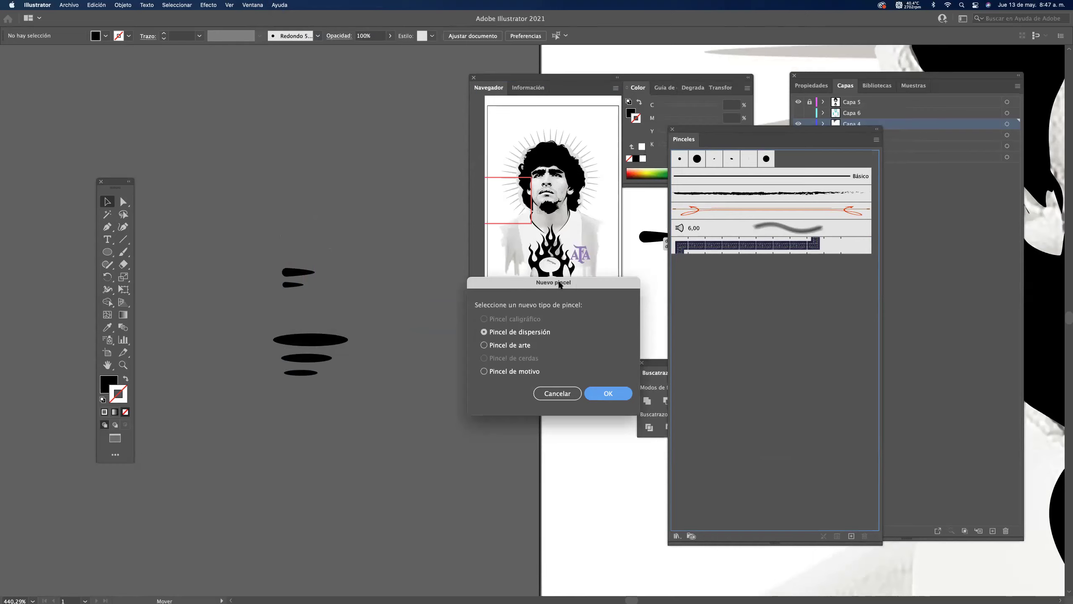
pyautogui.click(484, 346)
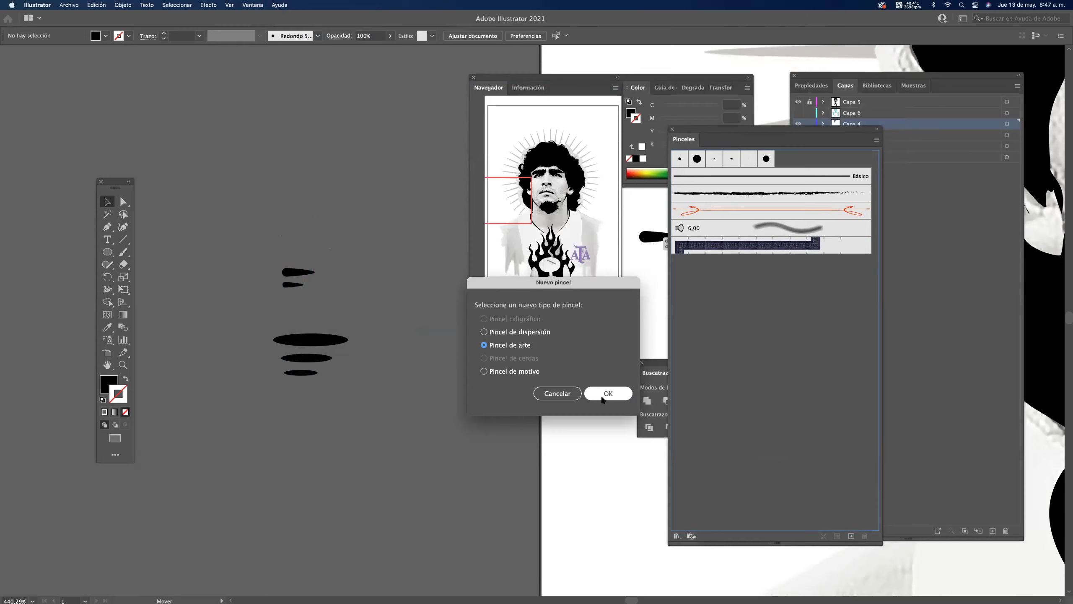
pyautogui.click(603, 395)
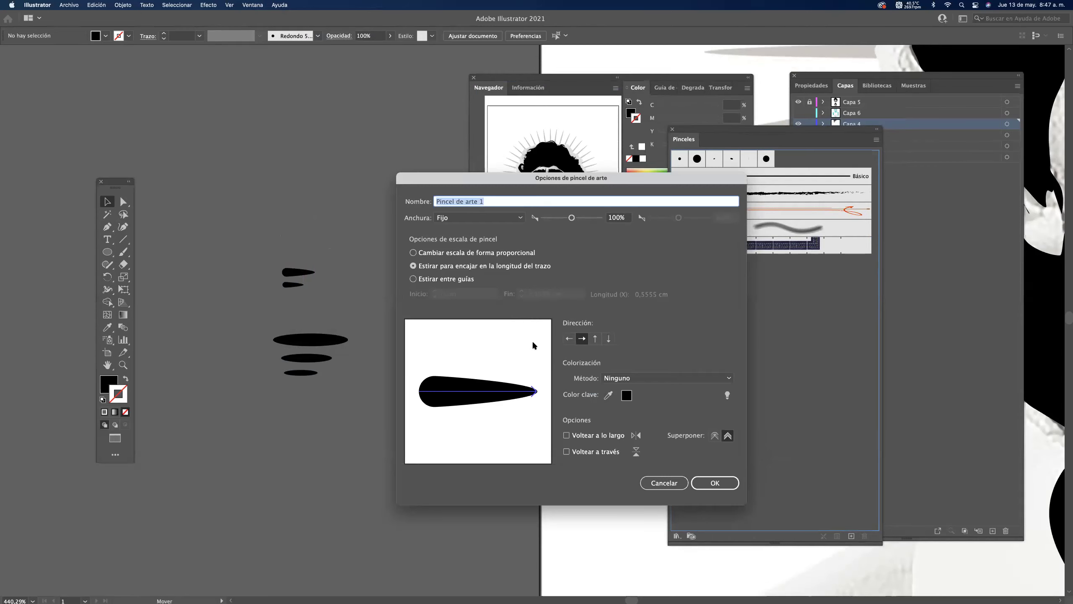
pyautogui.click(705, 486)
pyautogui.moveTo(714, 230); pyautogui.dragTo(717, 238)
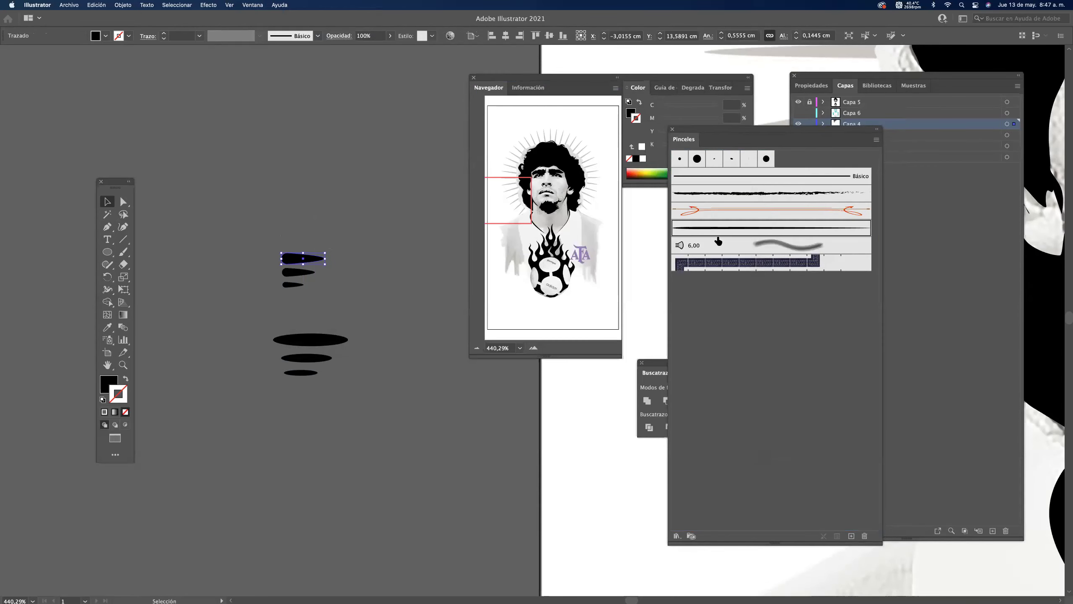
pyautogui.moveTo(303, 259)
pyautogui.mouseDown()
pyautogui.moveTo(323, 193)
pyautogui.moveTo(262, 260)
pyautogui.mouseUp()
pyautogui.click(338, 230)
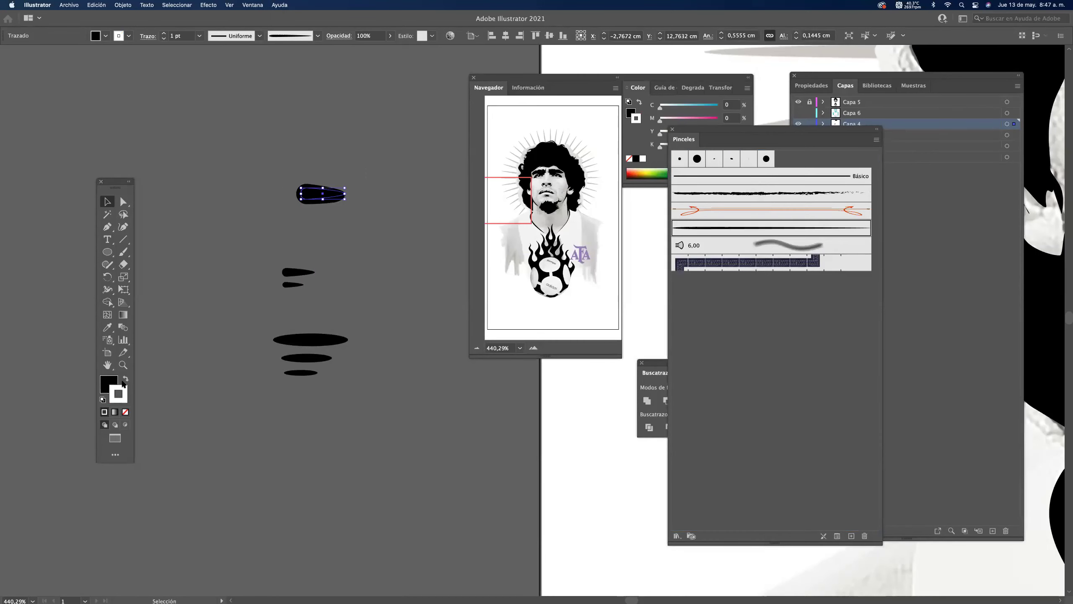
pyautogui.hotkey('shift', 'x')
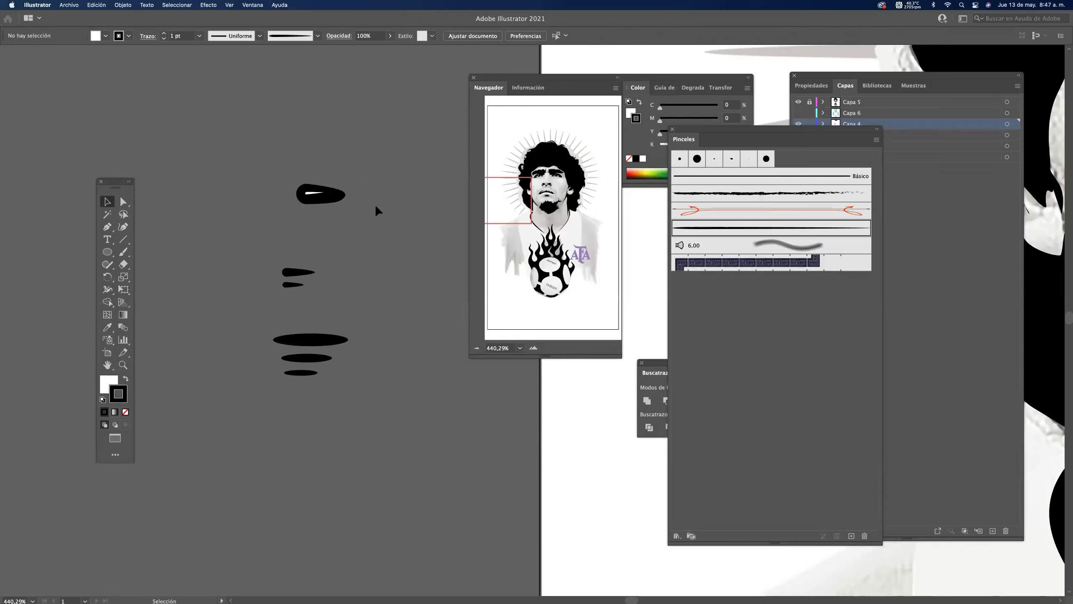
pyautogui.press('super+z')
pyautogui.press('super+z')
pyautogui.press('super+z')
# Move the largest teardrop up, away from the two smaller ones, and deselect it.
pyautogui.click(342, 254)
pyautogui.moveTo(293, 259); pyautogui.dragTo(300, 198)
pyautogui.click(327, 230)
# Create an art brush from the medium teardrop shape, keeping the default brush options.
pyautogui.moveTo(298, 272); pyautogui.dragTo(741, 331)
pyautogui.click(485, 346)
pyautogui.click(605, 397)
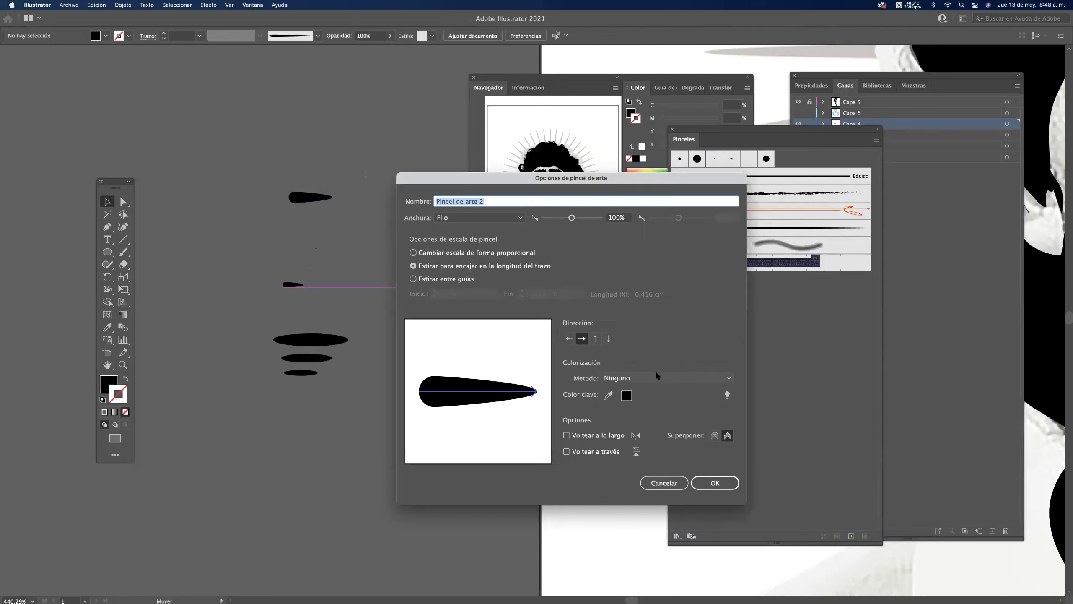
pyautogui.click(706, 482)
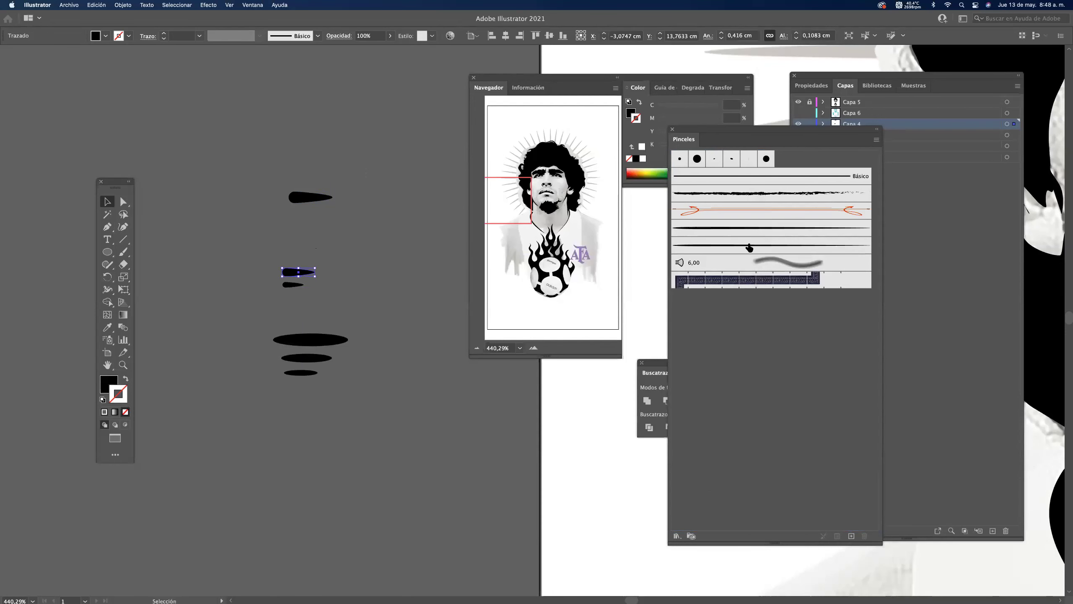
# Create an art brush from the smallest teardrop shape with default options, leaving nothing selected.
pyautogui.click(352, 293)
pyautogui.moveTo(297, 289); pyautogui.dragTo(331, 303)
pyautogui.moveTo(584, 314); pyautogui.dragTo(757, 346)
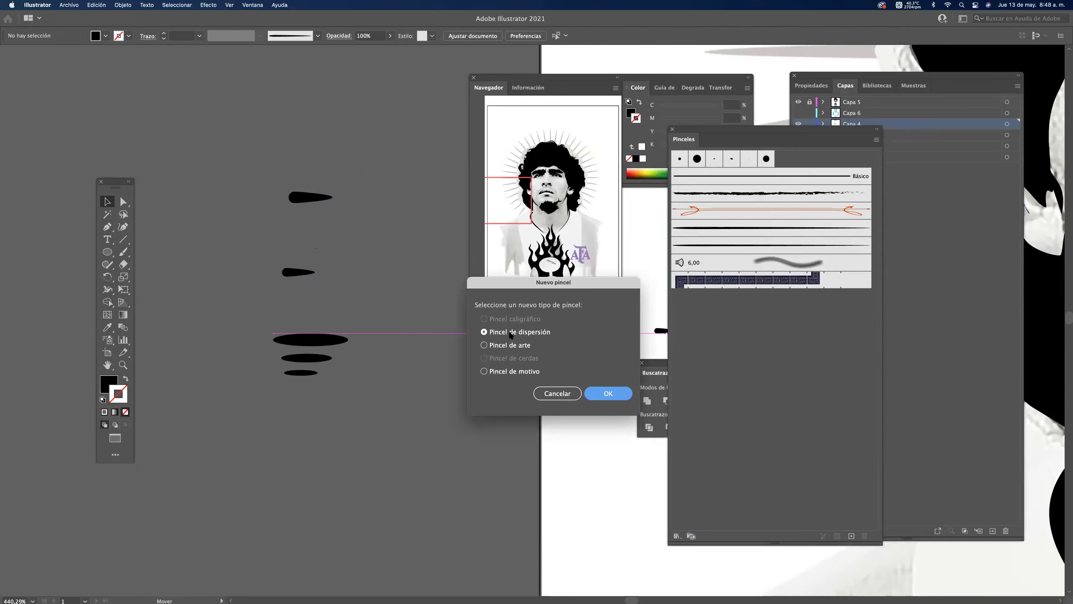
pyautogui.click(484, 345)
pyautogui.click(616, 401)
pyautogui.click(714, 482)
pyautogui.click(342, 295)
# Create an art brush from the middle flat ellipse with default options and clear the selection.
pyautogui.moveTo(305, 363); pyautogui.dragTo(755, 365)
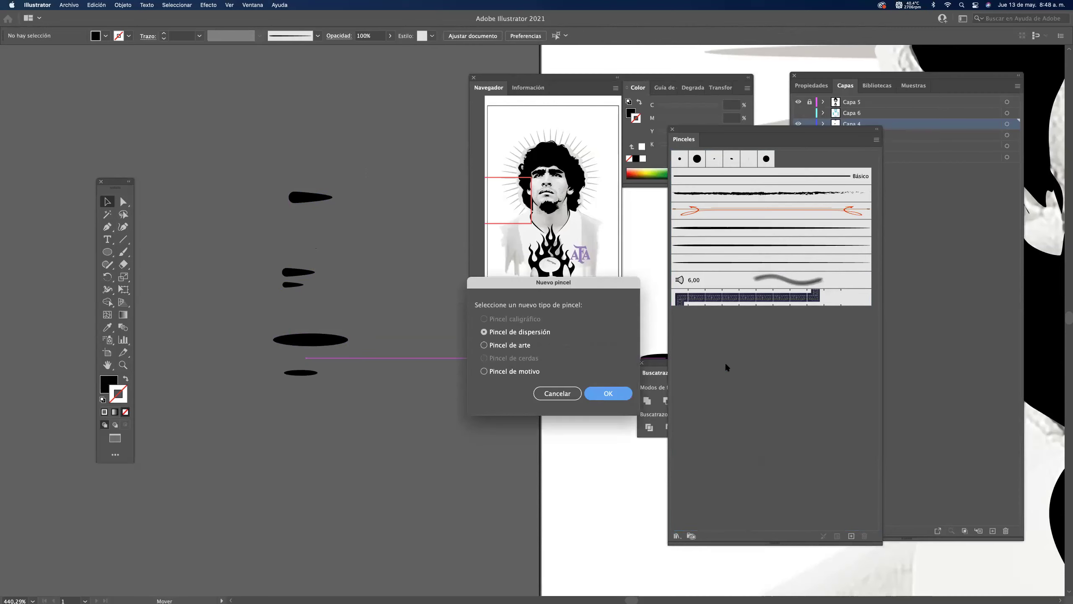
pyautogui.click(505, 347)
pyautogui.click(595, 395)
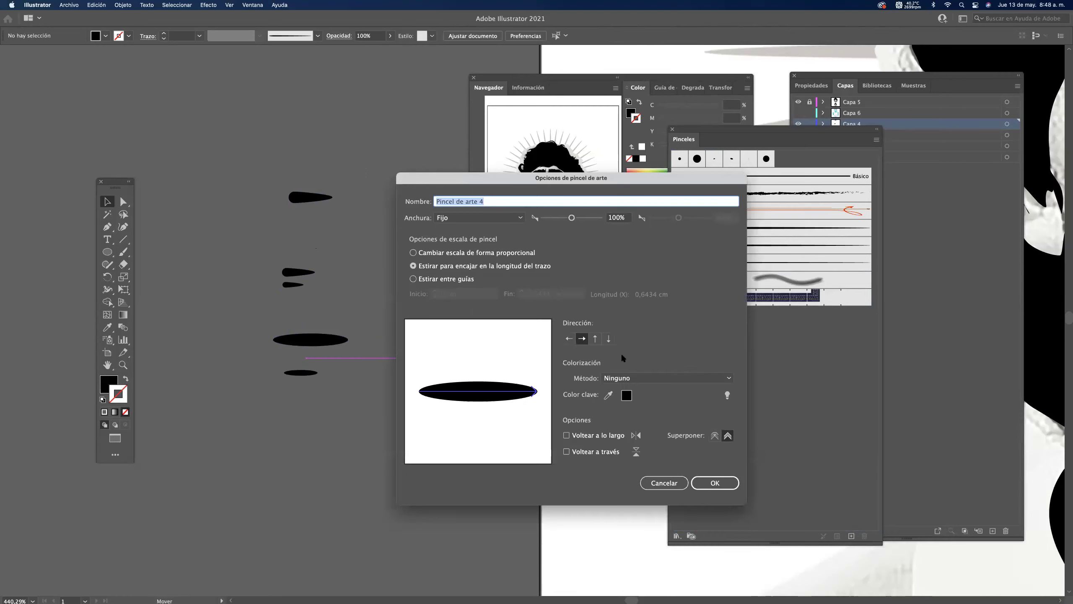
pyautogui.click(703, 483)
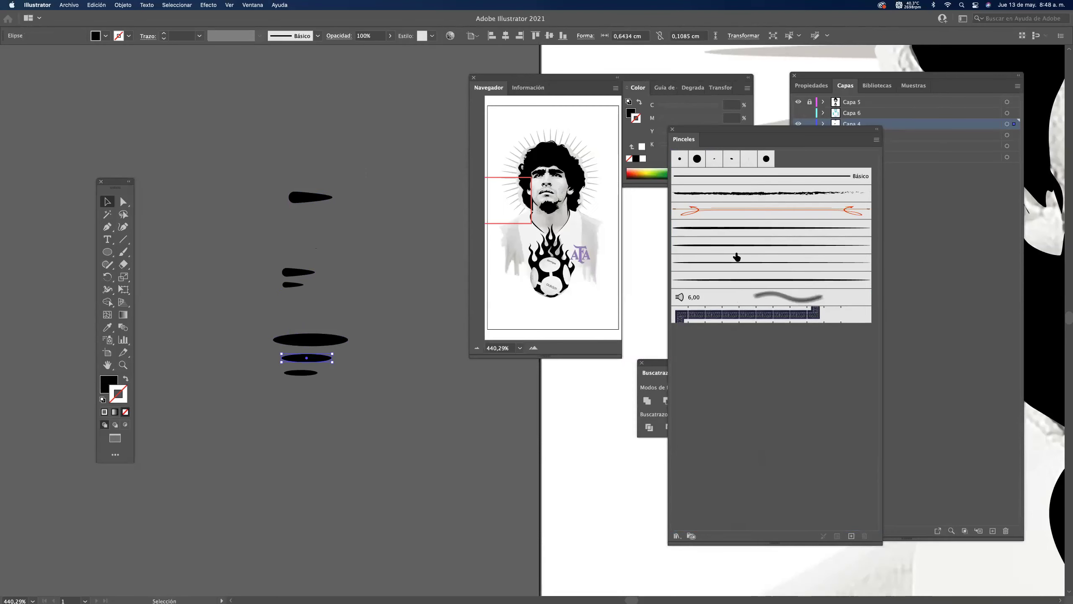
pyautogui.click(431, 245)
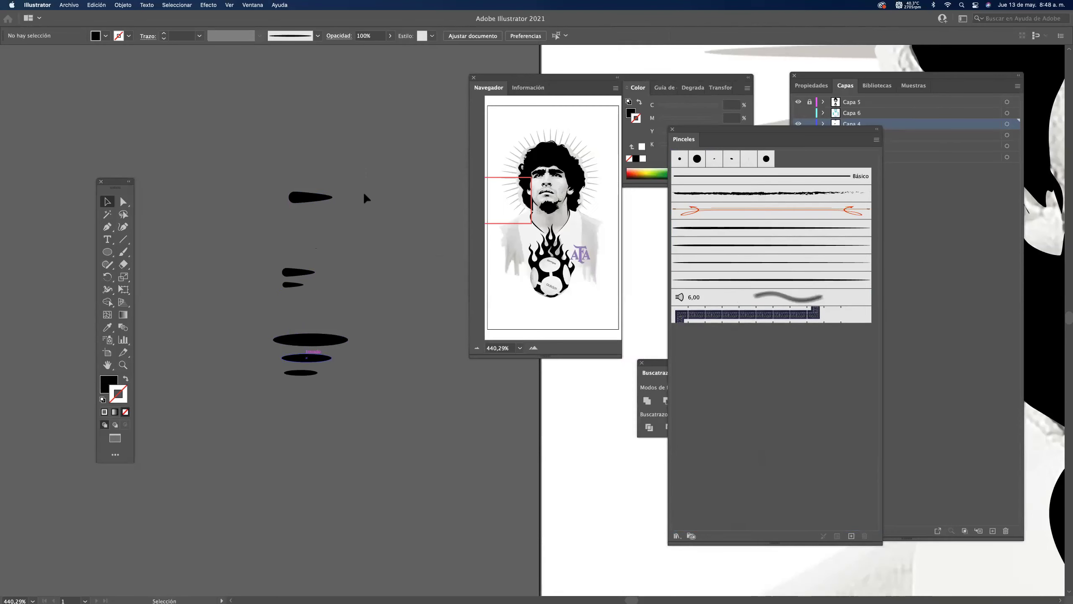
# Move the Navigator panel group aside and choose the art brush made from the largest teardrop.
pyautogui.moveTo(563, 79); pyautogui.dragTo(930, 309)
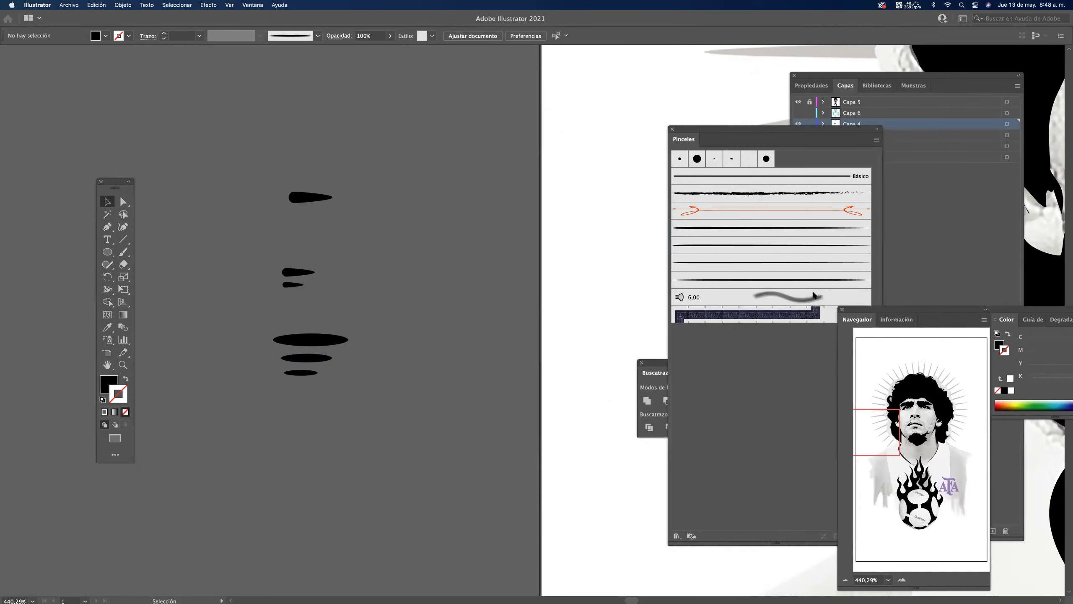
pyautogui.hscroll(8, 419, 228)
pyautogui.moveTo(482, 216); pyautogui.dragTo(438, 228)
pyautogui.moveTo(280, 268); pyautogui.dragTo(7, 404)
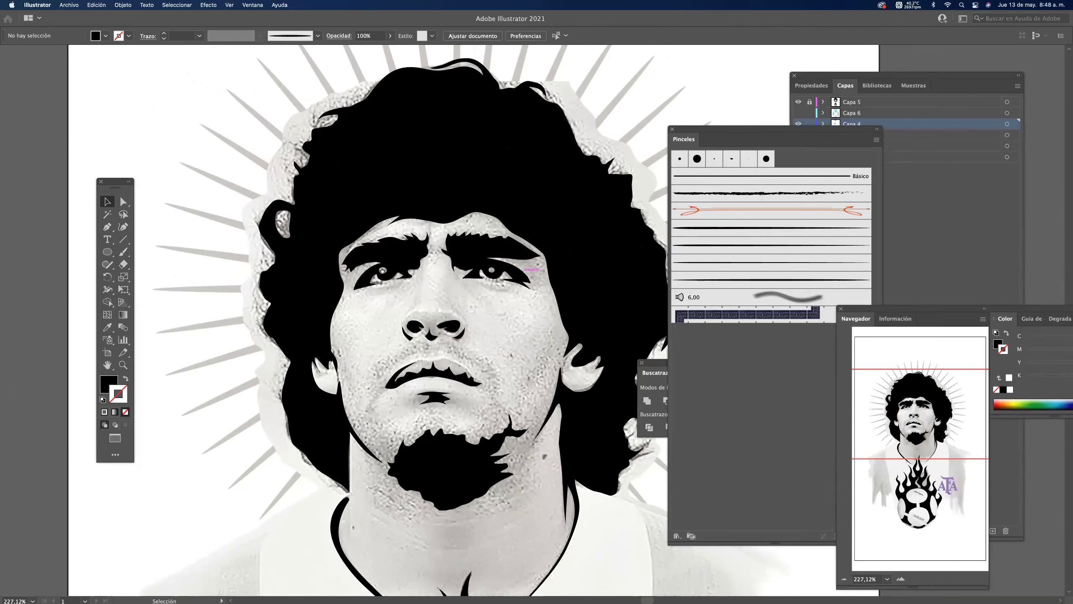
pyautogui.press('super')
pyautogui.moveTo(521, 206); pyautogui.dragTo(477, 206)
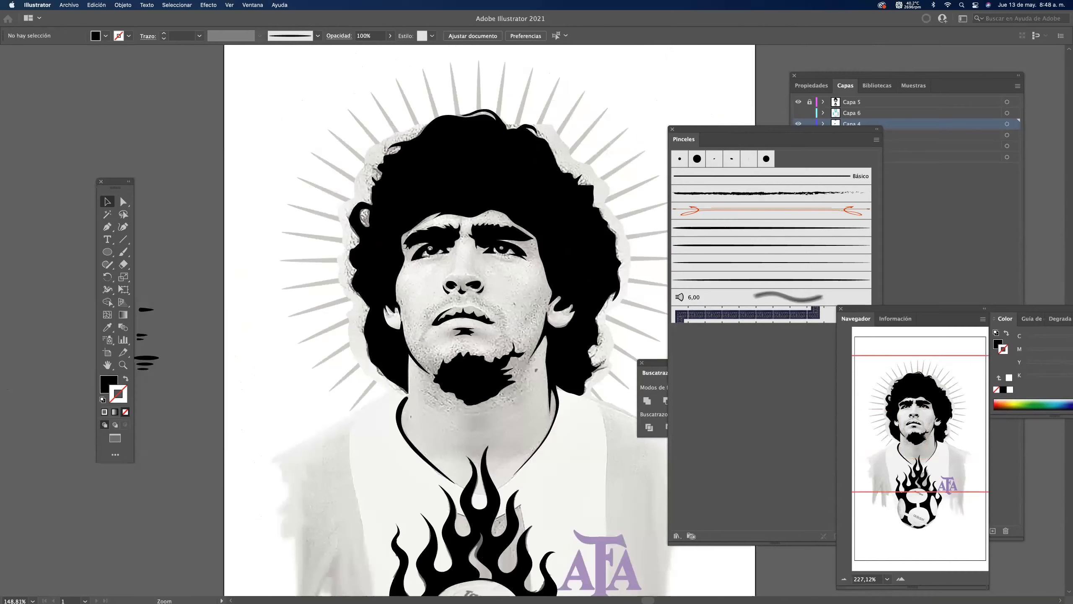
pyautogui.moveTo(394, 165); pyautogui.dragTo(486, 165)
pyautogui.moveTo(598, 296); pyautogui.dragTo(562, 237)
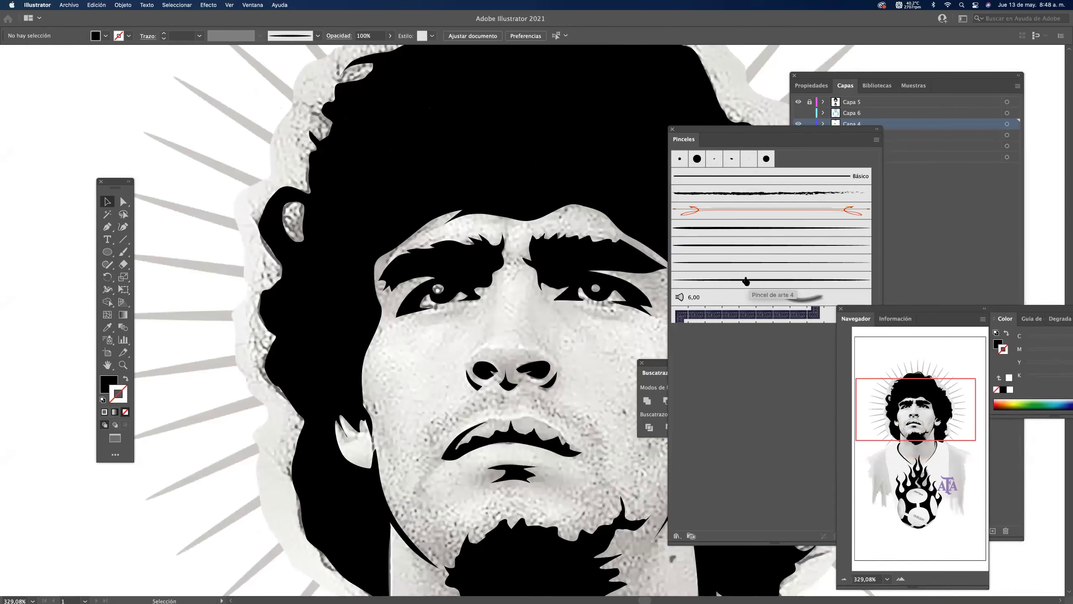
pyautogui.click(697, 233)
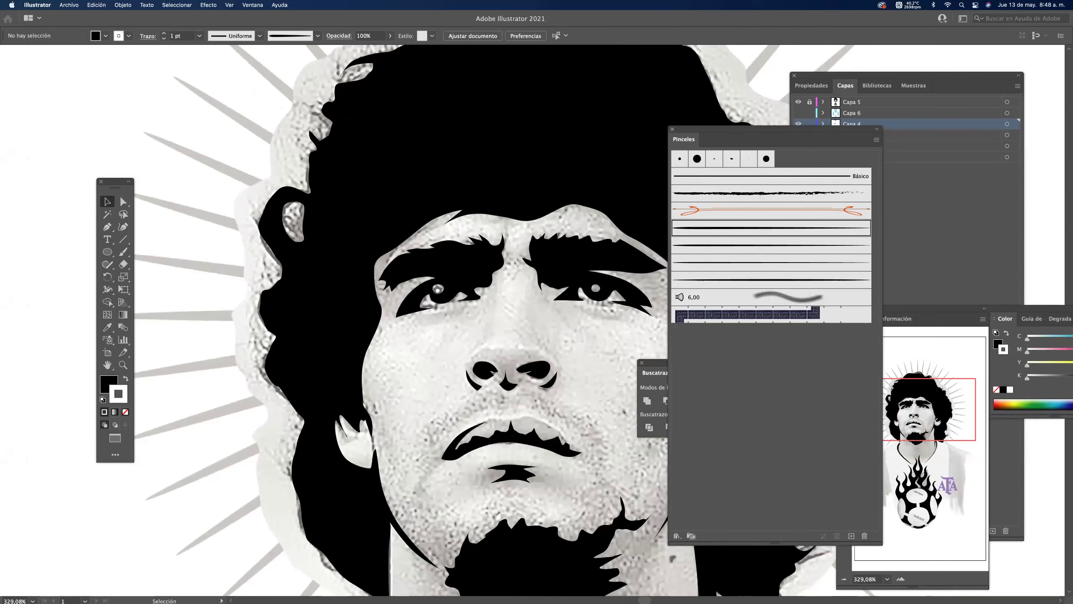
# Make Capa 3 the active layer for painting hair strands over the left edge of the portrait's hair.
pyautogui.moveTo(294, 140); pyautogui.dragTo(364, 140)
pyautogui.scroll(5, 333, 321)
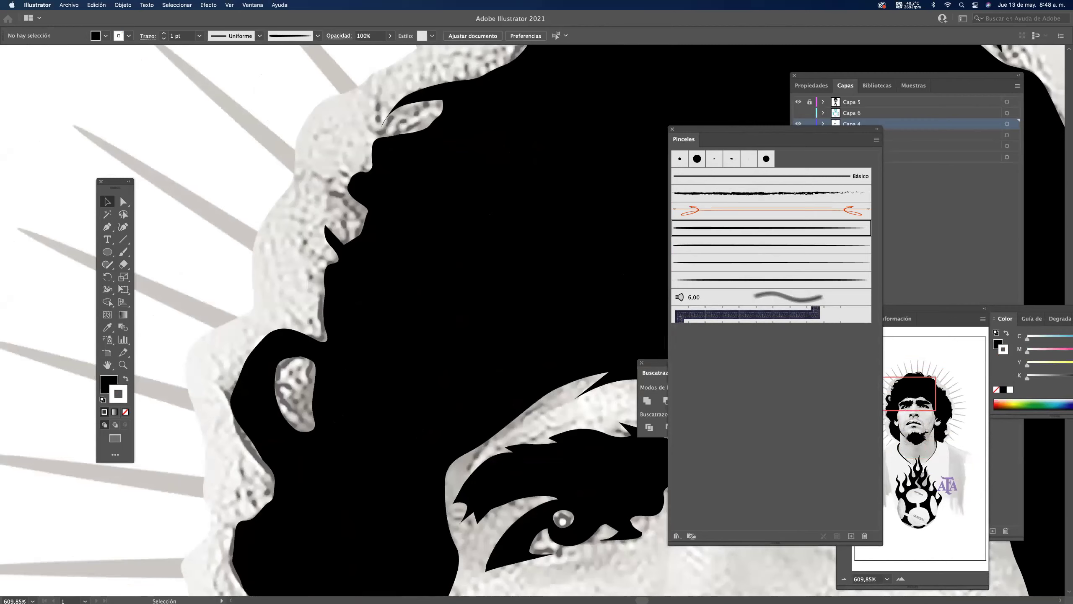
pyautogui.click(885, 122)
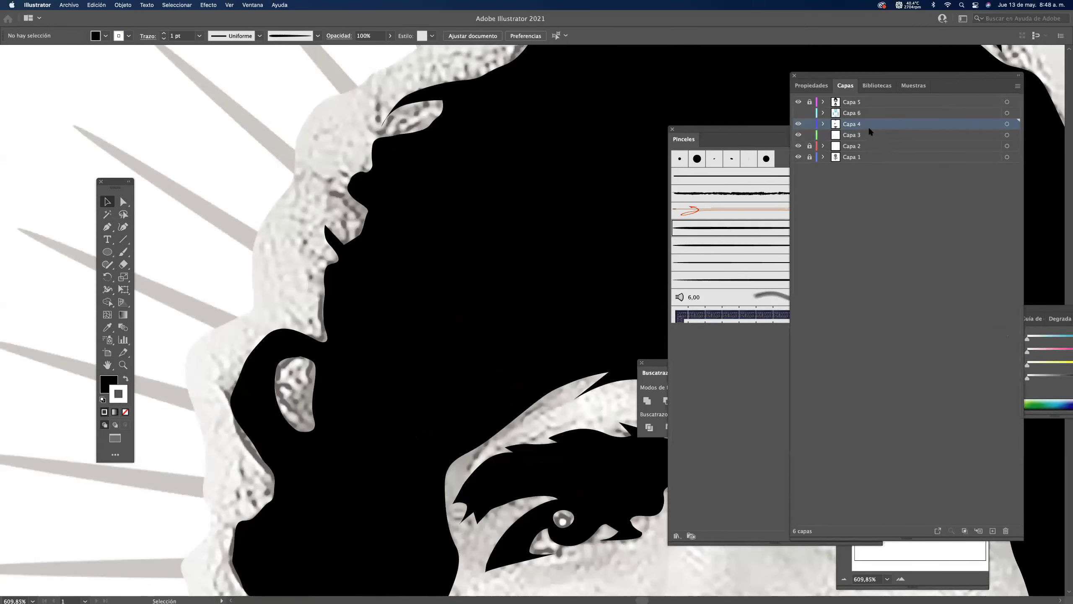
pyautogui.click(856, 136)
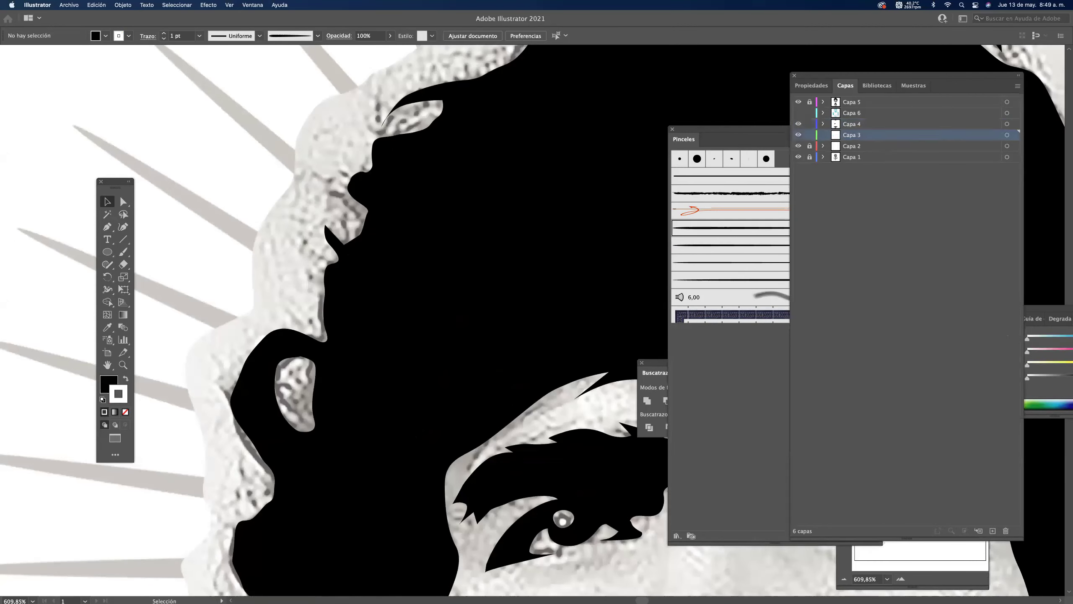
# Paint curved, tapered strands with the Paintbrush along the upper left edge of the portrait's hair.
pyautogui.click(122, 251)
pyautogui.moveTo(306, 339)
pyautogui.mouseDown()
pyautogui.moveTo(362, 232)
pyautogui.moveTo(364, 198)
pyautogui.mouseUp()
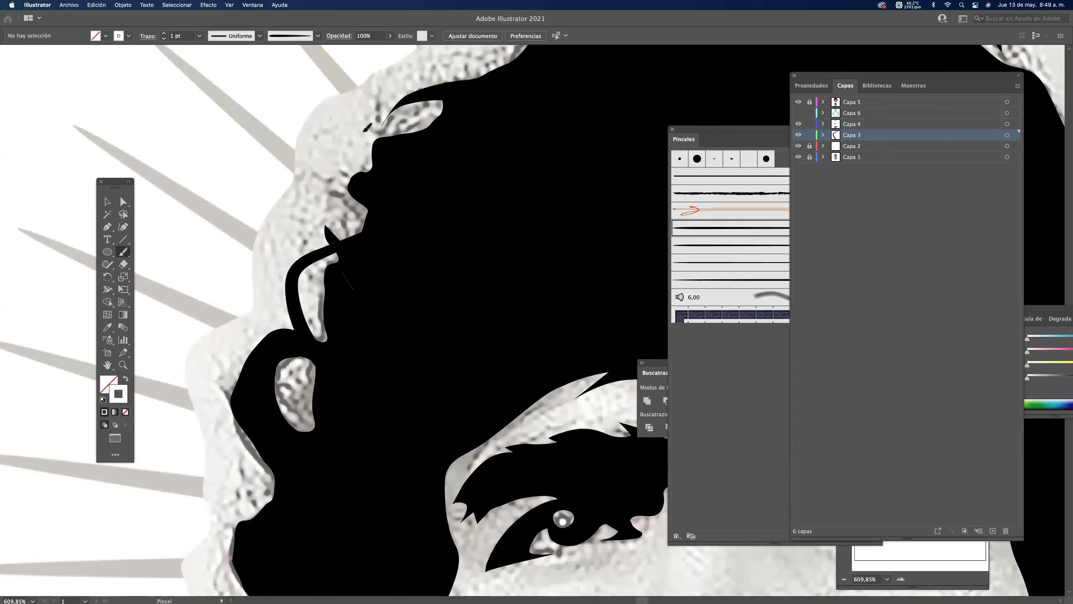
# Try longer outer strands around the upper left hair outline, undoing each attempt.
pyautogui.moveTo(346, 160); pyautogui.dragTo(267, 287)
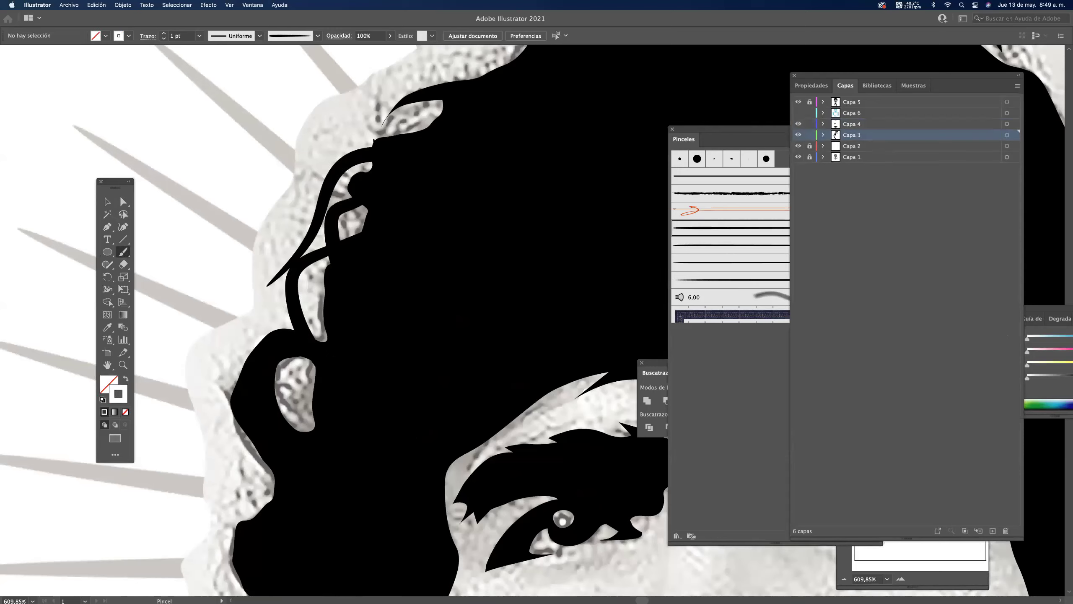
pyautogui.moveTo(398, 225); pyautogui.dragTo(338, 225)
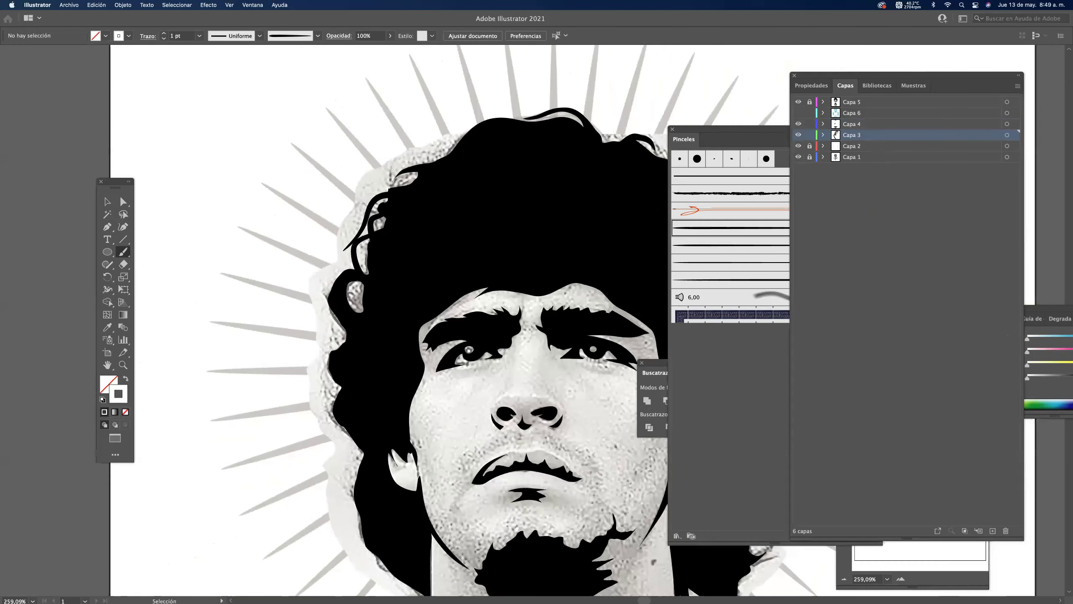
pyautogui.press('super+z')
pyautogui.scroll(3, 379, 177)
pyautogui.moveTo(443, 173)
pyautogui.mouseDown()
pyautogui.moveTo(355, 258)
pyautogui.moveTo(352, 336)
pyautogui.mouseUp()
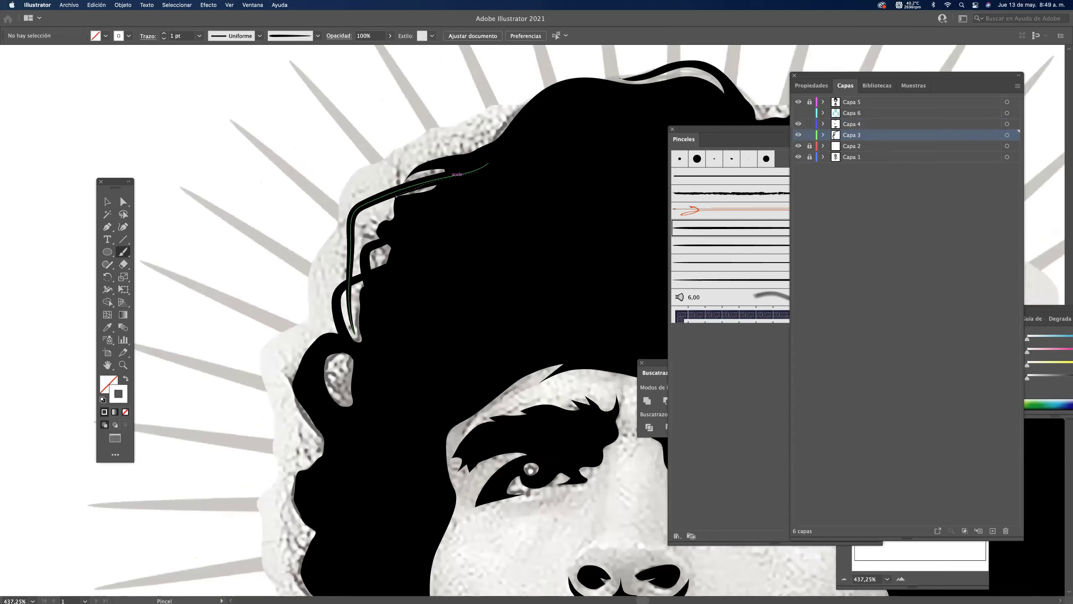
pyautogui.press('super+z')
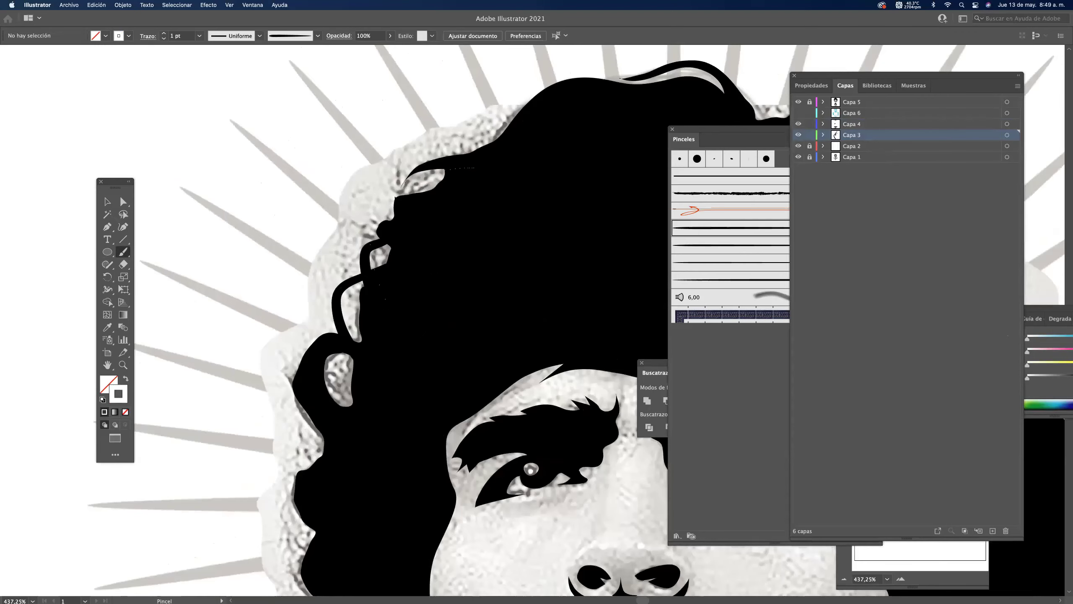
# Paint more loose, curved strands down the left side of the hair, from the top curls to the neck.
pyautogui.scroll(-5, 380, 317)
pyautogui.press('space')
pyautogui.moveTo(365, 213)
pyautogui.mouseDown()
pyautogui.moveTo(350, 297)
pyautogui.moveTo(409, 175)
pyautogui.mouseUp()
pyautogui.moveTo(355, 407); pyautogui.dragTo(358, 401)
pyautogui.moveTo(400, 306)
pyautogui.mouseDown()
pyautogui.moveTo(396, 422)
pyautogui.moveTo(406, 435)
pyautogui.moveTo(413, 278)
pyautogui.moveTo(502, 413)
pyautogui.moveTo(482, 444)
pyautogui.mouseUp()
pyautogui.press('space')
pyautogui.scroll(-5, 441, 251)
pyautogui.scroll(3, 441, 252)
pyautogui.hscroll(3, 441, 252)
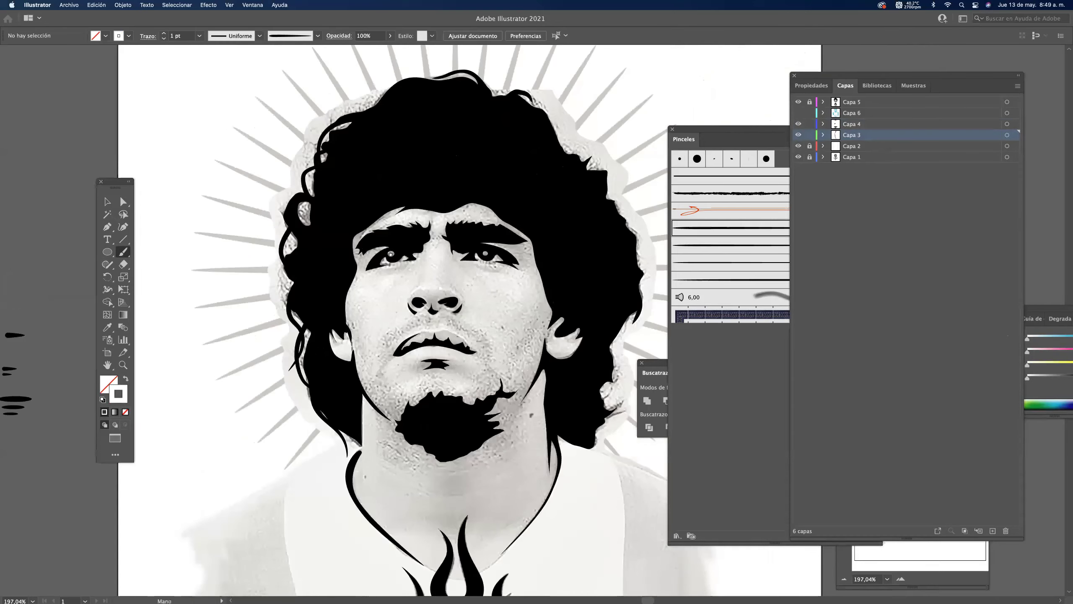
# Hide the Capa 1 reference photo to check the traced hair on its own, and show it again.
pyautogui.click(798, 157)
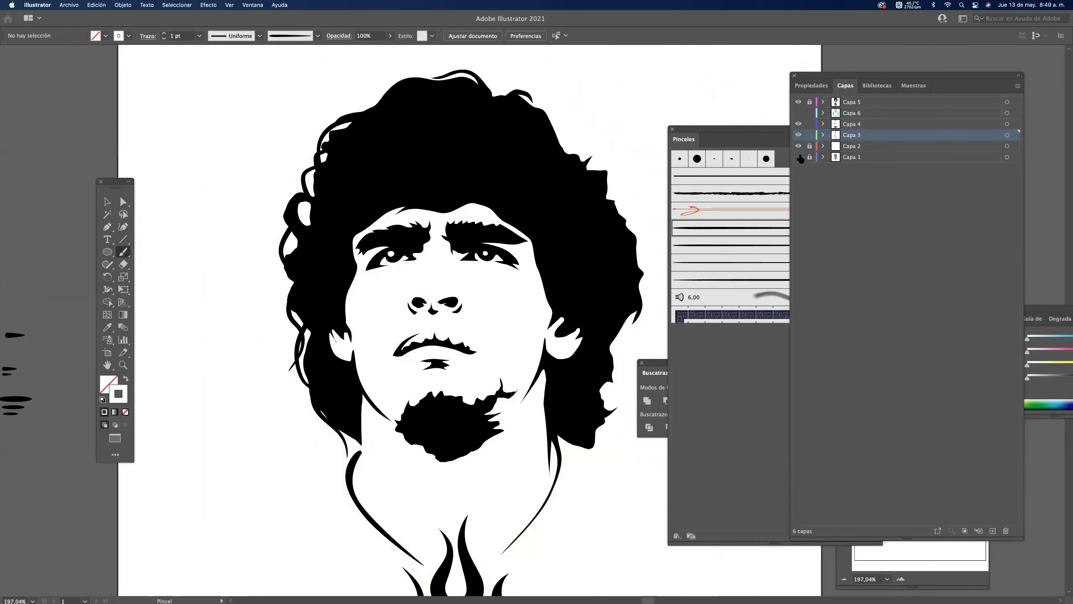
pyautogui.click(798, 157)
pyautogui.scroll(4, 616, 381)
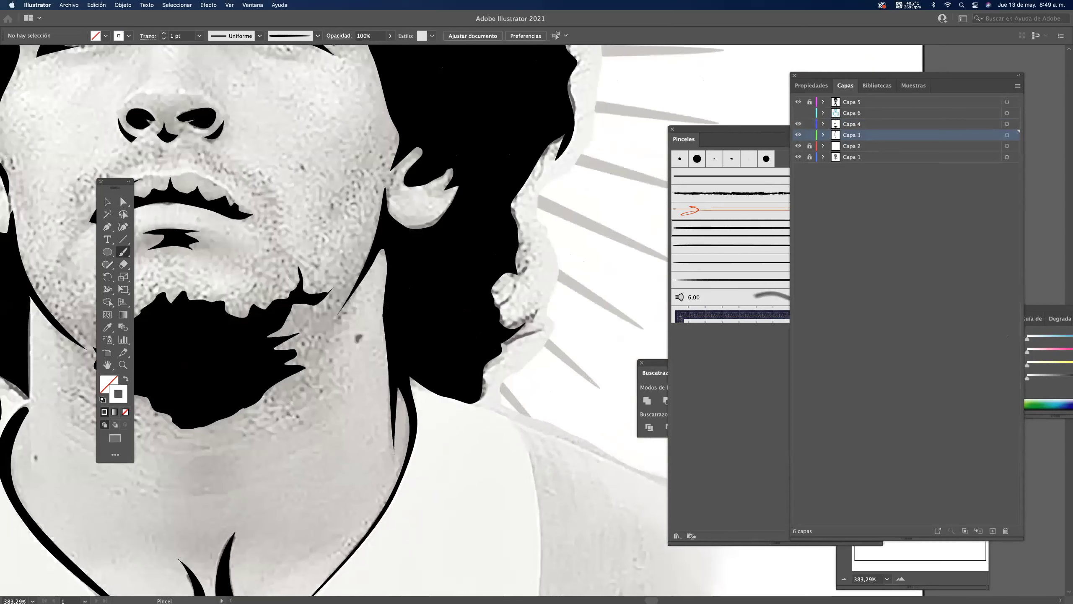
# Paint curved, tapered strands along the lower right side of the hair, between the ear and the neck.
pyautogui.moveTo(549, 282); pyautogui.dragTo(470, 327)
pyautogui.moveTo(494, 291)
pyautogui.mouseDown()
pyautogui.moveTo(529, 315)
pyautogui.moveTo(515, 196)
pyautogui.moveTo(575, 127)
pyautogui.mouseUp()
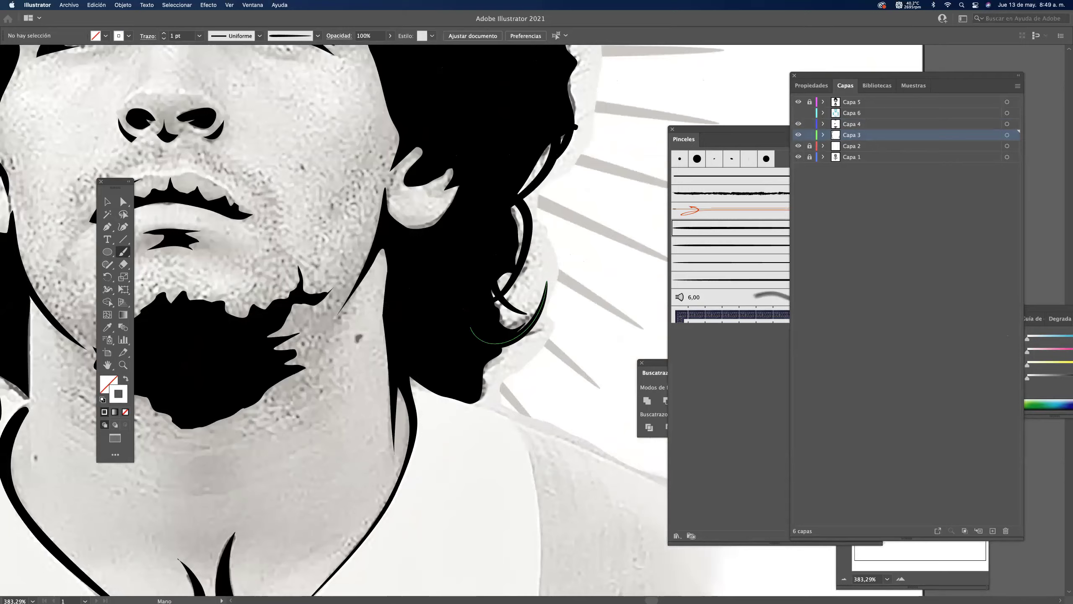
pyautogui.moveTo(570, 47); pyautogui.dragTo(520, 282)
pyautogui.moveTo(523, 341); pyautogui.dragTo(512, 248)
# Paint looping strands over the crown and down the upper right outline of the hair.
pyautogui.moveTo(516, 294)
pyautogui.mouseDown()
pyautogui.moveTo(486, 189)
pyautogui.moveTo(453, 145)
pyautogui.mouseUp()
pyautogui.moveTo(422, 178); pyautogui.dragTo(612, 402)
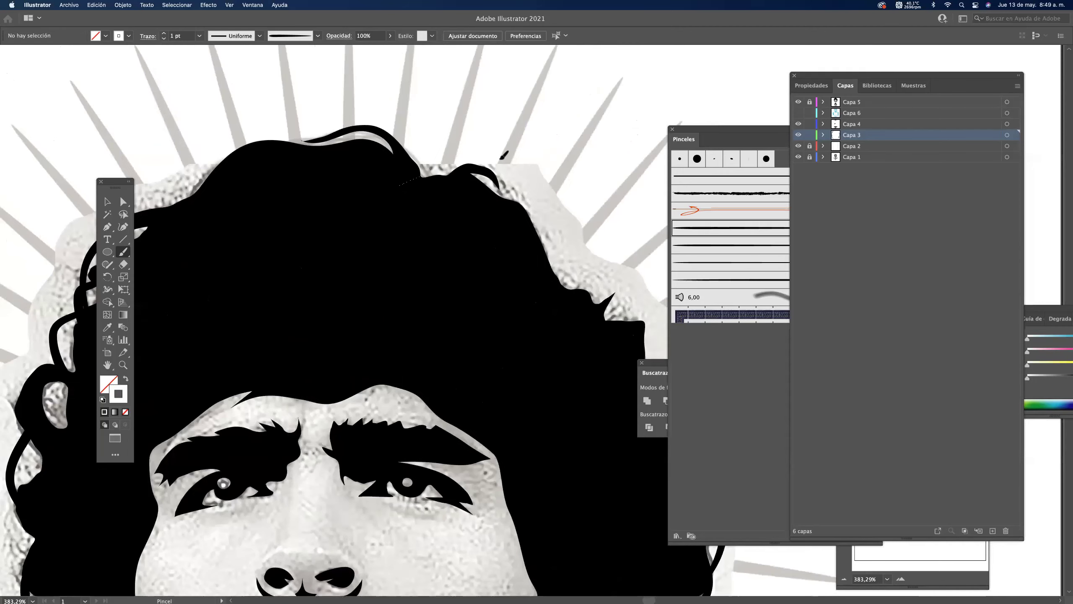
pyautogui.moveTo(421, 175); pyautogui.dragTo(551, 264)
pyautogui.moveTo(479, 181)
pyautogui.mouseDown()
pyautogui.moveTo(550, 227)
pyautogui.moveTo(597, 293)
pyautogui.mouseUp()
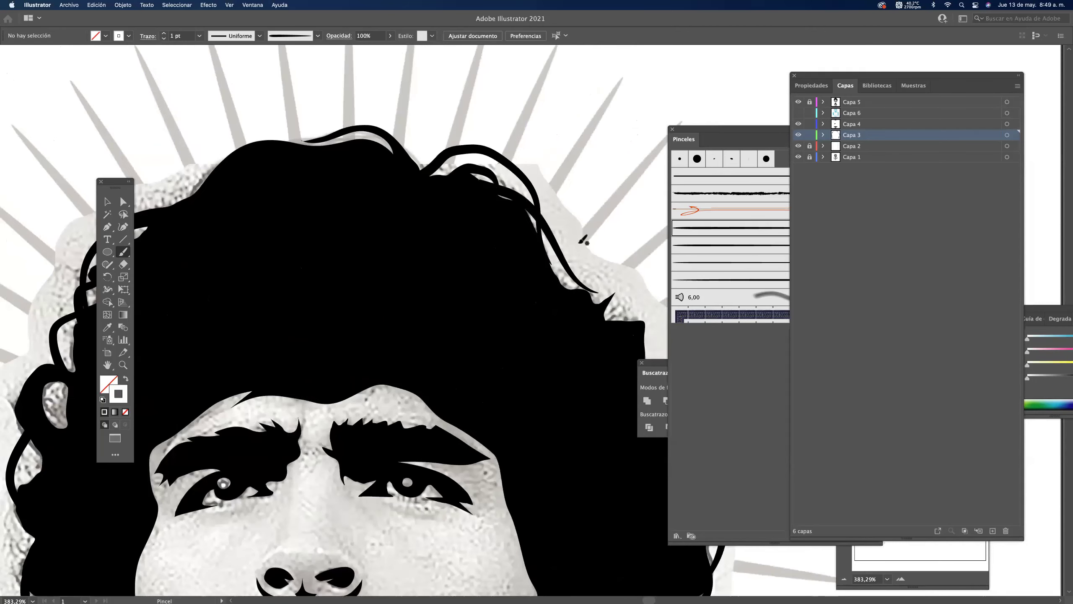
pyautogui.moveTo(304, 133)
pyautogui.mouseDown()
pyautogui.moveTo(523, 104)
pyautogui.moveTo(401, 171)
pyautogui.moveTo(352, 218)
pyautogui.moveTo(319, 179)
pyautogui.mouseUp()
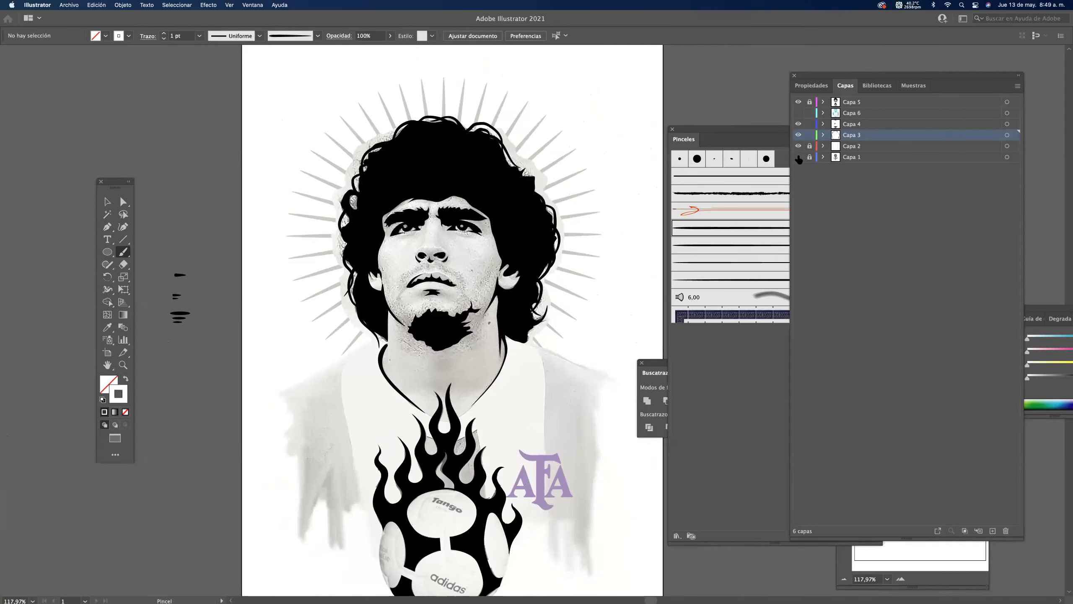
# With the Capa 1 photo temporarily hidden, paint another curved strand along the upper right edge of the hair.
pyautogui.click(798, 157)
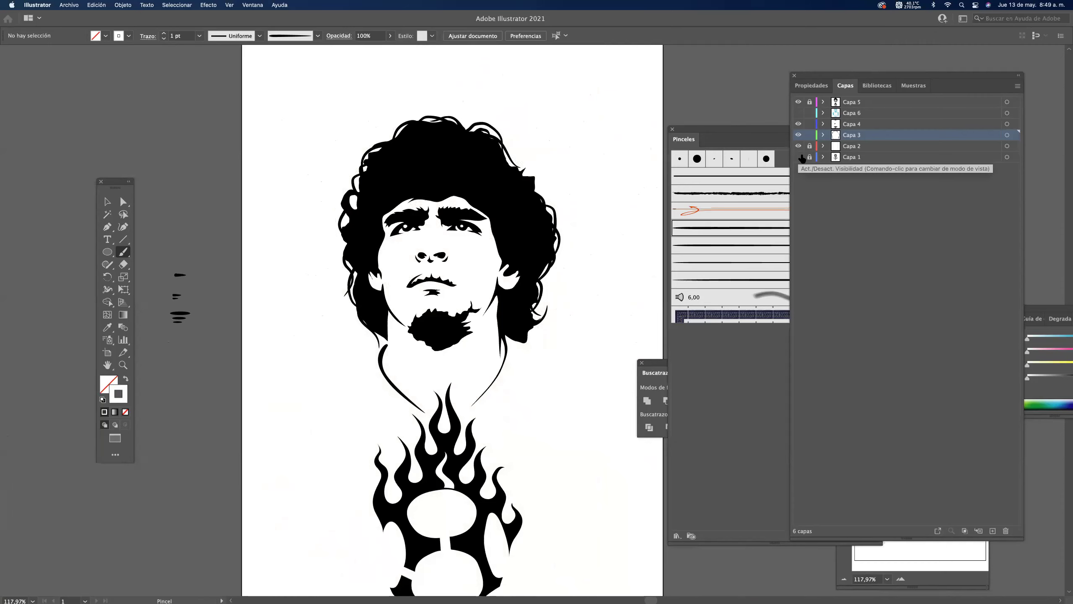
pyautogui.scroll(10, 511, 155)
pyautogui.moveTo(486, 150)
pyautogui.mouseDown()
pyautogui.moveTo(545, 187)
pyautogui.moveTo(612, 296)
pyautogui.mouseUp()
pyautogui.scroll(-10, 547, 248)
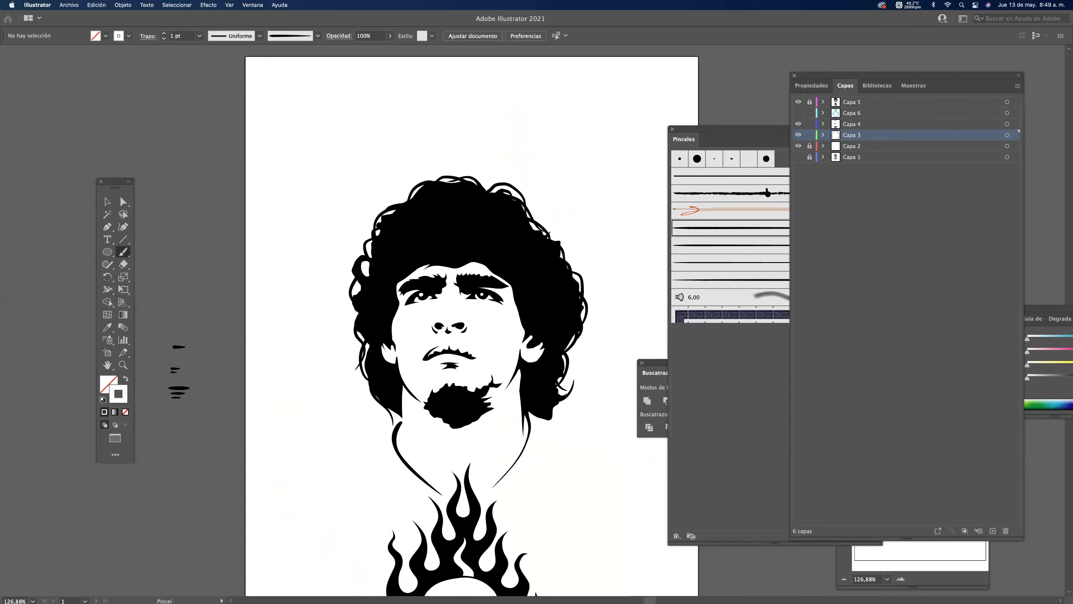
pyautogui.scroll(-5, 465, 321)
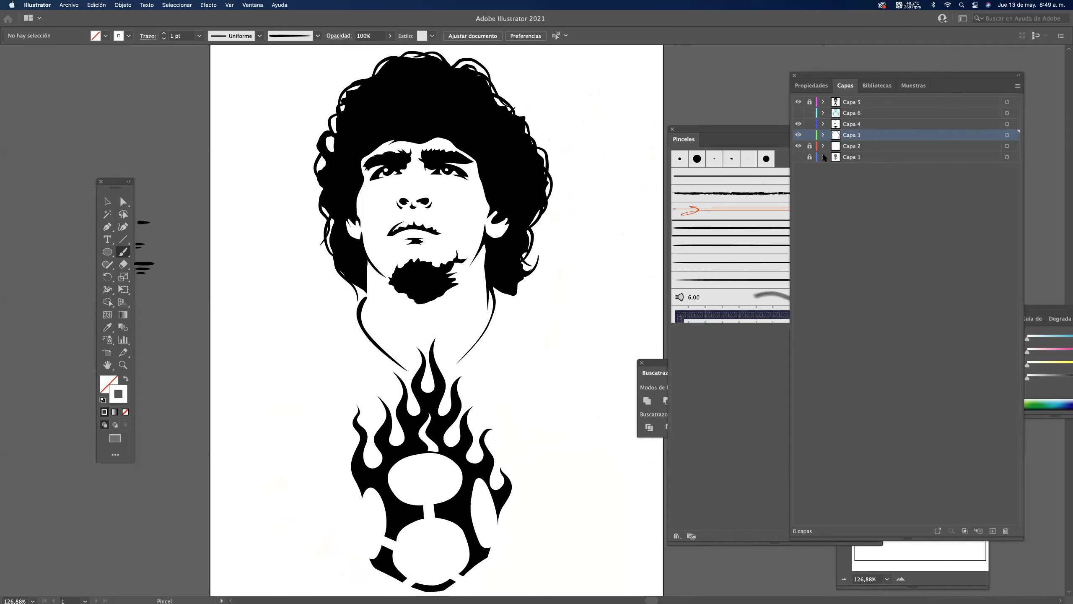
pyautogui.click(798, 157)
# Choose the thinner tapered art brush and paint a curved crease beneath each eye.
pyautogui.press('space')
pyautogui.scroll(10, 439, 147)
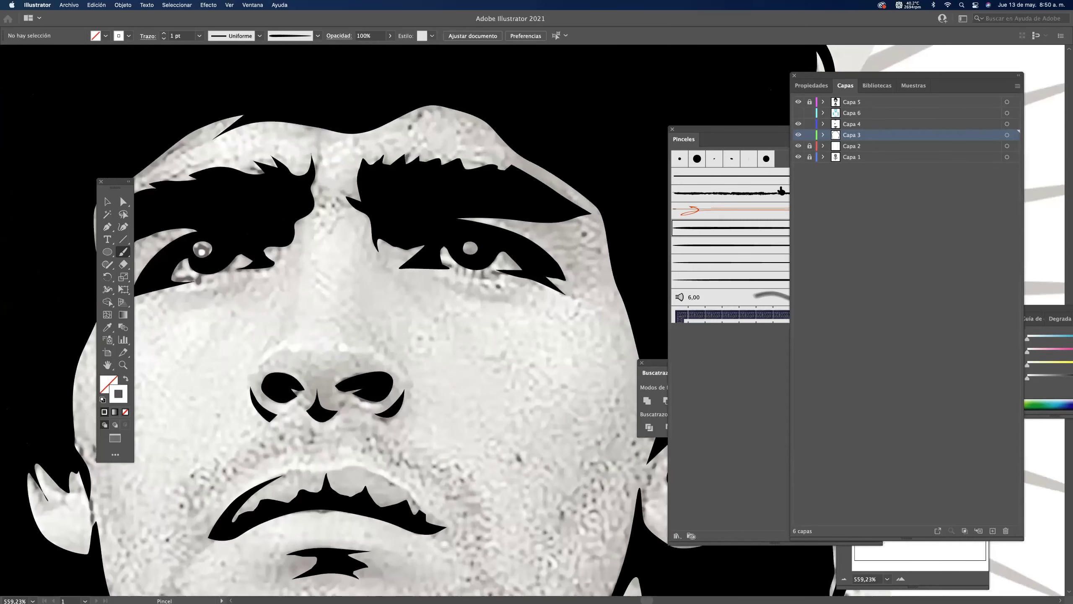
pyautogui.click(728, 264)
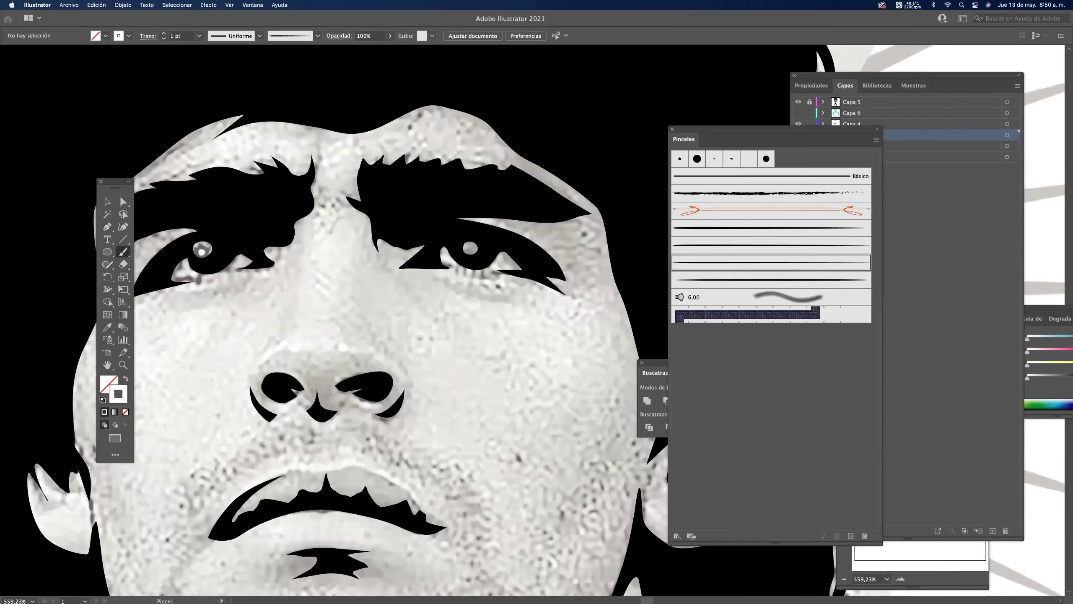
pyautogui.scroll(5, 482, 295)
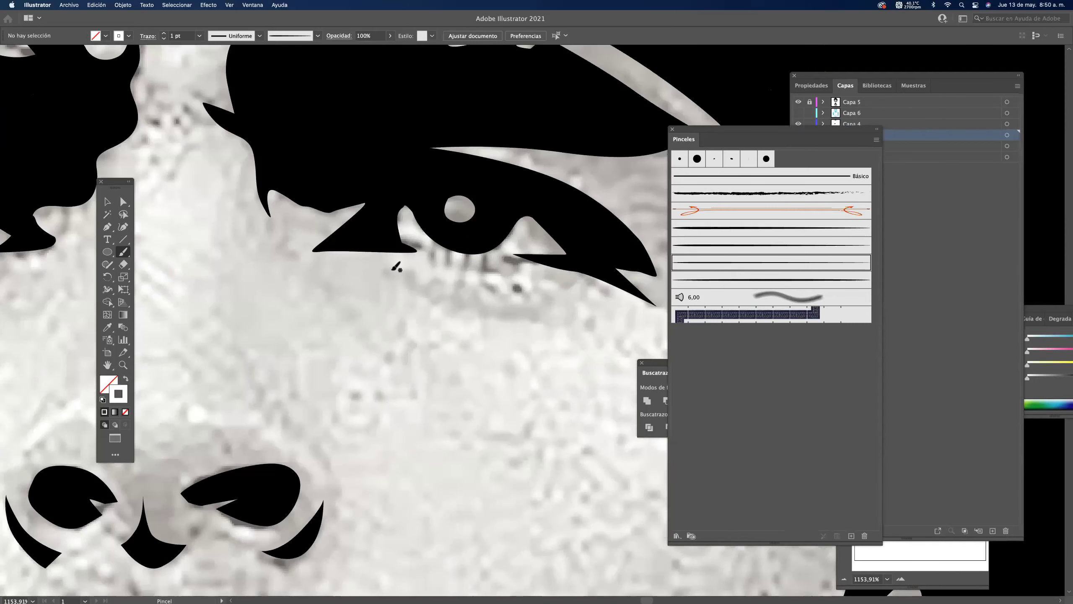
pyautogui.scroll(-8, 520, 365)
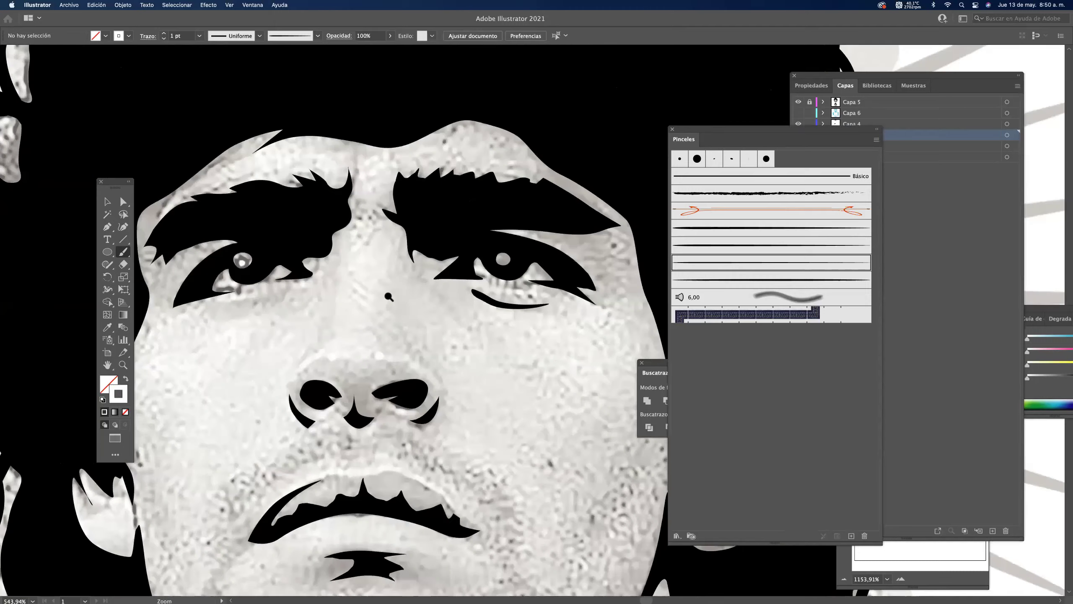
pyautogui.scroll(5, 384, 315)
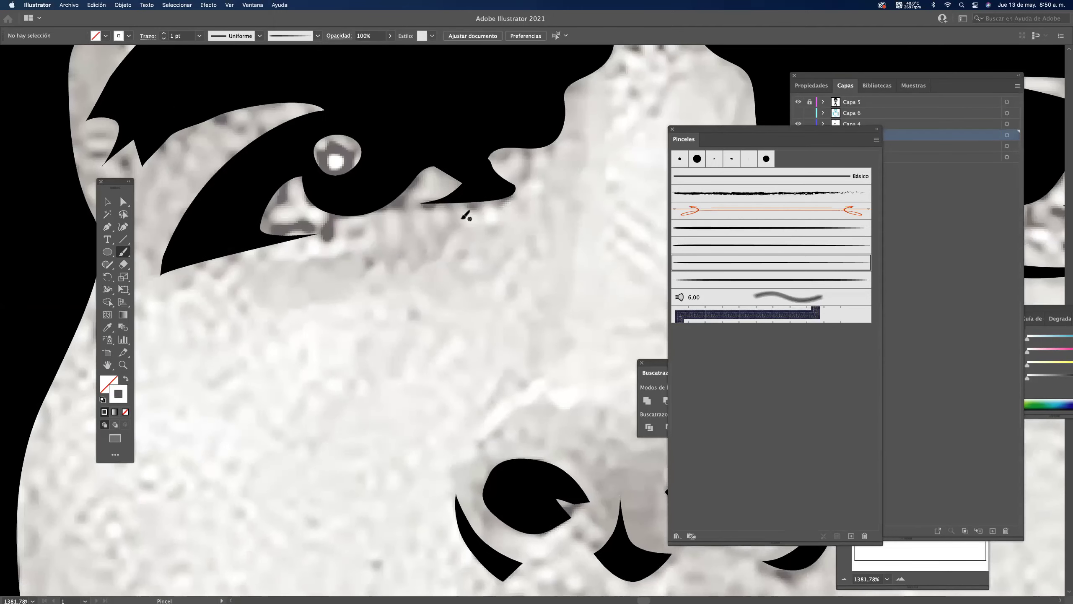
pyautogui.scroll(-6, 300, 295)
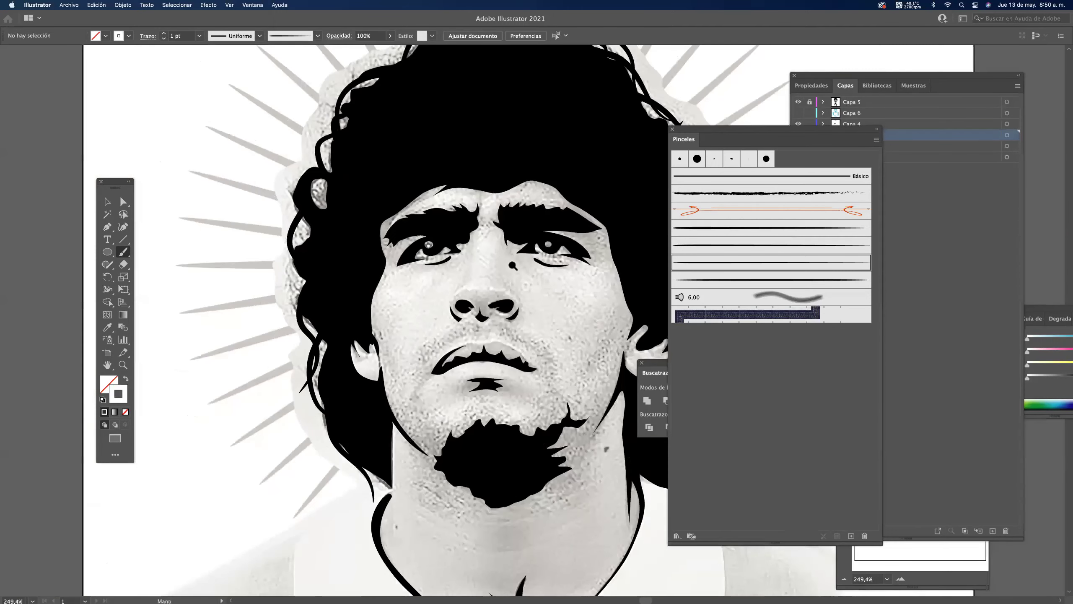
# Paint a thin, near-vertical tapered line along the left side of the nose bridge.
pyautogui.scroll(3, 598, 271)
pyautogui.scroll(1, 431, 245)
pyautogui.moveTo(430, 204); pyautogui.dragTo(423, 296)
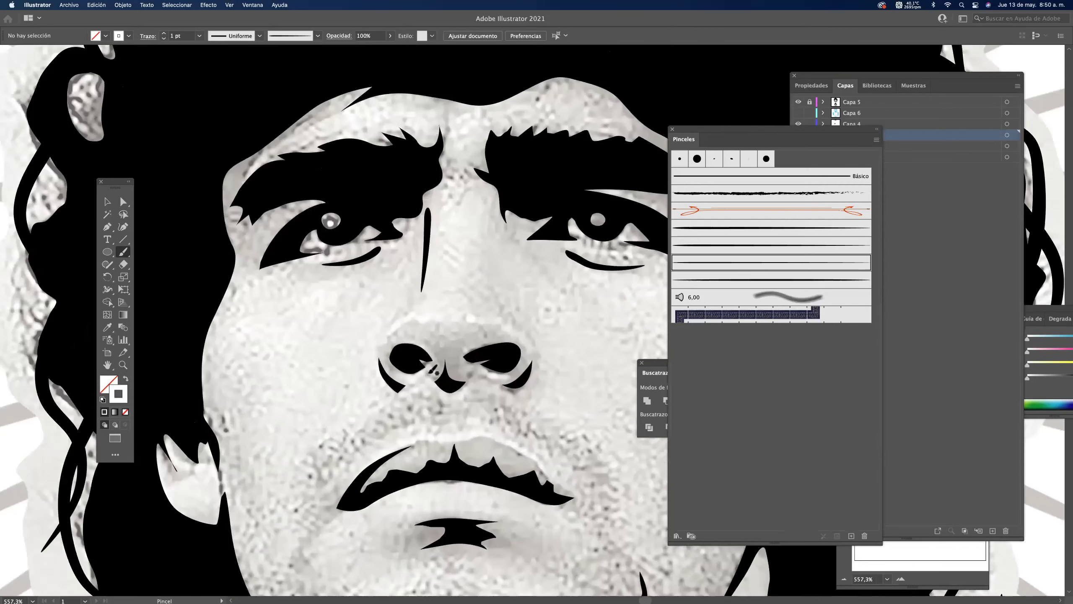
pyautogui.scroll(-4, 485, 308)
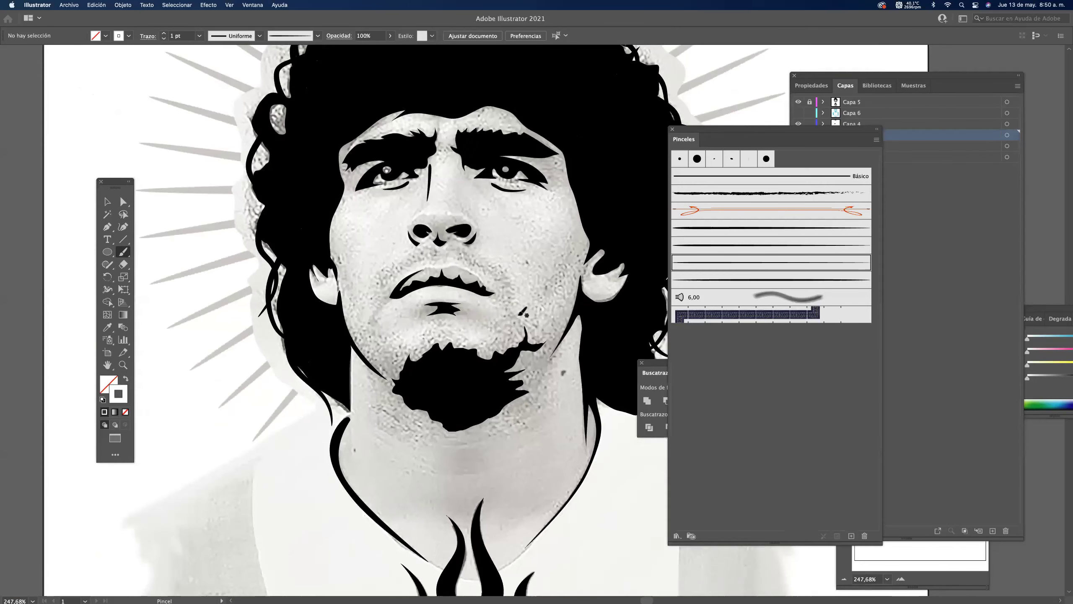
# Paint short, thin whisker strokes fanning out from the left and right edges of the goatee.
pyautogui.scroll(4, 446, 279)
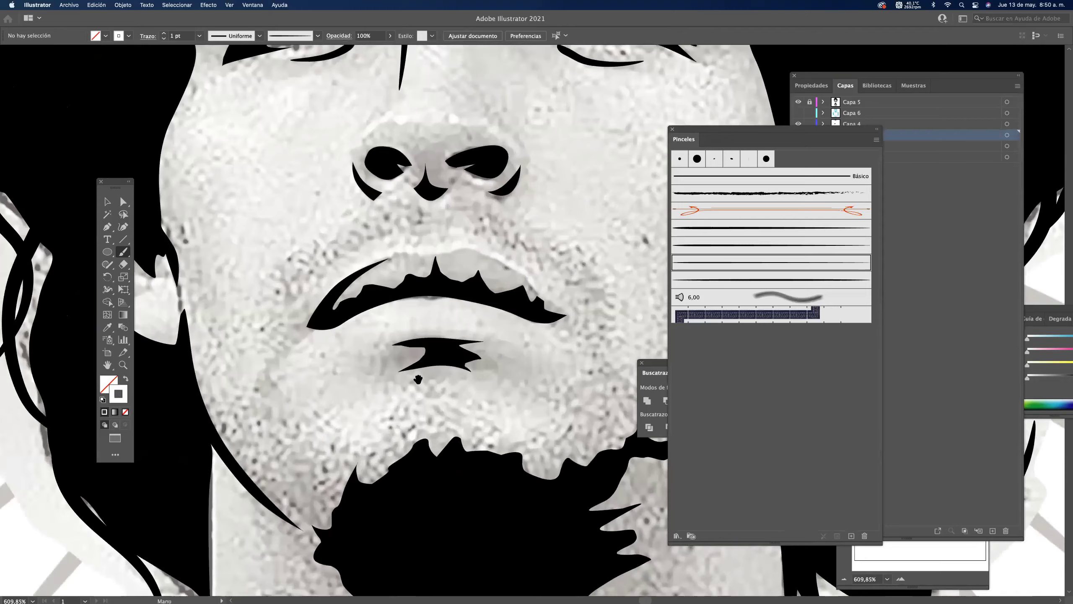
pyautogui.scroll(3, 445, 375)
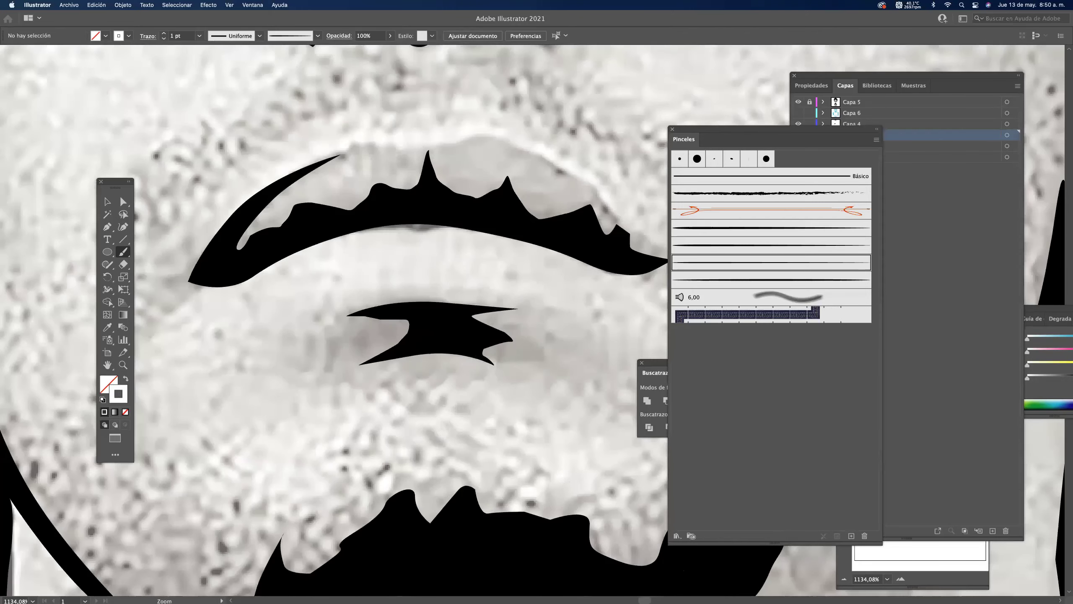
pyautogui.scroll(-3, 464, 344)
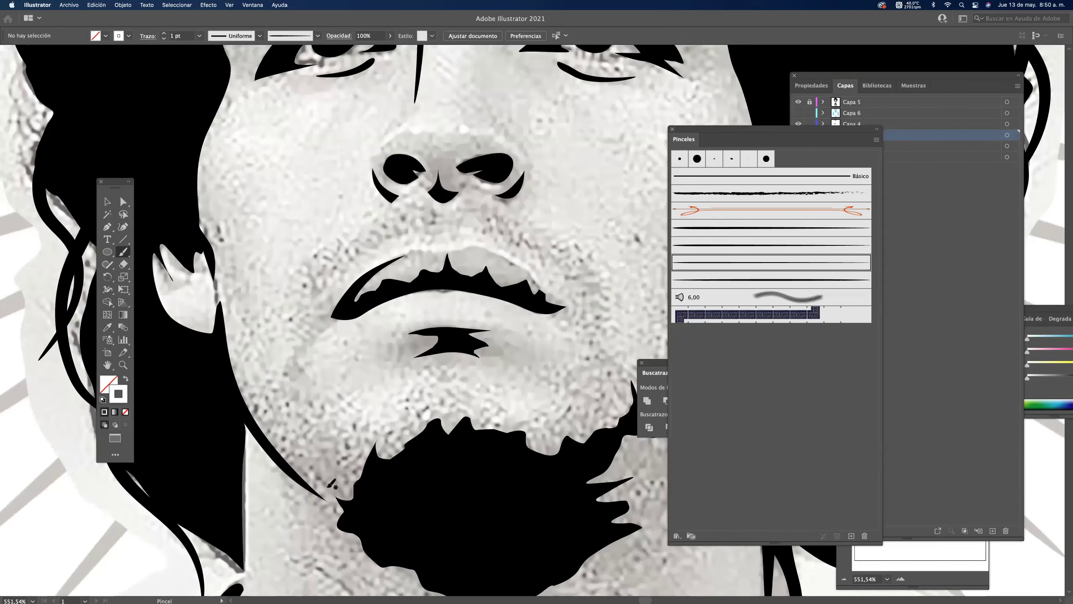
pyautogui.moveTo(287, 446)
pyautogui.mouseDown()
pyautogui.moveTo(327, 500)
pyautogui.moveTo(354, 500)
pyautogui.moveTo(362, 482)
pyautogui.mouseUp()
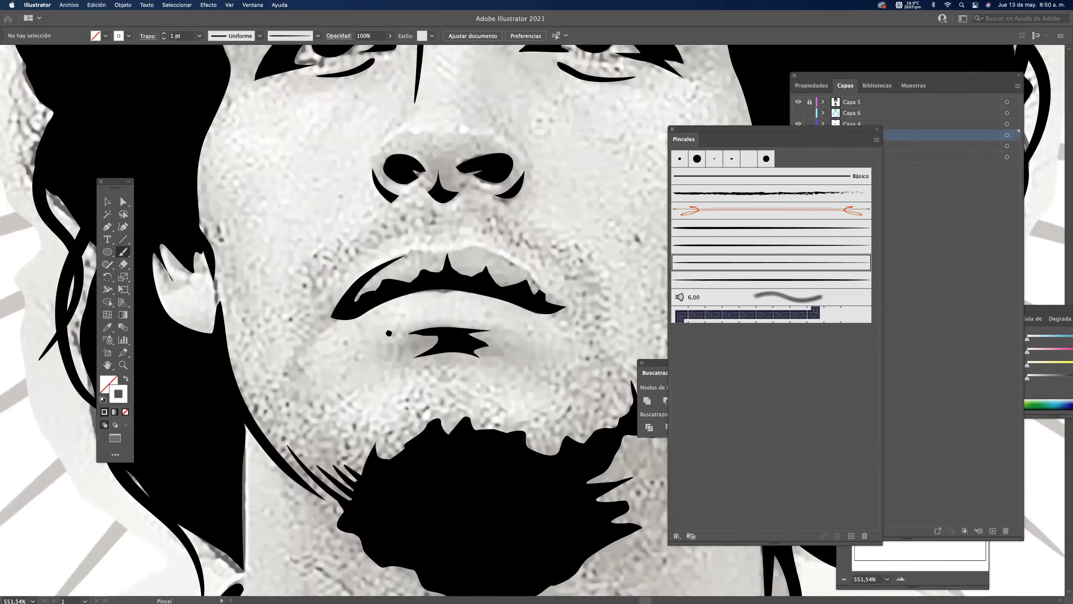
pyautogui.moveTo(389, 333); pyautogui.dragTo(266, 217)
pyautogui.moveTo(465, 367); pyautogui.dragTo(522, 341)
pyautogui.moveTo(476, 385); pyautogui.dragTo(534, 357)
pyautogui.moveTo(490, 405)
pyautogui.mouseDown()
pyautogui.moveTo(540, 378)
pyautogui.moveTo(537, 368)
pyautogui.moveTo(441, 359)
pyautogui.moveTo(439, 274)
pyautogui.mouseUp()
# Paint thin curved strokes beside both ears, redoing the left one, and a curved line inside the right earlobe.
pyautogui.moveTo(426, 173); pyautogui.dragTo(514, 173)
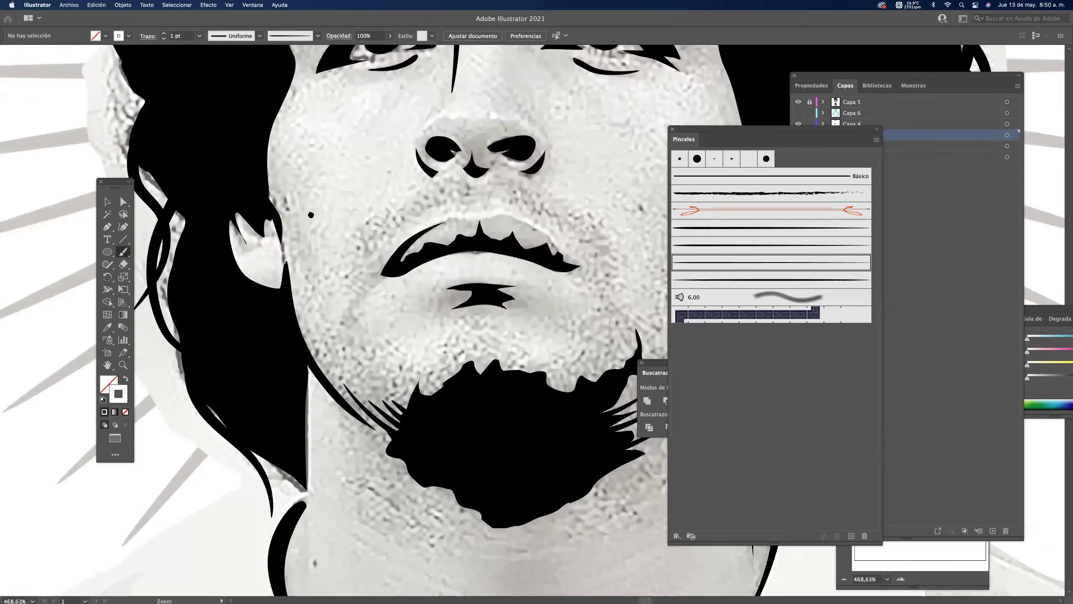
pyautogui.moveTo(277, 178); pyautogui.dragTo(311, 322)
pyautogui.press('super+z')
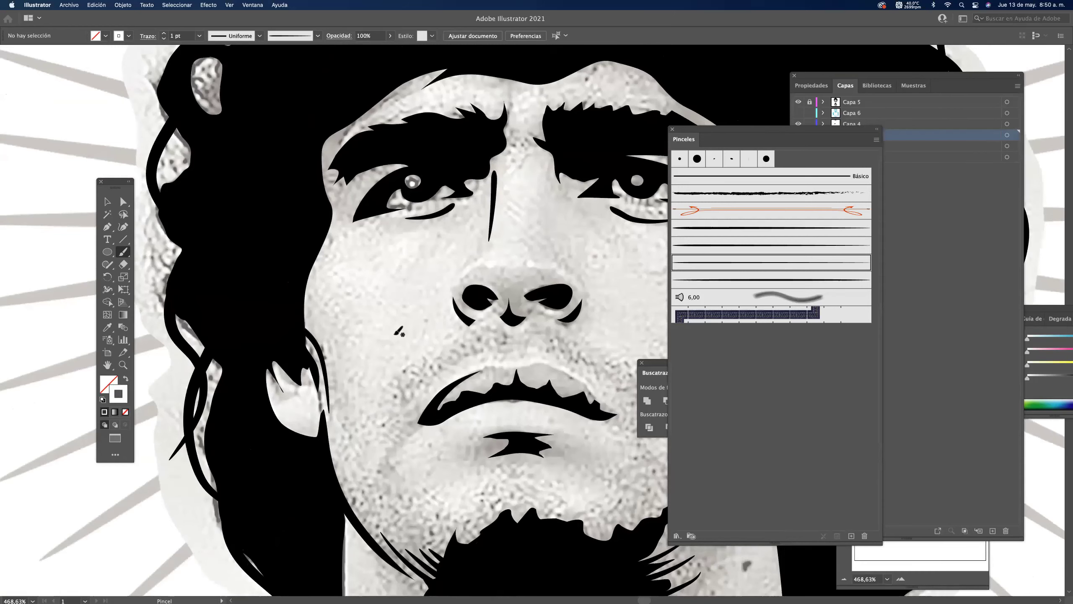
pyautogui.moveTo(439, 310); pyautogui.dragTo(208, 266)
pyautogui.moveTo(563, 265); pyautogui.dragTo(546, 326)
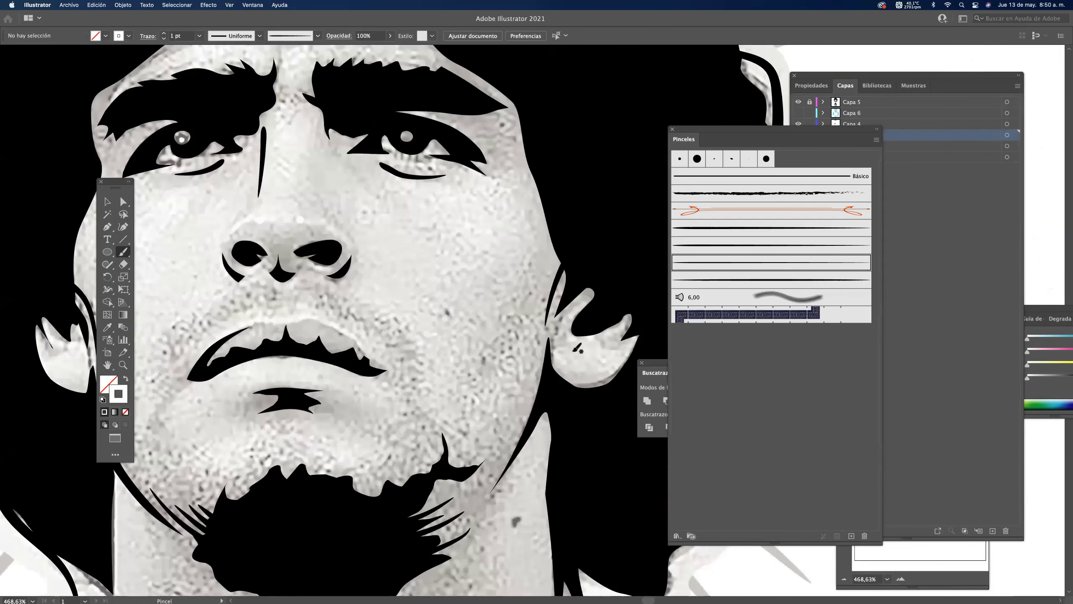
pyautogui.moveTo(566, 368); pyautogui.dragTo(626, 356)
pyautogui.hscroll(-10, 537, 362)
pyautogui.scroll(-2, 536, 362)
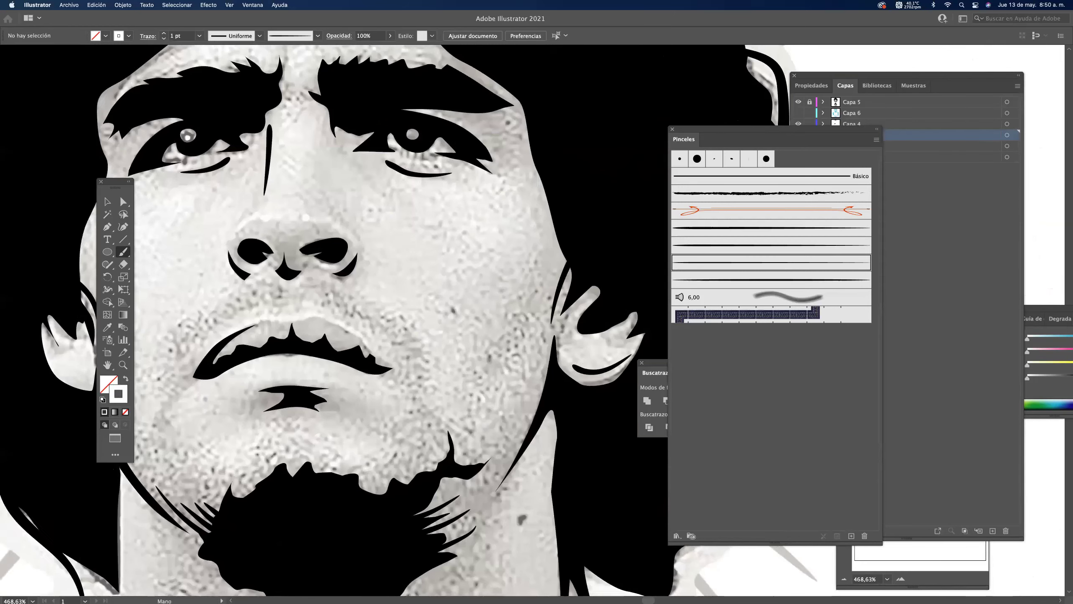
# Switch to the thicker tapered brush below it and paint a curved seam line on each side of the shirt at the shoulders.
pyautogui.moveTo(396, 310); pyautogui.dragTo(311, 311)
pyautogui.moveTo(410, 486); pyautogui.dragTo(382, 346)
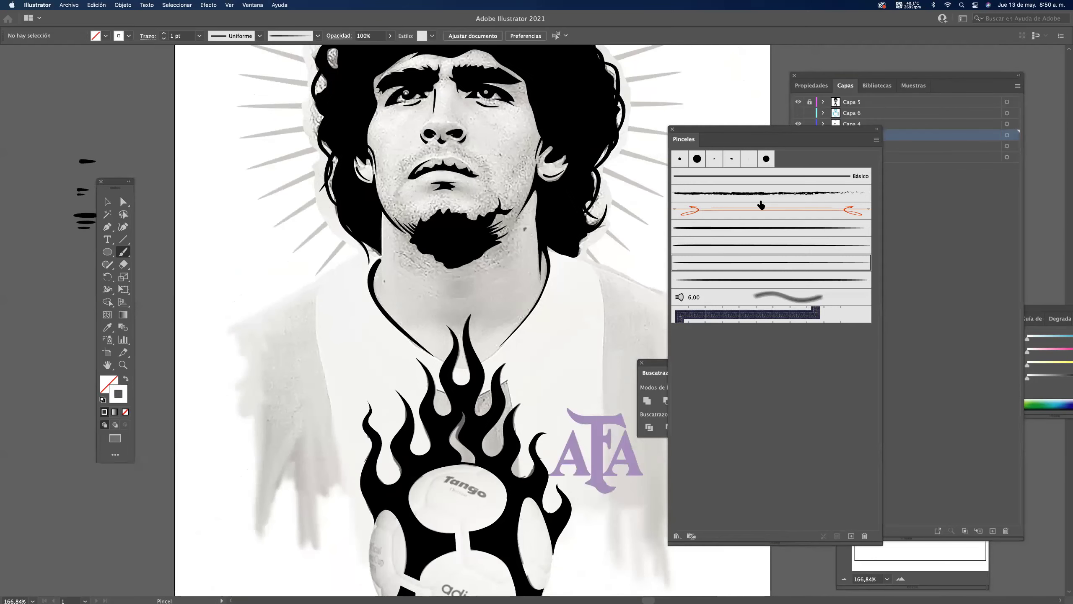
pyautogui.hscroll(5, 587, 256)
pyautogui.scroll(-2, 587, 256)
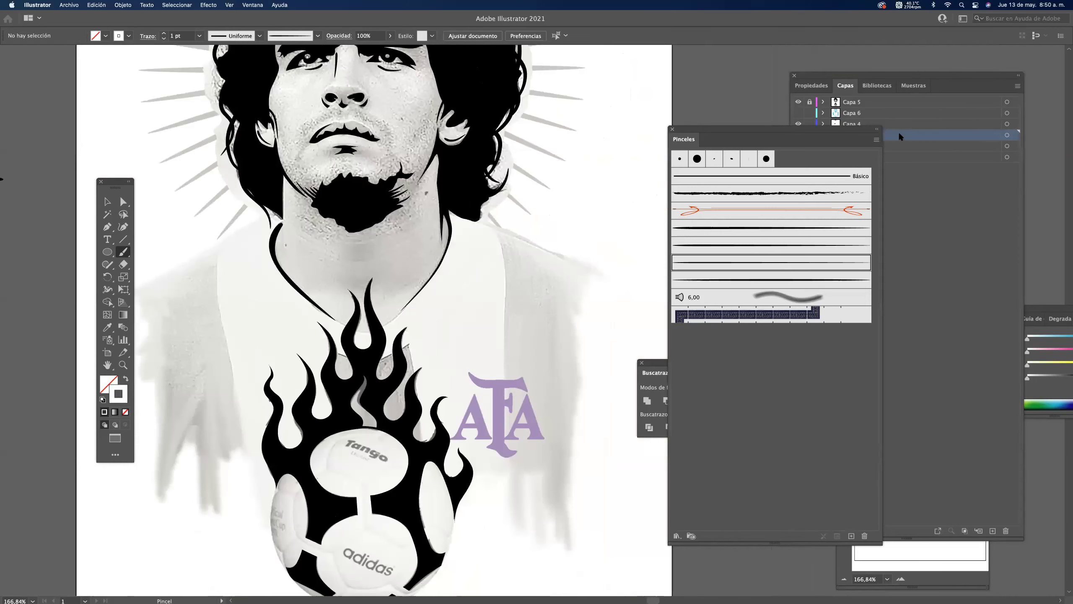
pyautogui.click(899, 132)
pyautogui.scroll(-4, 488, 232)
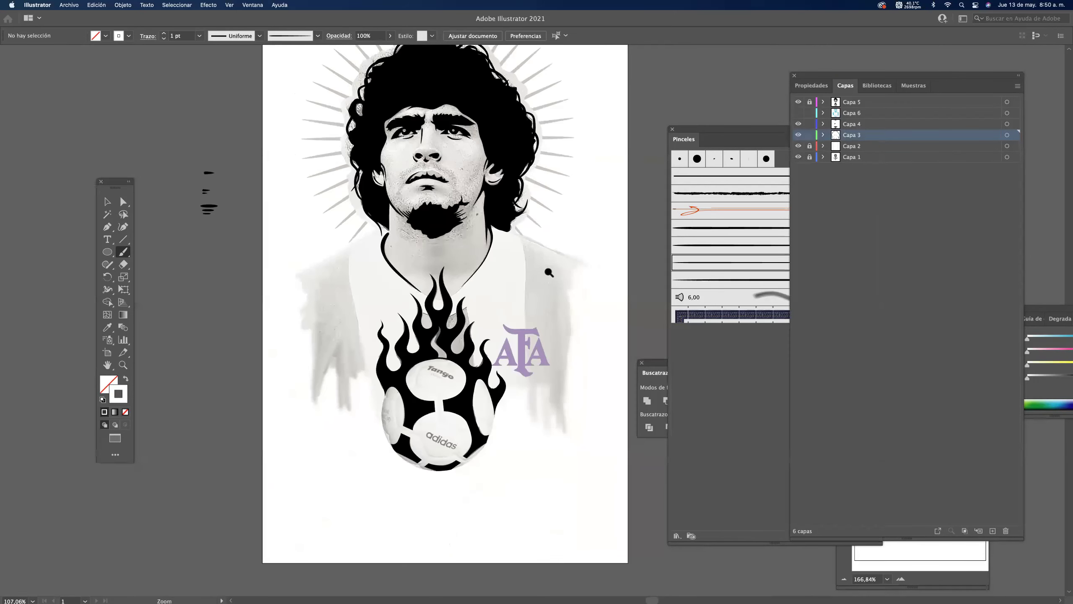
pyautogui.click(703, 252)
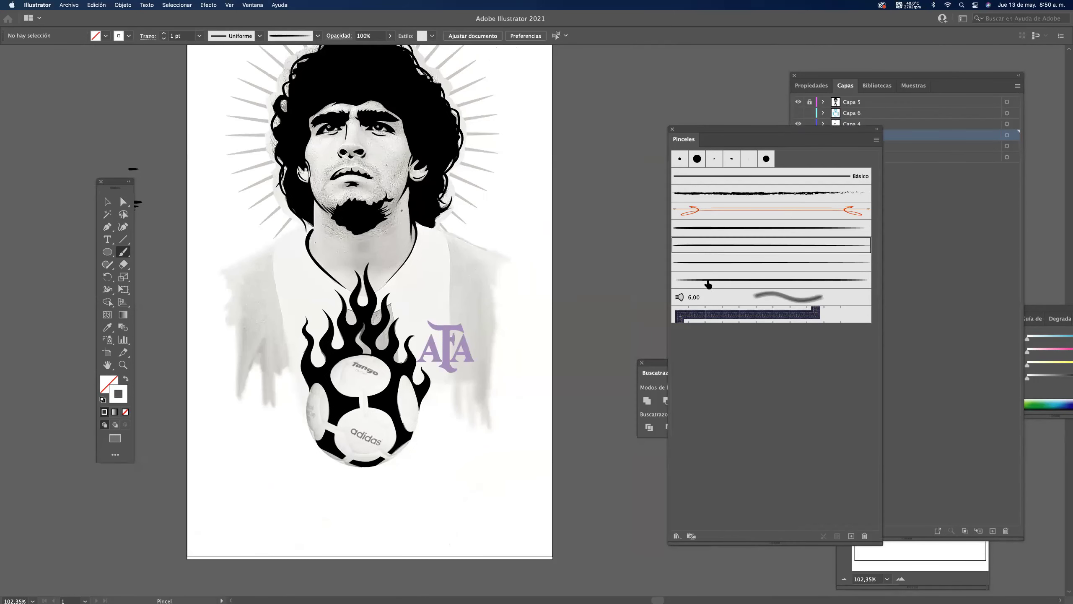
pyautogui.click(708, 280)
pyautogui.scroll(5, 295, 307)
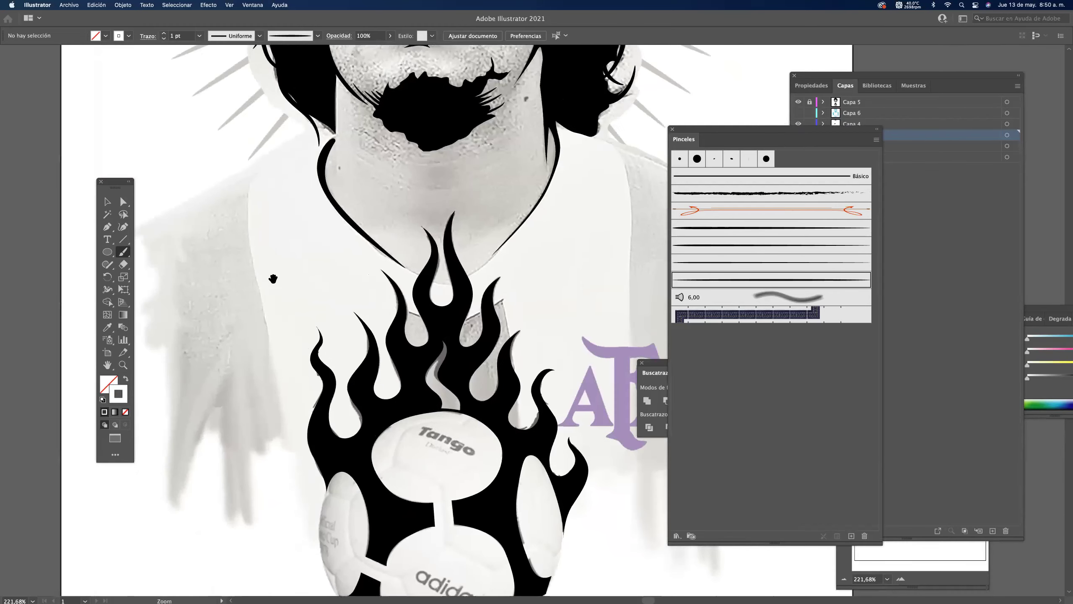
pyautogui.moveTo(273, 279); pyautogui.dragTo(380, 277)
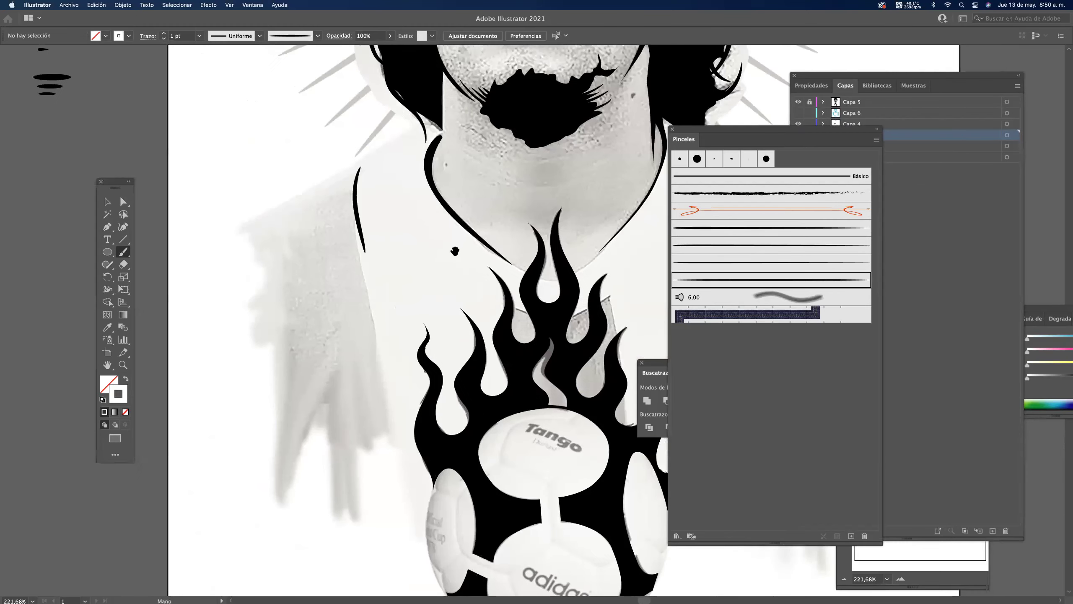
pyautogui.hscroll(10, 454, 251)
pyautogui.scroll(2, 455, 251)
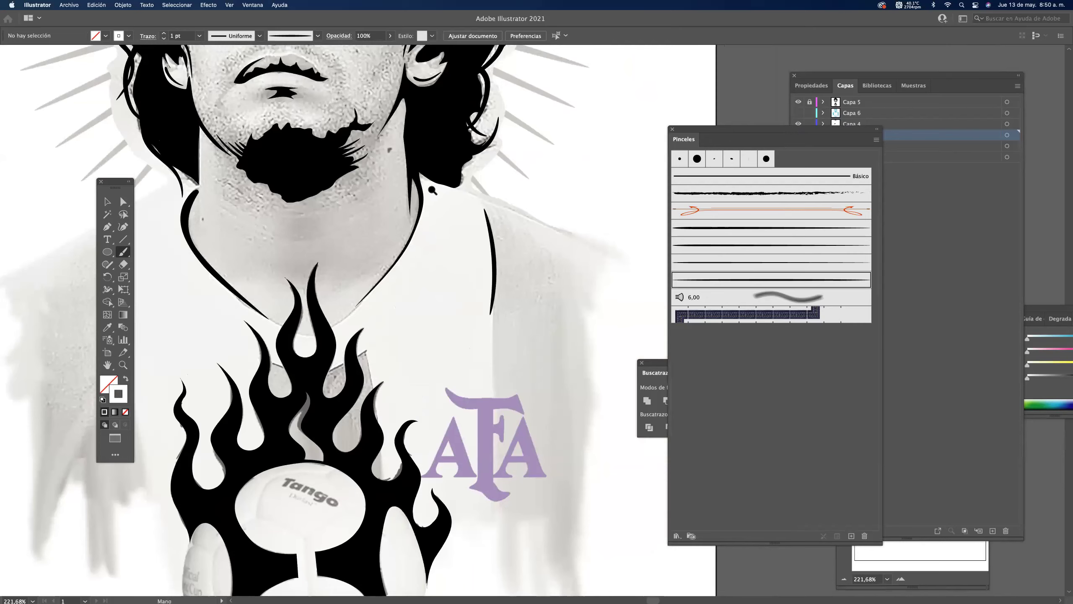
# Paint a row of short, tapered stripes of decreasing length on each shoulder beside the collar.
pyautogui.scroll(5, 433, 190)
pyautogui.moveTo(422, 190); pyautogui.dragTo(516, 225)
pyautogui.moveTo(429, 216)
pyautogui.mouseDown()
pyautogui.moveTo(489, 235)
pyautogui.moveTo(448, 260)
pyautogui.mouseUp()
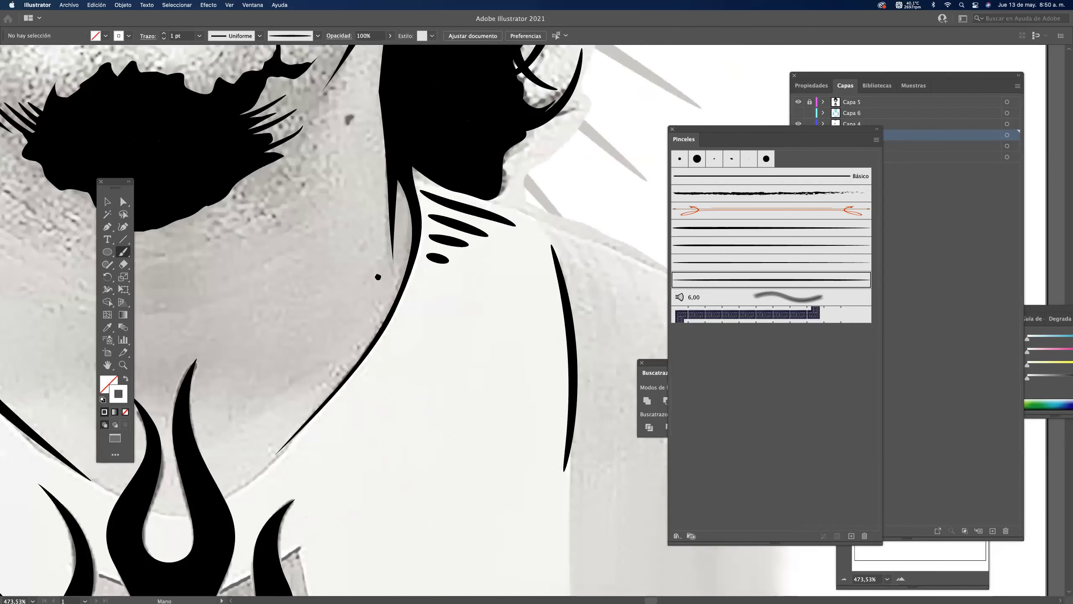
pyautogui.moveTo(378, 277); pyautogui.dragTo(724, 271)
pyautogui.moveTo(328, 262); pyautogui.dragTo(619, 239)
pyautogui.moveTo(421, 250)
pyautogui.mouseDown()
pyautogui.moveTo(534, 186)
pyautogui.moveTo(468, 244)
pyautogui.moveTo(503, 268)
pyautogui.moveTo(335, 286)
pyautogui.moveTo(331, 326)
pyautogui.moveTo(158, 383)
pyautogui.mouseUp()
pyautogui.moveTo(507, 236); pyautogui.dragTo(423, 239)
pyautogui.moveTo(376, 345)
pyautogui.mouseDown()
pyautogui.moveTo(414, 310)
pyautogui.moveTo(418, 344)
pyautogui.mouseUp()
# Show the blue shading on Capa 6, and briefly hide the Capa 1 photo to check the vector artwork alone.
pyautogui.click(107, 202)
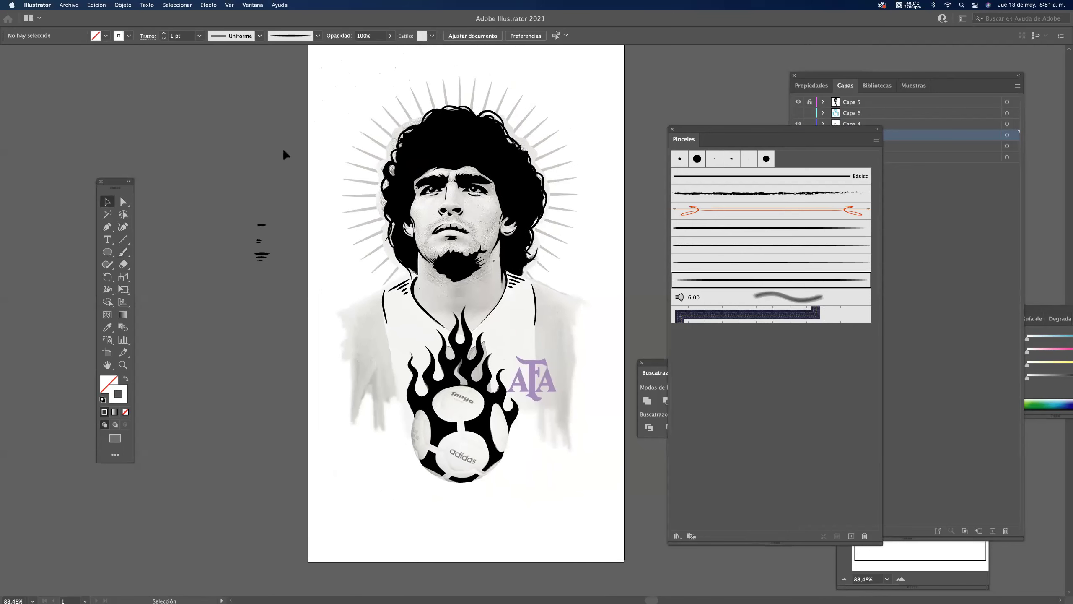
pyautogui.click(916, 166)
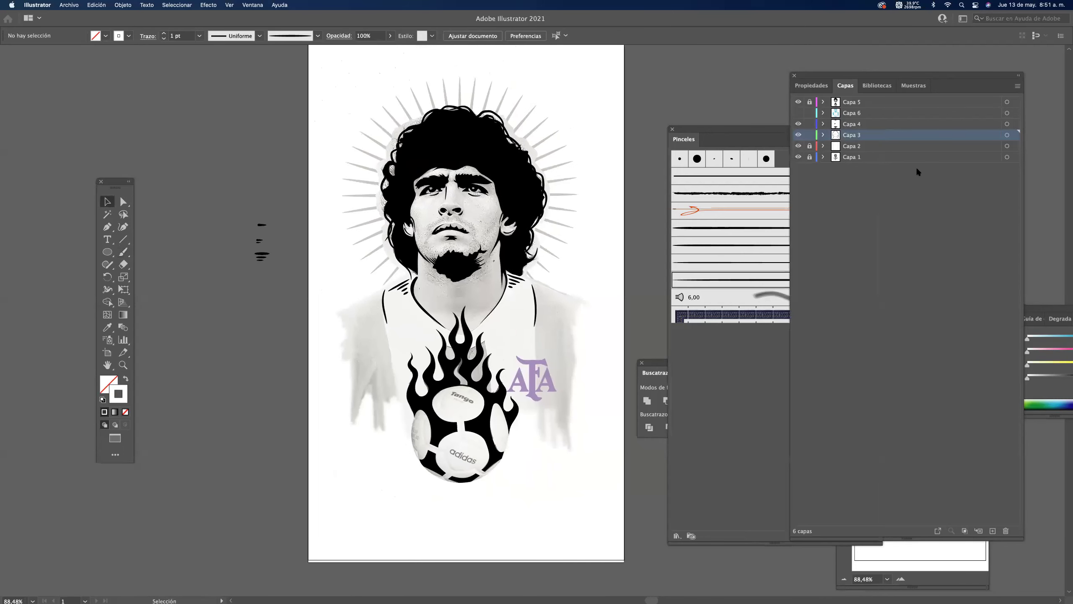
pyautogui.click(798, 113)
pyautogui.click(798, 157)
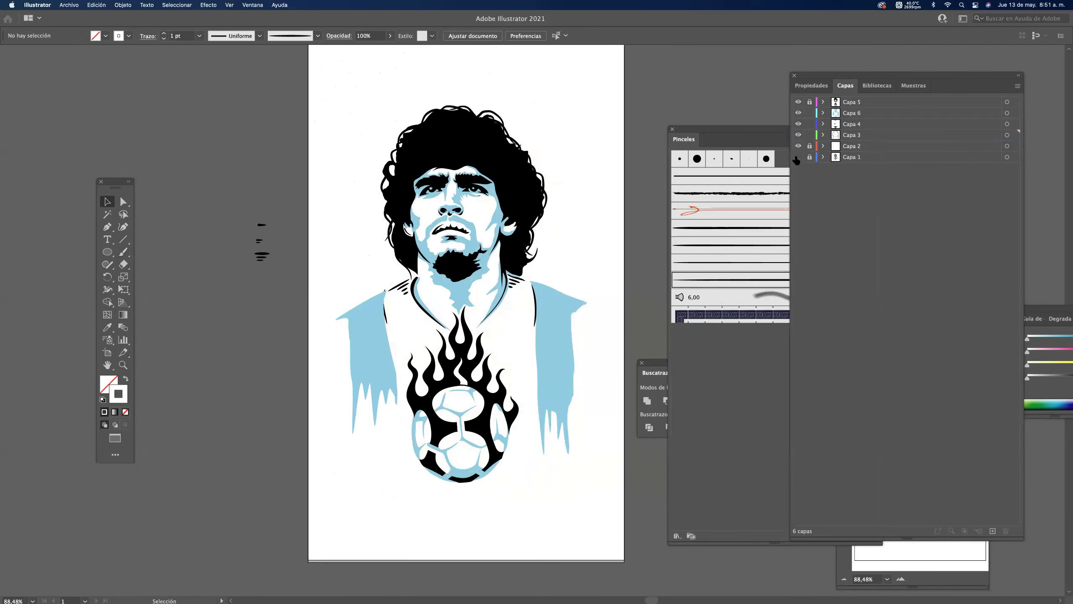
pyautogui.click(798, 157)
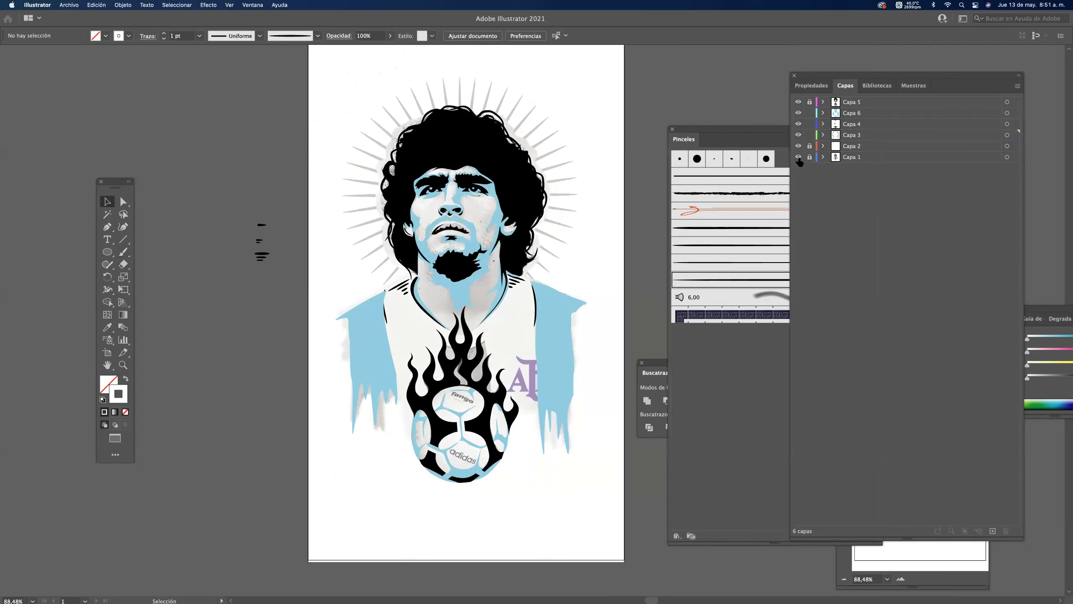
# Hide Capa 6 and, on Capa 3, paint tapered seam strokes on the ball's left panel and the band joining it to the adidas panel.
pyautogui.click(798, 113)
pyautogui.scroll(6, 554, 458)
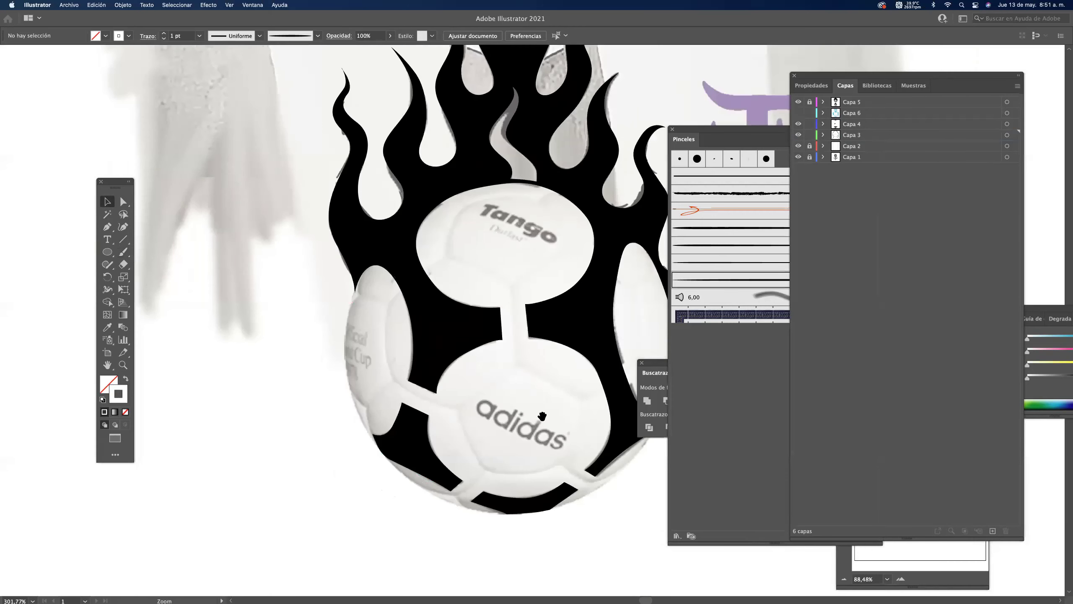
pyautogui.click(852, 124)
pyautogui.click(856, 136)
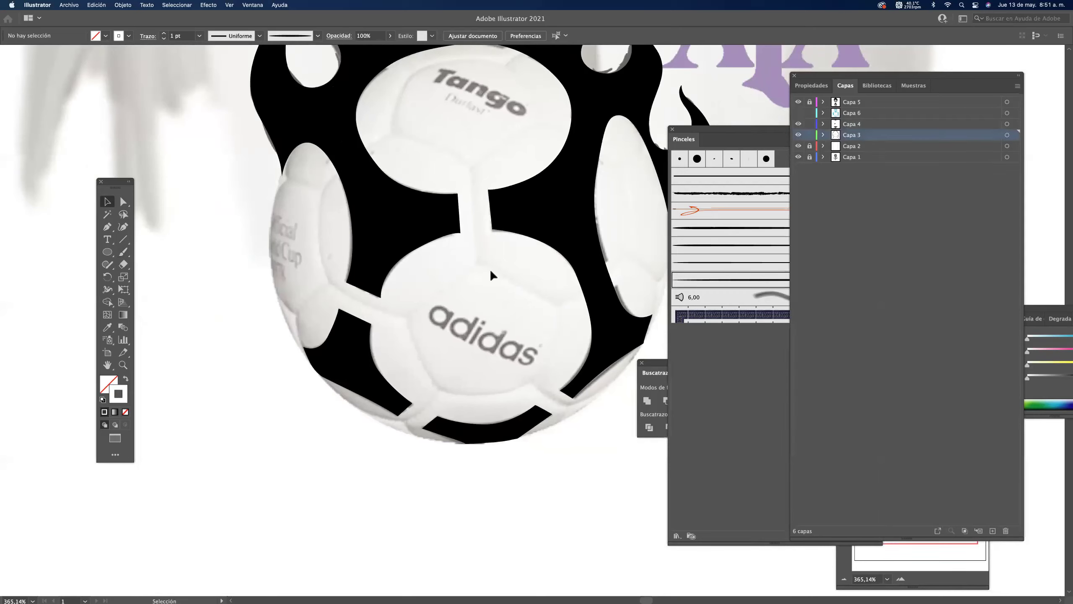
pyautogui.click(122, 253)
pyautogui.click(723, 277)
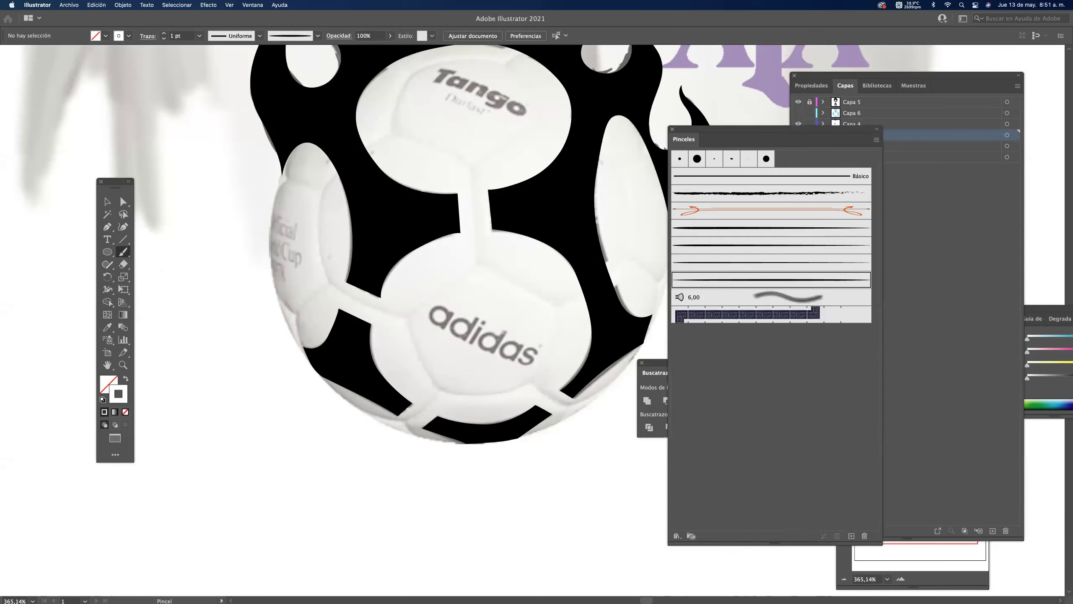
pyautogui.scroll(5, 299, 203)
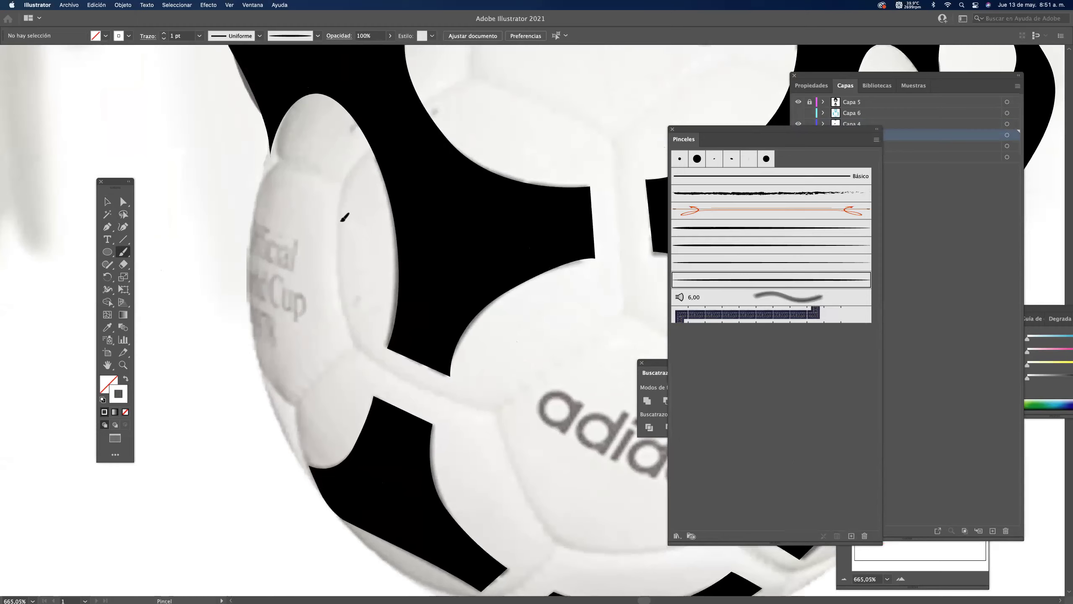
pyautogui.moveTo(365, 156)
pyautogui.mouseDown()
pyautogui.moveTo(350, 345)
pyautogui.moveTo(491, 408)
pyautogui.mouseUp()
# Paint five tapered strokes forming a pentagon around the adidas logo on the ball.
pyautogui.scroll(-3, 328, 350)
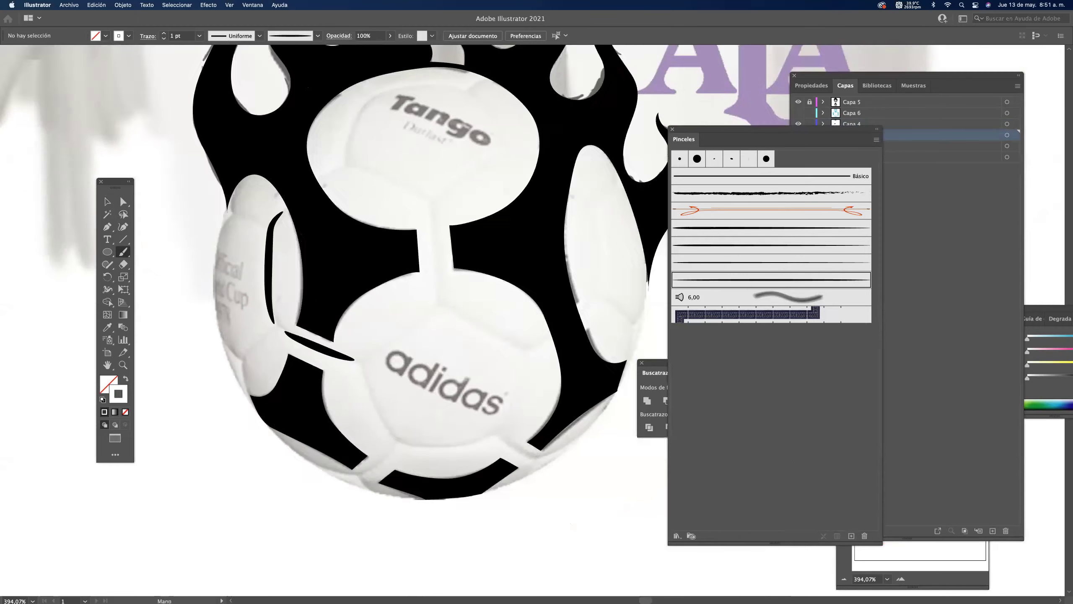
pyautogui.scroll(2, 328, 350)
pyautogui.moveTo(315, 321)
pyautogui.mouseDown()
pyautogui.moveTo(361, 420)
pyautogui.moveTo(385, 418)
pyautogui.moveTo(401, 435)
pyautogui.moveTo(380, 437)
pyautogui.moveTo(488, 426)
pyautogui.moveTo(510, 398)
pyautogui.moveTo(501, 416)
pyautogui.moveTo(533, 324)
pyautogui.mouseUp()
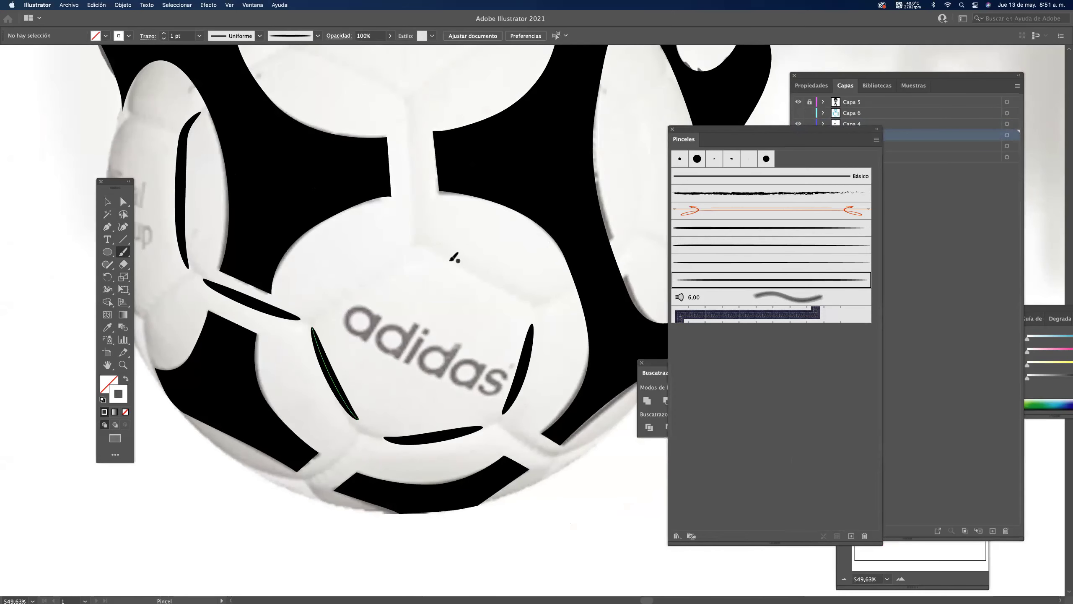
pyautogui.moveTo(435, 252); pyautogui.dragTo(530, 299)
pyautogui.moveTo(405, 252); pyautogui.dragTo(333, 304)
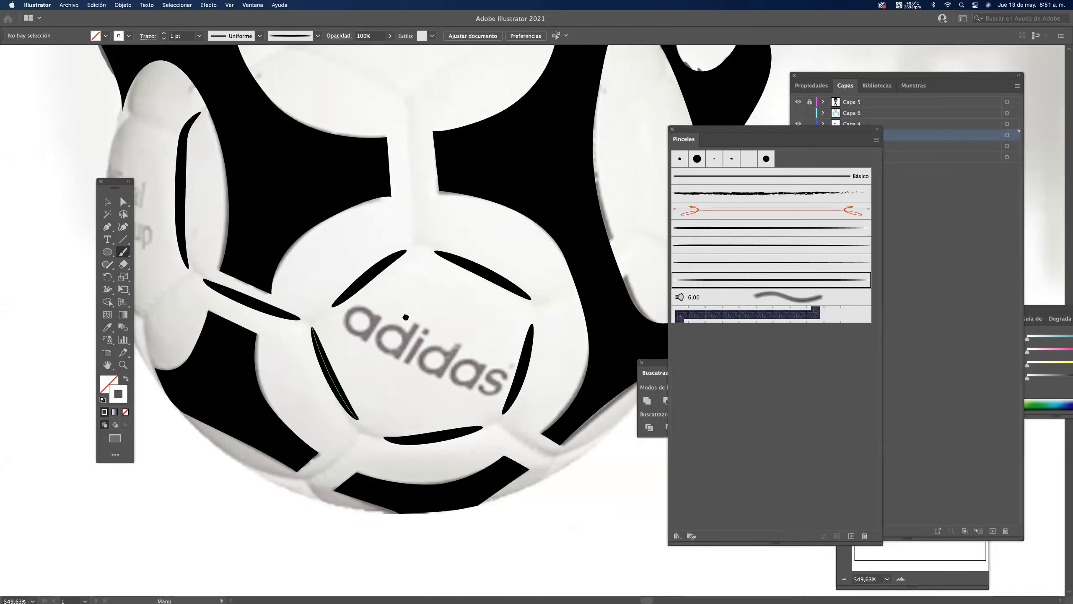
# Paint a vertical seam between the ball's two central panels and a pentagon of tapered strokes around the Tango logo.
pyautogui.scroll(5, 406, 318)
pyautogui.moveTo(397, 256); pyautogui.dragTo(412, 380)
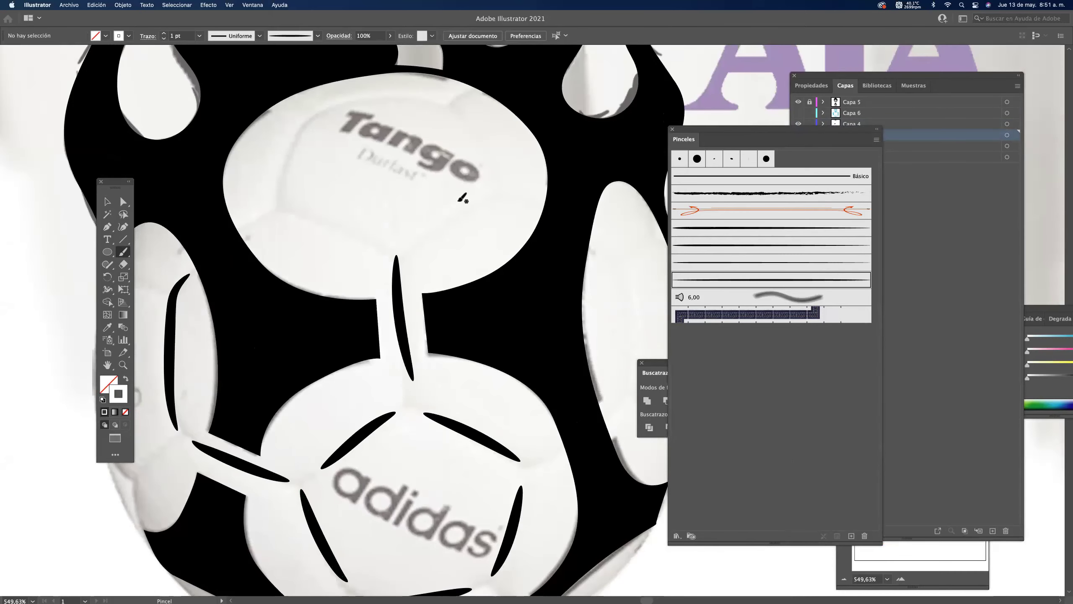
pyautogui.moveTo(499, 193); pyautogui.dragTo(410, 248)
pyautogui.moveTo(280, 205); pyautogui.dragTo(370, 248)
pyautogui.moveTo(303, 129); pyautogui.dragTo(283, 173)
pyautogui.moveTo(337, 106)
pyautogui.mouseDown()
pyautogui.moveTo(430, 105)
pyautogui.moveTo(492, 174)
pyautogui.moveTo(394, 235)
pyautogui.mouseUp()
# Add two short strokes at the bottom of the ball's right panel and replace the left panel's seam with a new curved stroke.
pyautogui.moveTo(592, 329)
pyautogui.mouseDown()
pyautogui.moveTo(439, 304)
pyautogui.moveTo(490, 304)
pyautogui.moveTo(475, 330)
pyautogui.moveTo(476, 380)
pyautogui.mouseUp()
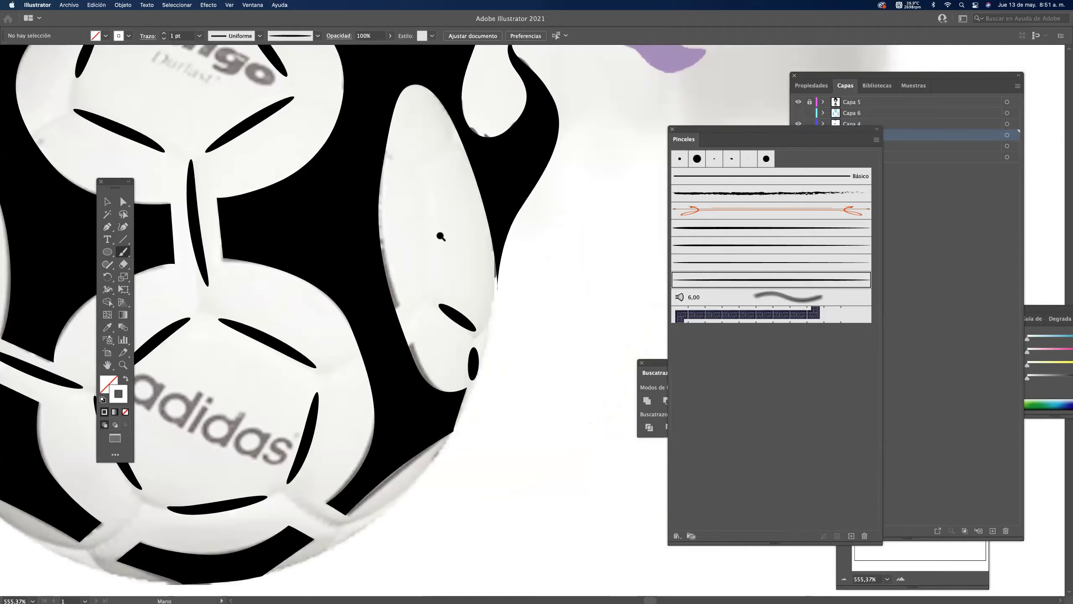
pyautogui.scroll(-5, 443, 238)
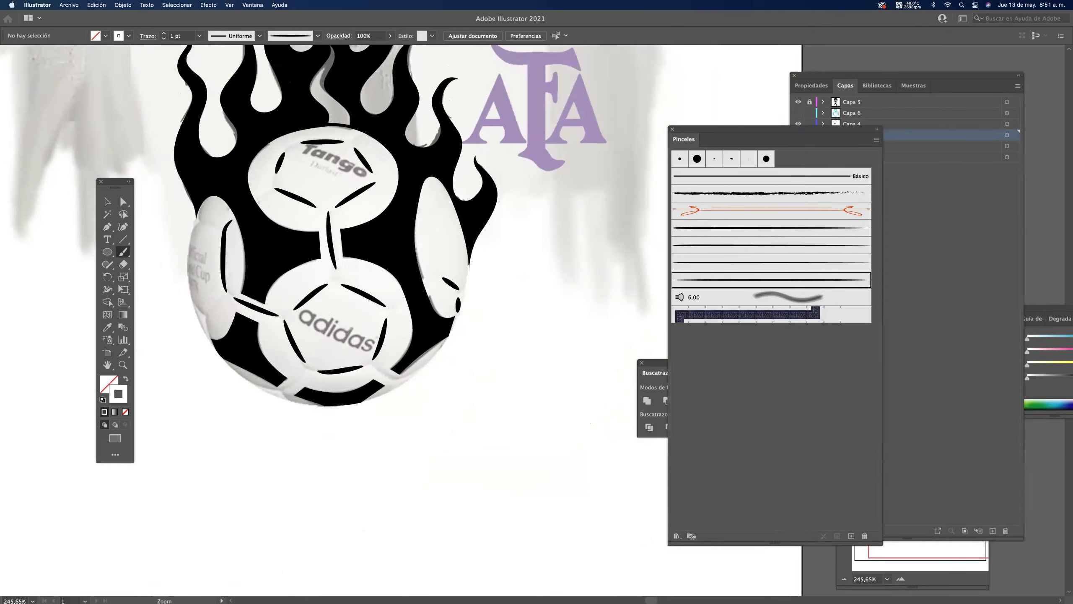
pyautogui.scroll(3, 203, 216)
pyautogui.keyDown('super'); pyautogui.click(230, 275); pyautogui.keyUp('super')
pyautogui.keyDown('super'); pyautogui.click(261, 252); pyautogui.keyUp('super')
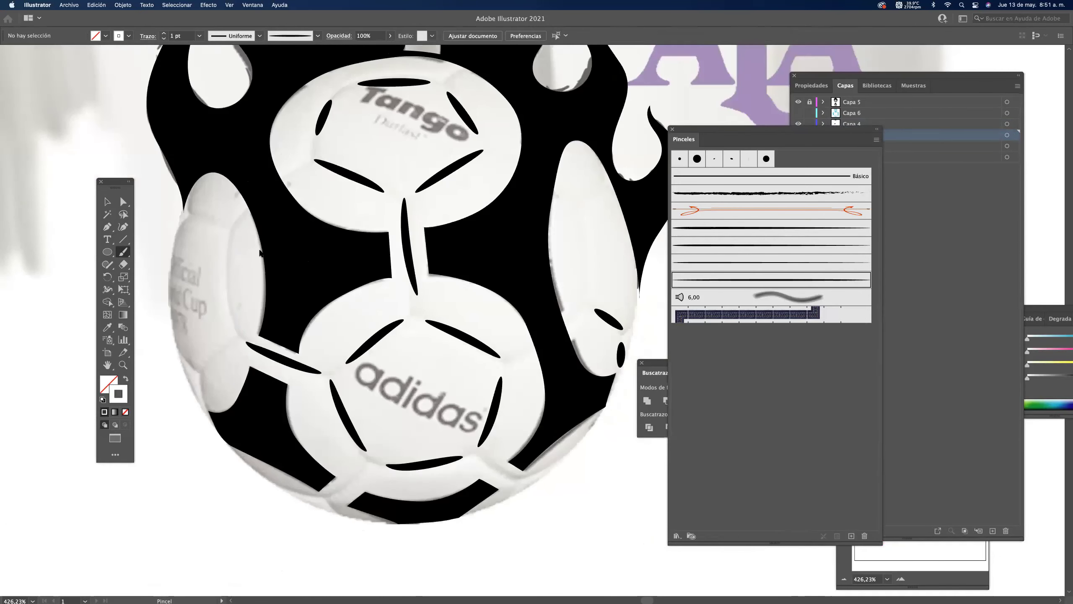
pyautogui.scroll(3, 230, 264)
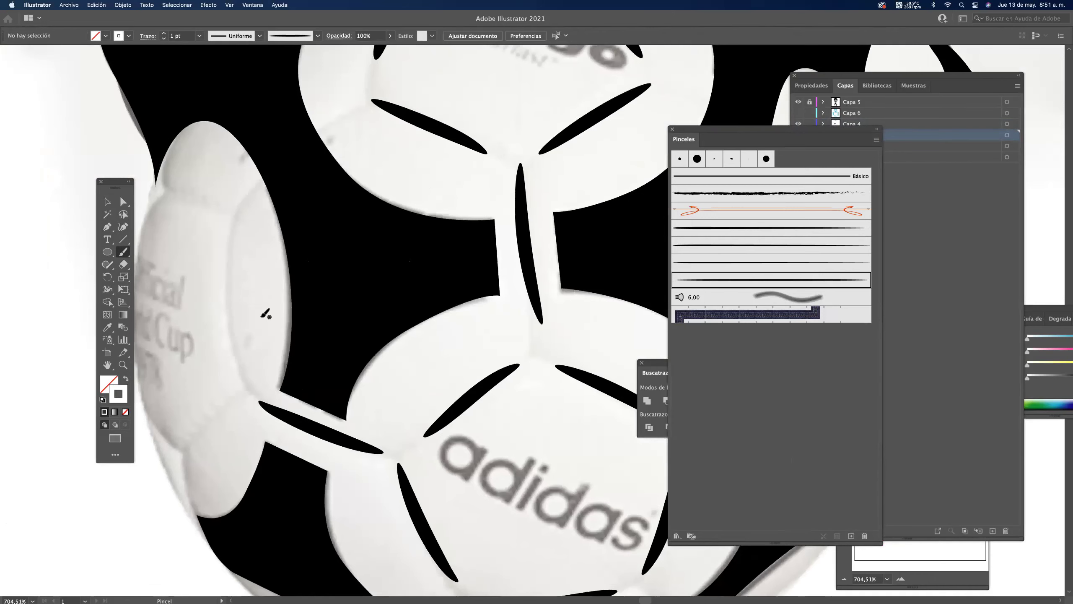
pyautogui.scroll(-3, 263, 295)
pyautogui.moveTo(199, 227); pyautogui.dragTo(204, 371)
# Paint tapered outline strokes along the ball's lower left and lower right edges.
pyautogui.scroll(-5, 325, 387)
pyautogui.hscroll(3, 325, 387)
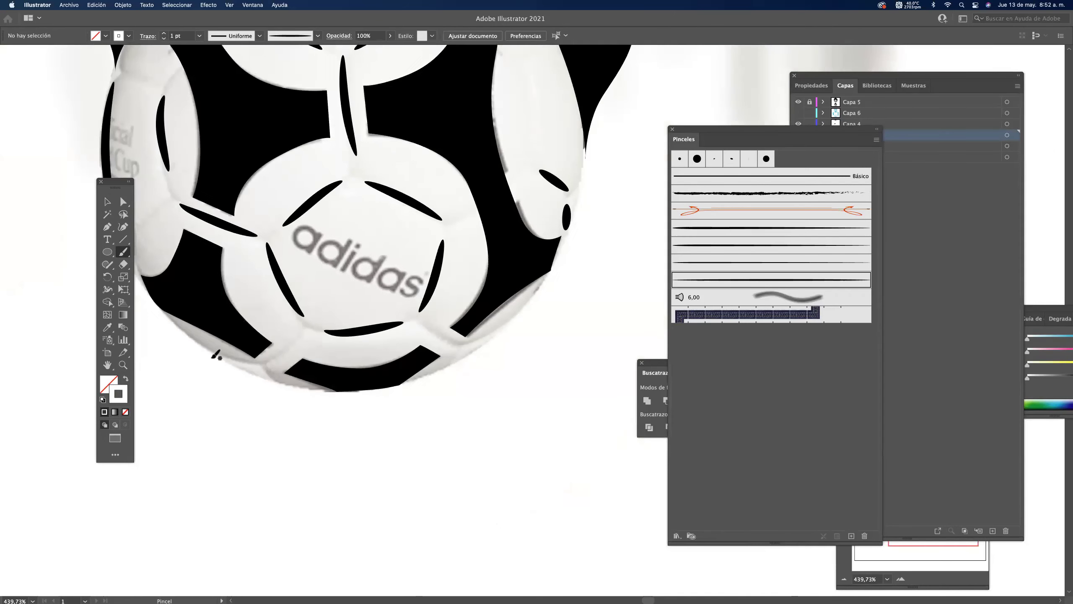
pyautogui.moveTo(189, 336); pyautogui.dragTo(276, 380)
pyautogui.moveTo(442, 366); pyautogui.dragTo(526, 303)
pyautogui.moveTo(493, 357); pyautogui.dragTo(451, 479)
pyautogui.moveTo(496, 190)
pyautogui.mouseDown()
pyautogui.moveTo(493, 207)
pyautogui.moveTo(455, 220)
pyautogui.moveTo(475, 218)
pyautogui.mouseUp()
# Hide the white veil on Capa 2 to see the photo clearly, and paint the remaining seam strokes on the ball's right panel.
pyautogui.click(900, 169)
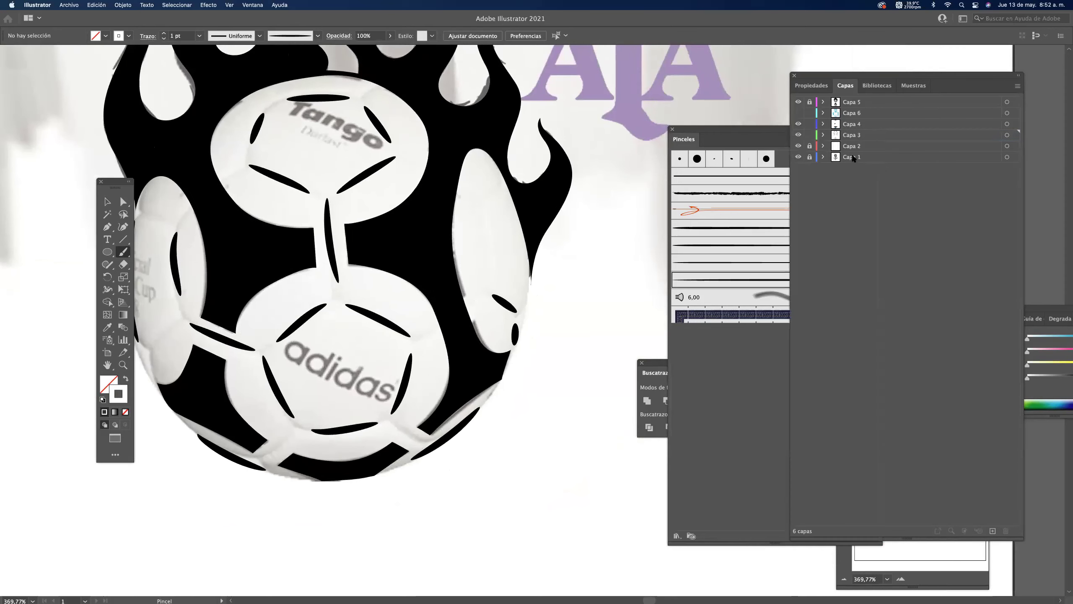
pyautogui.click(798, 146)
pyautogui.scroll(3, 488, 237)
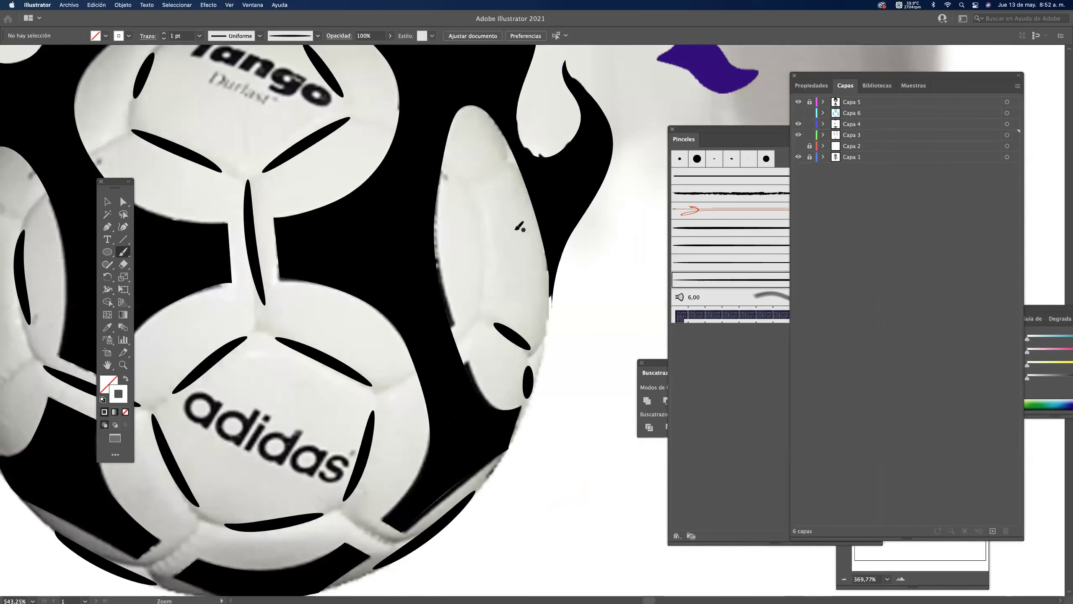
pyautogui.moveTo(471, 200); pyautogui.dragTo(485, 290)
pyautogui.moveTo(477, 182)
pyautogui.mouseDown()
pyautogui.moveTo(503, 171)
pyautogui.moveTo(468, 204)
pyautogui.mouseUp()
pyautogui.moveTo(521, 265); pyautogui.dragTo(483, 317)
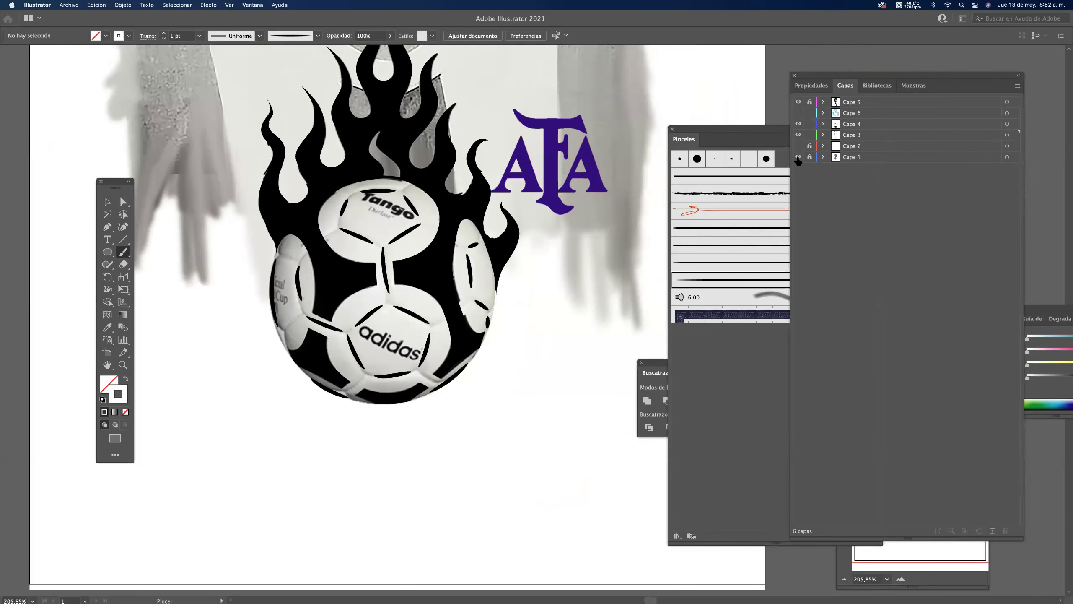
# Hide the Capa 1 photo, show Capa 6 and Capa 2, and move Capa 3 above Capa 6 so its lines cover the shading.
pyautogui.click(799, 157)
pyautogui.click(798, 113)
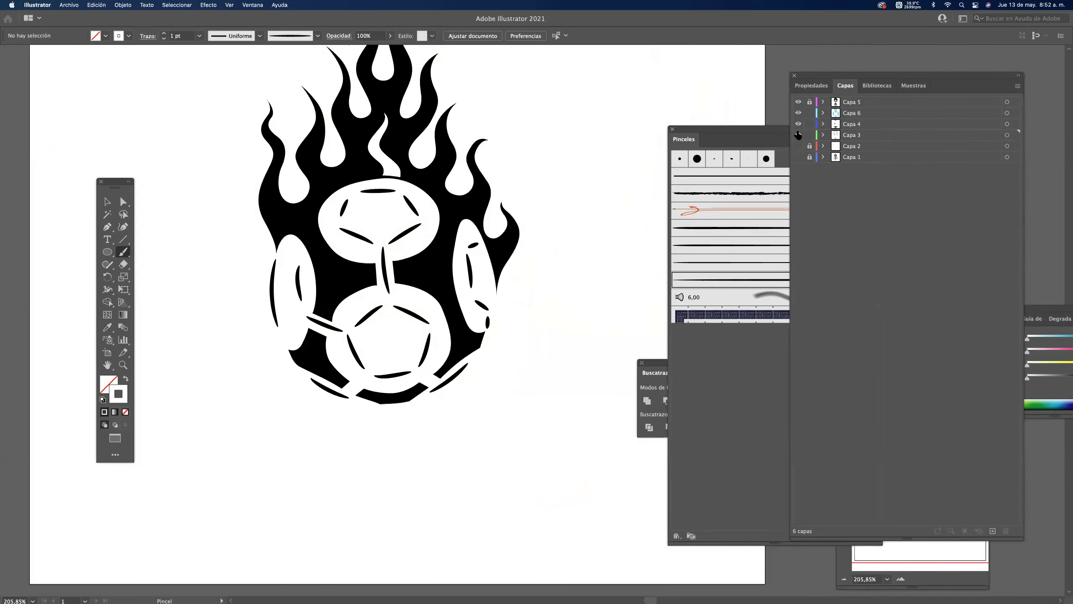
pyautogui.moveTo(798, 135); pyautogui.dragTo(798, 146)
pyautogui.moveTo(433, 290); pyautogui.dragTo(417, 290)
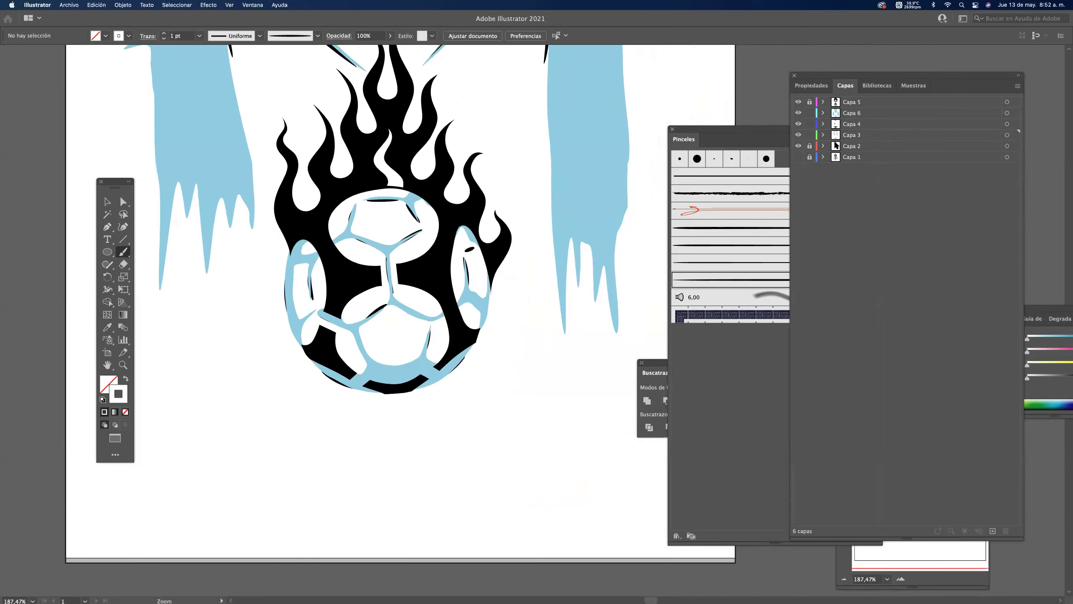
pyautogui.click(123, 202)
pyautogui.moveTo(852, 134); pyautogui.dragTo(856, 105)
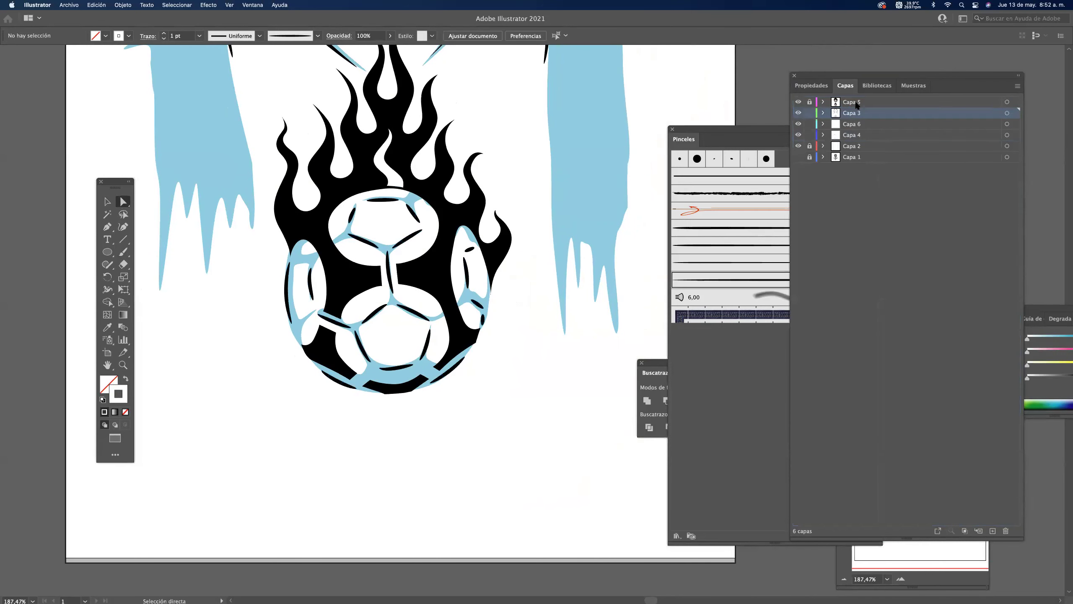
# Examine the whole artwork and compare it with and without the blue shading on Capa 6.
pyautogui.press('super+0')
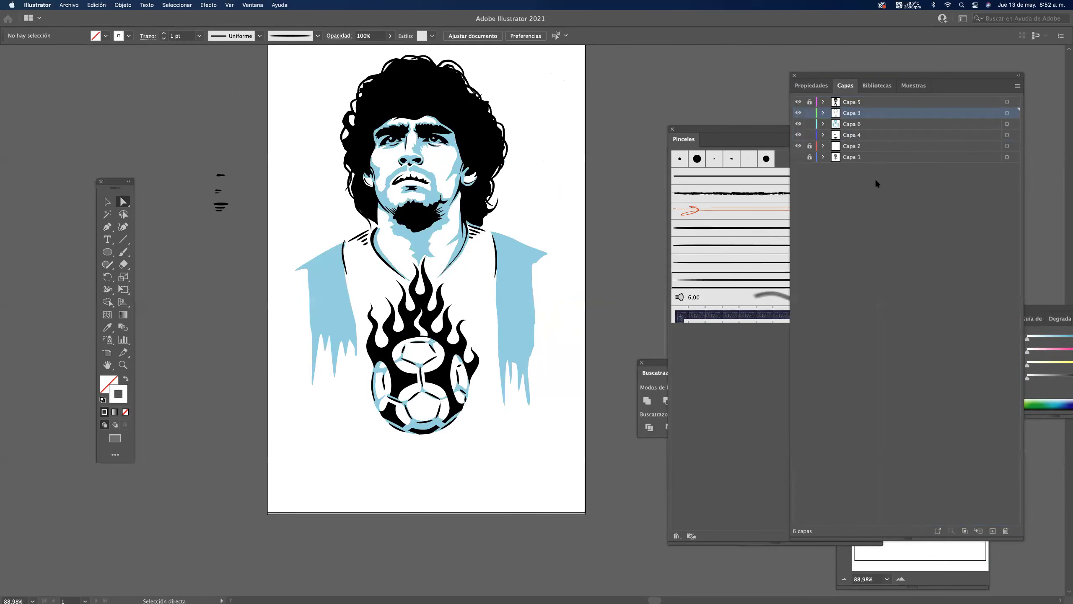
pyautogui.click(877, 183)
pyautogui.click(107, 202)
pyautogui.press('super+space')
pyautogui.moveTo(459, 167); pyautogui.dragTo(465, 189)
pyautogui.moveTo(501, 237); pyautogui.dragTo(520, 264)
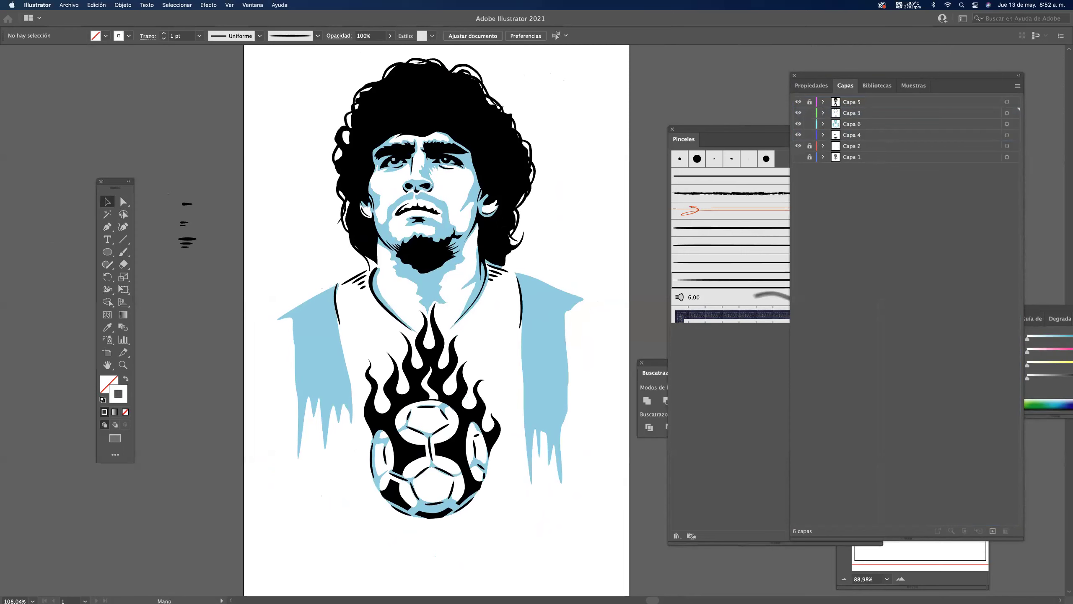
pyautogui.scroll(-2, 548, 229)
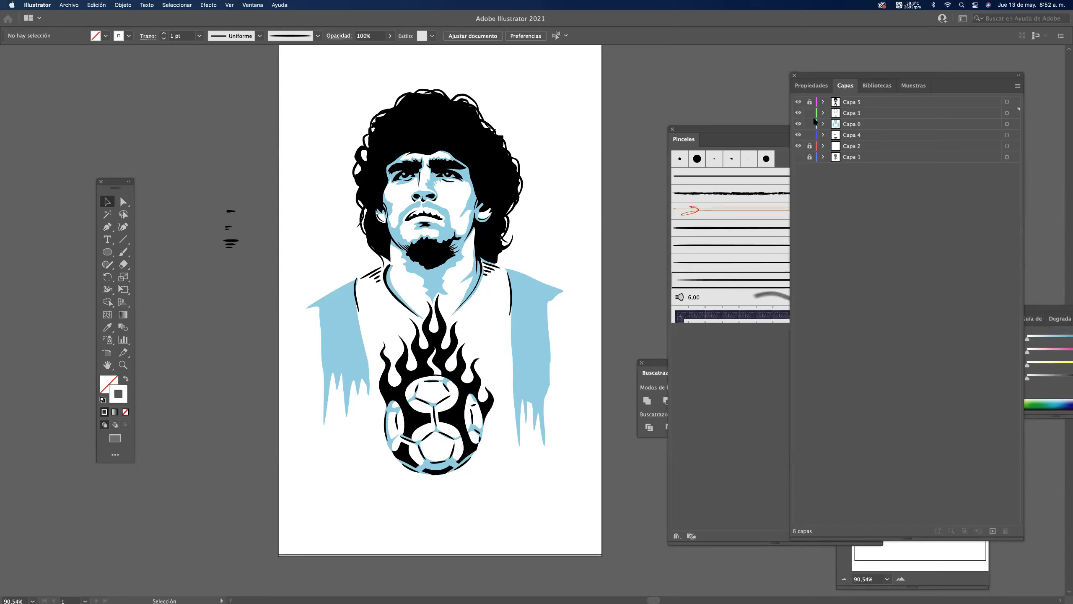
pyautogui.click(798, 123)
pyautogui.click(798, 124)
pyautogui.click(798, 123)
pyautogui.click(799, 124)
pyautogui.click(799, 124)
pyautogui.click(798, 124)
pyautogui.click(798, 124)
pyautogui.click(798, 123)
# Show the Capa 1 photo, unlock Capa 5, lock Capa 6, and group all the black line art together on Capa 5.
pyautogui.click(798, 157)
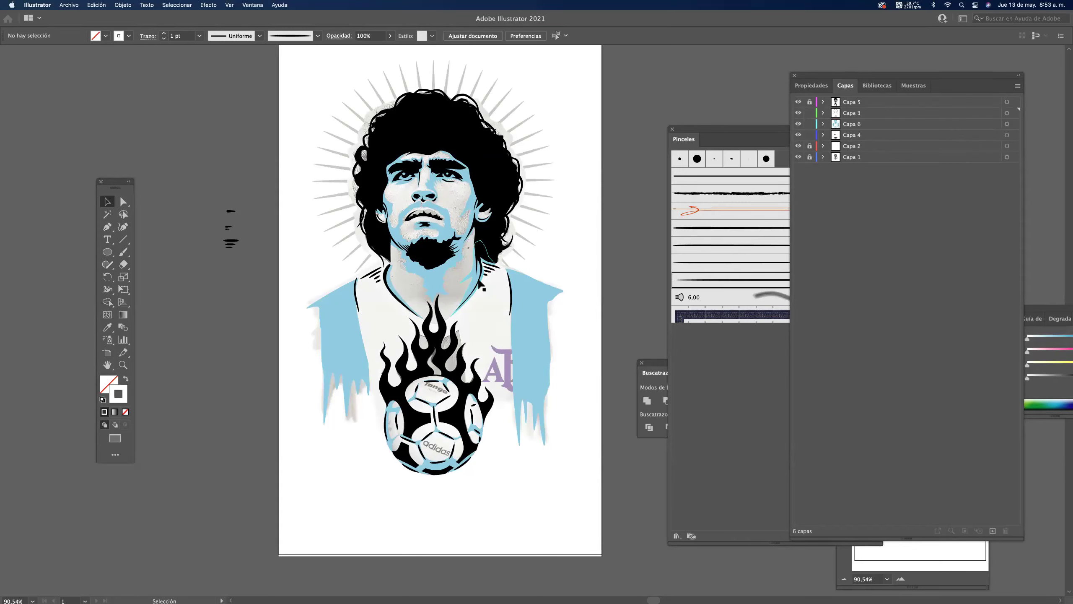
pyautogui.click(856, 113)
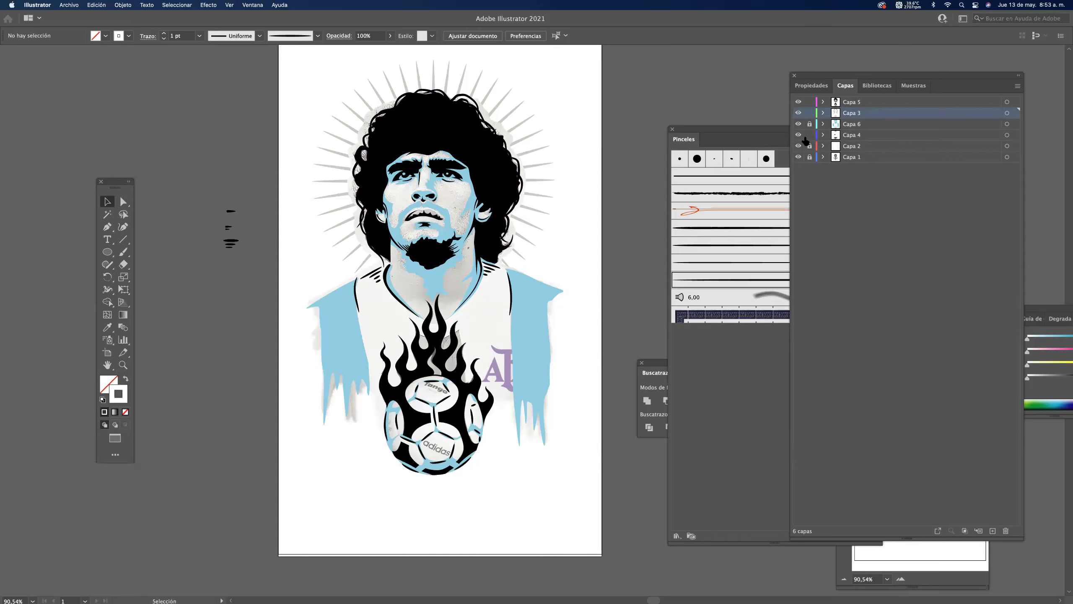
pyautogui.click(798, 135)
pyautogui.moveTo(344, 417); pyautogui.dragTo(636, 230)
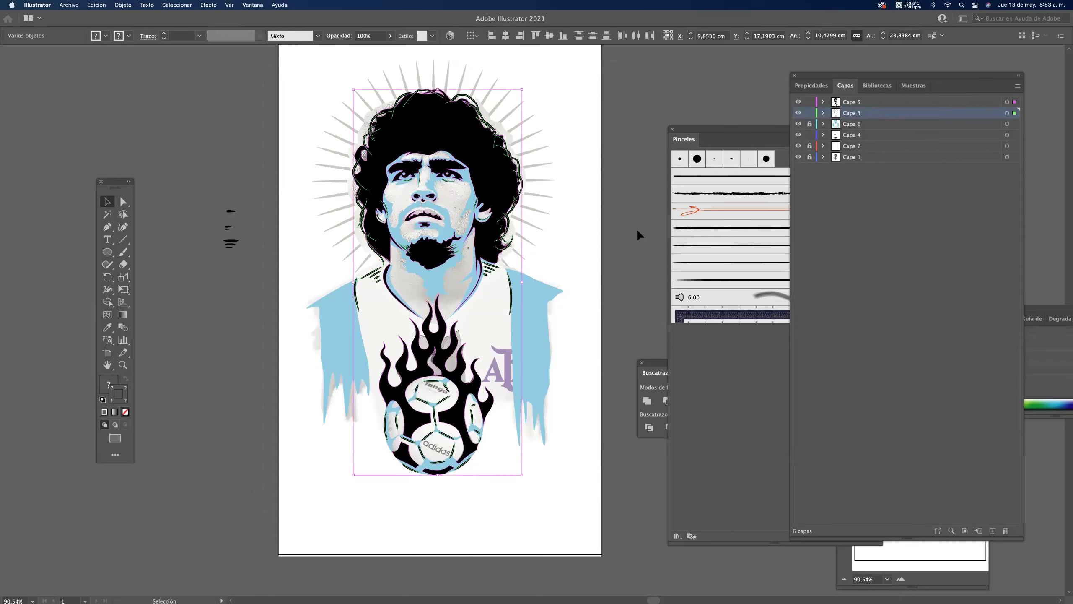
pyautogui.press('super+g')
pyautogui.press('v')
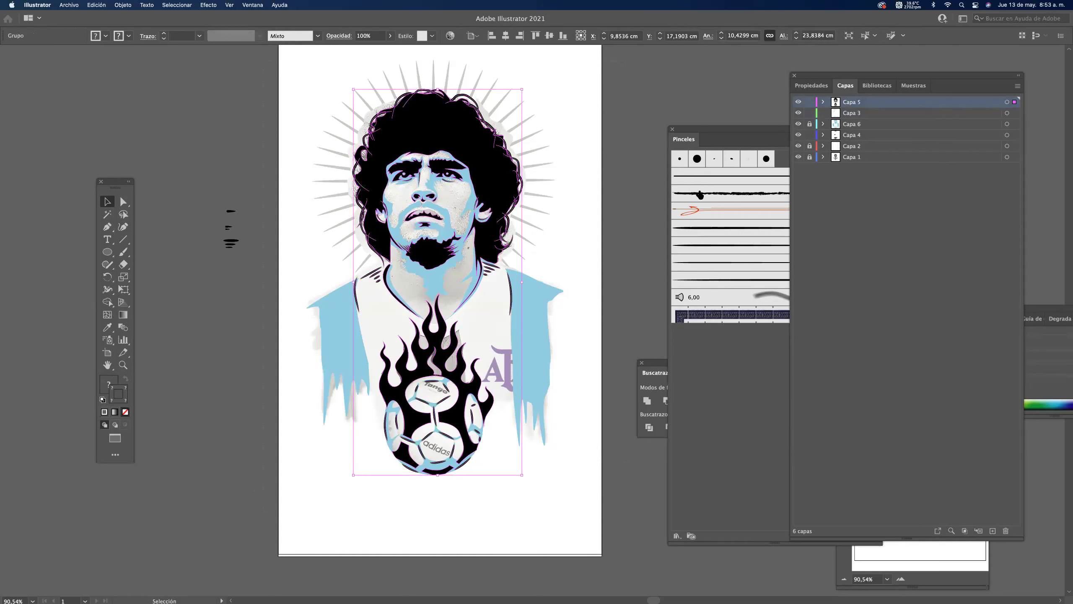
# Toggle Capa 5 and Capa 2 to check their contents, and hide Capa 6 and Capa 3, leaving Capa 5 shown.
pyautogui.click(799, 103)
pyautogui.click(798, 103)
pyautogui.click(798, 103)
pyautogui.click(798, 103)
pyautogui.click(799, 102)
pyautogui.click(798, 125)
pyautogui.click(798, 124)
pyautogui.moveTo(798, 124); pyautogui.dragTo(796, 111)
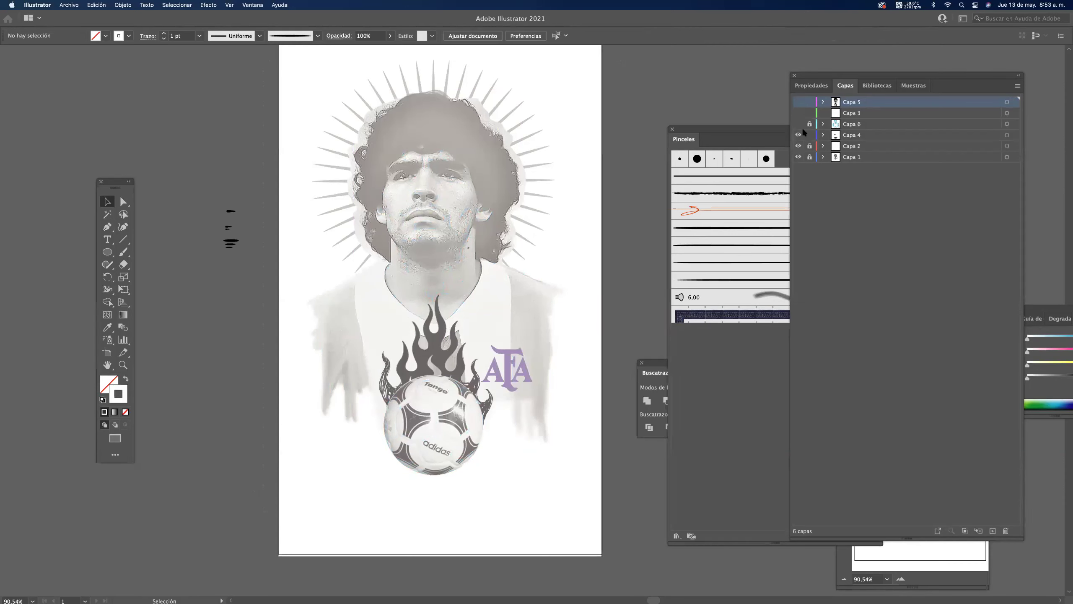
pyautogui.click(798, 146)
pyautogui.click(799, 146)
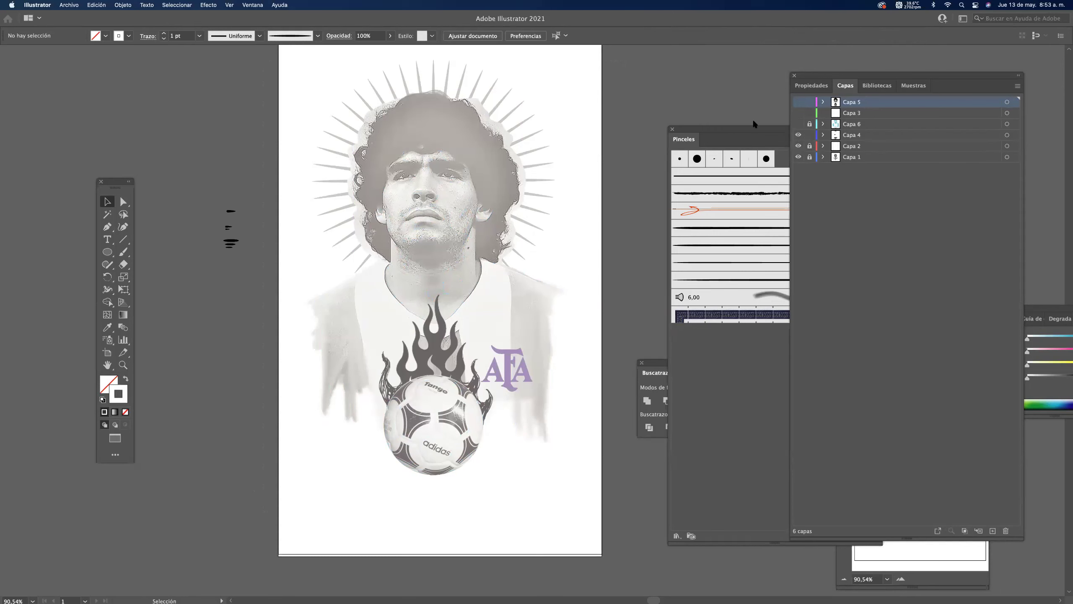
pyautogui.click(797, 103)
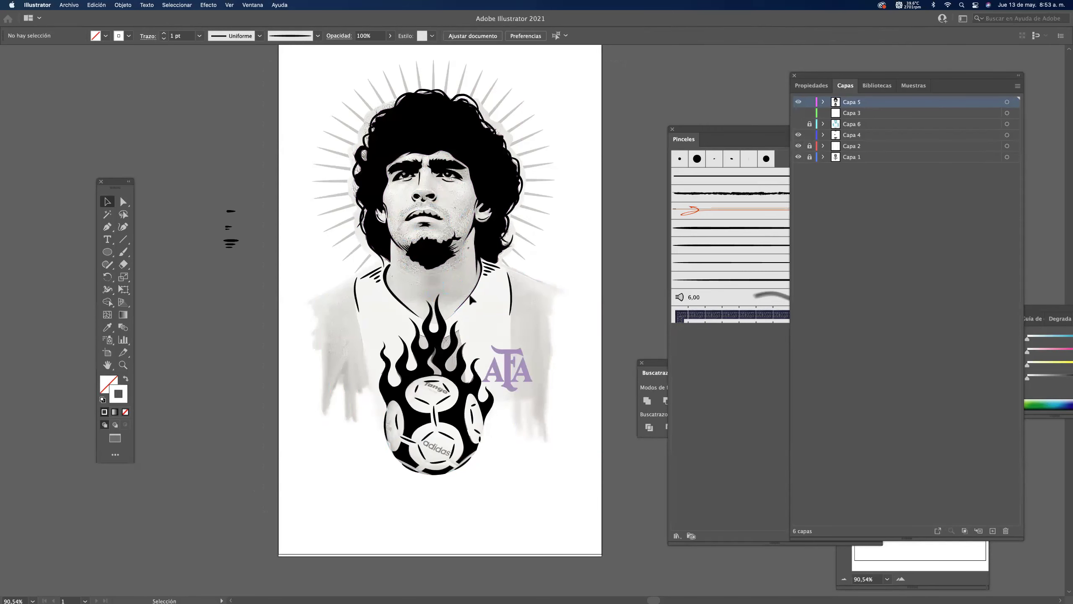
# Create a new layer and place it inside Capa 4 as a sublayer.
pyautogui.click(852, 158)
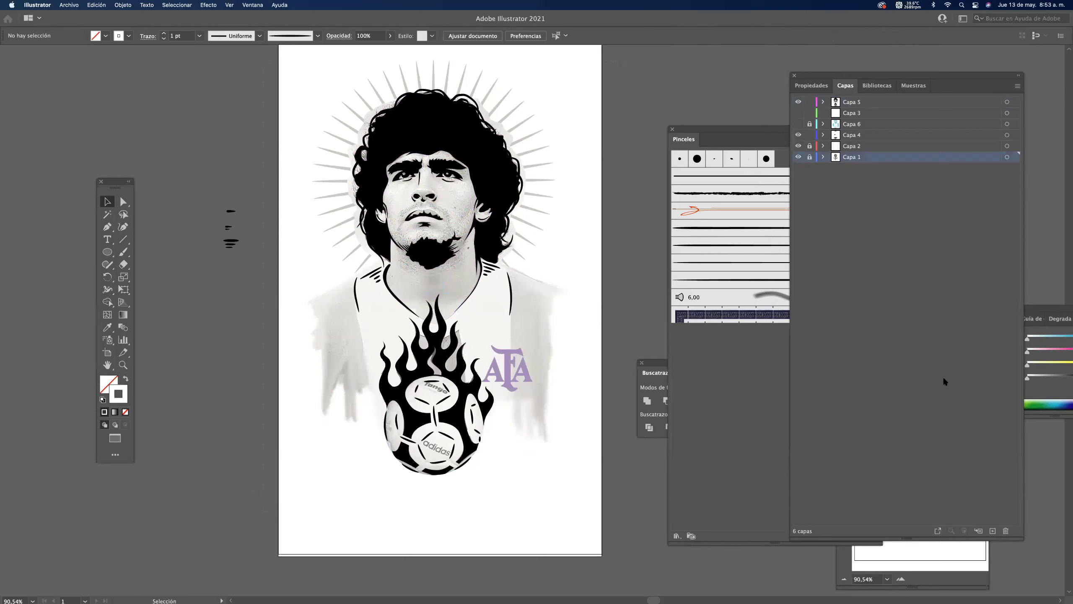
pyautogui.click(992, 531)
pyautogui.moveTo(851, 151)
pyautogui.mouseDown()
pyautogui.moveTo(851, 136)
pyautogui.moveTo(843, 146)
pyautogui.mouseUp()
# Start a Pen outline at the base of the neck on the left shoulder, using the default colours swapped to a black fill.
pyautogui.press('p')
pyautogui.moveTo(339, 294); pyautogui.dragTo(382, 321)
pyautogui.scroll(5, 408, 267)
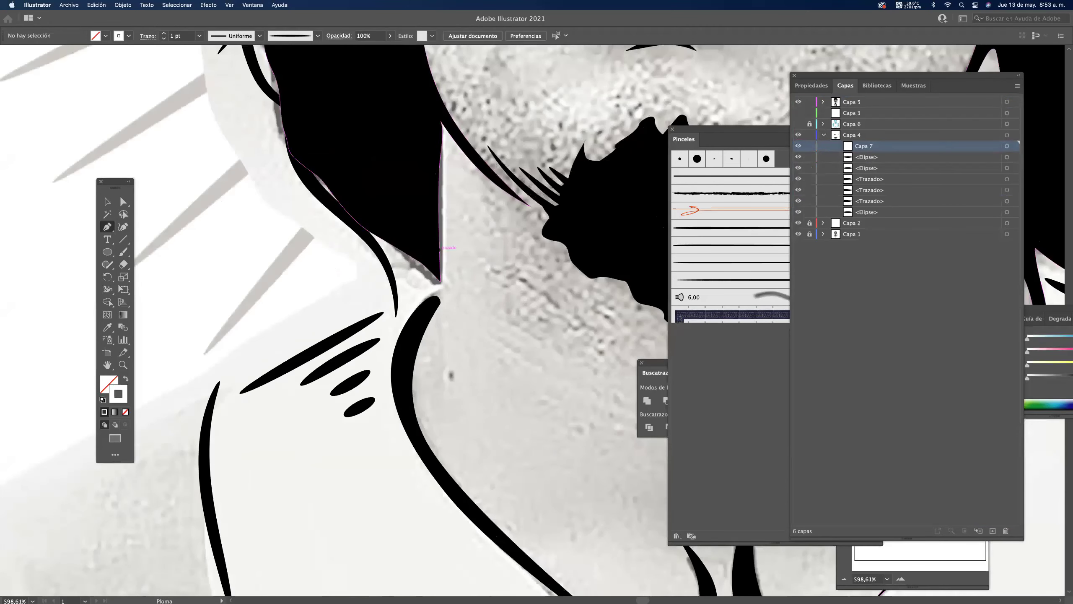
pyautogui.moveTo(414, 247); pyautogui.dragTo(355, 291)
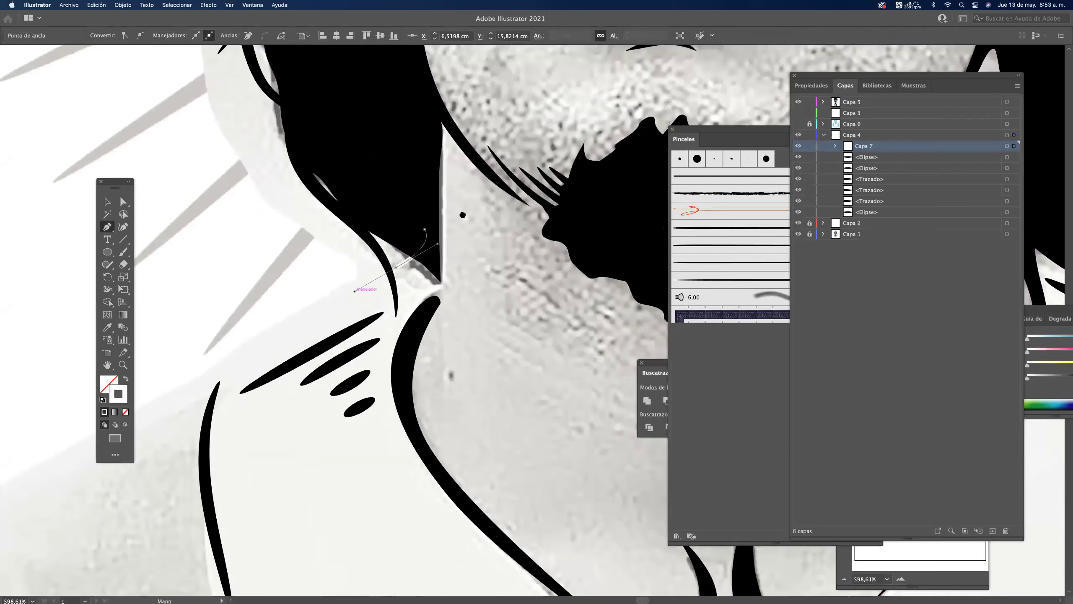
pyautogui.moveTo(304, 336); pyautogui.dragTo(470, 211)
pyautogui.click(102, 400)
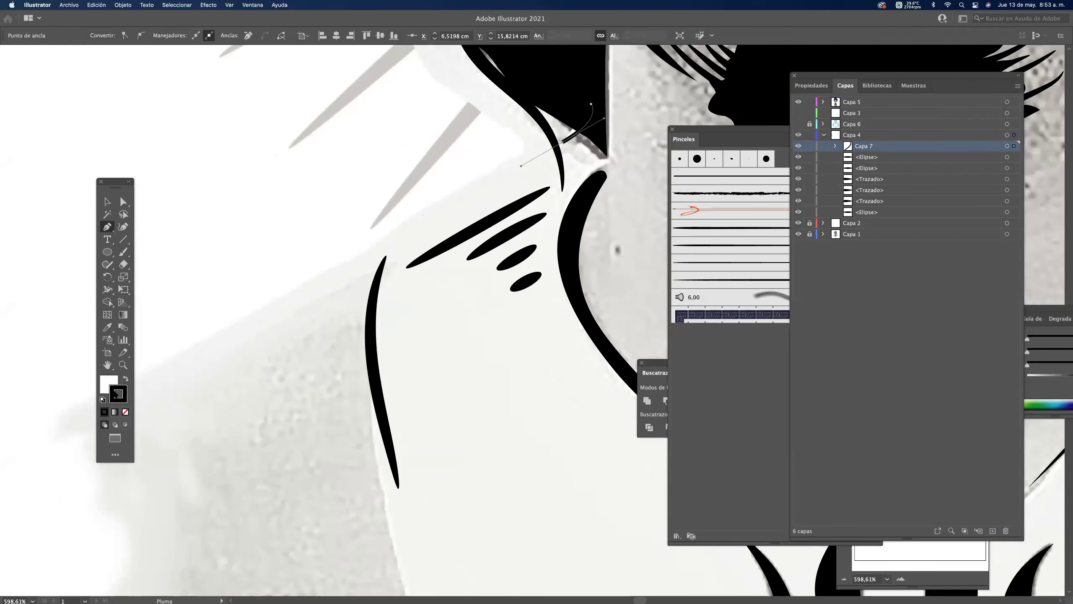
pyautogui.click(125, 380)
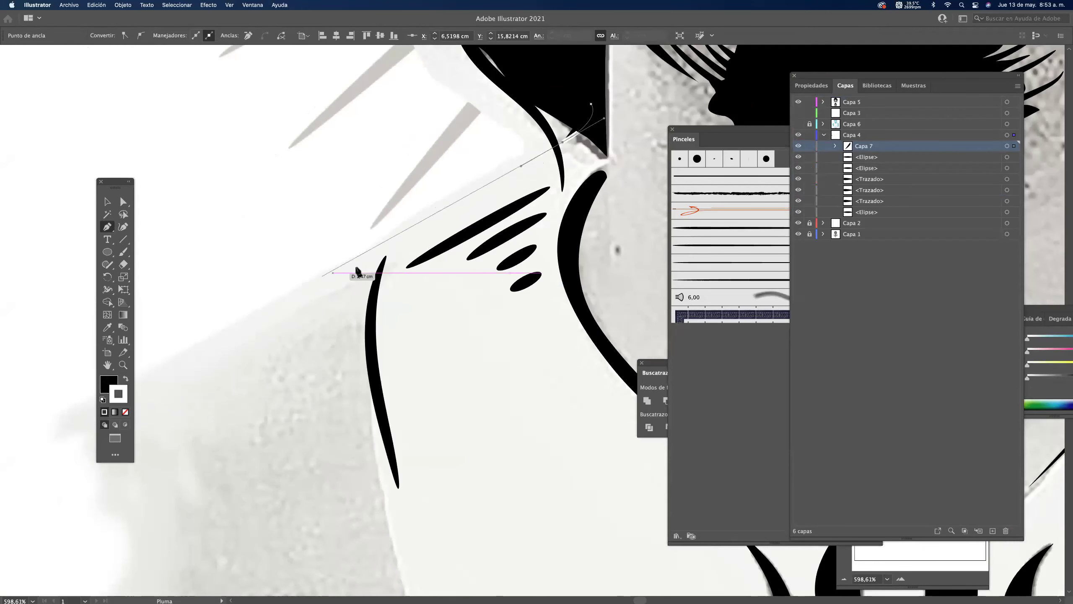
# Extend the Pen outline along the left shoulder and into wavy drips on the left sleeve, swapping to a white fill with black stroke.
pyautogui.hscroll(-5, 422, 198)
pyautogui.scroll(-4, 422, 197)
pyautogui.moveTo(302, 248); pyautogui.dragTo(315, 348)
pyautogui.moveTo(334, 320)
pyautogui.mouseDown()
pyautogui.moveTo(341, 299)
pyautogui.moveTo(391, 349)
pyautogui.moveTo(377, 329)
pyautogui.mouseUp()
pyautogui.moveTo(239, 379); pyautogui.dragTo(209, 354)
pyautogui.click(125, 378)
pyautogui.moveTo(372, 322); pyautogui.dragTo(335, 354)
pyautogui.scroll(-4, 325, 310)
pyautogui.hscroll(1, 325, 310)
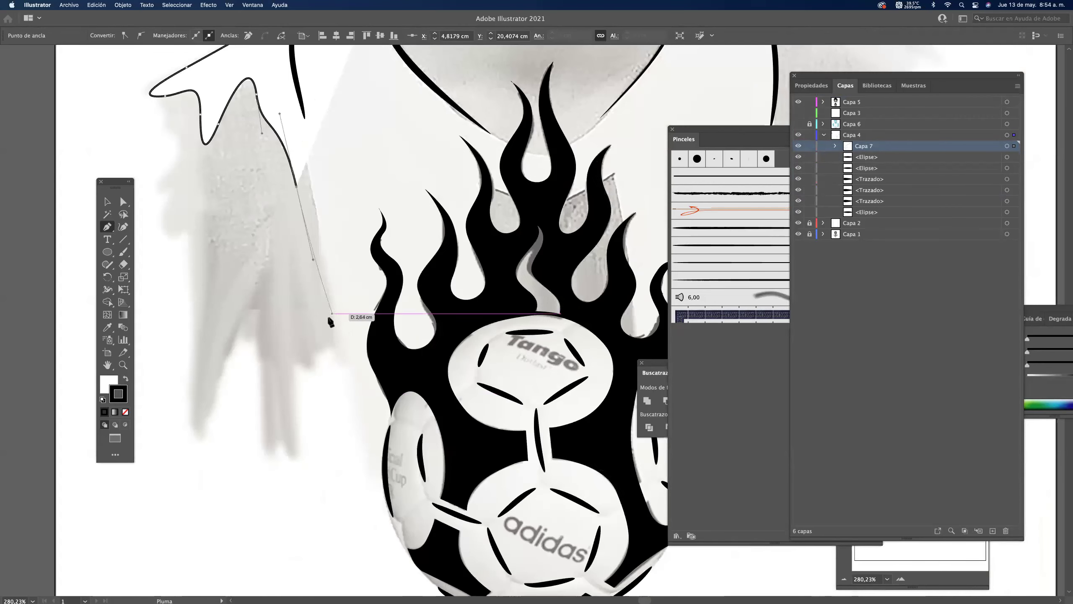
# Show Capa 6 and try to continue the outline down the left hem, around the ball and up over its right flame.
pyautogui.click(798, 124)
pyautogui.moveTo(342, 340); pyautogui.dragTo(249, 338)
pyautogui.moveTo(306, 338); pyautogui.dragTo(359, 485)
pyautogui.press('super+z')
pyautogui.press('super+z')
pyautogui.moveTo(364, 486); pyautogui.dragTo(362, 287)
pyautogui.moveTo(433, 306); pyautogui.dragTo(486, 307)
pyautogui.moveTo(378, 325); pyautogui.dragTo(398, 361)
pyautogui.click(488, 420)
pyautogui.moveTo(491, 420); pyautogui.dragTo(276, 418)
pyautogui.moveTo(439, 388); pyautogui.dragTo(475, 356)
pyautogui.moveTo(507, 289); pyautogui.dragTo(506, 349)
pyautogui.scroll(3, 515, 250)
pyautogui.hscroll(1, 516, 249)
pyautogui.moveTo(522, 313); pyautogui.dragTo(528, 265)
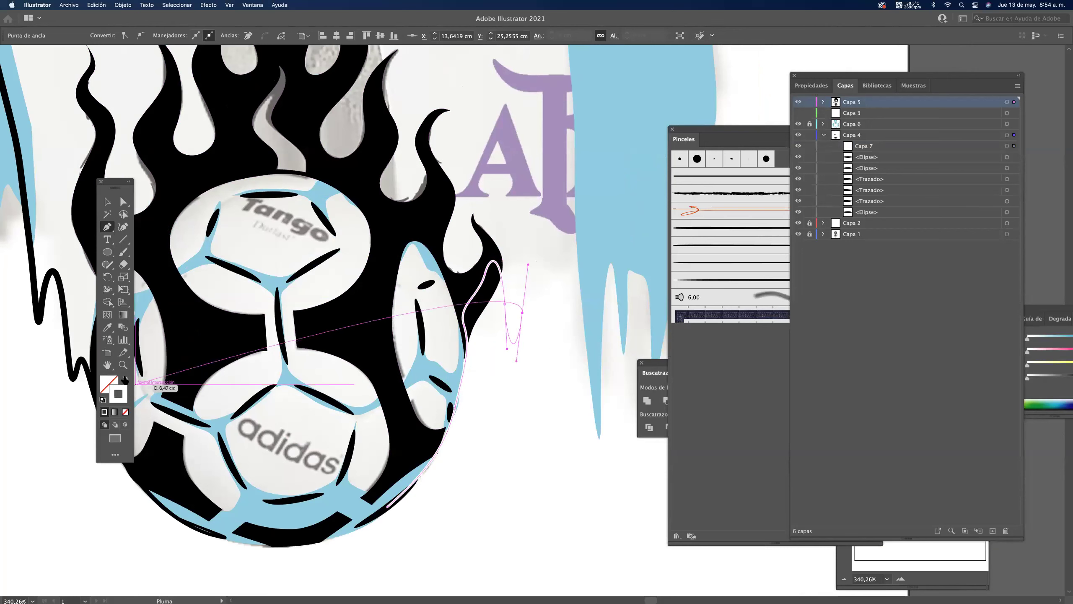
# Undo the outline points around the flame, ball and hem, back to the drips on the left sleeve.
pyautogui.press('super+z')
pyautogui.press('super+z')
pyautogui.press('super+z')
pyautogui.press('super+z')
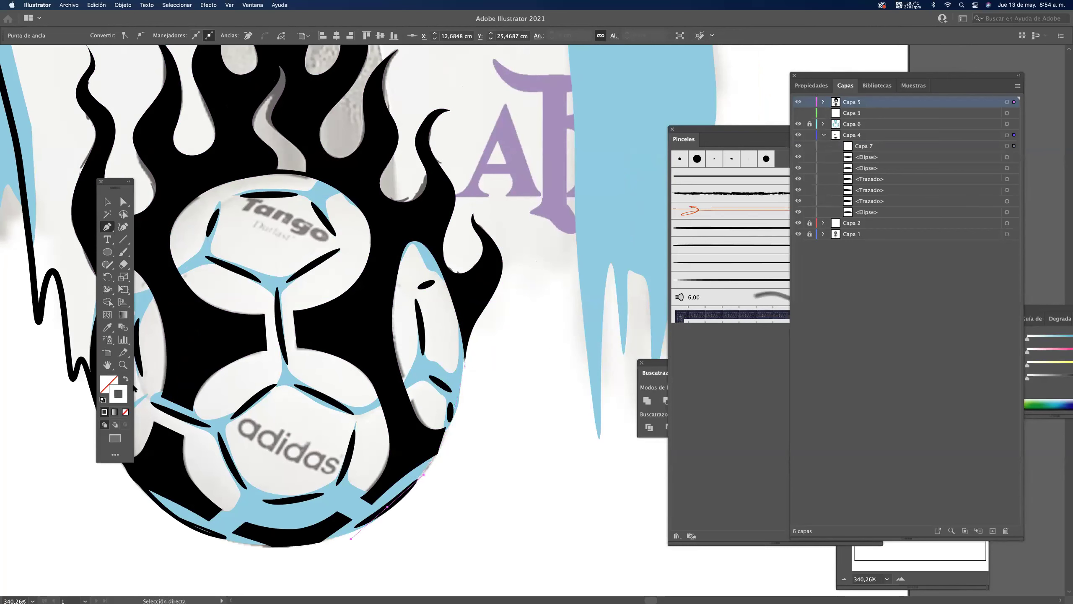
pyautogui.press('super+z')
pyautogui.press('super+z')
pyautogui.press('super+z')
pyautogui.press('super+z')
pyautogui.press('super+z')
pyautogui.press('super+z')
pyautogui.press('super+z')
pyautogui.press('super+z')
pyautogui.press('super+z')
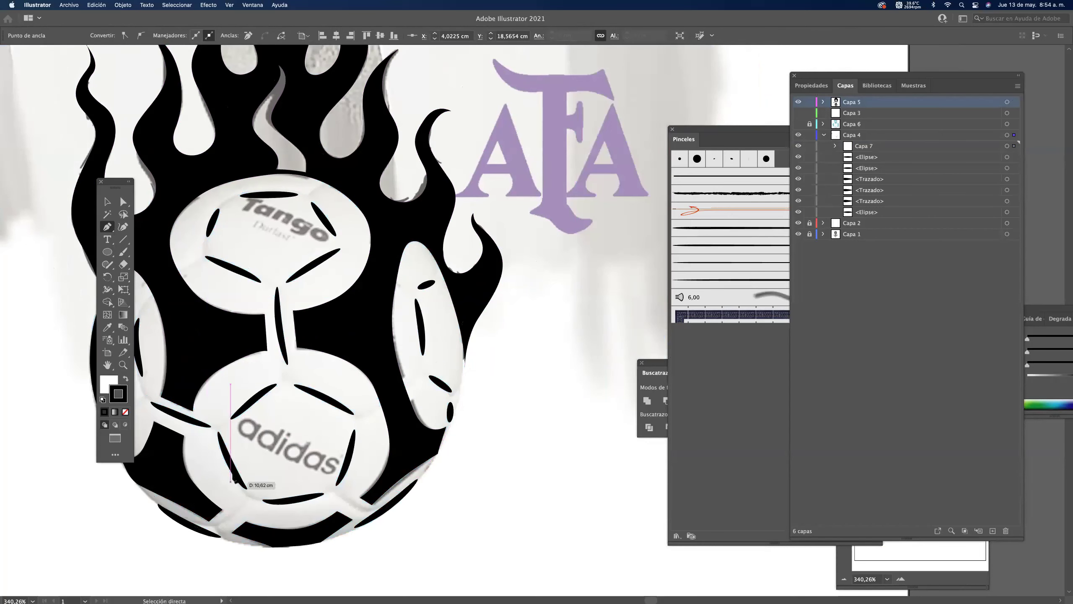
# Lock Capa 5, show Capa 6, and continue the outline down the left sleeve to the ragged hem beside the ball.
pyautogui.moveTo(366, 346); pyautogui.dragTo(177, 371)
pyautogui.moveTo(261, 234); pyautogui.dragTo(316, 263)
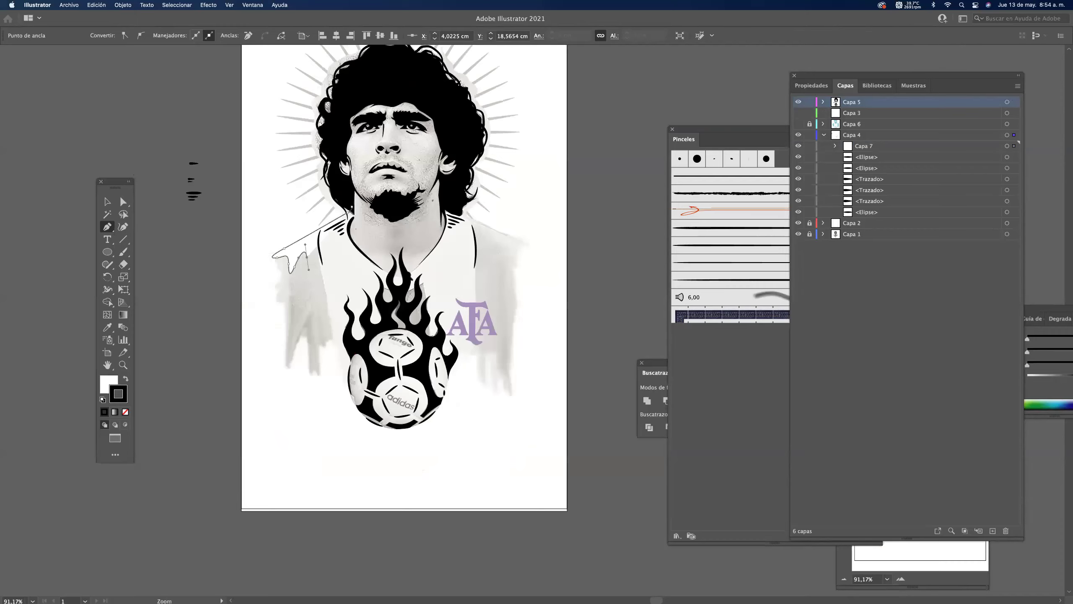
pyautogui.scroll(3, 312, 257)
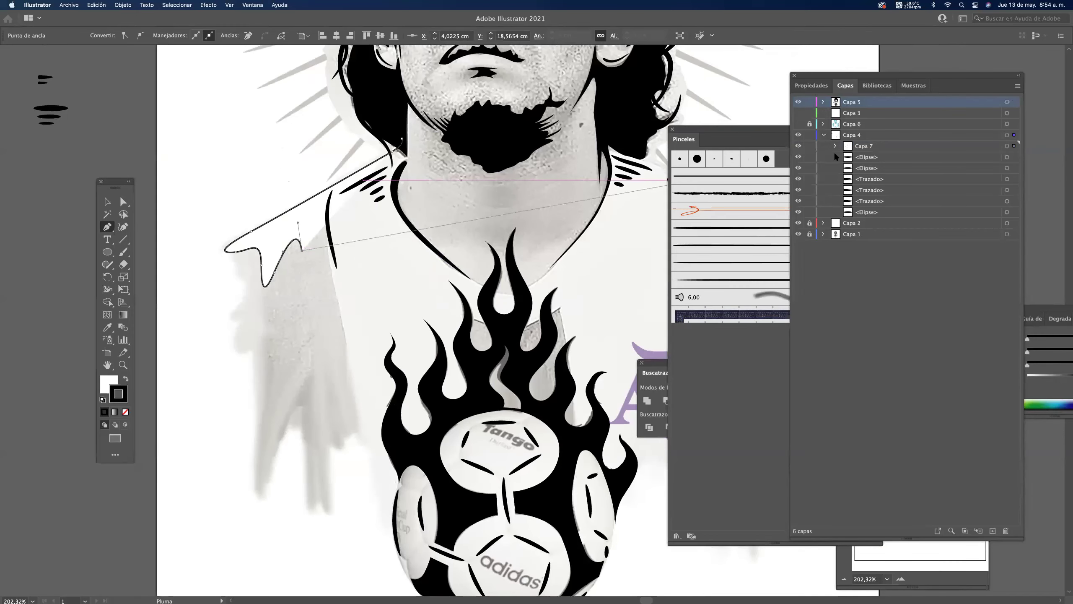
pyautogui.click(809, 102)
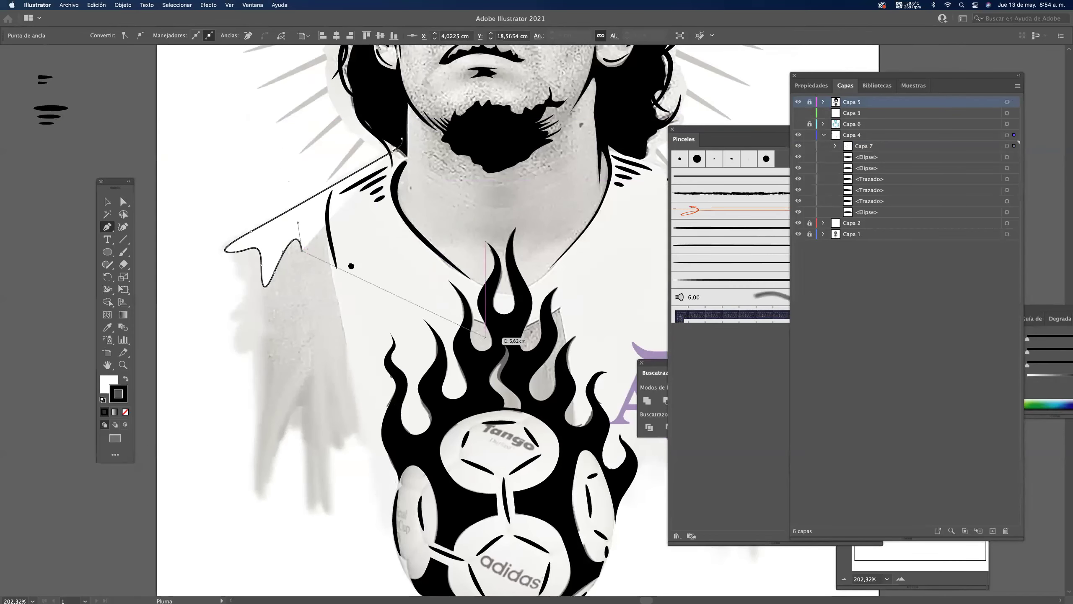
pyautogui.scroll(-5, 313, 207)
pyautogui.moveTo(301, 159); pyautogui.dragTo(335, 194)
pyautogui.moveTo(352, 253); pyautogui.dragTo(358, 289)
pyautogui.click(799, 124)
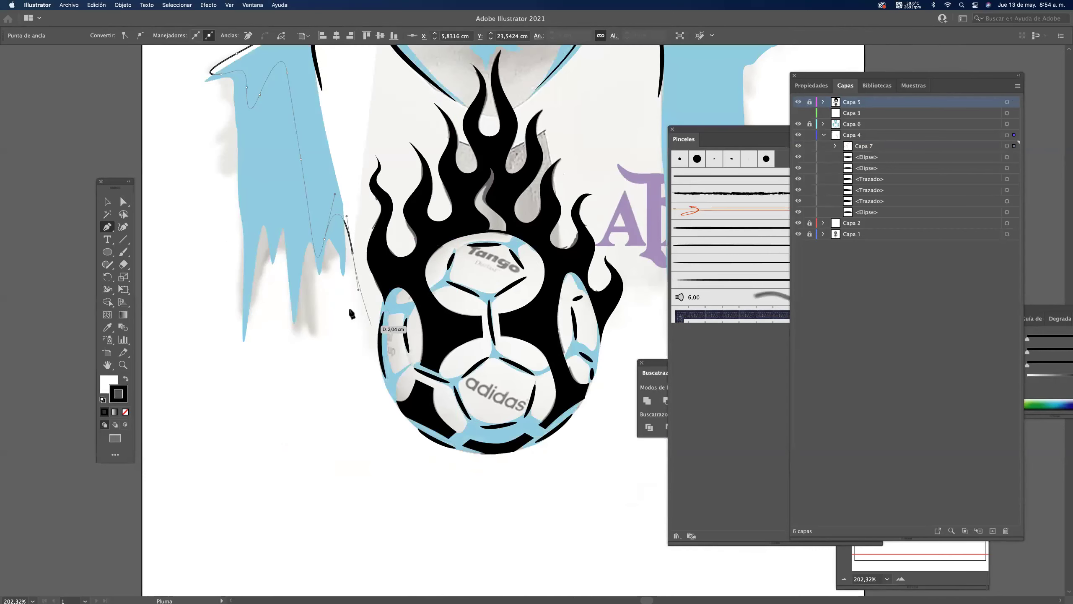
pyautogui.moveTo(368, 312); pyautogui.dragTo(370, 304)
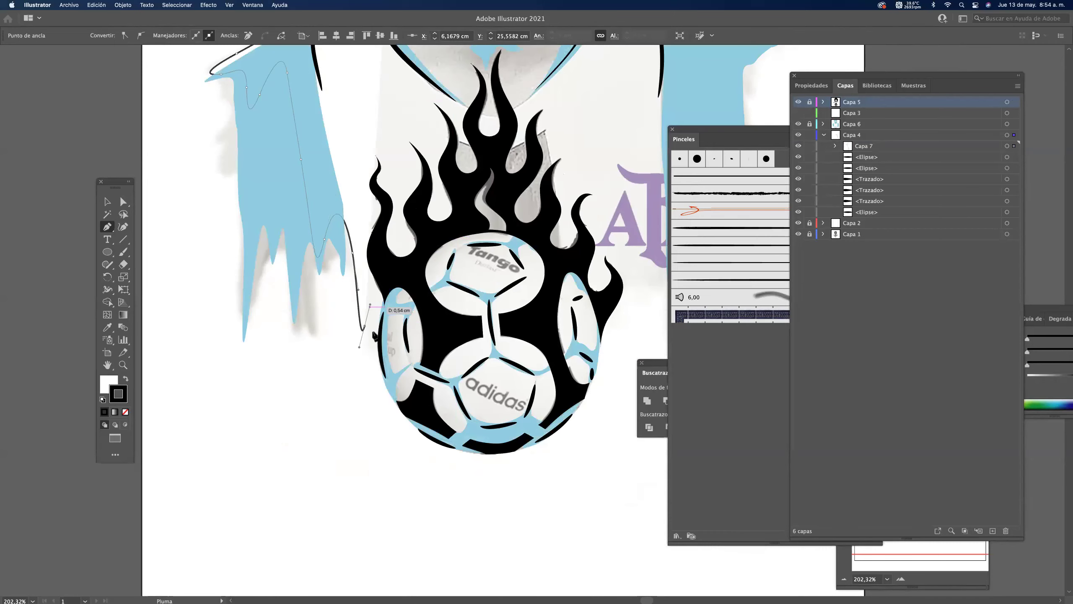
pyautogui.moveTo(373, 352); pyautogui.dragTo(377, 376)
pyautogui.press('super+z')
pyautogui.press('super+space')
# Continue the outline around the ball's lower edge, through the right hem drips and up the blue sleeve to the right shoulder.
pyautogui.moveTo(367, 328); pyautogui.dragTo(385, 352)
pyautogui.moveTo(404, 424); pyautogui.dragTo(422, 456)
pyautogui.moveTo(467, 492); pyautogui.dragTo(291, 423)
pyautogui.moveTo(394, 413); pyautogui.dragTo(437, 395)
pyautogui.moveTo(471, 350); pyautogui.dragTo(486, 321)
pyautogui.moveTo(498, 275); pyautogui.dragTo(498, 247)
pyautogui.moveTo(500, 223); pyautogui.dragTo(532, 167)
pyautogui.moveTo(541, 216); pyautogui.dragTo(513, 397)
pyautogui.click(527, 350)
pyautogui.moveTo(515, 334); pyautogui.dragTo(506, 319)
pyautogui.click(501, 314)
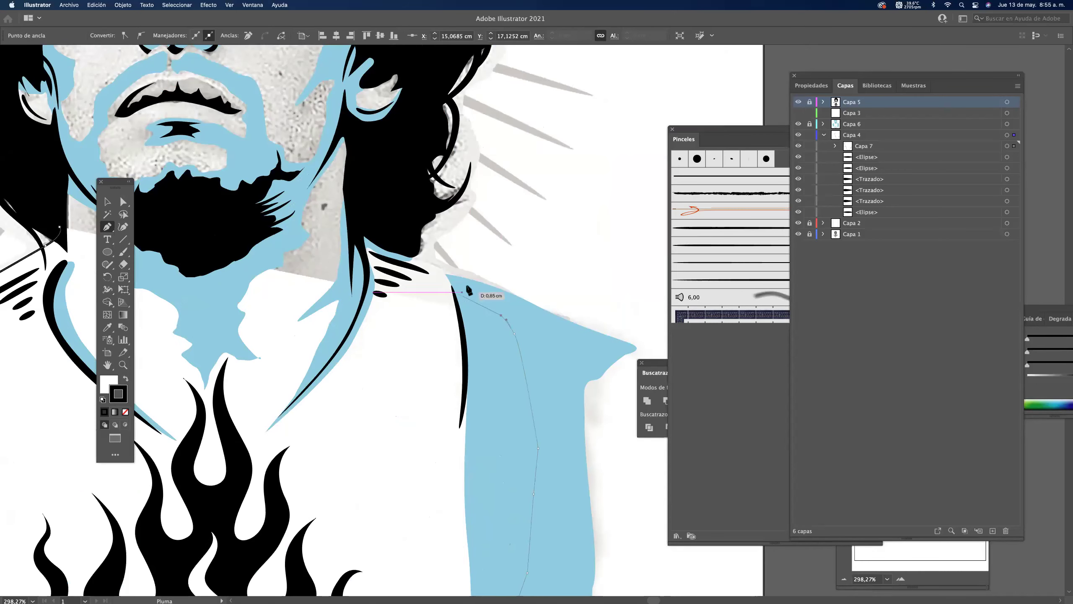
# Run the outline from the right shoulder up inside the right side of the hair to above the forehead.
pyautogui.moveTo(454, 277)
pyautogui.mouseDown()
pyautogui.moveTo(422, 260)
pyautogui.moveTo(383, 213)
pyautogui.moveTo(461, 355)
pyautogui.mouseUp()
pyautogui.click(383, 183)
pyautogui.click(479, 308)
pyautogui.click(497, 264)
pyautogui.click(497, 233)
pyautogui.click(496, 205)
pyautogui.click(480, 172)
pyautogui.moveTo(481, 172); pyautogui.dragTo(589, 295)
pyautogui.click(550, 206)
pyautogui.click(508, 141)
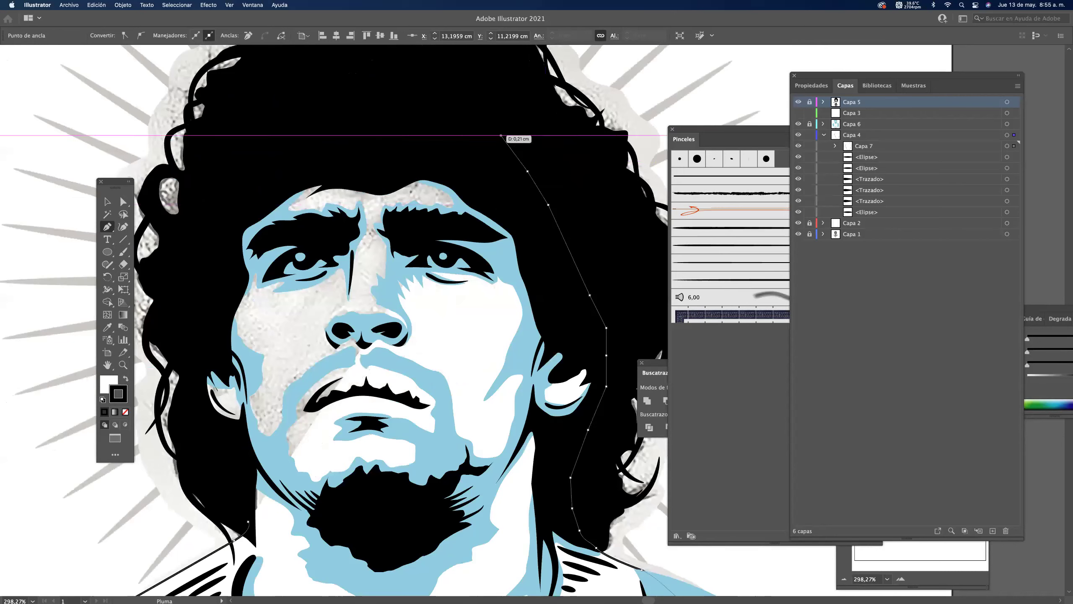
# Carry the outline across the hair and down its left side, closing the silhouette at the base of the neck.
pyautogui.click(449, 136)
pyautogui.click(347, 135)
pyautogui.click(306, 136)
pyautogui.click(218, 212)
pyautogui.moveTo(198, 250); pyautogui.dragTo(198, 293)
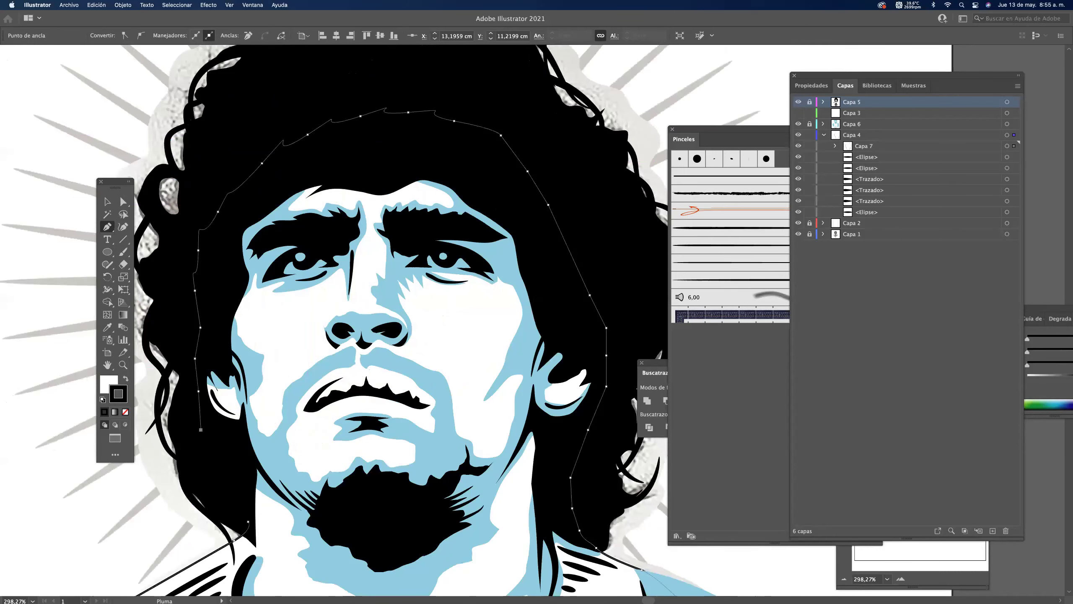
pyautogui.click(248, 521)
# Select the closed silhouette and try swapping its fill and stroke colours.
pyautogui.moveTo(389, 228); pyautogui.dragTo(321, 228)
pyautogui.moveTo(256, 404); pyautogui.dragTo(296, 264)
pyautogui.press('a')
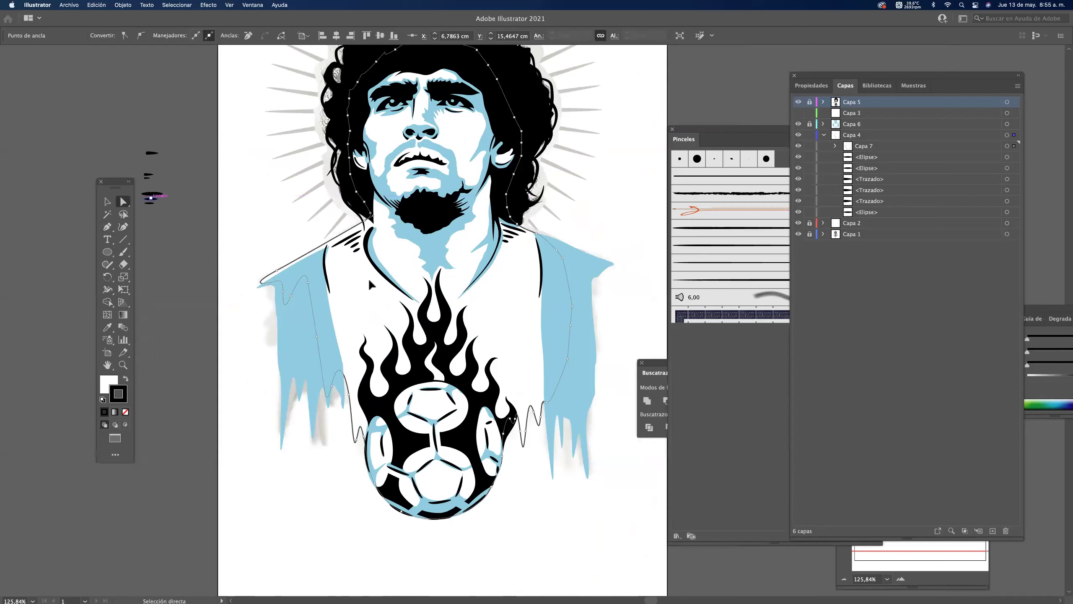
pyautogui.click(184, 338)
pyautogui.click(376, 309)
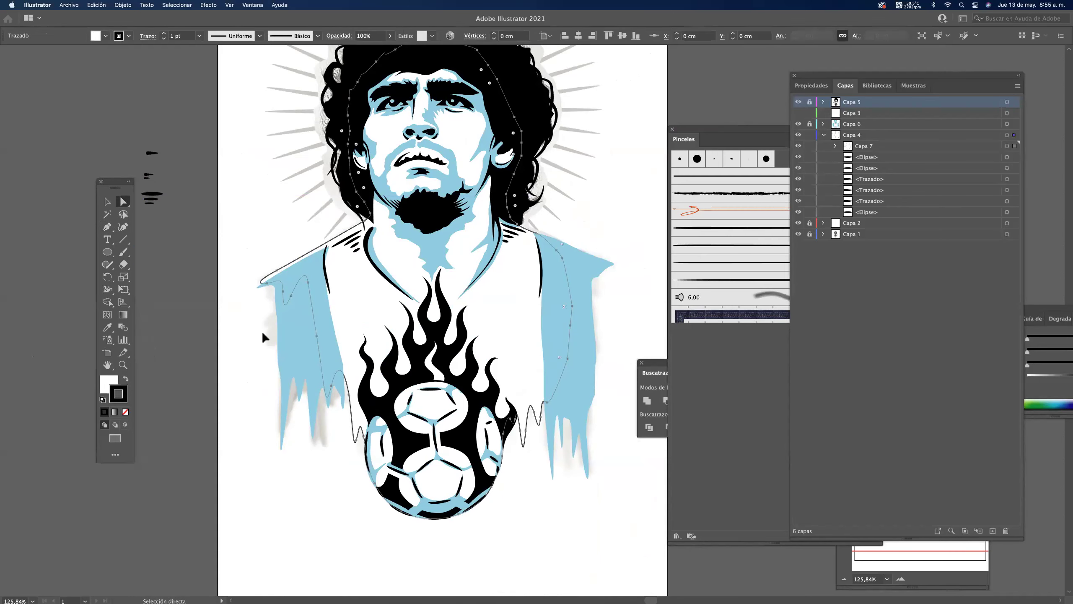
pyautogui.click(125, 379)
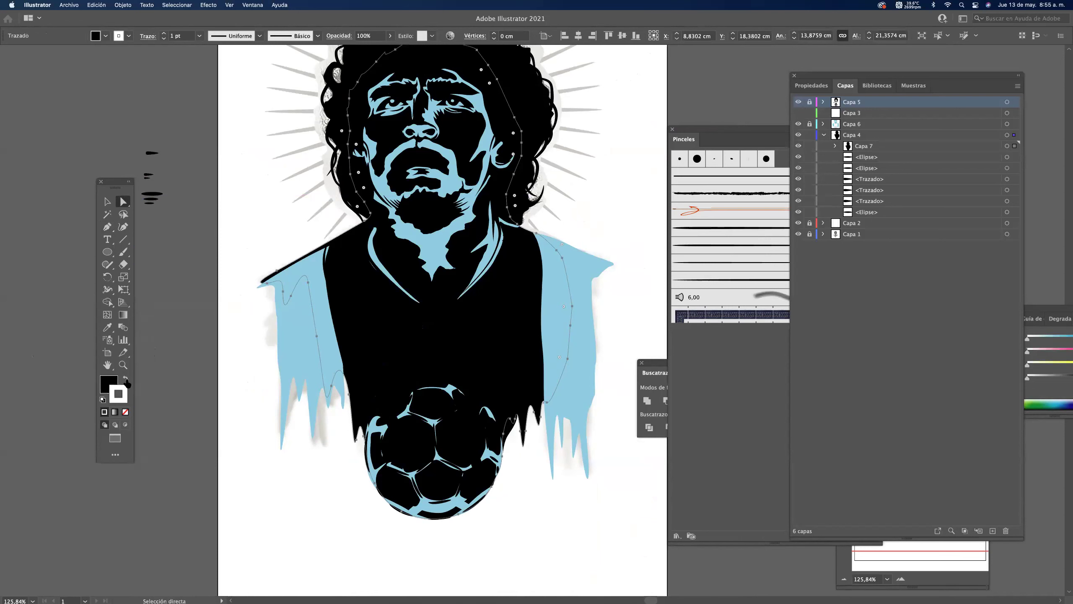
pyautogui.click(125, 380)
# Try a 40% black fill on the silhouette, then undo it.
pyautogui.doubleClick(106, 383)
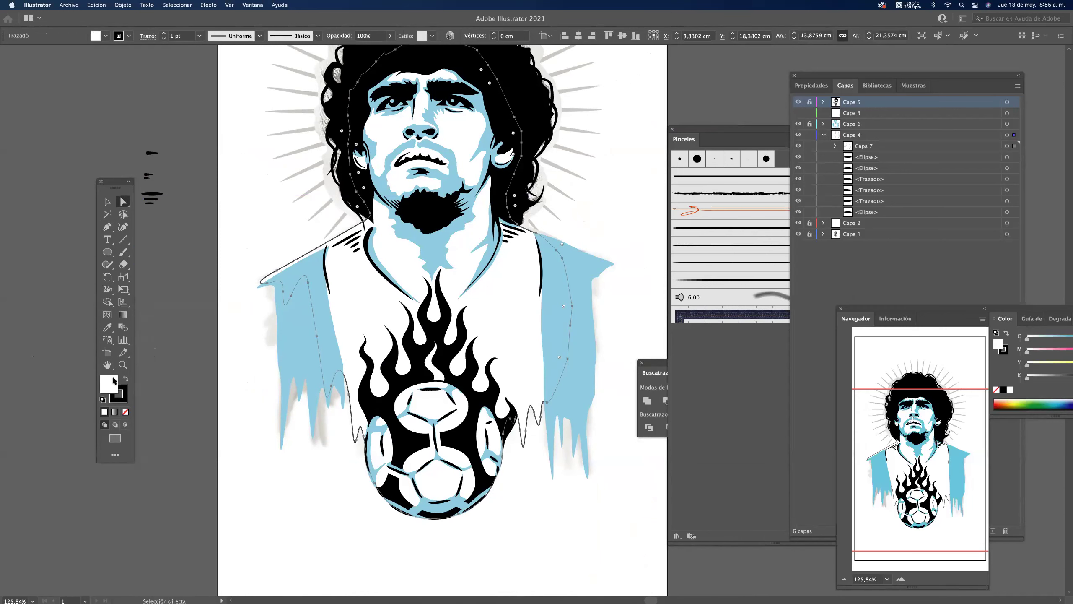
pyautogui.click(814, 404)
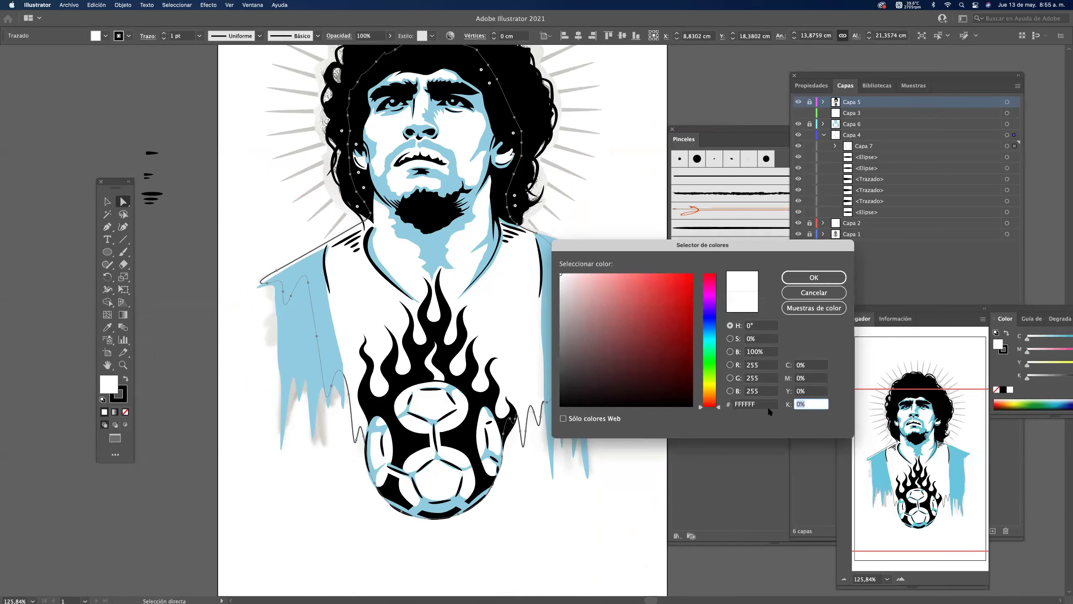
pyautogui.write('40')
pyautogui.click(808, 276)
pyautogui.press('super')
pyautogui.press('super+z')
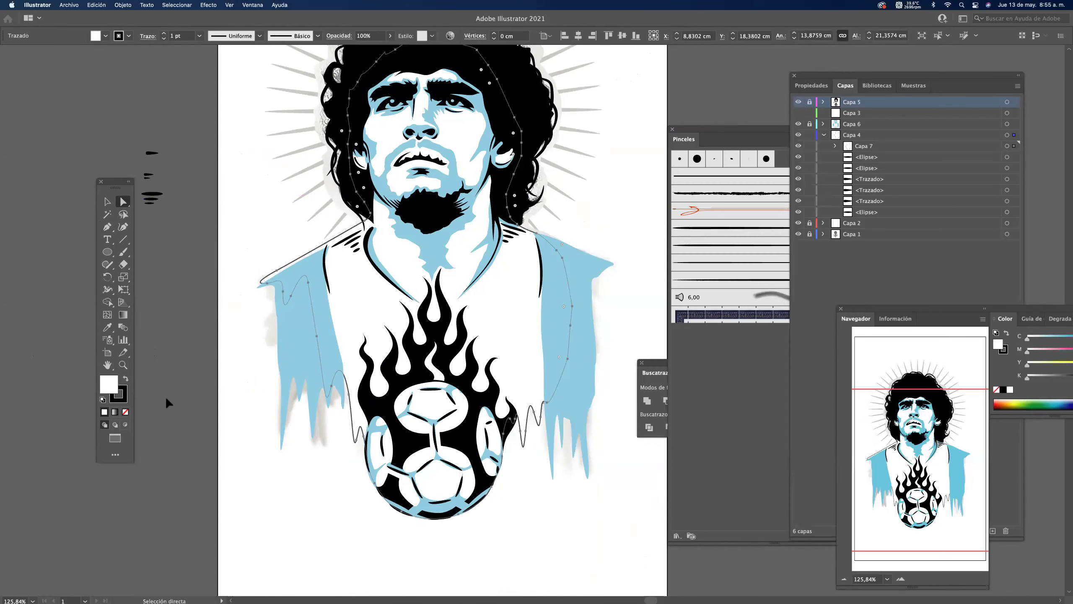
# Fill the silhouette with the yellow-green colour DDE570.
pyautogui.doubleClick(109, 384)
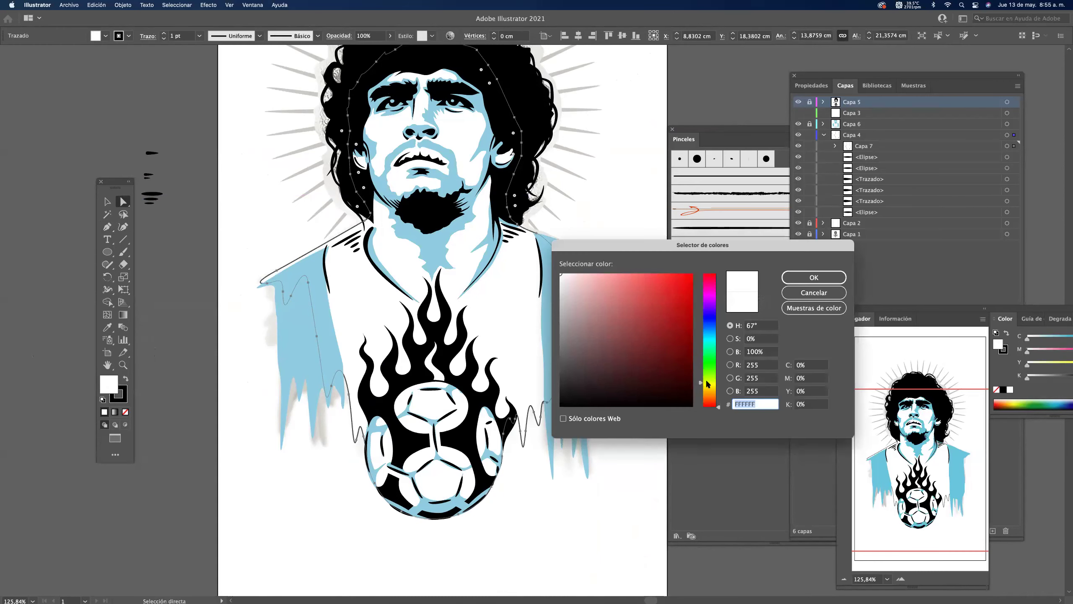
pyautogui.click(708, 383)
pyautogui.click(631, 287)
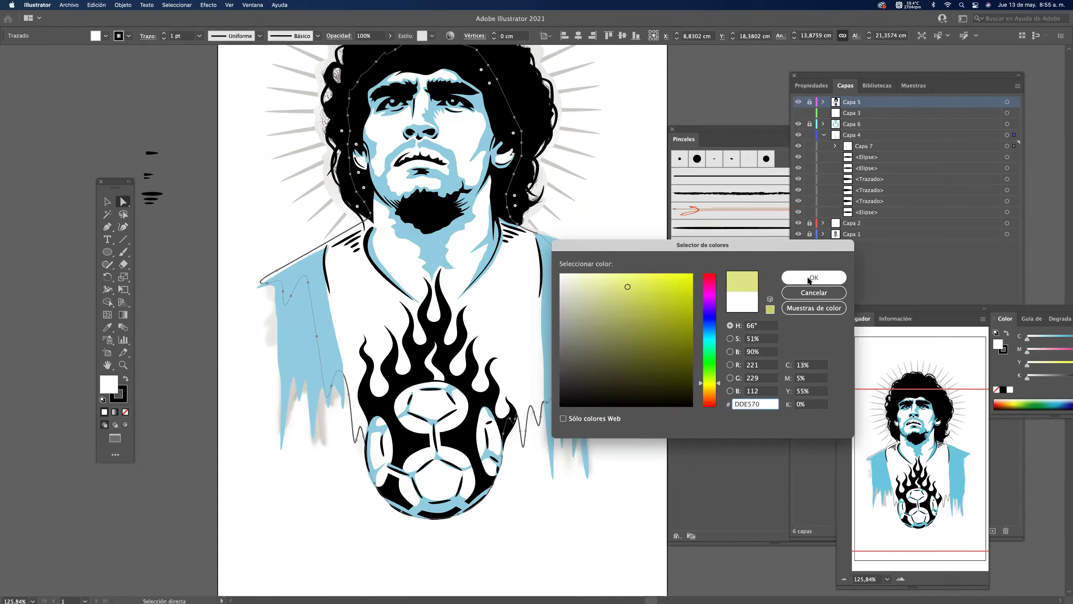
pyautogui.click(795, 274)
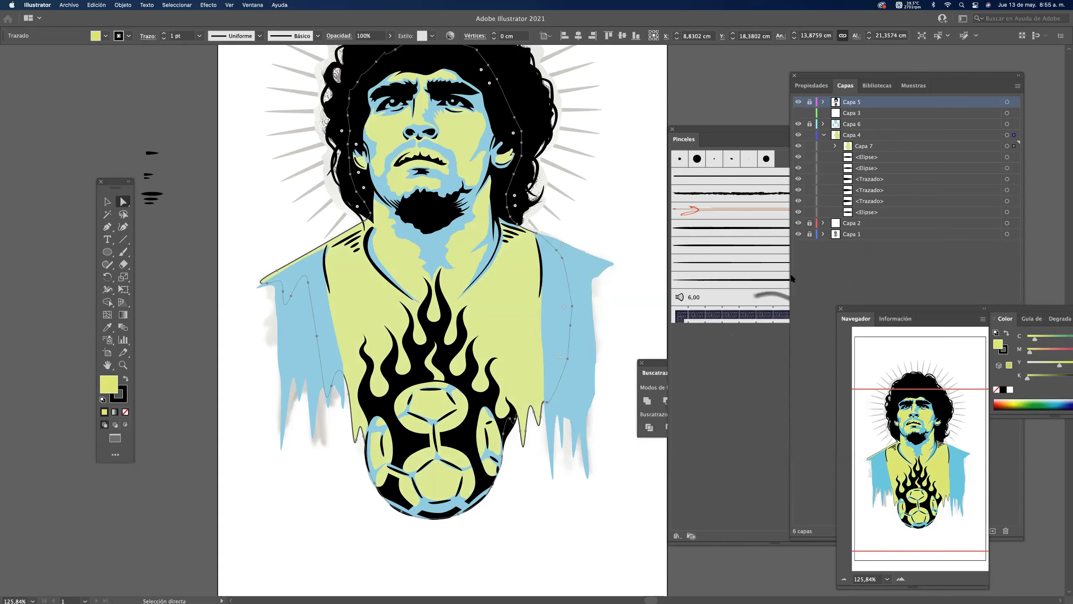
# Set the silhouette's fill to a warm yellow with cyan 0%, magenta 10% and yellow 55%.
pyautogui.moveTo(474, 384); pyautogui.dragTo(443, 391)
pyautogui.doubleClick(106, 386)
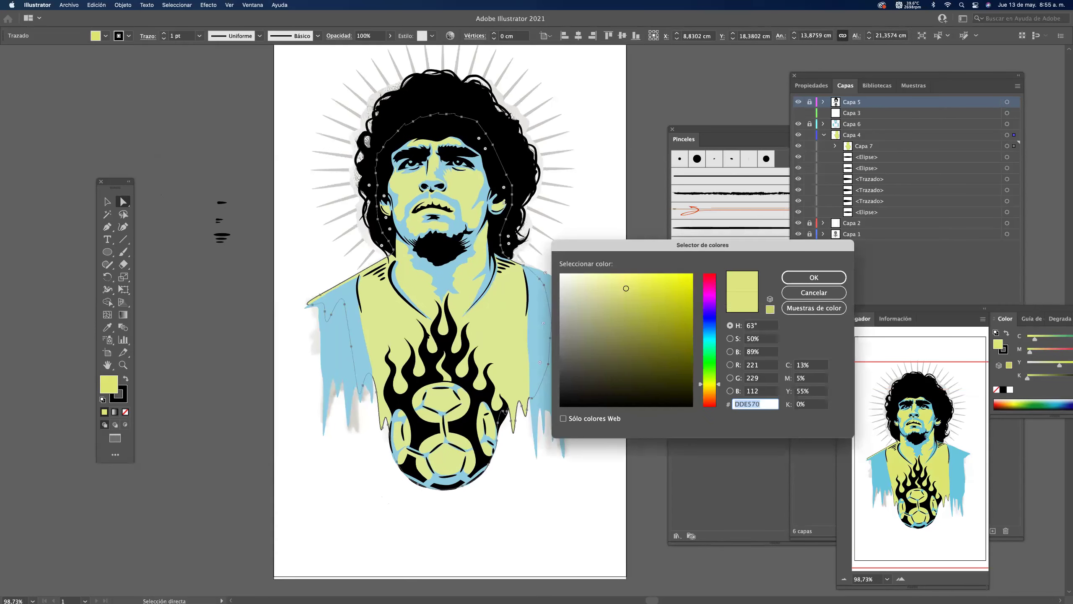
pyautogui.click(803, 379)
pyautogui.write('0')
pyautogui.click(813, 365)
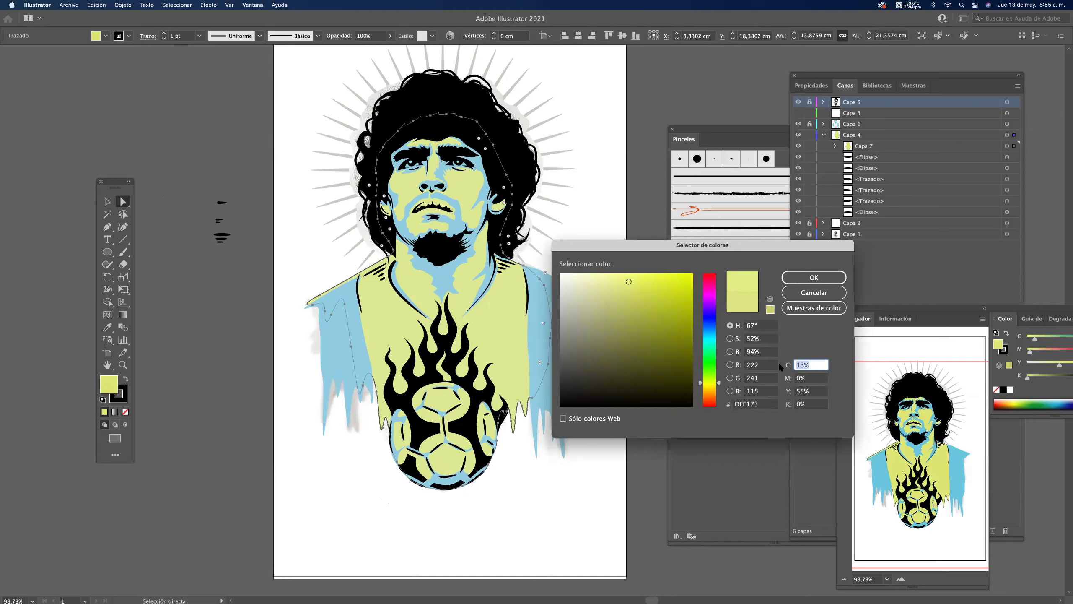
pyautogui.write('0')
pyautogui.press('Tab')
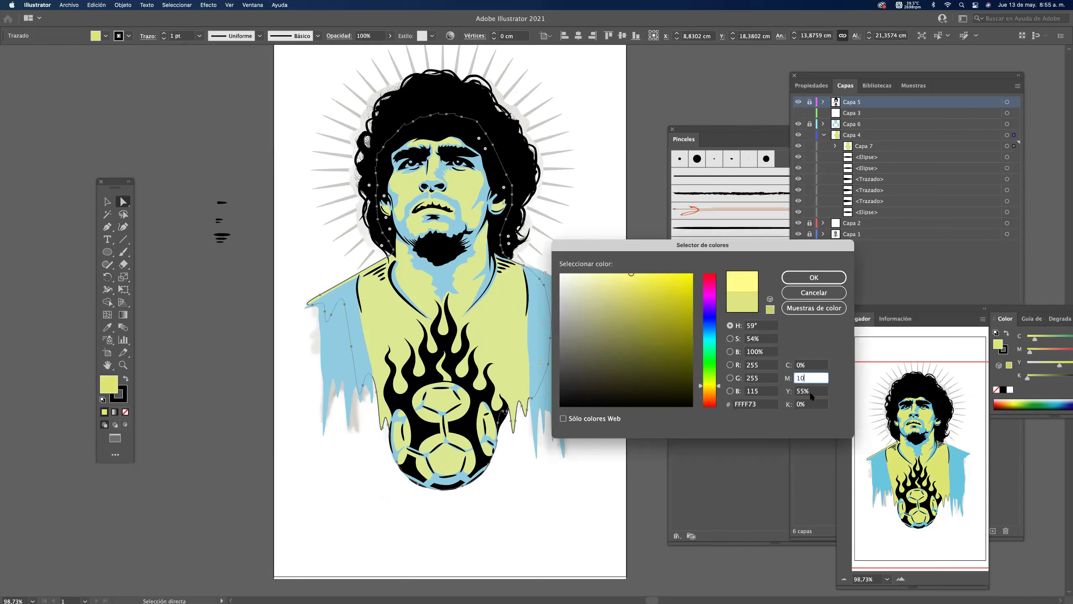
pyautogui.click(805, 278)
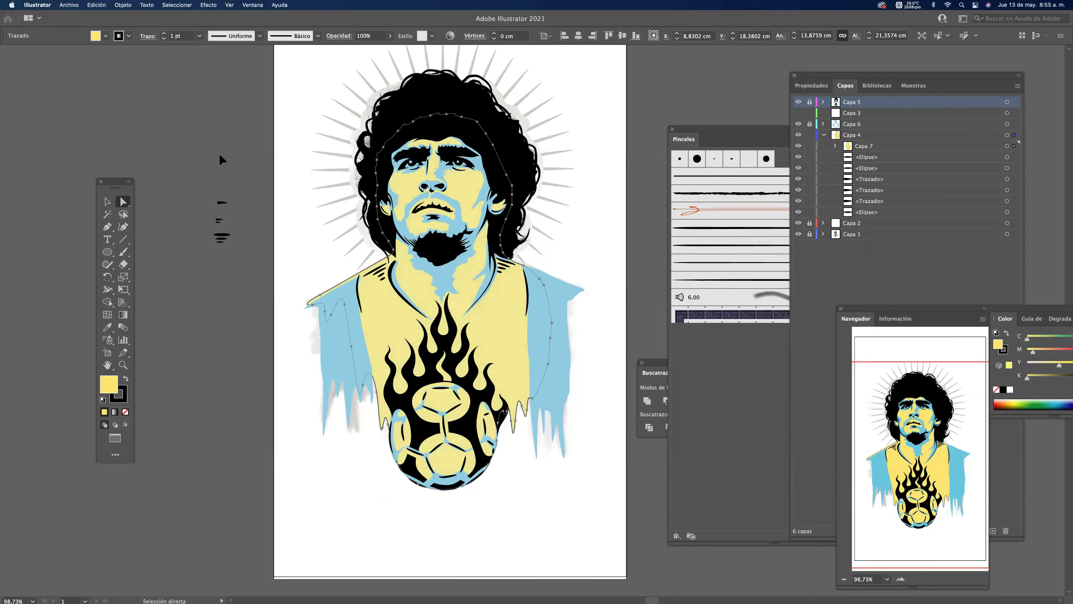
# Deselect the silhouette and hide the Capa 1 photo to view the coloured portrait alone.
pyautogui.click(604, 273)
pyautogui.scroll(-5, 355, 318)
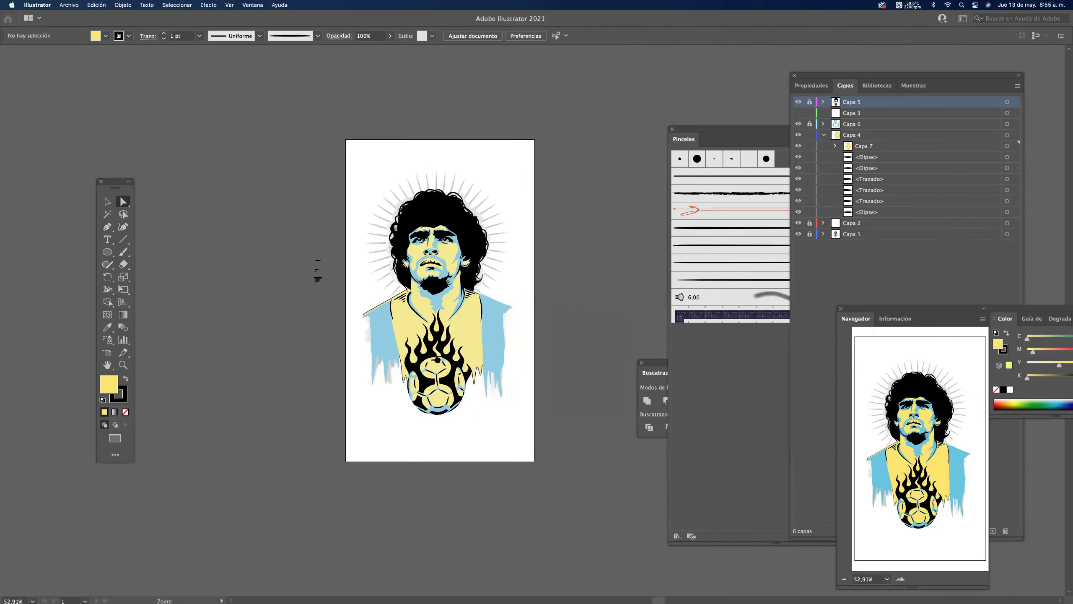
pyautogui.click(799, 234)
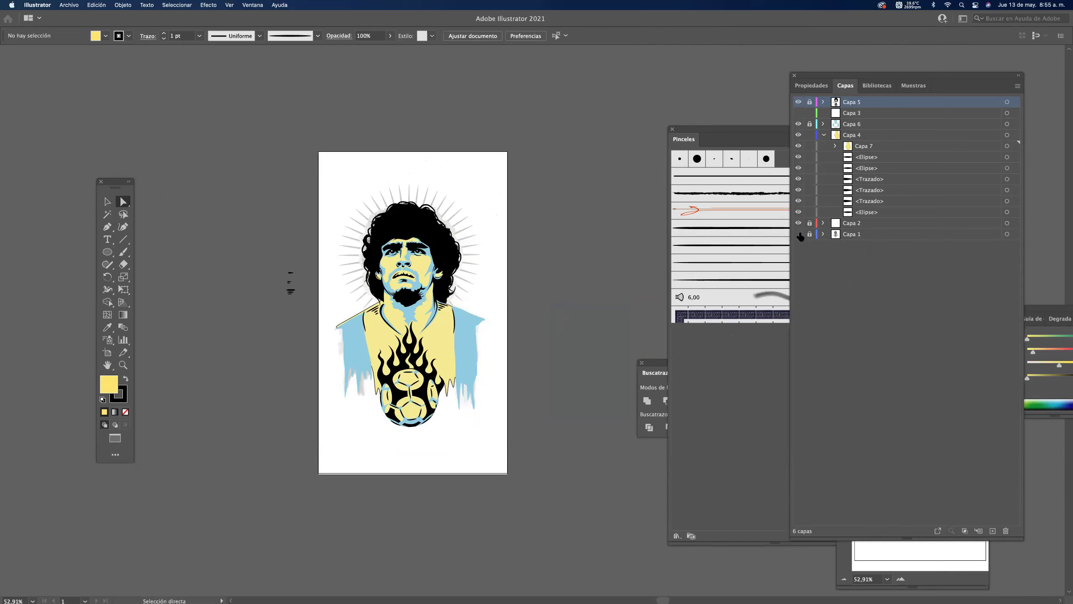
pyautogui.moveTo(387, 371); pyautogui.dragTo(447, 386)
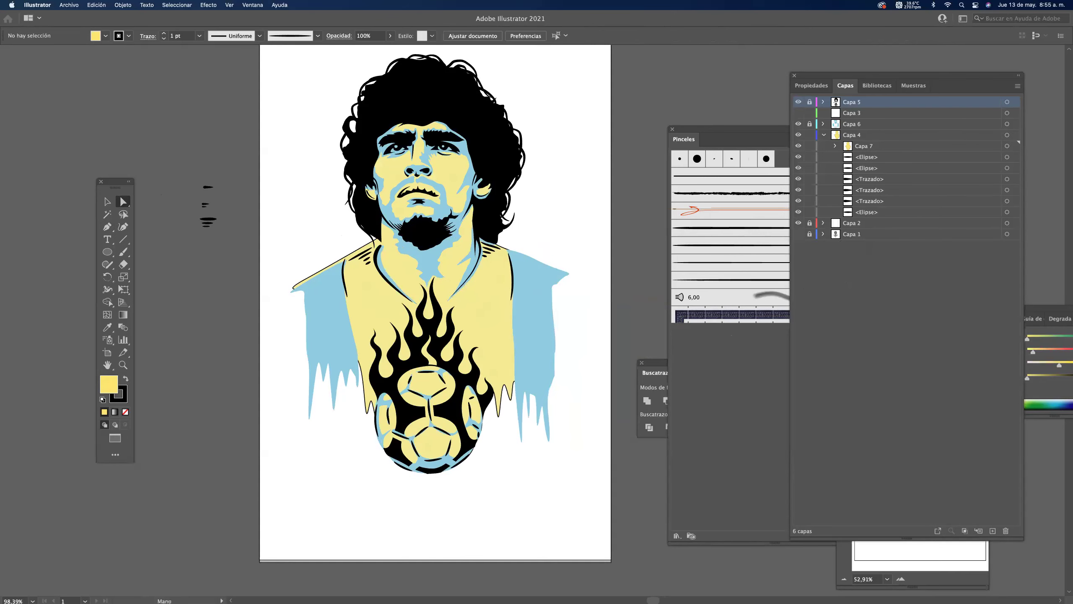
pyautogui.moveTo(489, 355); pyautogui.dragTo(471, 376)
# Select the yellow silhouette and remove its black stroke.
pyautogui.moveTo(306, 275); pyautogui.dragTo(409, 345)
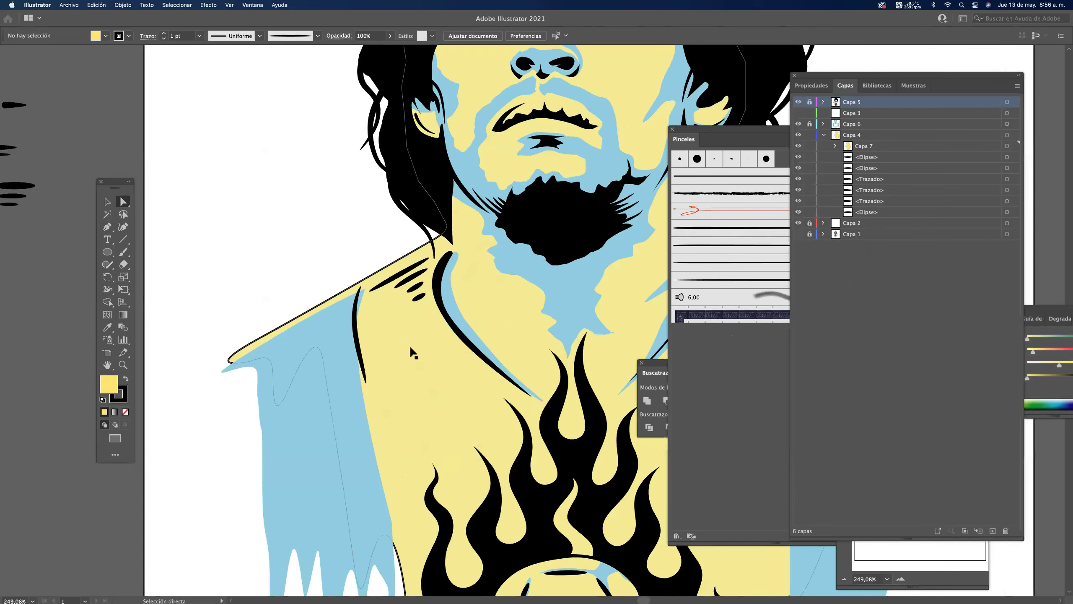
pyautogui.click(409, 345)
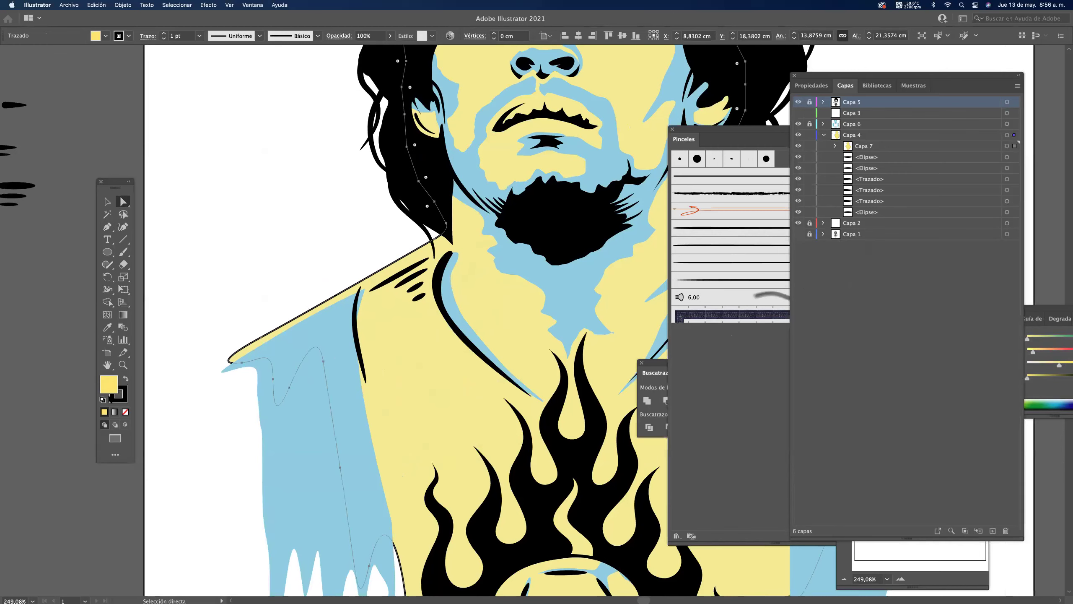
pyautogui.click(120, 397)
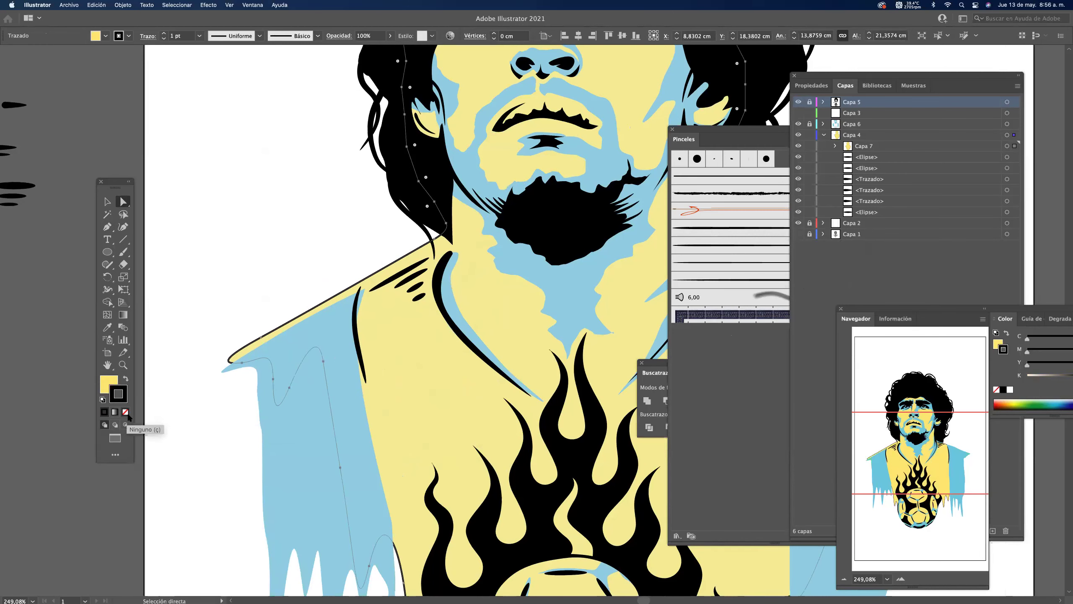
pyautogui.click(125, 412)
# Adjust the silhouette's anchor points along the left shoulder so the yellow edge tucks under the blue sleeve, then deselect it.
pyautogui.click(261, 337)
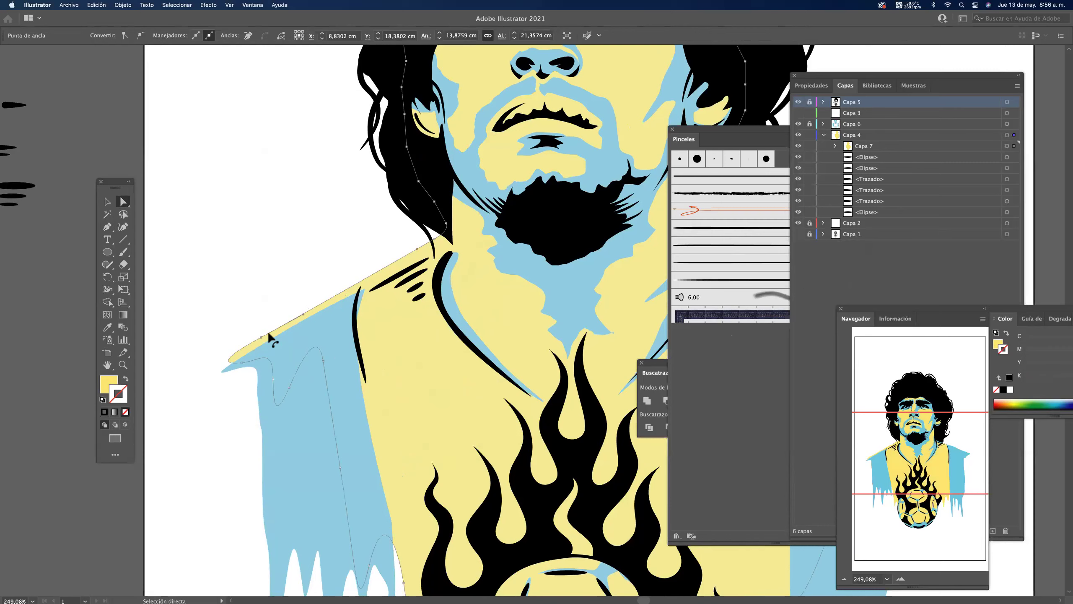
pyautogui.moveTo(261, 337); pyautogui.dragTo(266, 342)
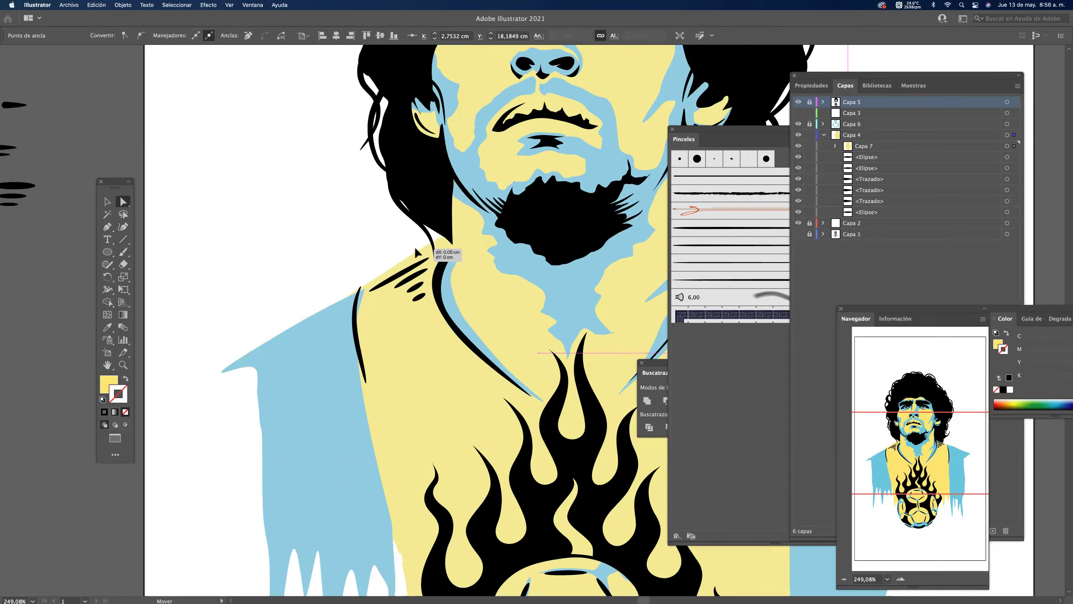
pyautogui.click(295, 278)
pyautogui.moveTo(364, 266); pyautogui.dragTo(323, 283)
pyautogui.moveTo(424, 251); pyautogui.dragTo(511, 253)
pyautogui.click(852, 258)
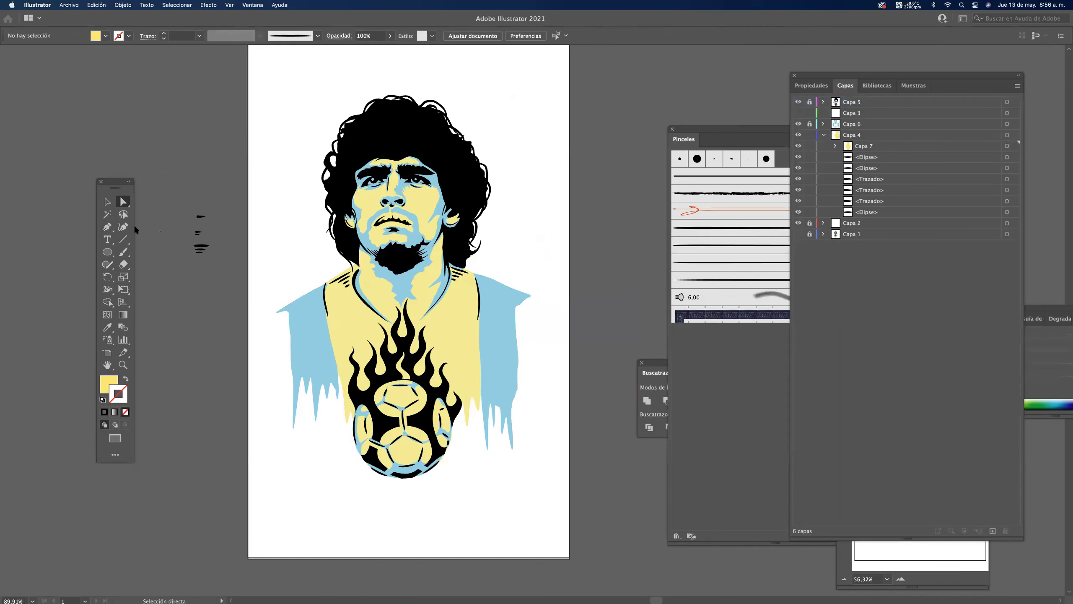
pyautogui.click(106, 203)
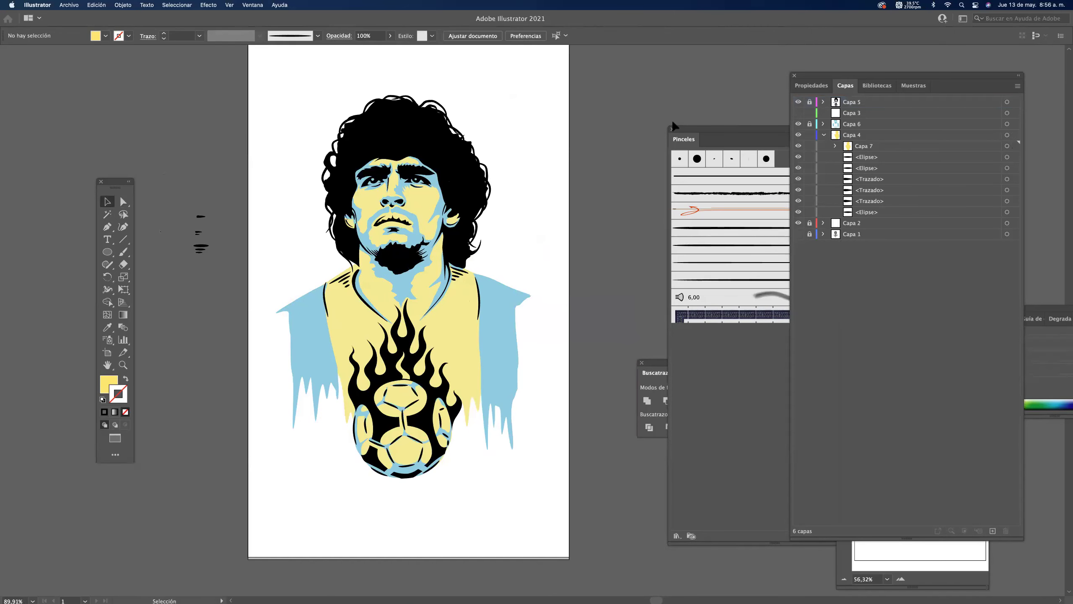
# Collapse the Capa 4 layer, leave full-screen view and open ejemplomarado.psd from the desktop in Photoshop.
pyautogui.click(824, 135)
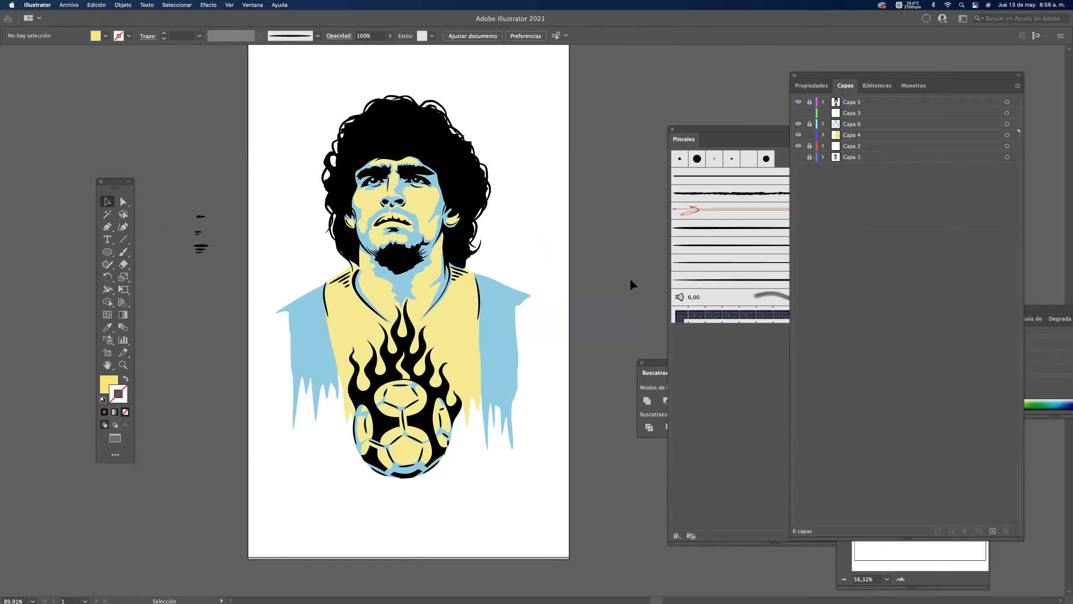
pyautogui.press('f')
pyautogui.press('f')
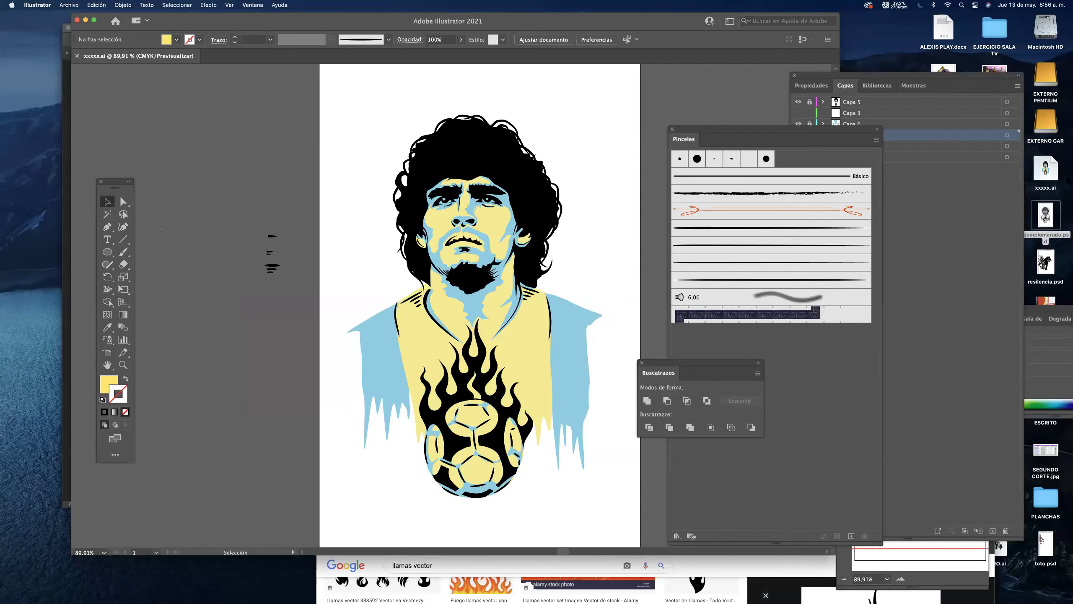
pyautogui.click(1040, 223)
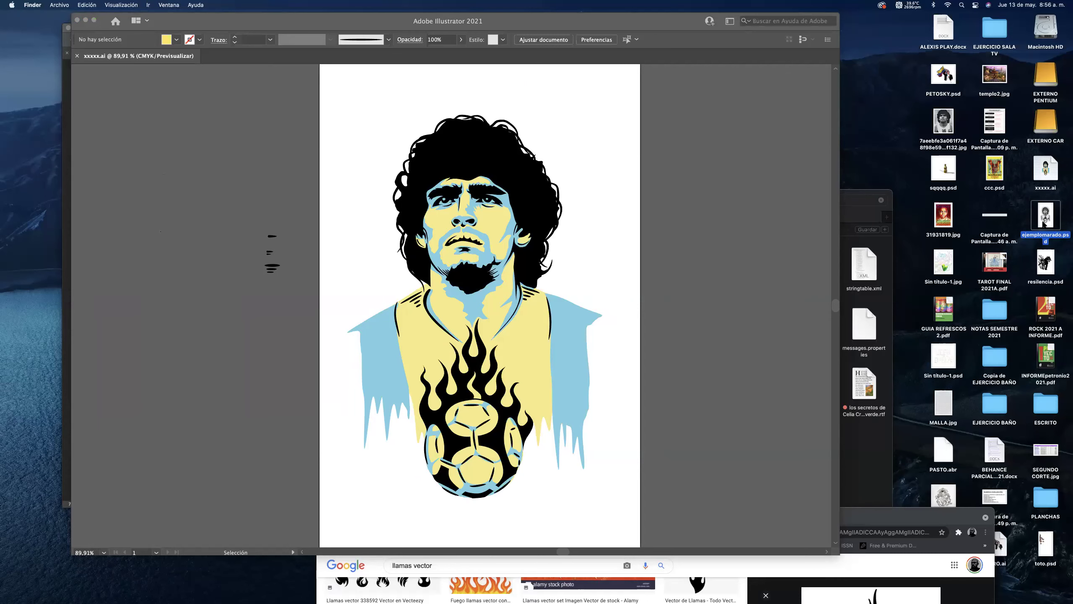
pyautogui.moveTo(1018, 213); pyautogui.dragTo(1040, 222)
pyautogui.doubleClick(1045, 218)
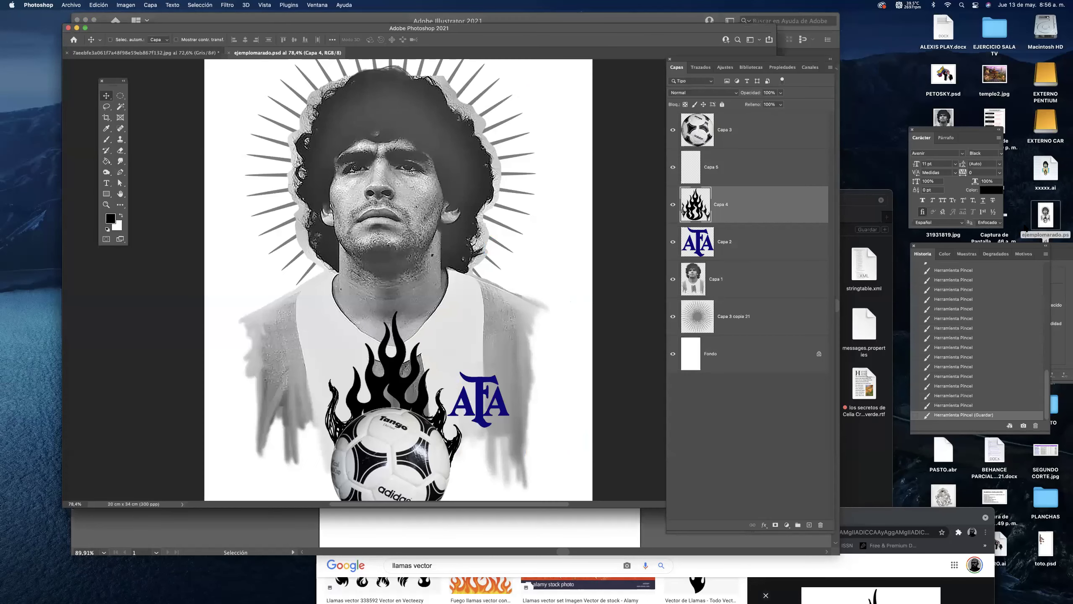
# Group all layers from Capa 3 down to Capa 3 copia 31 above the Fondo layer and hide the group.
pyautogui.click(737, 133)
pyautogui.keyDown('shift'); pyautogui.click(732, 322); pyautogui.keyUp('shift')
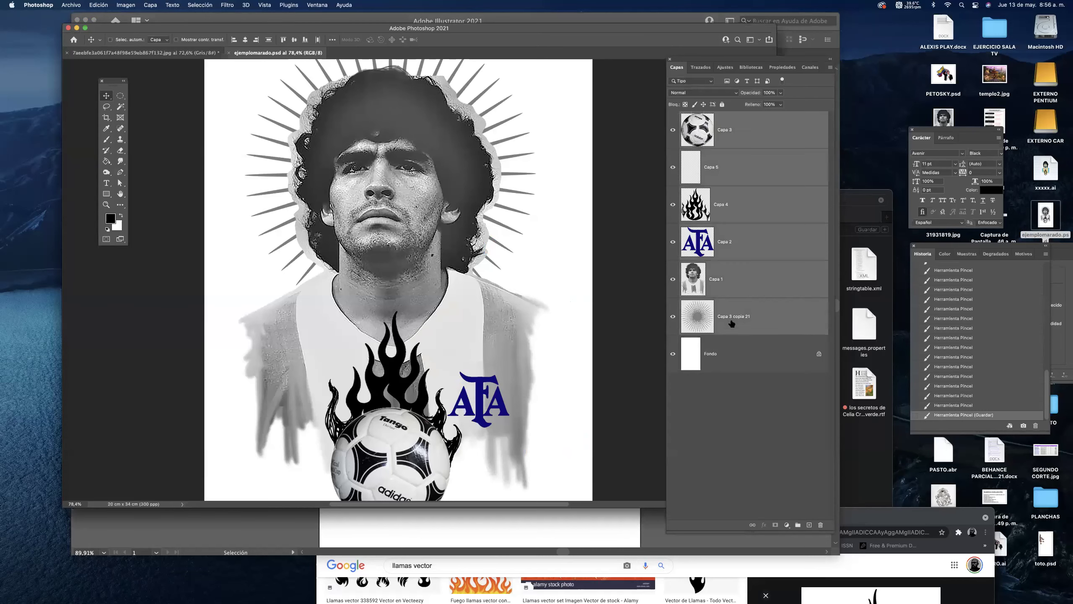
pyautogui.press('super+g')
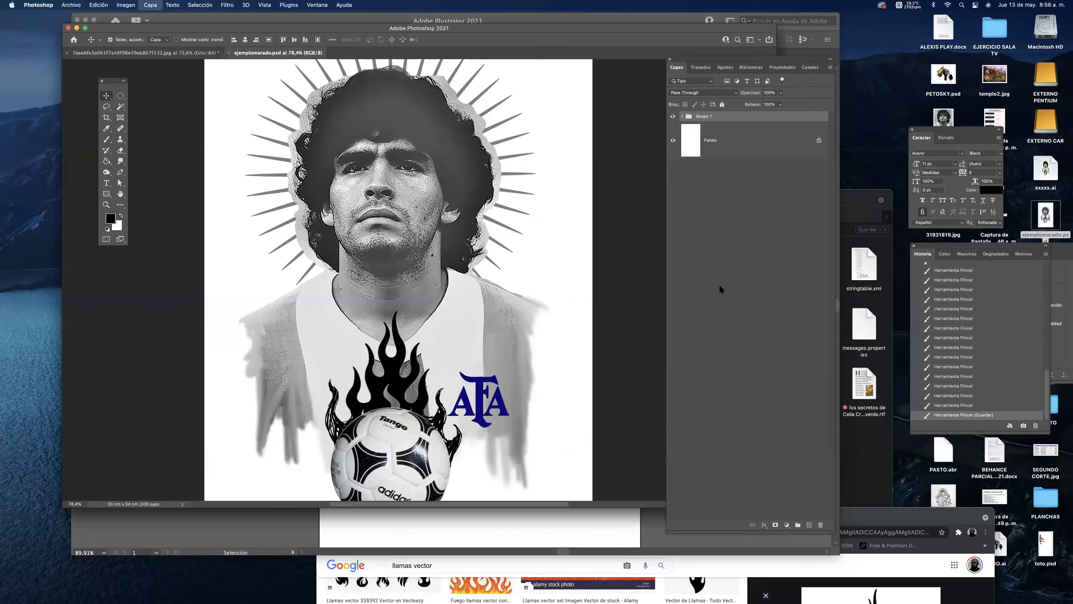
pyautogui.scroll(-5, 595, 181)
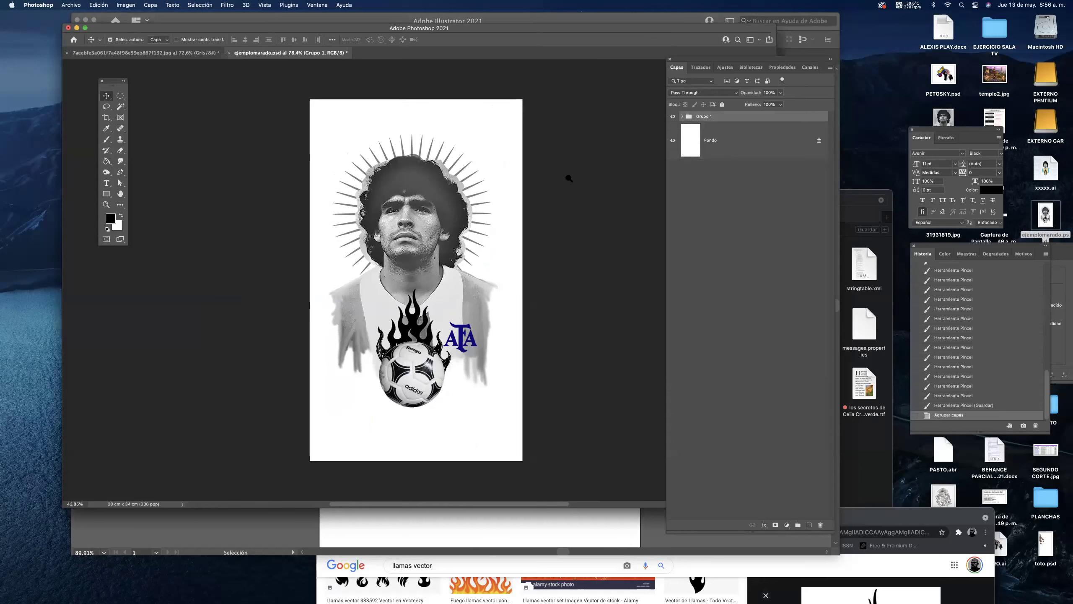
pyautogui.click(671, 118)
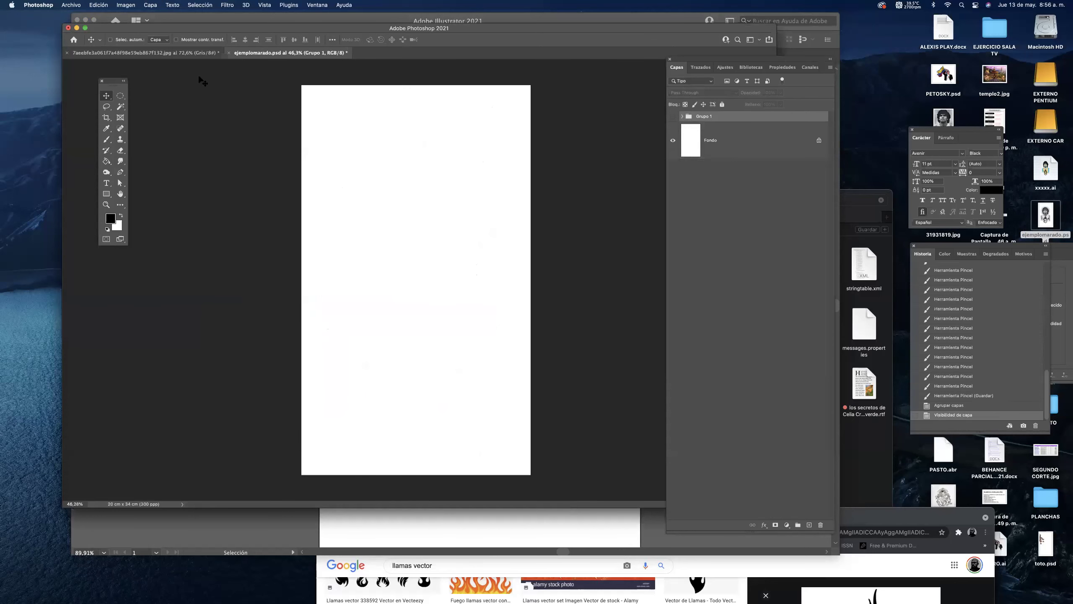
# Back in Illustrator, unlock Capa 5 and Capa 6, hide Capa 6 and Capa 4, and select the black line art on Capa 5.
pyautogui.click(290, 519)
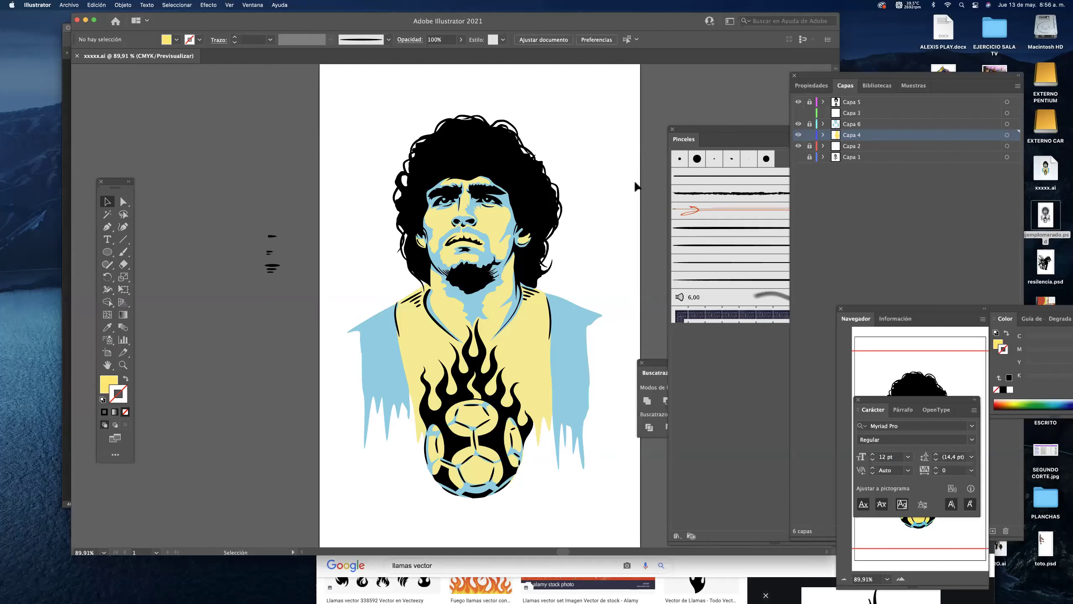
pyautogui.moveTo(809, 103); pyautogui.dragTo(798, 123)
pyautogui.click(809, 146)
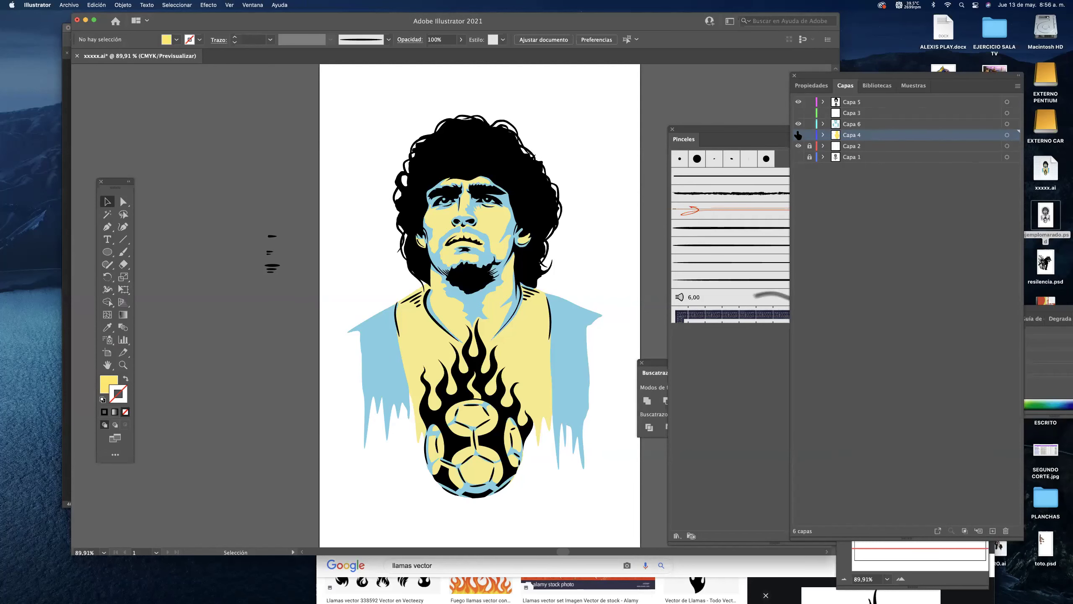
pyautogui.click(1007, 102)
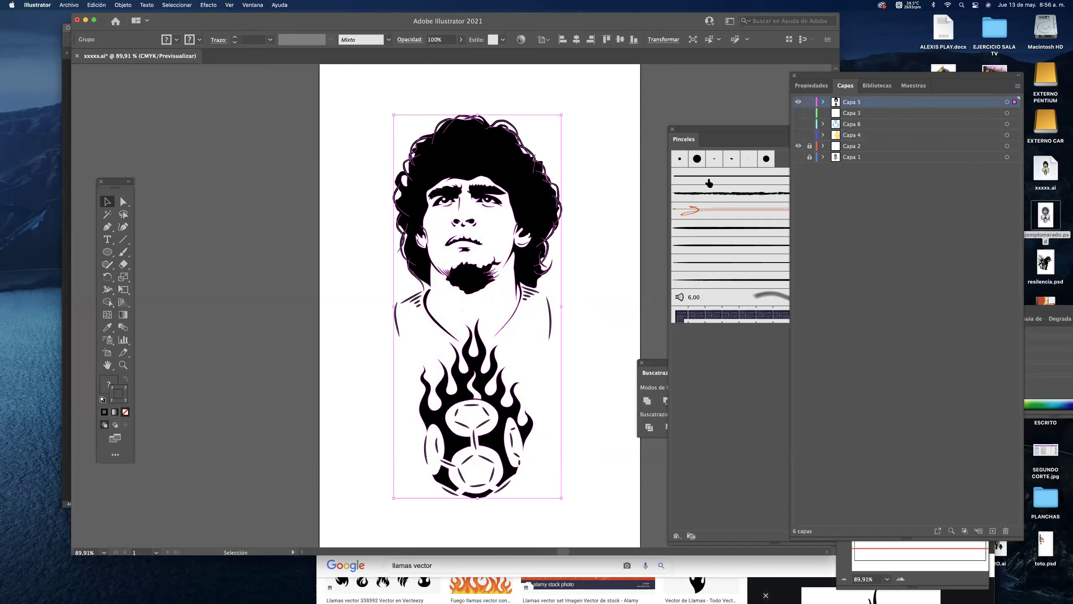
pyautogui.press('a')
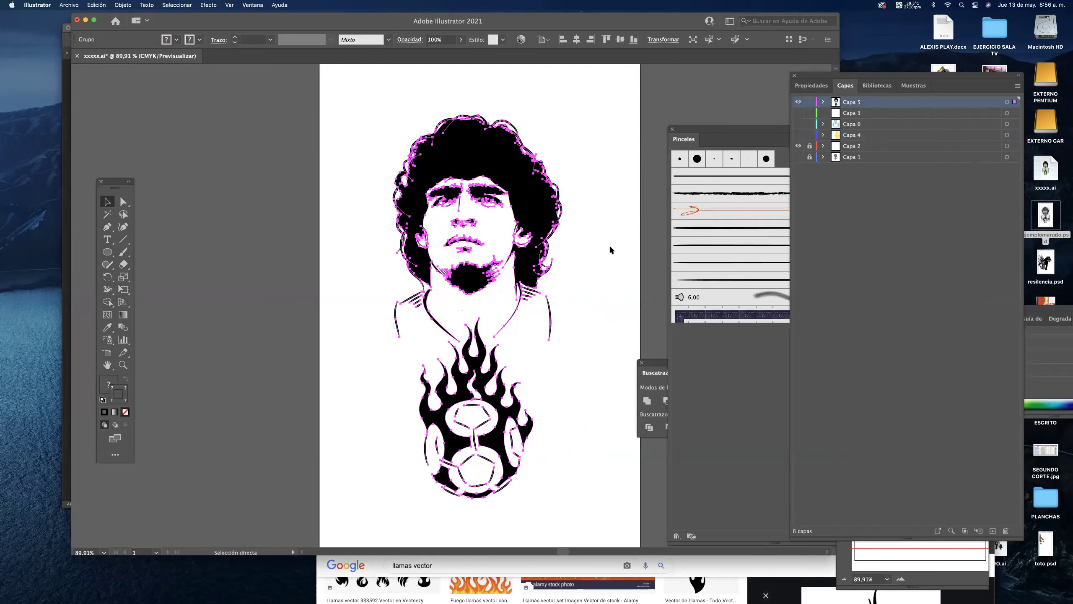
pyautogui.press('v')
# Copy the black line art into the Photoshop document as a smart object.
pyautogui.moveTo(239, 30); pyautogui.dragTo(374, 78)
pyautogui.click(177, 169)
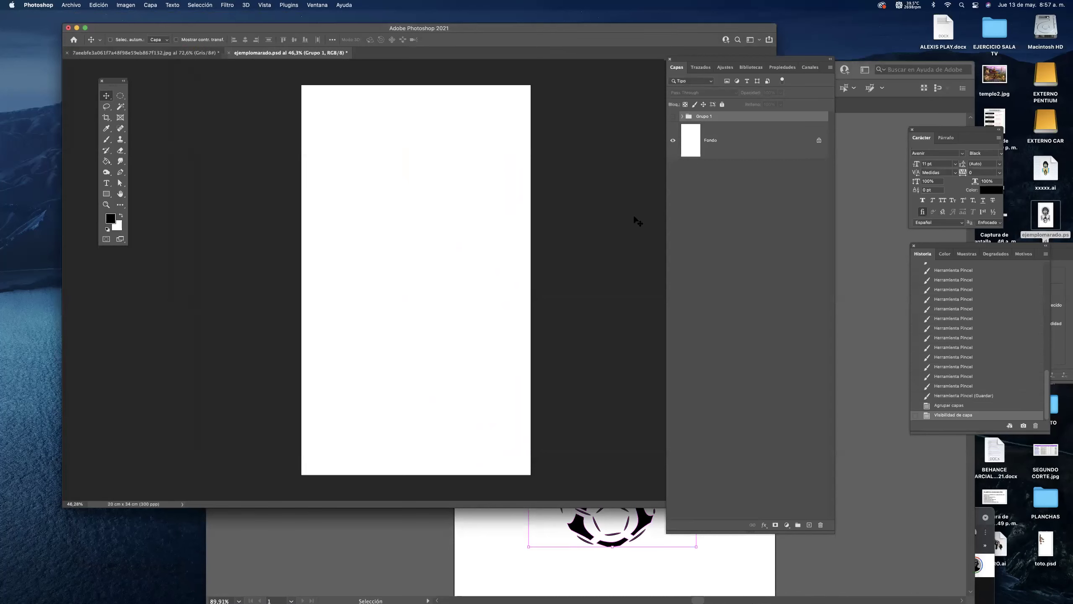
pyautogui.press('super+v')
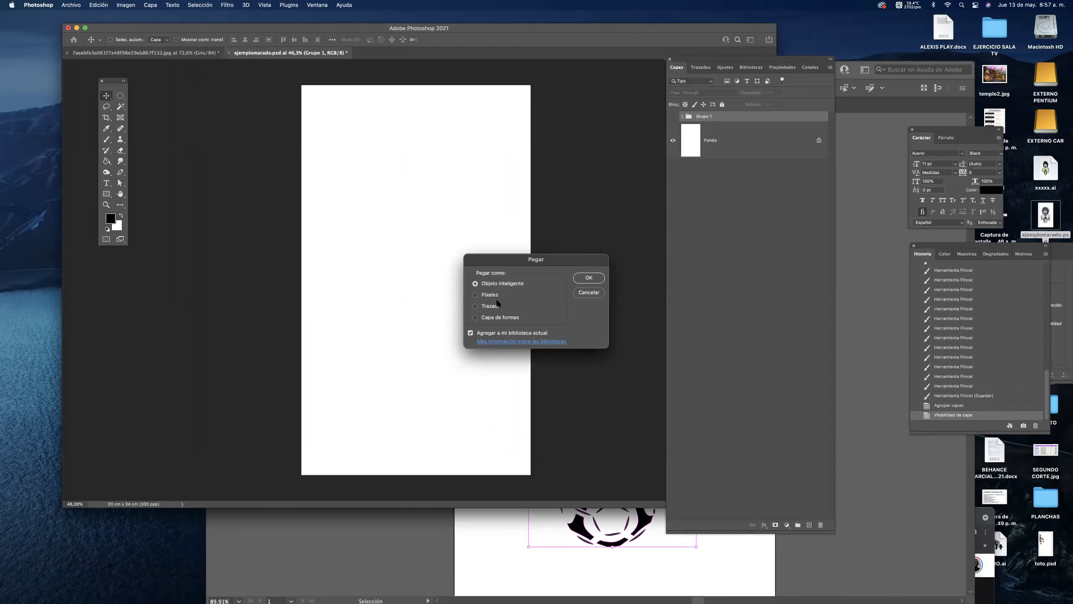
pyautogui.click(588, 278)
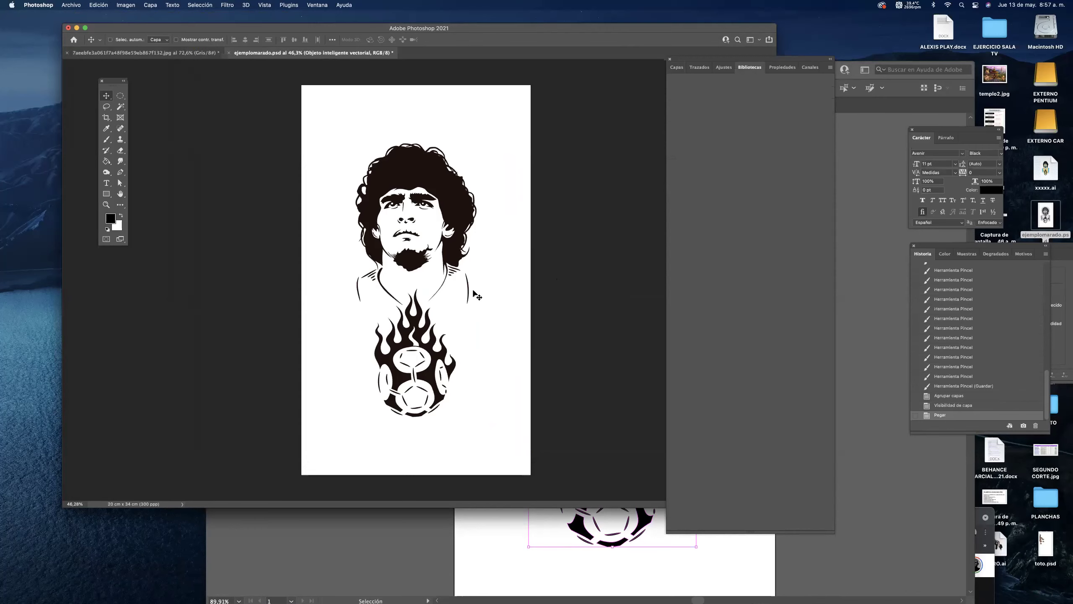
# Return to Illustrator, hide Capa 5, show Capa 6 and select all the blue shading.
pyautogui.click(312, 522)
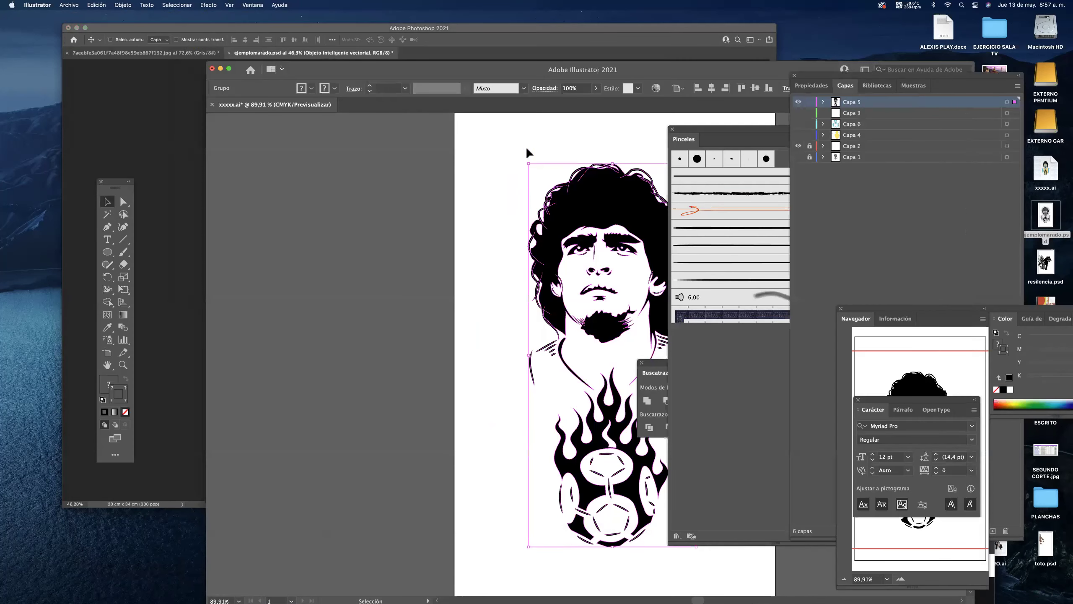
pyautogui.click(798, 101)
pyautogui.click(798, 123)
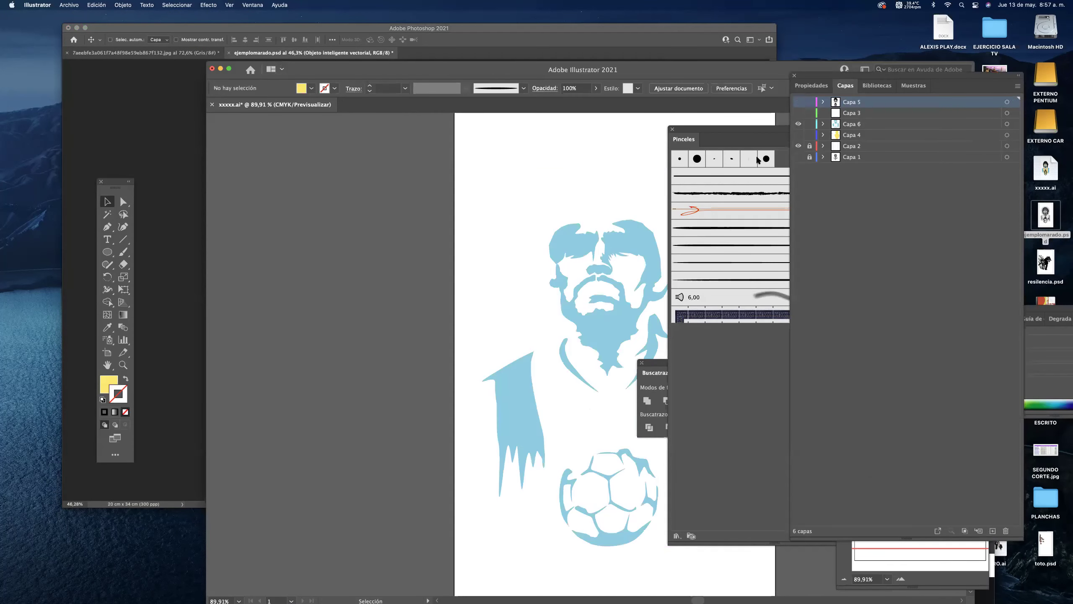
pyautogui.moveTo(504, 72); pyautogui.dragTo(385, 55)
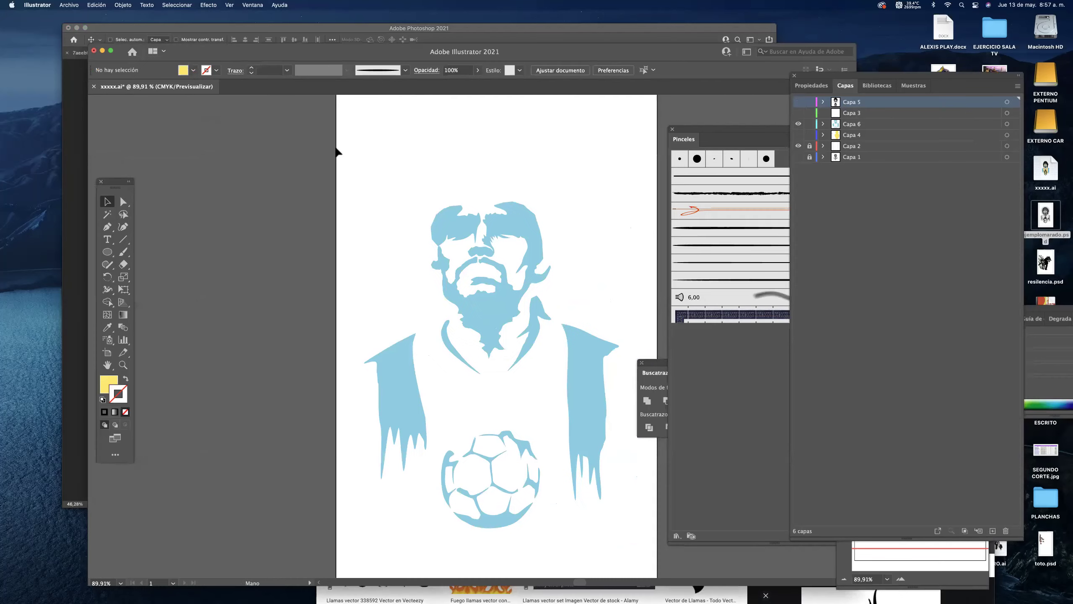
pyautogui.press('super+a')
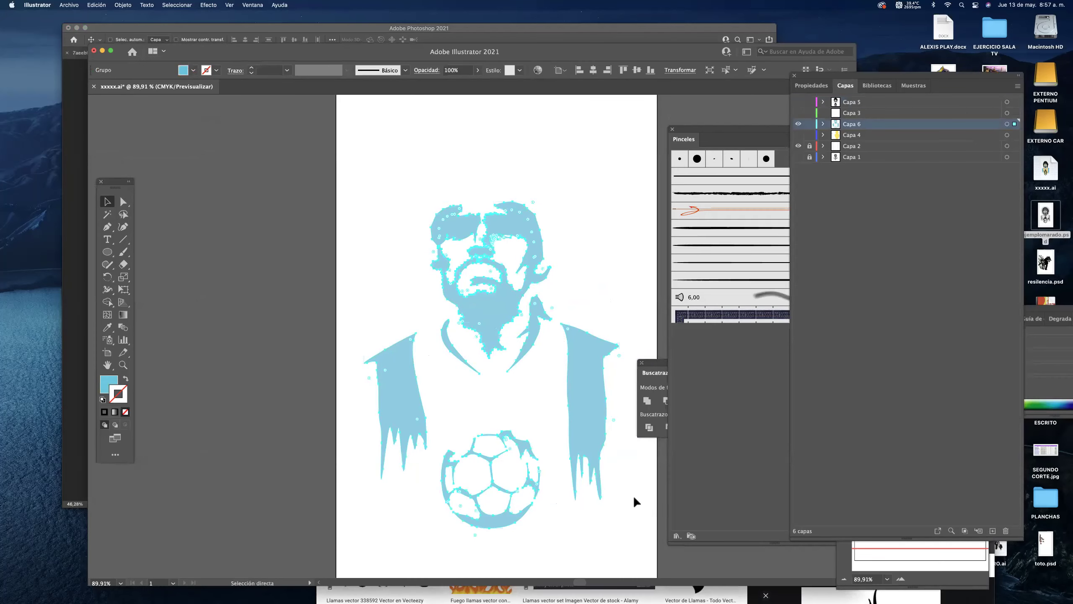
# Paste the blue shading into Photoshop as a smart object and move it into register with the black line art.
pyautogui.click(78, 268)
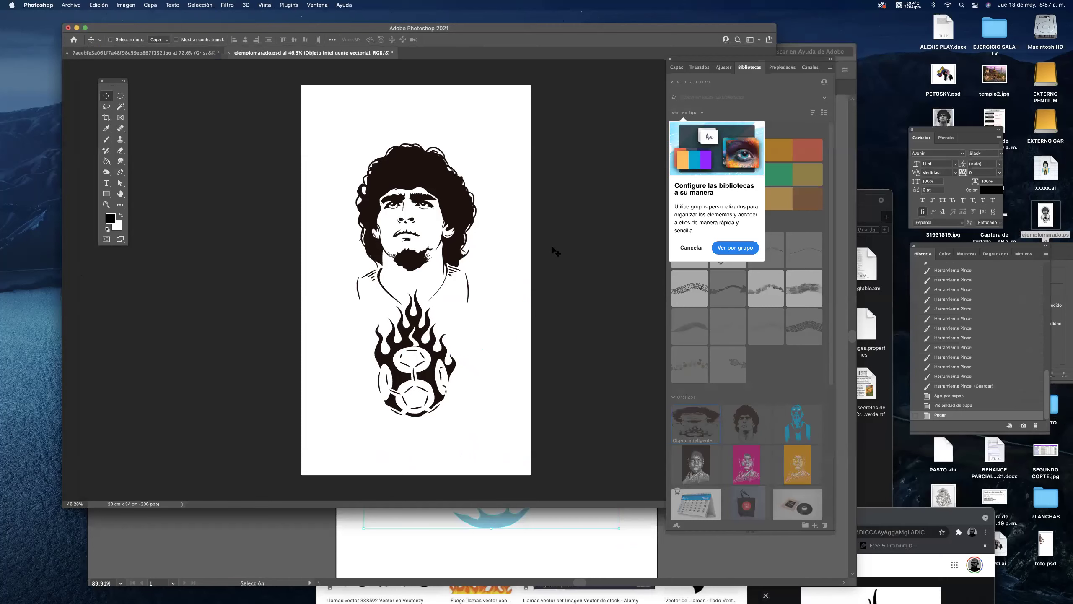
pyautogui.press('super+v')
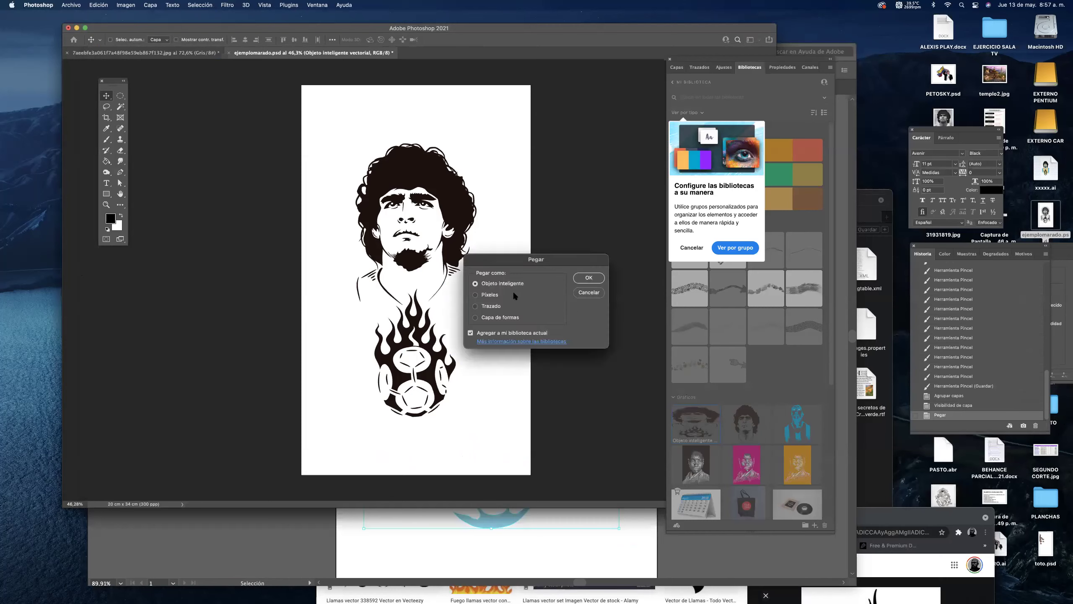
pyautogui.click(588, 279)
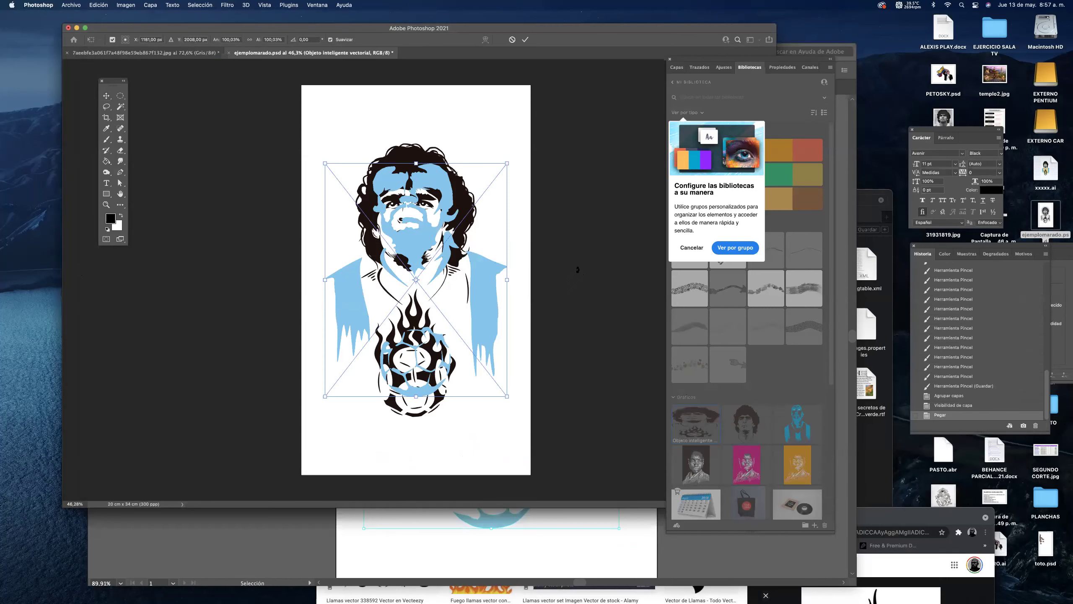
pyautogui.press('Return')
pyautogui.moveTo(480, 301); pyautogui.dragTo(476, 331)
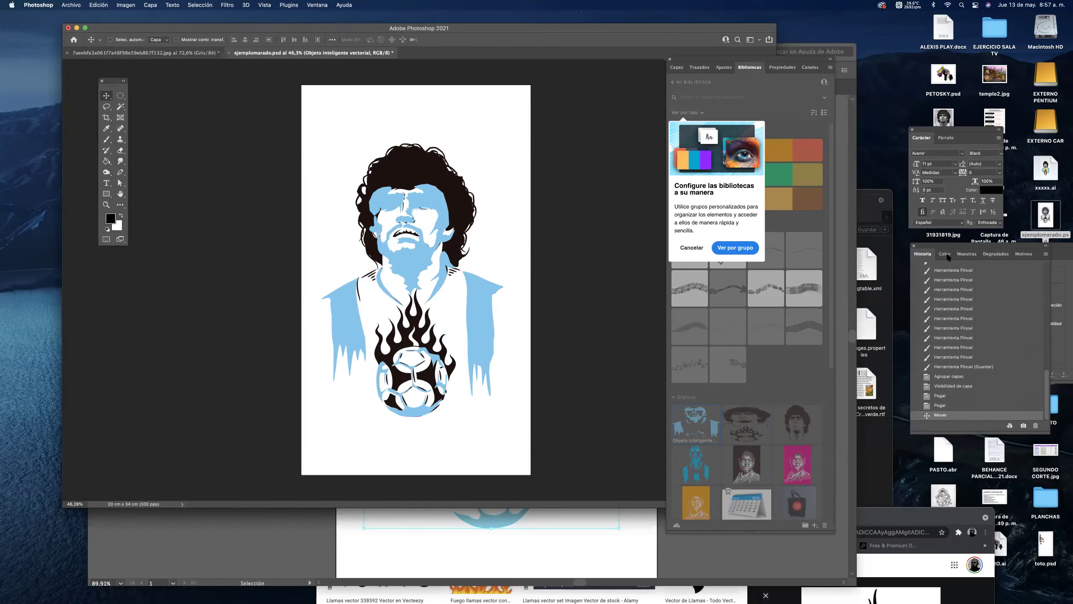
# In Illustrator, show Capa 4, hide Capa 6 and Capa 2, and copy the yellow silhouette.
pyautogui.click(393, 539)
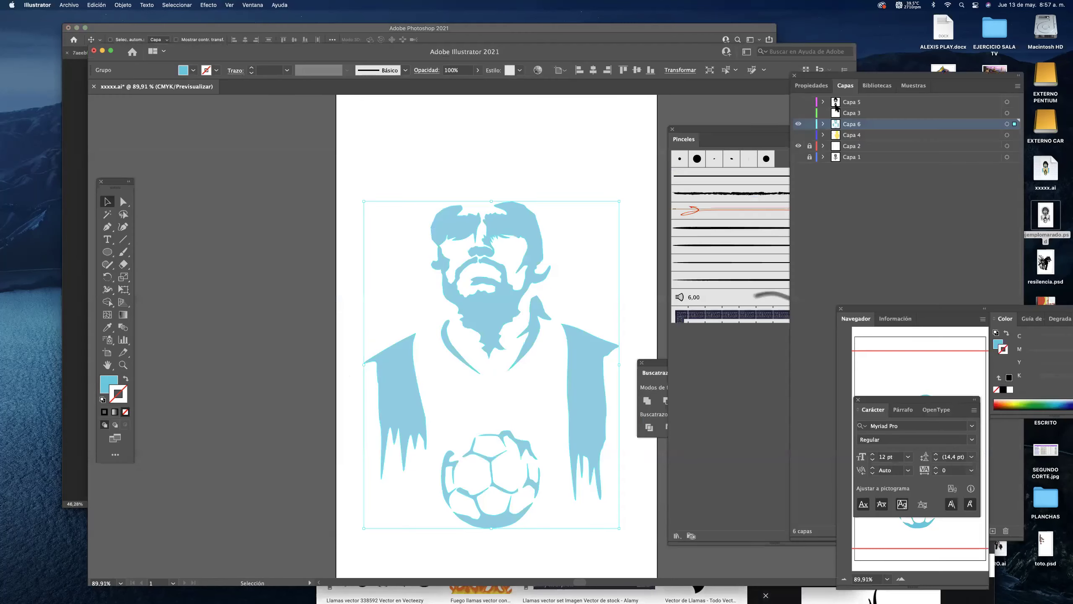
pyautogui.click(798, 135)
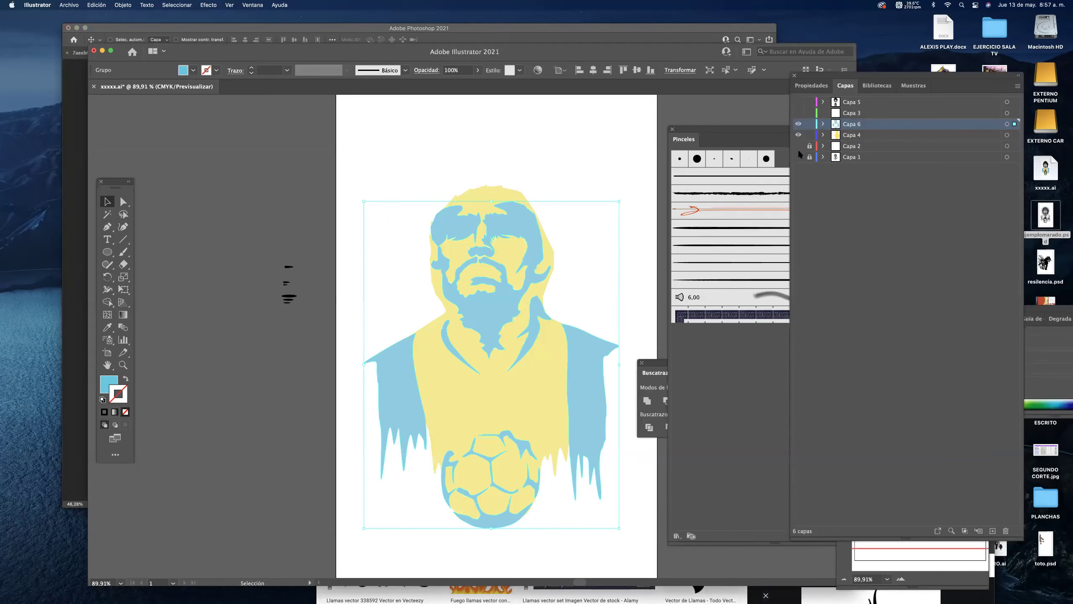
pyautogui.click(798, 124)
pyautogui.moveTo(373, 156); pyautogui.dragTo(602, 509)
pyautogui.press('super+c')
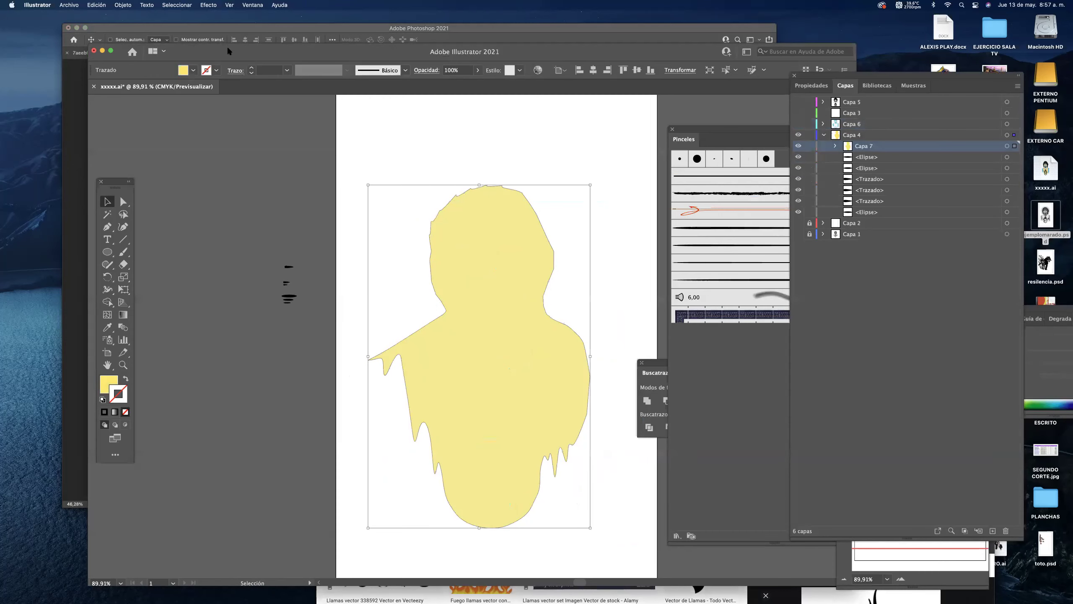
# Paste the yellow silhouette into the Photoshop document as a smart object.
pyautogui.click(78, 158)
pyautogui.press('super+v')
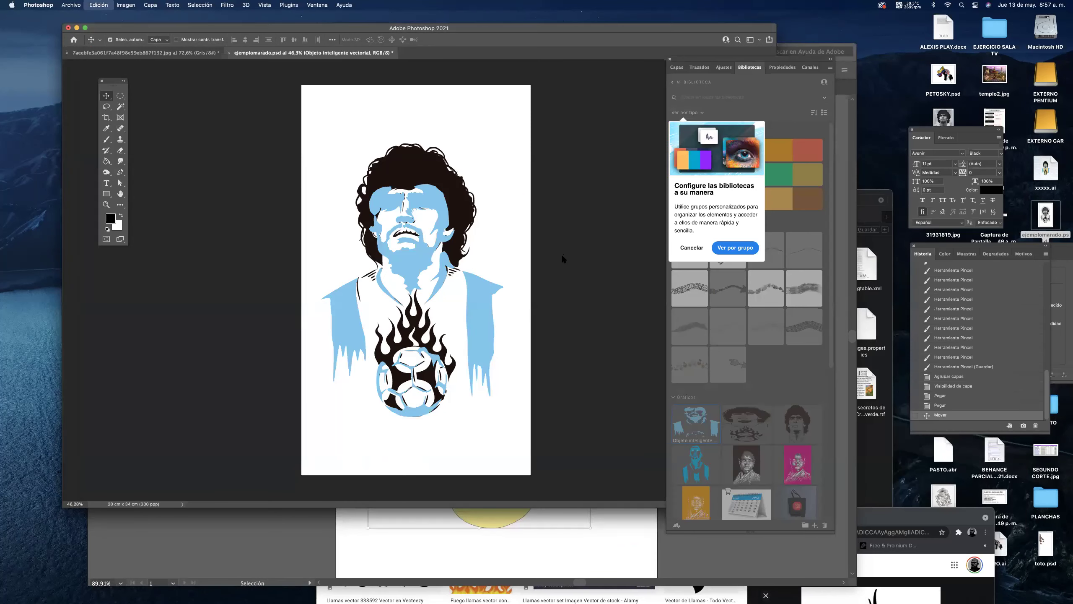
pyautogui.click(589, 278)
pyautogui.press('Return')
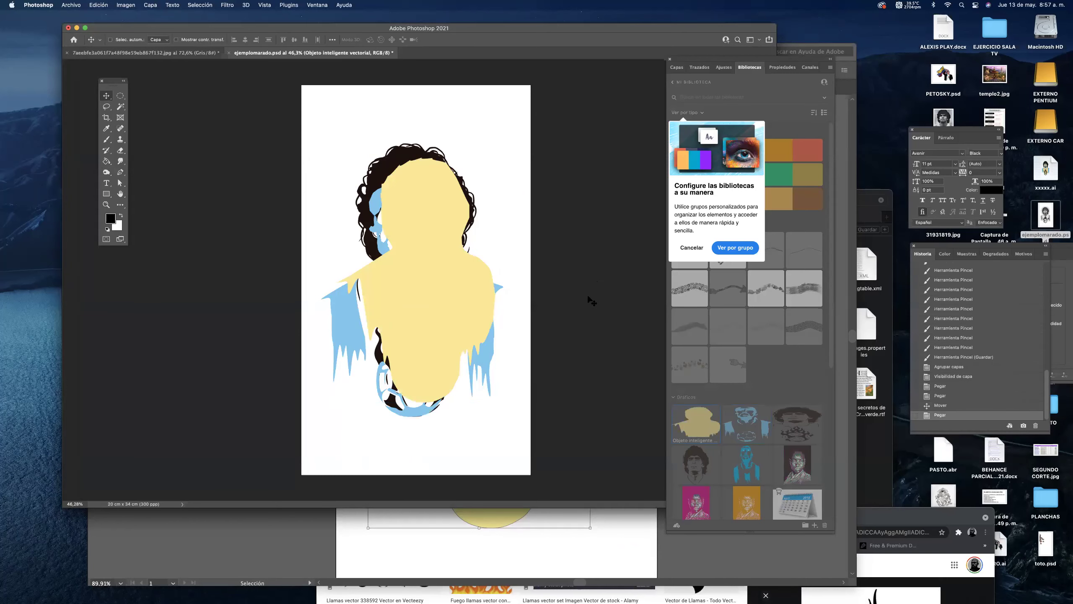
# Reorder the smart object layers so the black line art is on top, the blue shading beneath it and the yellow silhouette below both.
pyautogui.press('f')
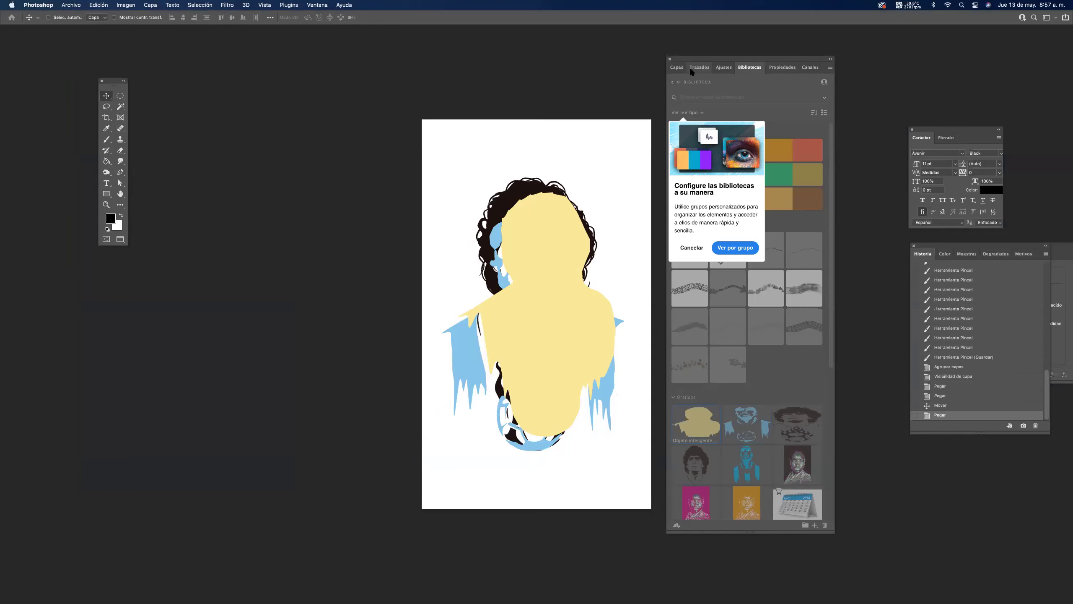
pyautogui.click(677, 67)
pyautogui.moveTo(745, 120); pyautogui.dragTo(742, 220)
pyautogui.moveTo(735, 129); pyautogui.dragTo(737, 187)
# Select the yellow silhouette layer and move it into alignment beneath the line art and blue shading.
pyautogui.moveTo(549, 271); pyautogui.dragTo(551, 297)
pyautogui.scroll(-5, 551, 297)
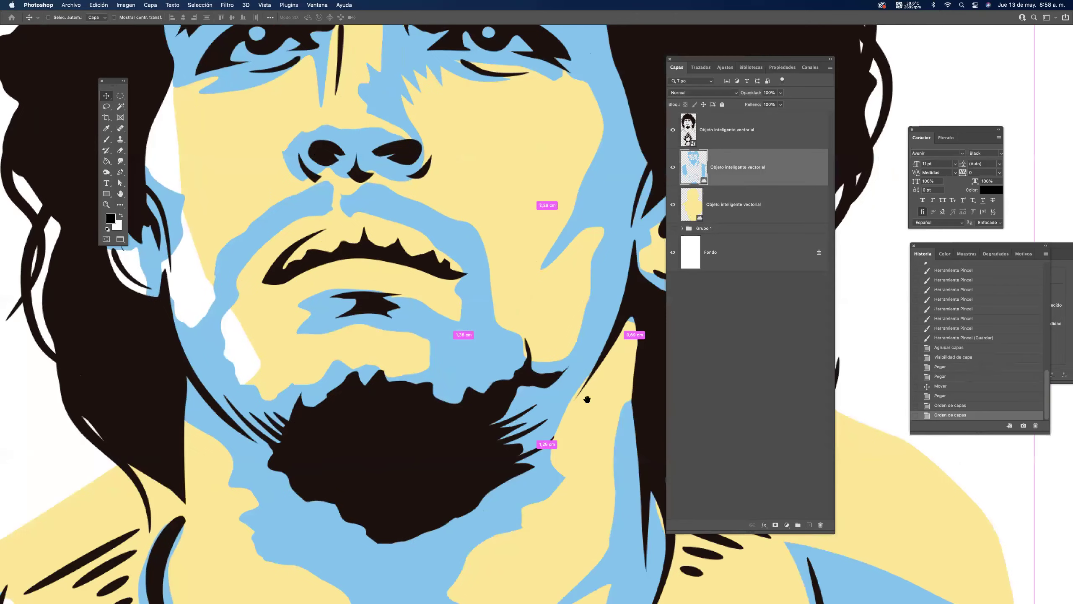
pyautogui.scroll(2, 515, 213)
pyautogui.scroll(-3, 515, 213)
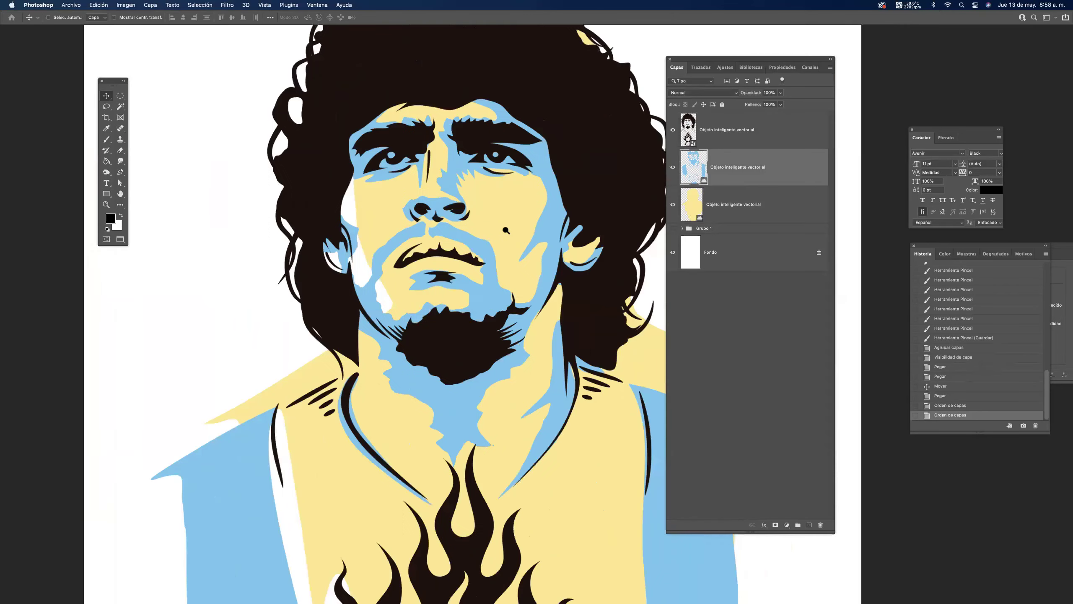
pyautogui.click(718, 207)
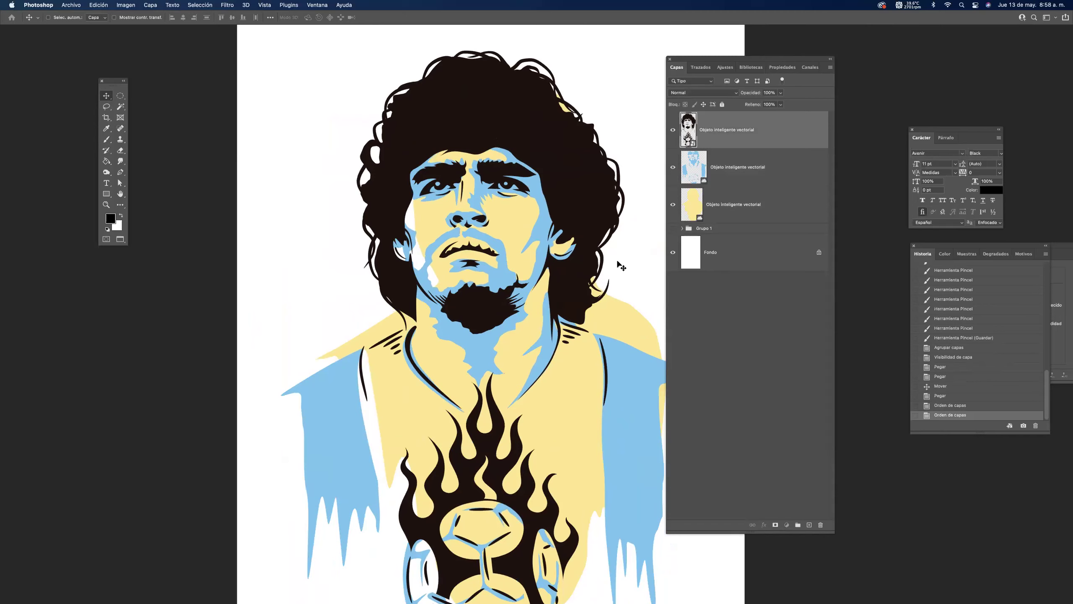
pyautogui.moveTo(557, 379); pyautogui.dragTo(531, 405)
pyautogui.scroll(-3, 531, 405)
pyautogui.scroll(5, 531, 358)
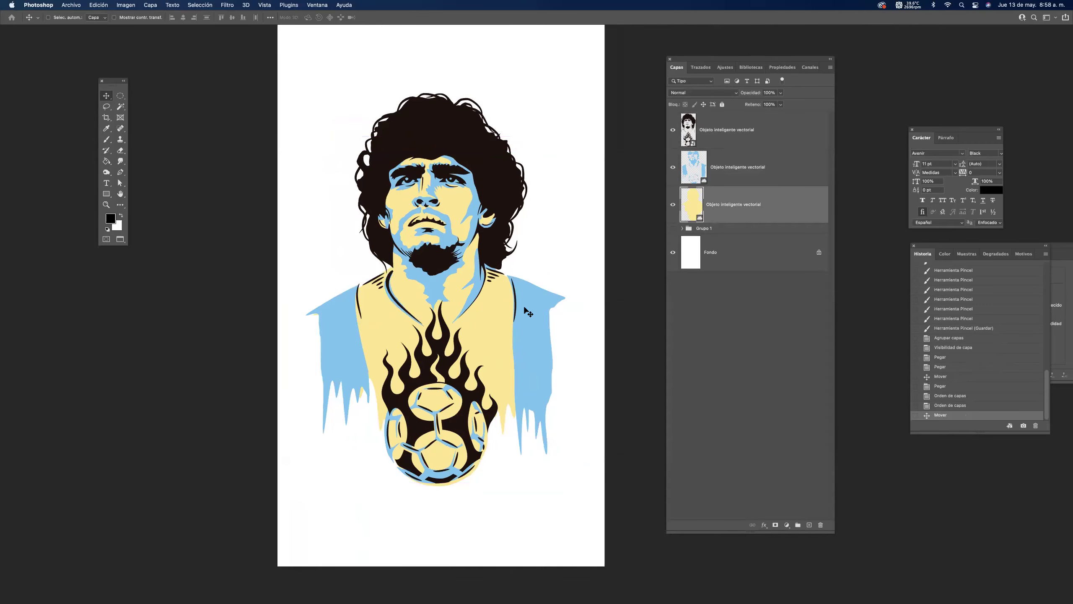
# View the assembled portrait in full-screen mode and bring the hidden panels back.
pyautogui.press('f')
pyautogui.scroll(4, 598, 313)
pyautogui.scroll(-3, 621, 312)
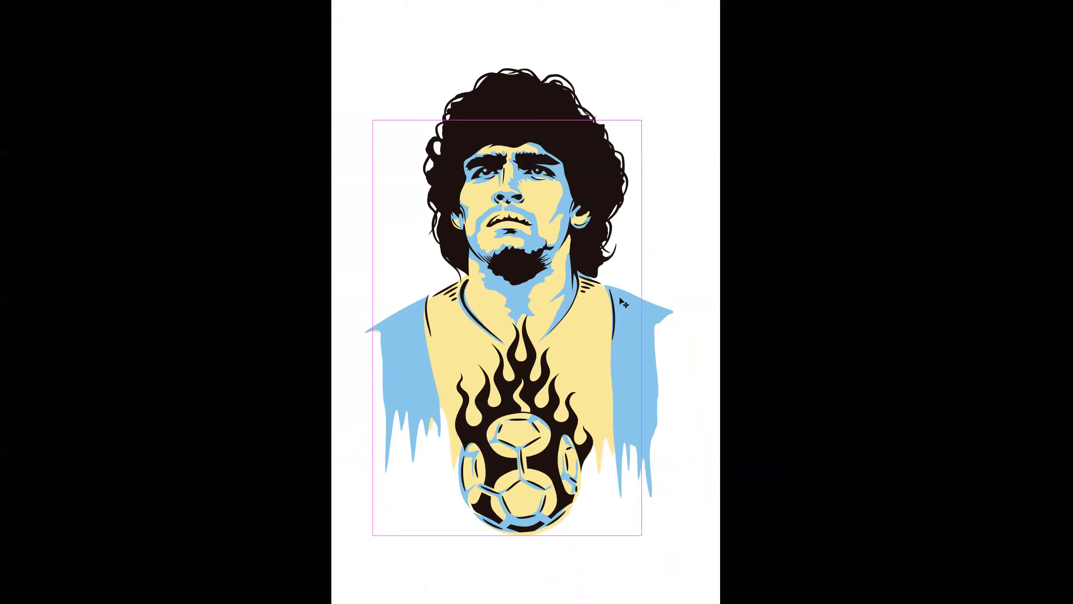
pyautogui.press('Tab')
pyautogui.moveTo(553, 325); pyautogui.dragTo(441, 285)
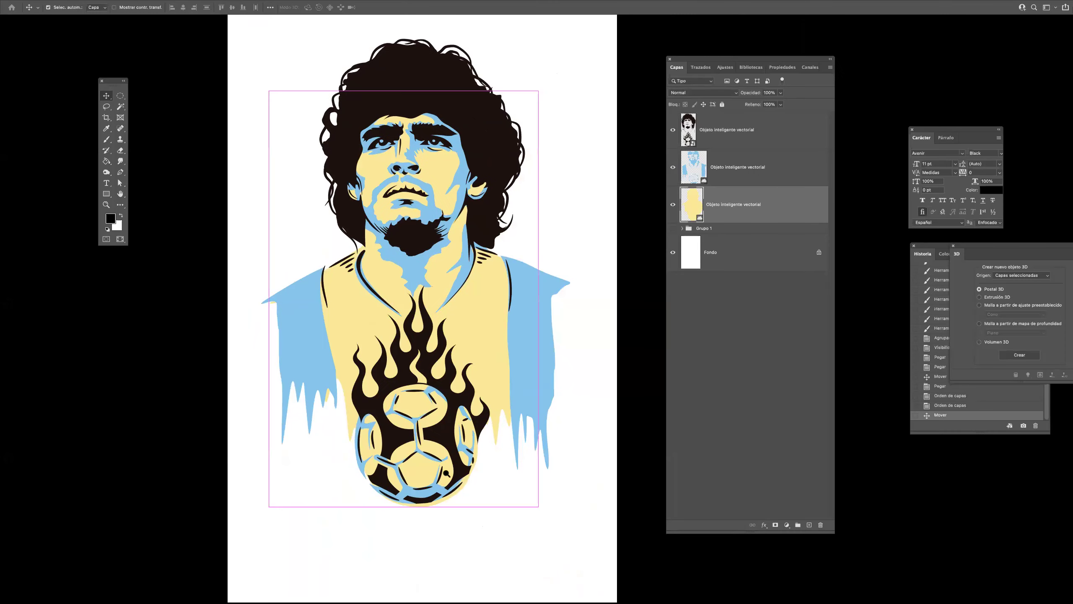
# Nudge the yellow silhouette slightly to the right beneath the black line art and blue shading.
pyautogui.scroll(4, 403, 474)
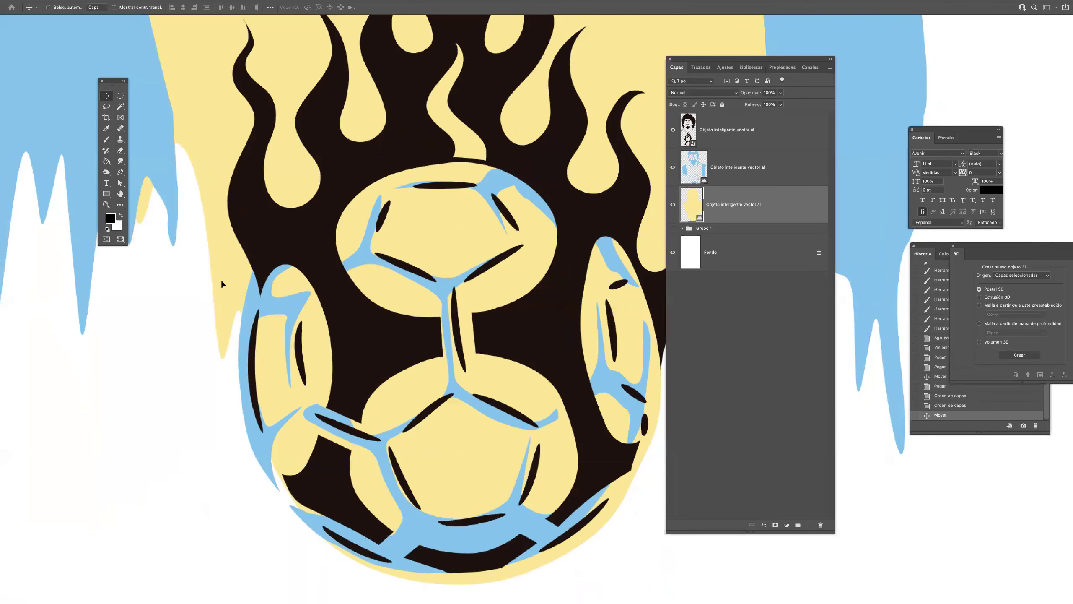
pyautogui.scroll(-3, 319, 236)
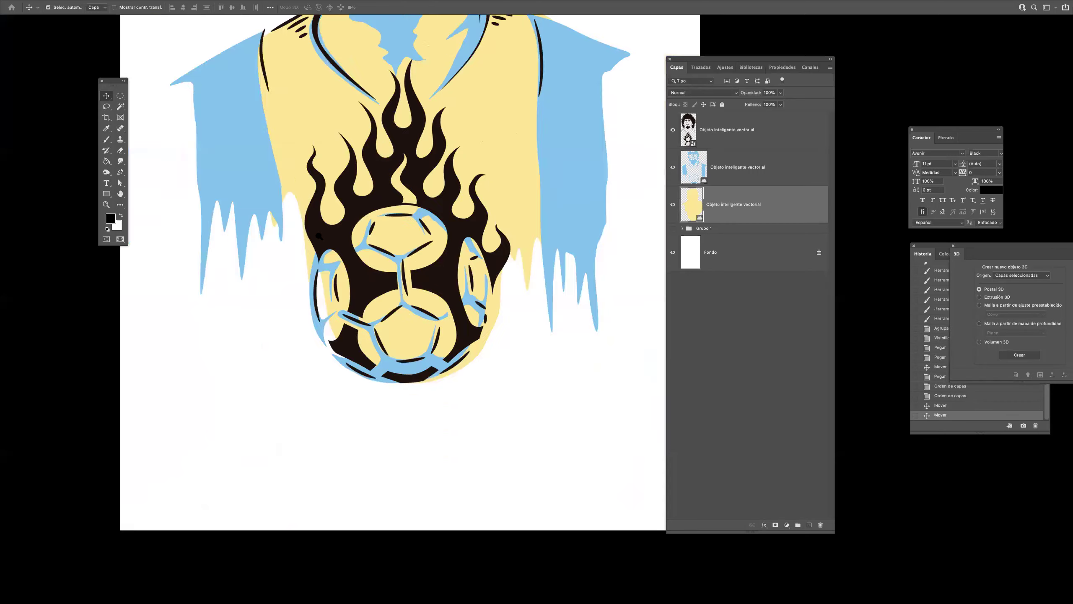
pyautogui.scroll(-3, 319, 236)
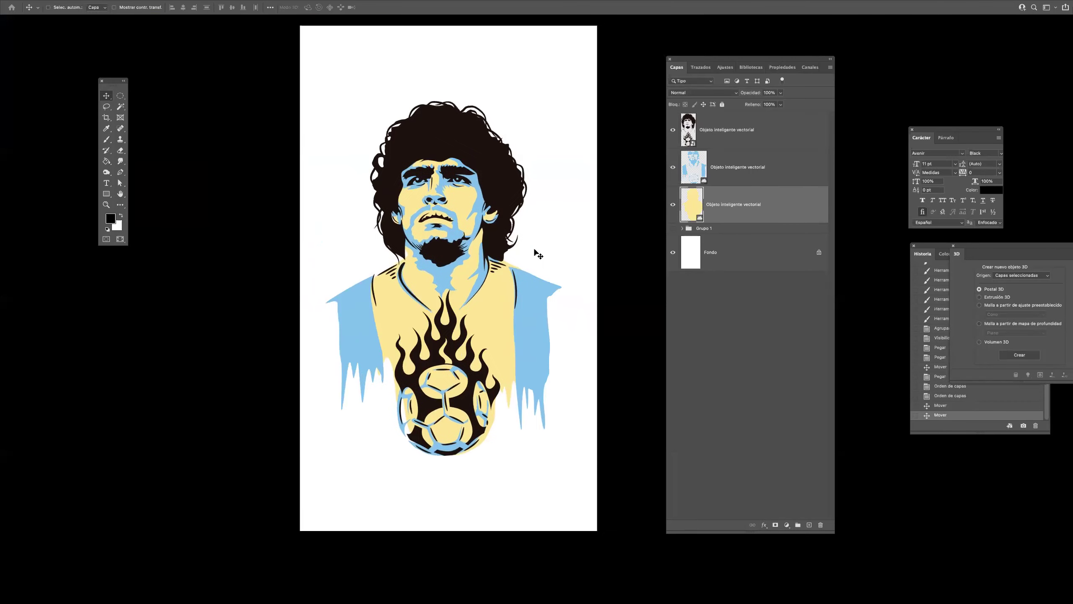
# Select the black line art layer and choose the Rectangle shape tool for drawing above it.
pyautogui.click(740, 123)
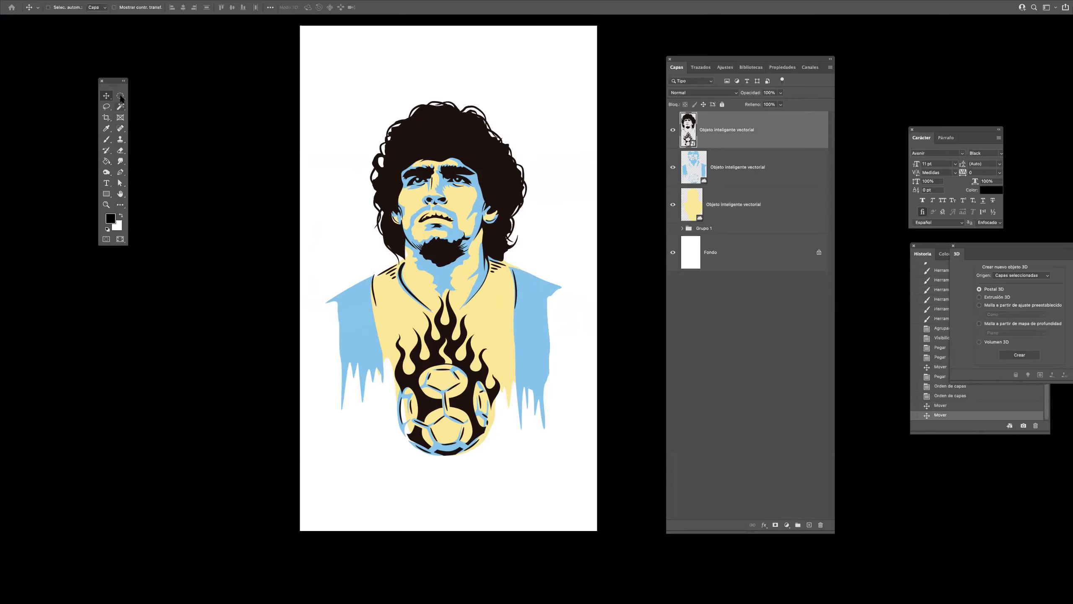
pyautogui.click(120, 118)
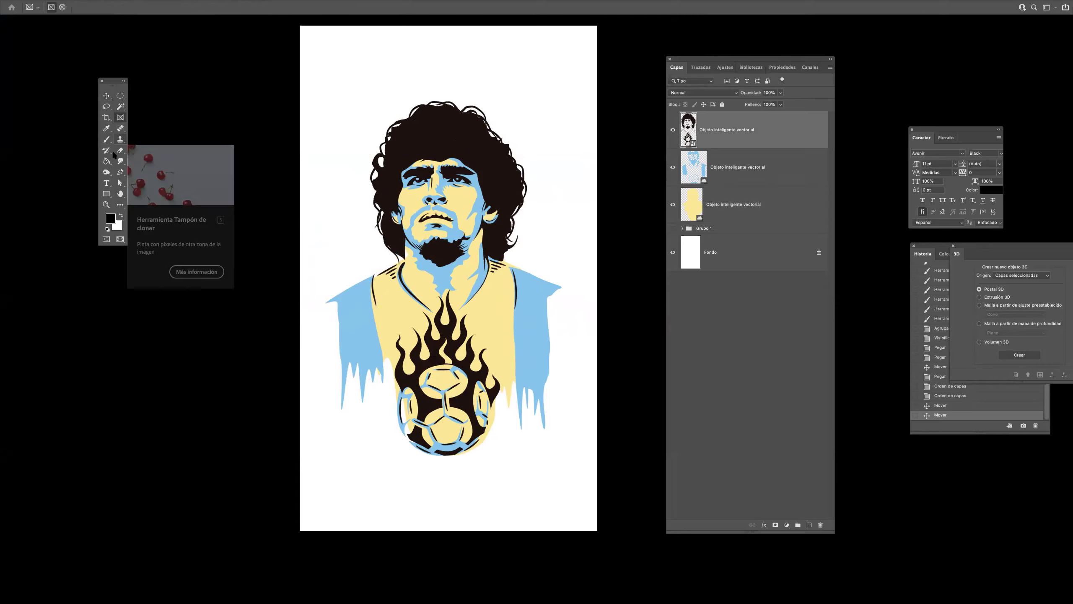
pyautogui.moveTo(106, 193); pyautogui.dragTo(144, 204)
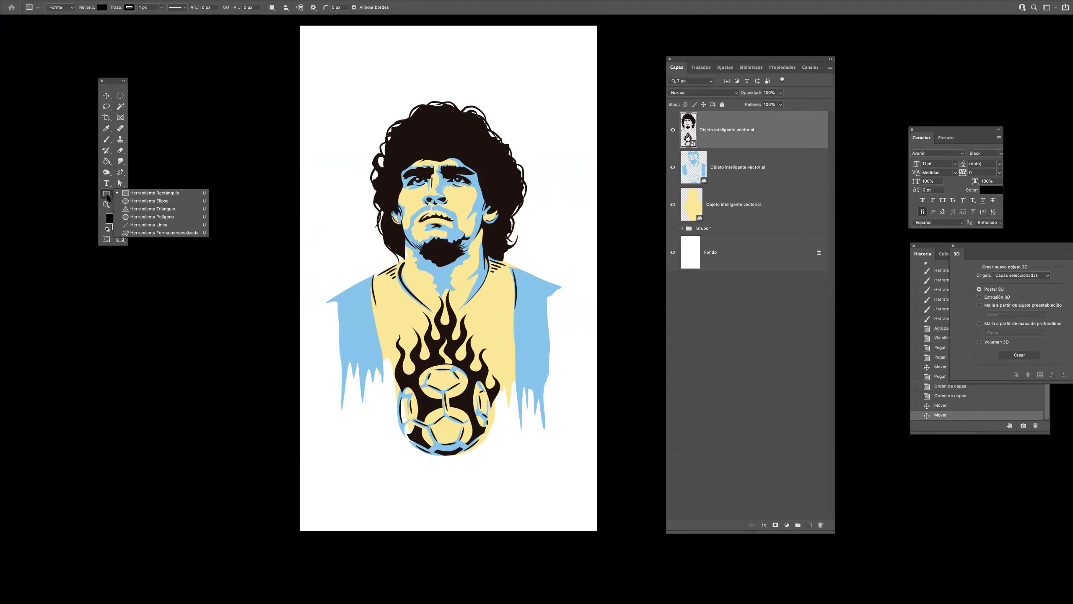
pyautogui.click(126, 193)
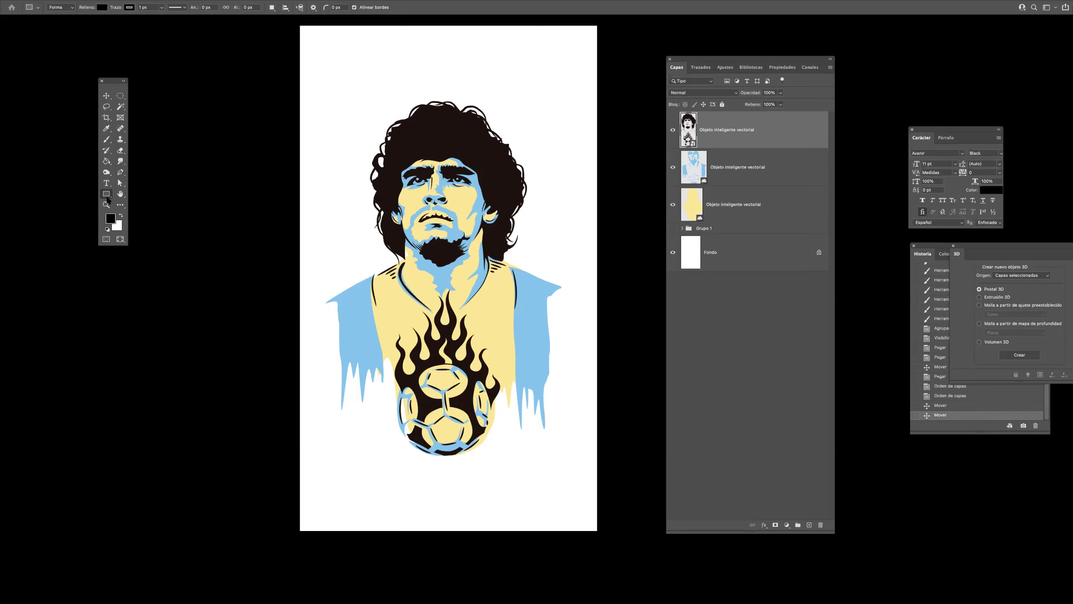
pyautogui.rightClick(107, 198)
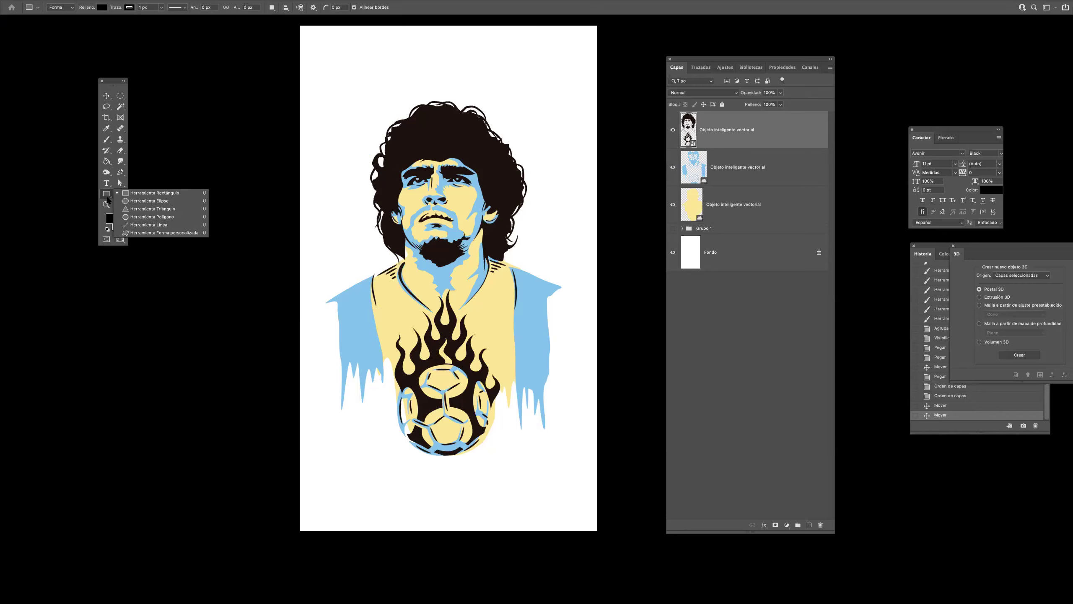
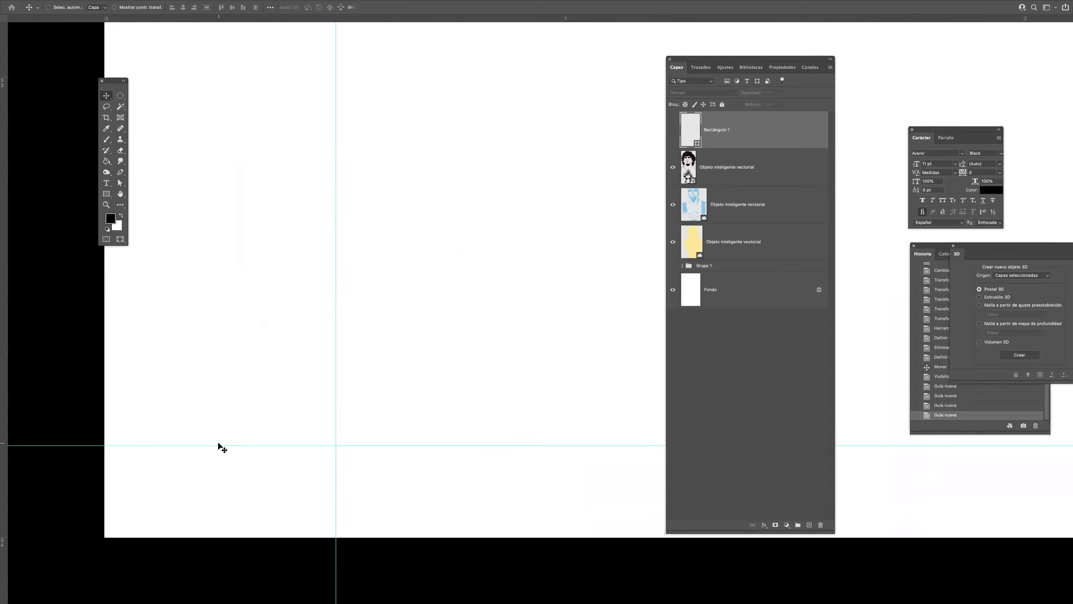
# Reposition the lower horizontal guide about 0.5 cm above the canvas's bottom edge, matching the left guide's margin.
pyautogui.moveTo(219, 445); pyautogui.dragTo(214, 403)
pyautogui.press('super+z')
pyautogui.moveTo(111, 445); pyautogui.dragTo(95, 271)
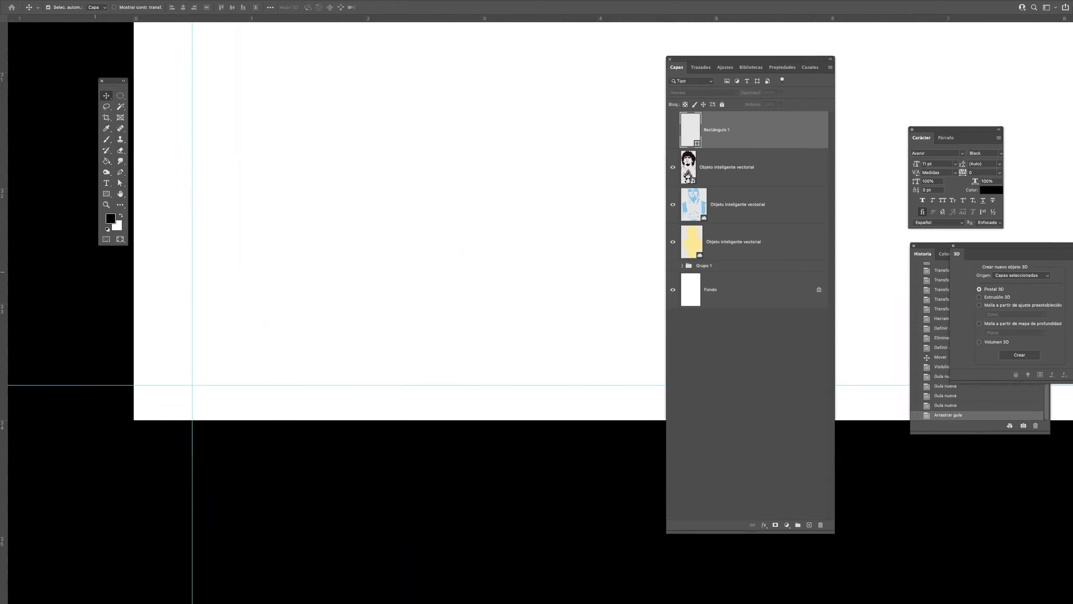
pyautogui.hotkey('ctrl', '+')
pyautogui.click(156, 388)
pyautogui.moveTo(154, 387); pyautogui.dragTo(151, 353)
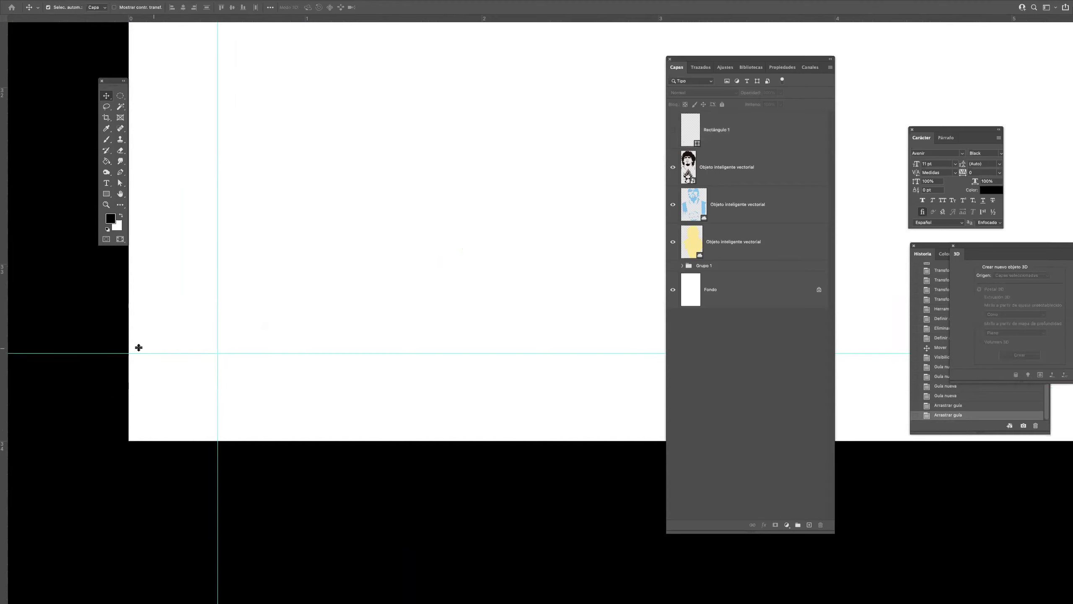
# Show the Rectángulo 1 layer and move the rectangle in Free Transform so its top-left corner meets the guide intersection.
pyautogui.scroll(-10, 276, 254)
pyautogui.moveTo(345, 182); pyautogui.dragTo(336, 266)
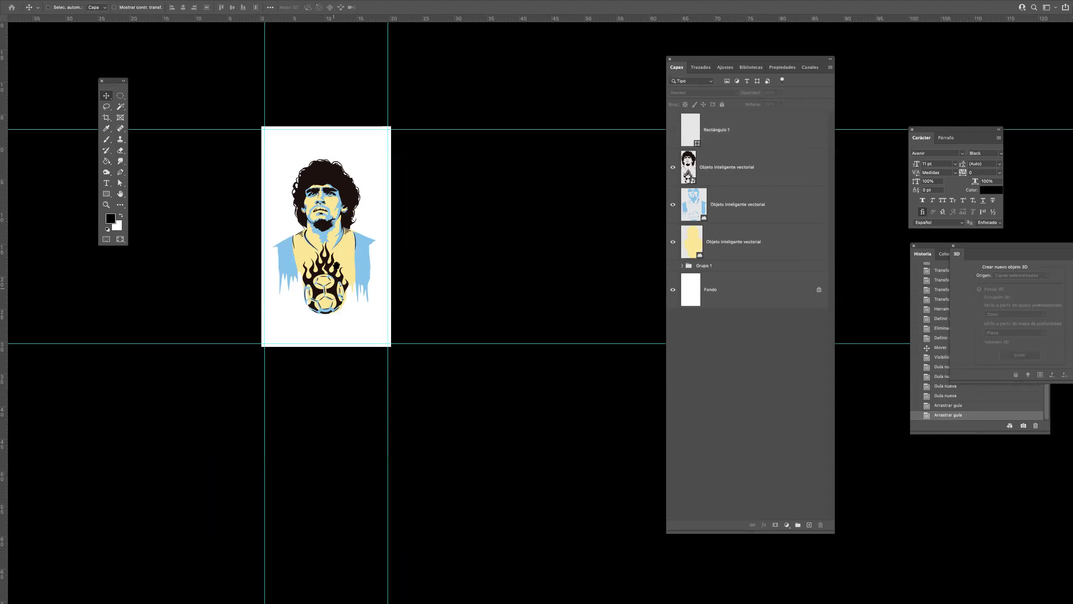
pyautogui.scroll(9, 325, 164)
pyautogui.scroll(-1, 410, 175)
pyautogui.click(674, 132)
pyautogui.click(740, 139)
pyautogui.hotkey('ctrl', 't')
pyautogui.moveTo(251, 183); pyautogui.dragTo(244, 171)
# Scale the rectangle to 105.31% so its bottom-right corner meets the guides, then apply the transform.
pyautogui.scroll(-8, 419, 254)
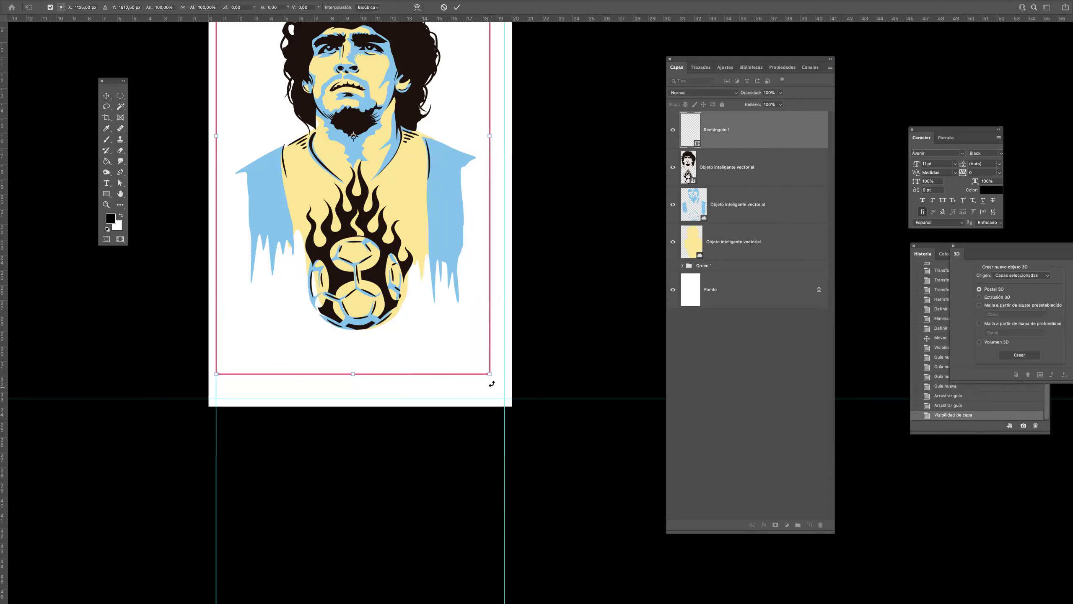
pyautogui.moveTo(490, 376); pyautogui.dragTo(506, 379)
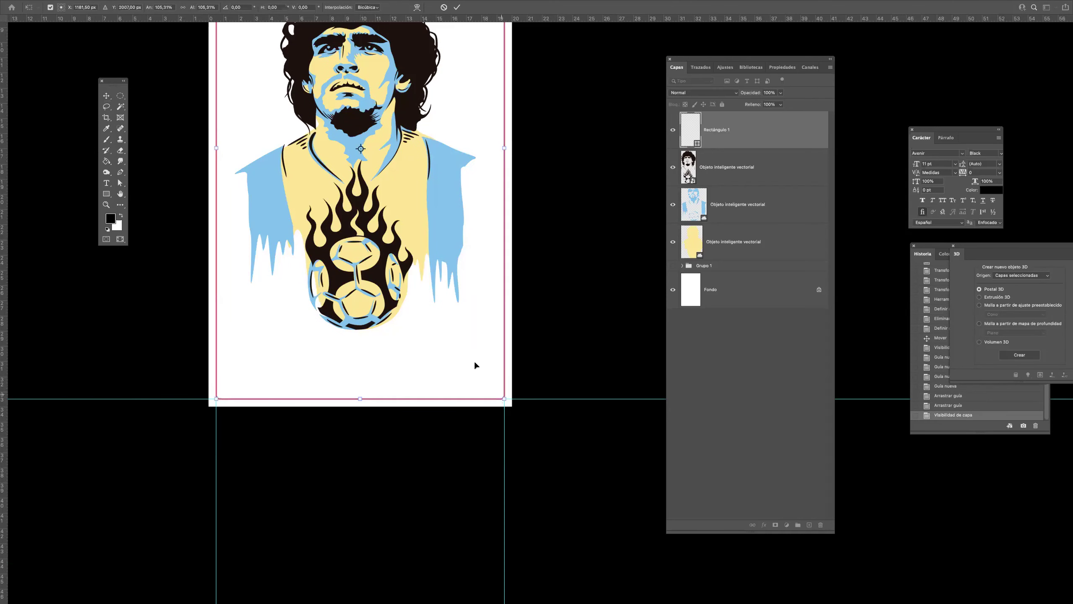
pyautogui.scroll(4, 418, 428)
pyautogui.moveTo(418, 429); pyautogui.dragTo(438, 535)
pyautogui.moveTo(533, 68); pyautogui.dragTo(606, 104)
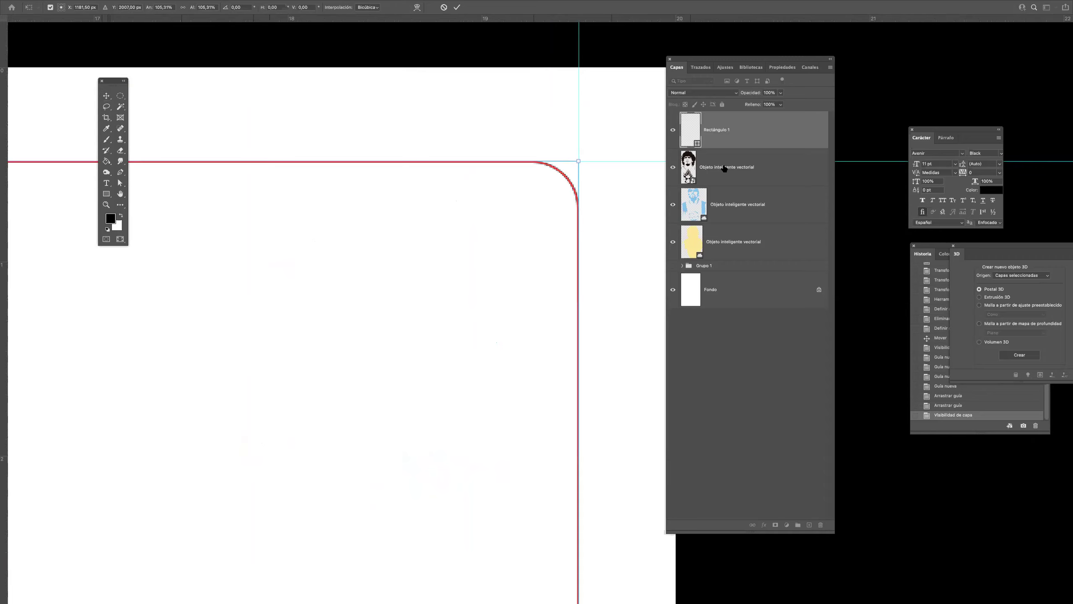
pyautogui.press('Return')
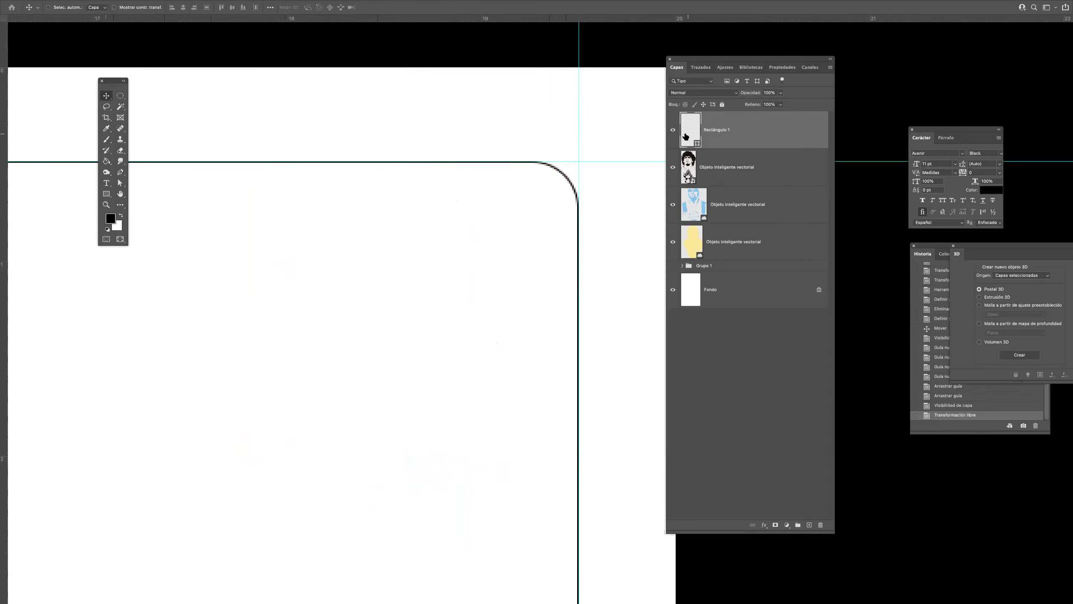
pyautogui.moveTo(551, 205); pyautogui.dragTo(343, 202)
pyautogui.press('super+z')
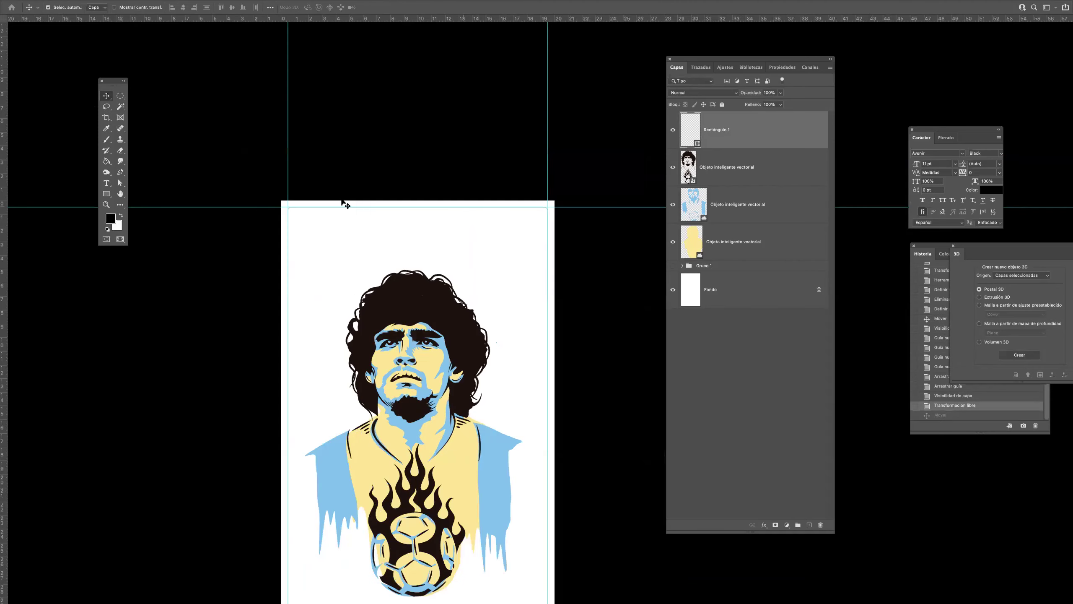
# Set the rectangle frame's stroke width to 29.24 px and inspect the border around the portrait.
pyautogui.click(106, 193)
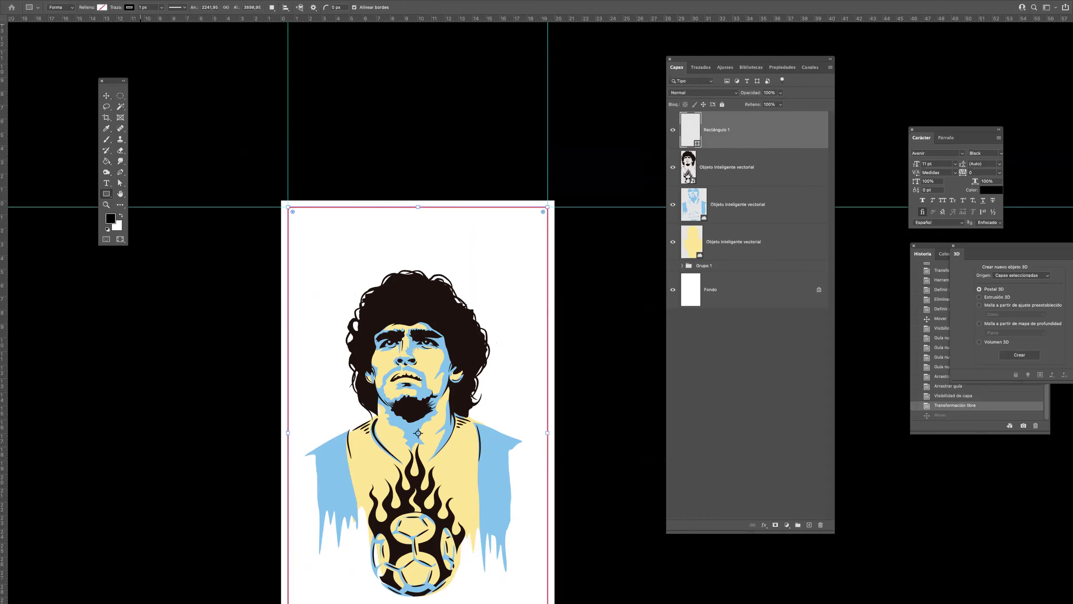
pyautogui.click(162, 8)
pyautogui.moveTo(161, 18); pyautogui.dragTo(166, 17)
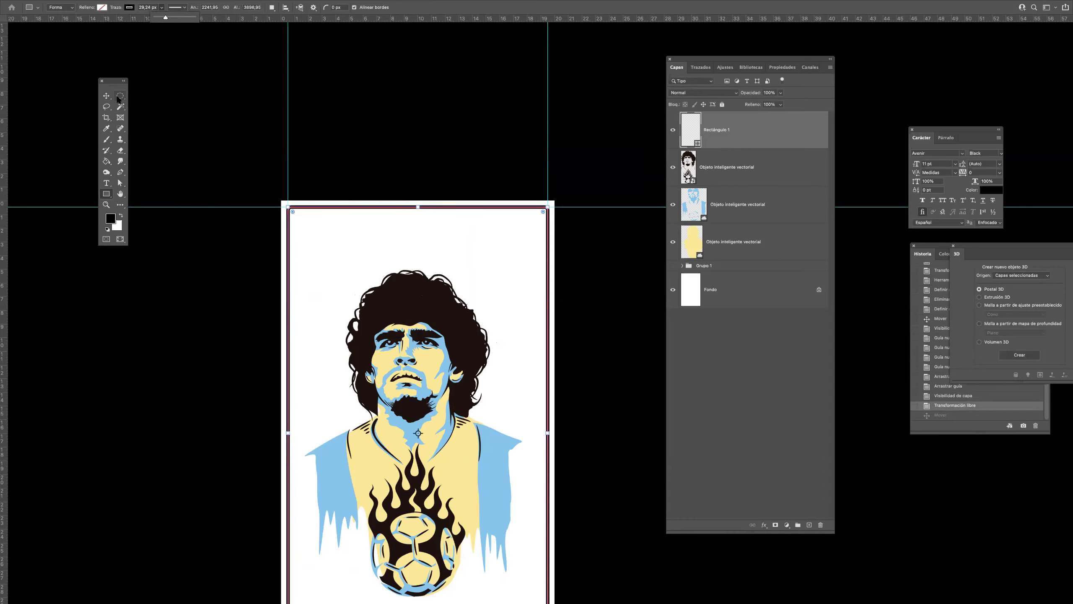
pyautogui.click(696, 356)
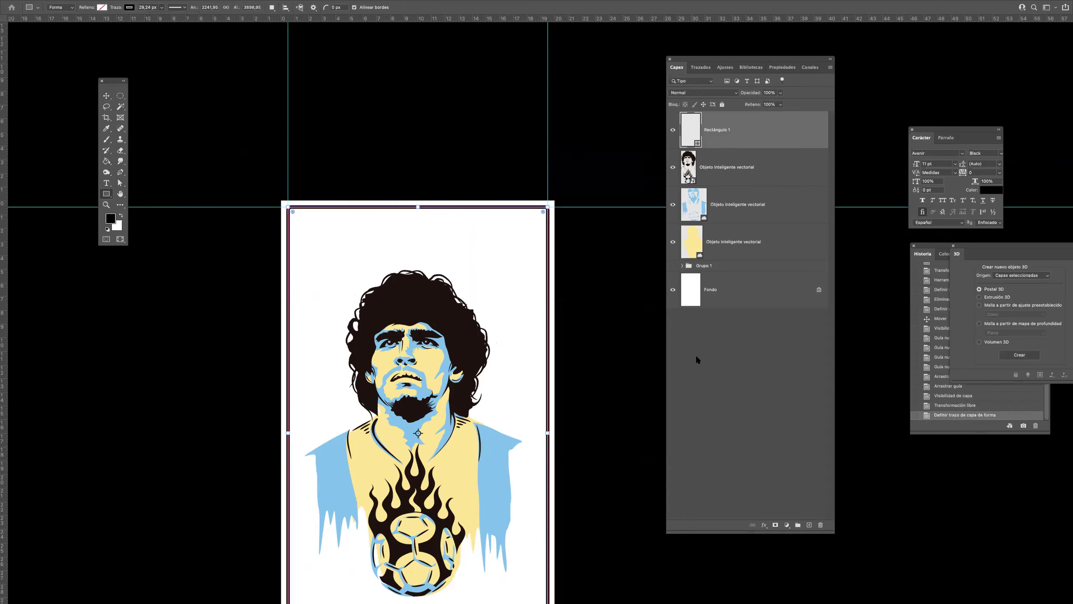
pyautogui.scroll(-3, 485, 319)
pyautogui.scroll(-3, 485, 319)
pyautogui.scroll(5, 469, 312)
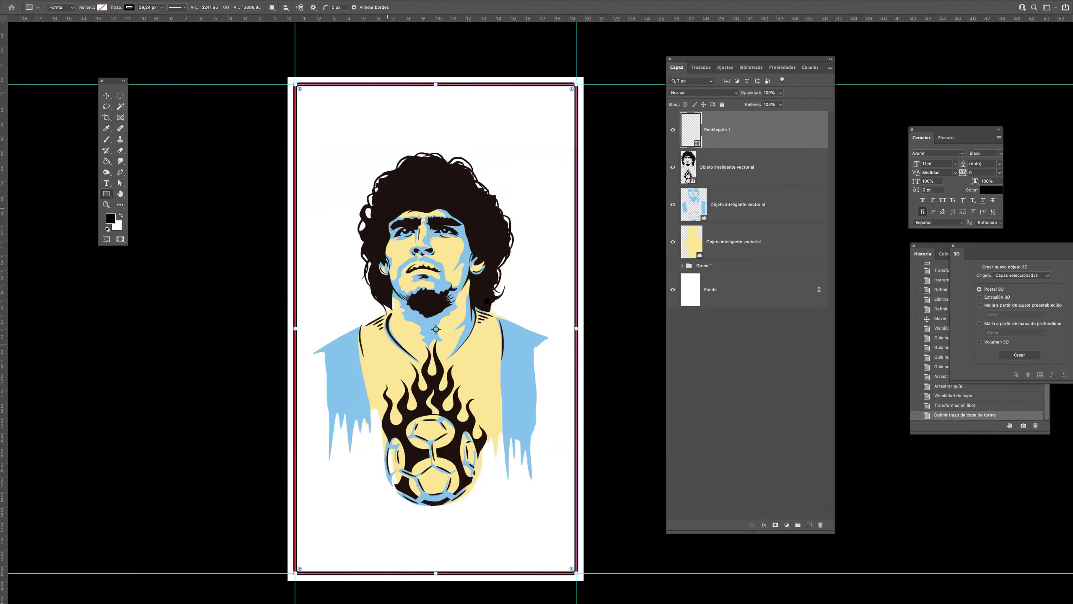
pyautogui.click(683, 370)
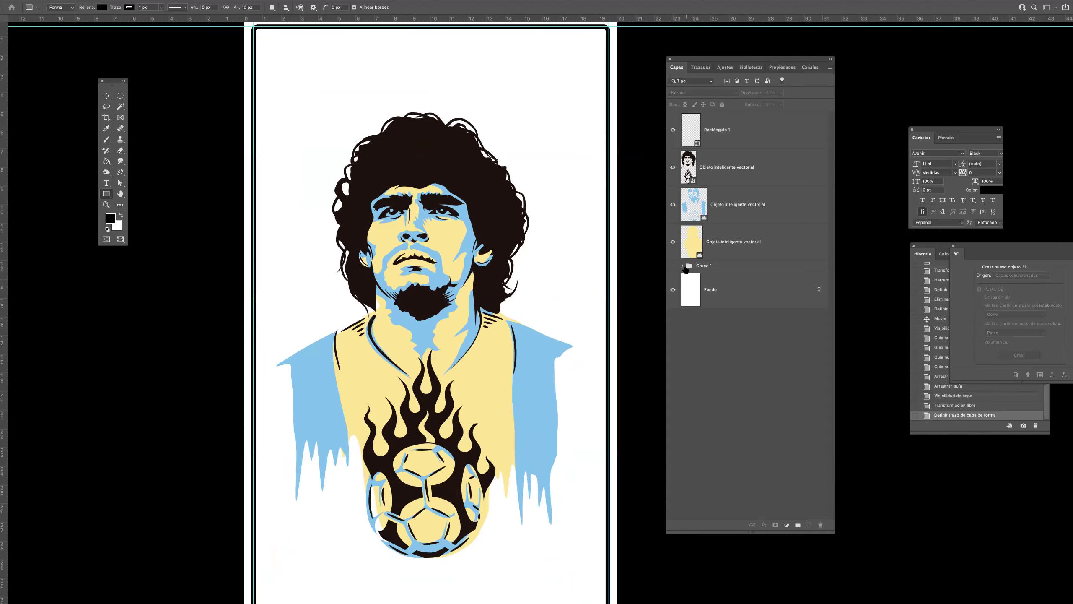
pyautogui.scroll(-3, 468, 187)
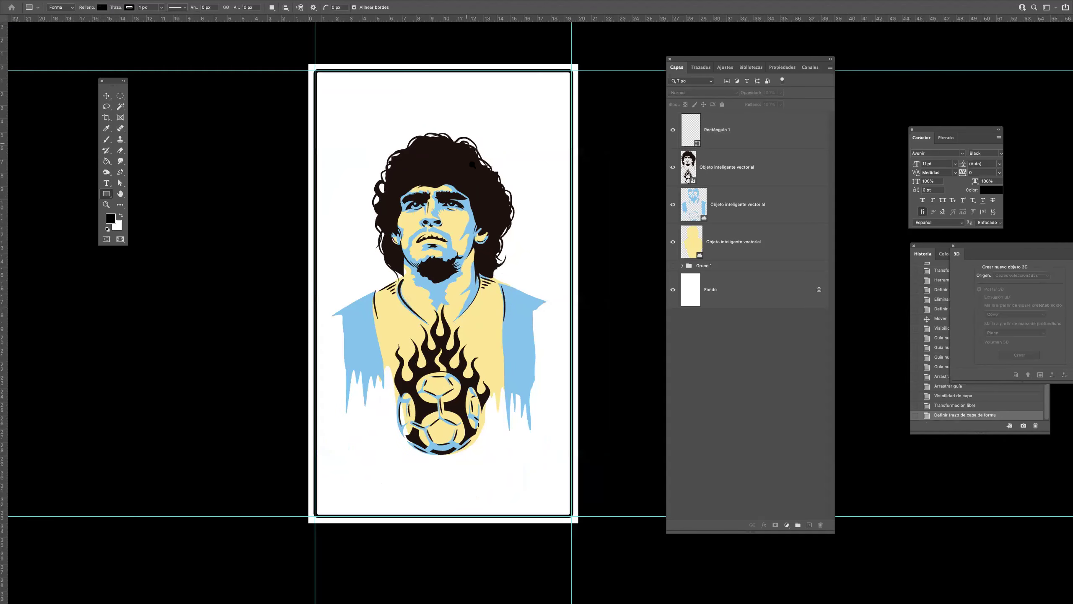
pyautogui.scroll(3, 567, 66)
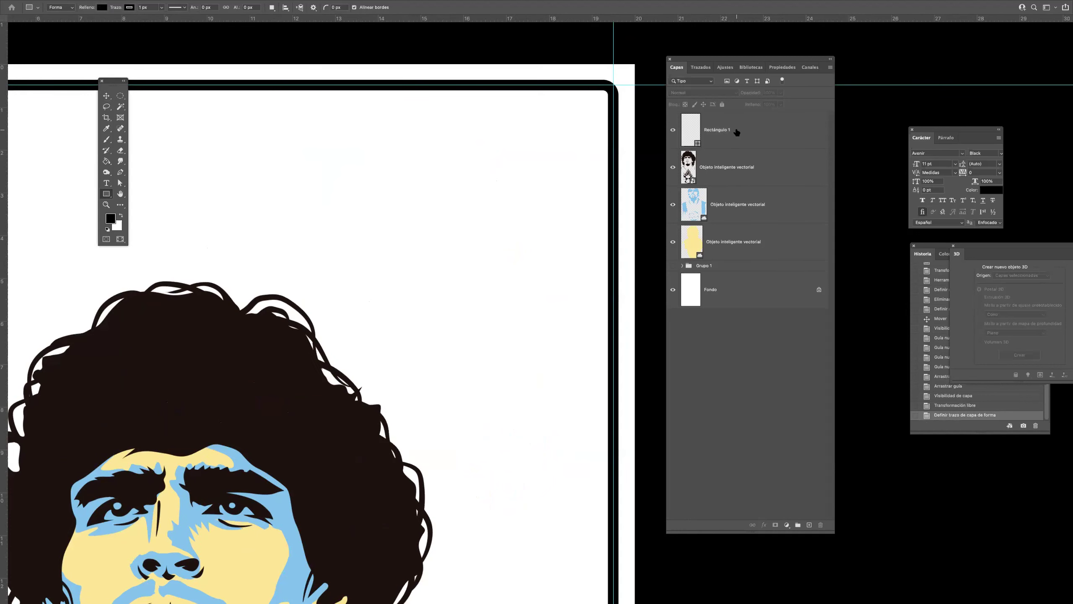
# Choose the Magic Wand tool and rasterize the Rectángulo 1 frame layer.
pyautogui.click(738, 133)
pyautogui.click(123, 107)
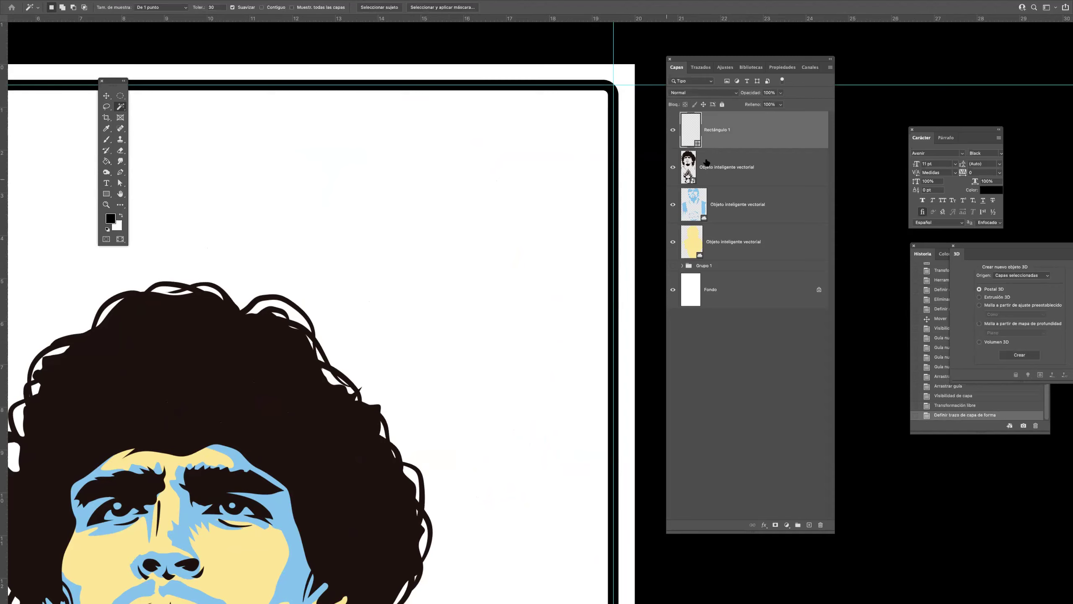
pyautogui.click(736, 361)
pyautogui.click(742, 128)
pyautogui.rightClick(720, 132)
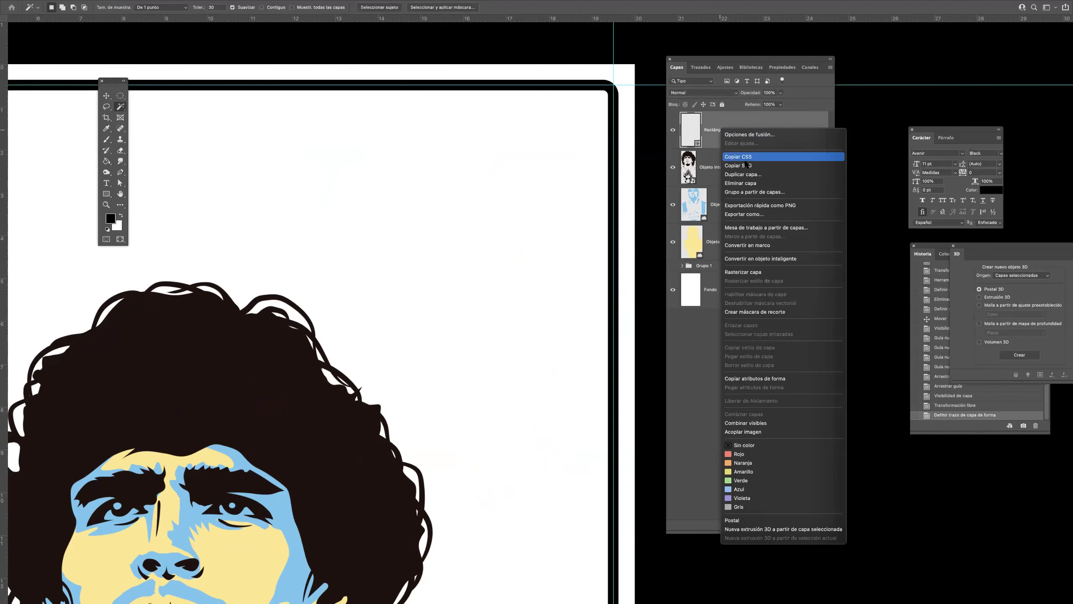
pyautogui.click(736, 273)
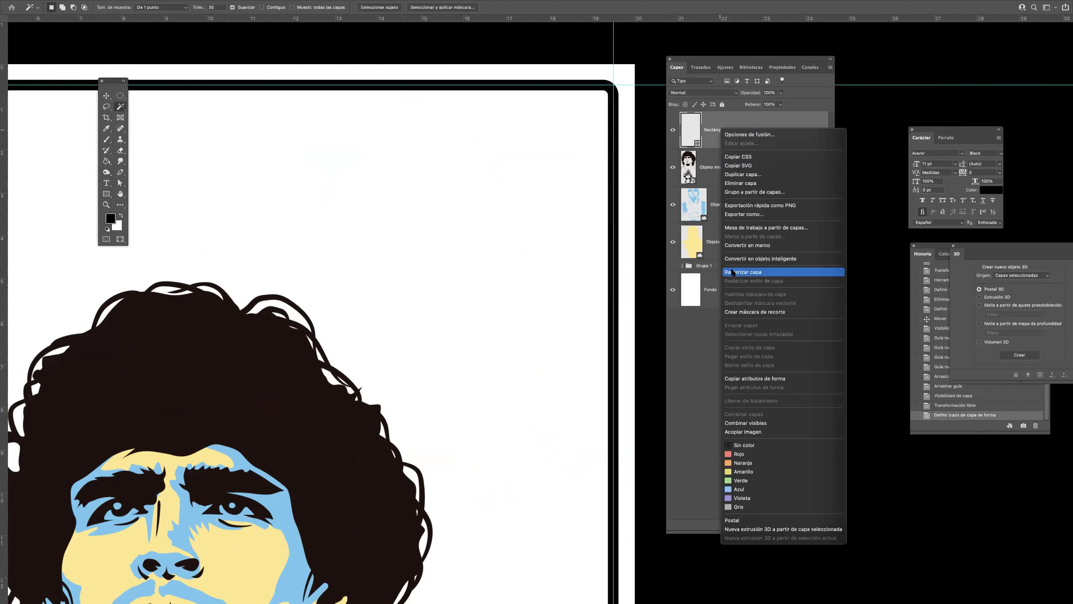
# Select only the area outside the frame using the Magic Wand with the Contiguous option on.
pyautogui.click(545, 71)
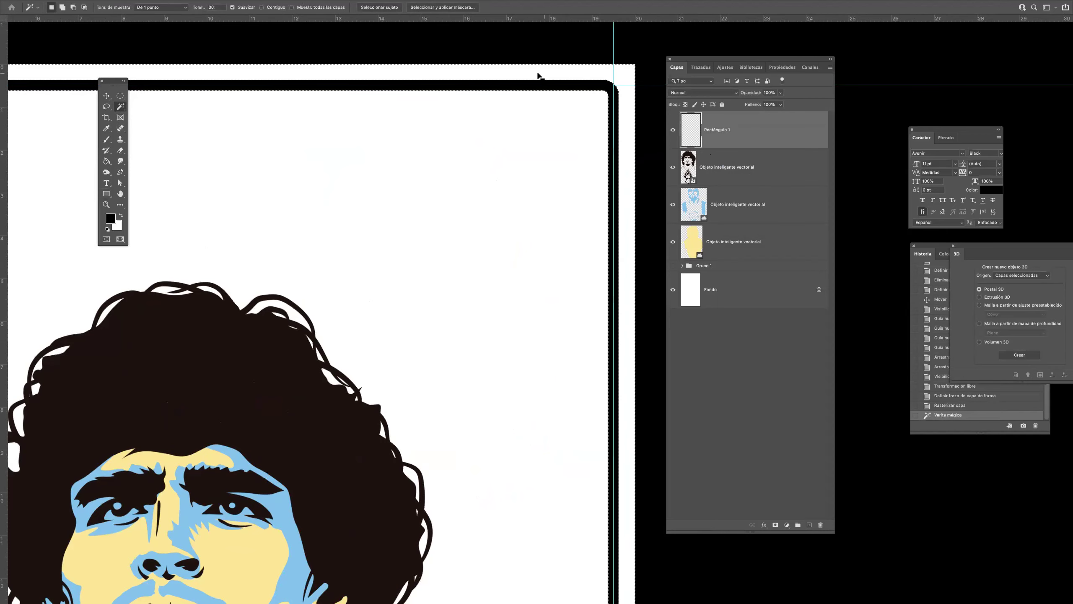
pyautogui.hotkey('ctrl', 'd')
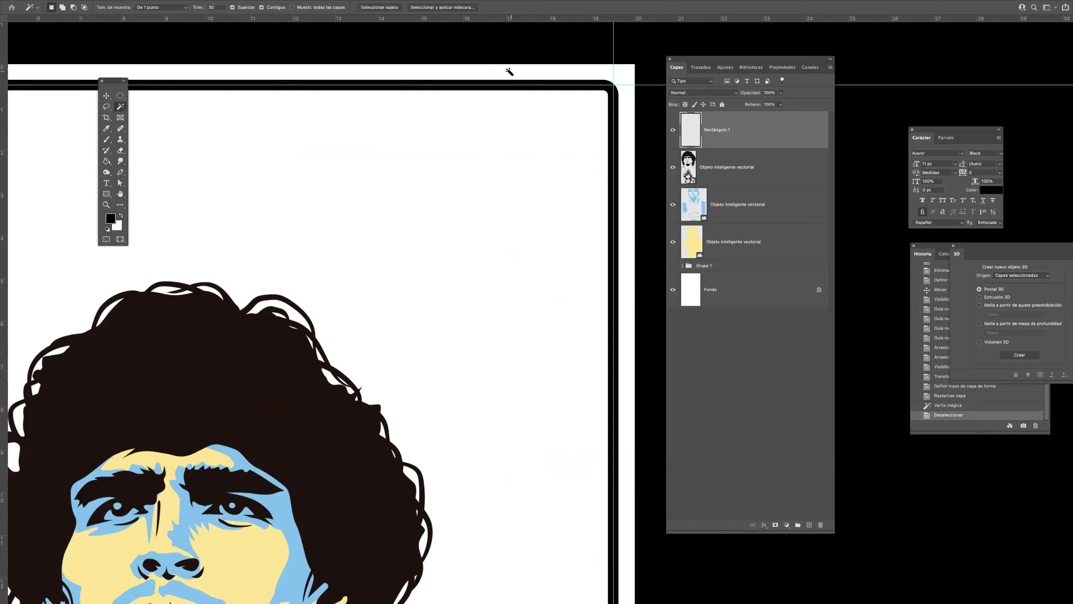
pyautogui.click(245, 74)
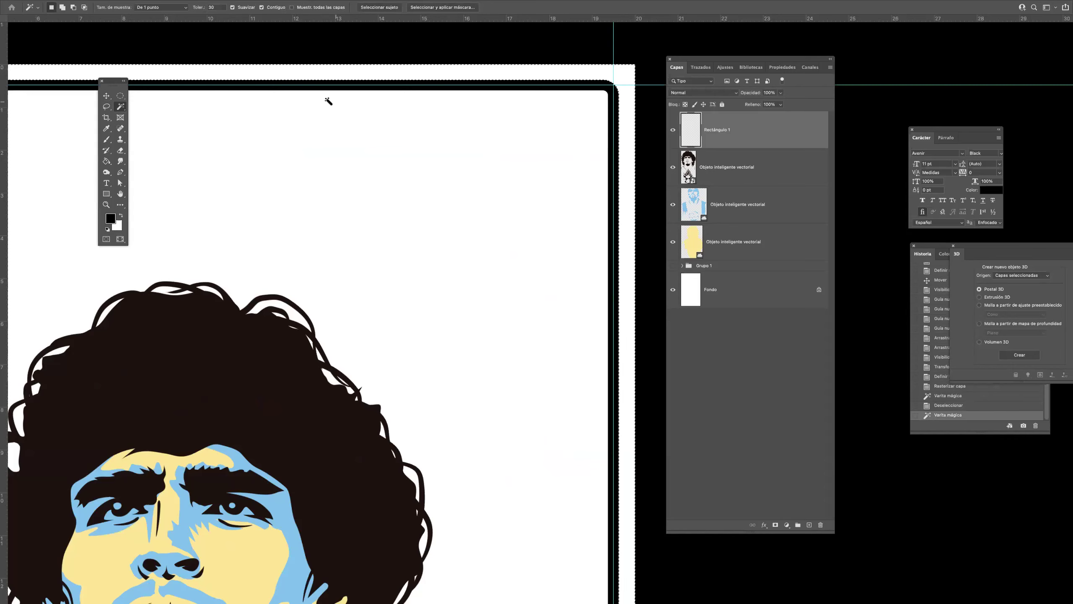
# Expand the selection outside the frame by 1 pixel.
pyautogui.press('v')
pyautogui.press('f')
pyautogui.click(245, 5)
pyautogui.moveTo(200, 5)
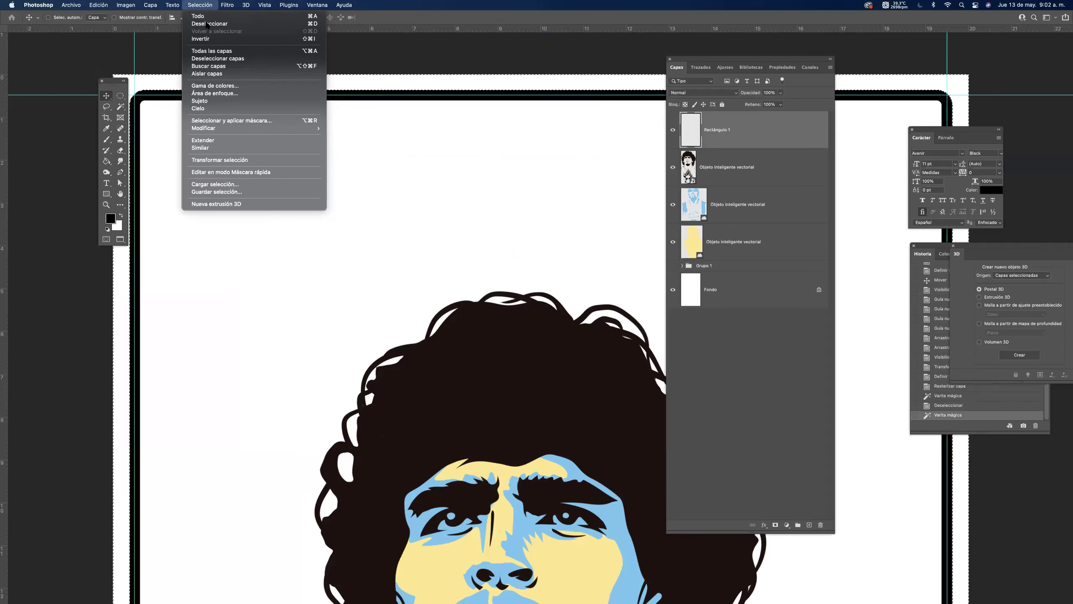
pyautogui.moveTo(211, 128)
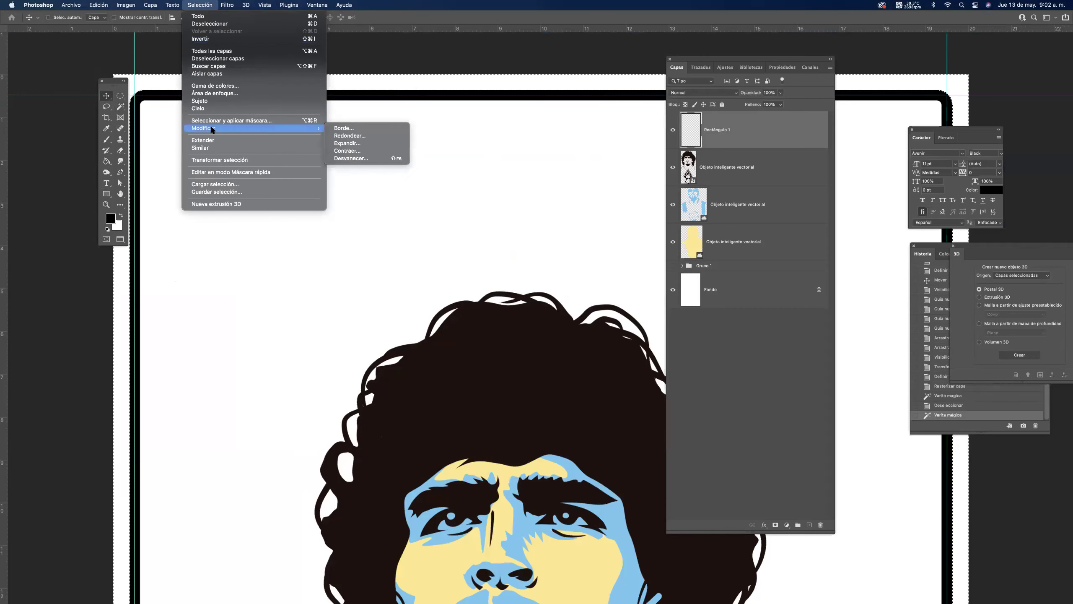
pyautogui.click(347, 144)
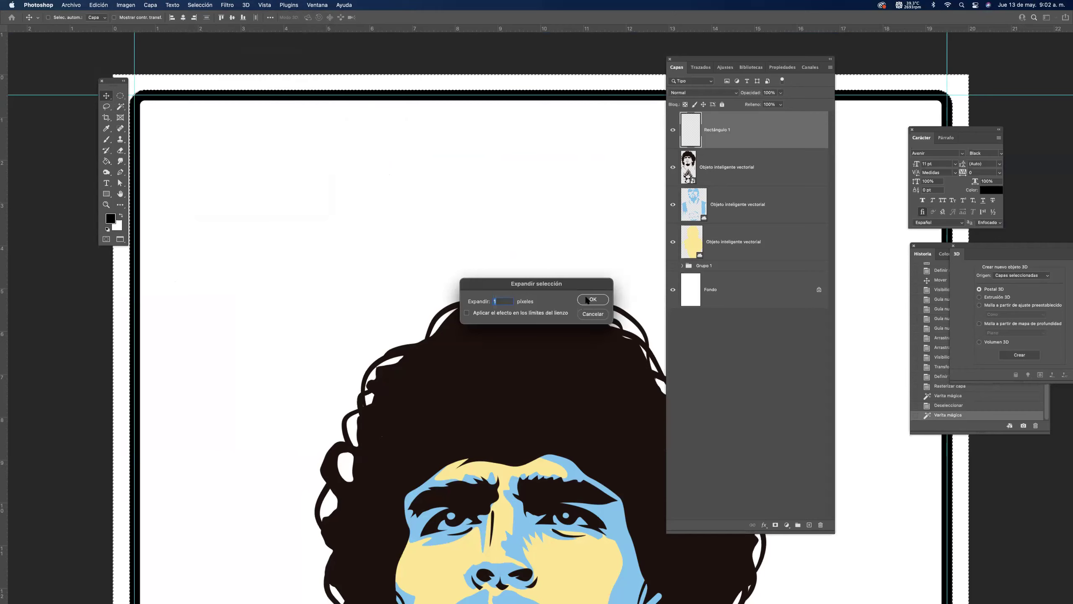
pyautogui.click(592, 299)
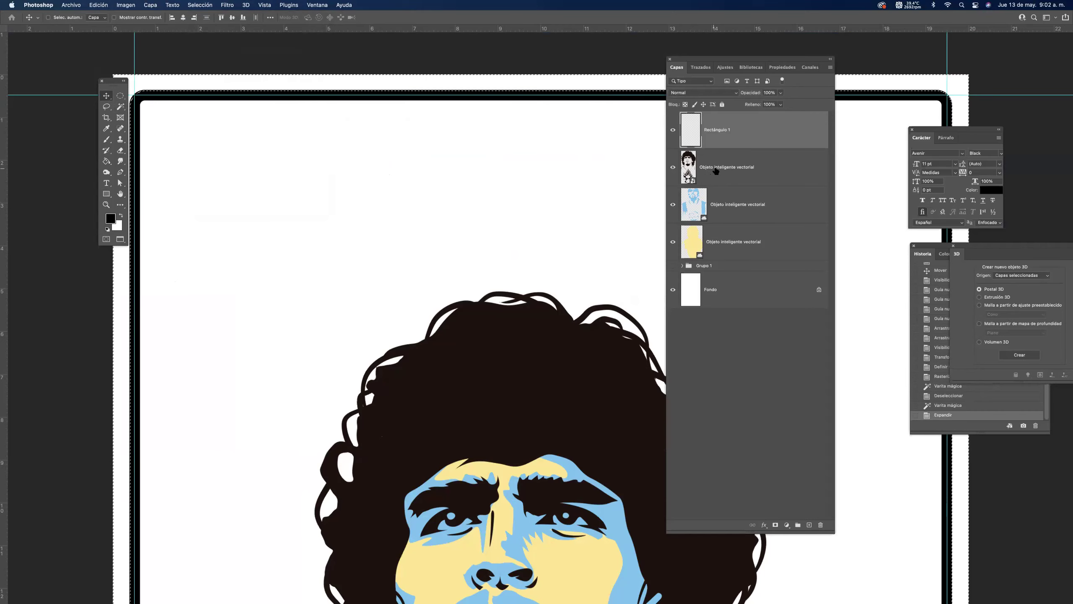
# Add a new layer directly below the Rectángulo 1 frame, fill the selected outer margin with white, and clear the selection.
pyautogui.click(715, 170)
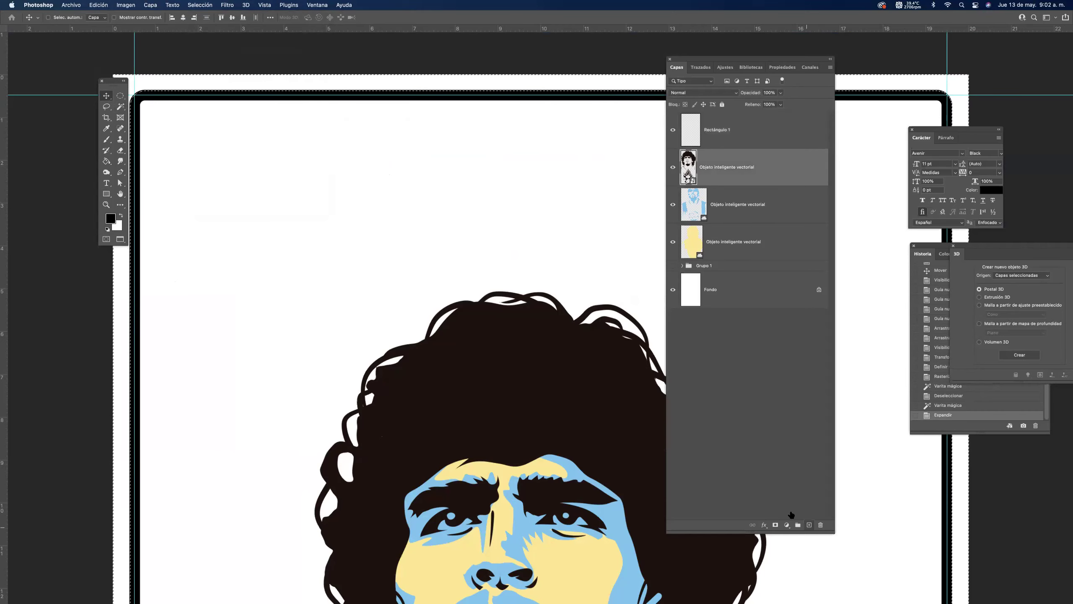
pyautogui.click(809, 524)
pyautogui.press('g')
pyautogui.click(206, 94)
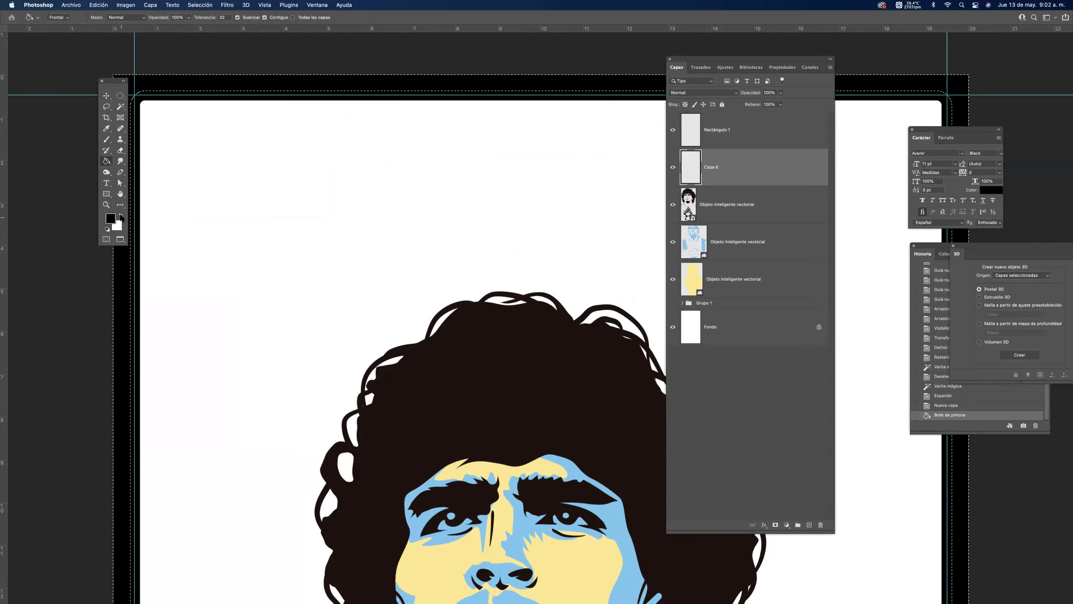
pyautogui.click(120, 216)
pyautogui.press('super+z')
pyautogui.click(207, 88)
pyautogui.press('super+d')
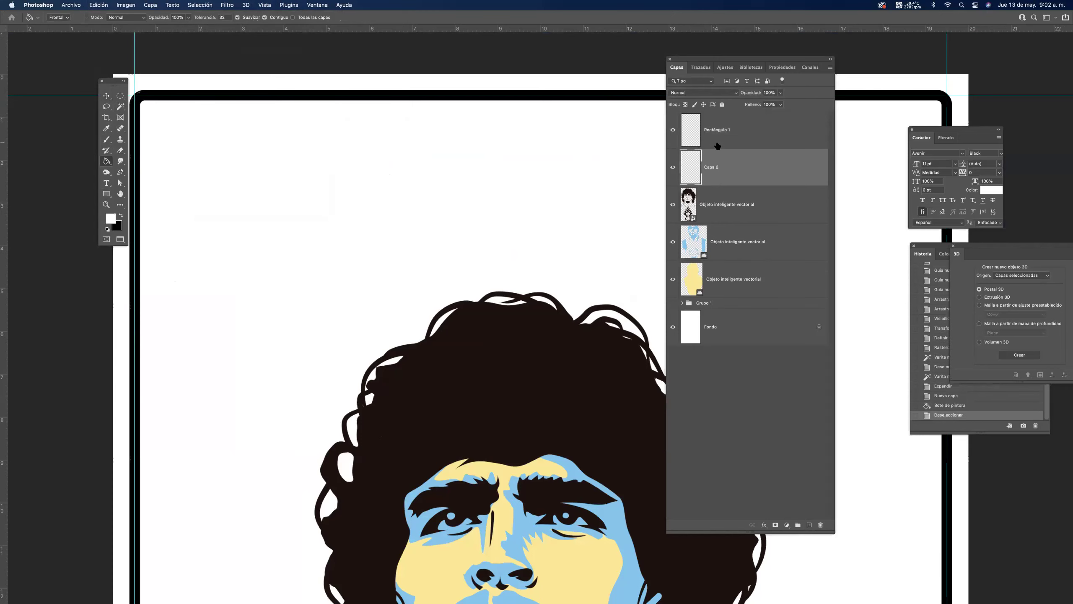
# Group the Rectángulo 1 frame layer with the white margin layer and name the group MARCO.
pyautogui.click(716, 136)
pyautogui.keyDown('shift'); pyautogui.click(734, 166); pyautogui.keyUp('shift')
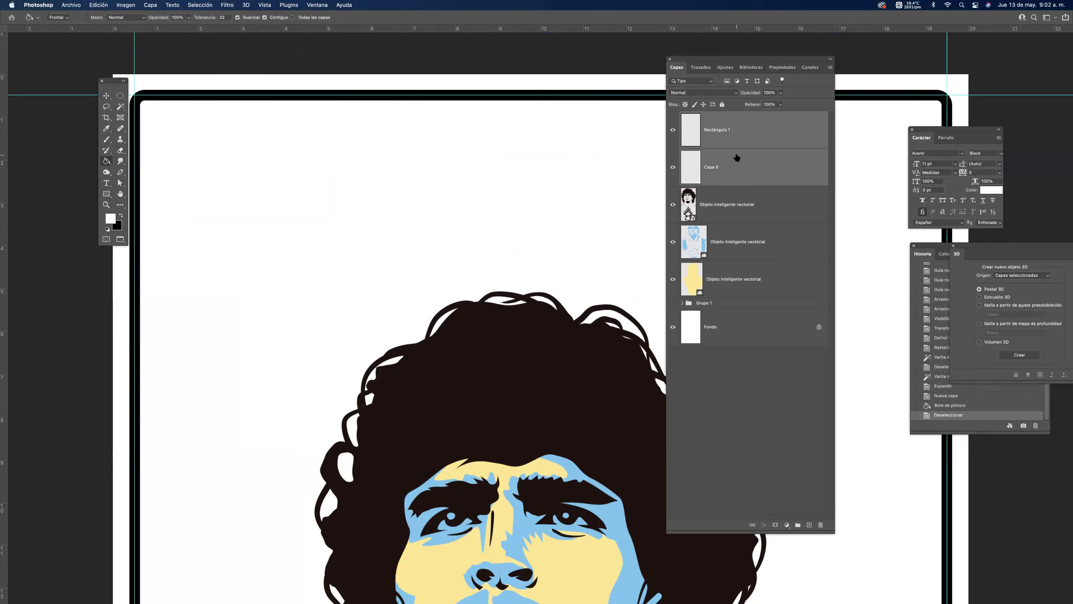
pyautogui.press('super+g')
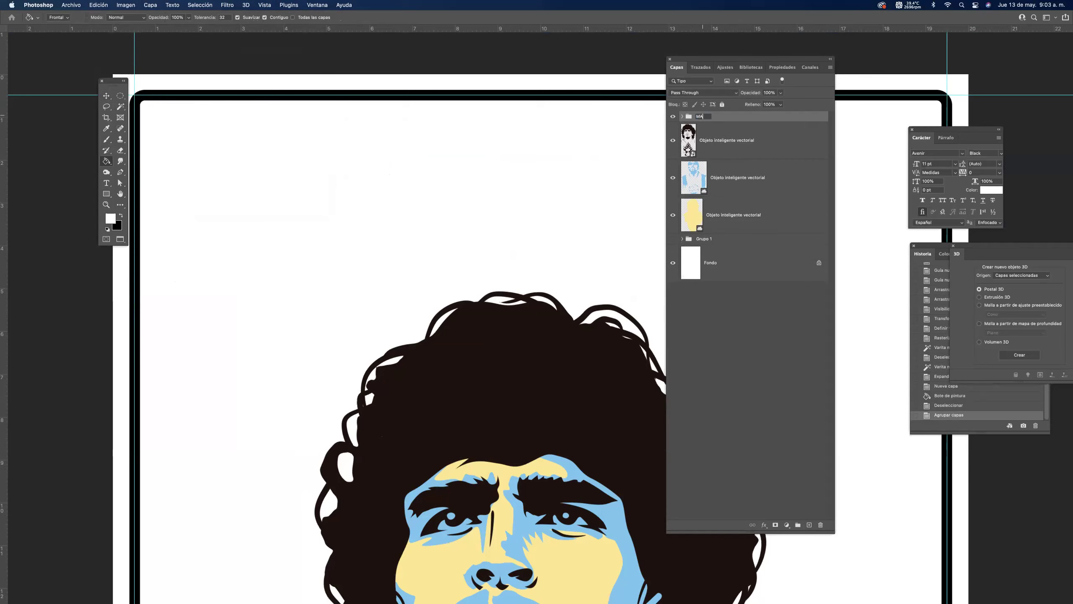
pyautogui.write('O')
pyautogui.press('Return')
# Create a new empty layer above Fondo and move it above Grupo 1, beneath the portrait layers.
pyautogui.click(716, 148)
pyautogui.click(728, 278)
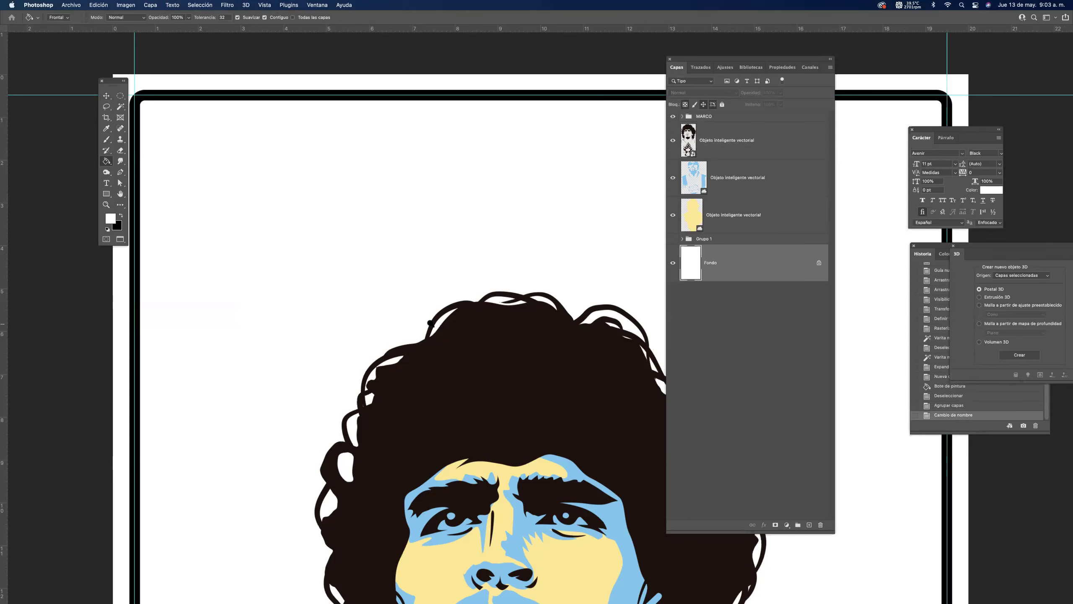
pyautogui.scroll(-3, 469, 325)
pyautogui.moveTo(459, 217); pyautogui.dragTo(461, 157)
pyautogui.scroll(-3, 490, 236)
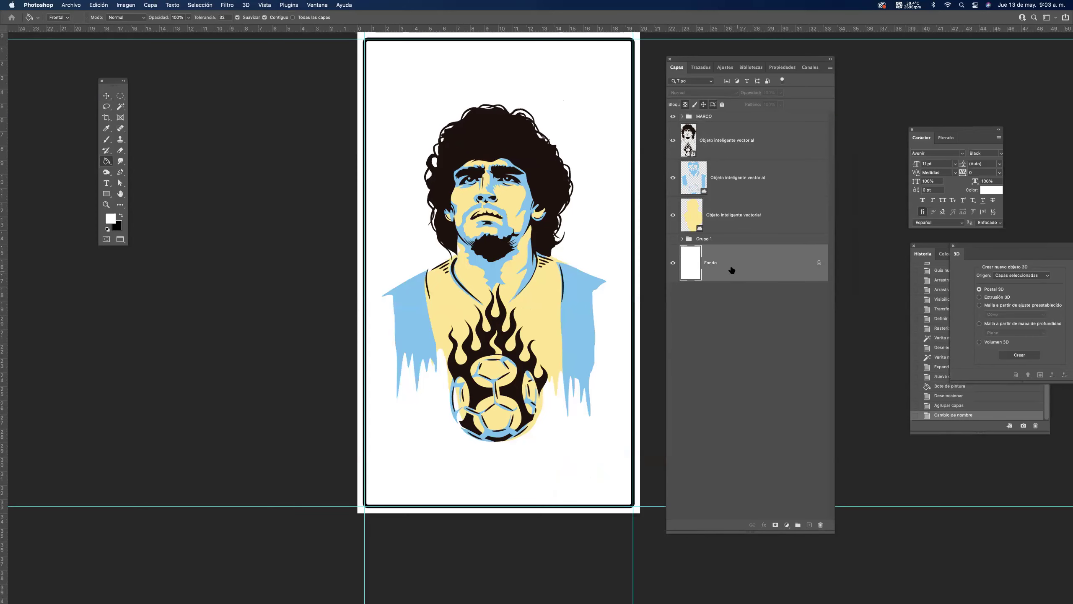
pyautogui.click(809, 525)
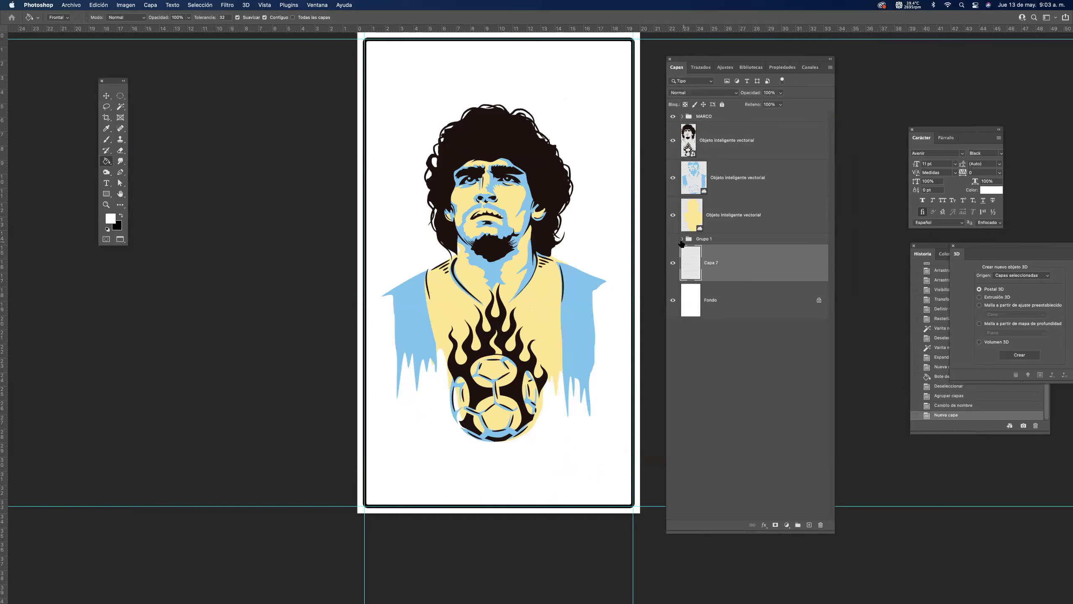
pyautogui.click(673, 239)
pyautogui.click(673, 240)
pyautogui.moveTo(713, 242)
pyautogui.mouseDown()
pyautogui.moveTo(718, 266)
pyautogui.moveTo(718, 231)
pyautogui.mouseUp()
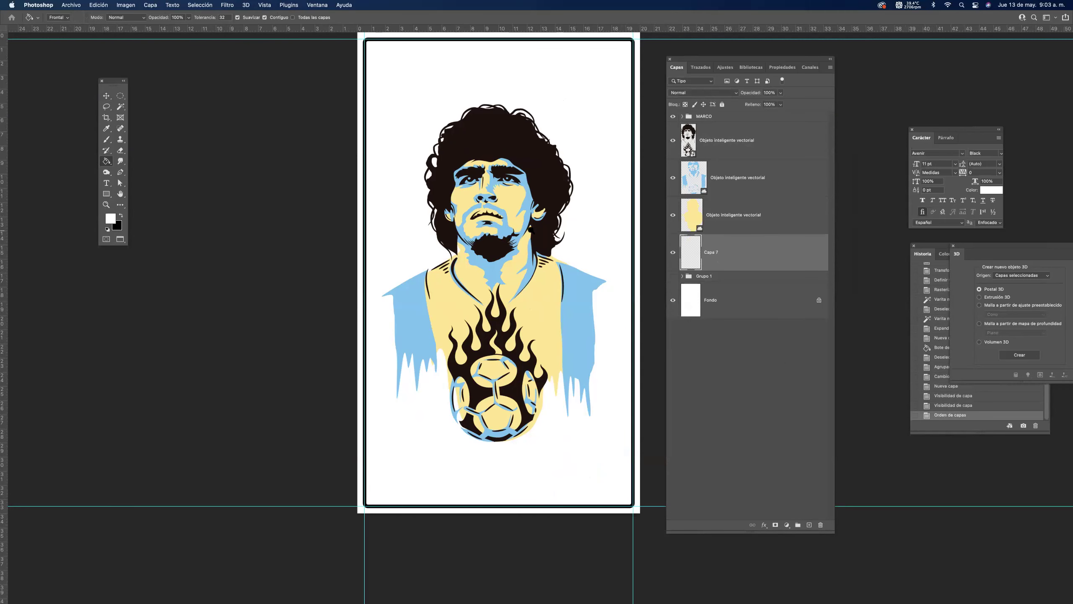
# Set the foreground colour to light blue #6ebacd and fill the new background layer with the Paint Bucket.
pyautogui.scroll(4, 509, 219)
pyautogui.click(106, 129)
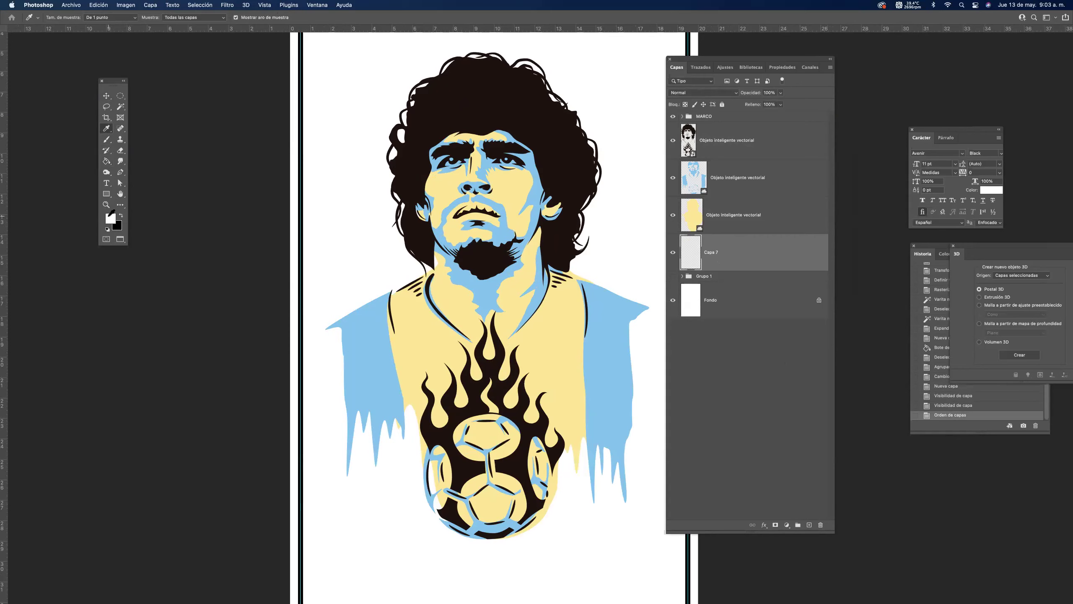
pyautogui.click(111, 217)
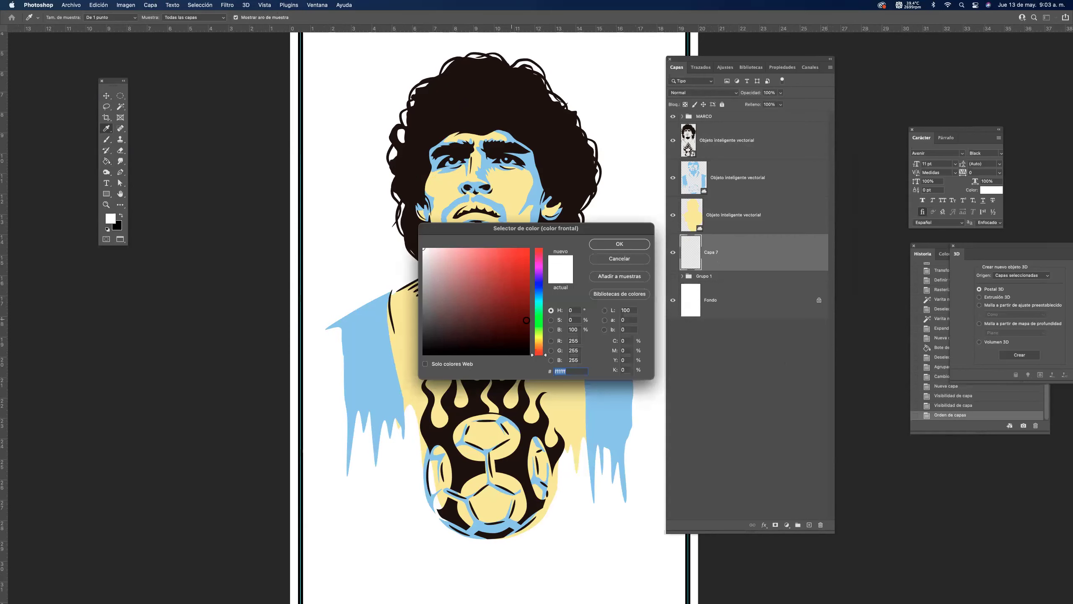
pyautogui.moveTo(536, 300); pyautogui.dragTo(537, 296)
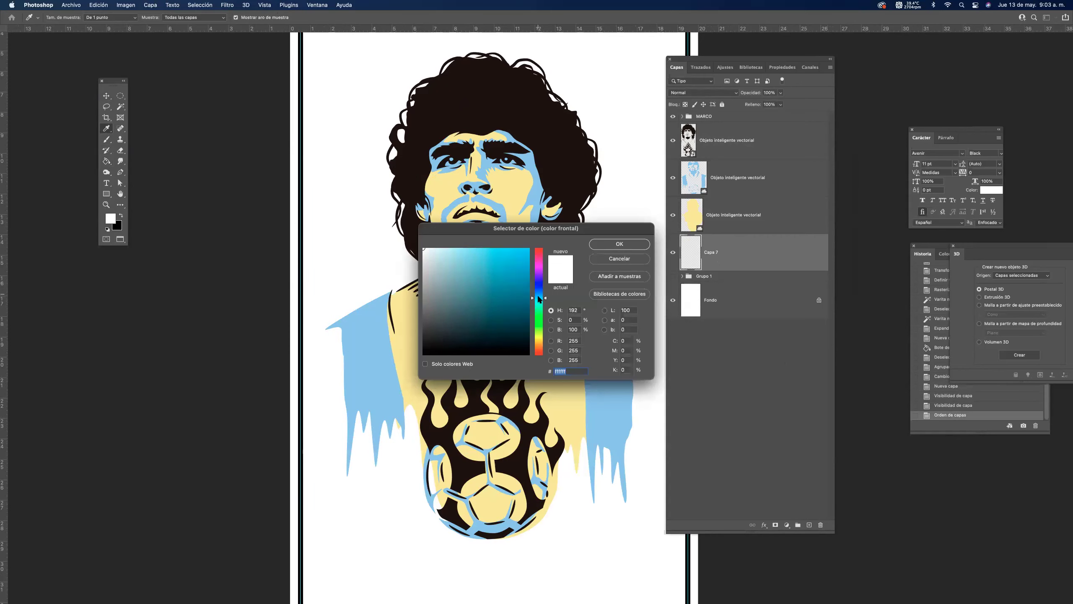
pyautogui.click(473, 269)
pyautogui.click(600, 247)
pyautogui.click(106, 161)
pyautogui.click(333, 177)
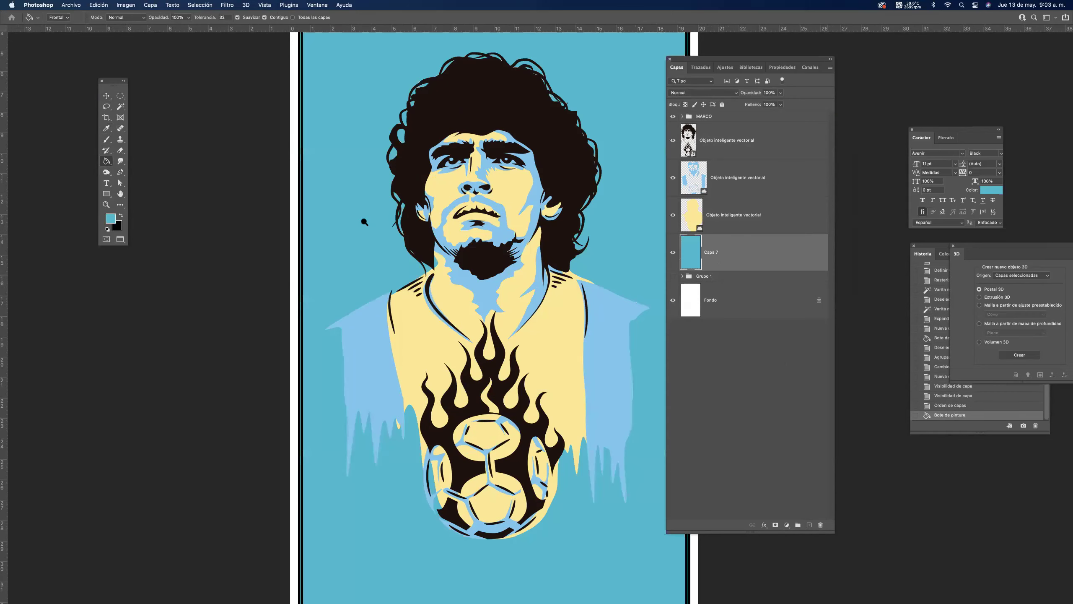
pyautogui.scroll(-3, 364, 220)
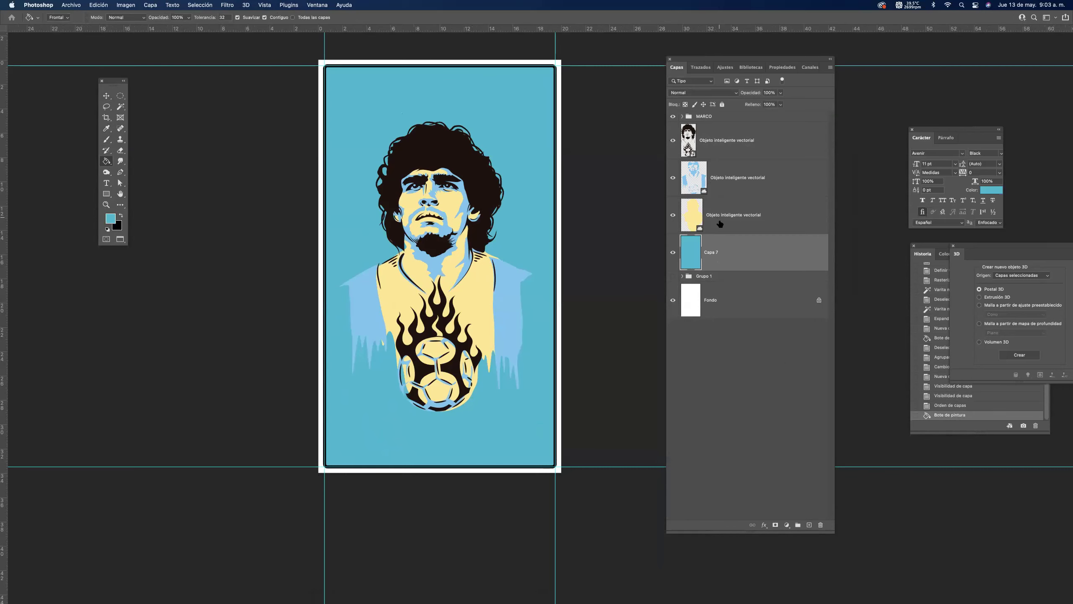
# Select the yellow portrait layer and set the foreground colour to white #ffffff.
pyautogui.click(719, 216)
pyautogui.scroll(3, 504, 241)
pyautogui.press('v')
pyautogui.click(109, 217)
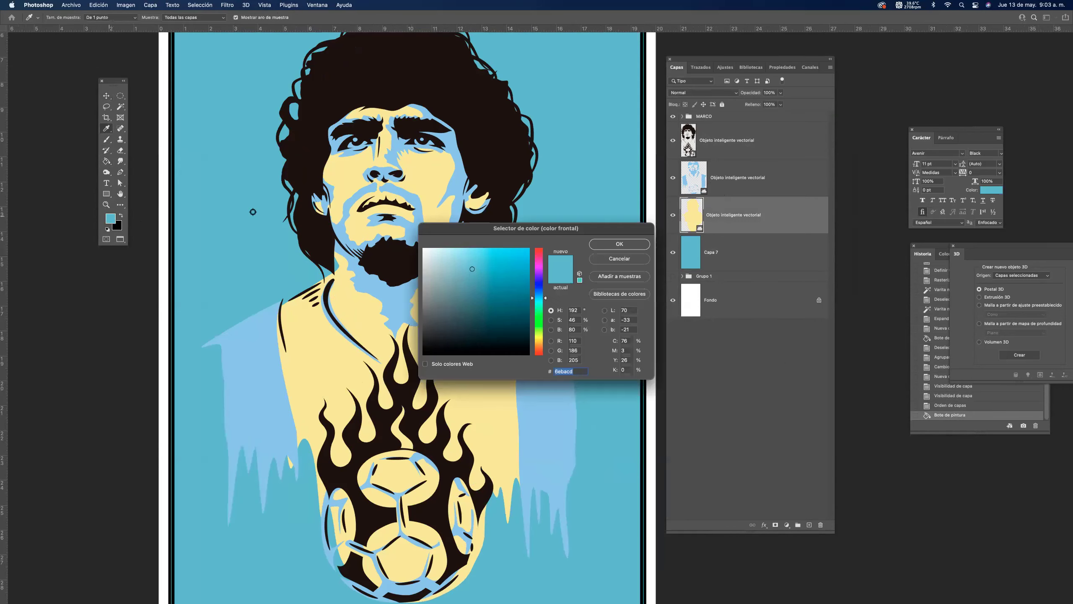
pyautogui.click(422, 265)
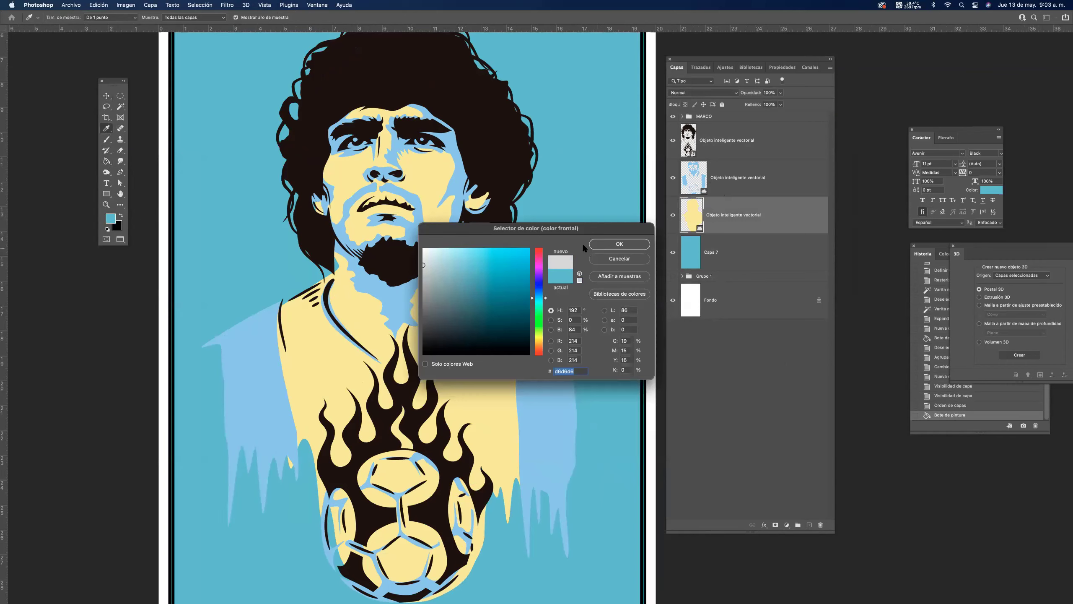
pyautogui.write('ffffff')
pyautogui.click(620, 244)
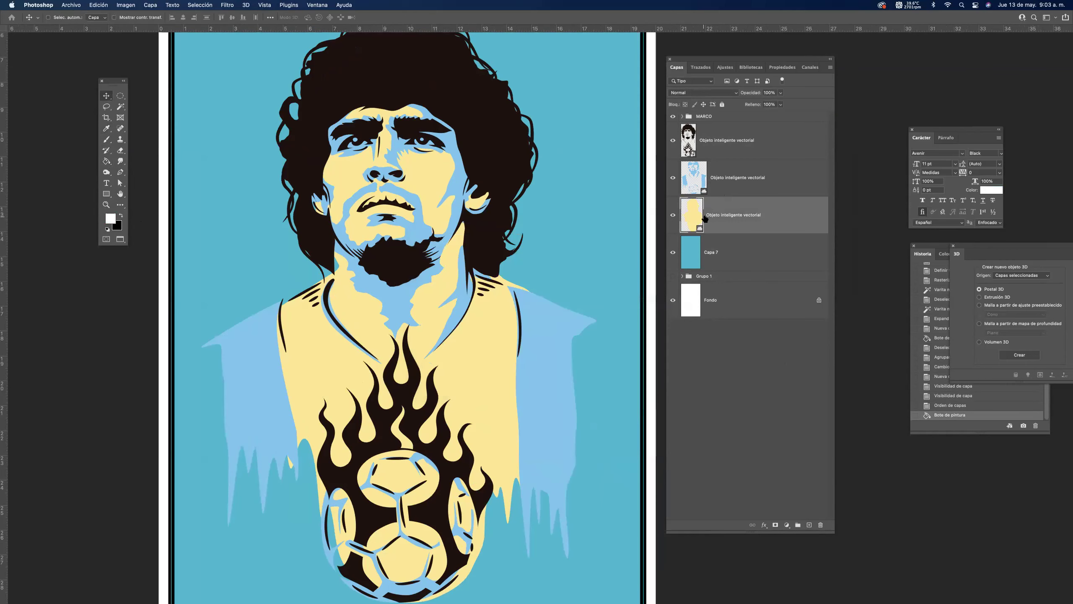
# Rasterize the yellow, light blue and black vector smart object layers of the portrait.
pyautogui.rightClick(716, 211)
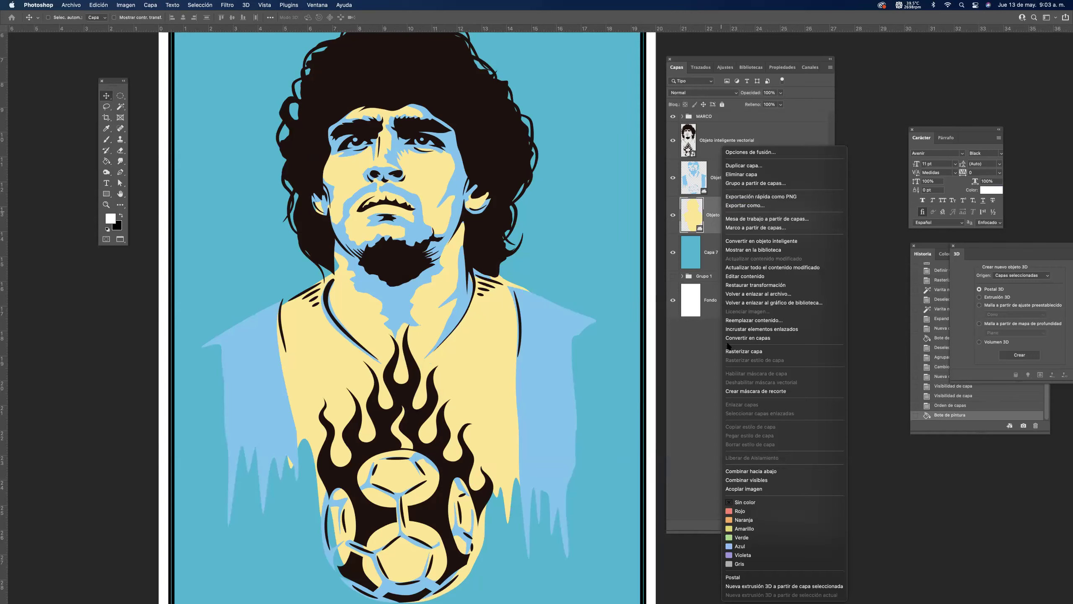
pyautogui.click(743, 351)
pyautogui.click(727, 184)
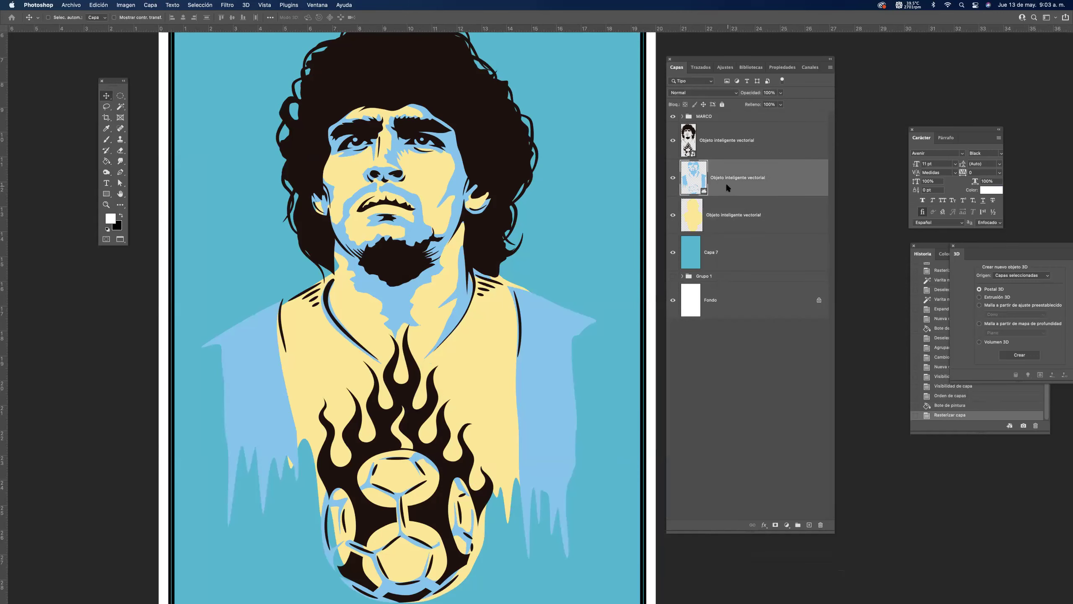
pyautogui.rightClick(726, 182)
pyautogui.click(750, 353)
pyautogui.click(746, 146)
pyautogui.rightClick(737, 147)
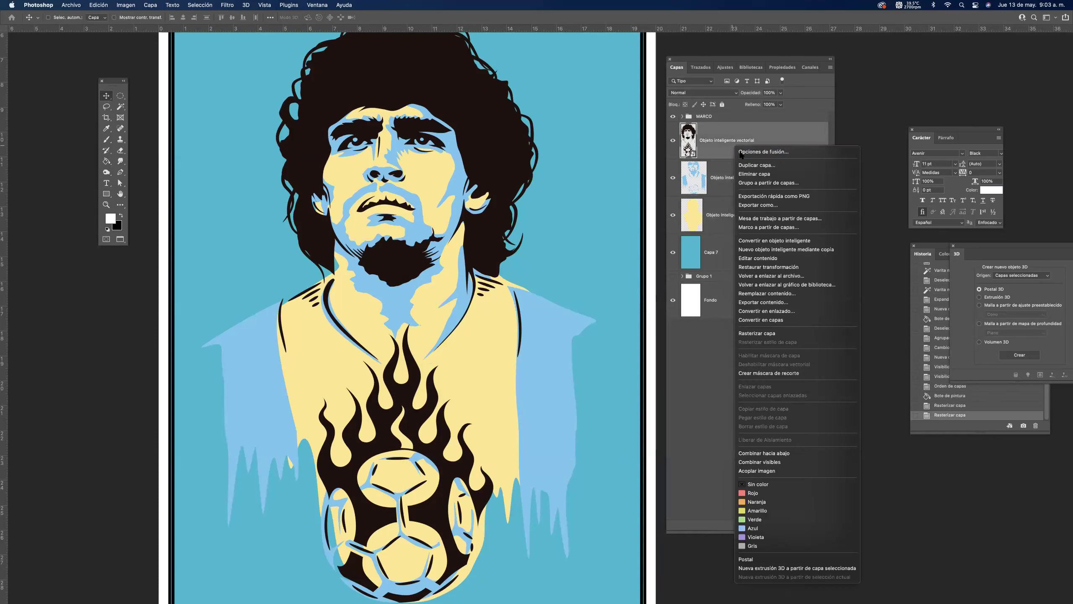
pyautogui.click(756, 334)
# Fill the yellow portrait layer with the white foreground colour at 100% opacity, preserving transparency.
pyautogui.click(712, 217)
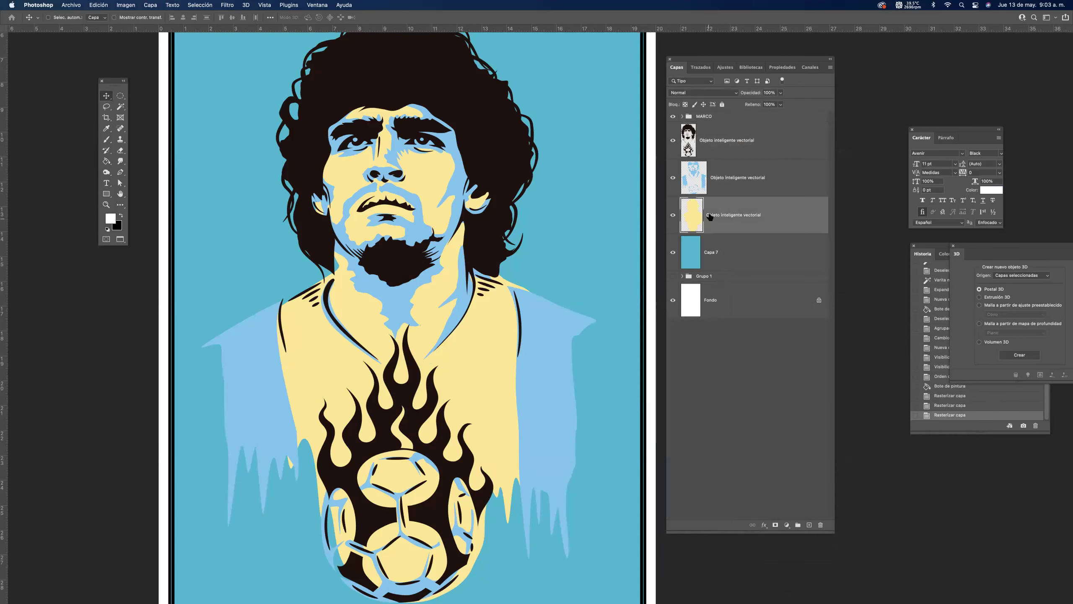
pyautogui.click(97, 4)
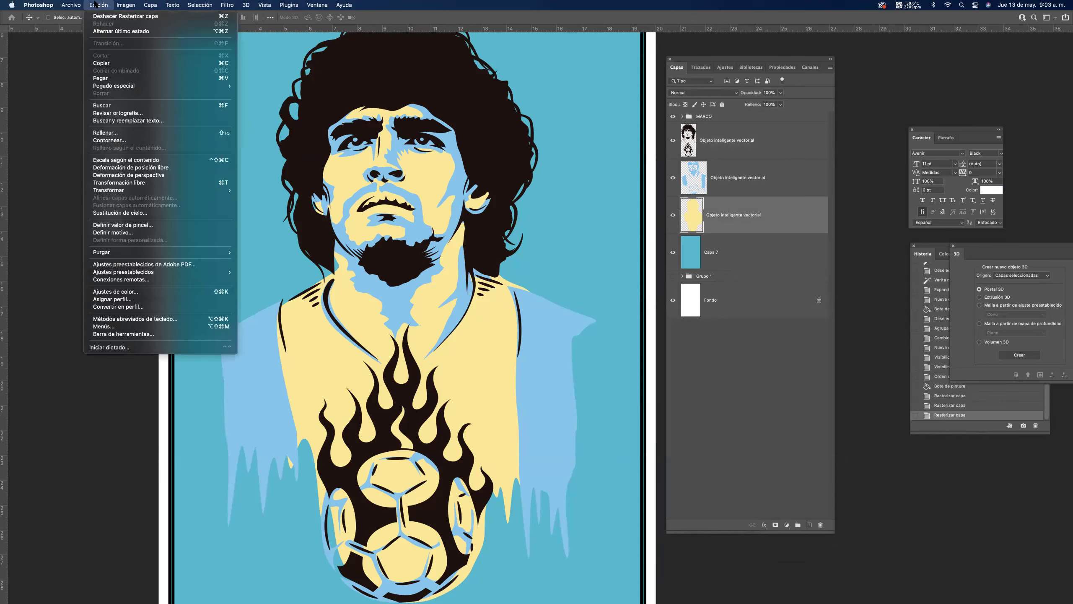
pyautogui.click(107, 133)
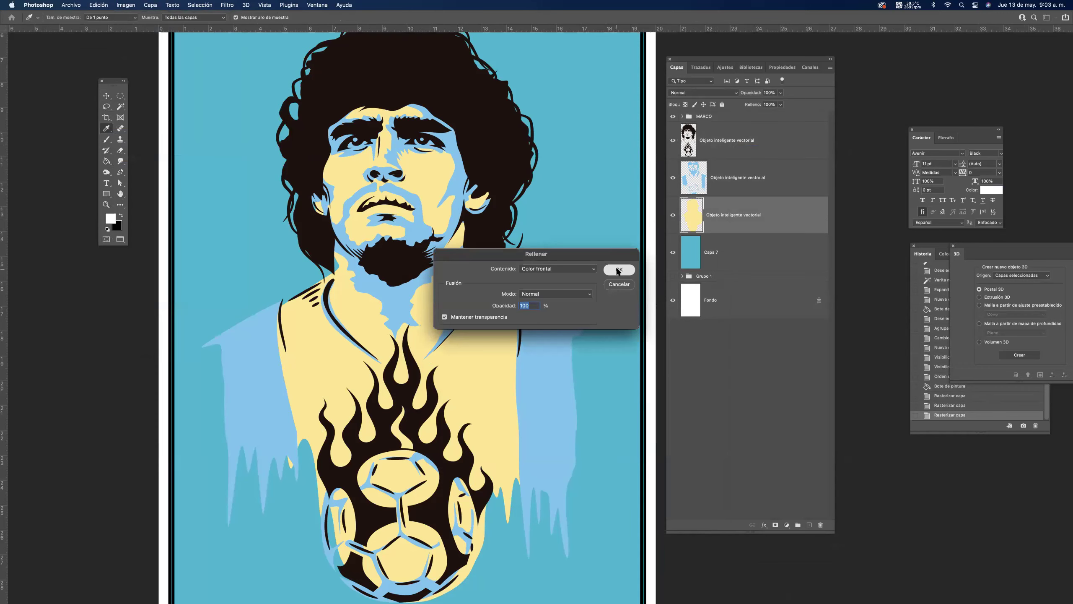
pyautogui.click(618, 269)
pyautogui.moveTo(417, 251); pyautogui.dragTo(380, 250)
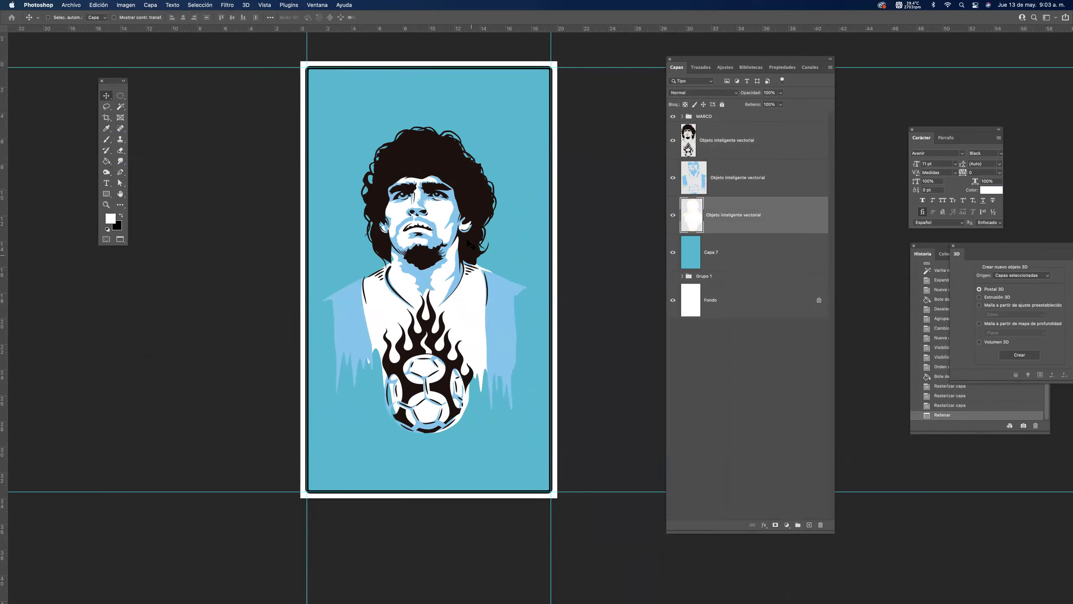
pyautogui.moveTo(473, 191); pyautogui.dragTo(517, 199)
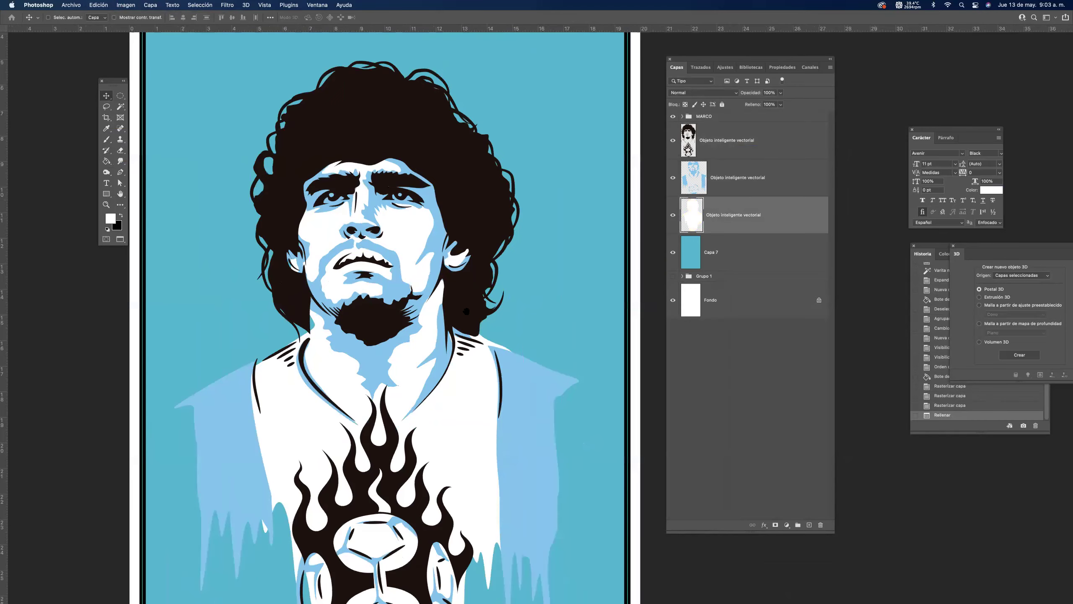
pyautogui.moveTo(466, 311); pyautogui.dragTo(484, 303)
# Duplicate the sunburst layer at the bottom of Grupo 1 and place the copy between the white portrait layer and Capa 7.
pyautogui.click(682, 276)
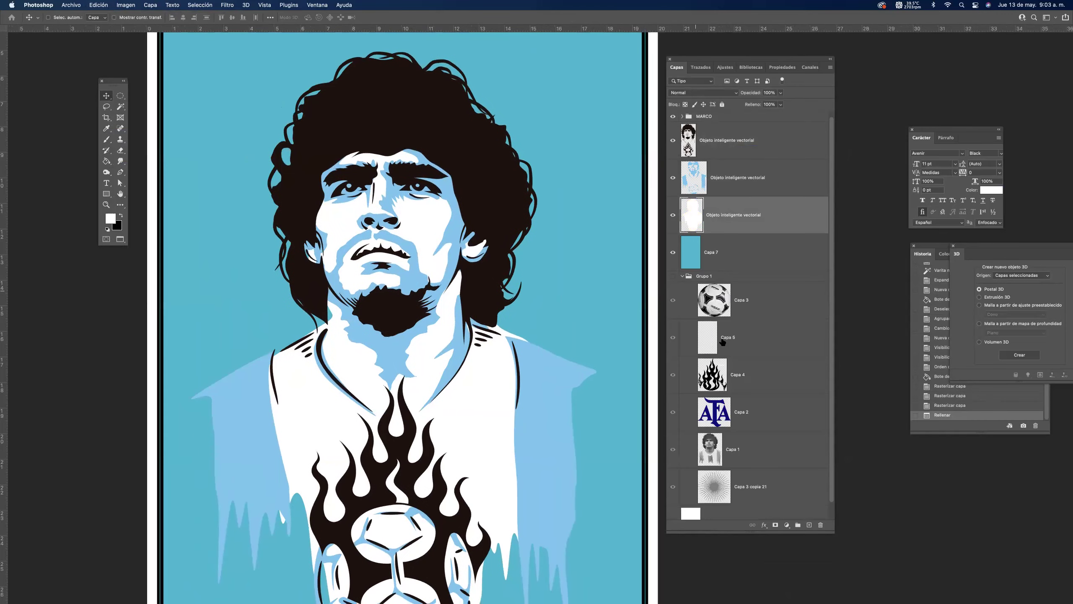
pyautogui.click(745, 485)
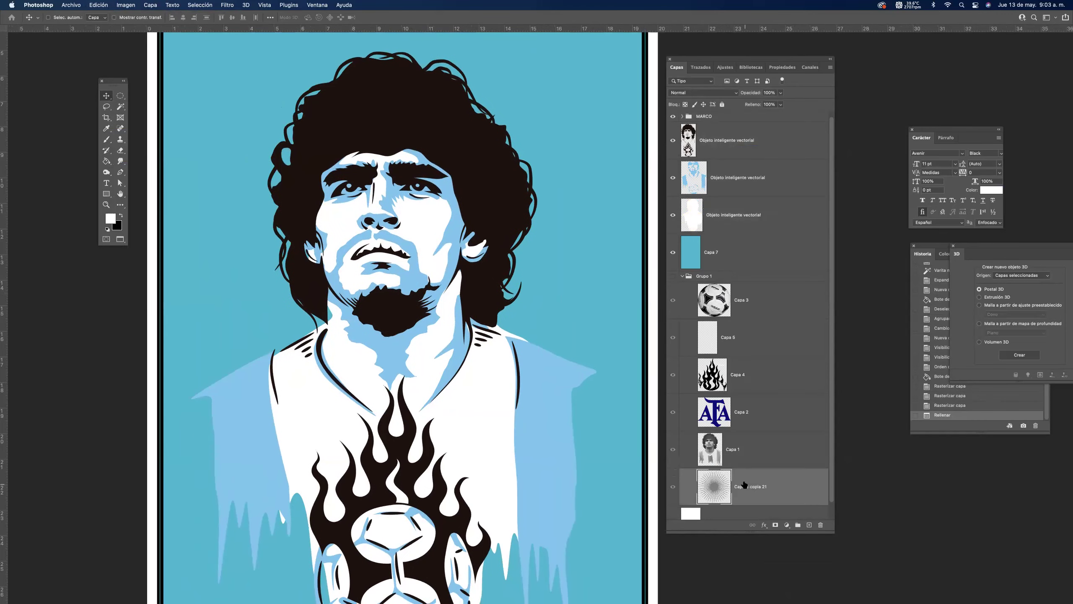
pyautogui.hotkey('ctrl', 'j')
pyautogui.moveTo(744, 487); pyautogui.dragTo(723, 298)
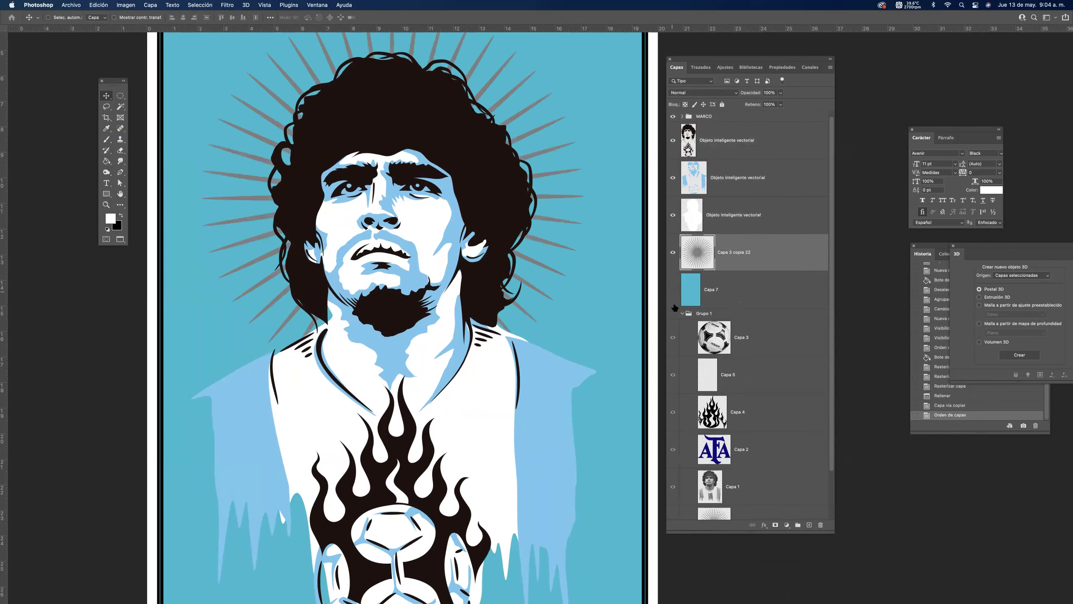
pyautogui.click(673, 290)
# Set the foreground colour to golden yellow with hue 47° and fill the sunburst rays with it at 100% opacity, preserving transparency.
pyautogui.moveTo(544, 306); pyautogui.dragTo(547, 298)
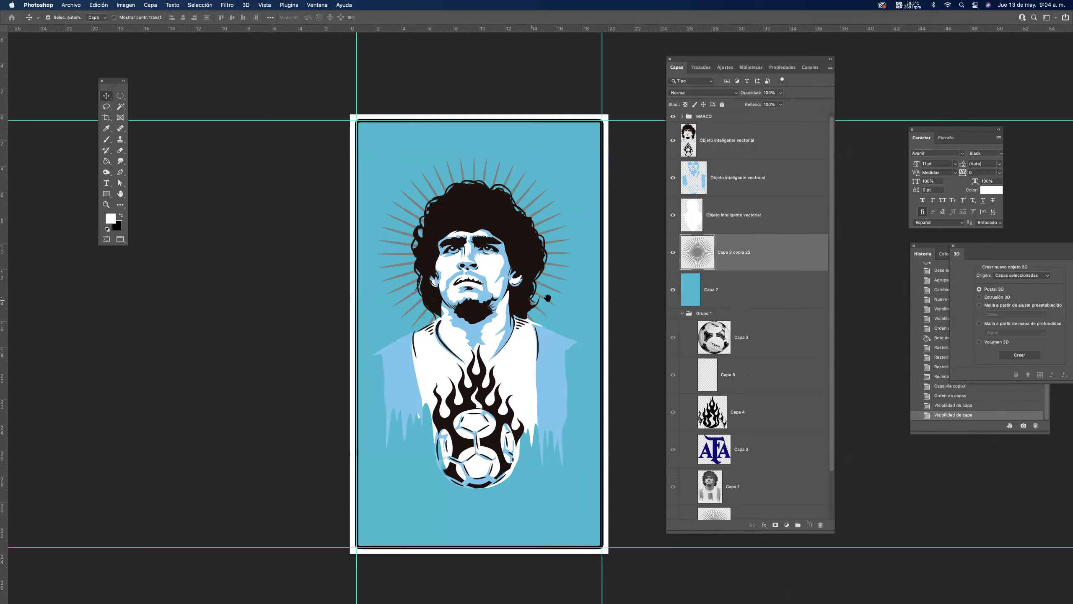
pyautogui.moveTo(513, 214); pyautogui.dragTo(535, 234)
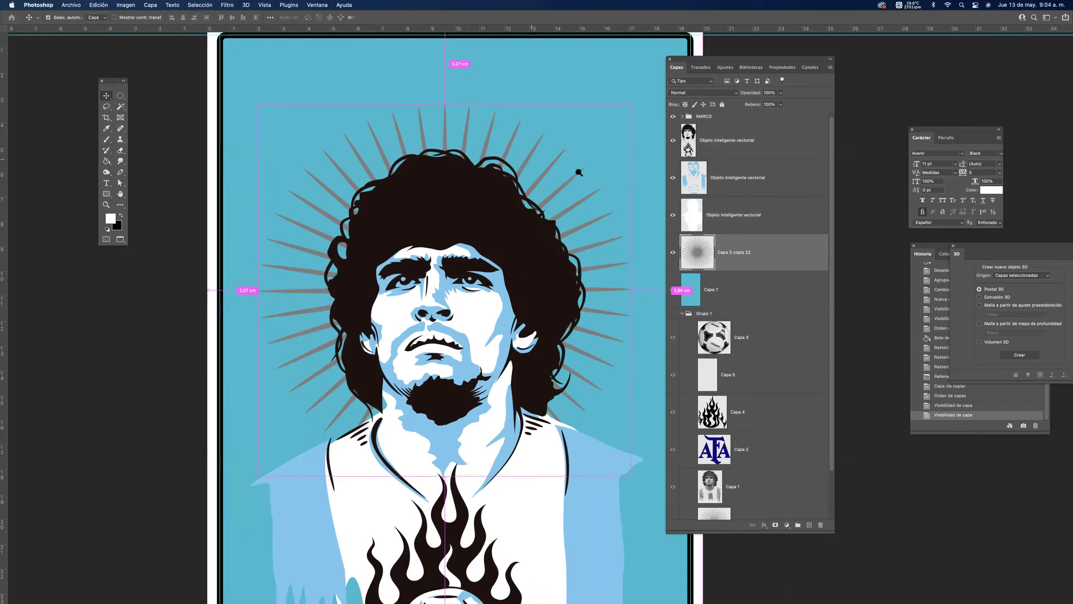
pyautogui.moveTo(533, 161); pyautogui.dragTo(560, 234)
pyautogui.click(110, 219)
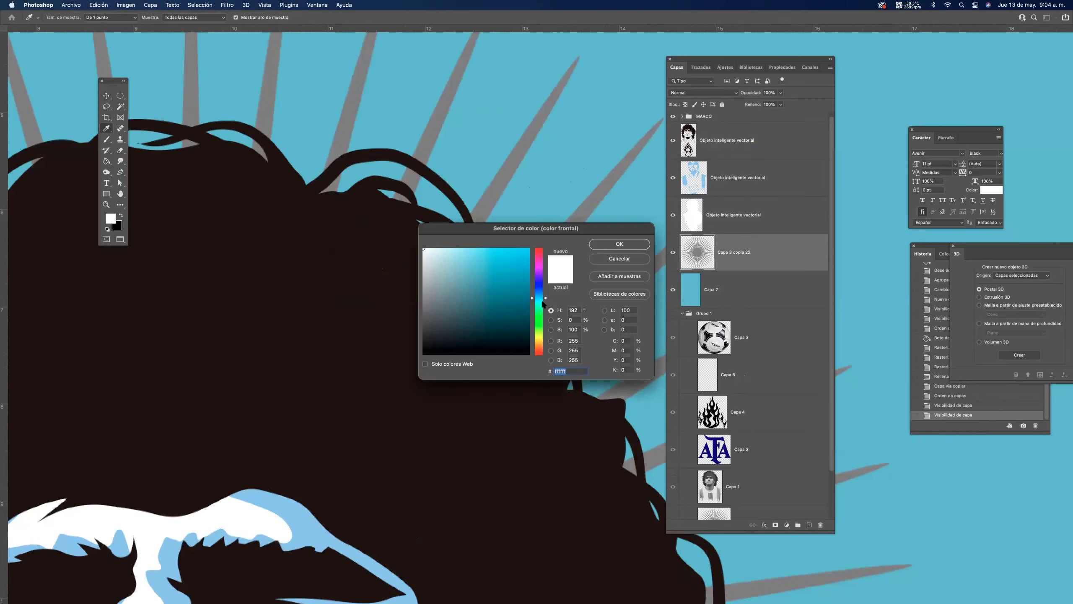
pyautogui.click(539, 336)
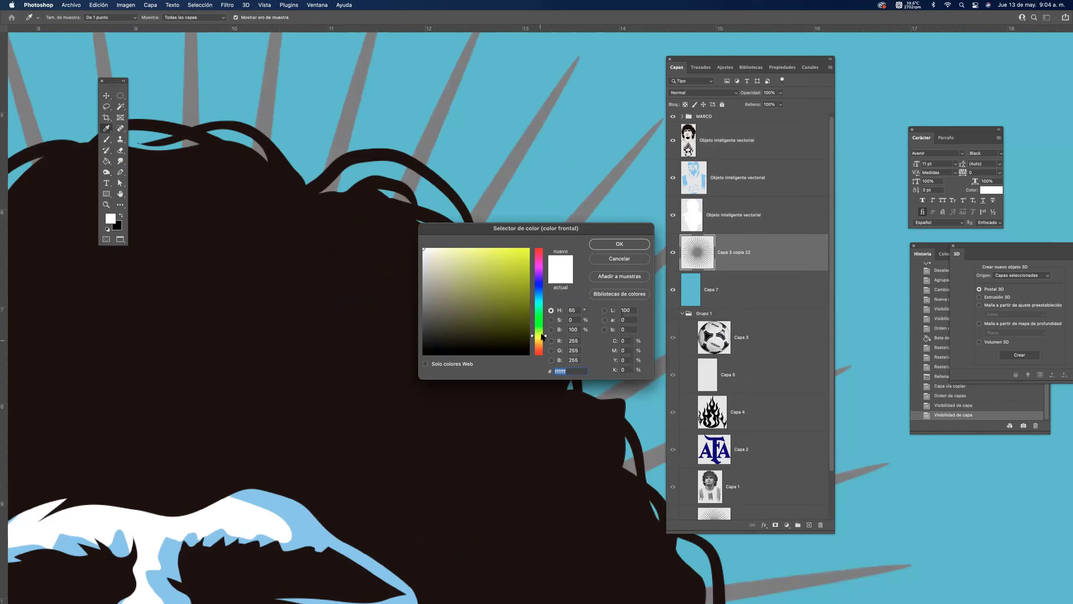
pyautogui.moveTo(540, 336); pyautogui.dragTo(540, 342)
pyautogui.click(505, 269)
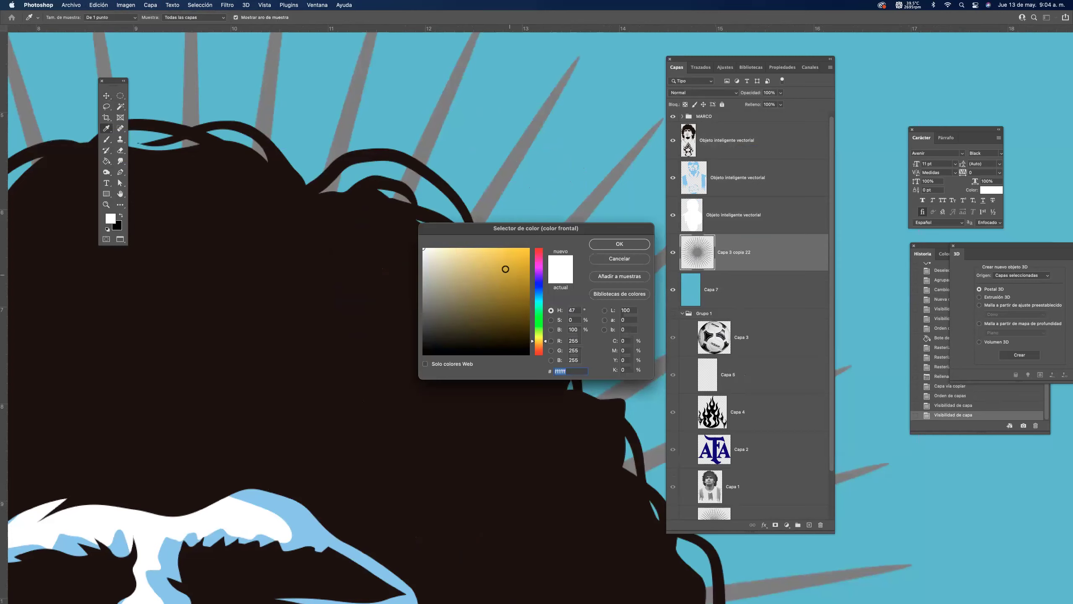
pyautogui.click(620, 244)
pyautogui.click(98, 5)
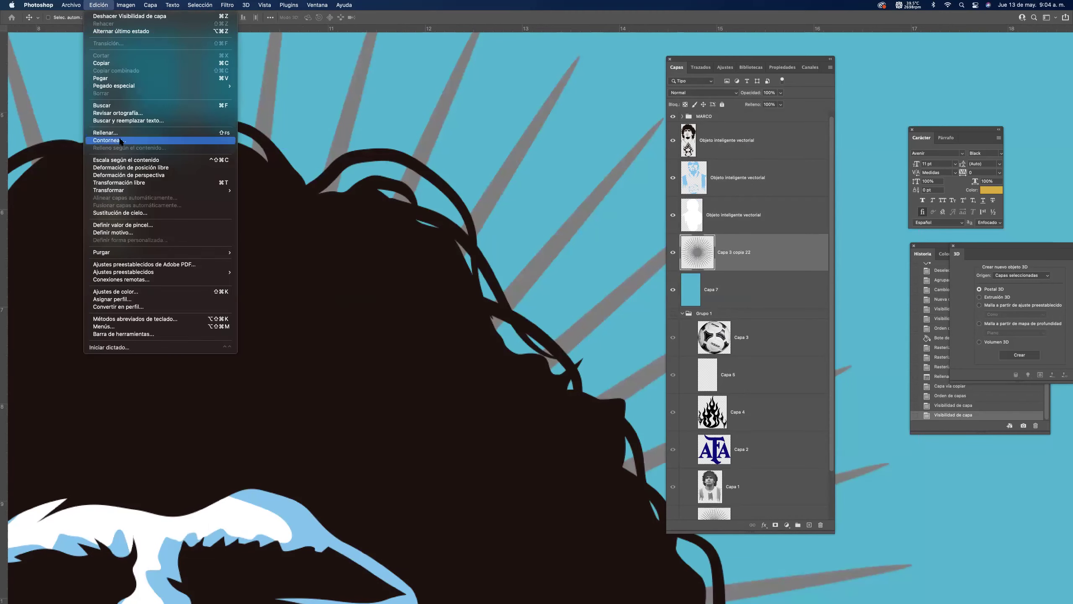
pyautogui.click(119, 133)
pyautogui.click(628, 270)
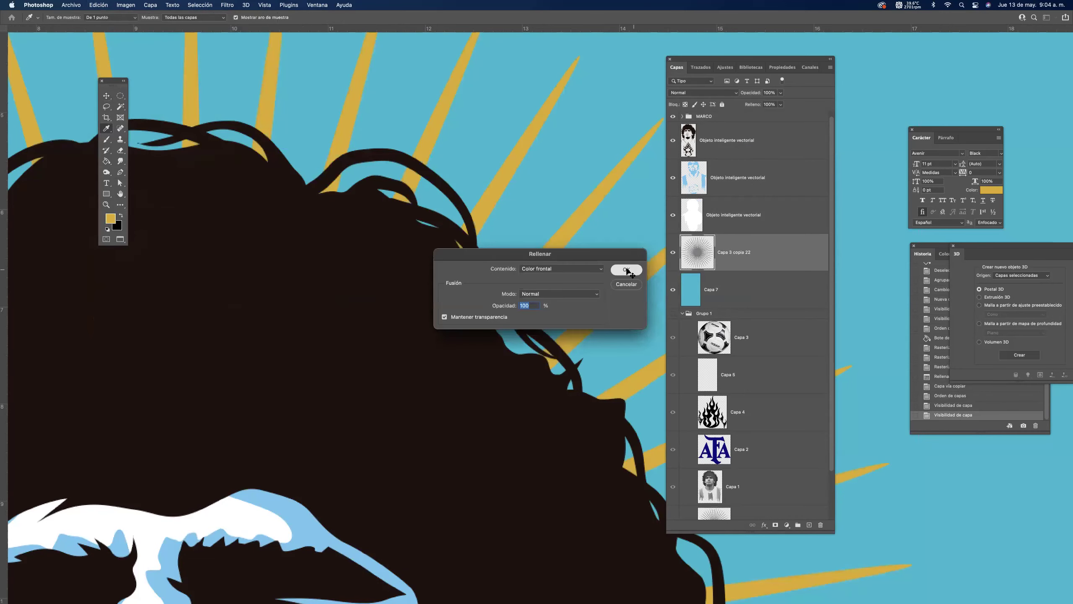
# Select the white portrait layer beneath the light blue one and save the document.
pyautogui.scroll(-10, 454, 240)
pyautogui.scroll(-3, 454, 240)
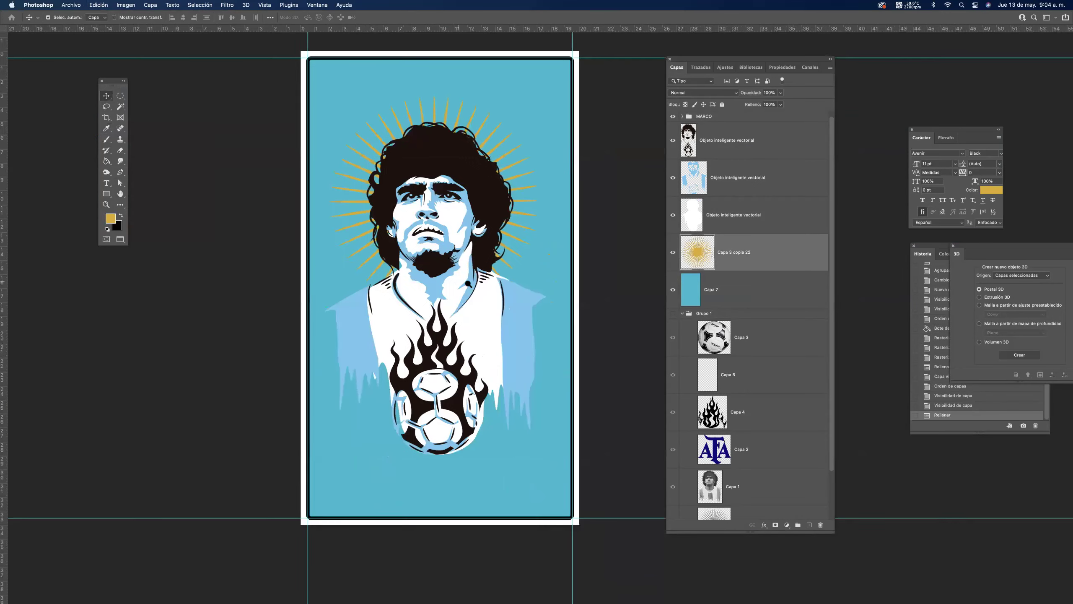
pyautogui.scroll(4, 454, 278)
pyautogui.scroll(-3, 452, 263)
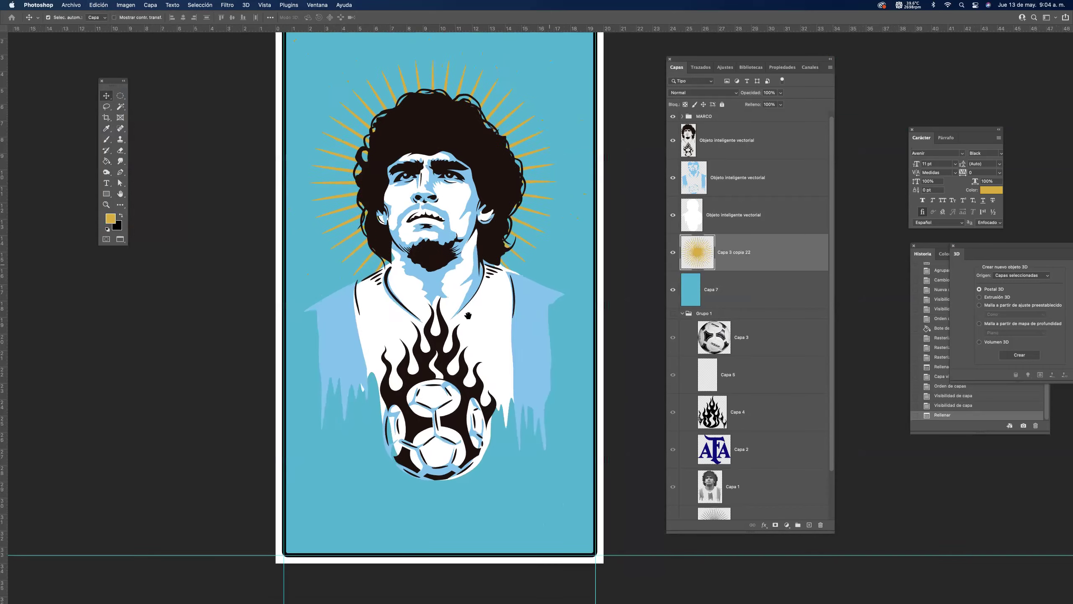
pyautogui.click(730, 219)
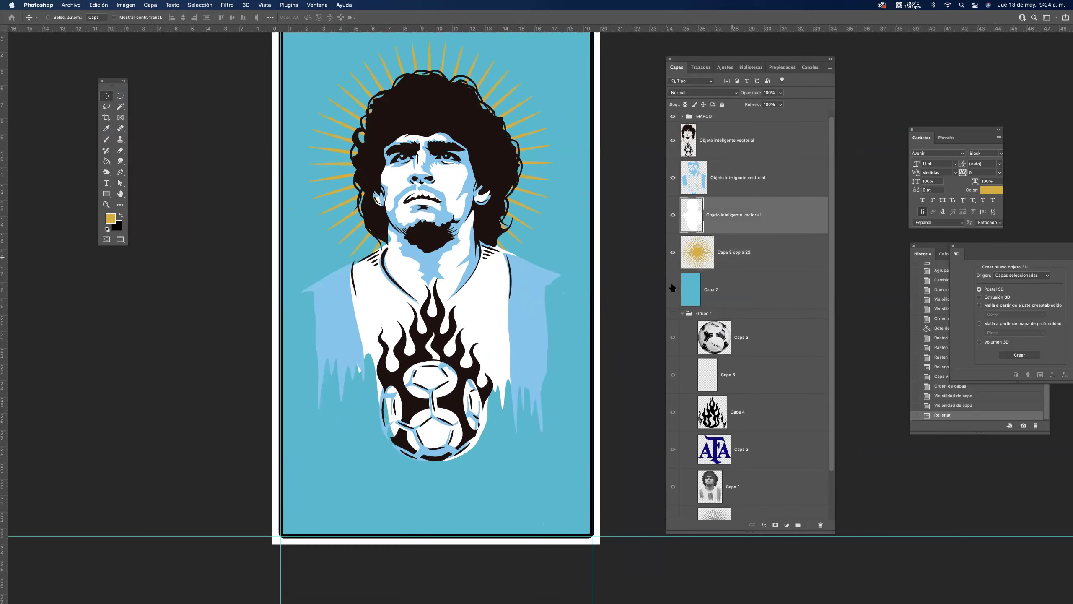
pyautogui.press('super+s')
# Shift the white portrait layer slightly so it lines up with the black line art around the ball, and save the document.
pyautogui.scroll(-3, 468, 350)
pyautogui.scroll(5, 468, 350)
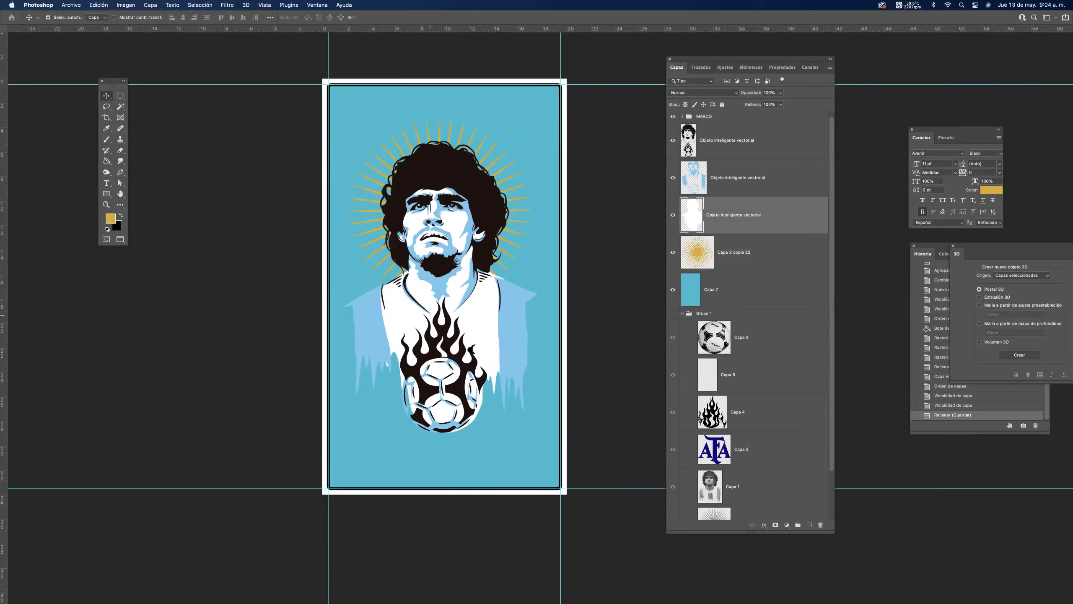
pyautogui.scroll(-2, 481, 368)
pyautogui.scroll(4, 432, 438)
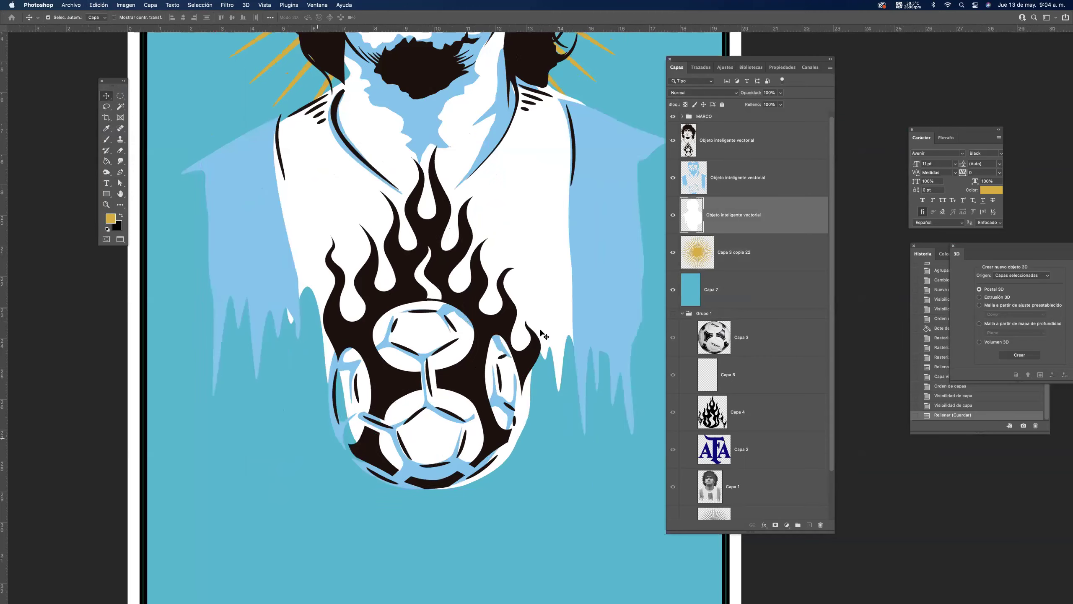
pyautogui.moveTo(528, 322); pyautogui.dragTo(459, 301)
pyautogui.press('super+minus')
pyautogui.moveTo(536, 196); pyautogui.dragTo(513, 281)
pyautogui.press('super+s')
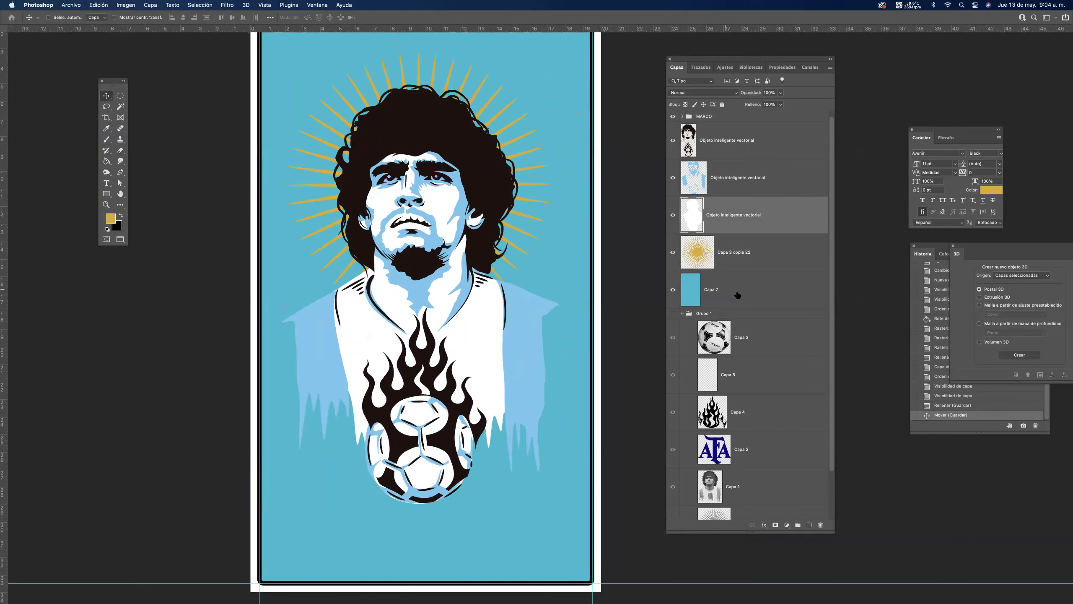
# Create a new layer above the blue background layer Capa 7 and fill it with a light neutral grey.
pyautogui.click(738, 295)
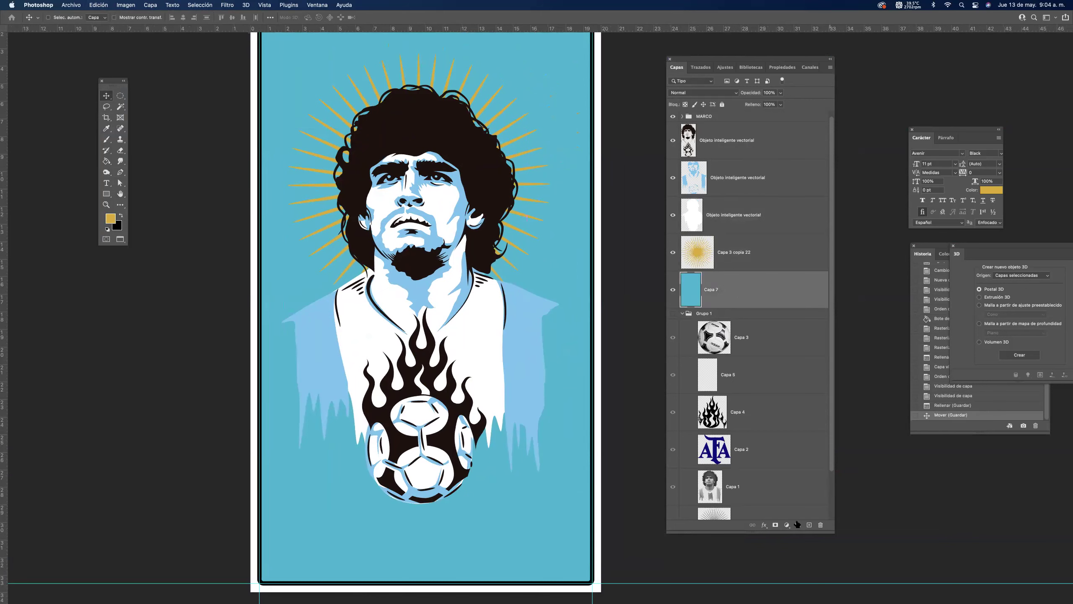
pyautogui.click(809, 525)
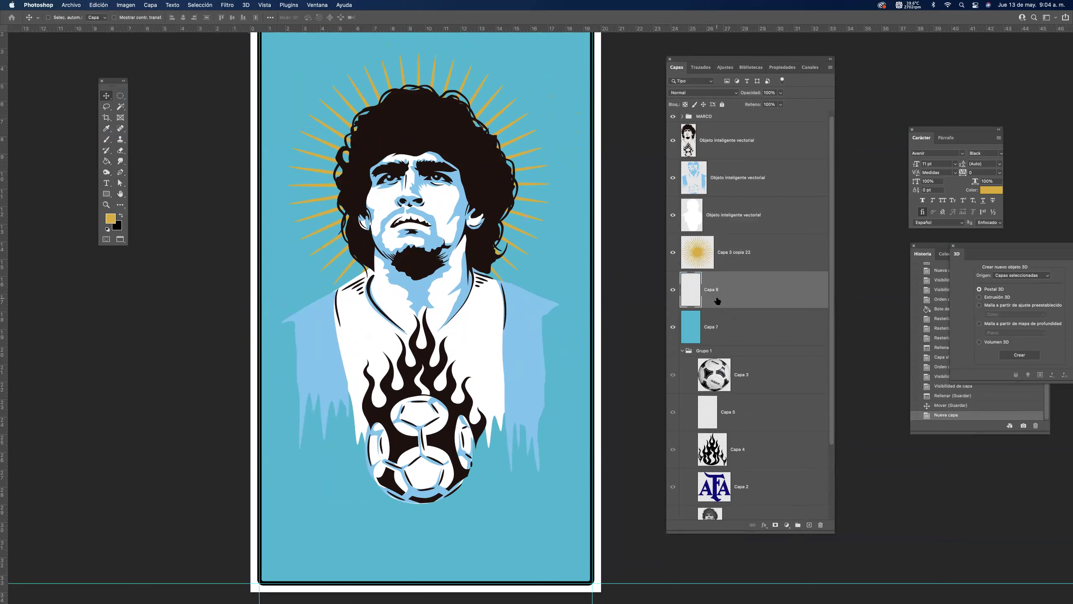
pyautogui.click(110, 218)
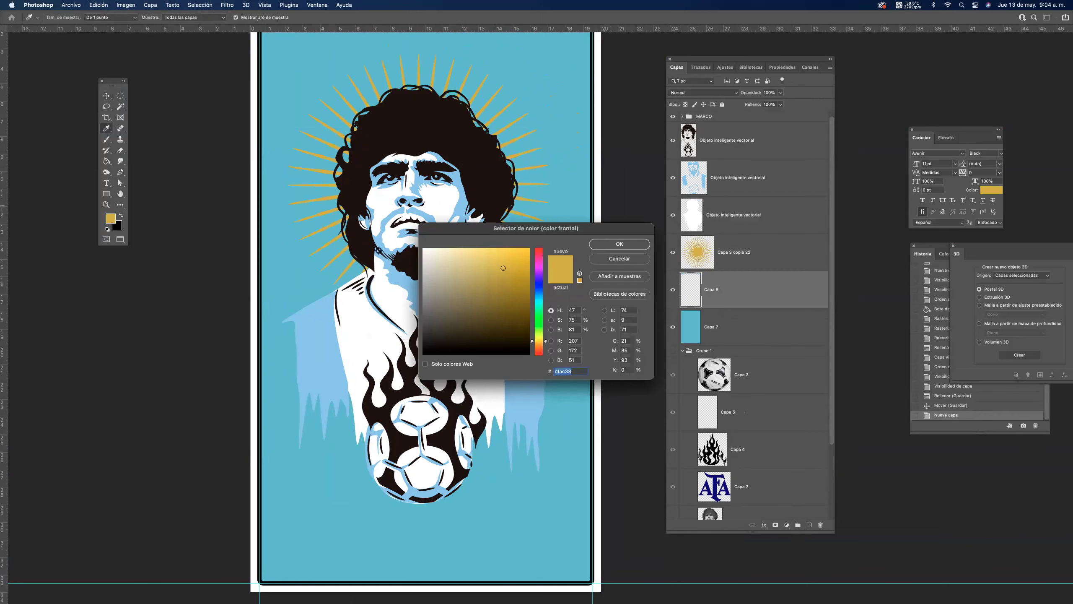
pyautogui.click(422, 267)
pyautogui.click(620, 244)
pyautogui.click(107, 161)
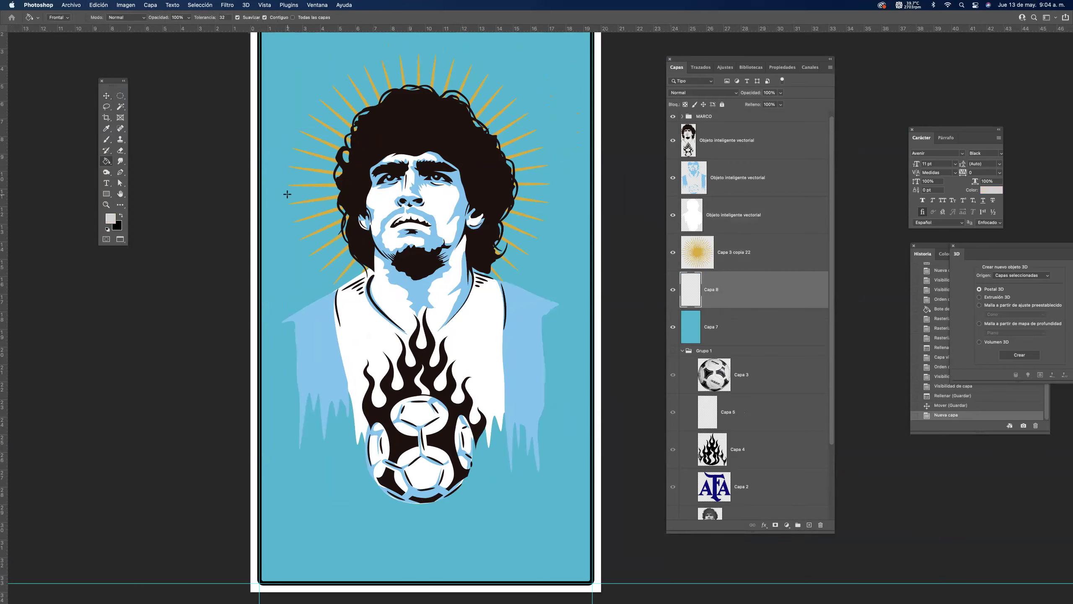
pyautogui.click(288, 195)
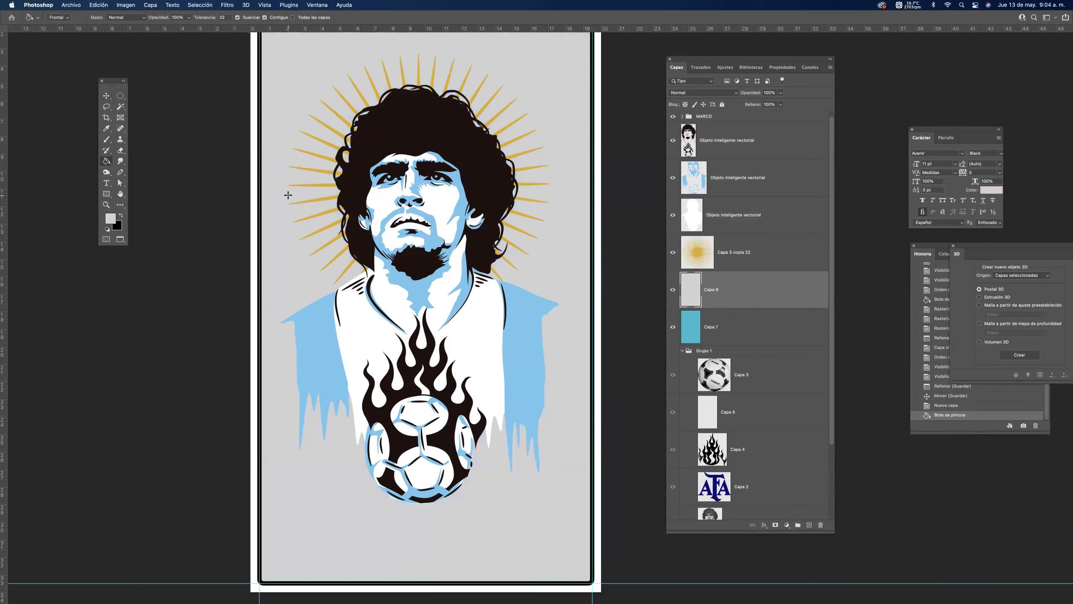
# Isolate the light grey layer and apply the Color Halftone filter to its Red channel.
pyautogui.keyDown('alt'); pyautogui.click(673, 290); pyautogui.keyUp('alt')
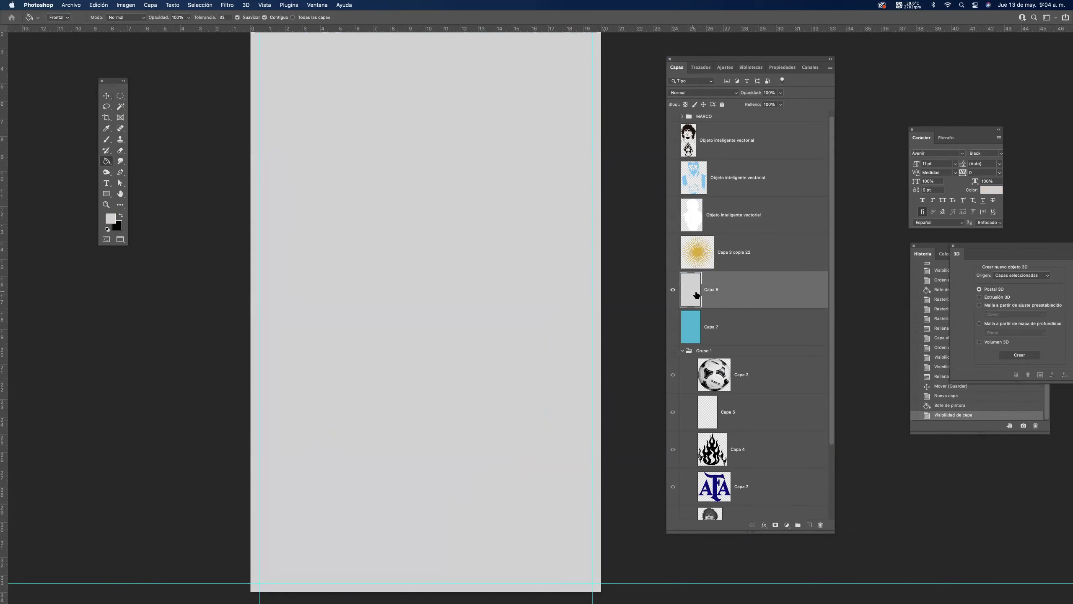
pyautogui.moveTo(476, 172); pyautogui.dragTo(512, 175)
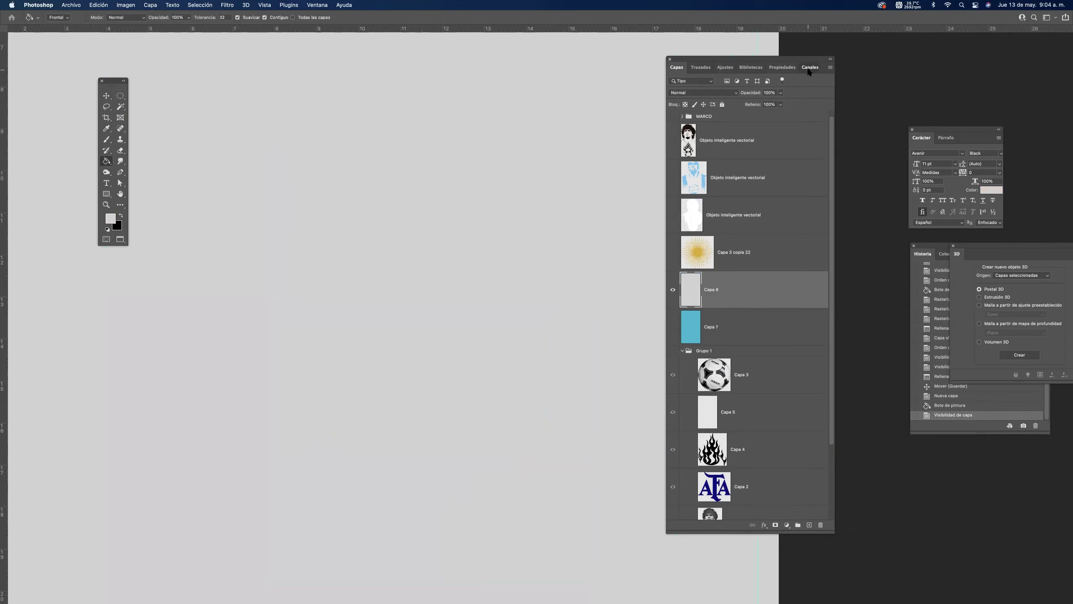
pyautogui.click(809, 67)
pyautogui.click(704, 101)
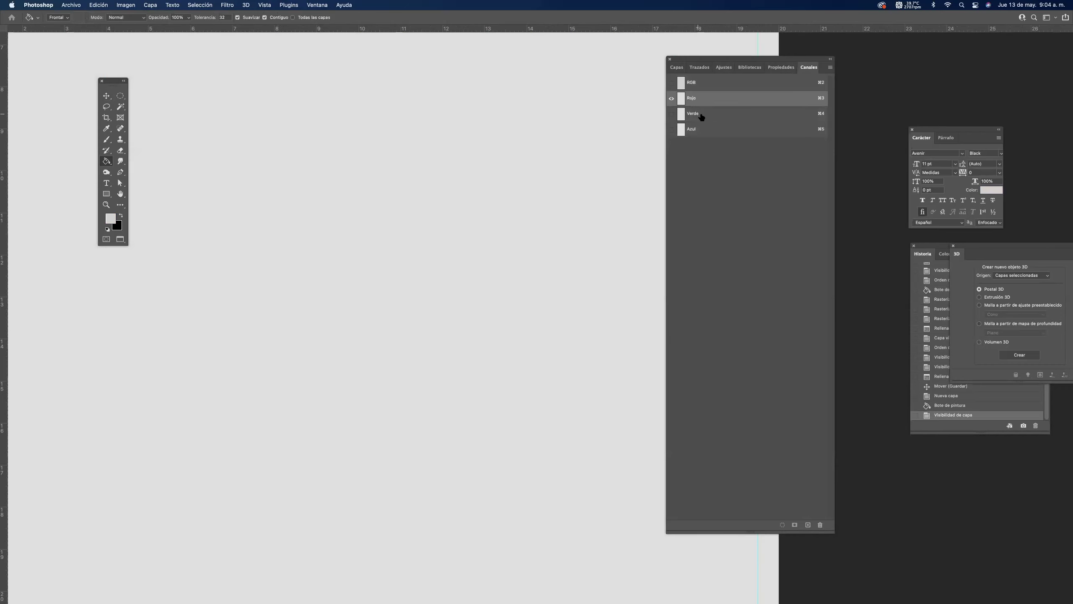
pyautogui.click(227, 5)
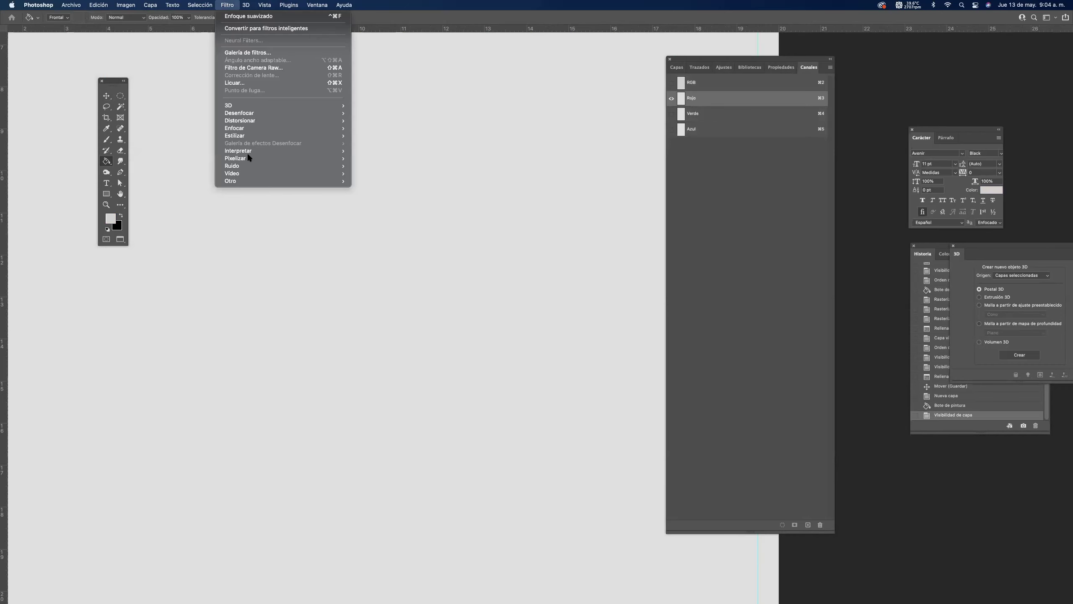
pyautogui.moveTo(238, 157)
pyautogui.click(393, 203)
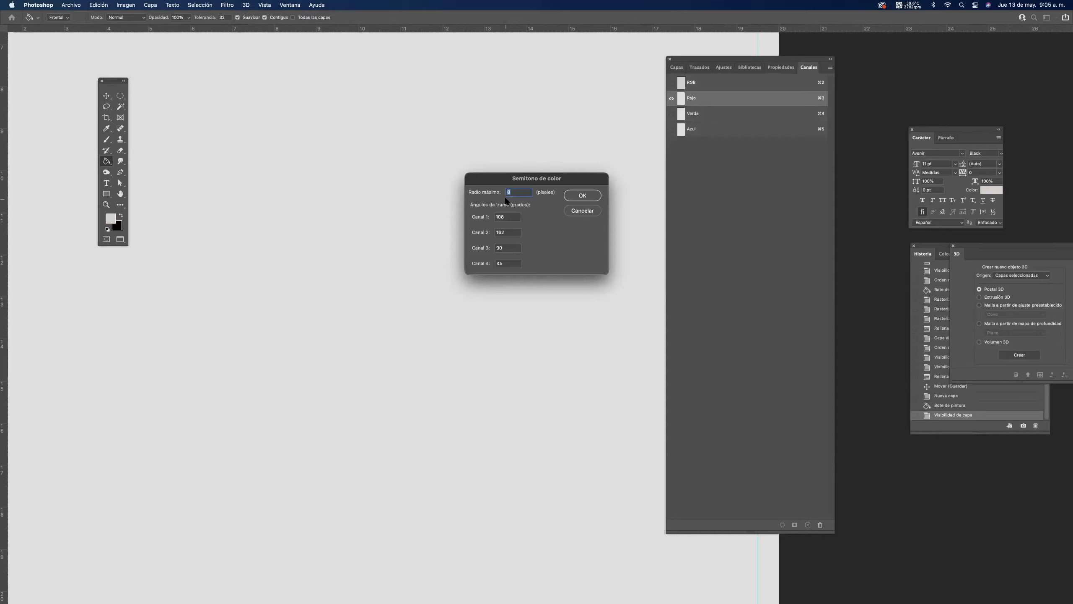
pyautogui.write('0')
pyautogui.click(579, 195)
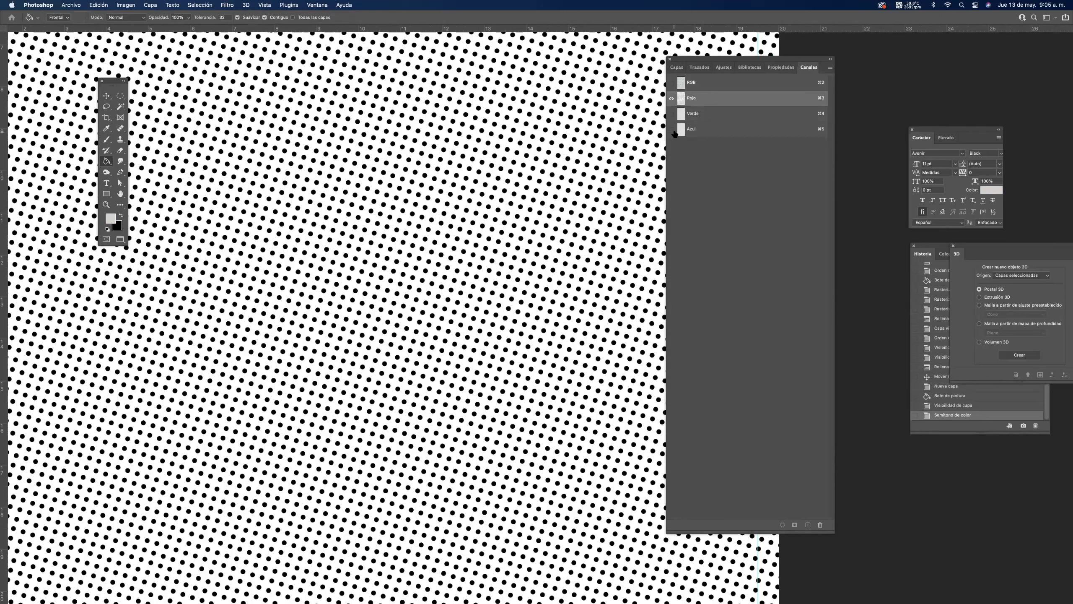
# Load the halftone pattern as a selection from the channels, delete the area around the dots in the RGB composite, and deselect.
pyautogui.keyDown('super'); pyautogui.click(682, 102); pyautogui.keyUp('super')
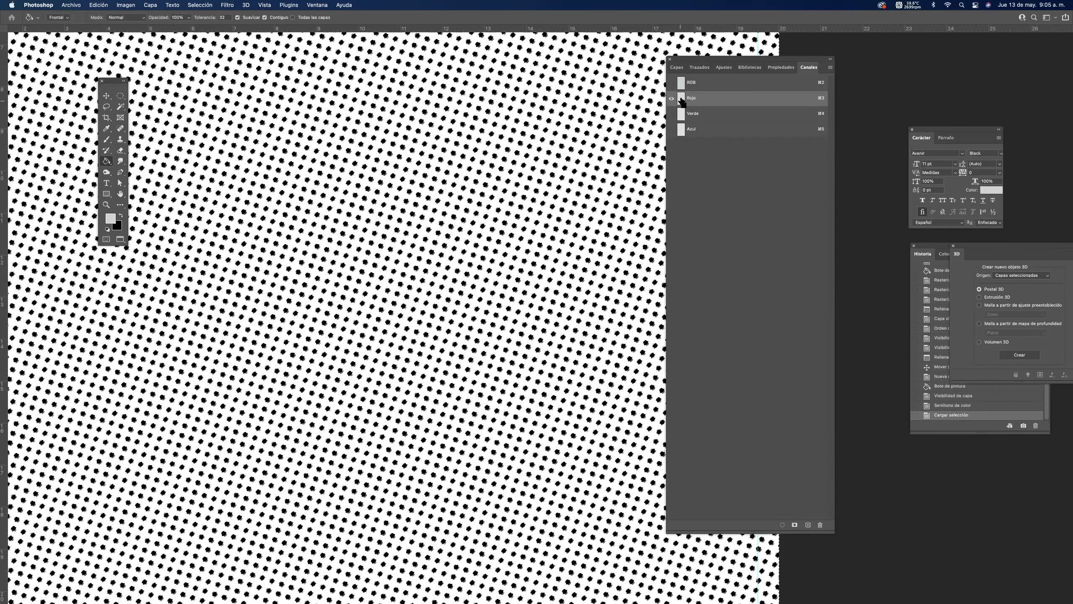
pyautogui.keyDown('super'); pyautogui.click(700, 85); pyautogui.keyUp('super')
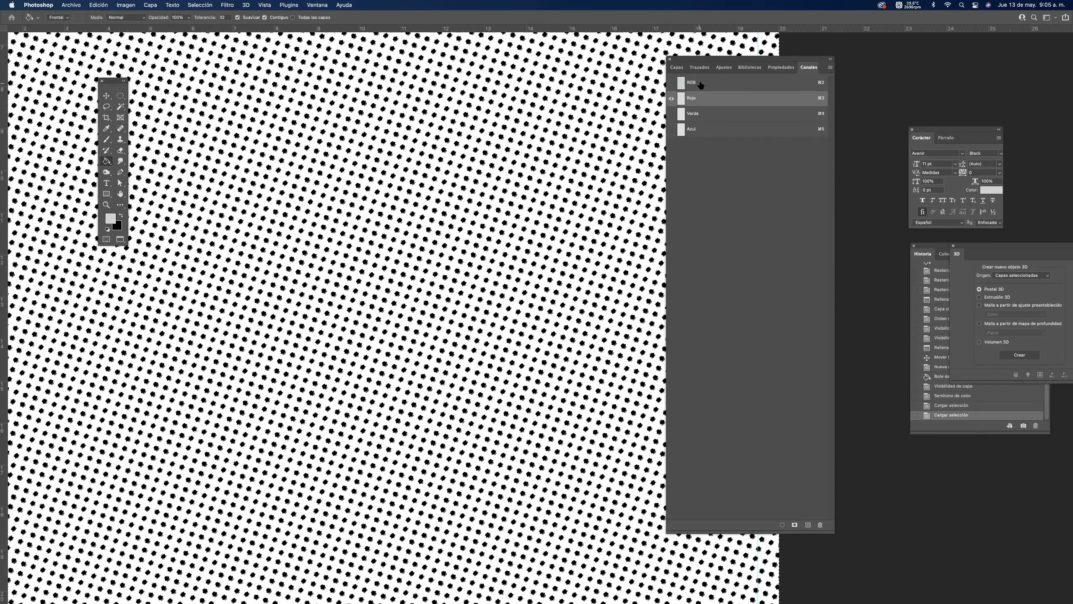
pyautogui.click(697, 84)
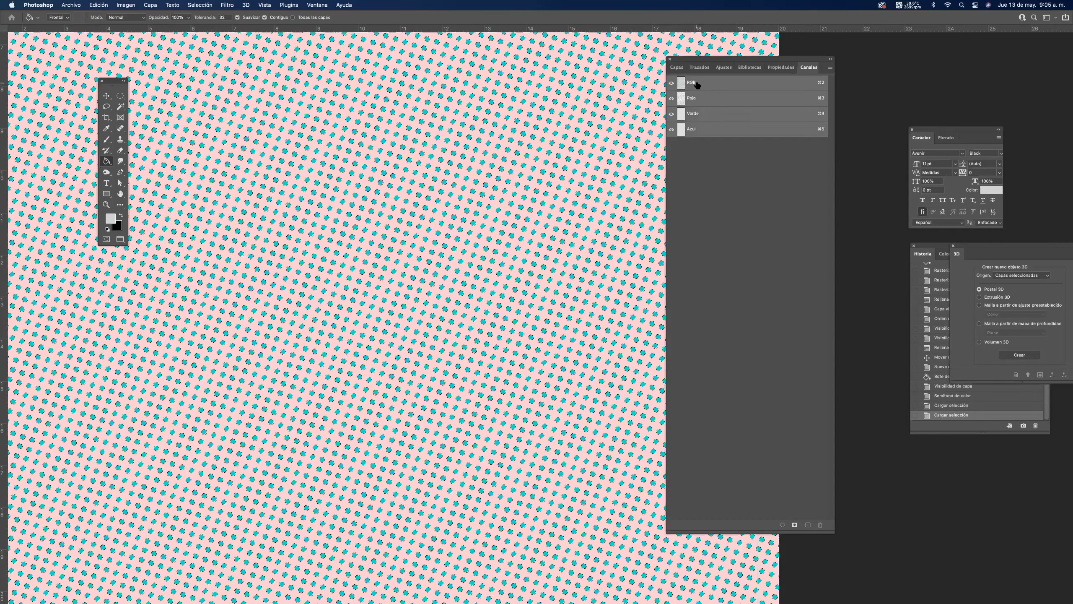
pyautogui.press('Delete')
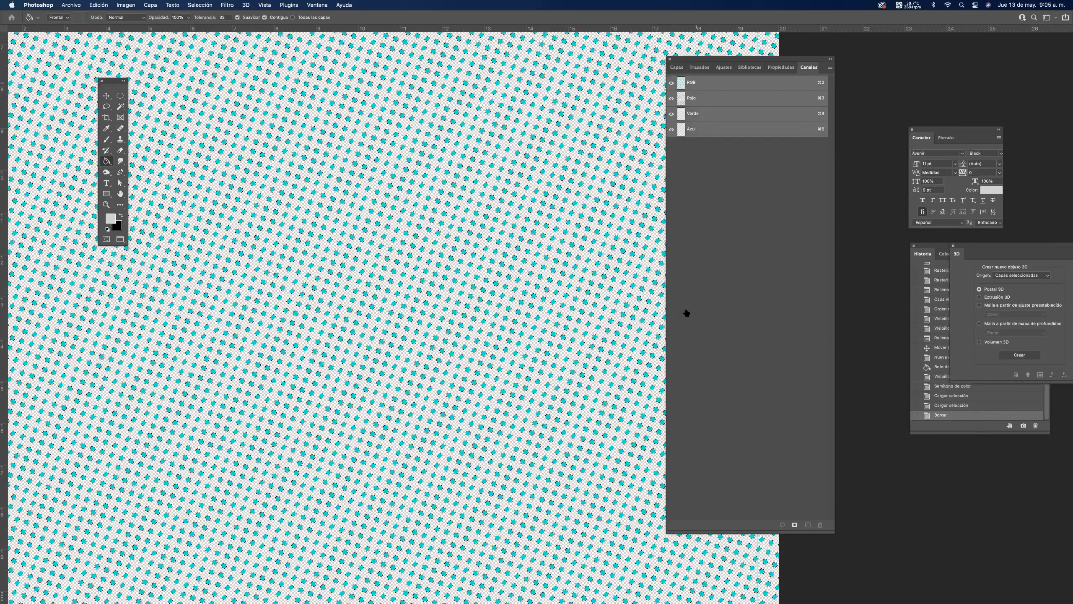
pyautogui.press('super+d')
pyautogui.press('F7')
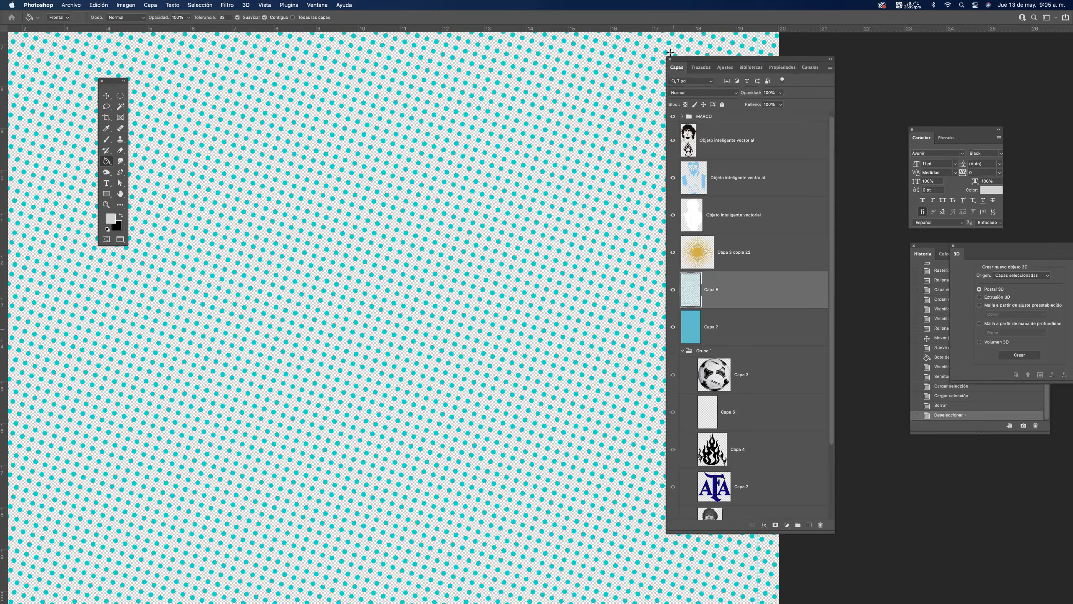
# Show all the poster layers again and toggle the halftone dot layer off and on to compare it against the blue background.
pyautogui.moveTo(471, 289); pyautogui.dragTo(448, 288)
pyautogui.press('v')
pyautogui.scroll(10, 323, 353)
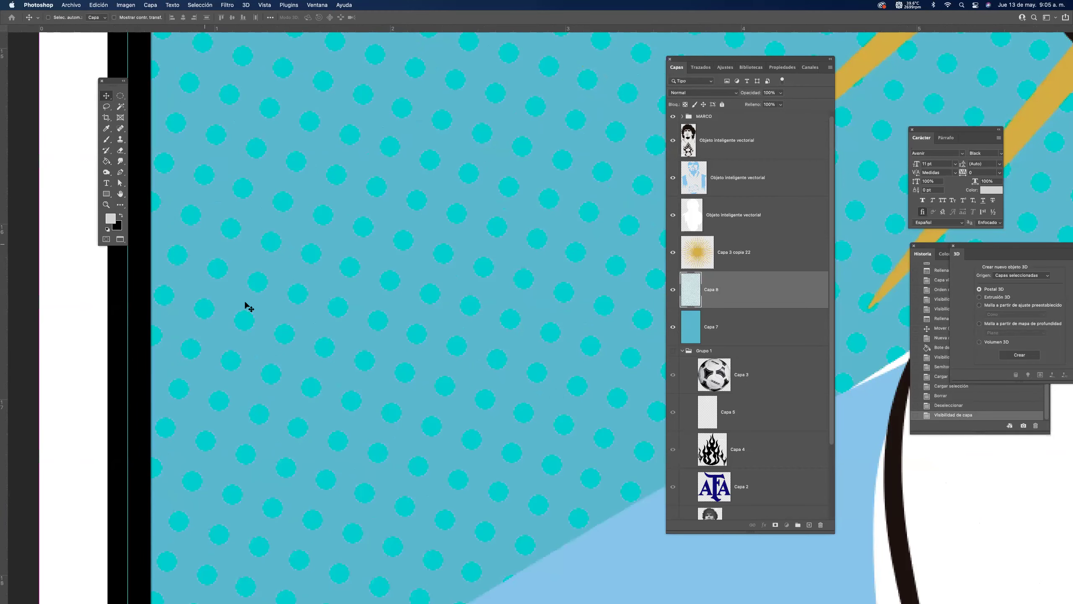
pyautogui.press('super')
pyautogui.click(673, 289)
pyautogui.click(673, 290)
# Set the foreground colour to the deep blue #0754ab with hue 212°.
pyautogui.click(109, 219)
pyautogui.click(454, 314)
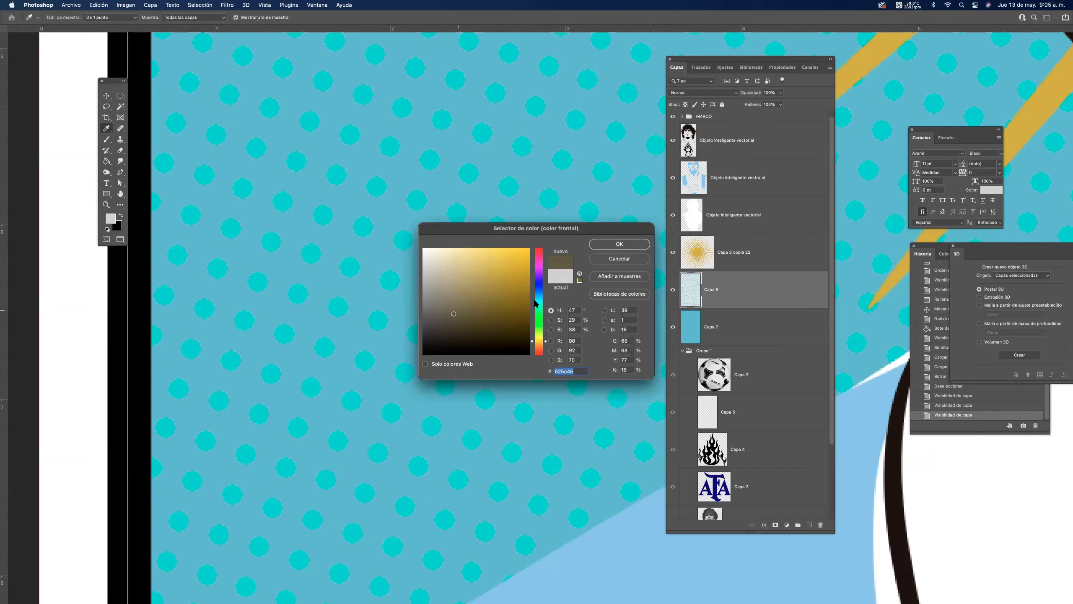
pyautogui.click(537, 292)
pyautogui.moveTo(513, 309); pyautogui.dragTo(525, 282)
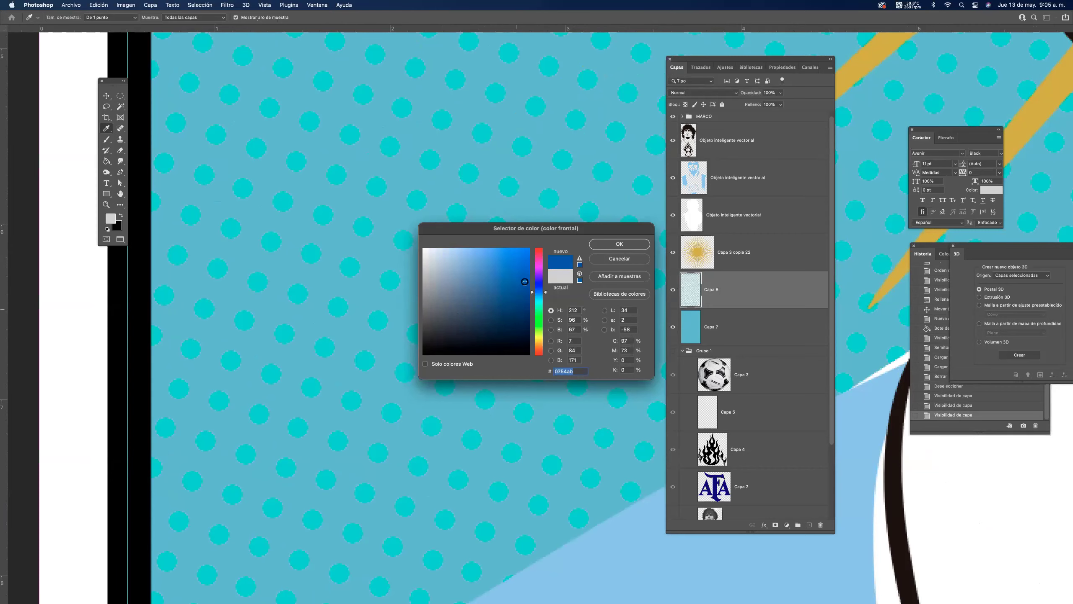
pyautogui.click(602, 247)
# Fill the halftone dots with the deep blue foreground colour at 100% opacity in Normal mode, preserving transparency.
pyautogui.click(98, 5)
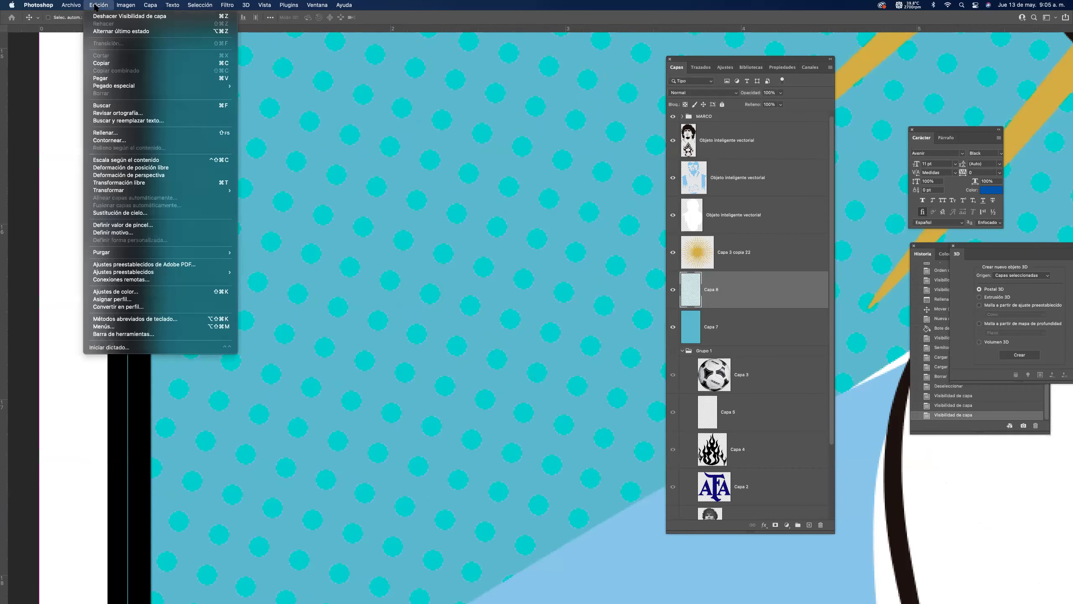
pyautogui.click(106, 134)
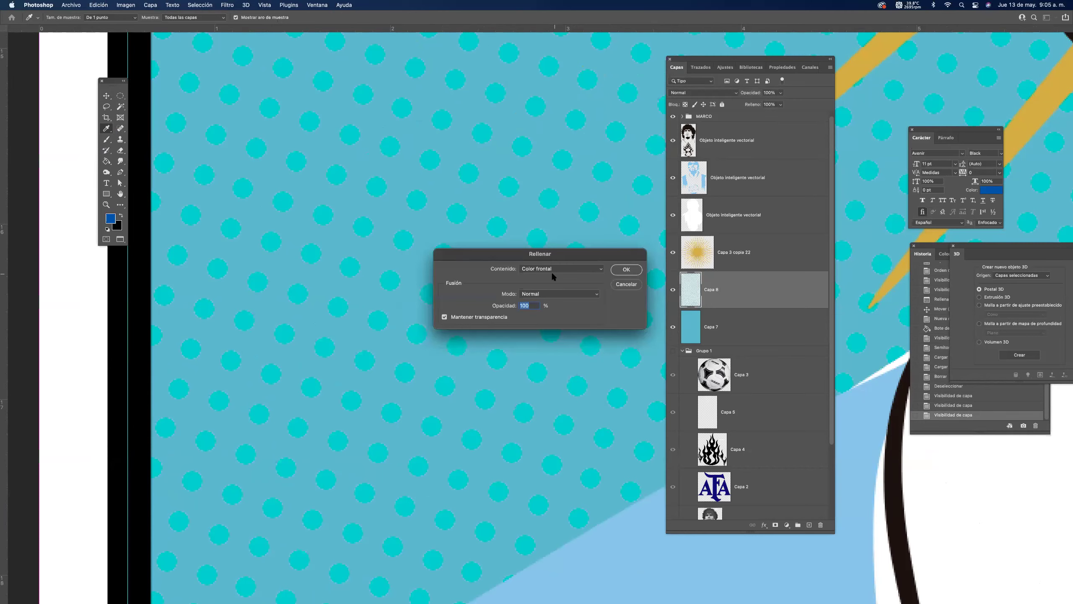
pyautogui.click(619, 270)
pyautogui.press('v')
pyautogui.moveTo(364, 325); pyautogui.dragTo(280, 329)
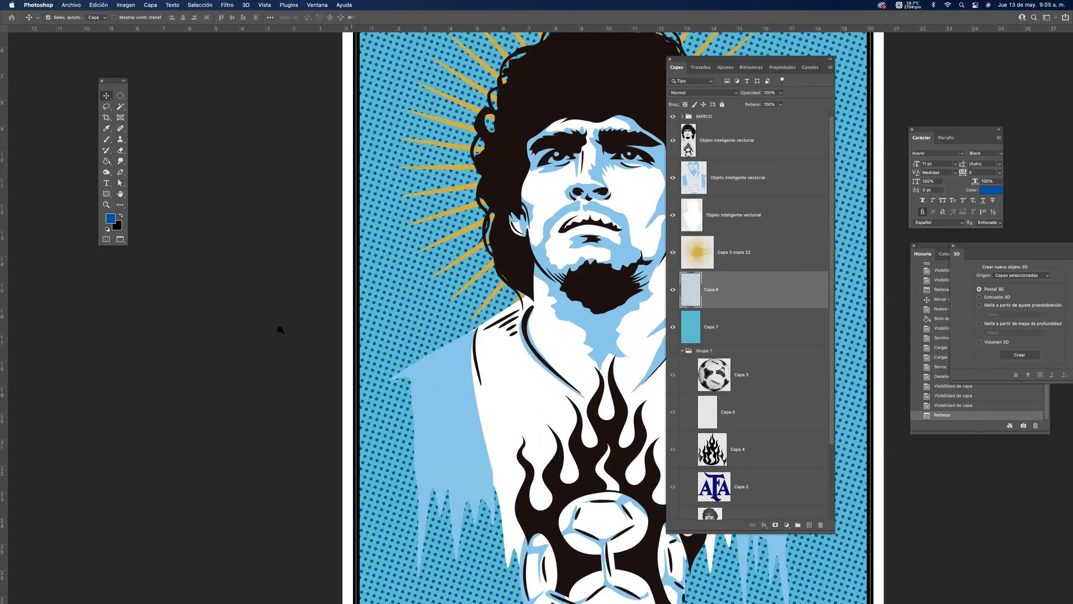
pyautogui.moveTo(570, 228); pyautogui.dragTo(400, 268)
pyautogui.moveTo(548, 238); pyautogui.dragTo(664, 274)
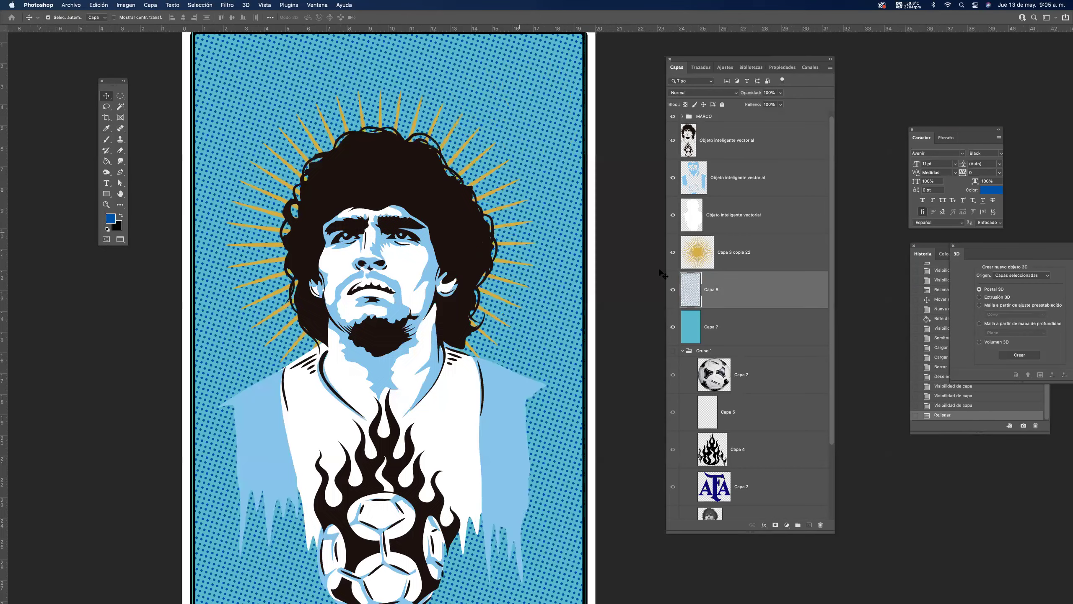
# Lower the halftone dot layer's opacity to 35% and save the document.
pyautogui.click(782, 93)
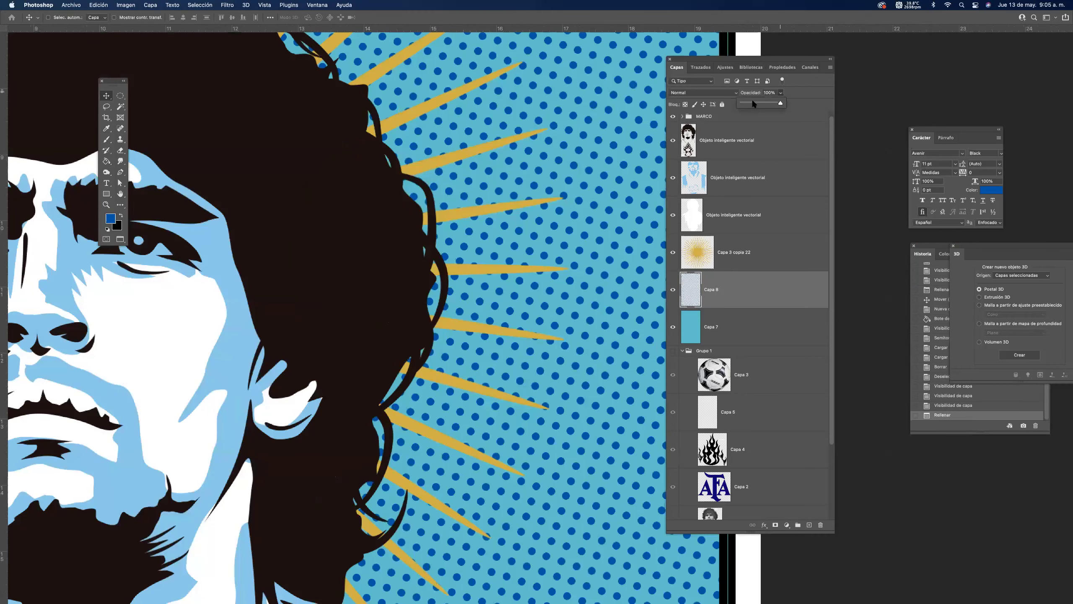
pyautogui.click(754, 102)
pyautogui.press('super+0')
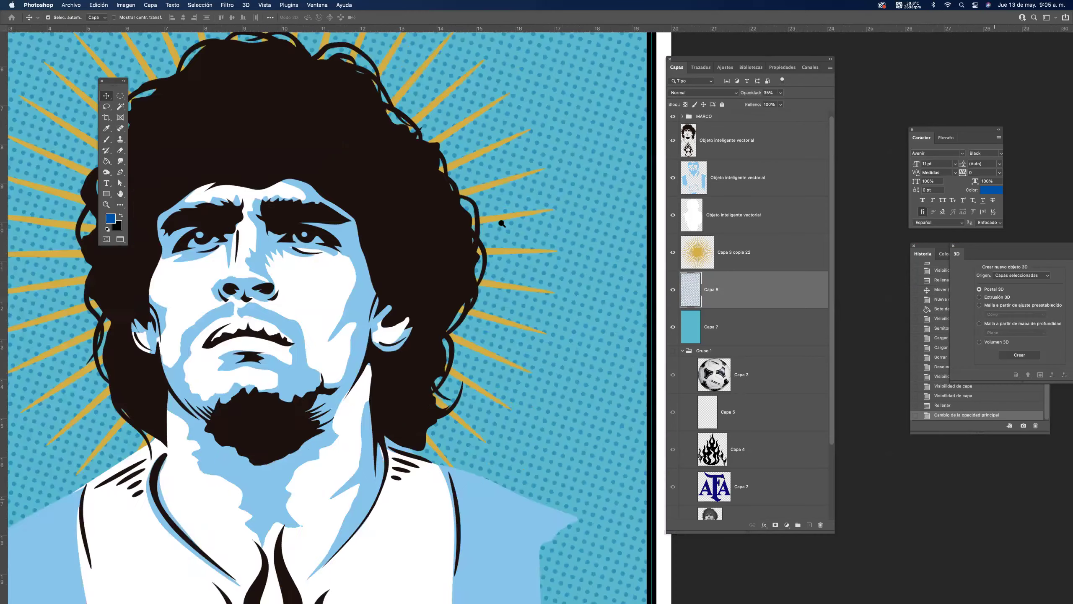
pyautogui.press('super+s')
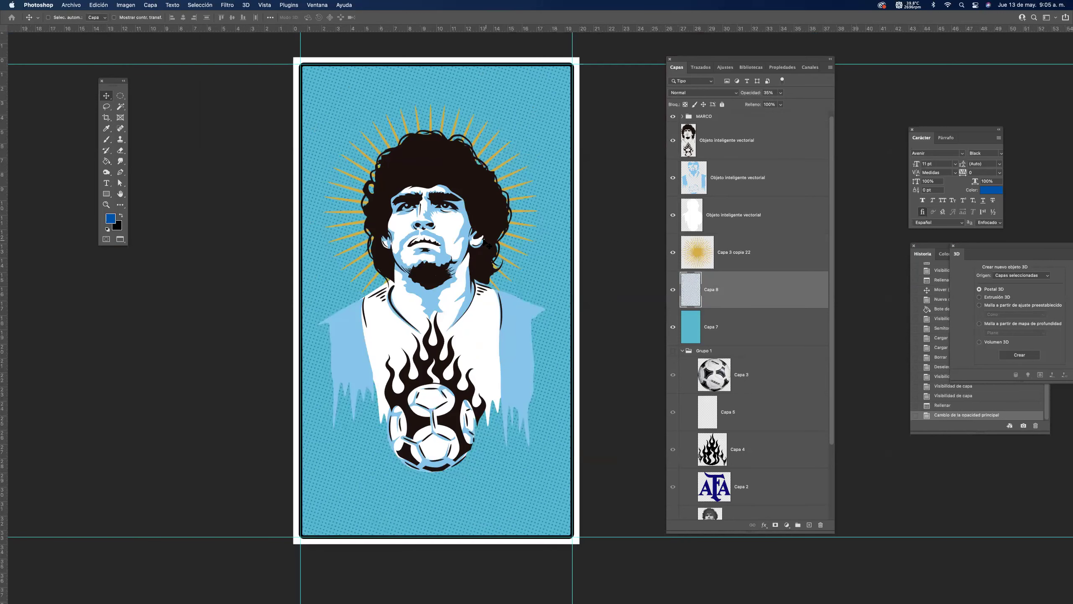
pyautogui.moveTo(410, 515); pyautogui.dragTo(375, 500)
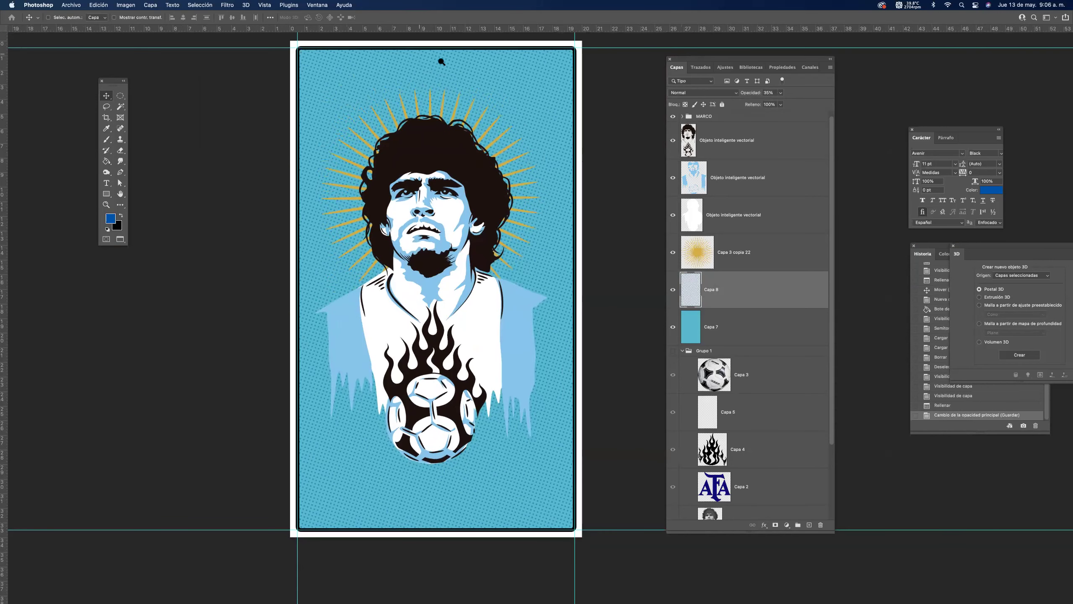
# Add a layer above the black portrait layer and draw a rectangle shape about 4 × 2.84 cm above the head.
pyautogui.scroll(3, 427, 110)
pyautogui.scroll(3, 381, 197)
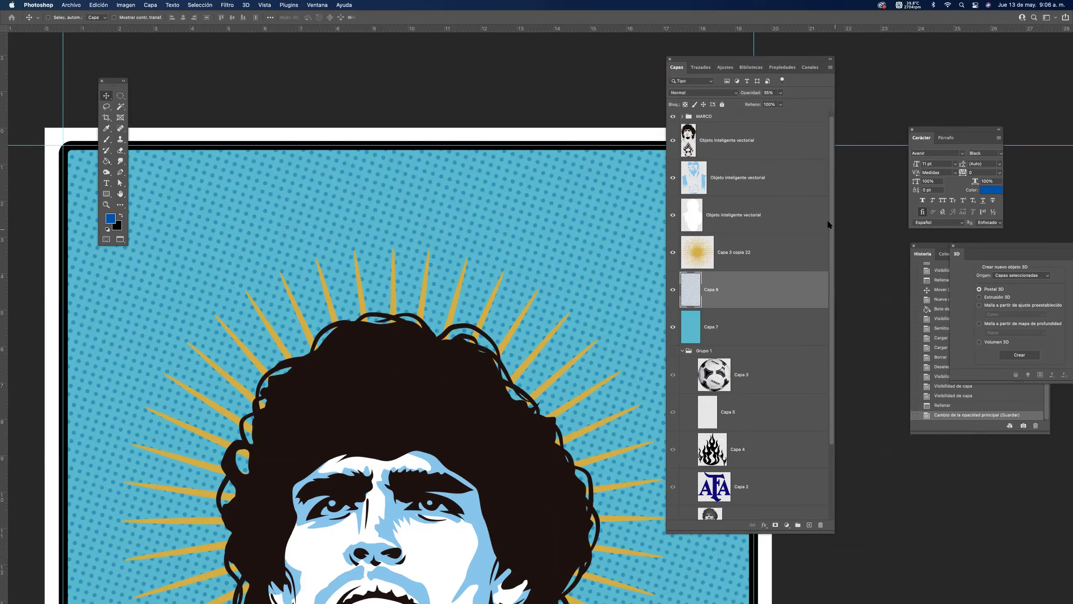
pyautogui.click(711, 135)
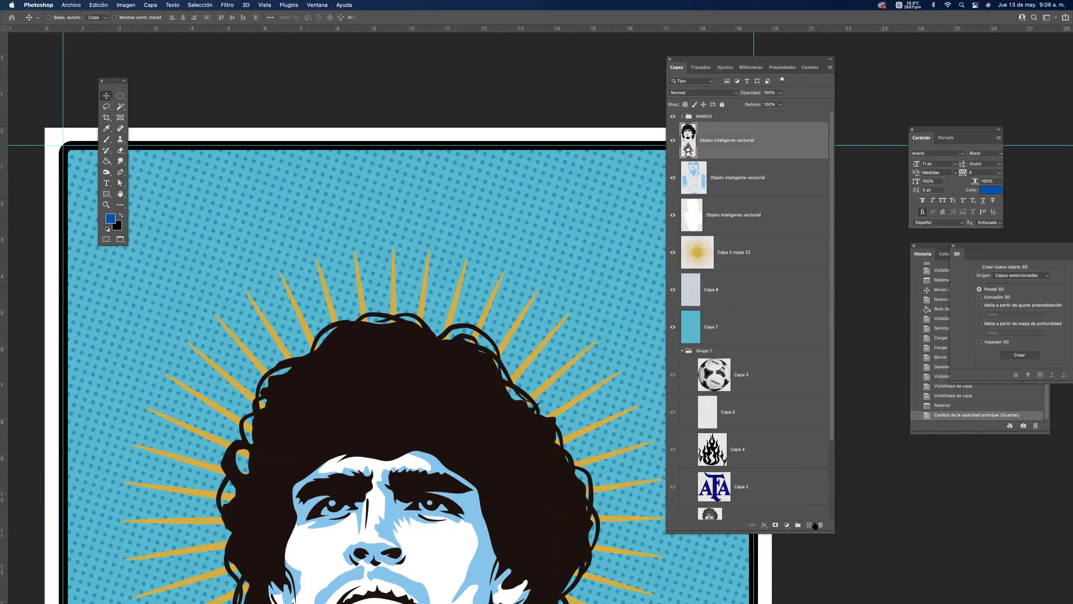
pyautogui.click(809, 524)
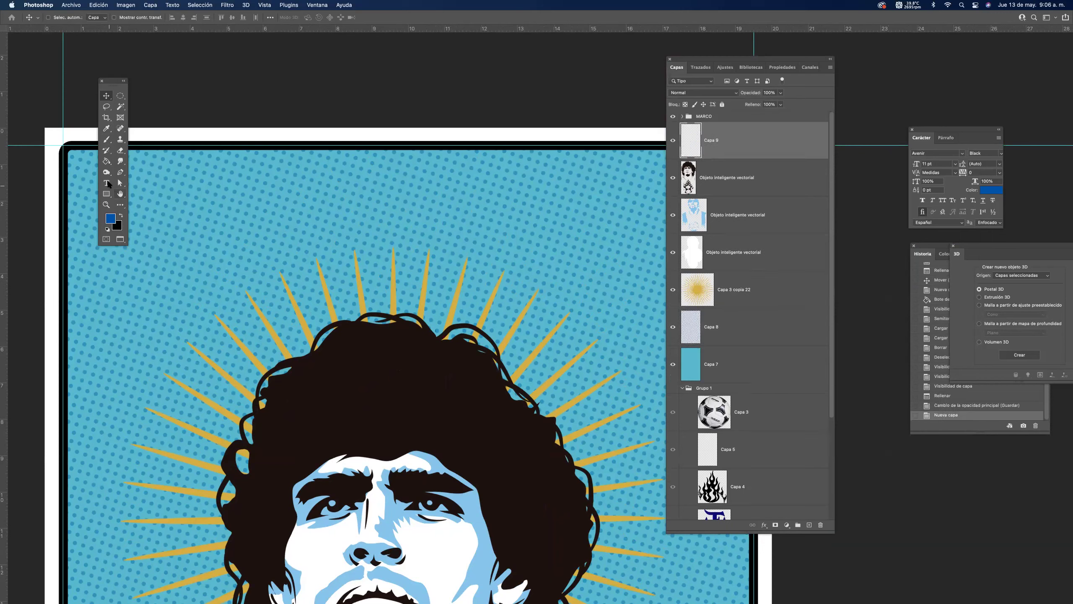
pyautogui.click(106, 194)
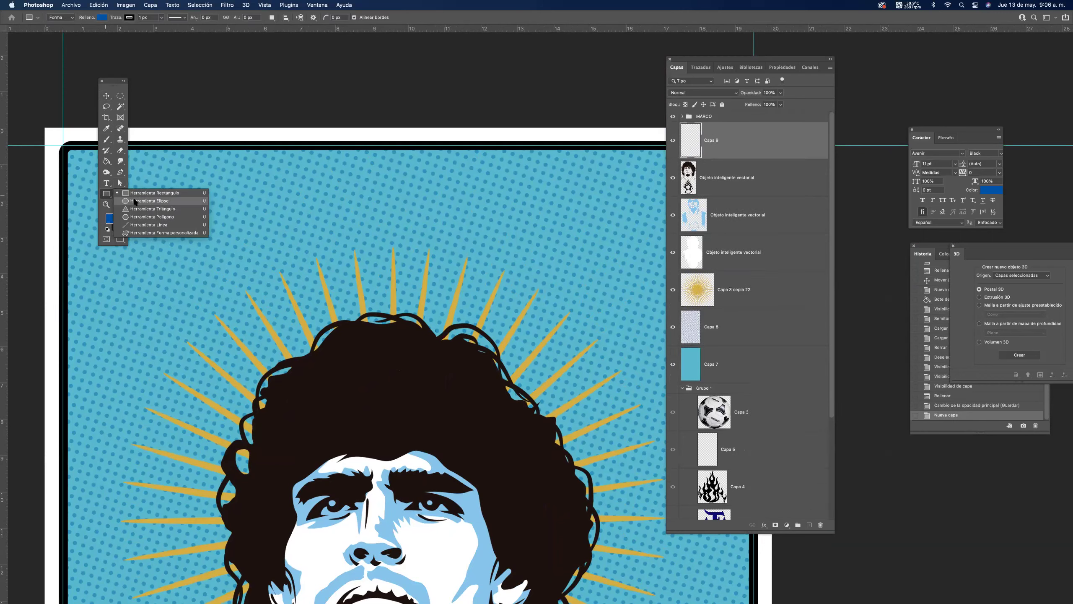
pyautogui.click(131, 194)
pyautogui.moveTo(373, 168)
pyautogui.mouseDown()
pyautogui.moveTo(462, 251)
pyautogui.moveTo(518, 271)
pyautogui.mouseUp()
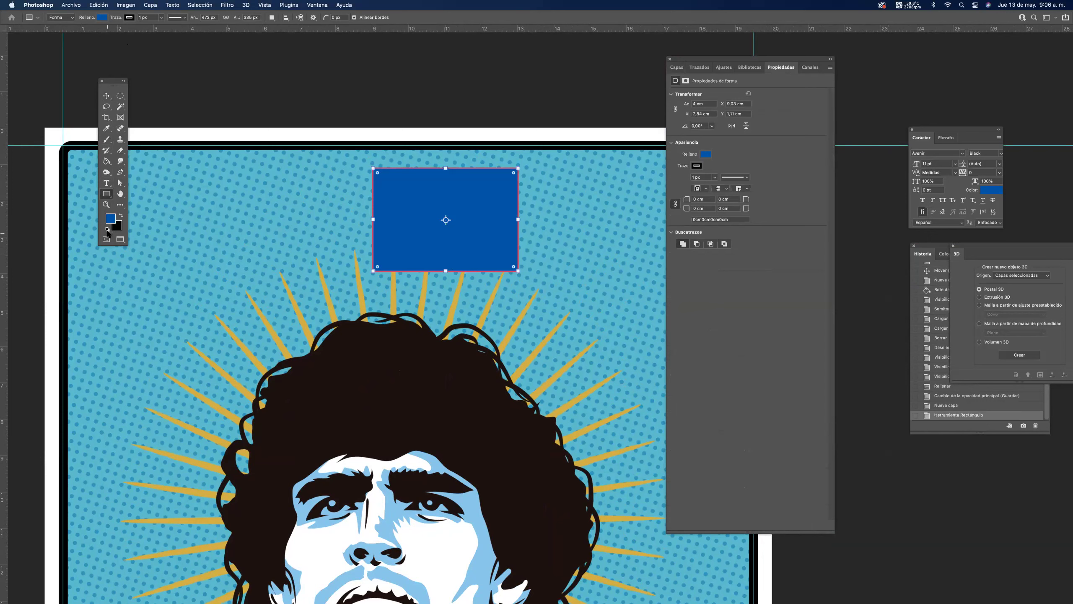
# Set the foreground colour to white and change the rectangle's fill from none to white.
pyautogui.click(102, 19)
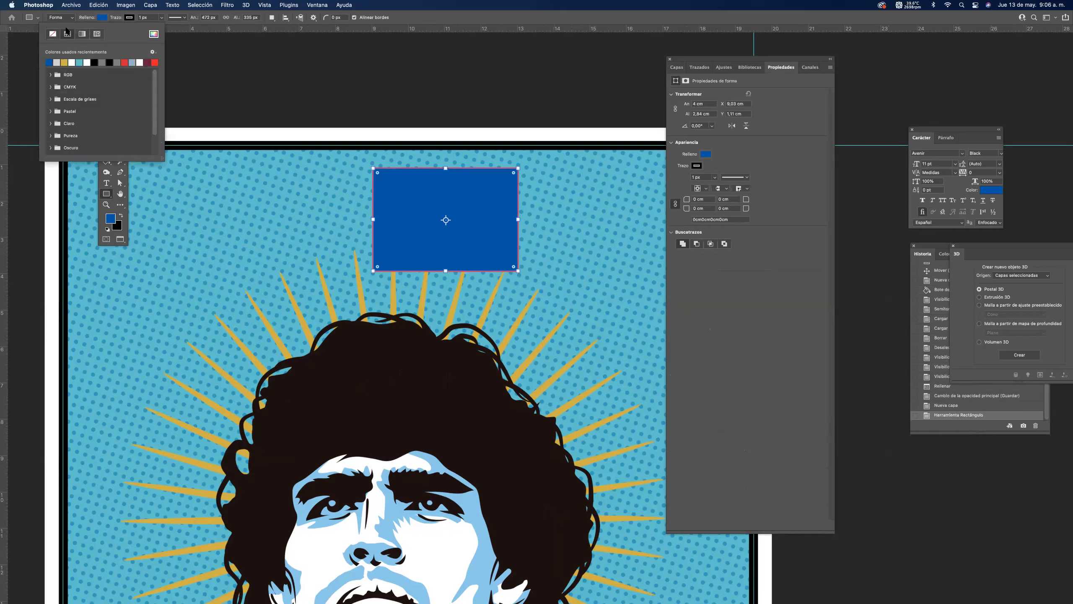
pyautogui.click(52, 35)
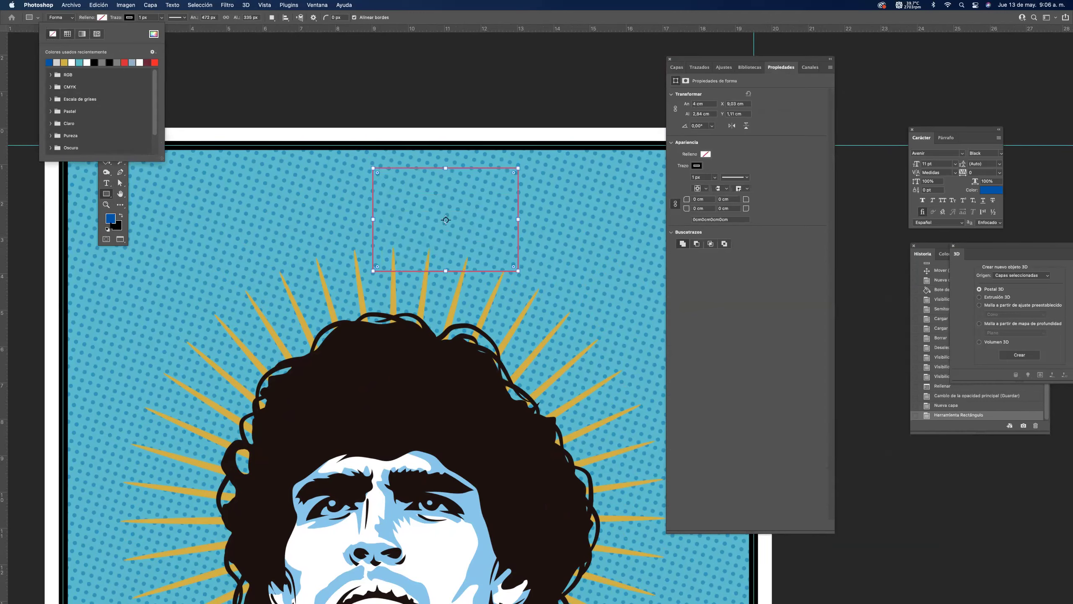
pyautogui.click(111, 218)
pyautogui.click(424, 250)
pyautogui.click(597, 245)
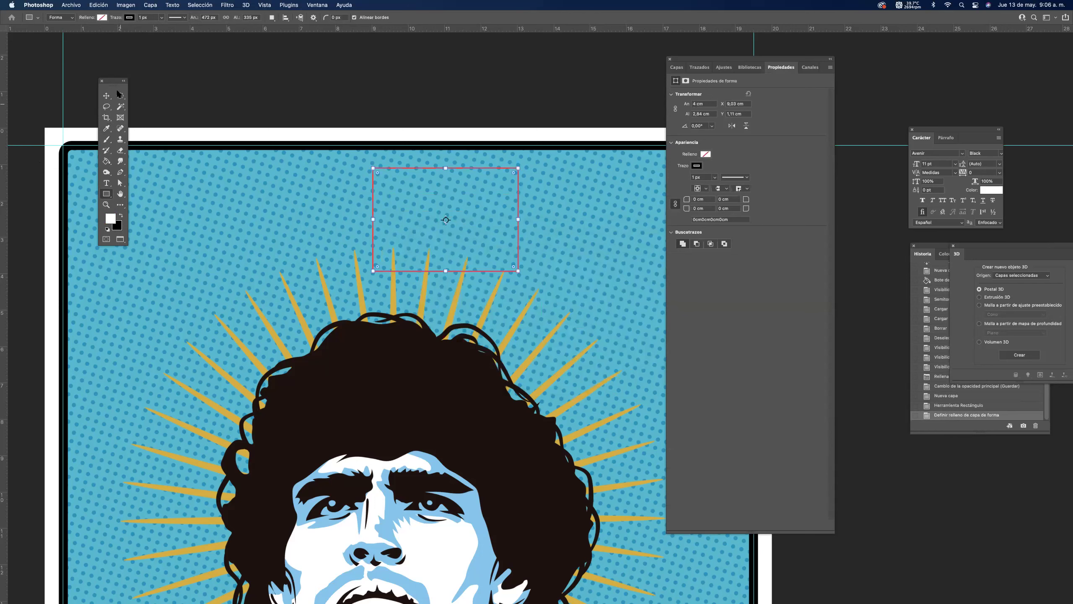
pyautogui.click(102, 17)
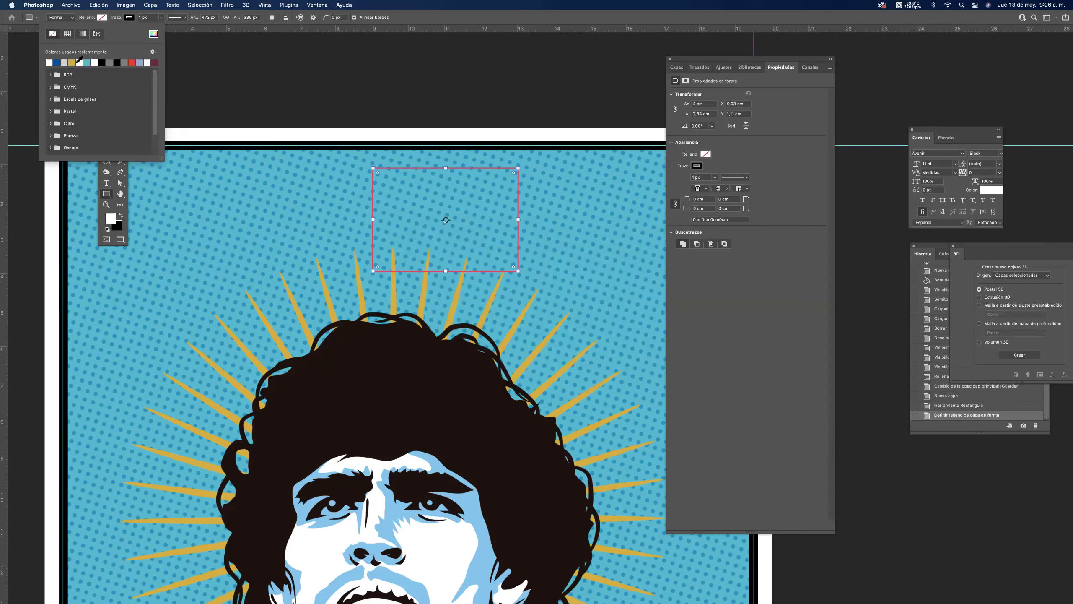
pyautogui.click(49, 62)
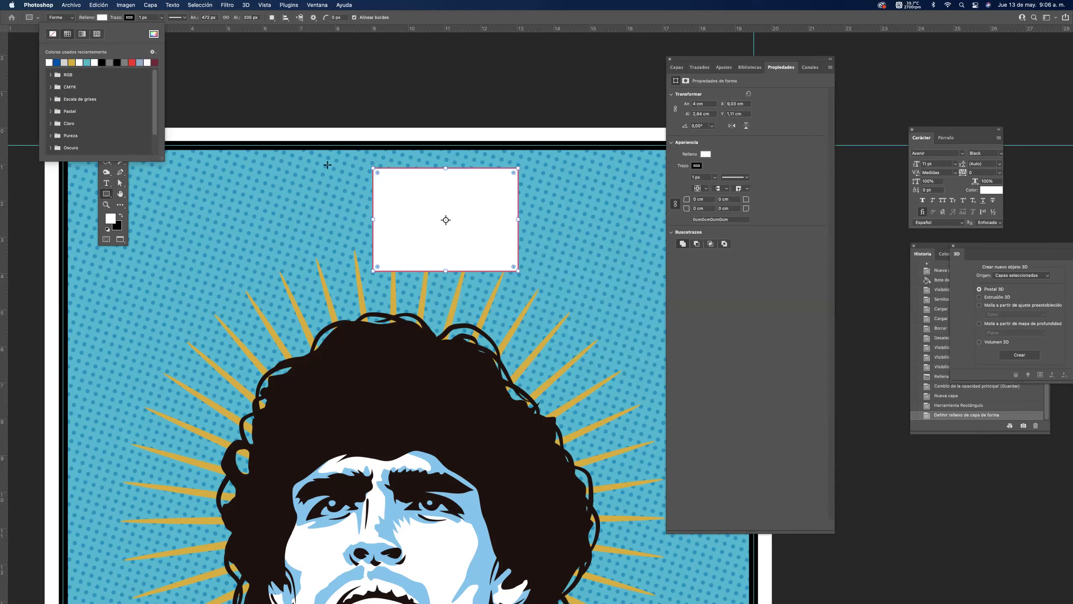
# Thicken the rectangle's black stroke to about 24 px and round its corners to about 1.02 cm.
pyautogui.click(161, 18)
pyautogui.moveTo(159, 26); pyautogui.dragTo(166, 28)
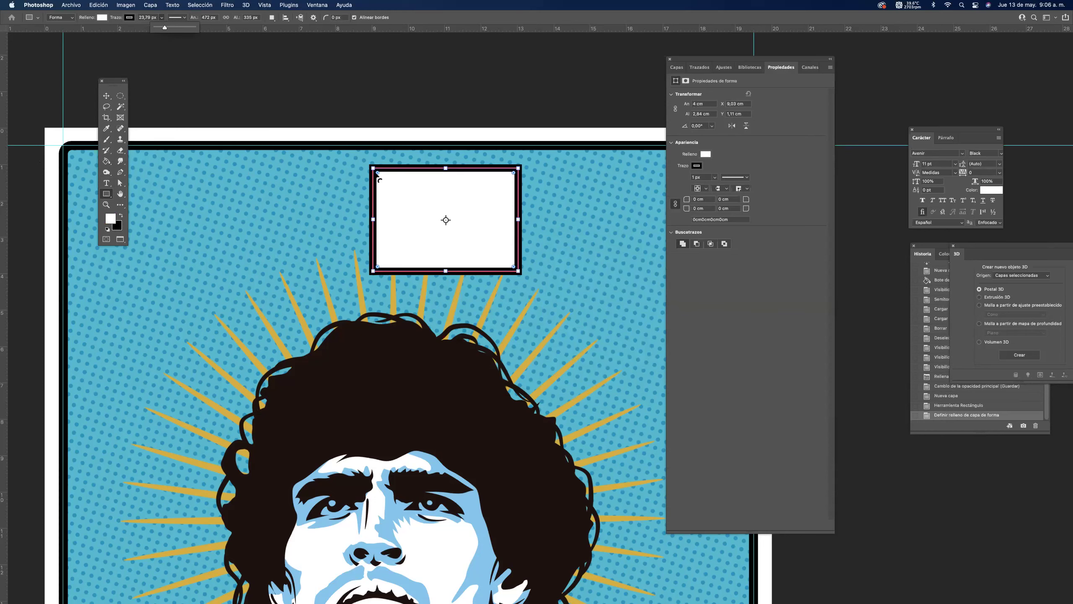
pyautogui.moveTo(379, 178); pyautogui.dragTo(413, 191)
pyautogui.click(106, 96)
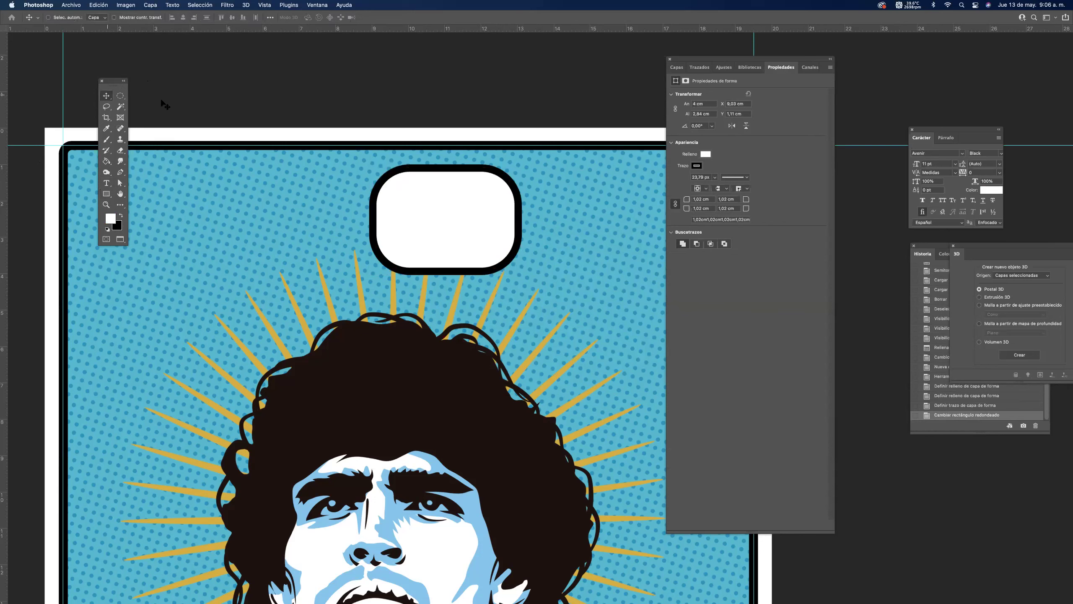
# Move the white rounded tab up so its upper part tucks behind the frame's top edge, centred above the head.
pyautogui.moveTo(443, 223); pyautogui.dragTo(426, 187)
pyautogui.scroll(-1, 389, 182)
pyautogui.scroll(5, 443, 214)
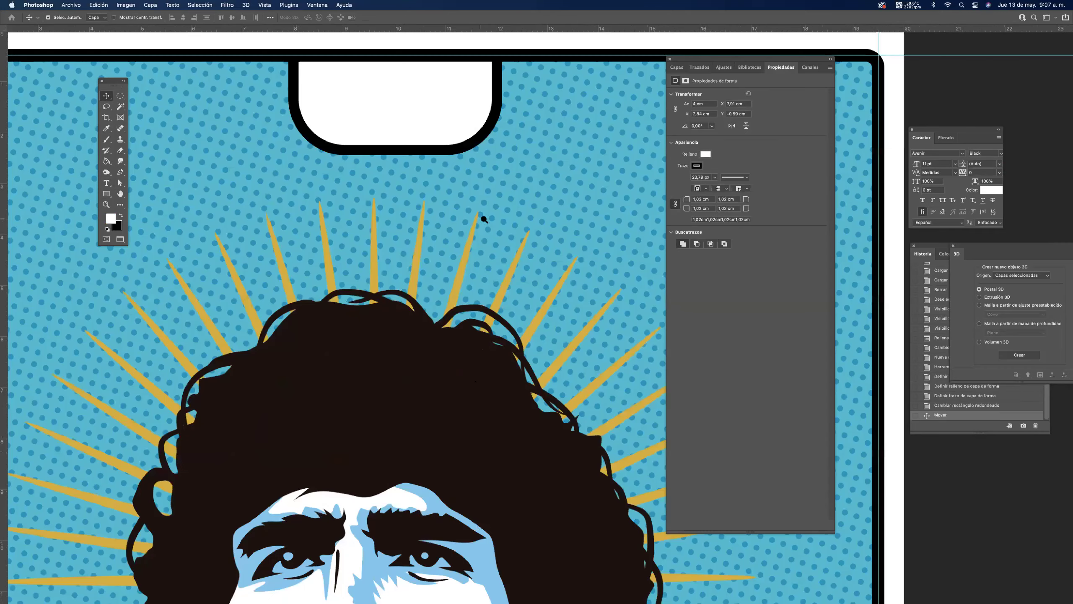
pyautogui.moveTo(484, 218); pyautogui.dragTo(477, 270)
pyautogui.press('super+minus')
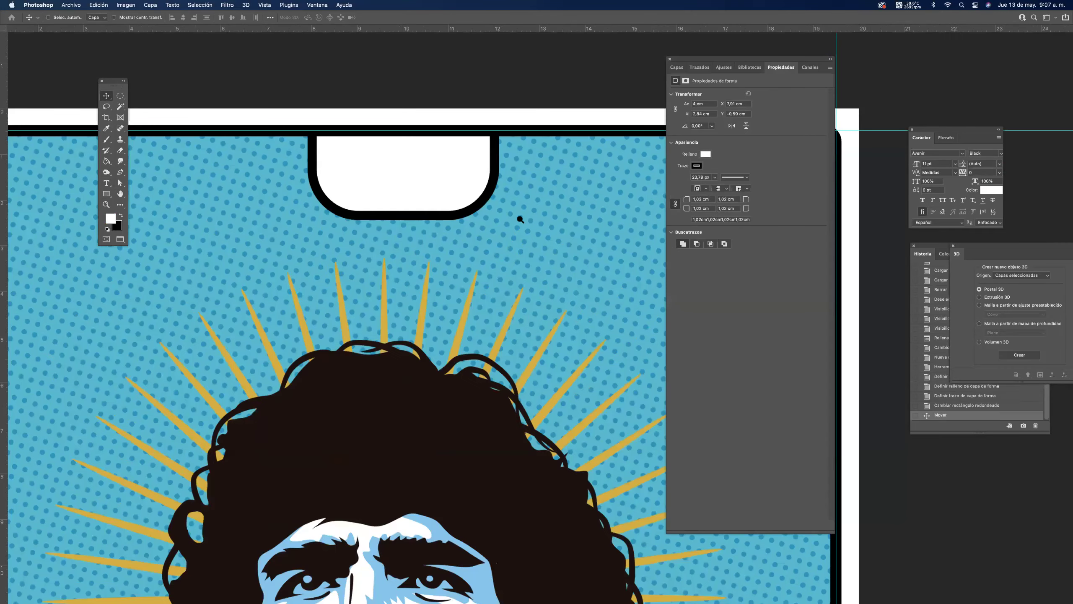
pyautogui.scroll(-3, 520, 220)
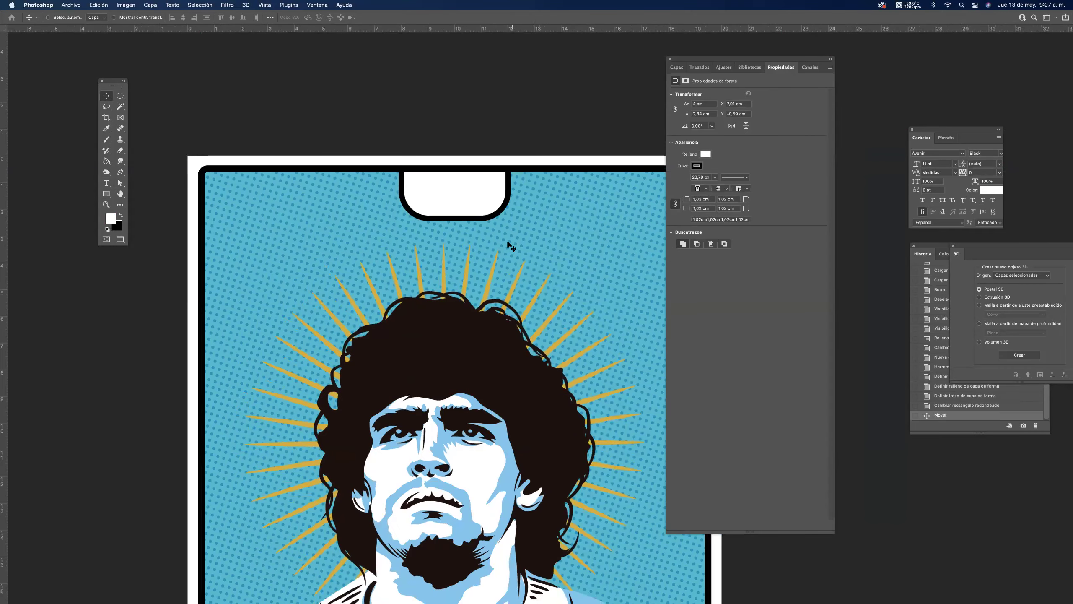
pyautogui.scroll(-5, 511, 246)
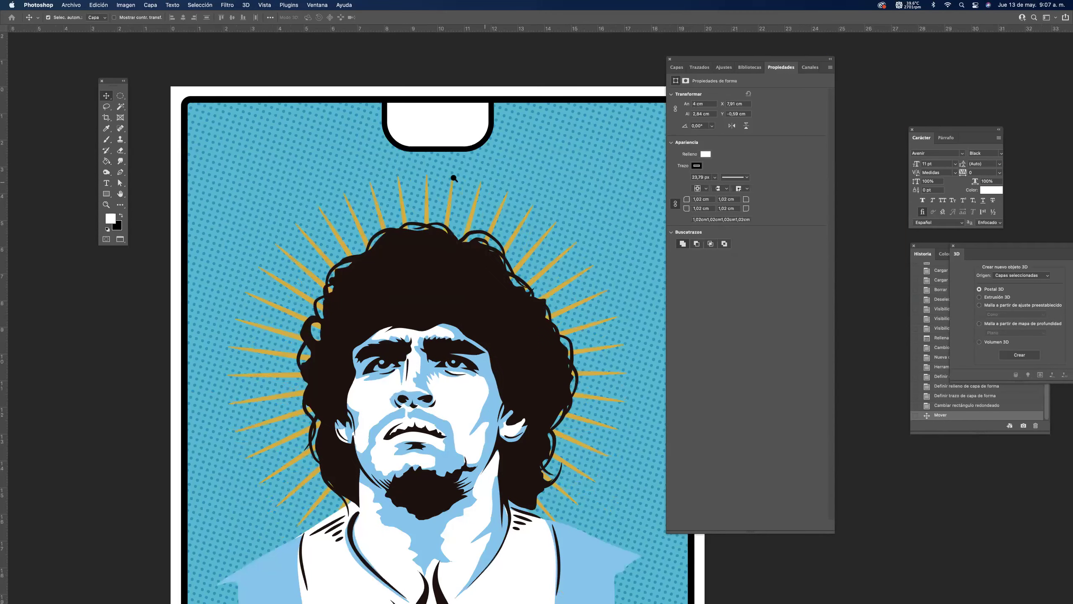
pyautogui.scroll(-5, 453, 178)
pyautogui.scroll(3, 416, 427)
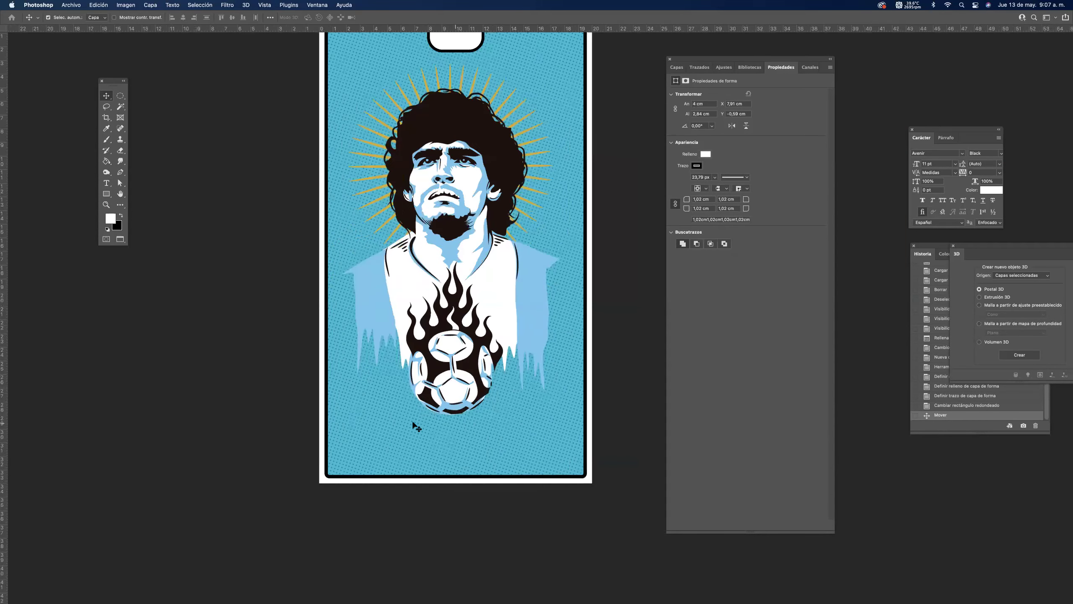
pyautogui.press('super')
pyautogui.click(106, 195)
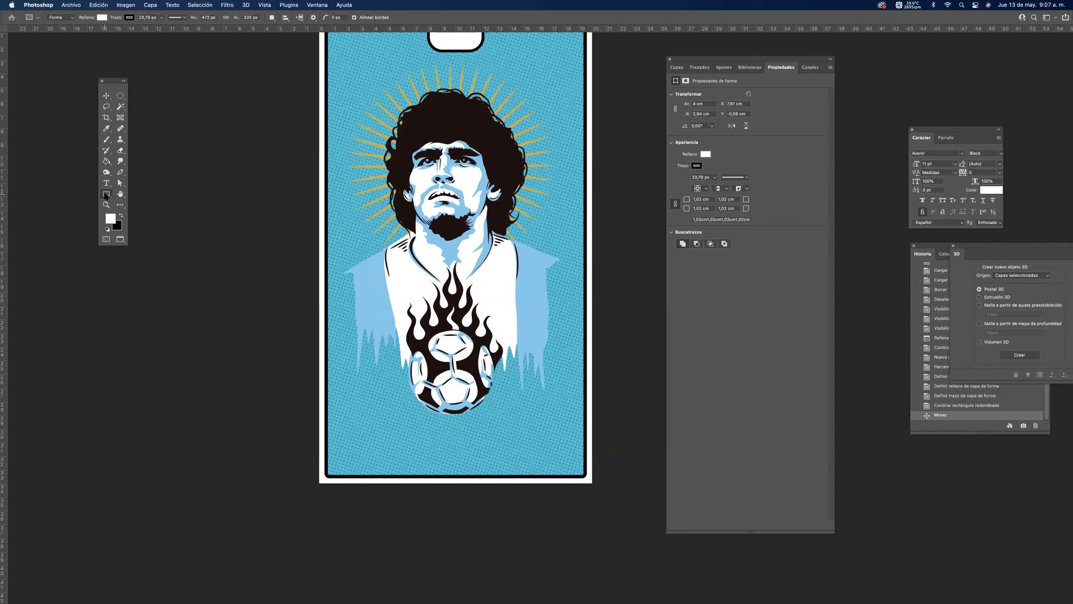
pyautogui.scroll(4, 419, 489)
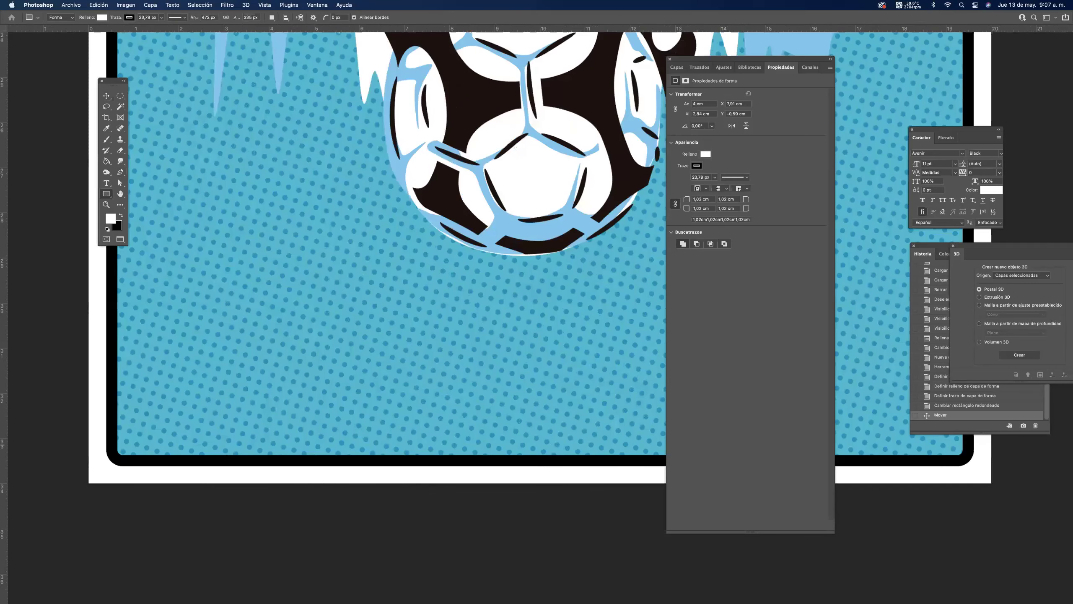
pyautogui.moveTo(205, 482); pyautogui.dragTo(860, 379)
pyautogui.moveTo(876, 364); pyautogui.dragTo(881, 360)
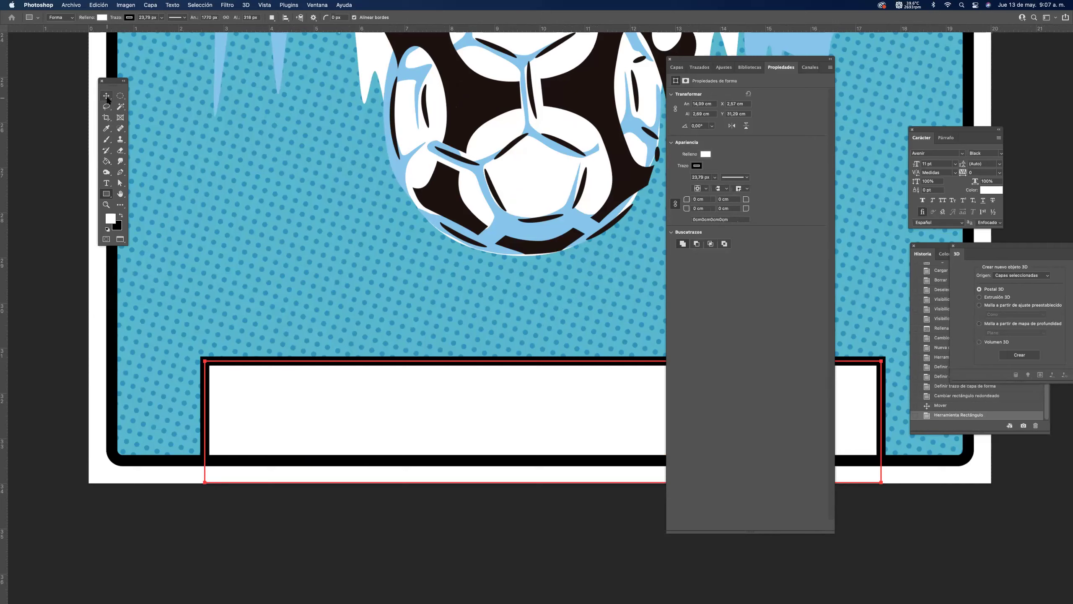
pyautogui.click(106, 195)
pyautogui.moveTo(211, 369); pyautogui.dragTo(222, 378)
pyautogui.scroll(-3, 338, 292)
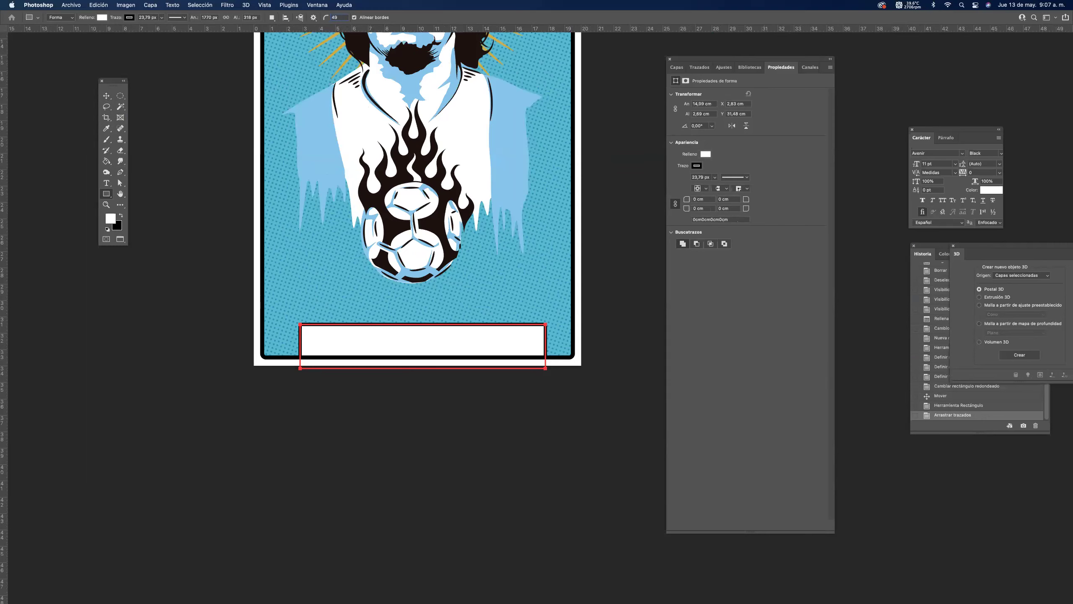
pyautogui.click(106, 96)
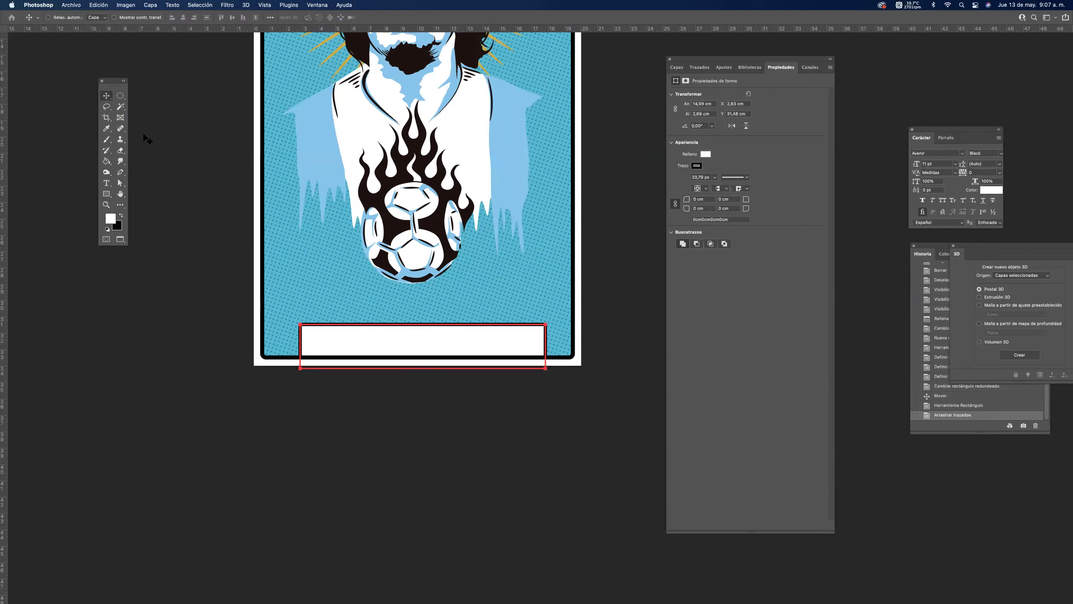
pyautogui.moveTo(331, 327); pyautogui.dragTo(340, 290)
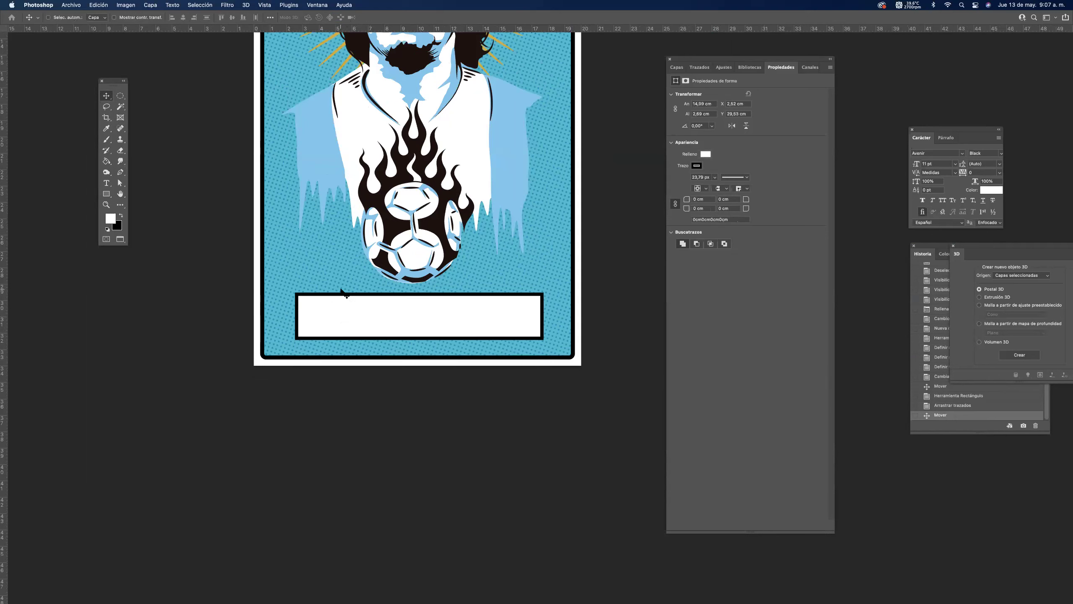
pyautogui.press('BackSpace')
# Draw a white rectangle about 8.78 × 3.43 cm with 49 px rounded corners and move it onto the frame's bottom edge.
pyautogui.click(106, 195)
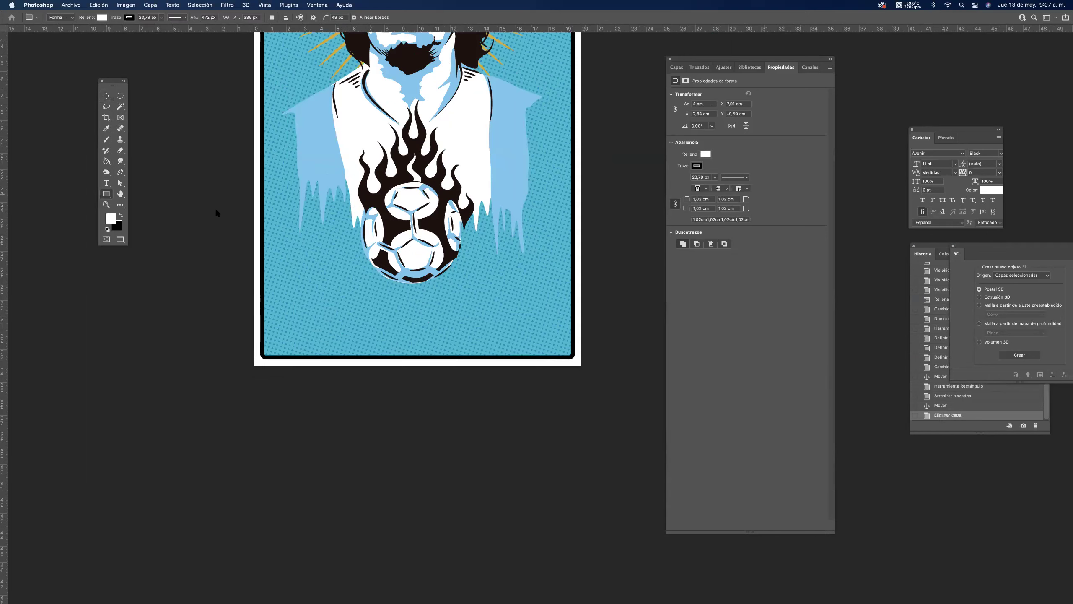
pyautogui.moveTo(316, 270)
pyautogui.mouseDown()
pyautogui.moveTo(339, 299)
pyautogui.moveTo(461, 326)
pyautogui.mouseUp()
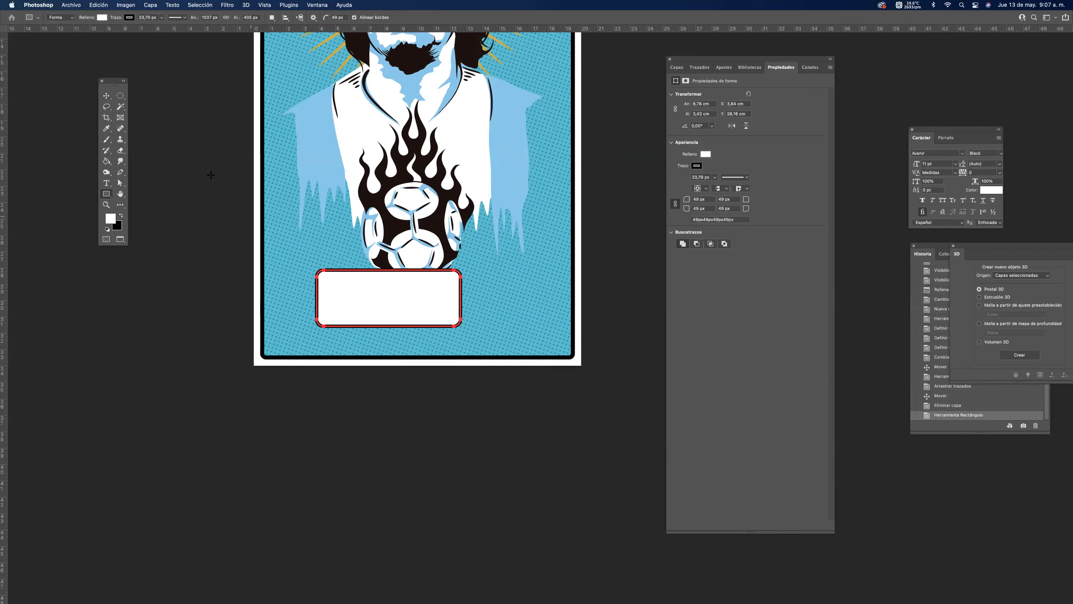
pyautogui.click(106, 96)
pyautogui.moveTo(410, 302); pyautogui.dragTo(424, 357)
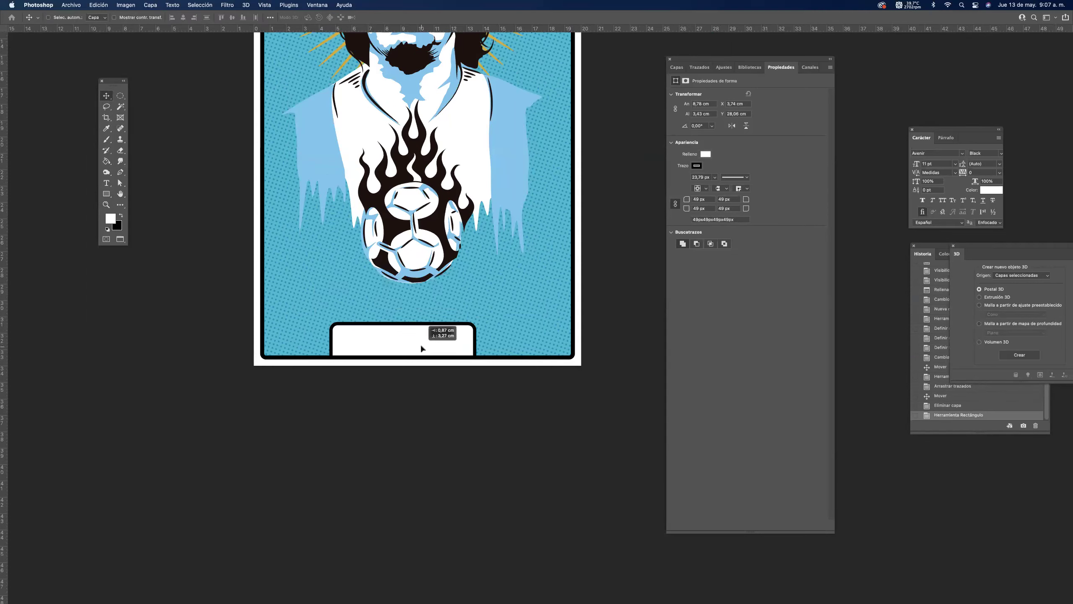
# Free-transform the bottom panel to about 15.4 cm wide and centre it horizontally along the frame's bottom edge.
pyautogui.hotkey('ctrl', 't')
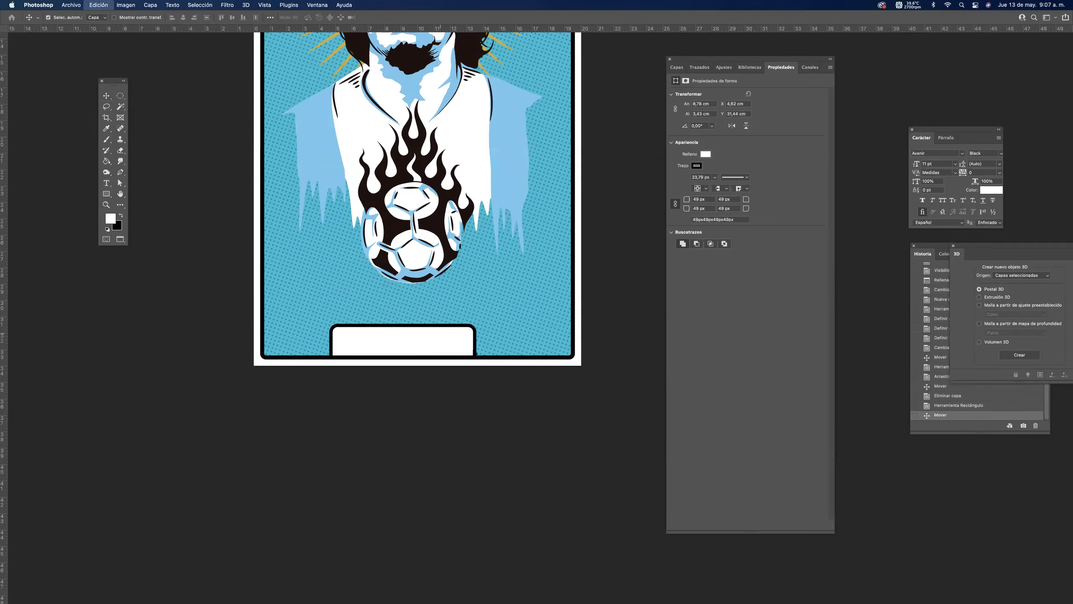
pyautogui.moveTo(476, 353); pyautogui.dragTo(551, 353)
pyautogui.moveTo(324, 350); pyautogui.dragTo(289, 350)
pyautogui.moveTo(437, 337); pyautogui.dragTo(436, 336)
pyautogui.press('Left')
pyautogui.press('Left')
pyautogui.press('Left')
pyautogui.press('Left')
pyautogui.press('Left')
pyautogui.press('Left')
pyautogui.press('Left')
pyautogui.press('Left')
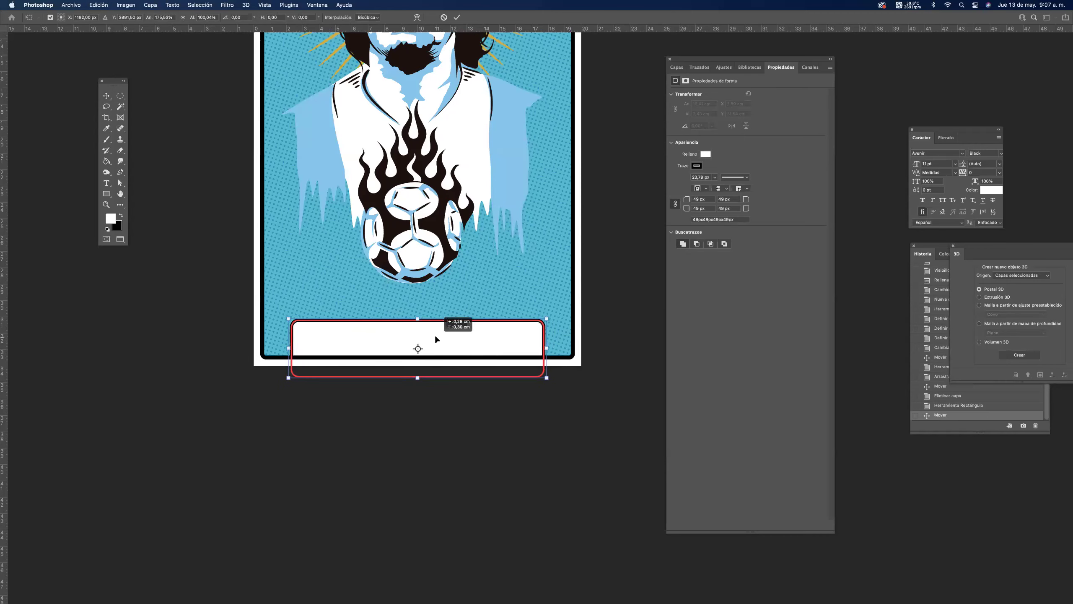
pyautogui.press('Return')
pyautogui.moveTo(399, 295); pyautogui.dragTo(342, 296)
pyautogui.moveTo(437, 355); pyautogui.dragTo(591, 363)
pyautogui.scroll(3, 475, 375)
pyautogui.hscroll(-1, 476, 374)
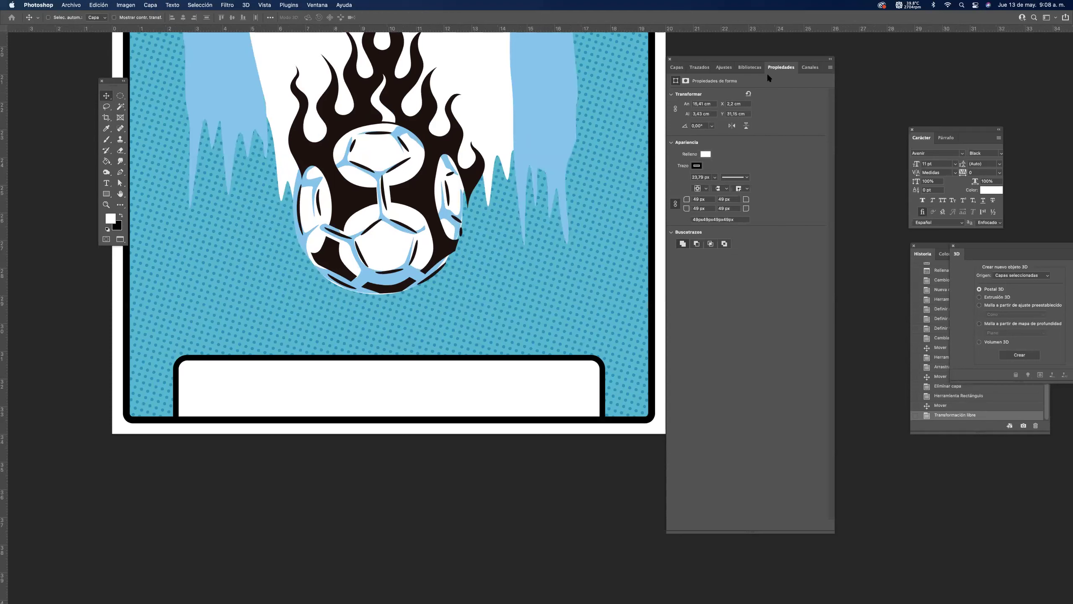
# Add a new layer above the MARCO group, enter the text "EL MAGO" inside the bottom white panel and select it.
pyautogui.click(678, 68)
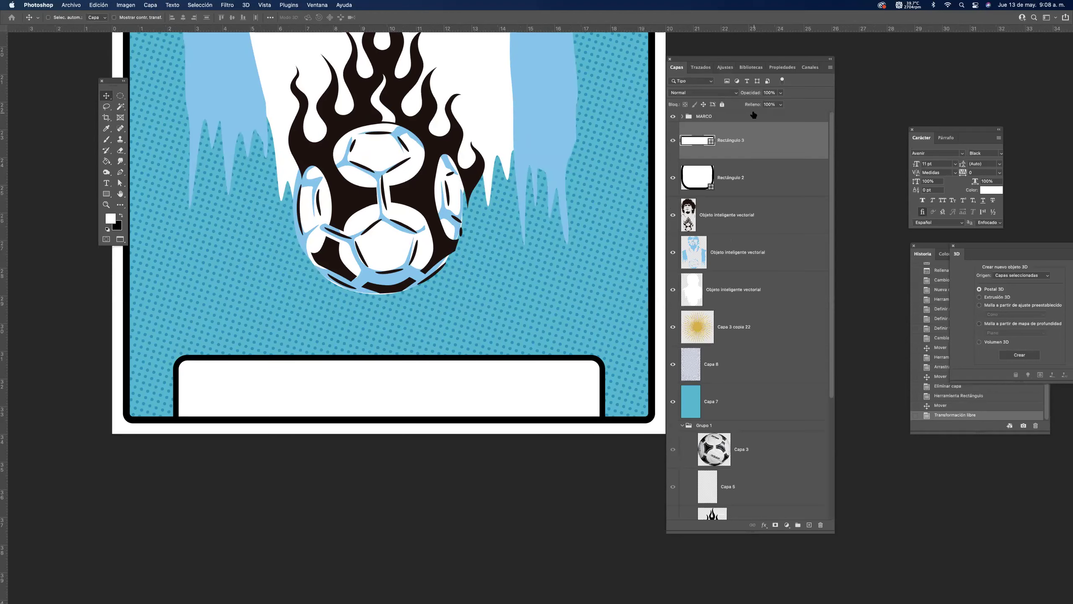
pyautogui.click(809, 525)
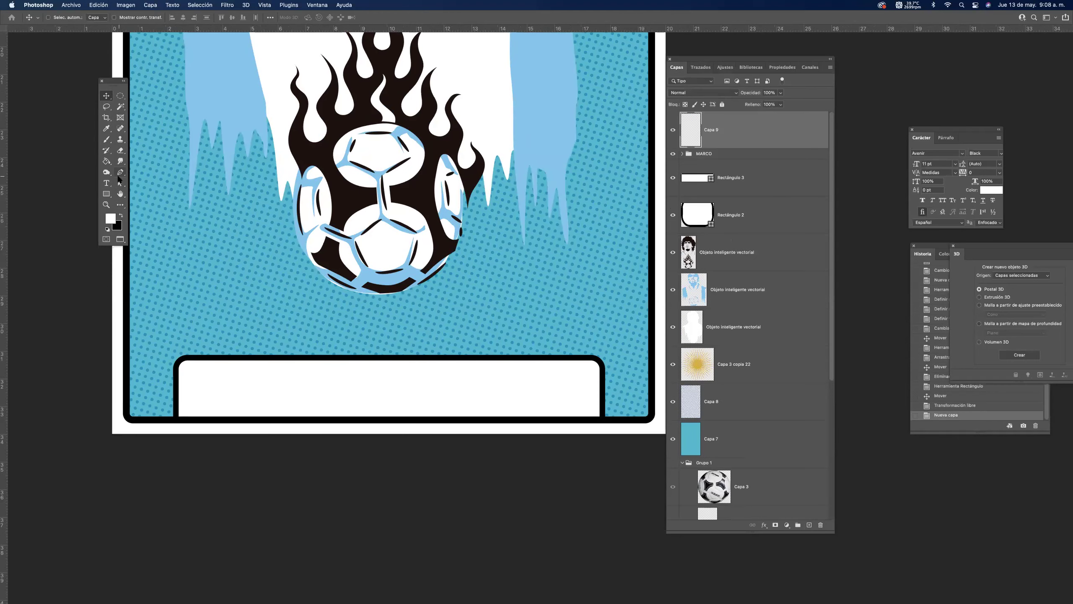
pyautogui.click(107, 183)
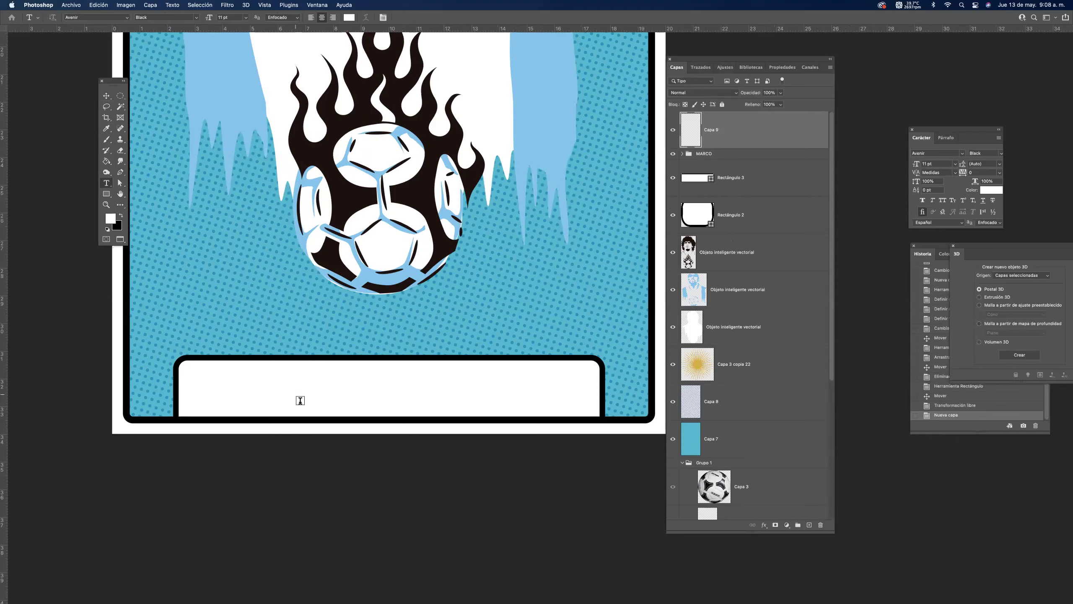
pyautogui.click(297, 397)
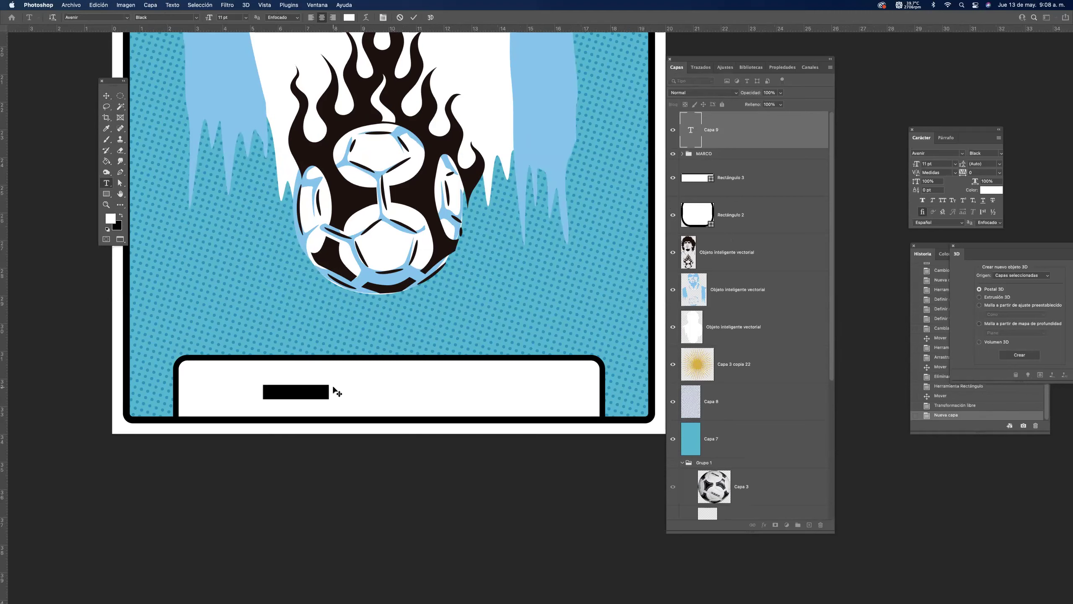
pyautogui.press('BackSpace')
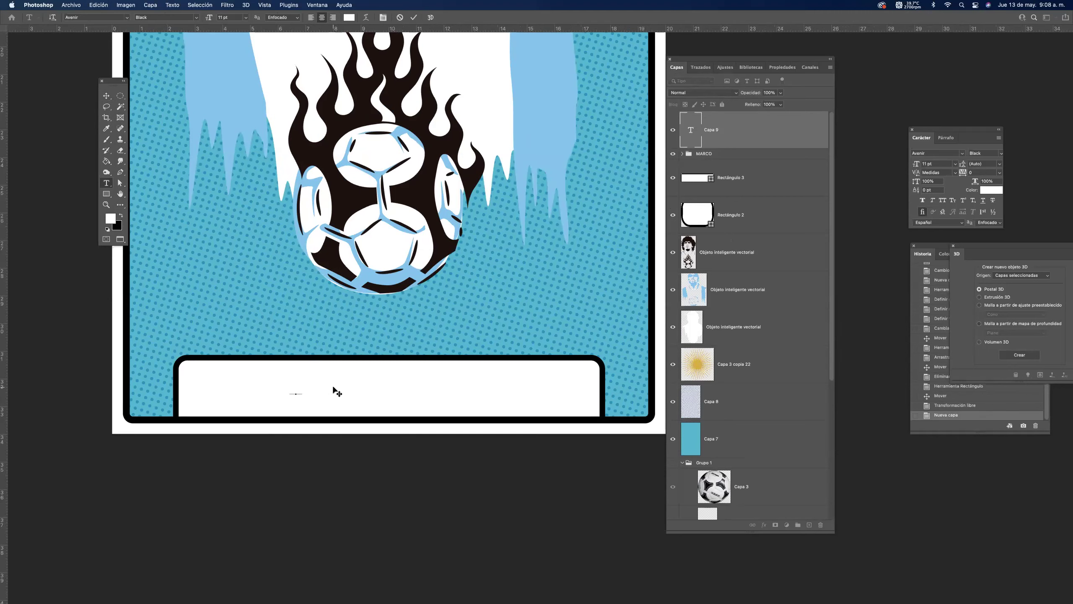
pyautogui.doubleClick(690, 129)
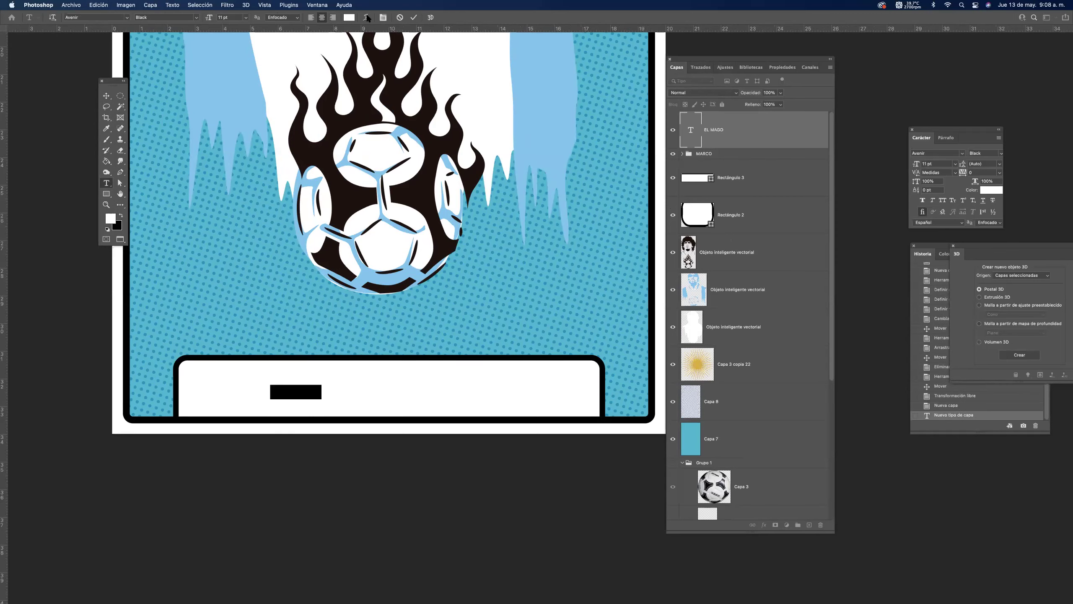
# Set the "EL MAGO" text colour to the dark near-black sampled from the flames above the ball.
pyautogui.click(349, 17)
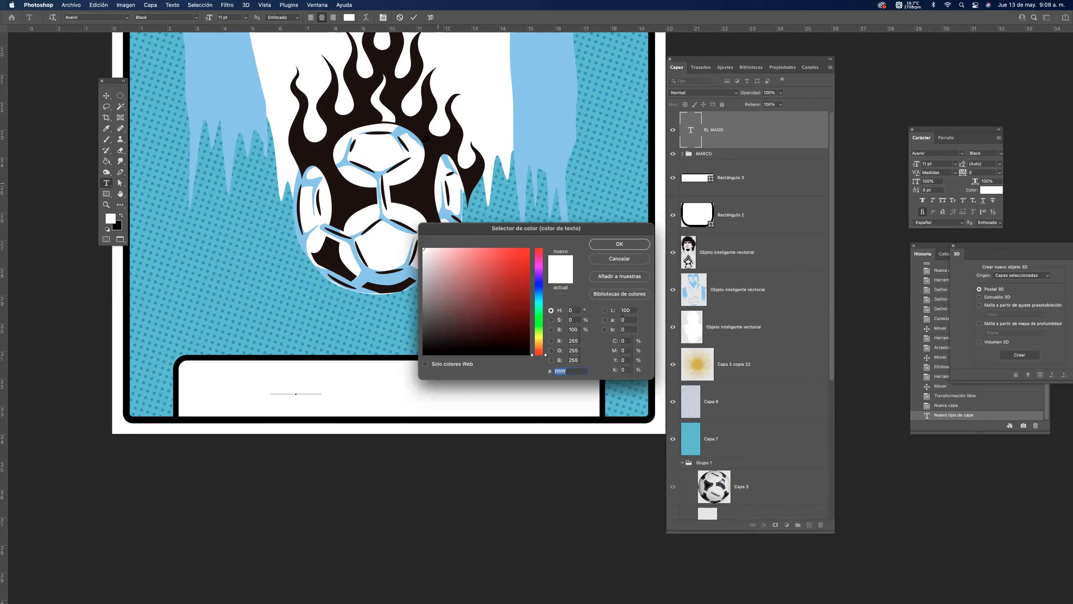
pyautogui.click(440, 140)
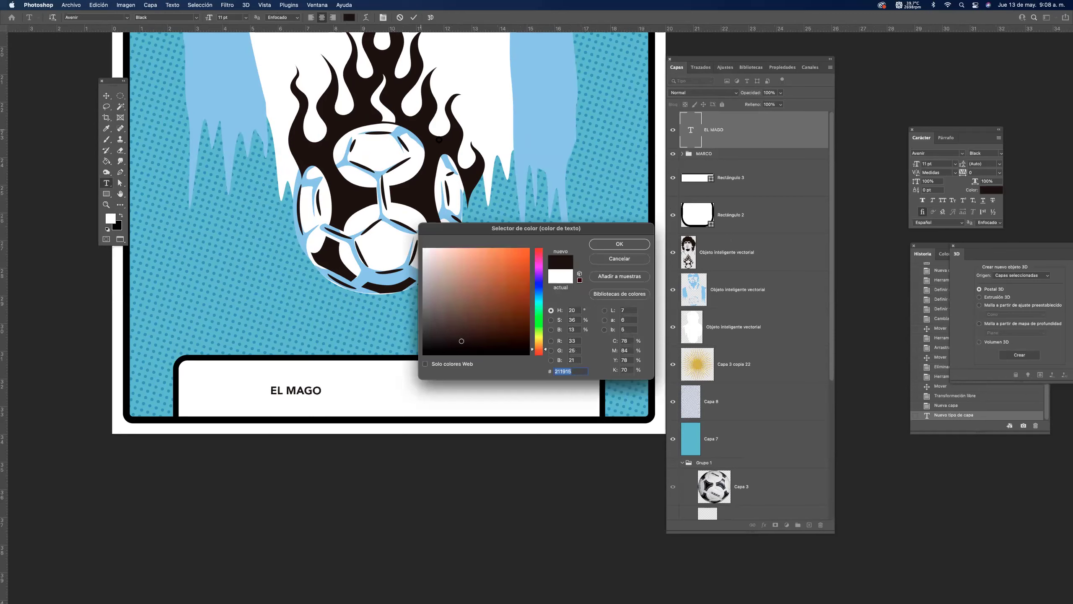
pyautogui.click(619, 244)
# Free-transform the "EL MAGO" text to about 35.44 pt and place it in the middle of the bottom white panel.
pyautogui.click(106, 95)
pyautogui.press('super+t')
pyautogui.moveTo(325, 380); pyautogui.dragTo(453, 325)
pyautogui.moveTo(437, 367); pyautogui.dragTo(470, 380)
pyautogui.press('Return')
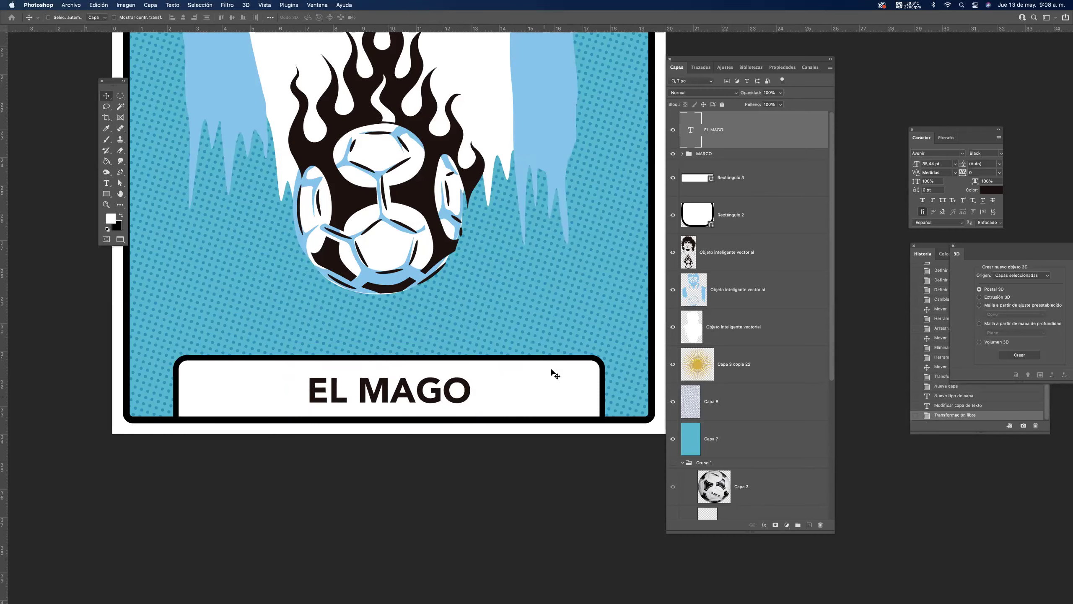
# Change the "EL MAGO" title font to Athelas Regular and adjust its position within the bottom panel.
pyautogui.doubleClick(689, 131)
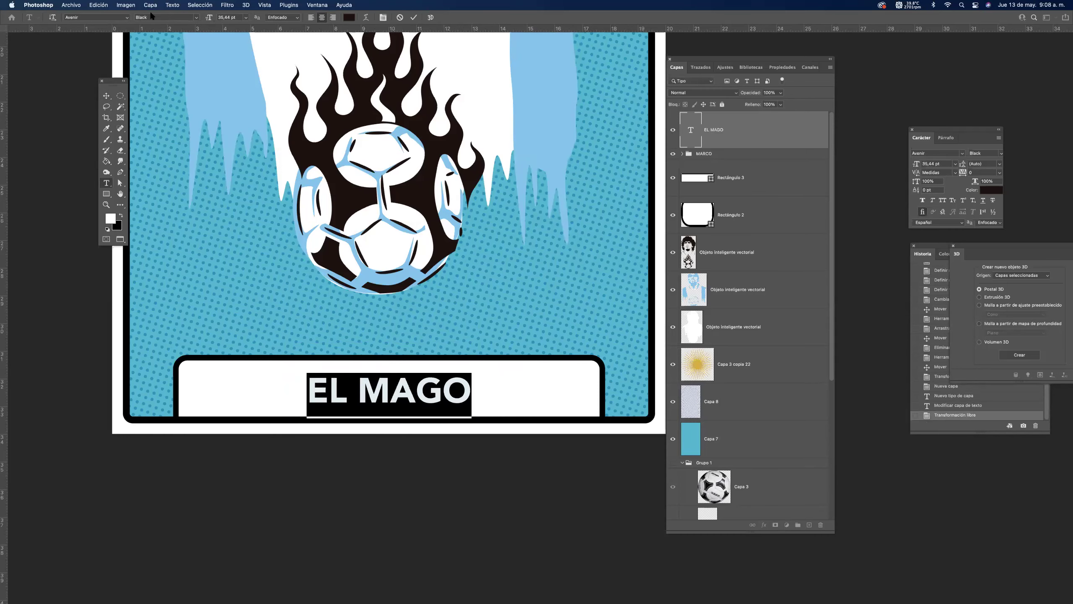
pyautogui.click(126, 17)
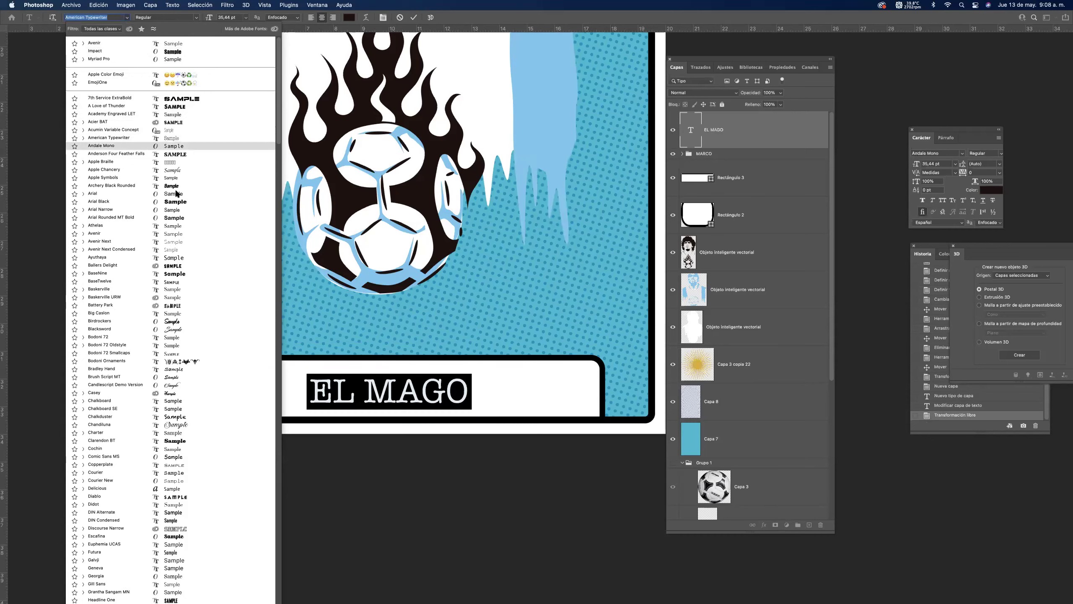
pyautogui.click(176, 226)
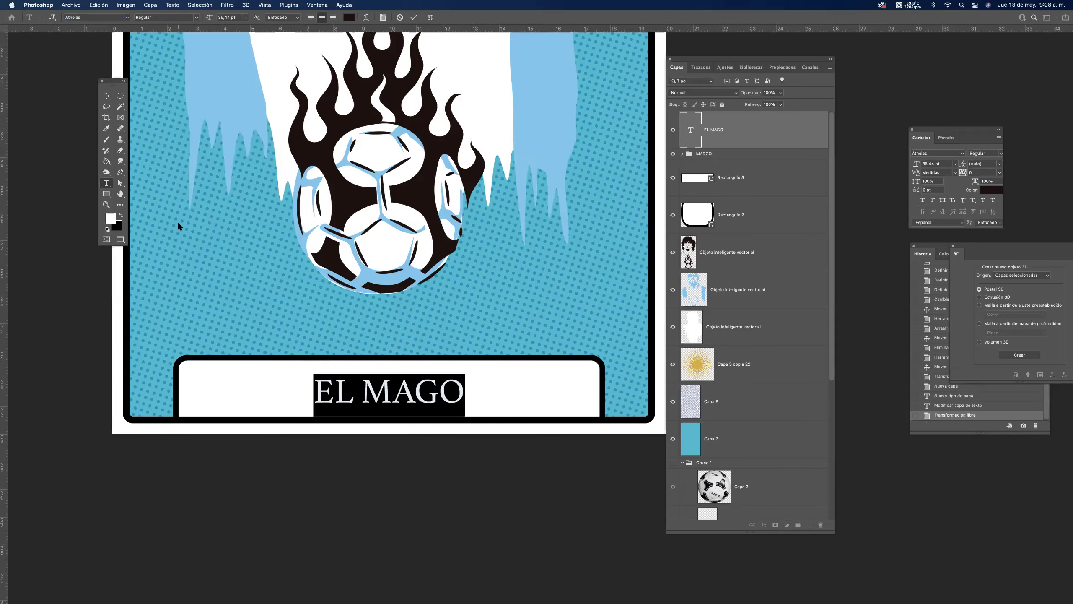
pyautogui.click(107, 95)
pyautogui.moveTo(448, 391); pyautogui.dragTo(447, 390)
pyautogui.moveTo(453, 314); pyautogui.dragTo(359, 316)
pyautogui.moveTo(470, 336); pyautogui.dragTo(561, 400)
# Duplicate the "EL MAGO" text layer and move the copy up onto the white tab at the poster's upper edge.
pyautogui.scroll(3, 507, 470)
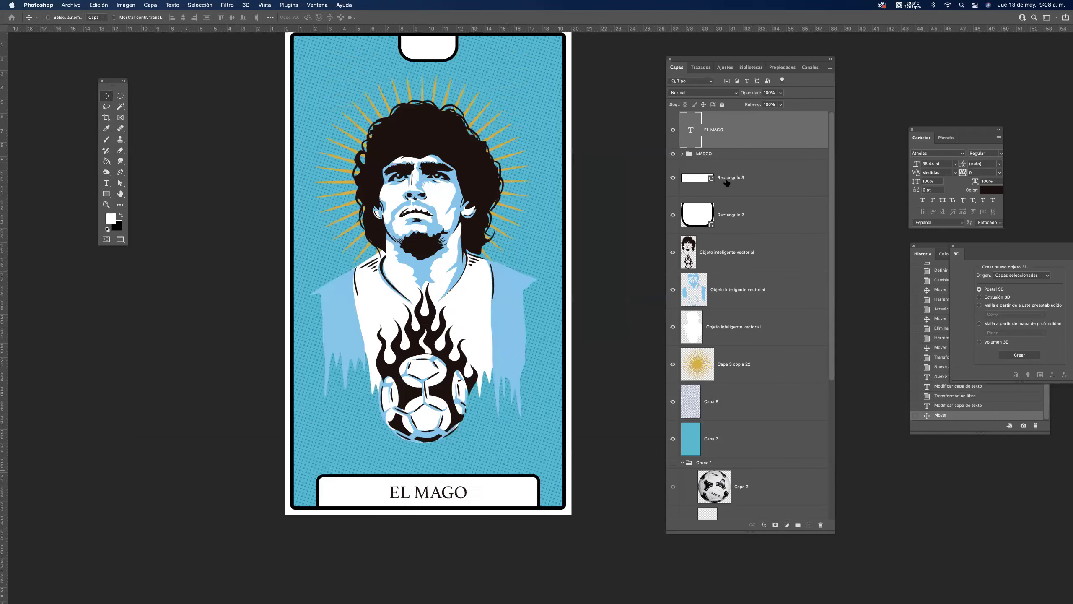
pyautogui.press('super+j')
pyautogui.moveTo(464, 500); pyautogui.dragTo(465, 58)
pyautogui.scroll(3, 465, 60)
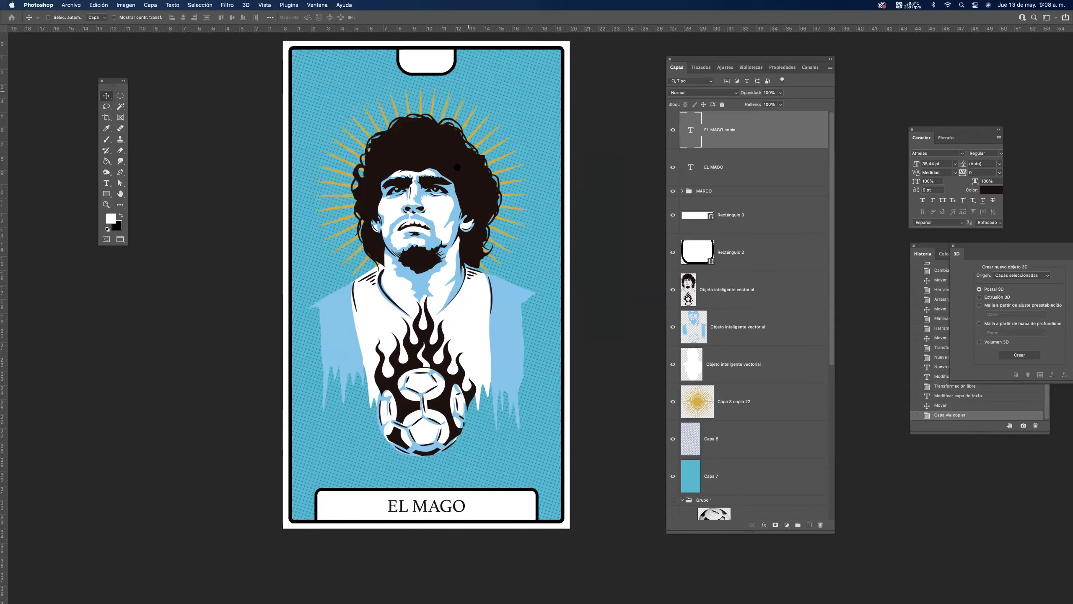
pyautogui.doubleClick(692, 128)
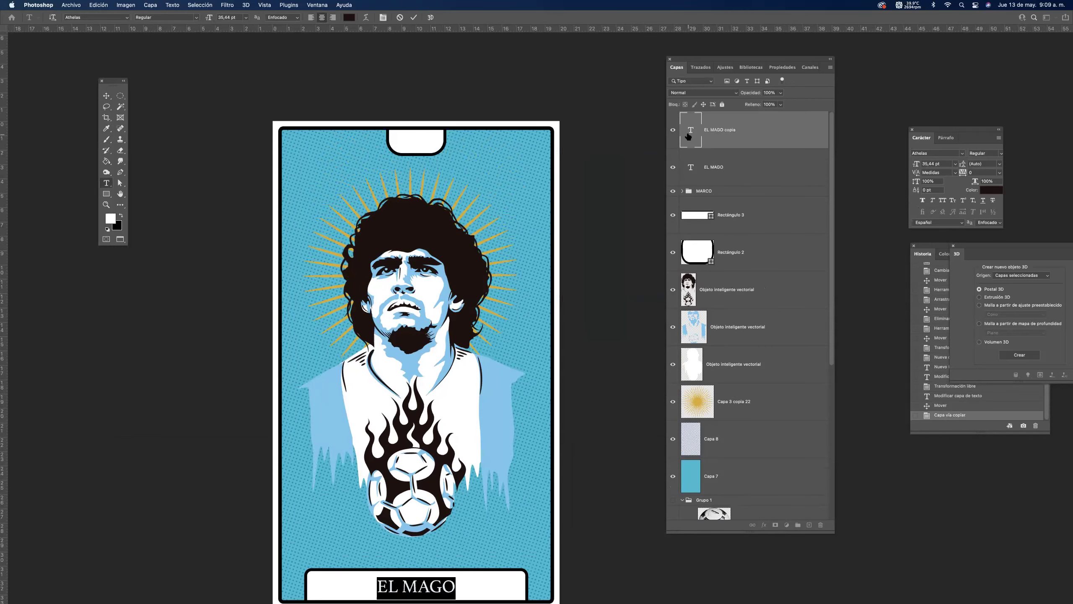
pyautogui.press('Escape')
pyautogui.press('v')
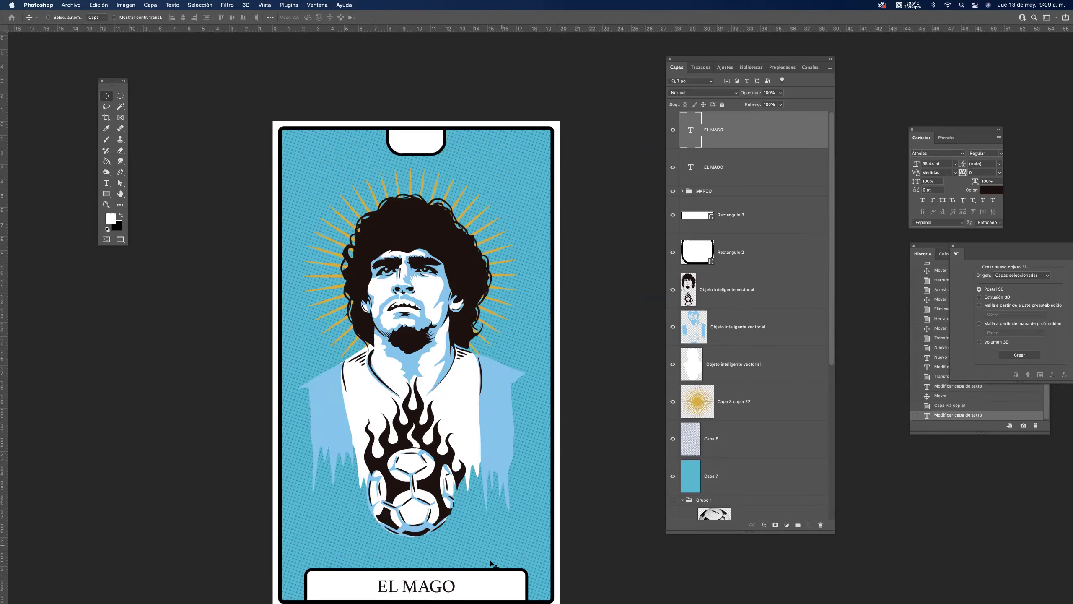
pyautogui.moveTo(452, 453); pyautogui.dragTo(450, 137)
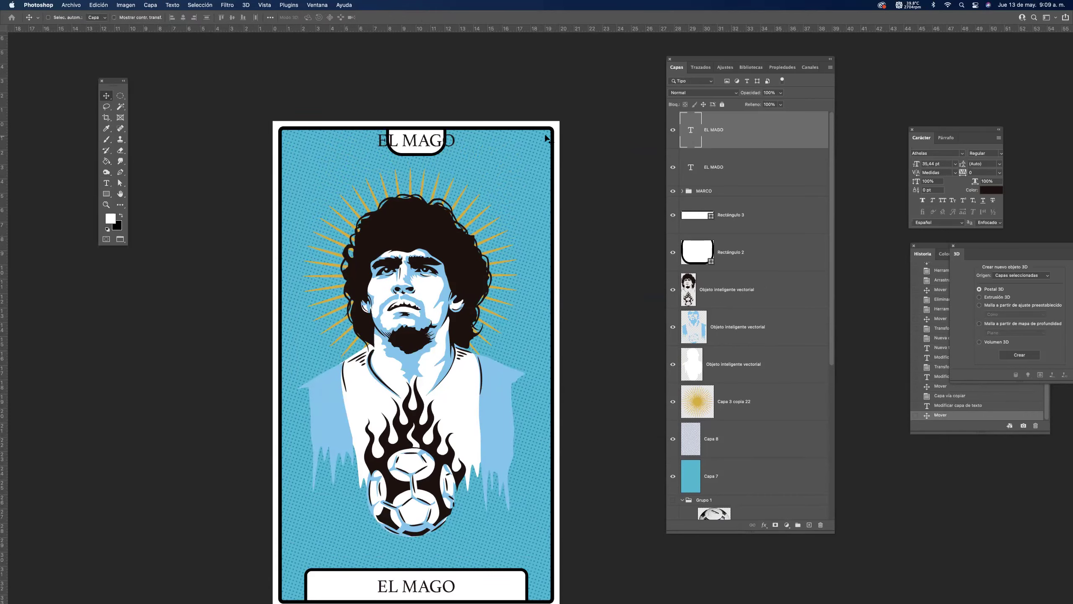
# Replace the text of the copied title on the upper tab with "I".
pyautogui.doubleClick(690, 132)
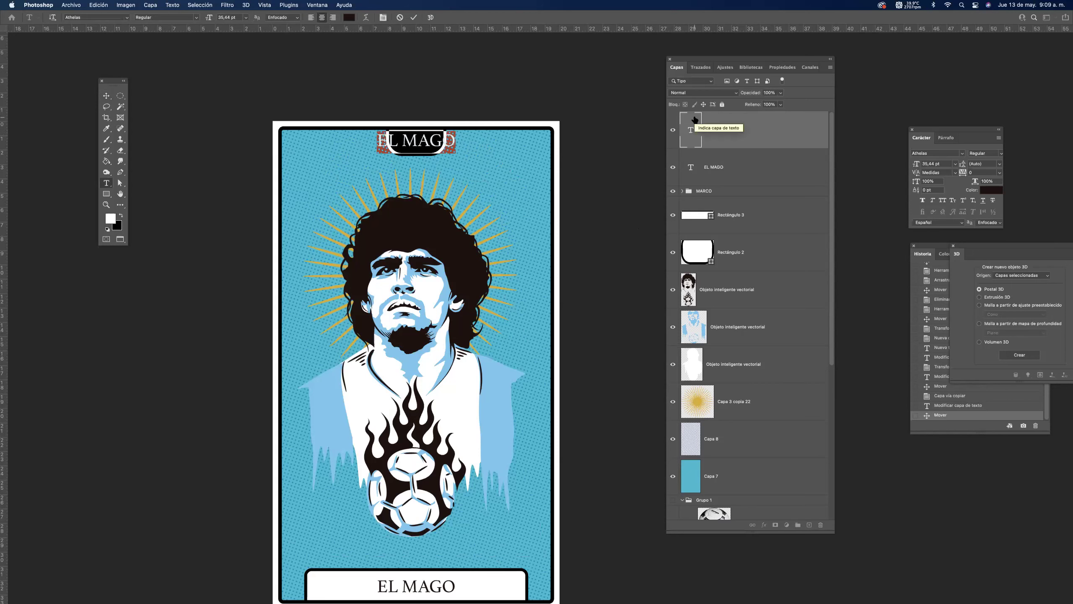
pyautogui.write('I')
pyautogui.click(106, 95)
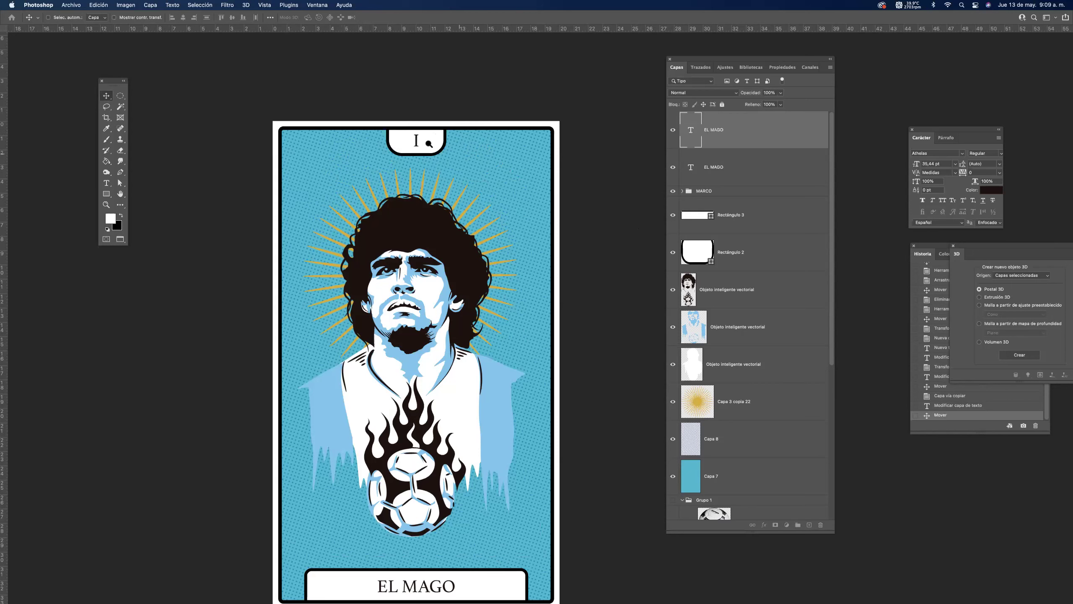
# Scale the numeral "I" to about 152%, centre it inside the upper white tab and save the document.
pyautogui.scroll(2, 477, 148)
pyautogui.scroll(3, 462, 140)
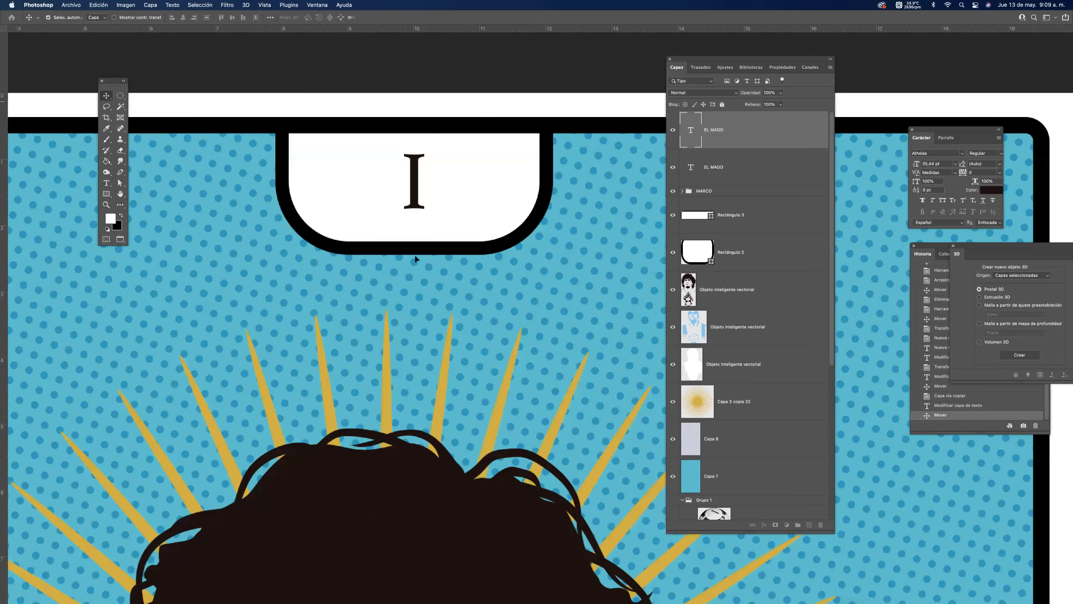
pyautogui.scroll(2, 415, 259)
pyautogui.hotkey('ctrl', 't')
pyautogui.moveTo(445, 185); pyautogui.dragTo(533, 88)
pyautogui.moveTo(443, 196); pyautogui.dragTo(436, 254)
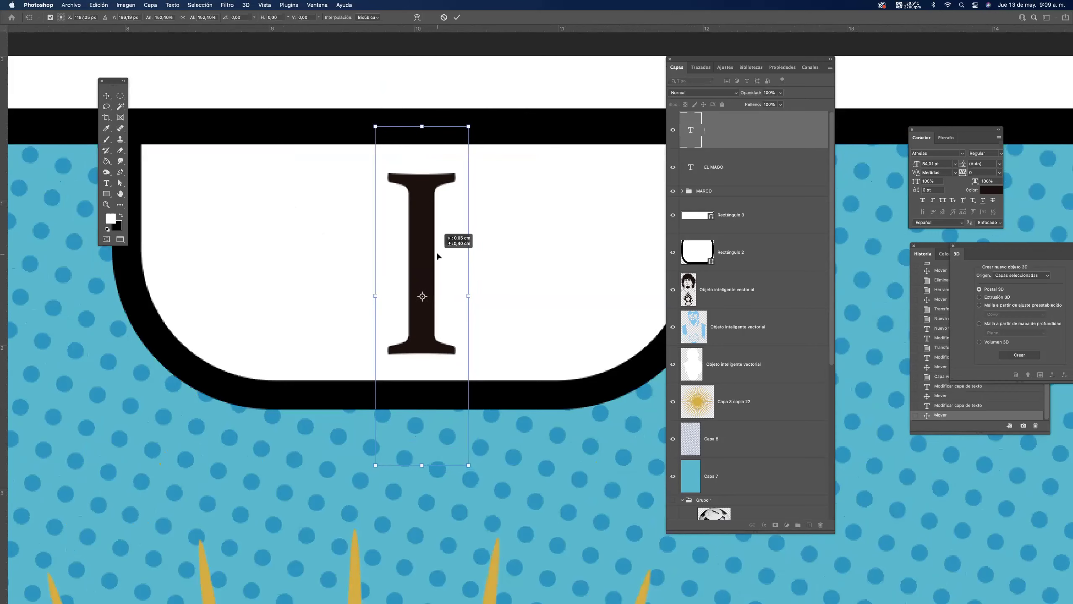
pyautogui.press('Return')
pyautogui.press('super+0')
pyautogui.moveTo(361, 234); pyautogui.dragTo(460, 229)
pyautogui.scroll(-1, 431, 260)
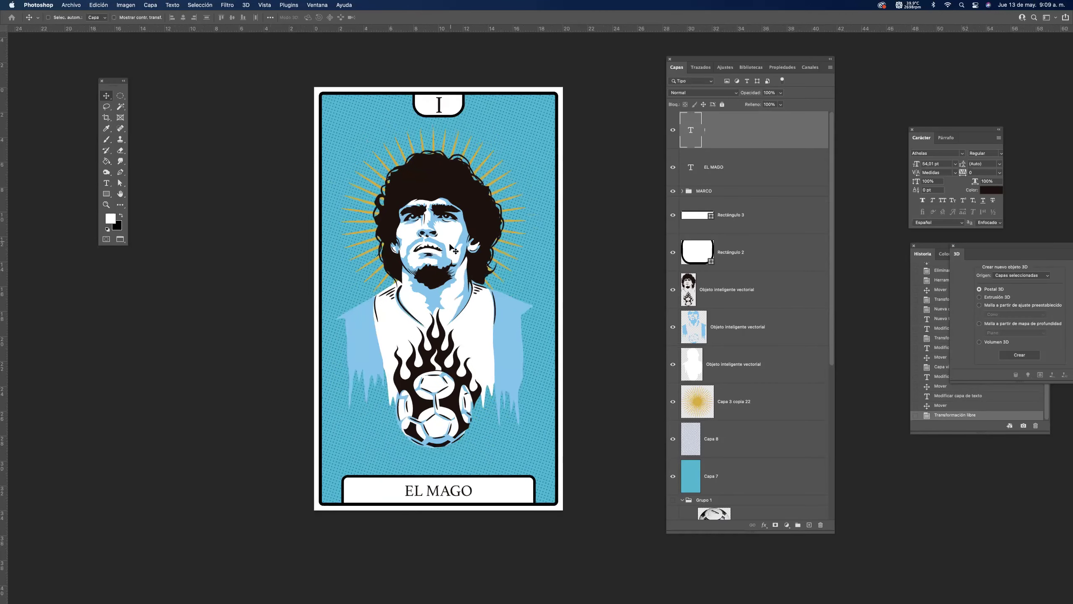
pyautogui.press('super+s')
# Darken the blue background layer Capa 7 with a Curves adjustment, mapping input 147 to output 79.
pyautogui.keyDown('super'); pyautogui.click(509, 347); pyautogui.keyUp('super')
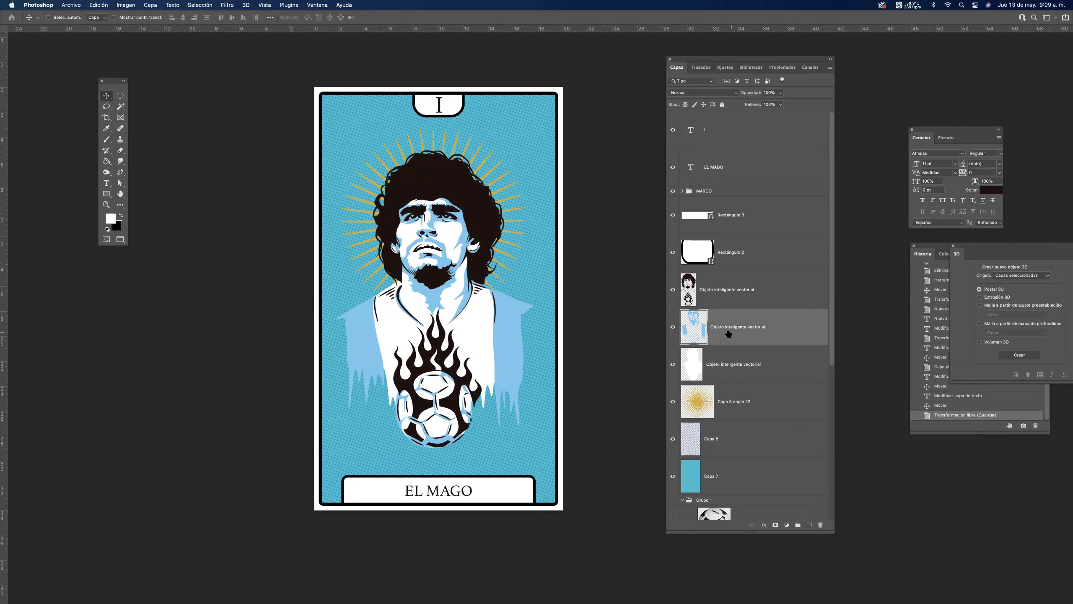
pyautogui.click(713, 476)
pyautogui.press('super+m')
pyautogui.moveTo(210, 182); pyautogui.dragTo(212, 185)
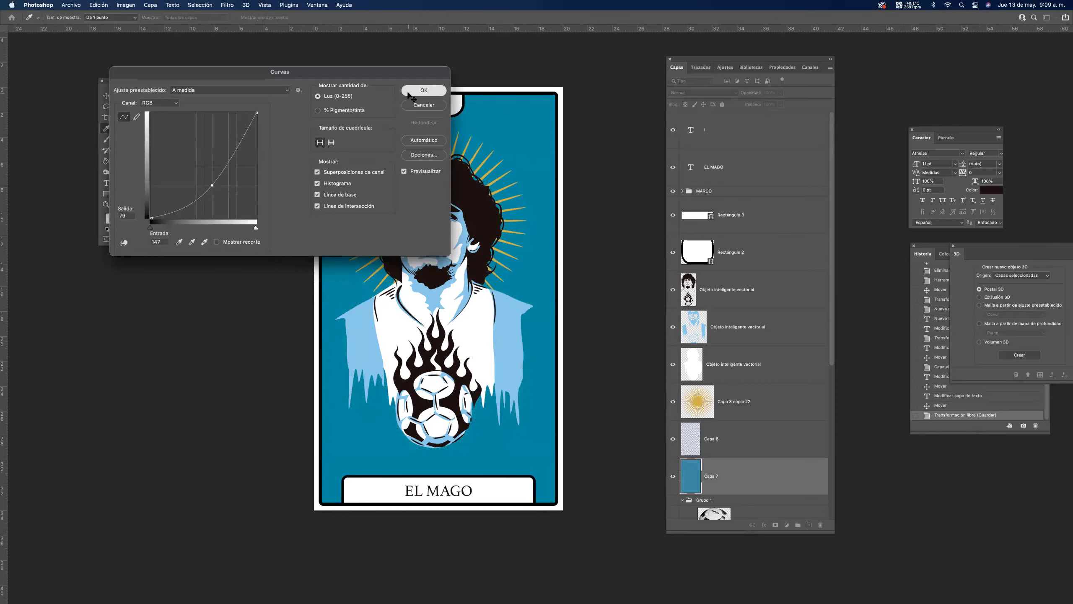
pyautogui.click(424, 91)
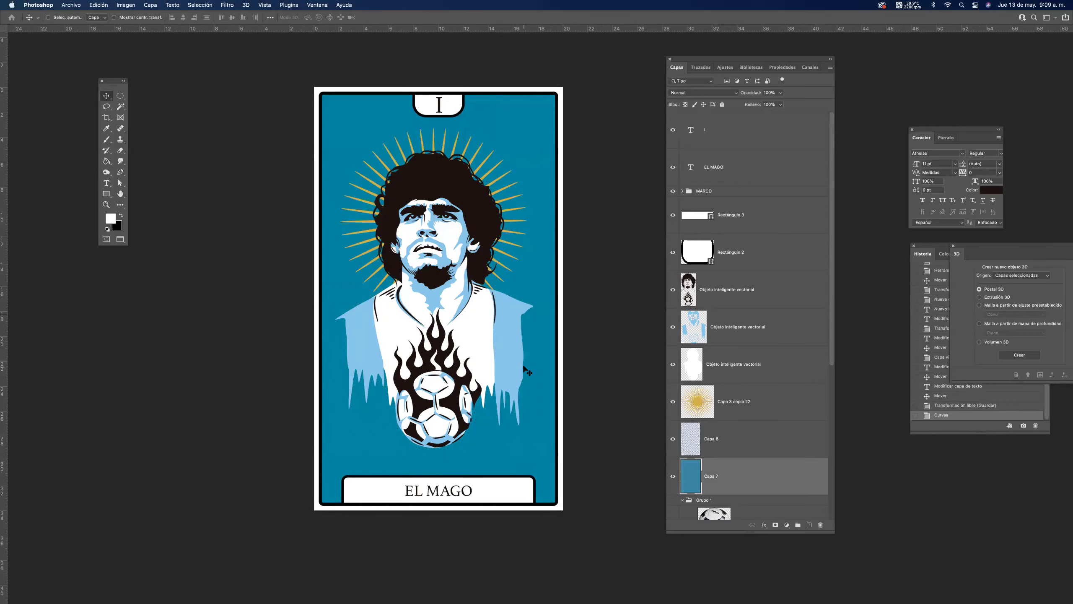
# Add a new layer above the light blue shading layer and ready a 19 px hard pressure-size round brush with the sampled shirt blue.
pyautogui.scroll(3, 444, 382)
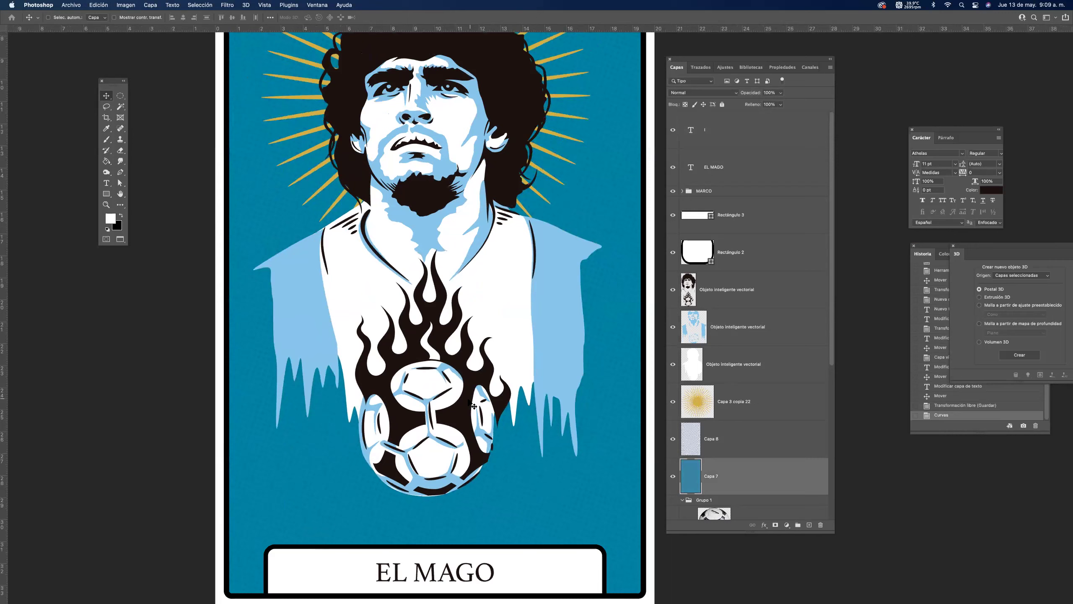
pyautogui.keyDown('super'); pyautogui.click(555, 316); pyautogui.keyUp('super')
pyautogui.click(809, 525)
pyautogui.click(107, 129)
pyautogui.click(291, 291)
pyautogui.click(104, 129)
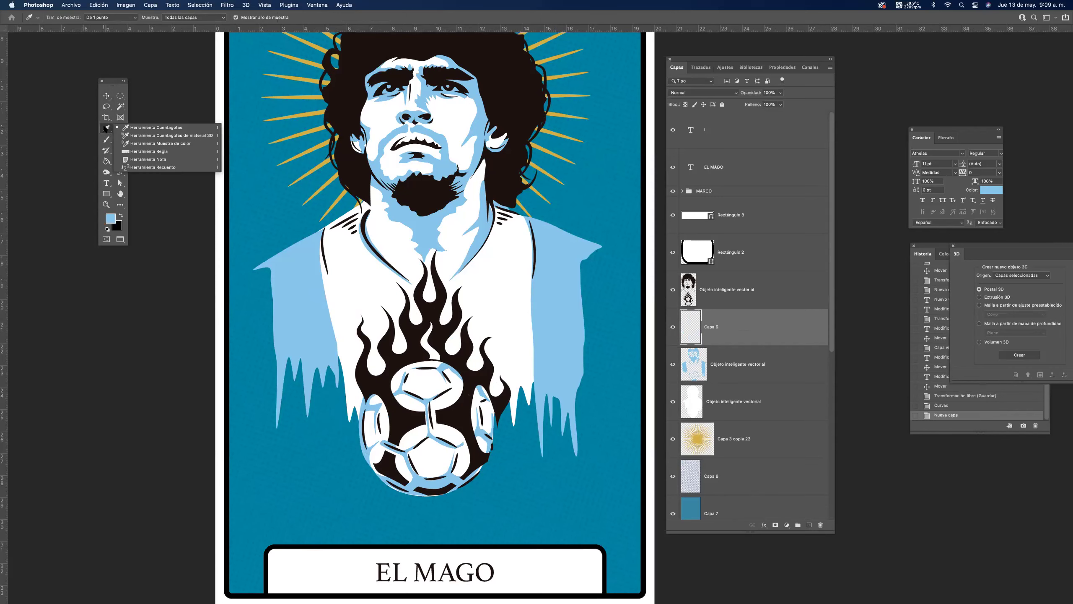
pyautogui.click(106, 140)
pyautogui.click(128, 139)
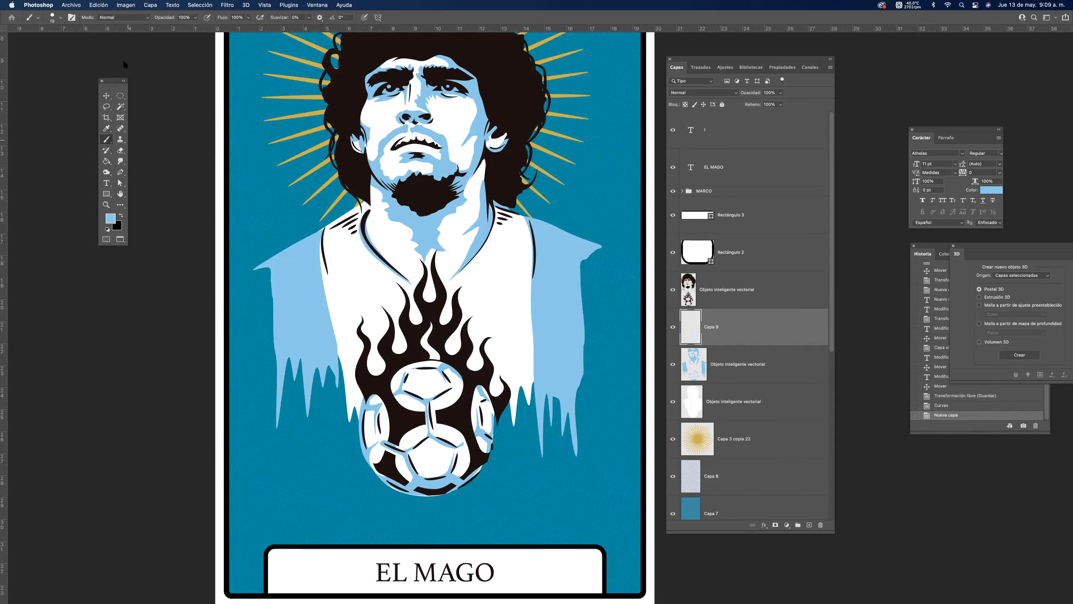
pyautogui.click(60, 18)
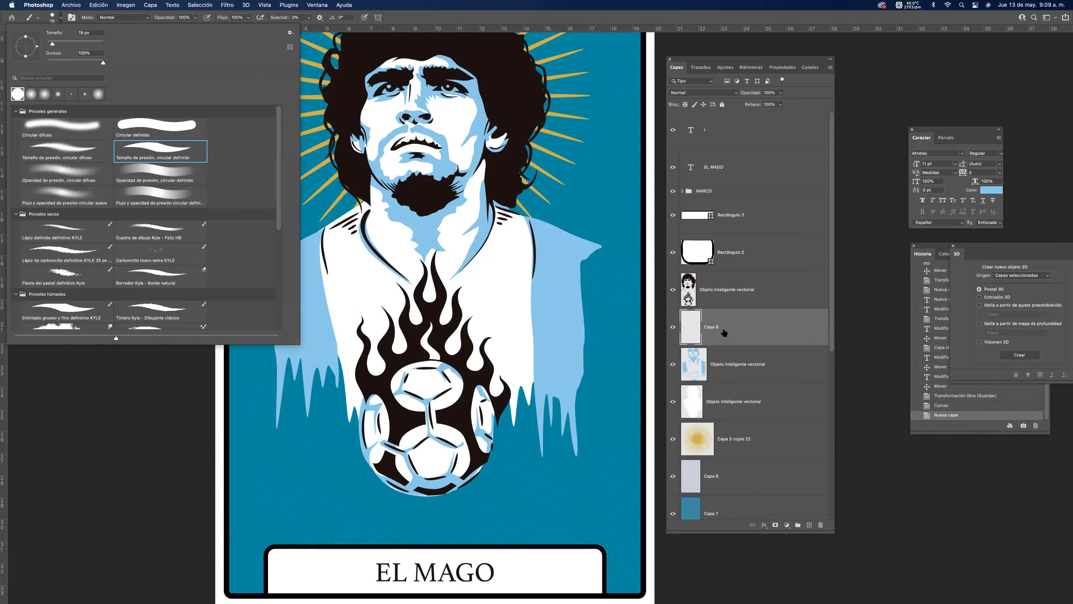
pyautogui.click(698, 321)
# Paint loose light blue scribbled lines around the shoulders, neck, shirt drips and ball on the new layer.
pyautogui.moveTo(248, 279)
pyautogui.mouseDown()
pyautogui.moveTo(273, 303)
pyautogui.moveTo(287, 422)
pyautogui.moveTo(310, 466)
pyautogui.moveTo(338, 343)
pyautogui.moveTo(344, 492)
pyautogui.moveTo(359, 543)
pyautogui.mouseUp()
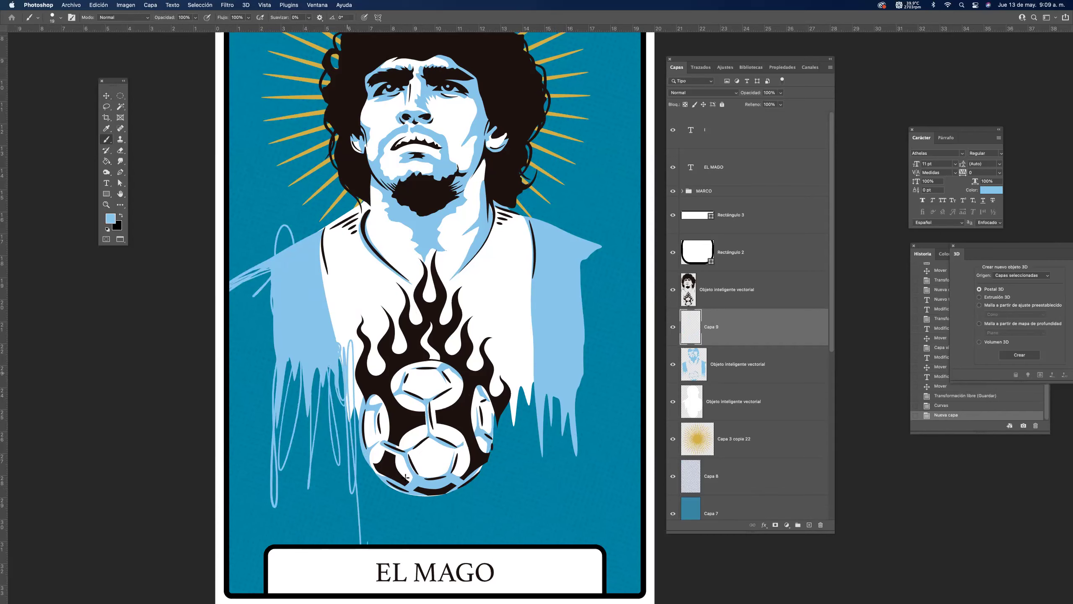
pyautogui.moveTo(435, 366); pyautogui.dragTo(432, 177)
pyautogui.moveTo(391, 298)
pyautogui.mouseDown()
pyautogui.moveTo(425, 317)
pyautogui.moveTo(437, 360)
pyautogui.moveTo(433, 262)
pyautogui.moveTo(531, 202)
pyautogui.moveTo(565, 228)
pyautogui.moveTo(585, 81)
pyautogui.moveTo(621, 83)
pyautogui.moveTo(568, 247)
pyautogui.moveTo(570, 310)
pyautogui.mouseUp()
pyautogui.scroll(5, 528, 190)
pyautogui.moveTo(528, 190)
pyautogui.mouseDown()
pyautogui.moveTo(474, 150)
pyautogui.moveTo(502, 200)
pyautogui.mouseUp()
pyautogui.moveTo(328, 194)
pyautogui.mouseDown()
pyautogui.moveTo(313, 196)
pyautogui.moveTo(337, 179)
pyautogui.moveTo(338, 199)
pyautogui.moveTo(390, 217)
pyautogui.mouseUp()
pyautogui.moveTo(489, 205); pyautogui.dragTo(446, 293)
pyautogui.moveTo(337, 215)
pyautogui.mouseDown()
pyautogui.moveTo(405, 307)
pyautogui.moveTo(343, 217)
pyautogui.mouseUp()
pyautogui.moveTo(265, 268); pyautogui.dragTo(278, 497)
pyautogui.moveTo(241, 280)
pyautogui.mouseDown()
pyautogui.moveTo(181, 306)
pyautogui.moveTo(263, 247)
pyautogui.mouseUp()
pyautogui.moveTo(190, 278); pyautogui.dragTo(319, 204)
pyautogui.moveTo(501, 203)
pyautogui.mouseDown()
pyautogui.moveTo(626, 258)
pyautogui.moveTo(502, 209)
pyautogui.moveTo(614, 294)
pyautogui.moveTo(552, 294)
pyautogui.mouseUp()
pyautogui.scroll(-5, 454, 255)
# Move the scribble layer below the light blue shading layer and save the document.
pyautogui.moveTo(741, 306); pyautogui.dragTo(738, 379)
pyautogui.keyDown('super'); pyautogui.click(461, 282); pyautogui.keyUp('super')
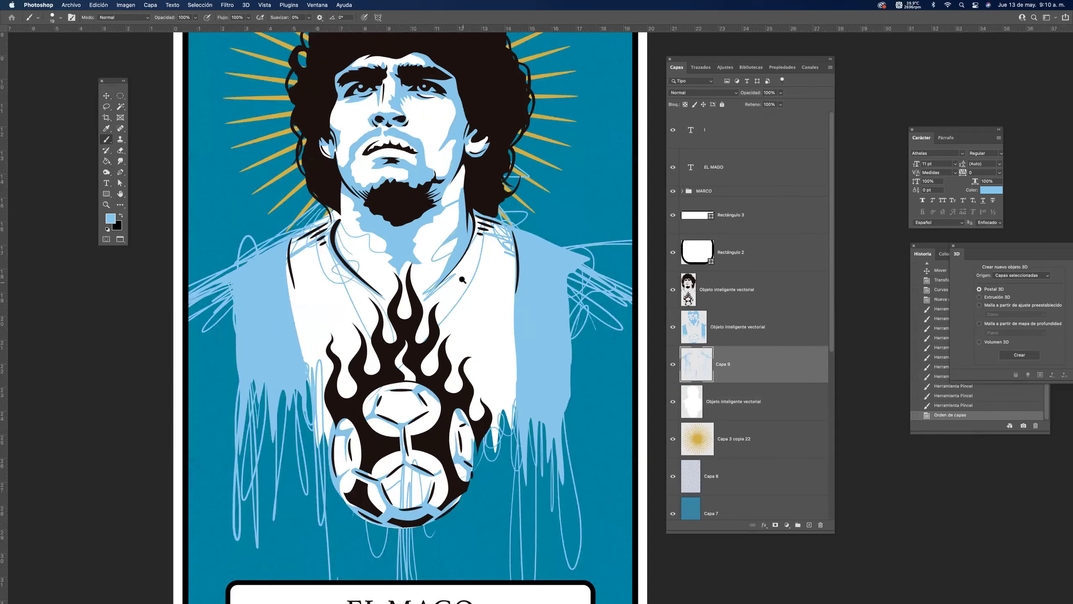
pyautogui.press('v')
pyautogui.scroll(-2, 505, 261)
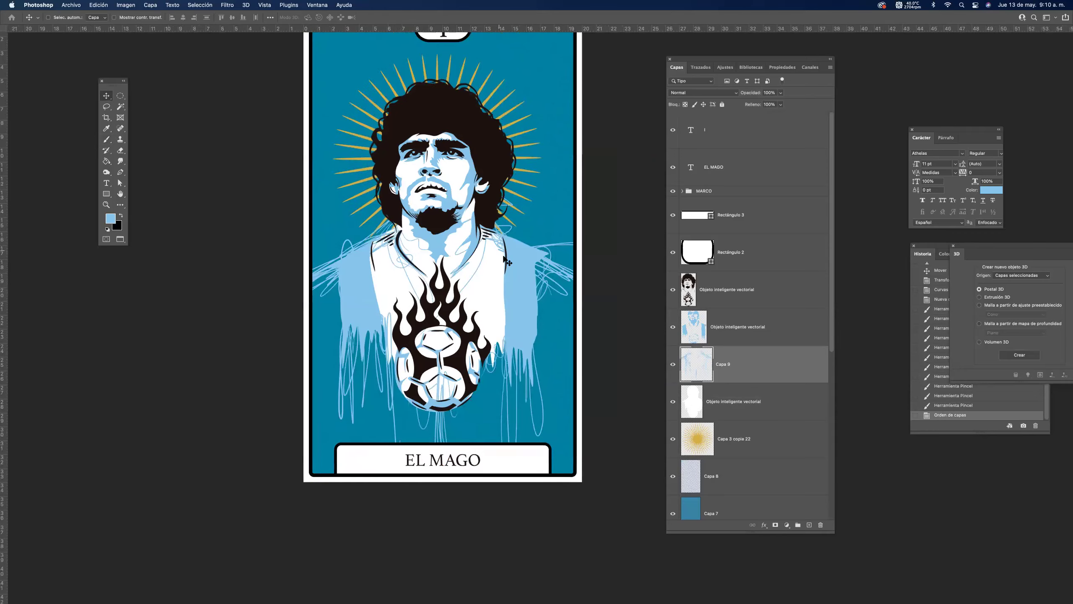
pyautogui.press('super+s')
# Review the whole poster fitted to the screen with the panels hidden, and switch to the floating-window screen mode.
pyautogui.scroll(-3, 503, 264)
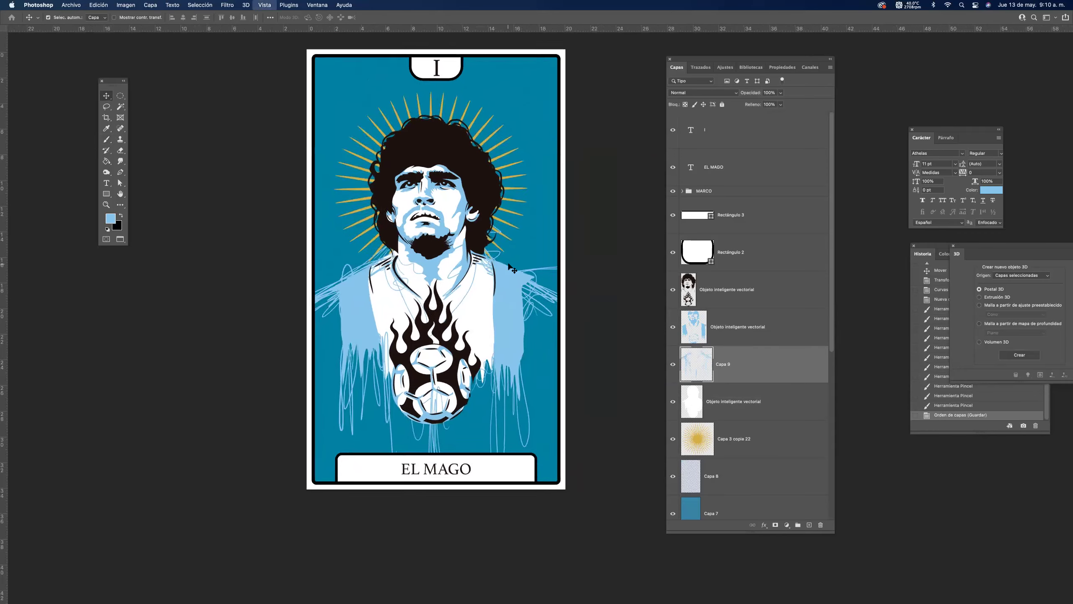
pyautogui.press('super+0')
pyautogui.press('Tab')
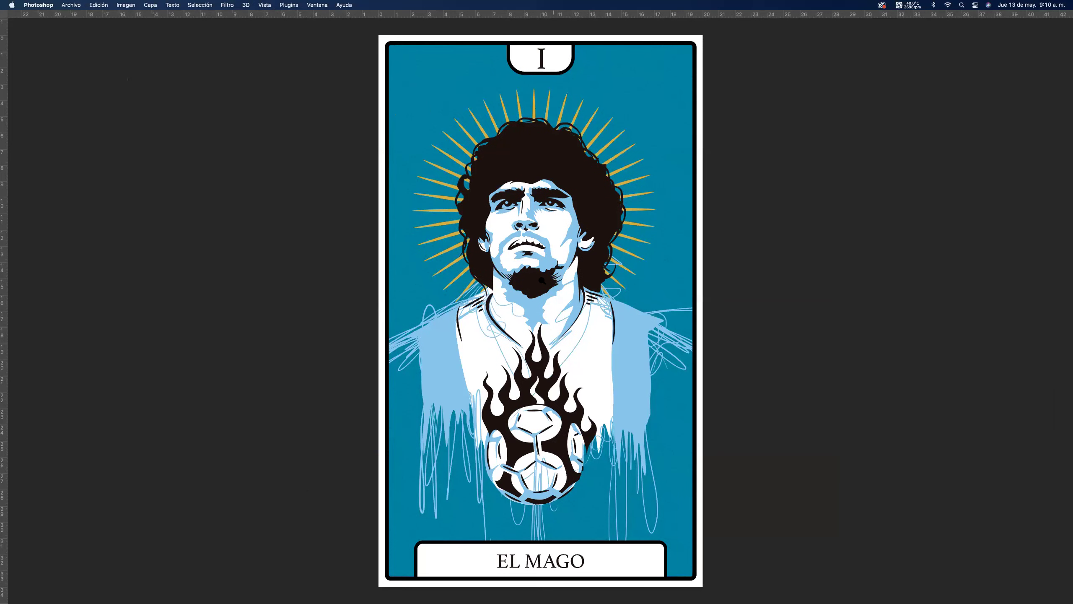
pyautogui.press('f')
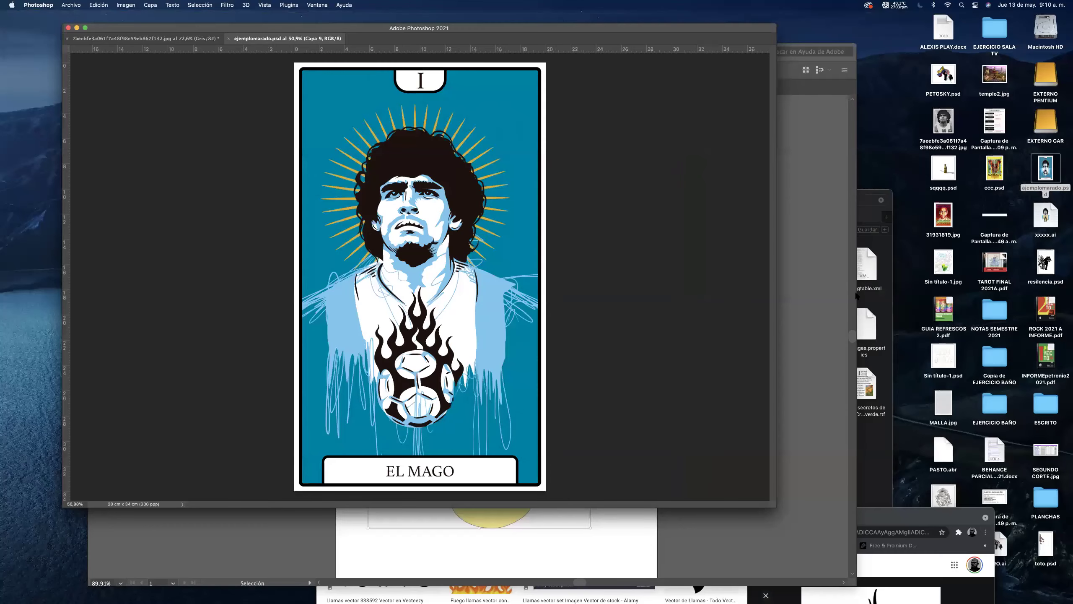
# Switch to the Finder window, search this Mac for "CHUCHERIAS" and shift the window clear of the poster.
pyautogui.click(880, 305)
pyautogui.click(797, 201)
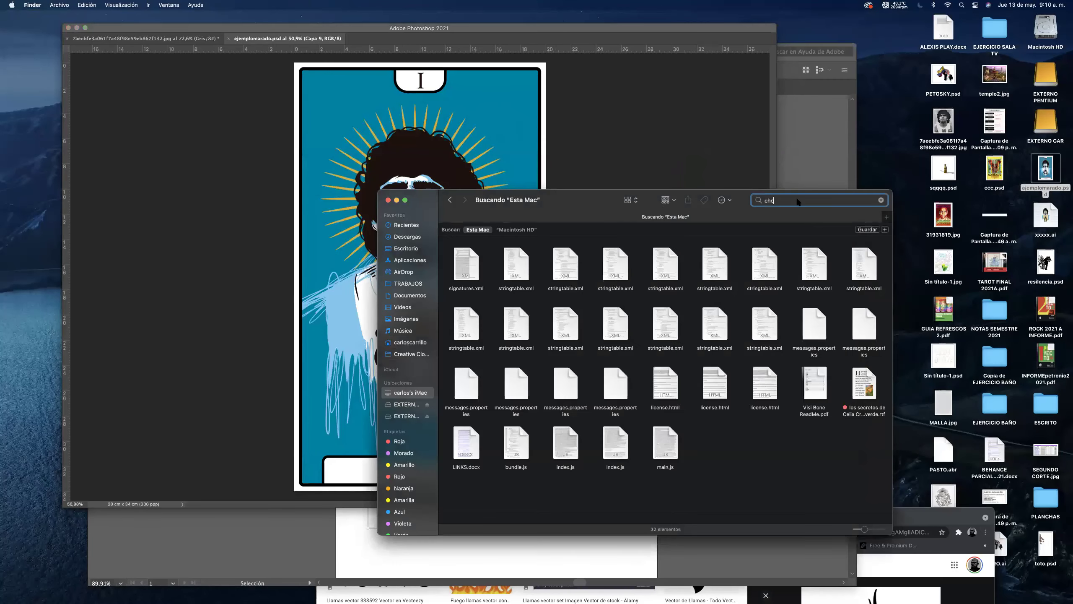
pyautogui.write('UC')
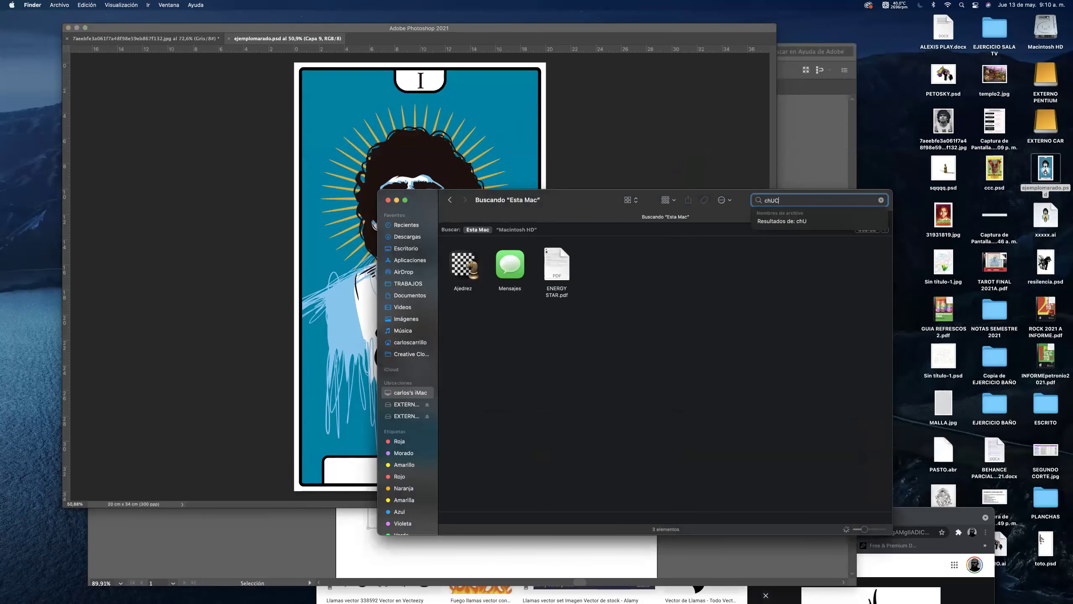
pyautogui.press('BackSpace')
pyautogui.press('BackSpace')
pyautogui.press('BackSpace')
pyautogui.press('BackSpace')
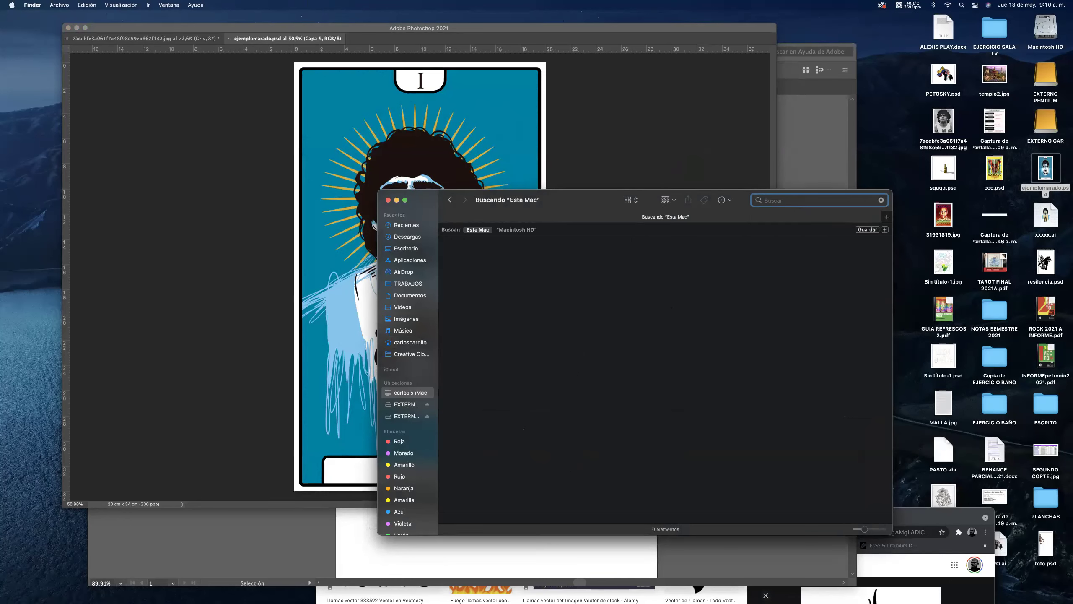
pyautogui.write('CHUCHERIAS')
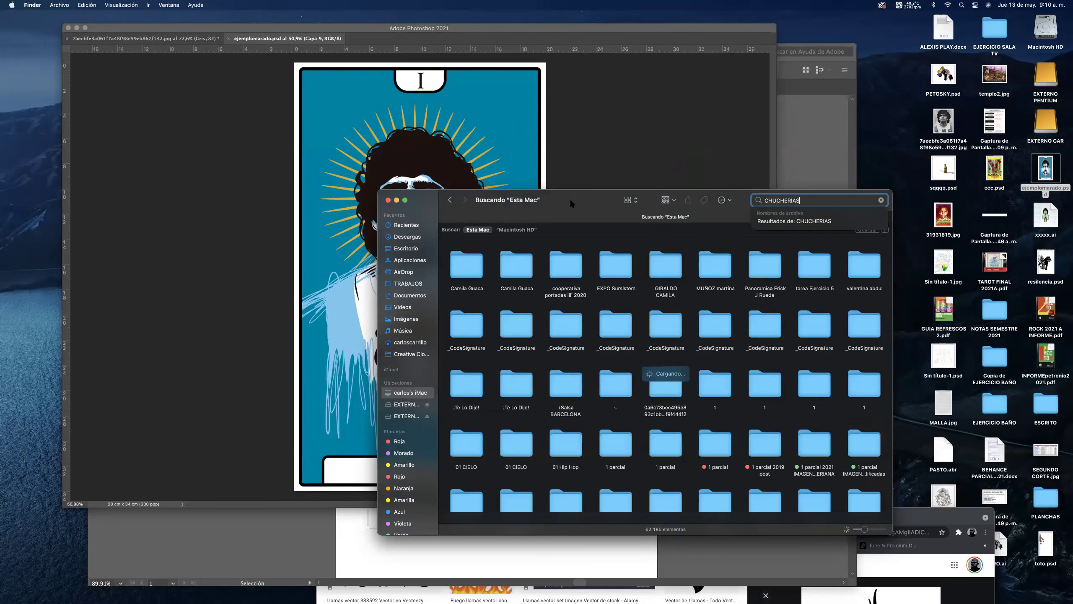
pyautogui.press('Return')
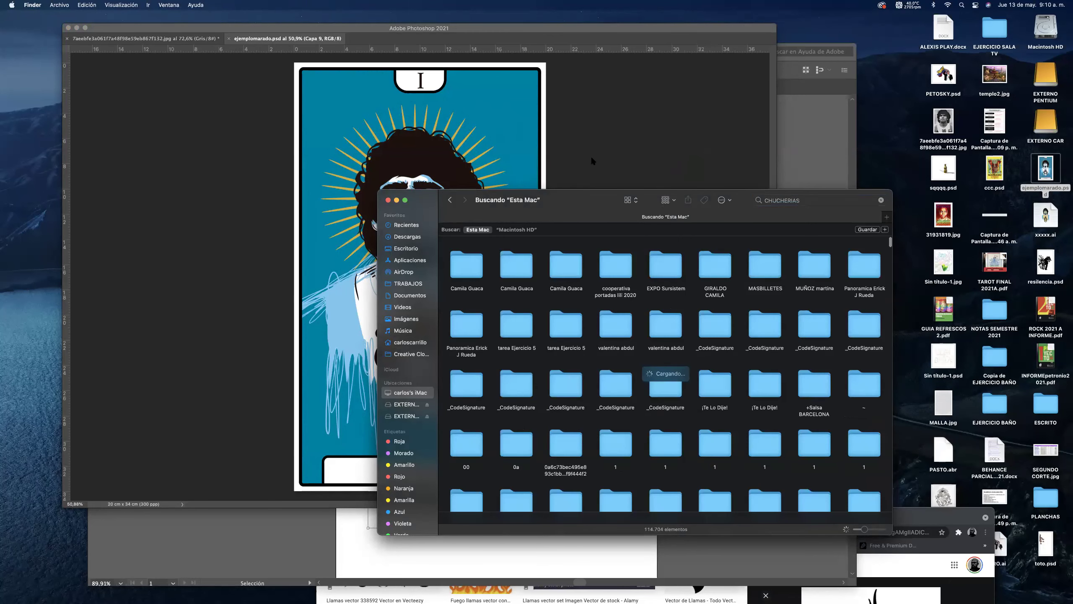
pyautogui.moveTo(589, 202); pyautogui.dragTo(586, 205)
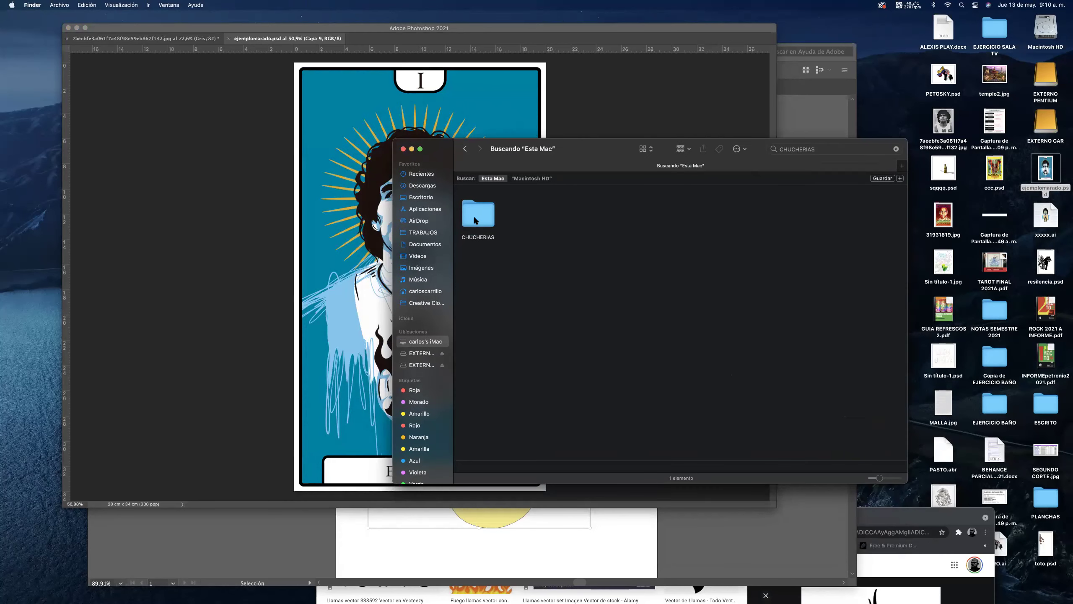
# Open the CHUCHERIAS folder, enlarge its window and browse the texture images.
pyautogui.doubleClick(478, 222)
pyautogui.moveTo(601, 88); pyautogui.dragTo(597, 72)
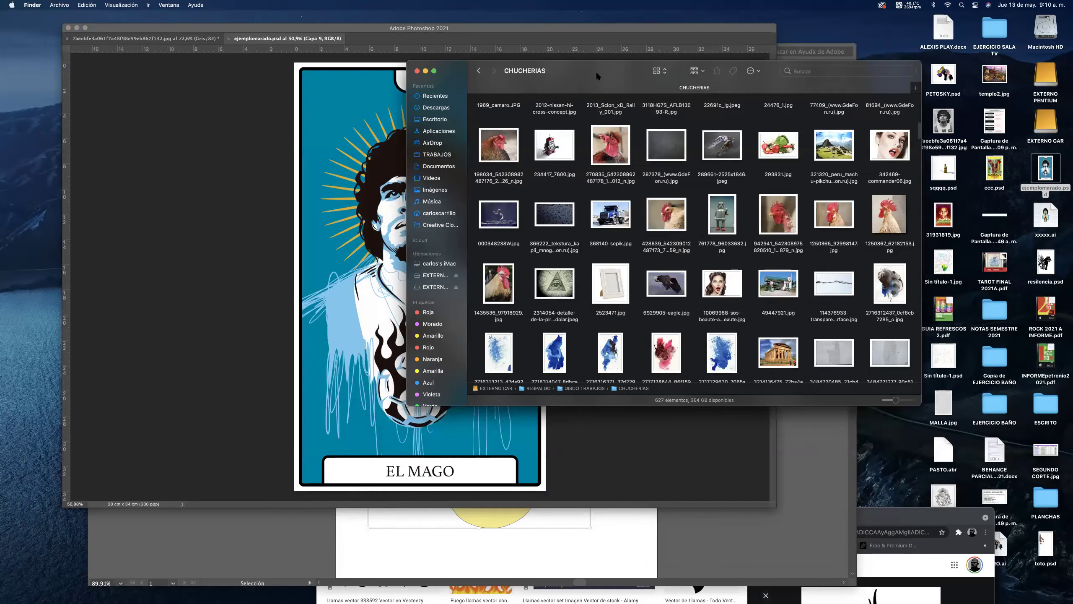
pyautogui.scroll(-3, 734, 212)
pyautogui.scroll(-15, 735, 216)
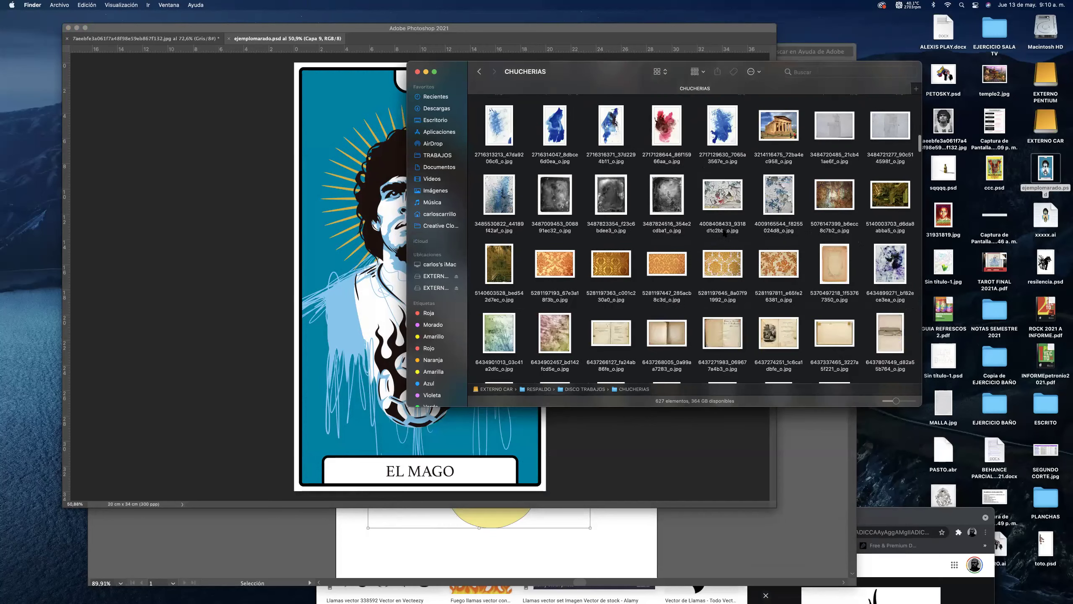
pyautogui.scroll(-1, 739, 177)
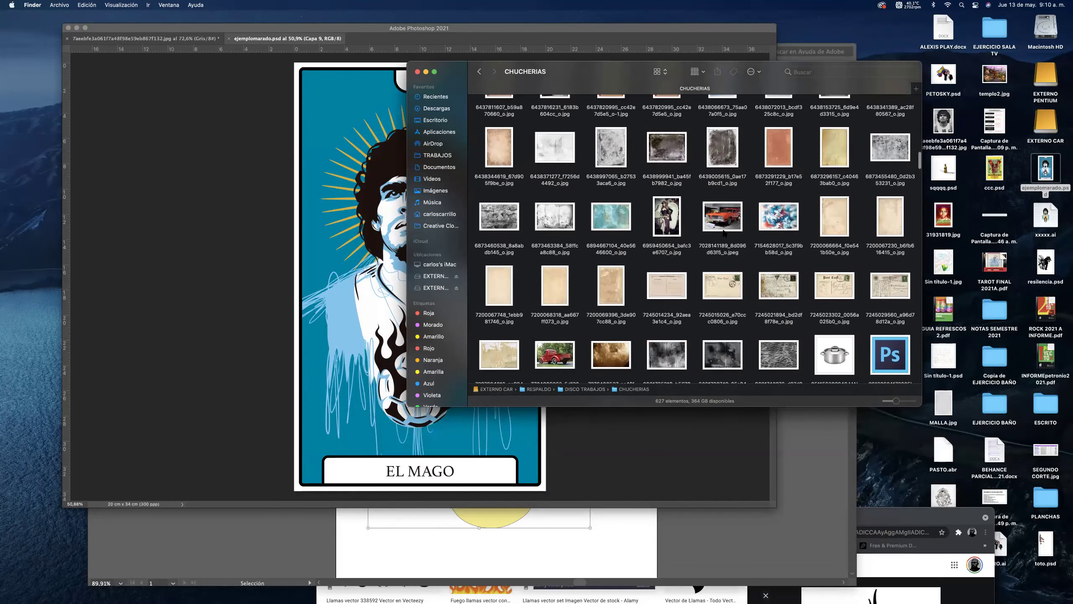
pyautogui.scroll(2, 738, 177)
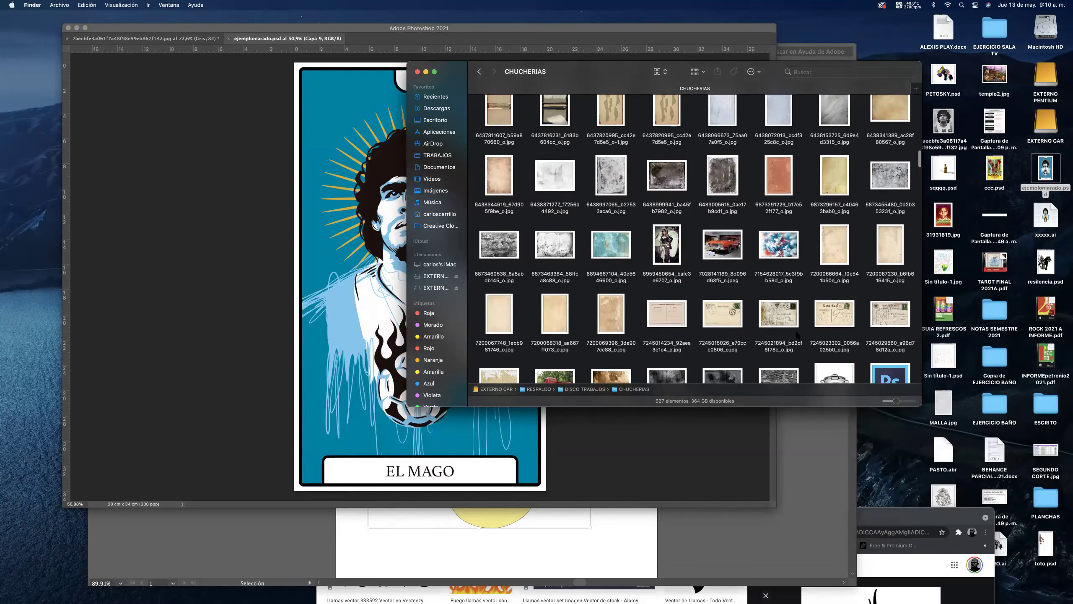
pyautogui.moveTo(920, 406); pyautogui.dragTo(974, 499)
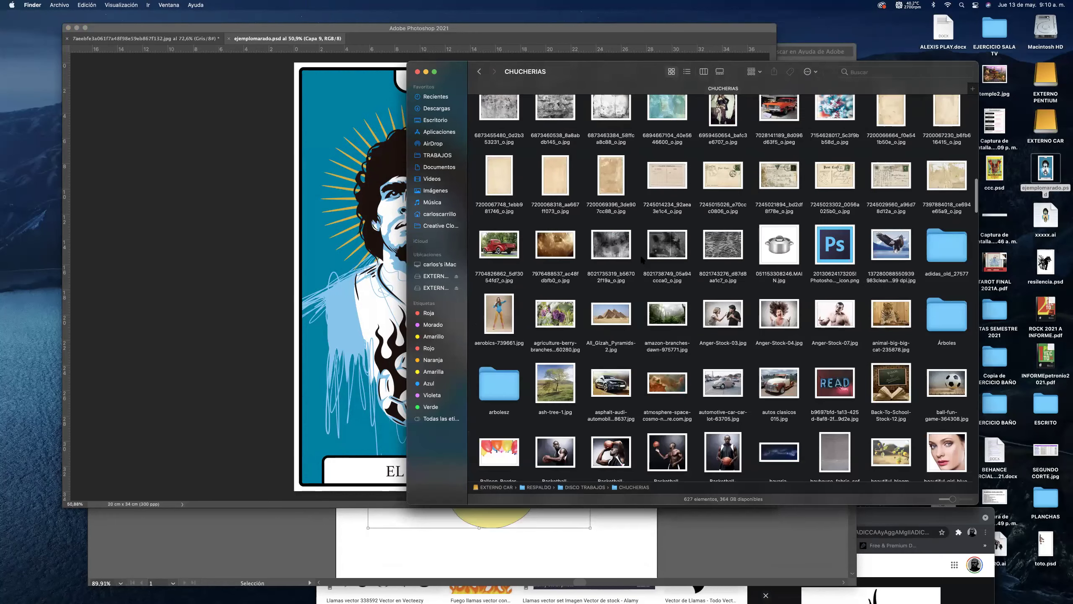
pyautogui.scroll(3, 642, 259)
pyautogui.moveTo(562, 216); pyautogui.dragTo(333, 167)
pyautogui.press('Return')
pyautogui.press('f')
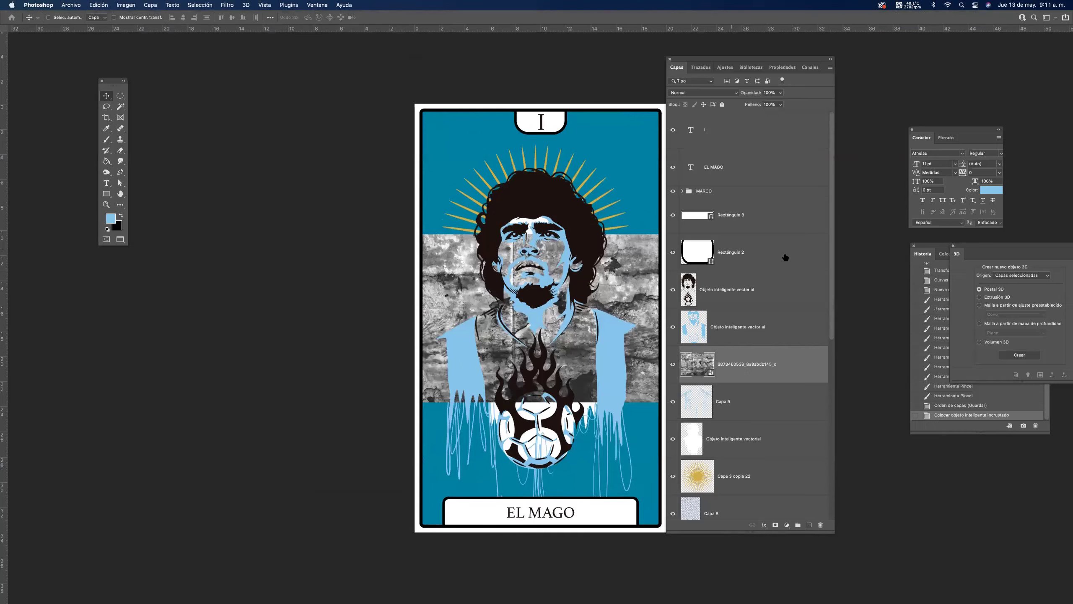
pyautogui.moveTo(750, 368); pyautogui.dragTo(745, 118)
# Rotate the wall texture to vertical and scale it to cover the whole poster.
pyautogui.press('Tab')
pyautogui.press('super+t')
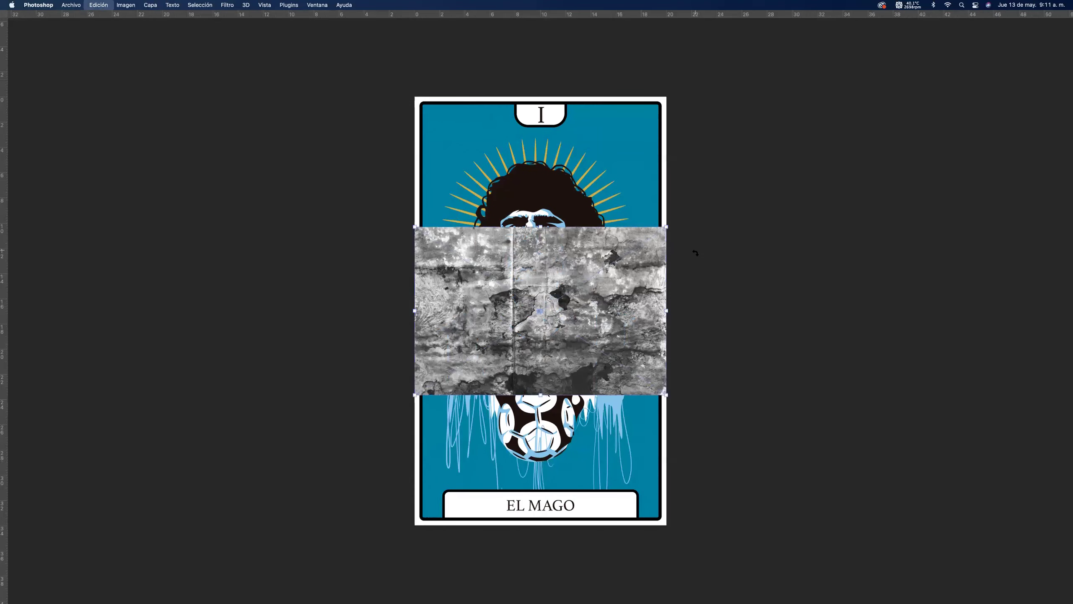
pyautogui.moveTo(695, 253); pyautogui.dragTo(482, 156)
pyautogui.moveTo(559, 309); pyautogui.dragTo(517, 216)
pyautogui.moveTo(583, 343); pyautogui.dragTo(667, 524)
pyautogui.moveTo(540, 89); pyautogui.dragTo(542, 93)
pyautogui.press('Return')
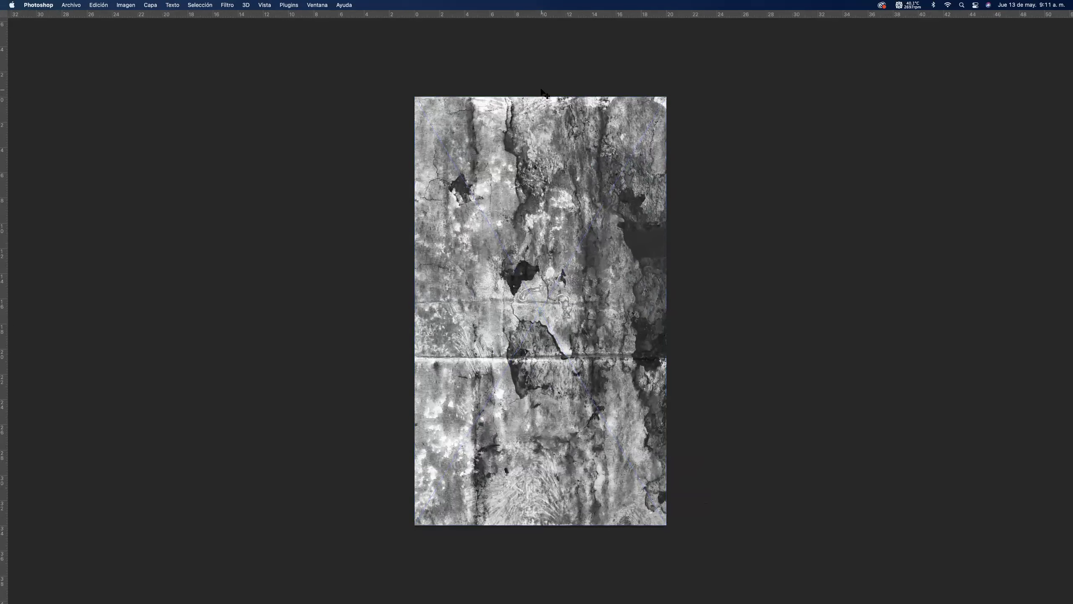
# Darken the wall texture and strengthen its contrast with a Curves adjustment.
pyautogui.press('Tab')
pyautogui.hscroll(5, 521, 234)
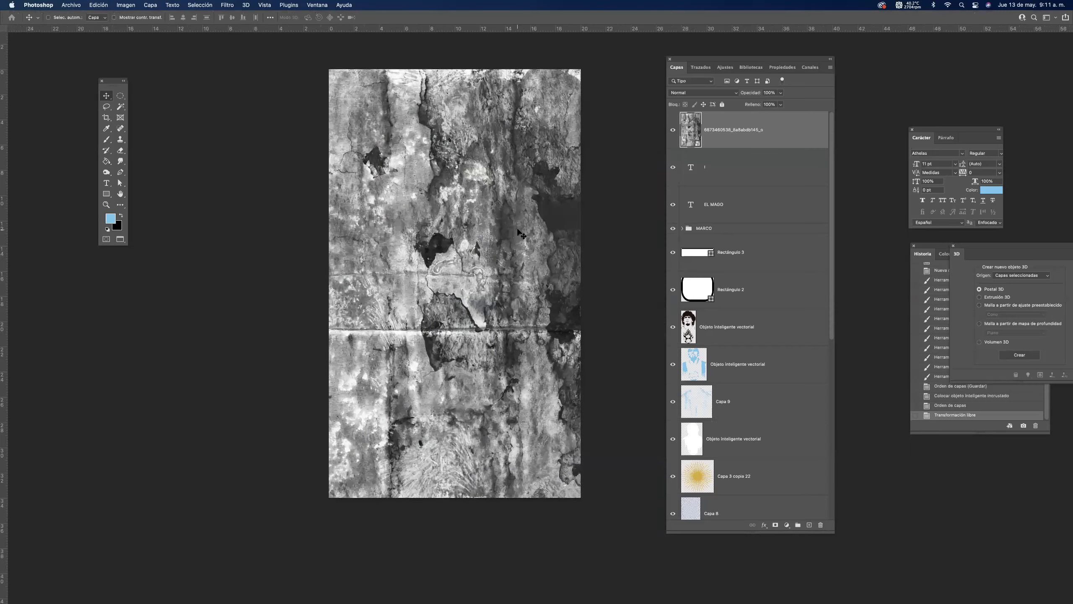
pyautogui.press('super+m')
pyautogui.moveTo(466, 252); pyautogui.dragTo(474, 264)
pyautogui.click(499, 223)
pyautogui.click(680, 161)
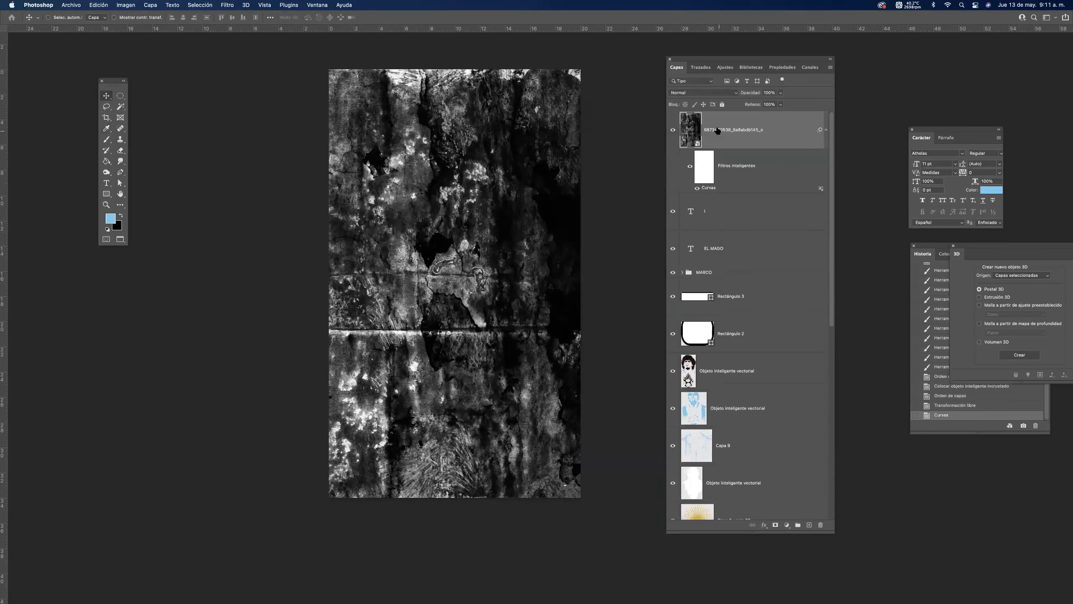
# Set the texture layer's blend mode to Superponer and its opacity to 30%.
pyautogui.click(717, 93)
pyautogui.click(685, 202)
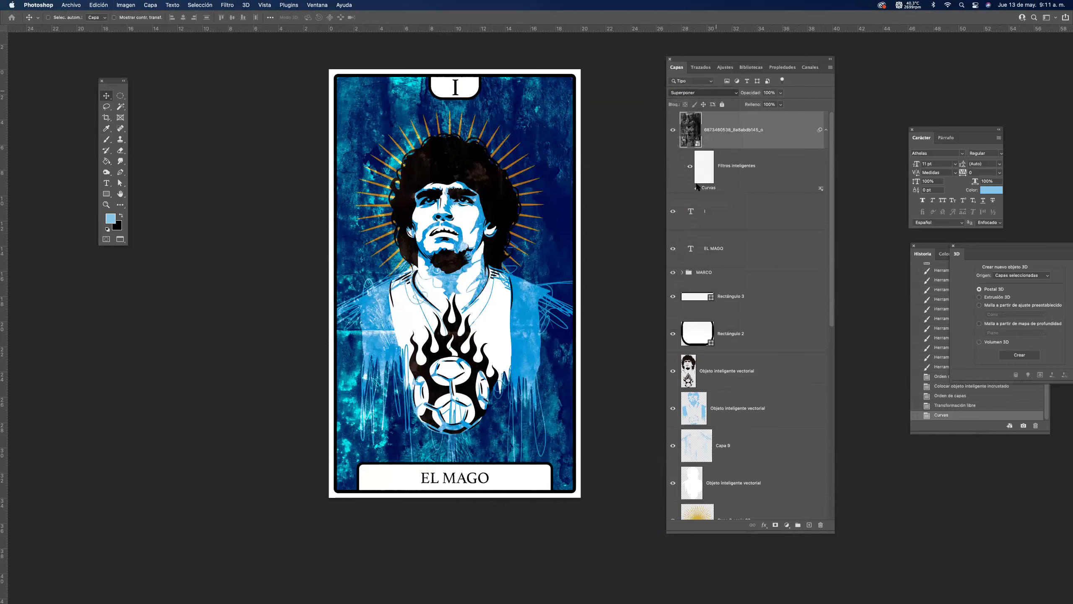
pyautogui.click(781, 93)
pyautogui.click(757, 102)
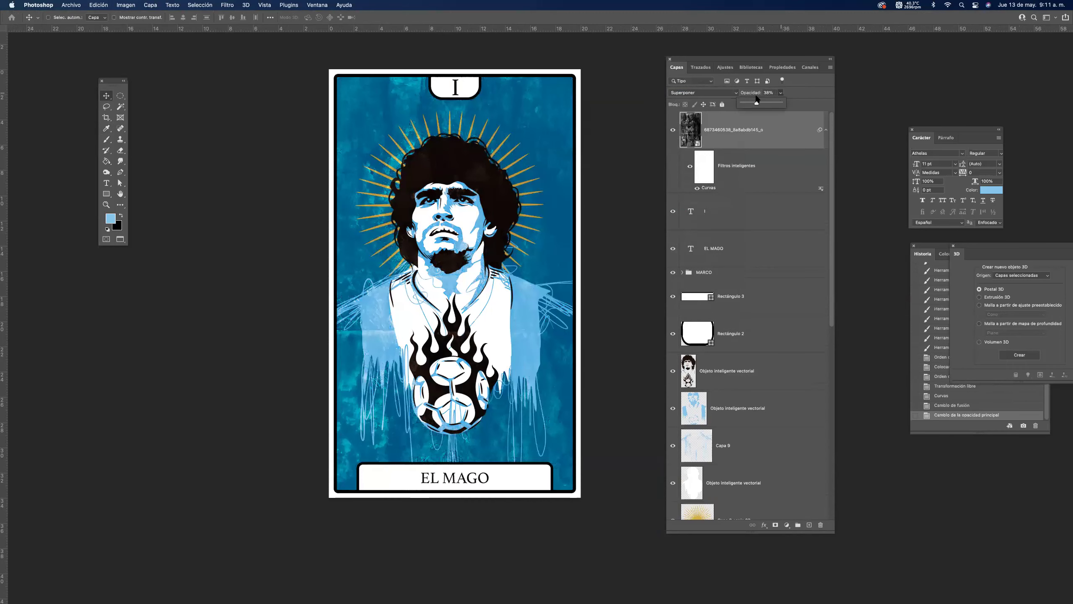
pyautogui.moveTo(757, 102); pyautogui.dragTo(754, 102)
pyautogui.click(735, 132)
# Inspect the texture up close over the portrait, shirt drips, ball and title area.
pyautogui.scroll(3, 534, 170)
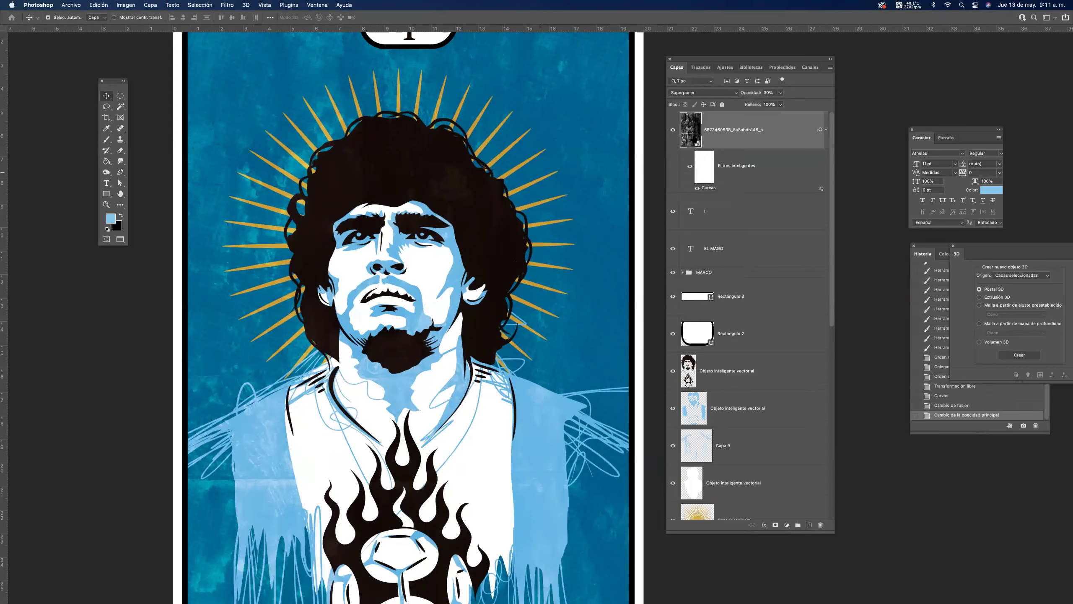
pyautogui.scroll(-10, 517, 311)
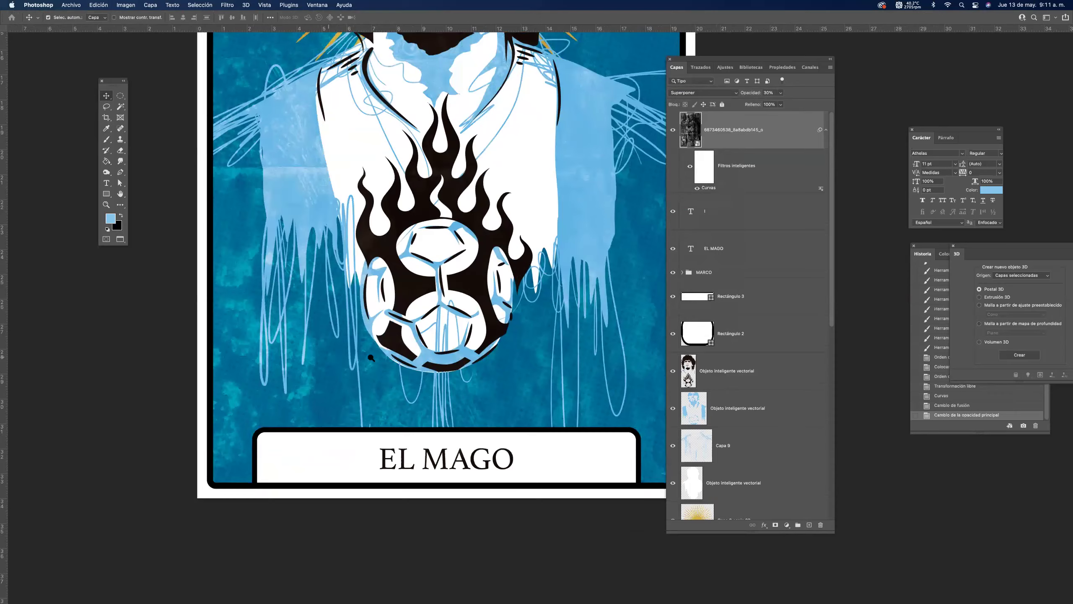
pyautogui.scroll(4, 348, 363)
pyautogui.moveTo(351, 360); pyautogui.dragTo(321, 359)
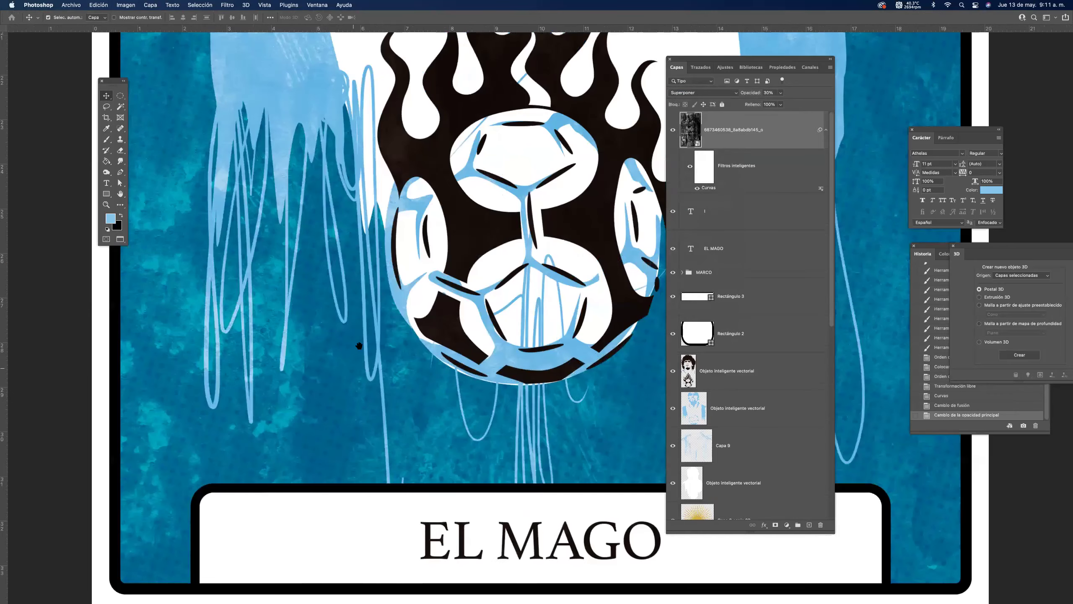
pyautogui.moveTo(355, 290); pyautogui.dragTo(356, 338)
pyautogui.moveTo(354, 250); pyautogui.dragTo(359, 399)
pyautogui.moveTo(371, 140); pyautogui.dragTo(376, 285)
pyautogui.scroll(10, 376, 284)
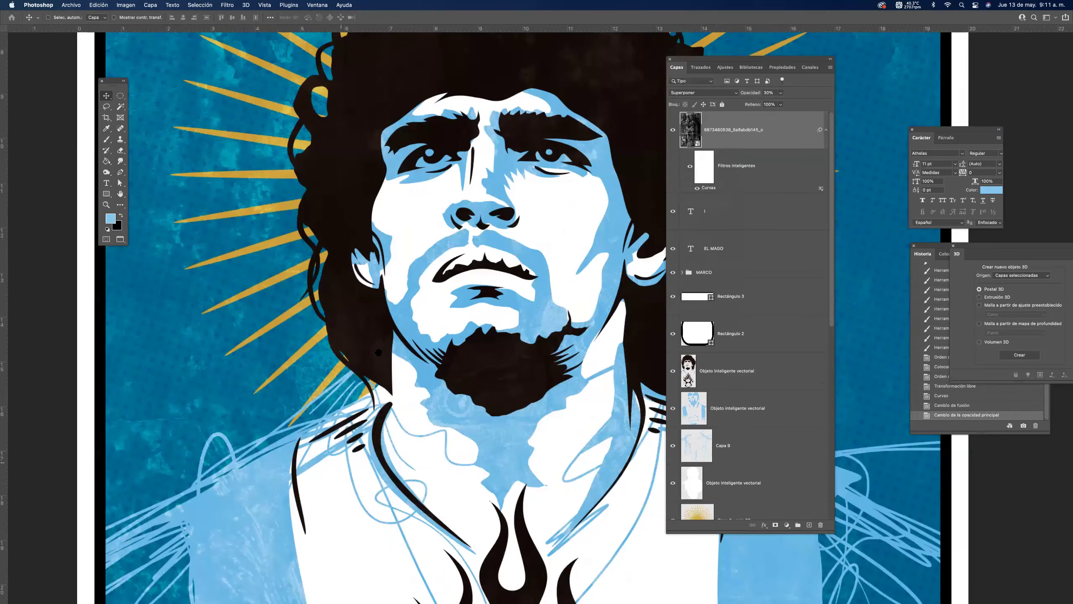
pyautogui.hscroll(4, 451, 275)
pyautogui.hscroll(2, 543, 207)
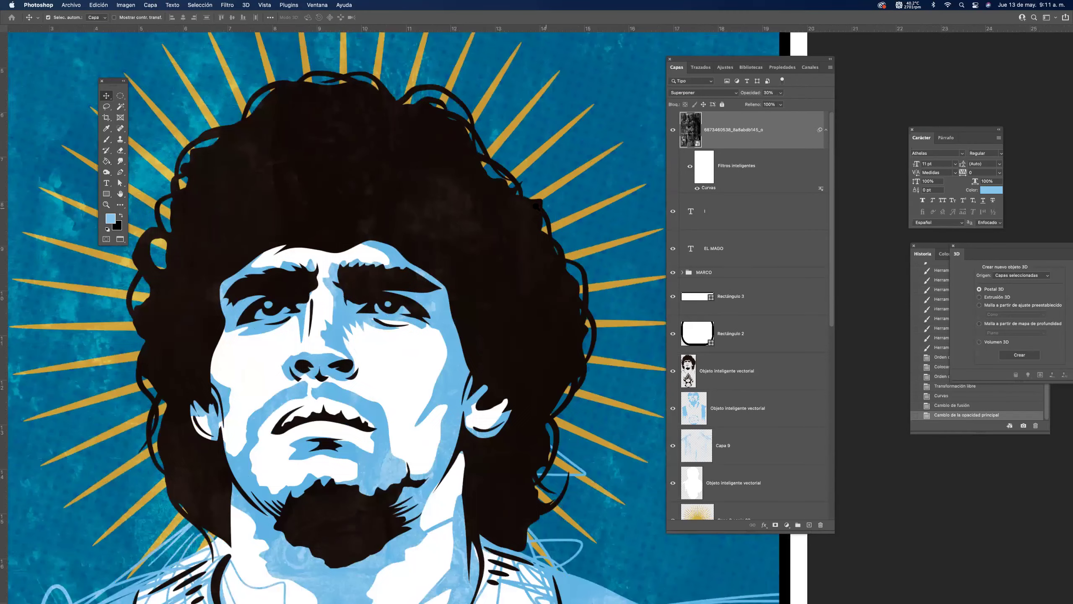
pyautogui.scroll(-2, 548, 210)
# Hide the panels and review the whole poster in full-screen mode on black.
pyautogui.press('Tab')
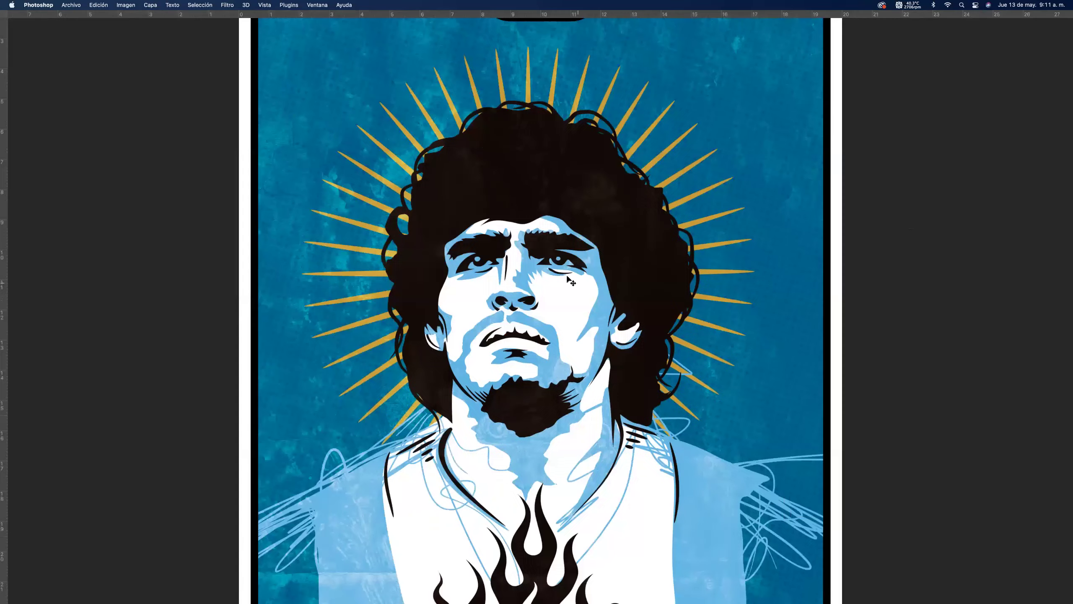
pyautogui.scroll(-3, 567, 280)
pyautogui.press('f')
pyautogui.moveTo(561, 307); pyautogui.dragTo(537, 216)
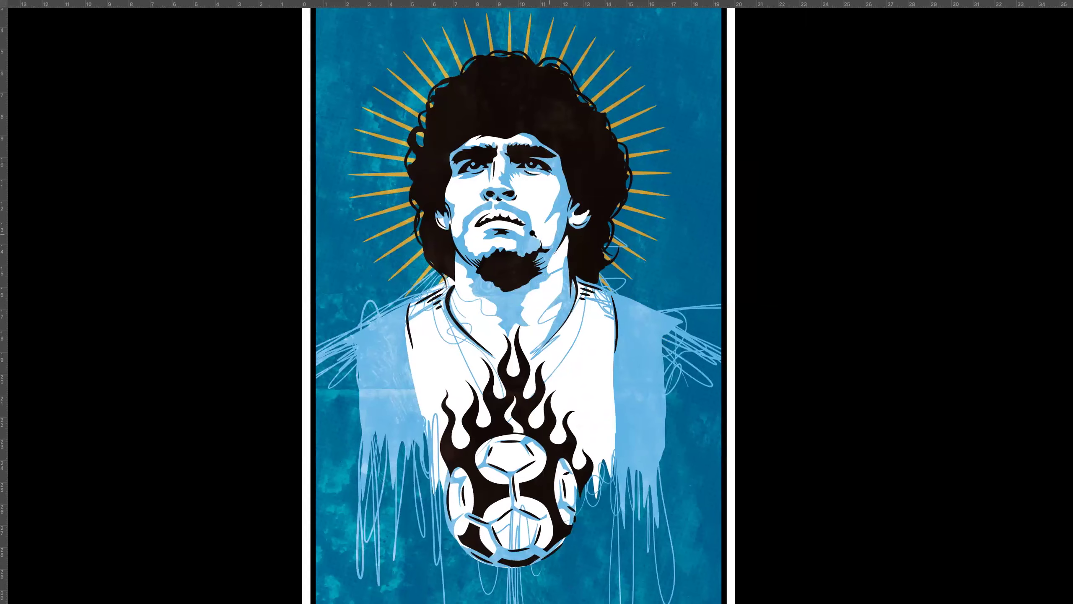
pyautogui.scroll(-2, 532, 236)
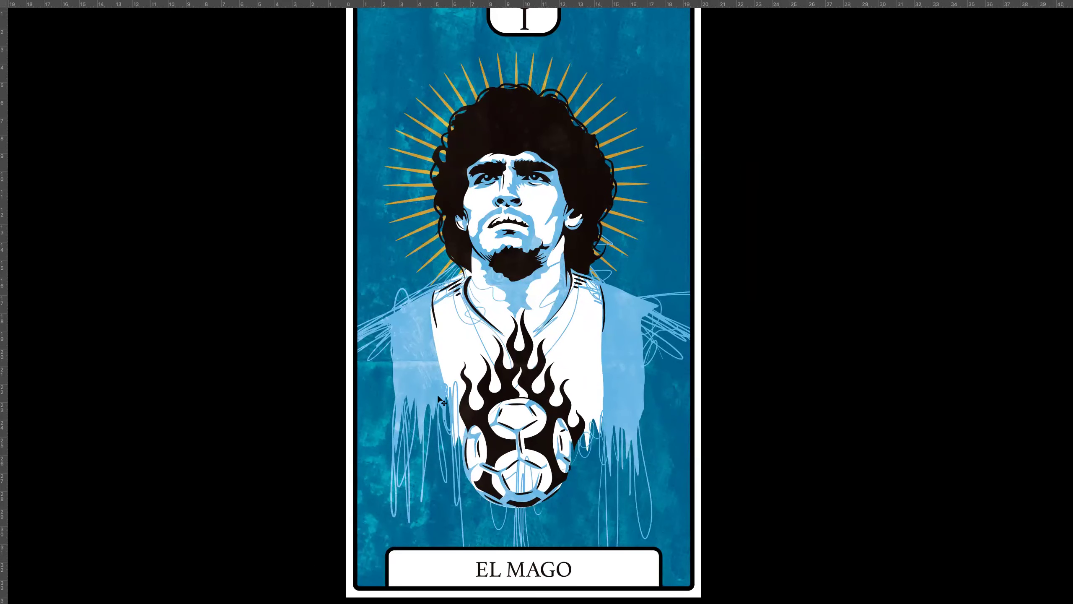
pyautogui.moveTo(529, 311); pyautogui.dragTo(659, 331)
pyautogui.scroll(-5, 658, 331)
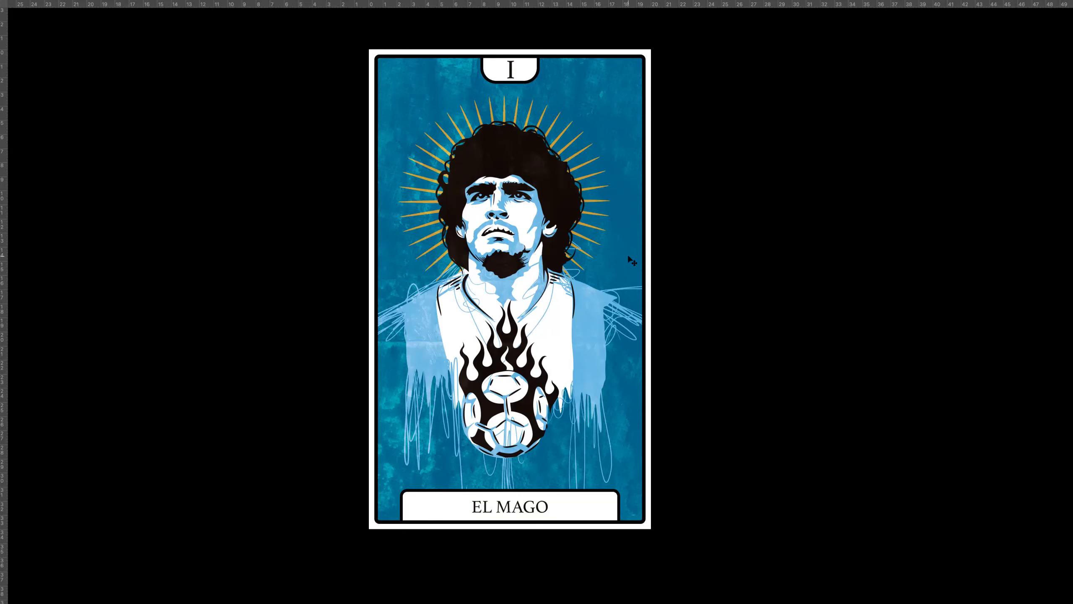
# Check the poster in the other screen modes and bring the panels back in full screen with the menu bar.
pyautogui.press('f')
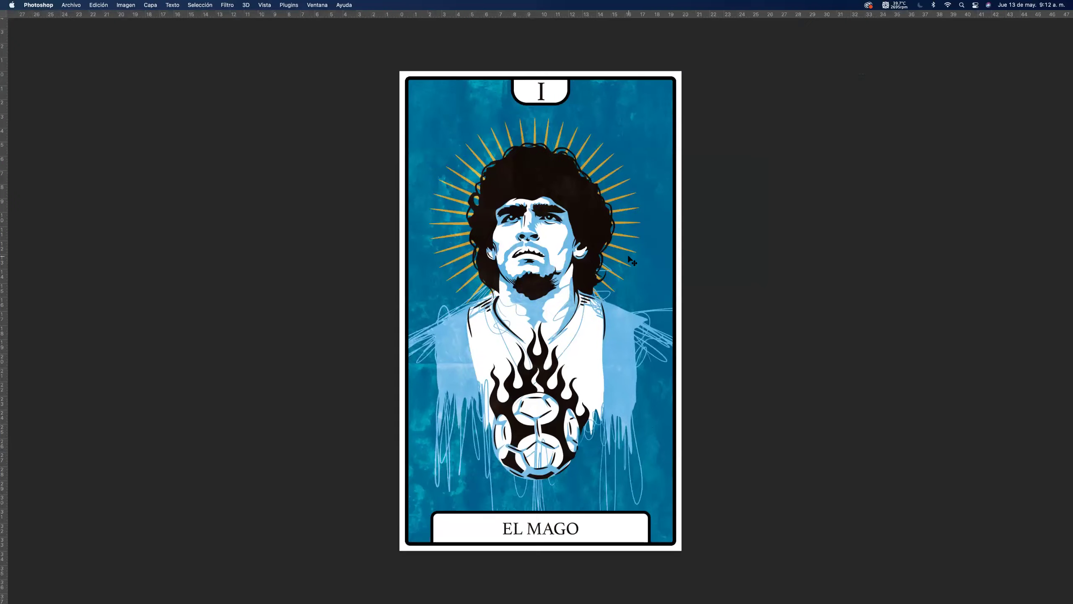
pyautogui.press('f')
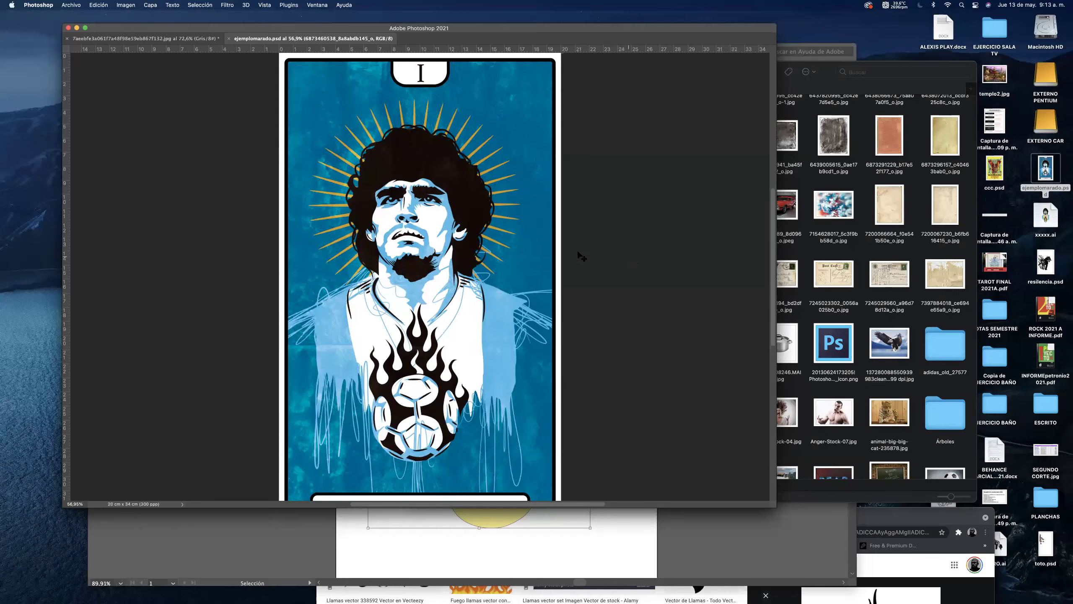
pyautogui.scroll(-5, 457, 242)
pyautogui.scroll(6, 456, 243)
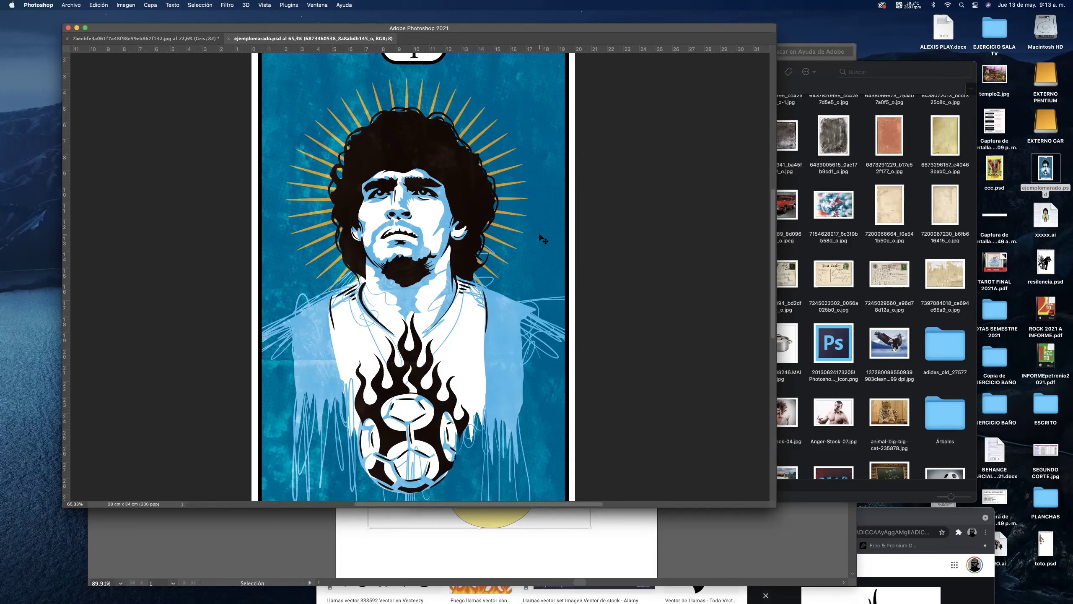
pyautogui.press('f')
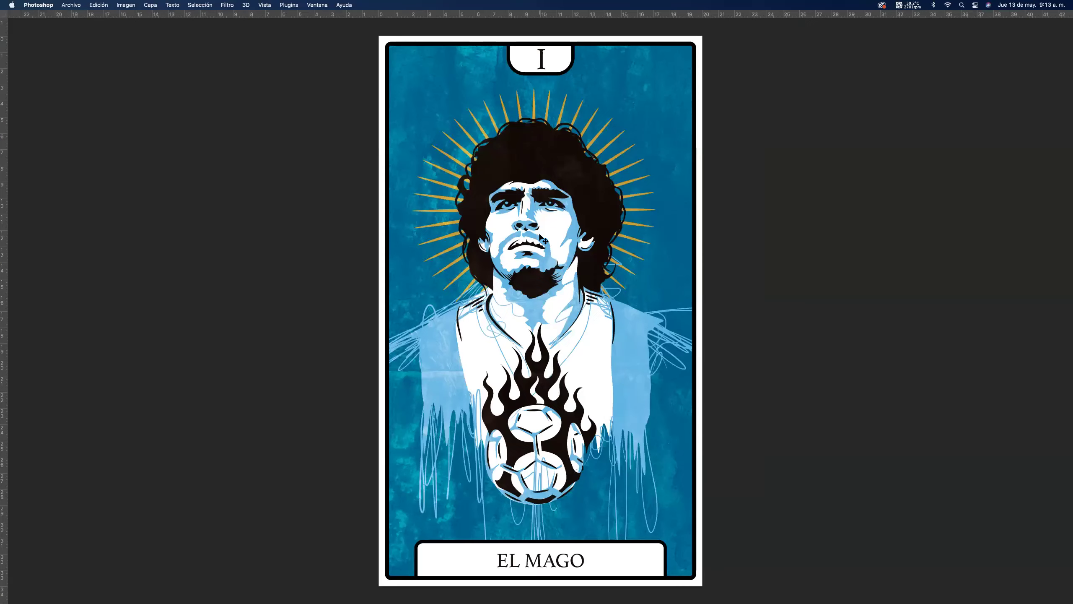
pyautogui.hscroll(2, 541, 178)
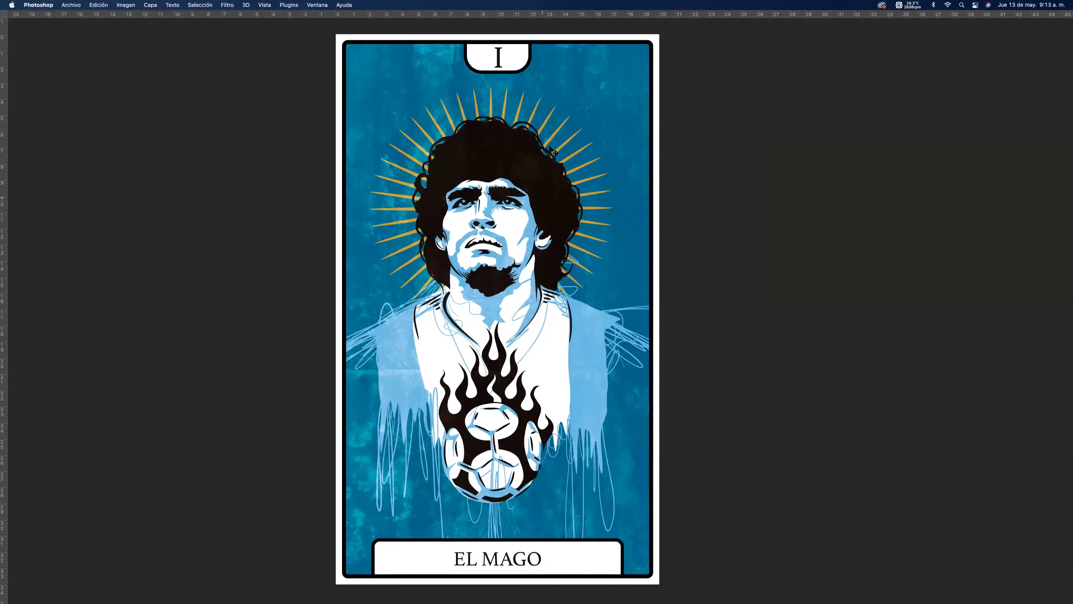
pyautogui.press('Tab')
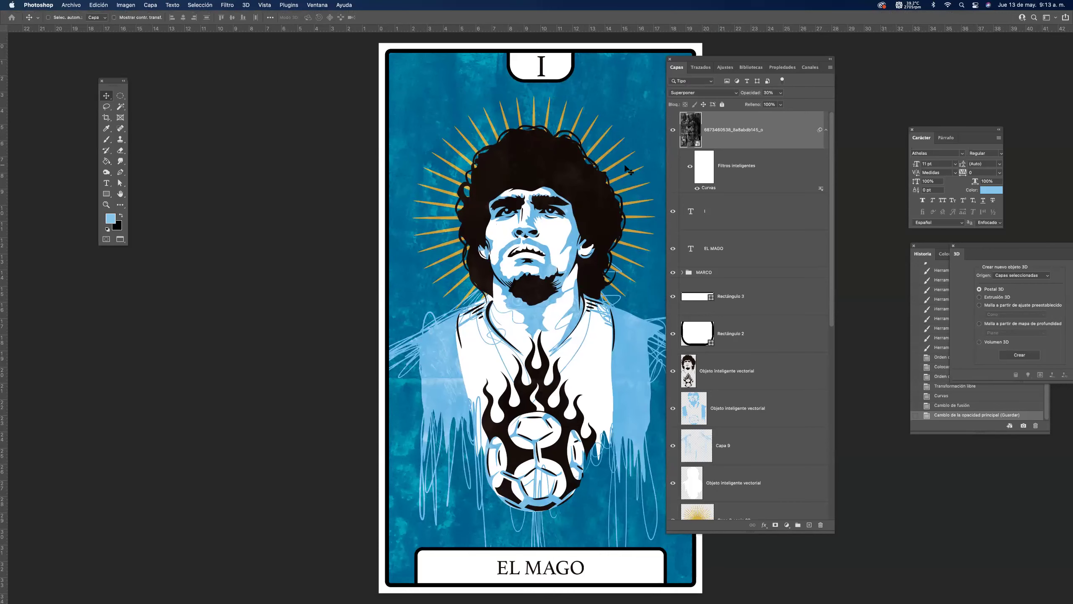
# Select the Brush tool and add a new layer above the wall texture layer.
pyautogui.hscroll(3, 547, 152)
pyautogui.scroll(-2, 522, 134)
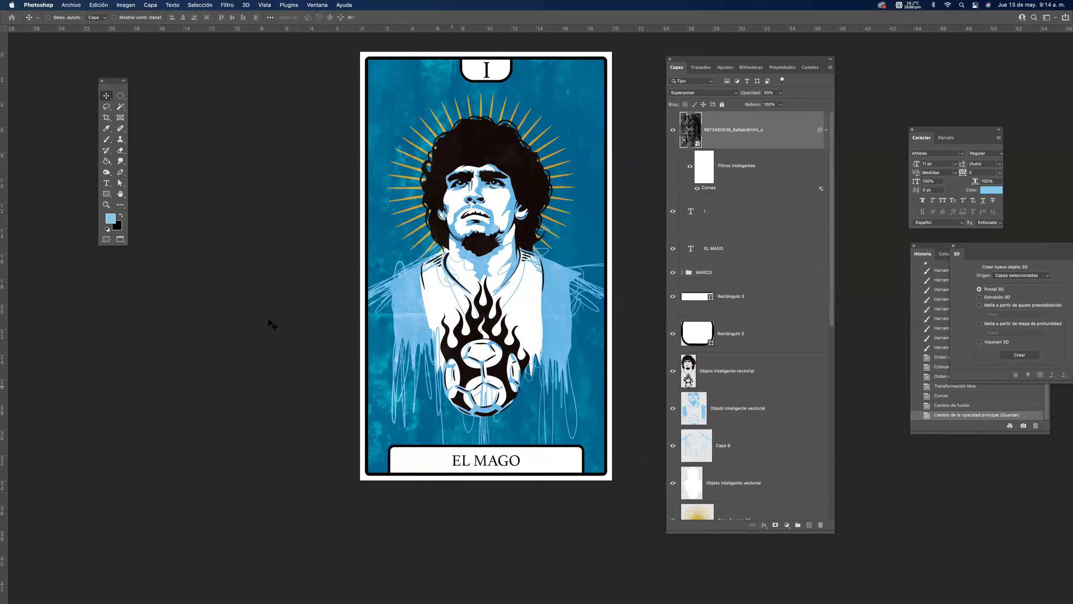
pyautogui.click(106, 183)
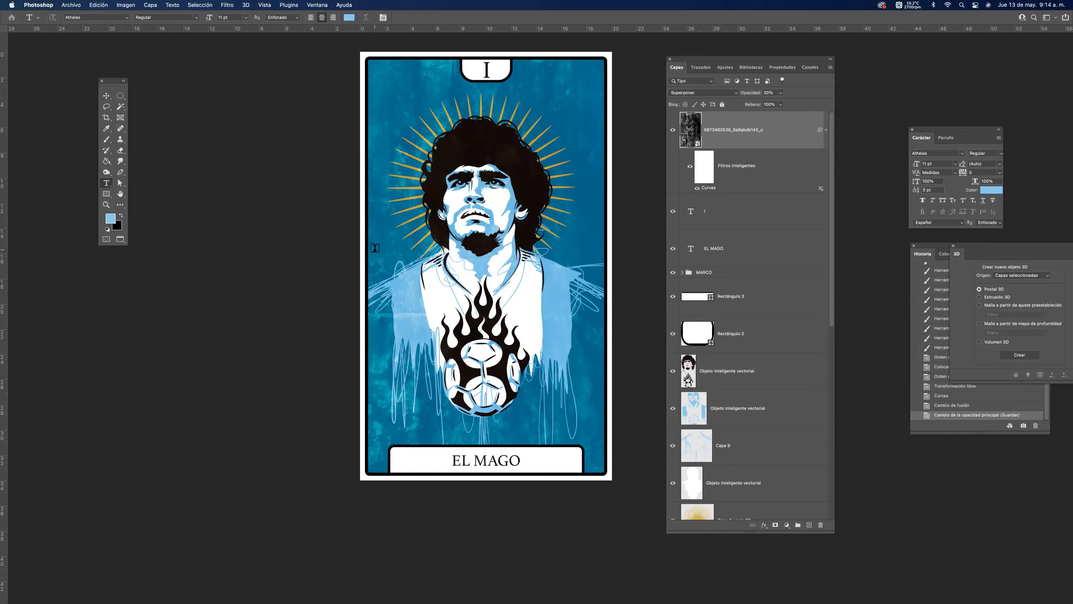
pyautogui.click(106, 139)
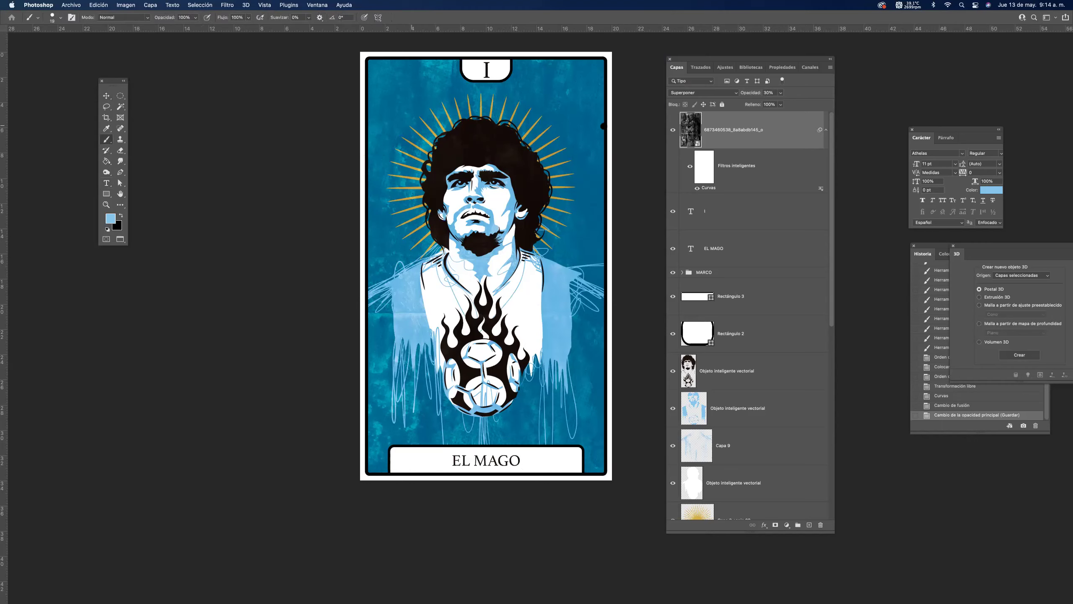
pyautogui.click(809, 524)
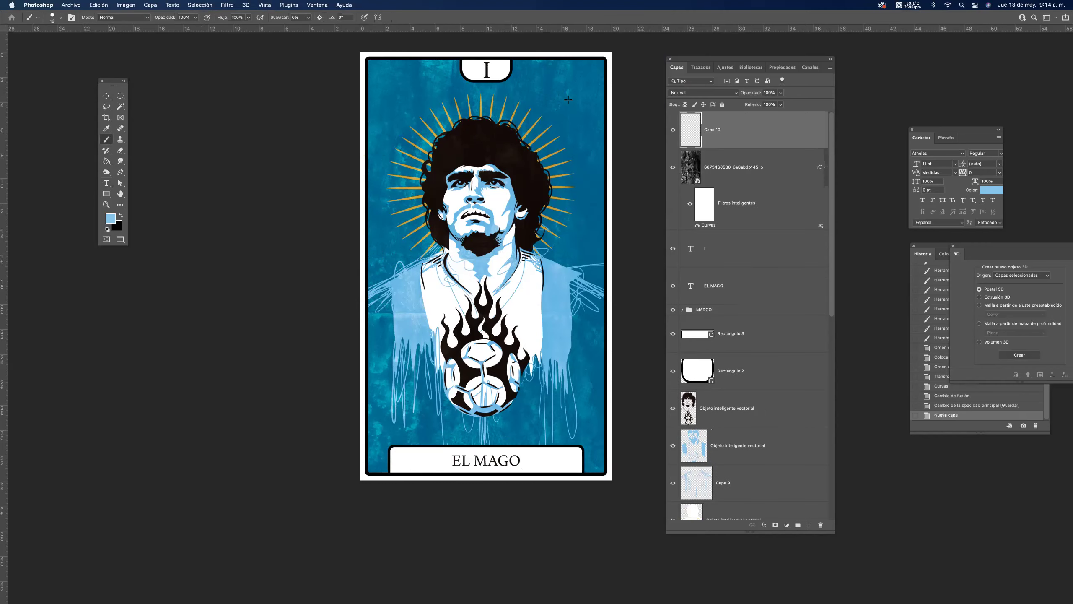
# Draw a light blue cloud outline to the right of the sunburst and move its layer directly below the sunburst layer.
pyautogui.scroll(1, 588, 113)
pyautogui.scroll(3, 614, 118)
pyautogui.scroll(1, 453, 184)
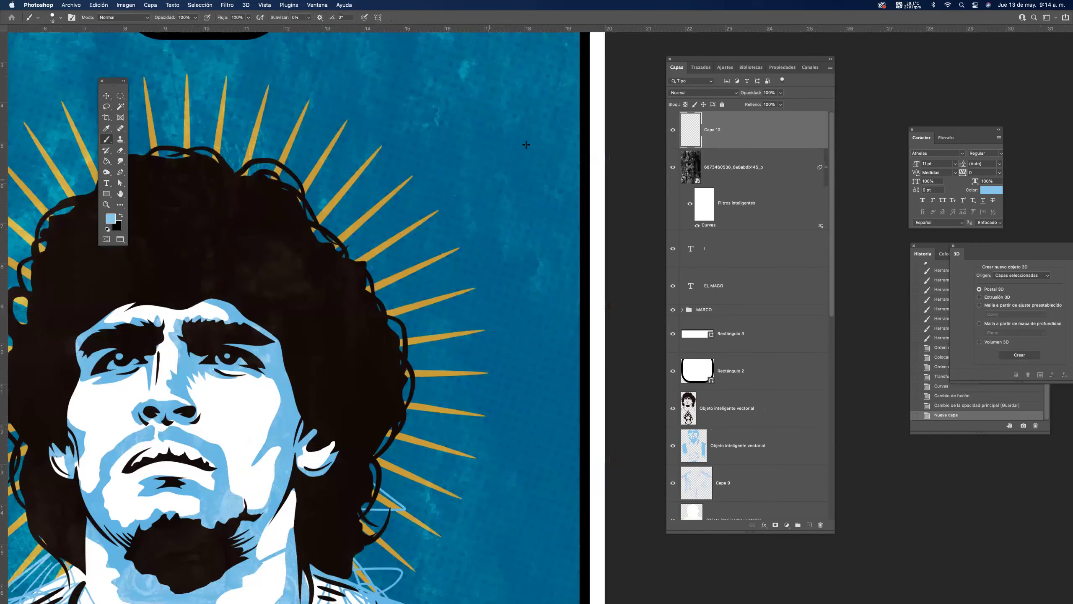
pyautogui.moveTo(529, 139)
pyautogui.mouseDown()
pyautogui.moveTo(519, 139)
pyautogui.moveTo(531, 139)
pyautogui.mouseUp()
pyautogui.moveTo(579, 168)
pyautogui.mouseDown()
pyautogui.moveTo(523, 181)
pyautogui.moveTo(476, 214)
pyautogui.moveTo(372, 238)
pyautogui.moveTo(435, 249)
pyautogui.moveTo(578, 246)
pyautogui.moveTo(585, 167)
pyautogui.mouseUp()
pyautogui.moveTo(752, 131)
pyautogui.mouseDown()
pyautogui.moveTo(733, 509)
pyautogui.moveTo(738, 360)
pyautogui.moveTo(731, 345)
pyautogui.moveTo(731, 369)
pyautogui.moveTo(730, 353)
pyautogui.mouseUp()
# Draw a light blue cloud outline with a flat base in the sky to the left of the sunburst.
pyautogui.scroll(-5, 410, 233)
pyautogui.moveTo(205, 306); pyautogui.dragTo(366, 304)
pyautogui.scroll(4, 279, 109)
pyautogui.moveTo(257, 142)
pyautogui.mouseDown()
pyautogui.moveTo(290, 167)
pyautogui.moveTo(369, 186)
pyautogui.moveTo(389, 205)
pyautogui.moveTo(258, 208)
pyautogui.mouseUp()
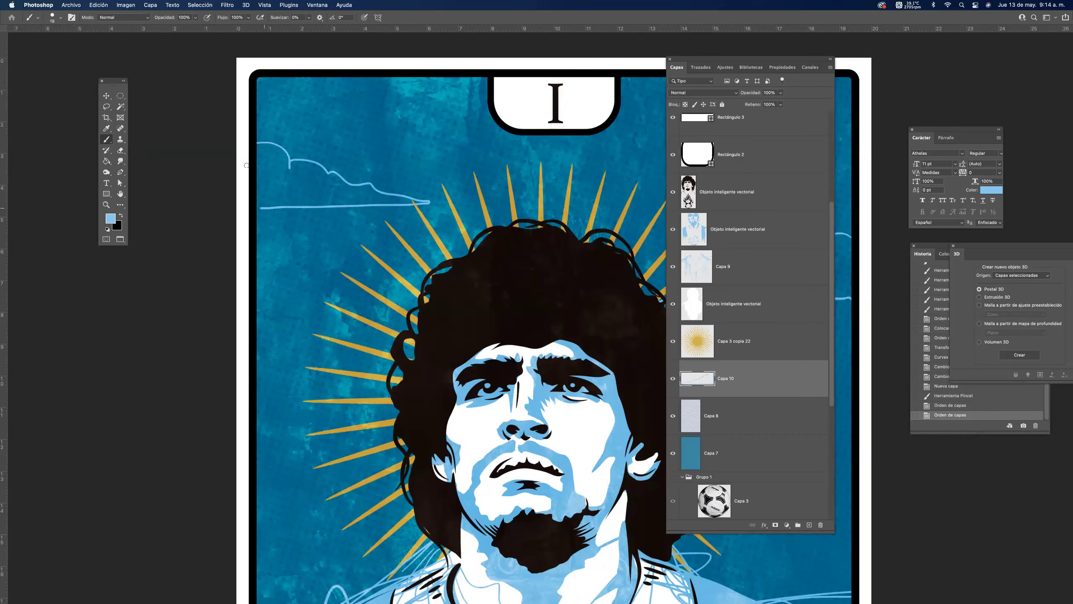
# Try to fill the left cloud outline with light blue using the Paint Bucket.
pyautogui.press('g')
pyautogui.click(349, 208)
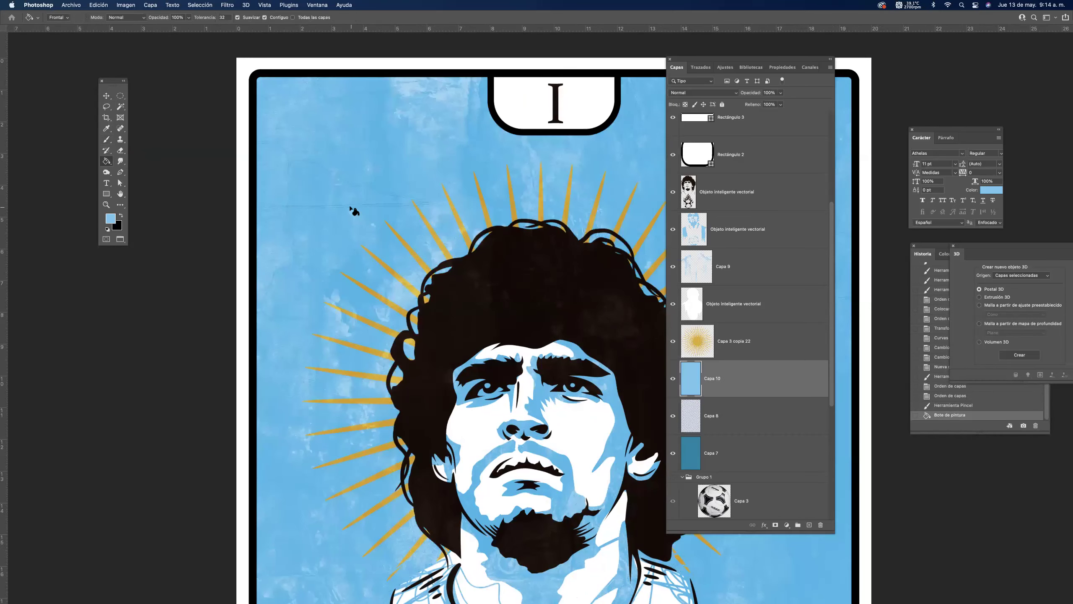
pyautogui.press('super+z')
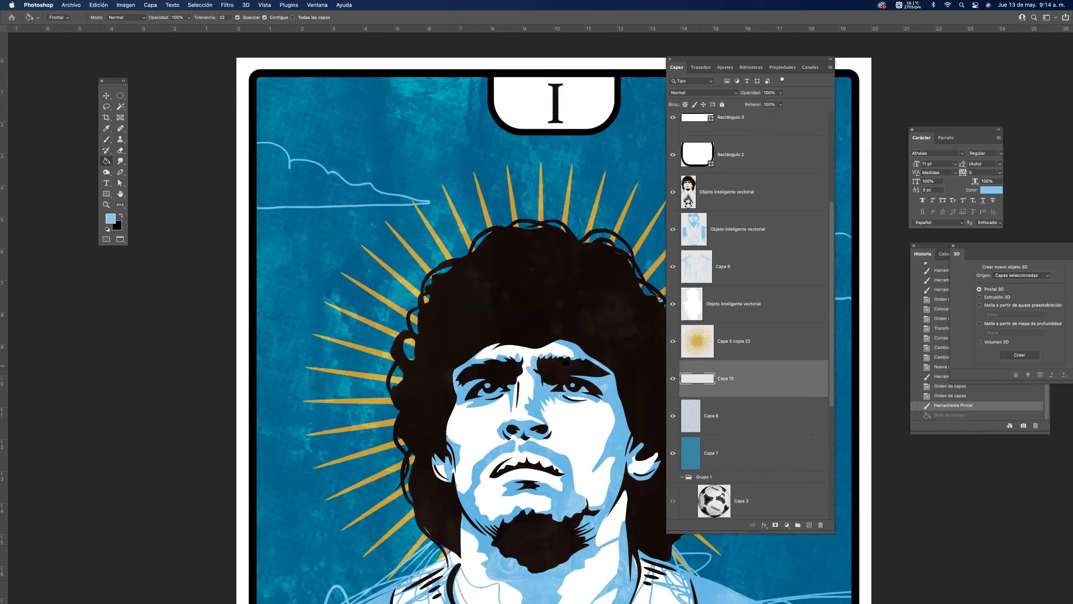
# Close the left cloud outline along the poster's edge with a brush stroke and fill the cloud with light blue.
pyautogui.click(106, 139)
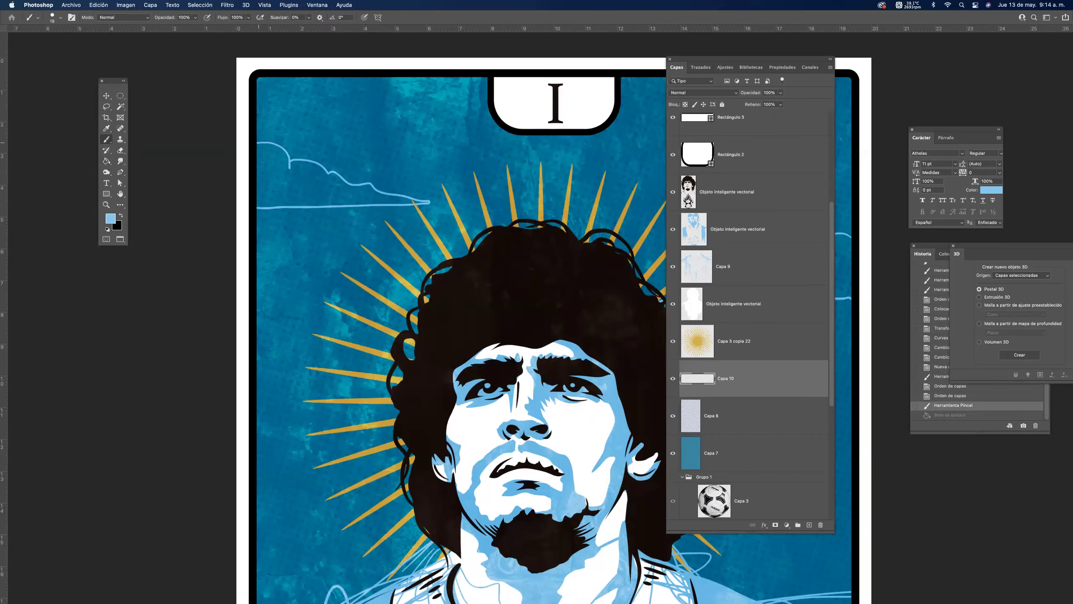
pyautogui.moveTo(248, 192); pyautogui.dragTo(250, 143)
pyautogui.click(106, 161)
pyautogui.click(324, 200)
# Close the open outline of the cloud on the right of the sunburst with the Brush and fill it with light blue.
pyautogui.moveTo(498, 249); pyautogui.dragTo(286, 208)
pyautogui.hscroll(5, 545, 229)
pyautogui.scroll(-2, 545, 228)
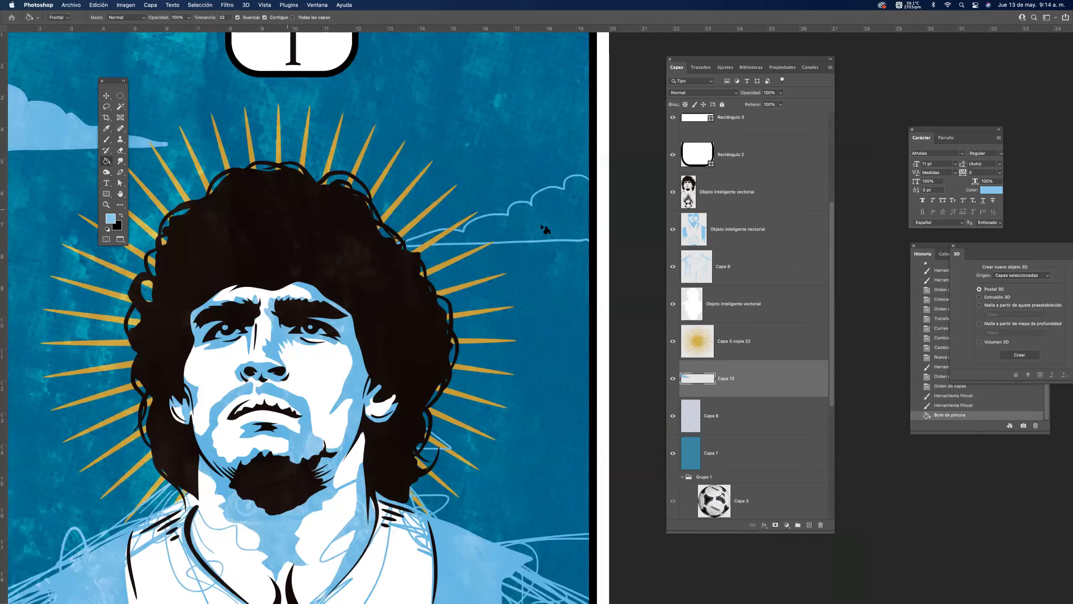
pyautogui.click(545, 228)
pyautogui.press('super+z')
pyautogui.press('b')
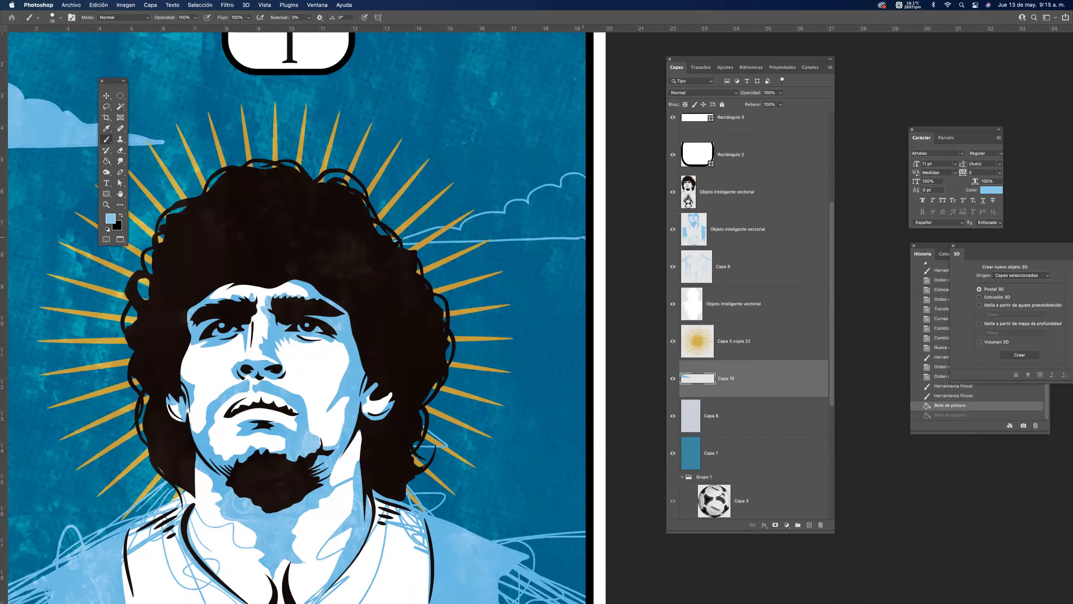
pyautogui.click(106, 160)
pyautogui.click(545, 225)
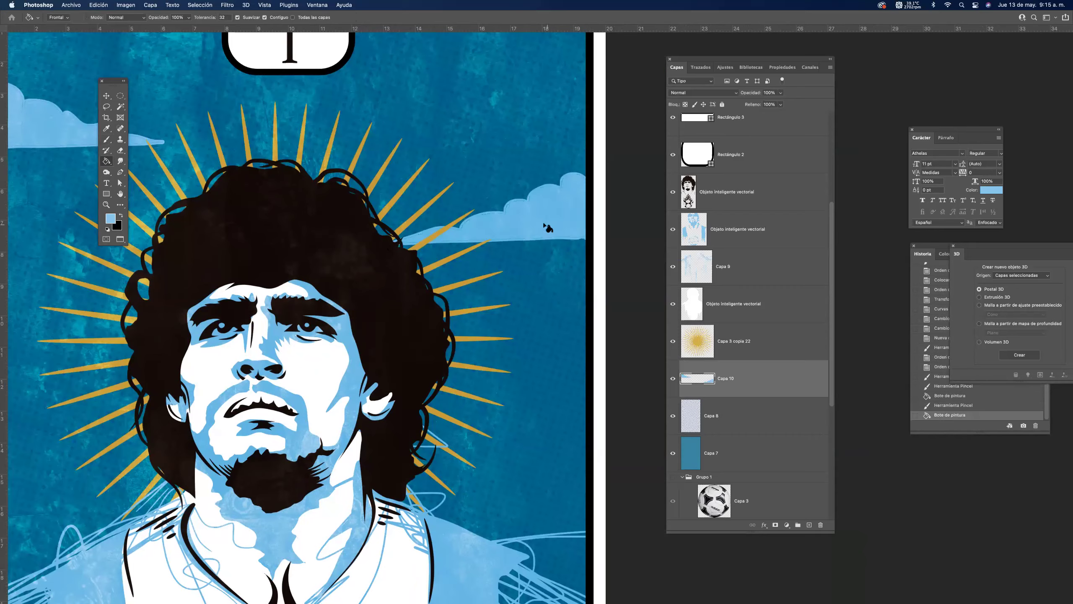
# Lower the cloud layer's opacity to 55%.
pyautogui.scroll(-6, 489, 206)
pyautogui.scroll(-2, 477, 215)
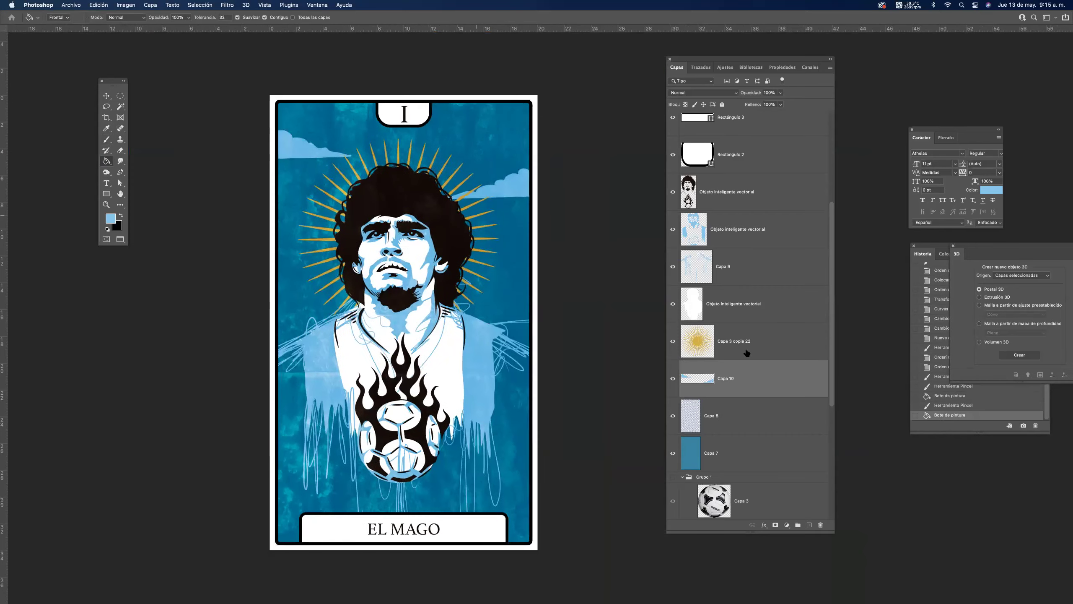
pyautogui.moveTo(763, 104); pyautogui.dragTo(763, 105)
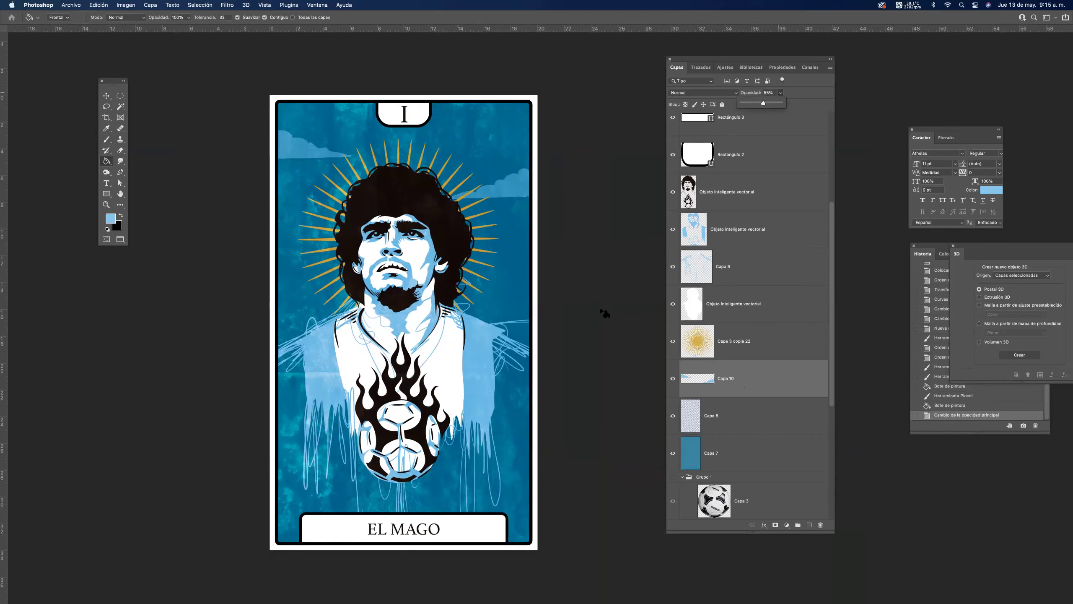
# Move the cloud layer slightly upward behind the sunburst and save the document.
pyautogui.scroll(1, 440, 499)
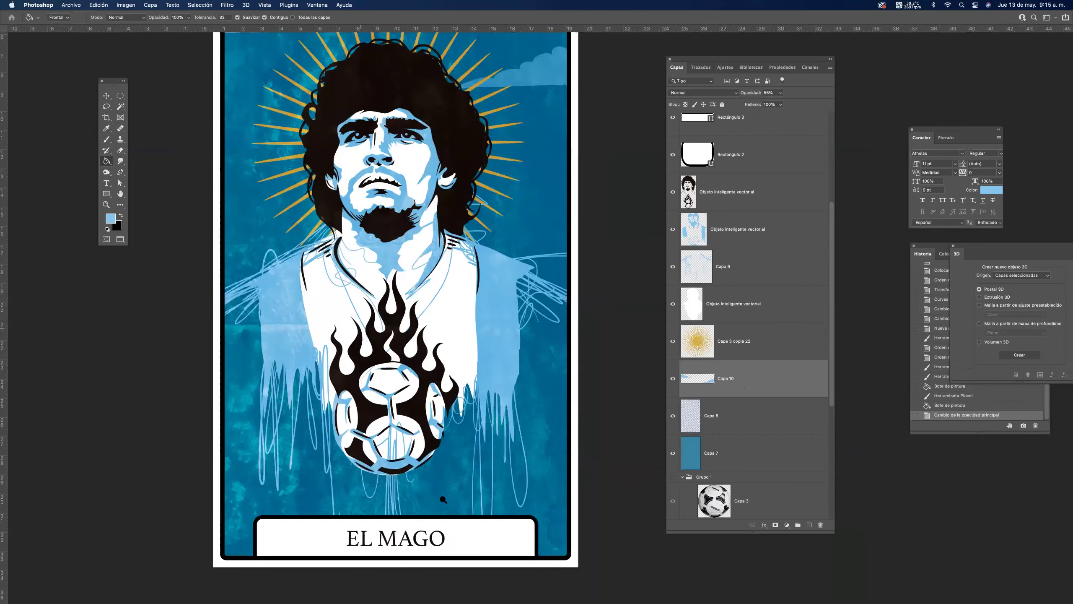
pyautogui.scroll(-1, 442, 499)
pyautogui.press('v')
pyautogui.moveTo(517, 173)
pyautogui.mouseDown()
pyautogui.moveTo(515, 152)
pyautogui.moveTo(516, 169)
pyautogui.mouseUp()
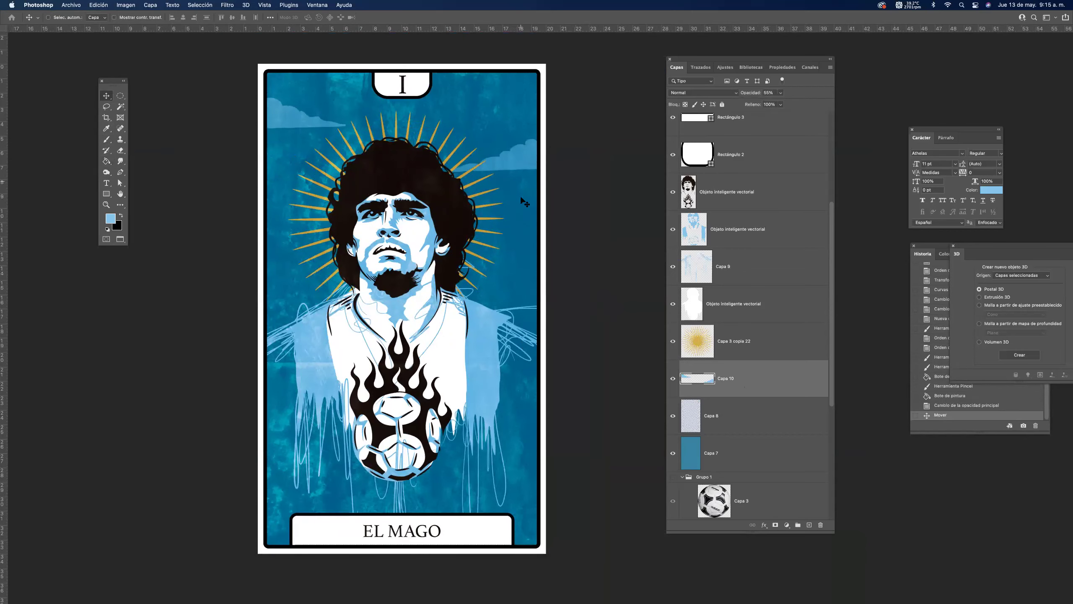
pyautogui.scroll(1, 428, 306)
pyautogui.press('super+s')
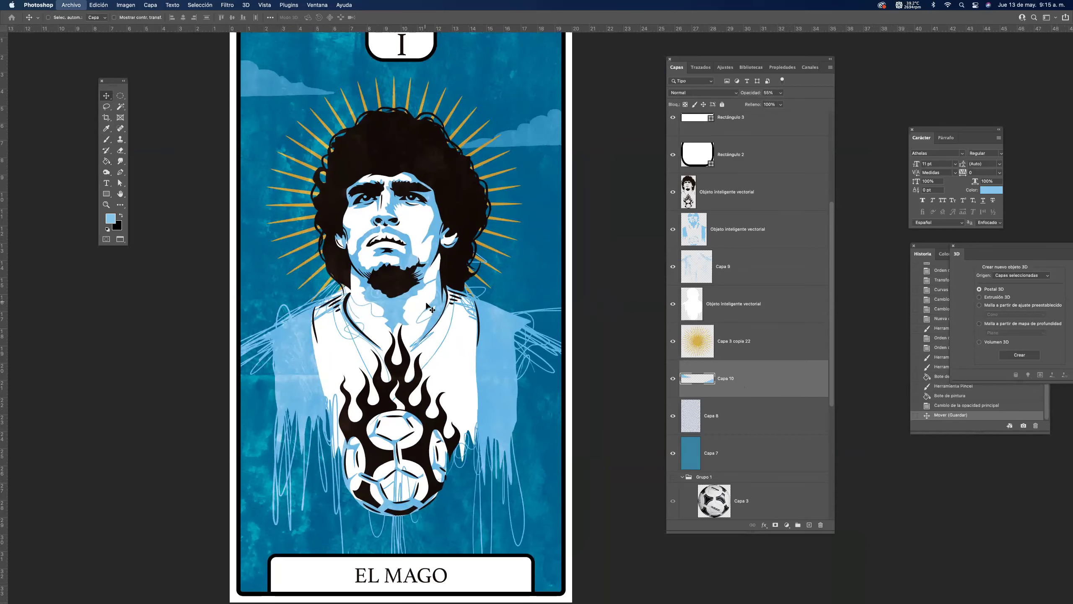
# Cycle the screen mode back to the standard window around the finished poster.
pyautogui.scroll(-1, 448, 249)
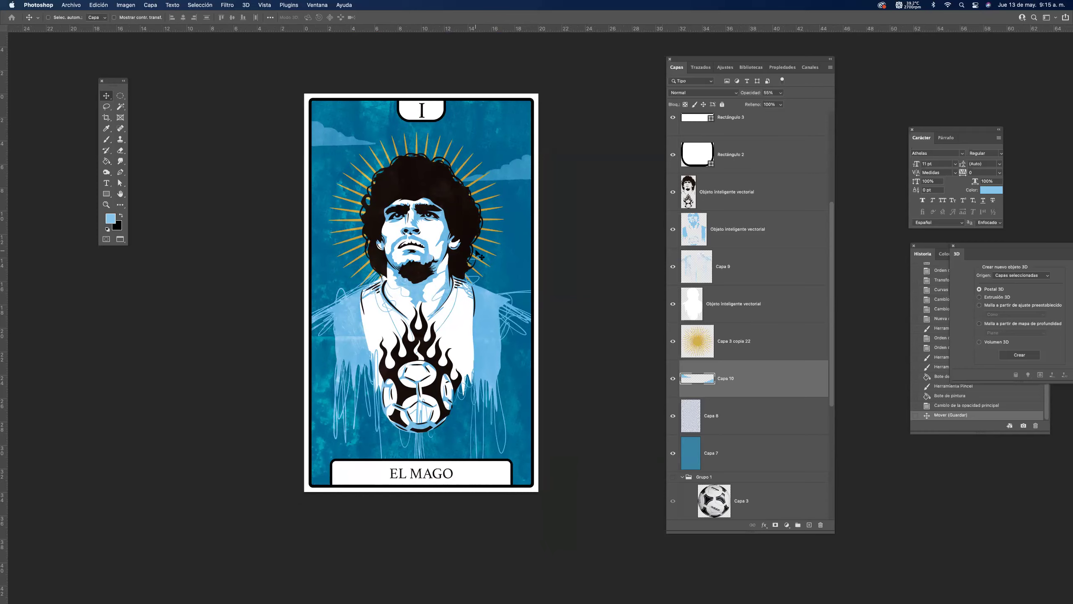
pyautogui.press('f')
pyautogui.press('f')
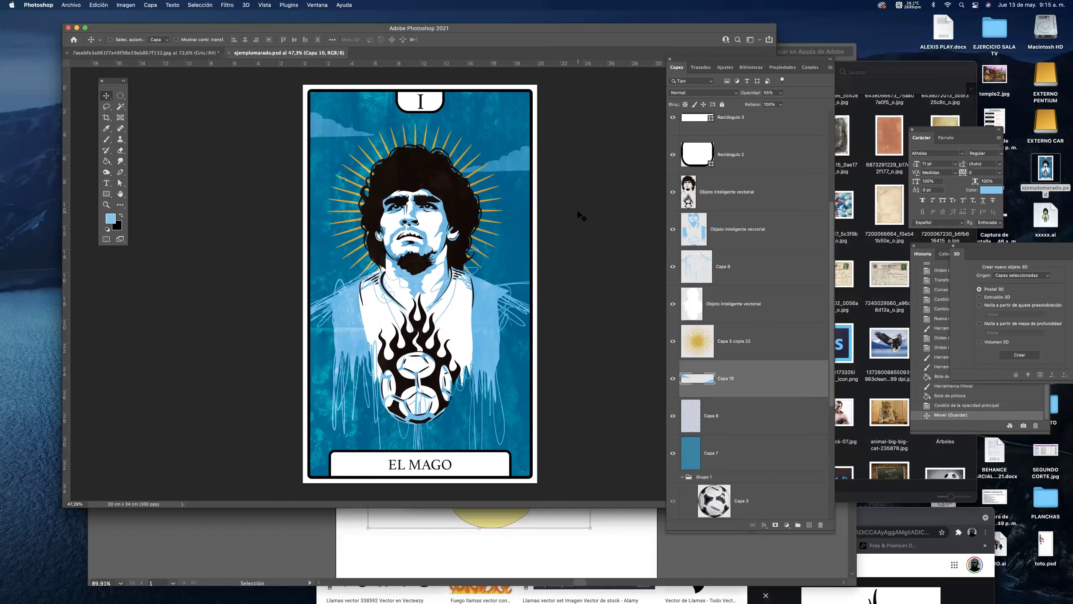
# Bring the Illustrator document to the front and return to the Photoshop poster document.
pyautogui.scroll(5, 775, 250)
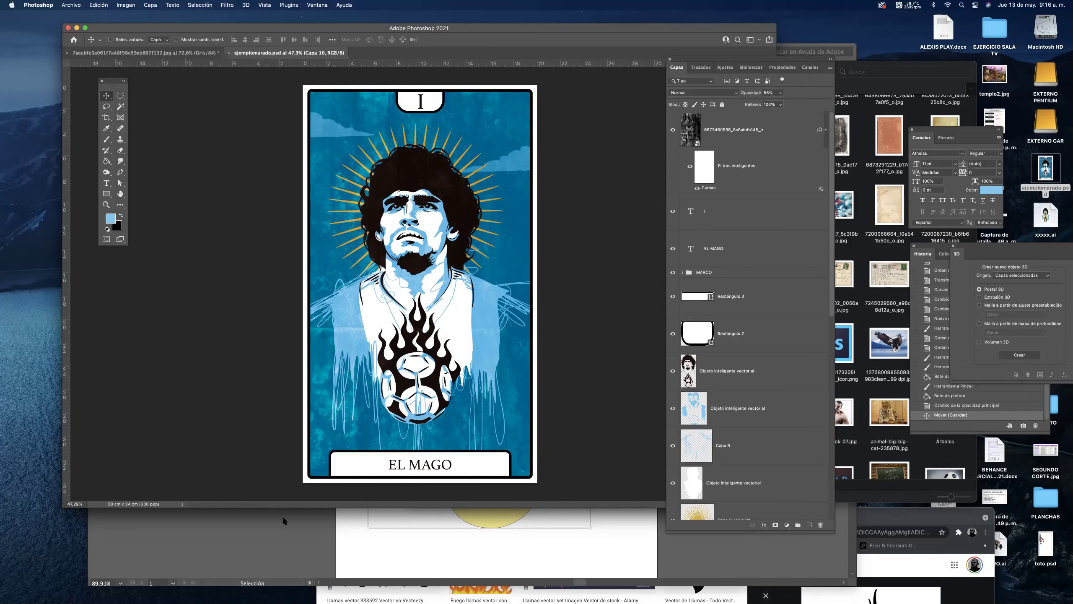
pyautogui.click(267, 539)
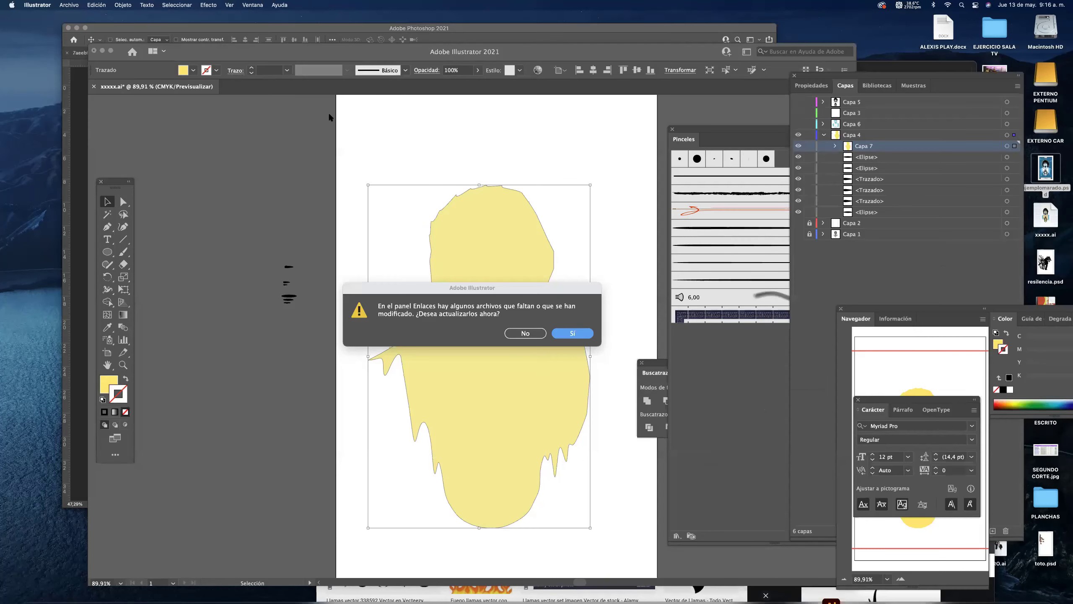
pyautogui.click(308, 28)
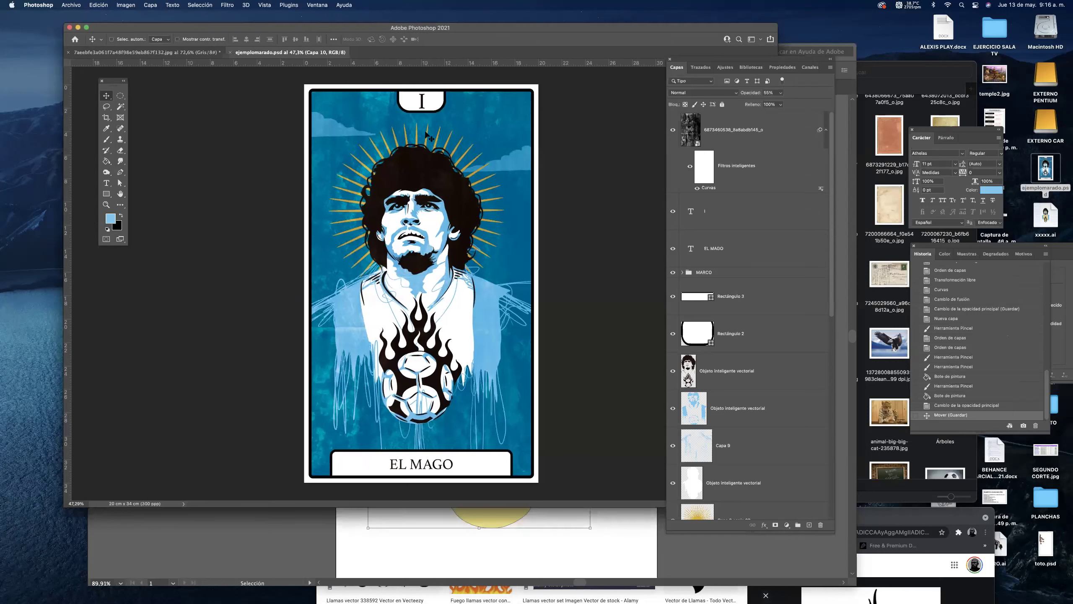